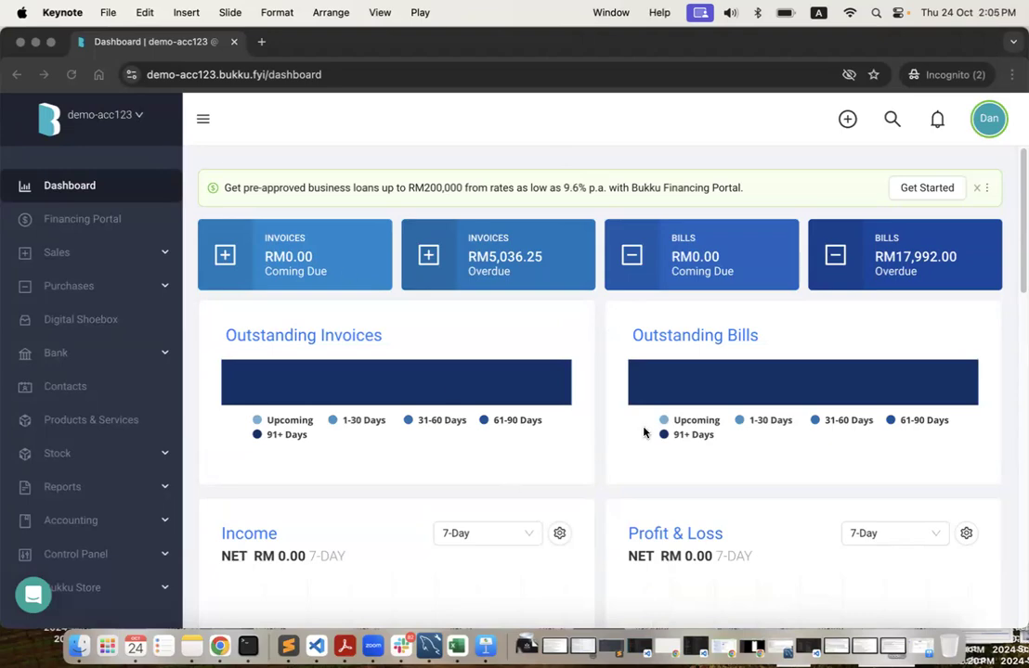
Switch to the desktop showing the empty demo-bukku company's dashboard in Chrome.
key(ctrl+Right)
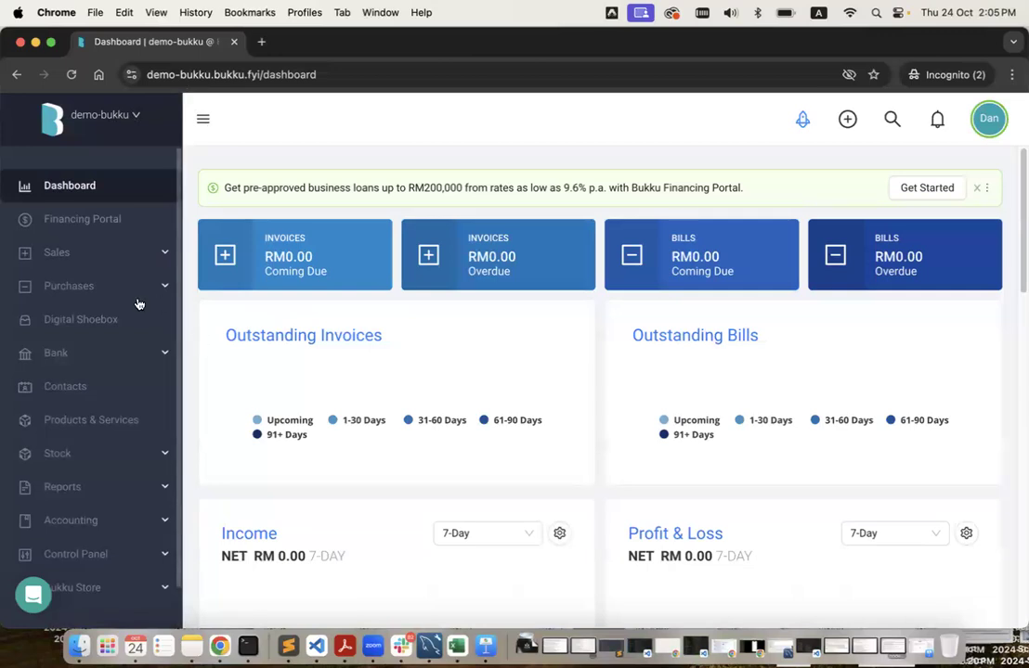
Check the demo-bukku invoices, contacts and products lists, all empty.
click(113, 255)
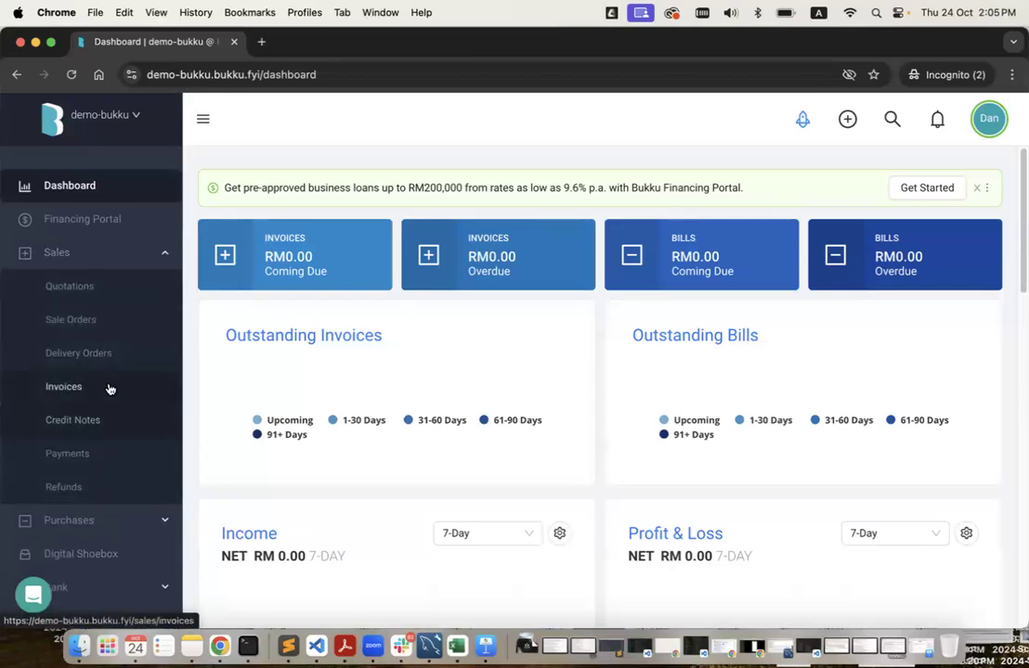
click(108, 387)
scroll(143, 474, down, 5)
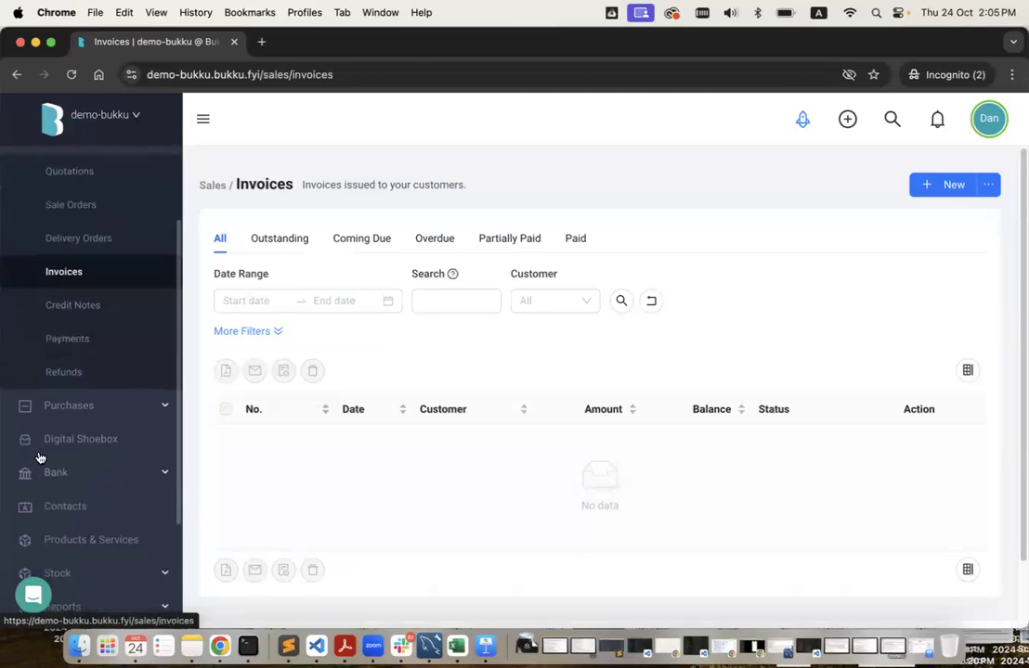
click(128, 414)
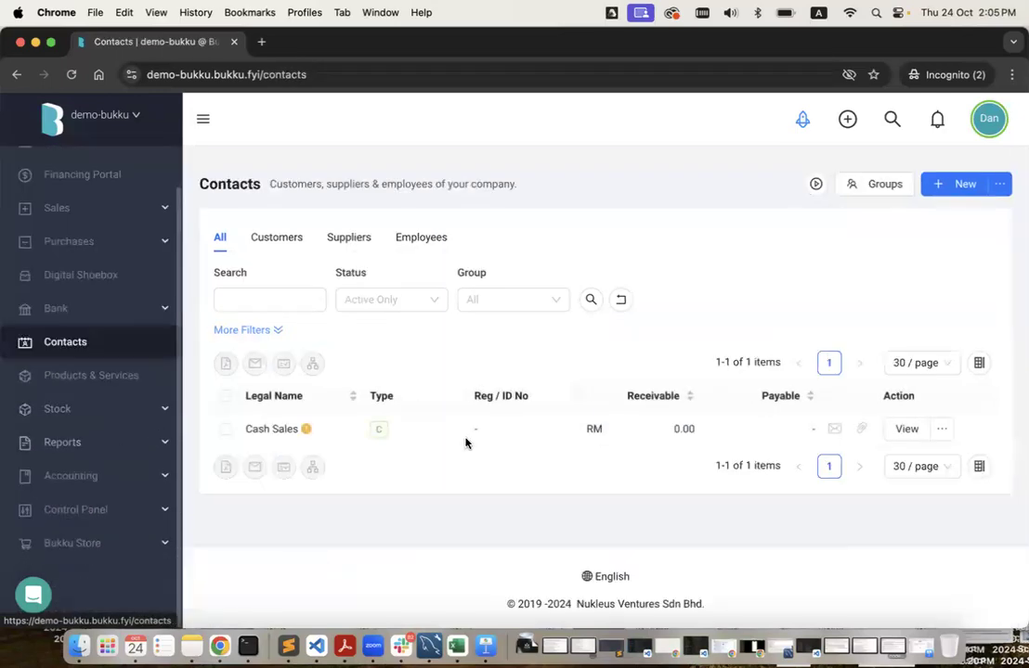
click(82, 375)
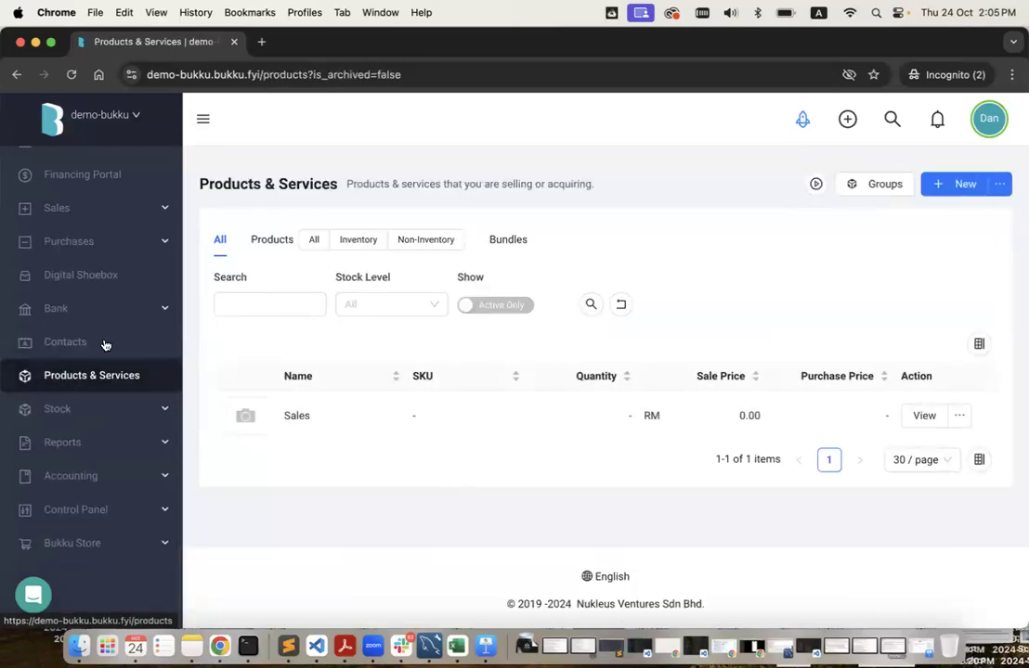
Open the demo-bukku Balance Sheet report and confirm every total is 0.00.
click(133, 447)
click(129, 486)
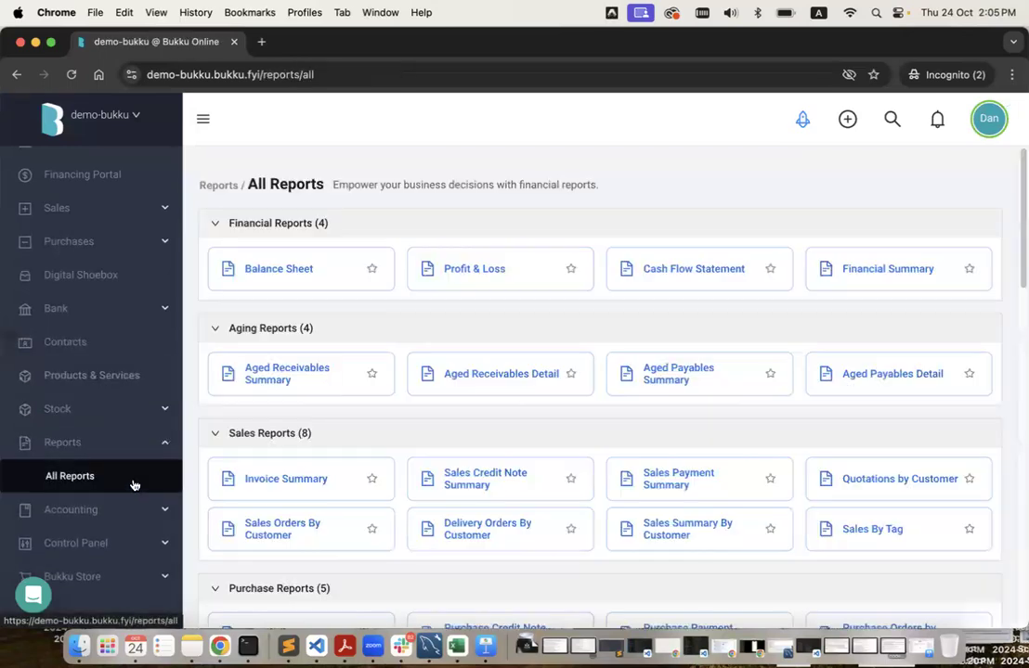
click(294, 275)
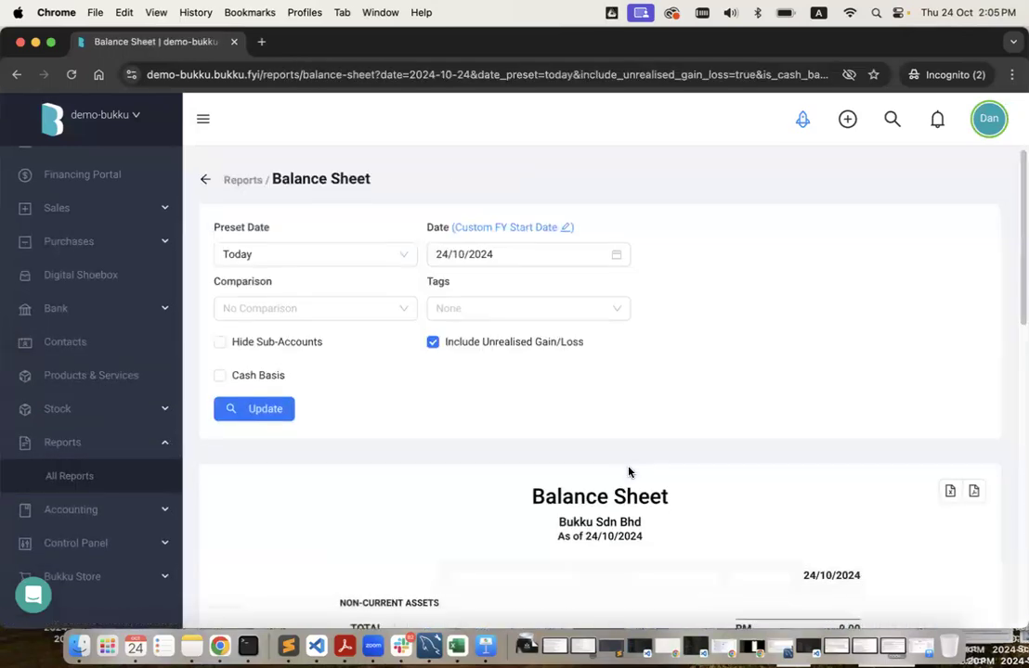
scroll(630, 471, down, 5)
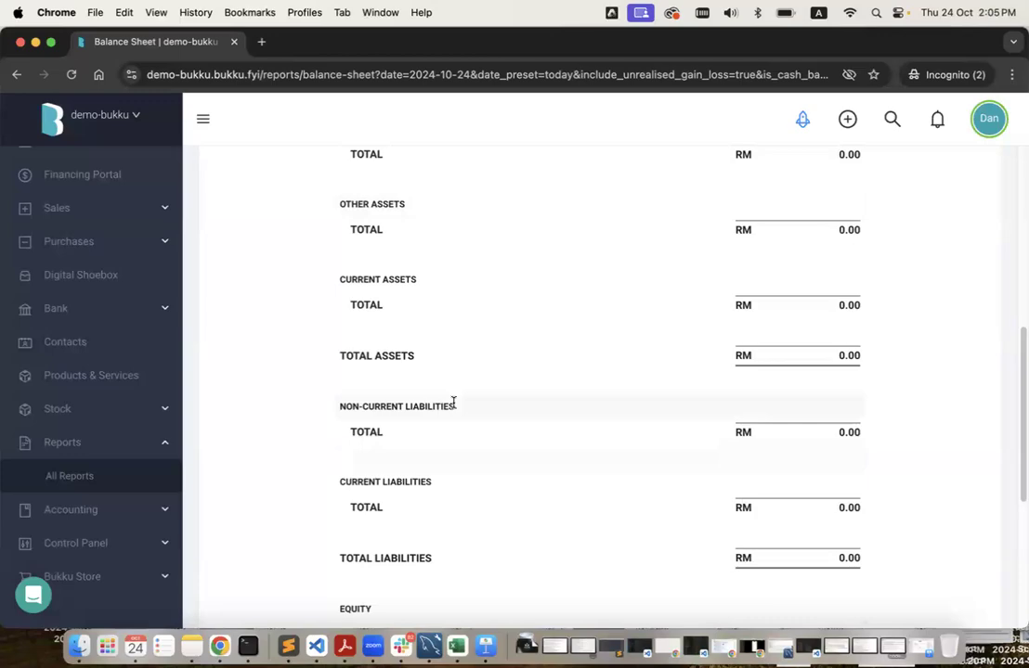
Switch back to the desktop with the demo-acc123 company's dashboard.
key(ctrl+Left)
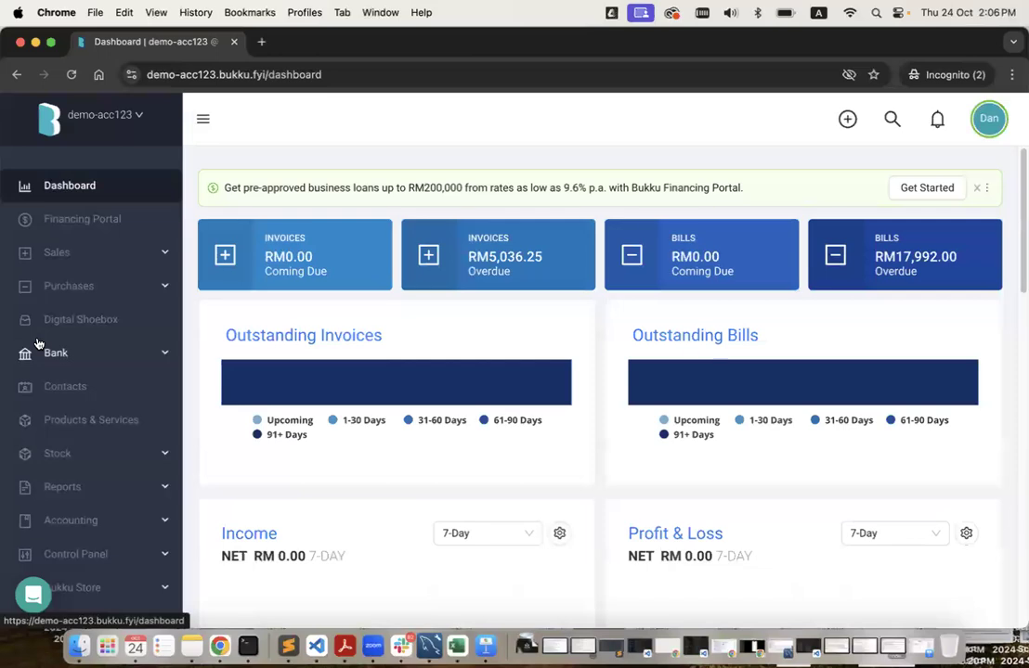
Browse the demo-acc123 invoice list: 14 invoices totalling RM 38,663.79, three overdue.
click(120, 252)
click(128, 388)
scroll(515, 506, down, 5)
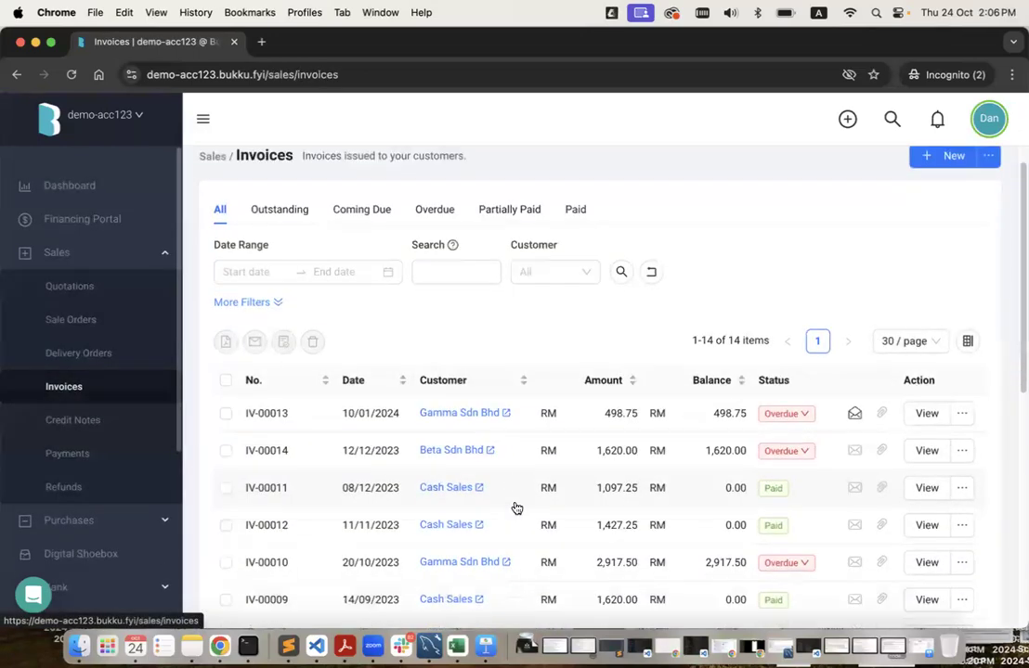
scroll(515, 506, down, 1)
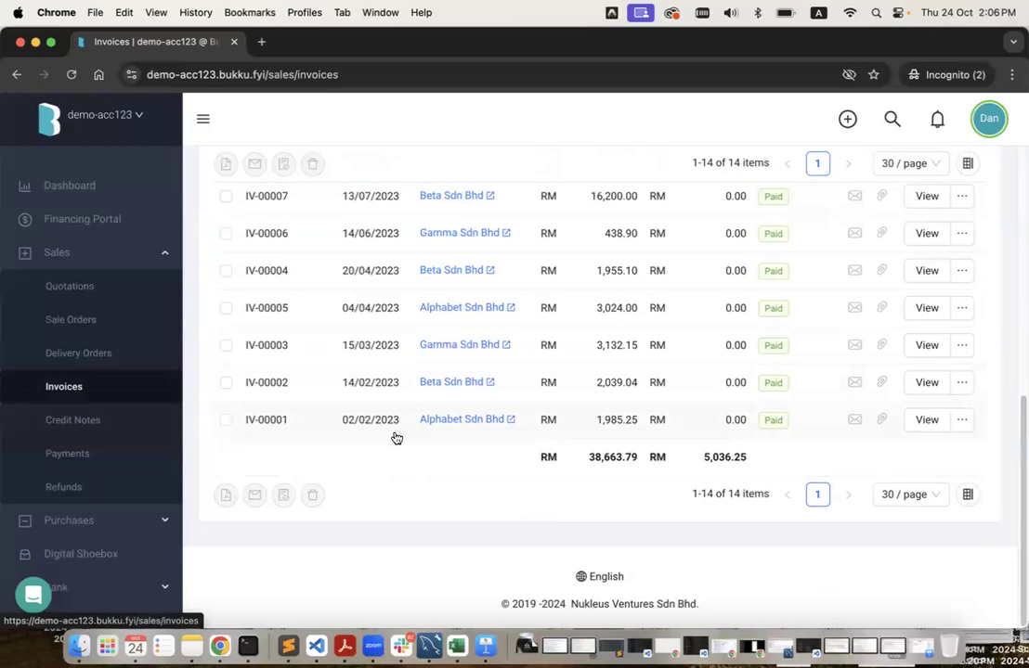
scroll(396, 437, up, 5)
scroll(395, 263, down, 2)
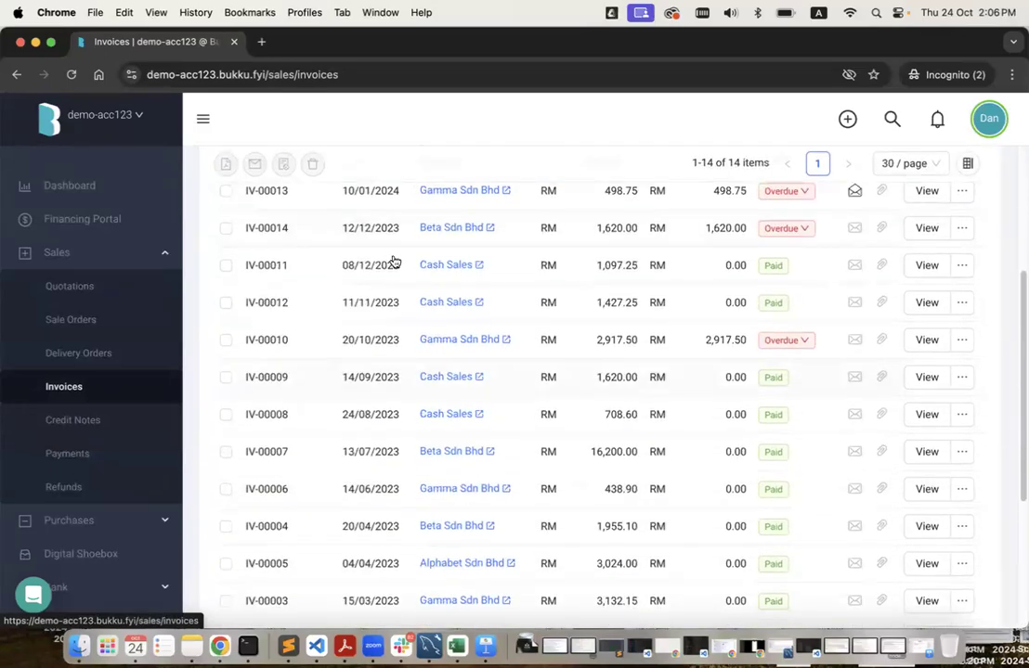
scroll(393, 460, up, 3)
scroll(393, 459, down, 5)
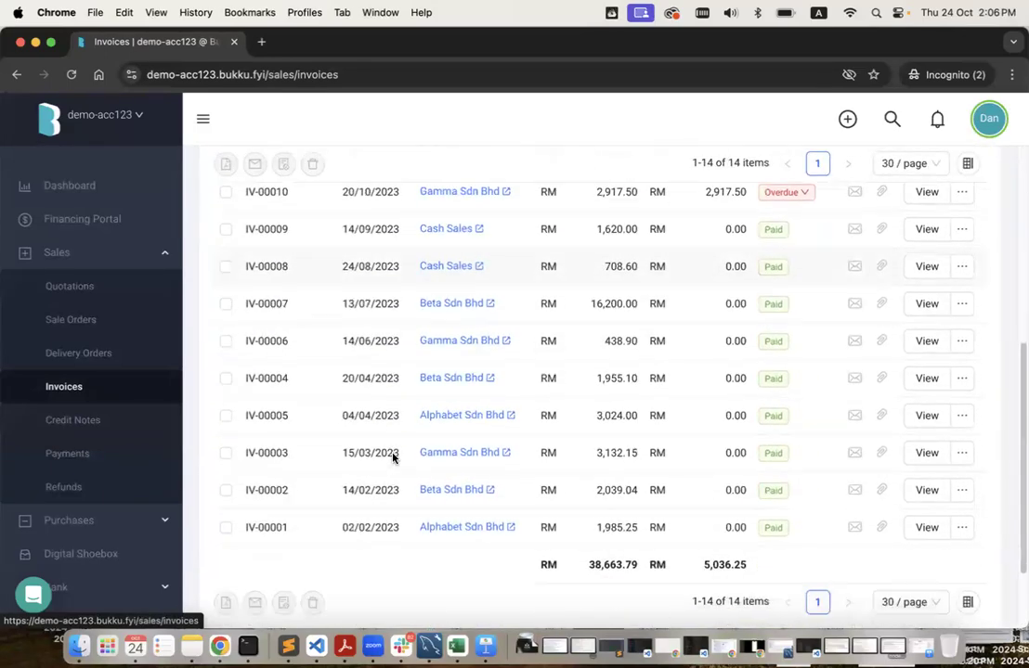
scroll(394, 460, up, 3)
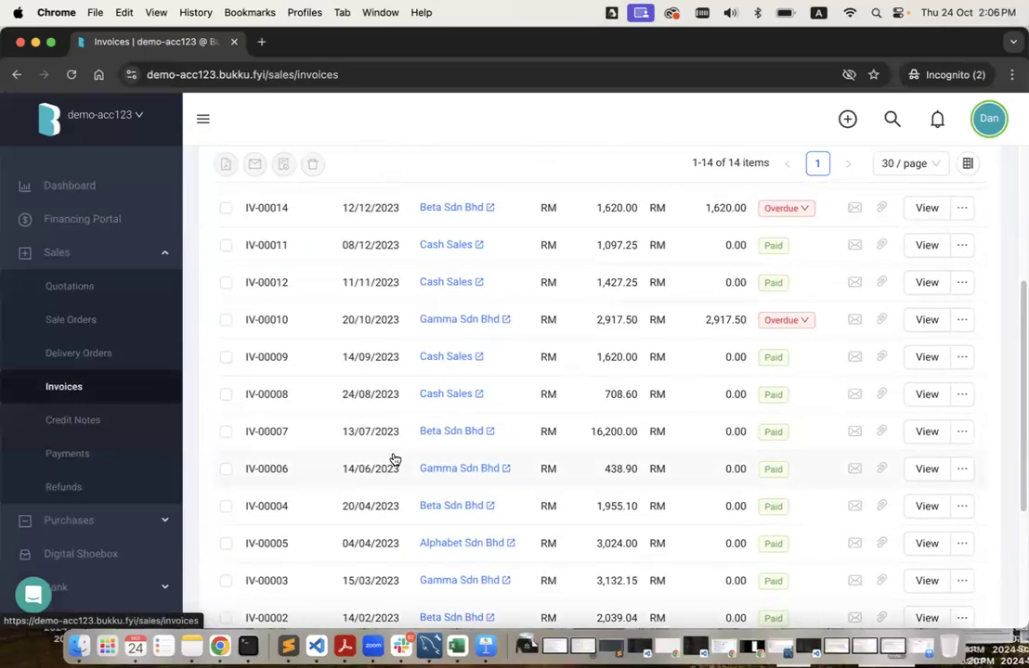
scroll(394, 459, up, 5)
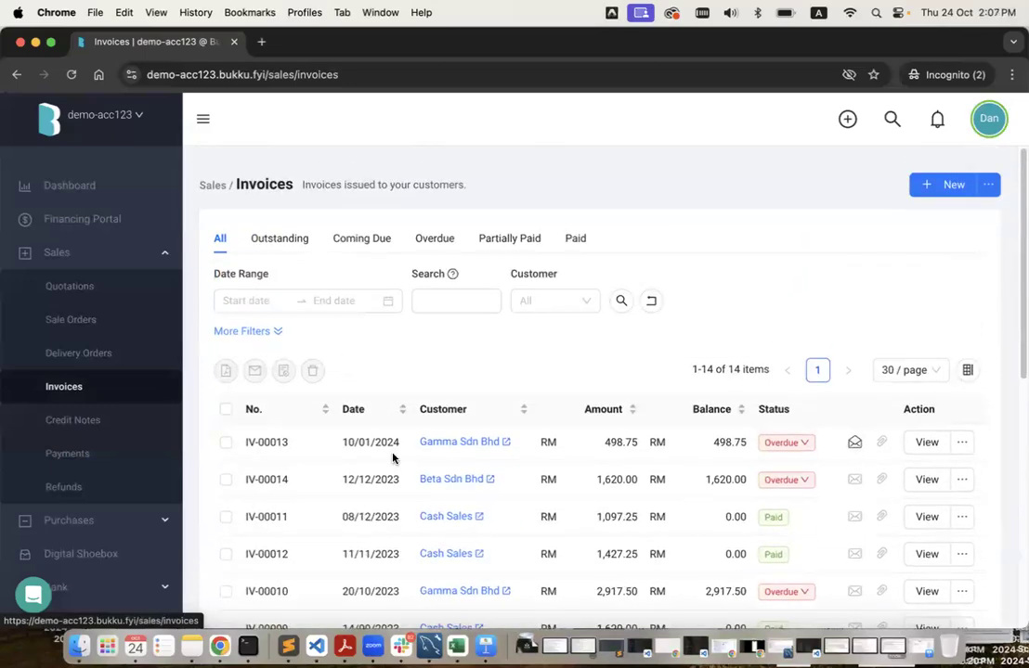
scroll(397, 488, down, 5)
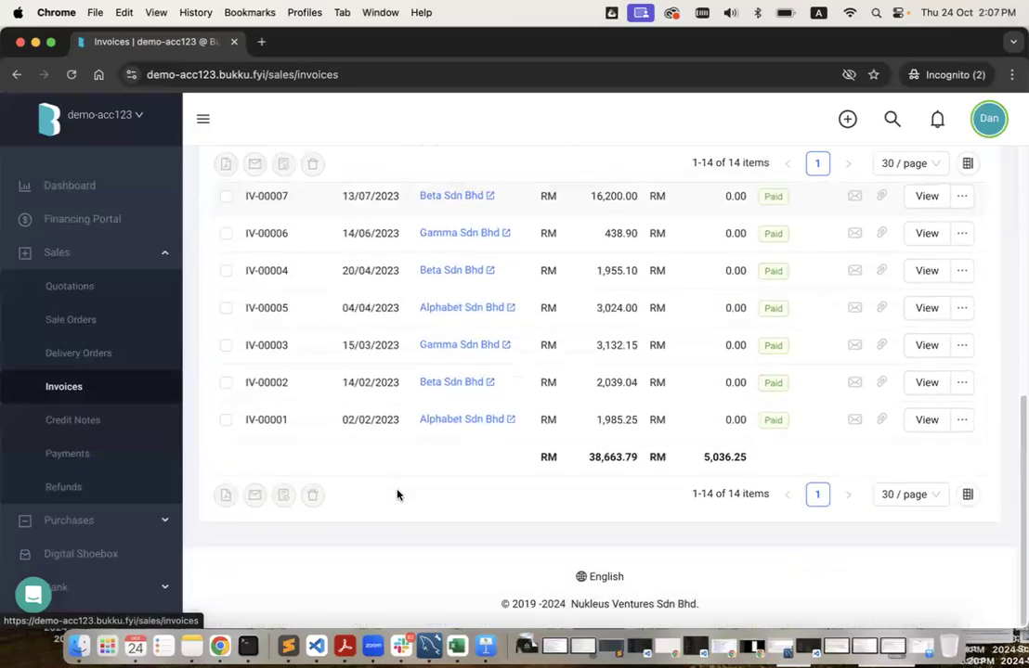
scroll(397, 494, up, 5)
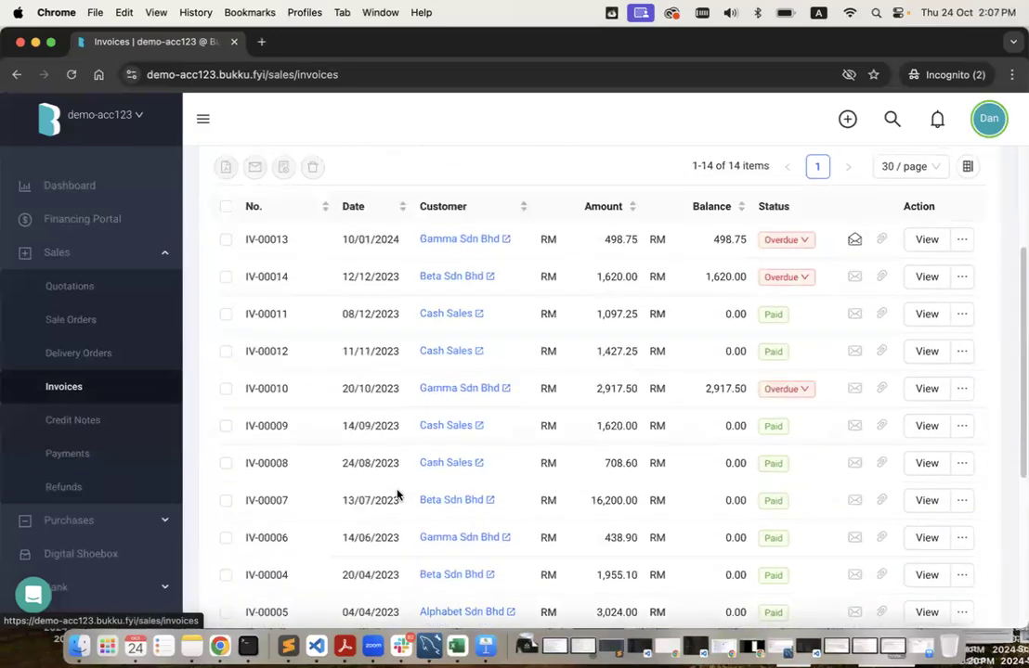
scroll(397, 495, down, 5)
scroll(398, 494, up, 4)
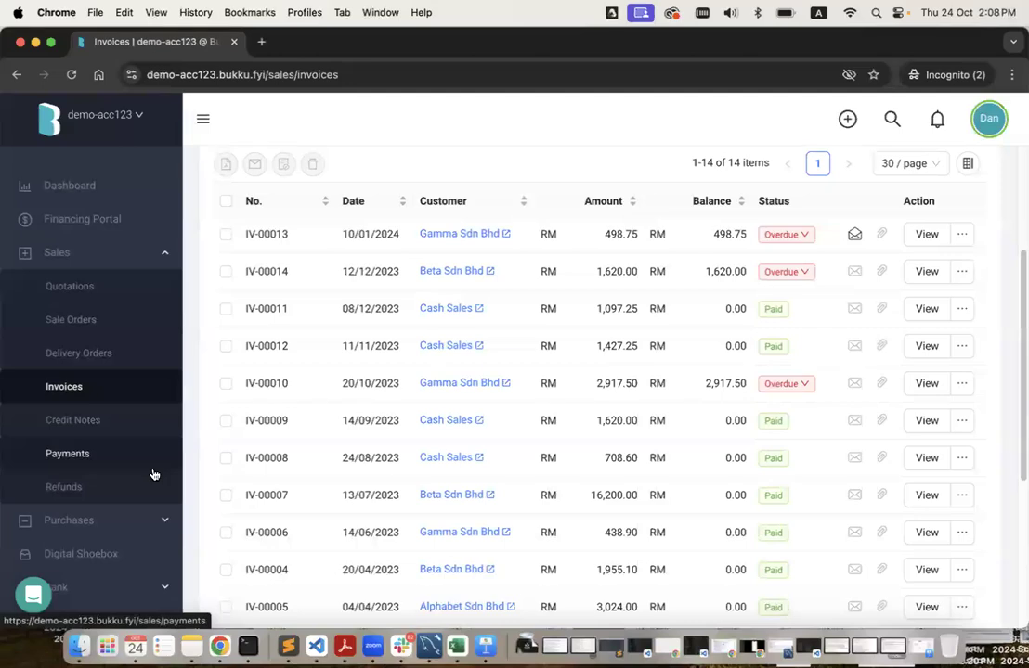
Browse the 20 demo-acc123 purchase bills, including BL-00016 at RM8,950.00.
scroll(154, 475, down, 3)
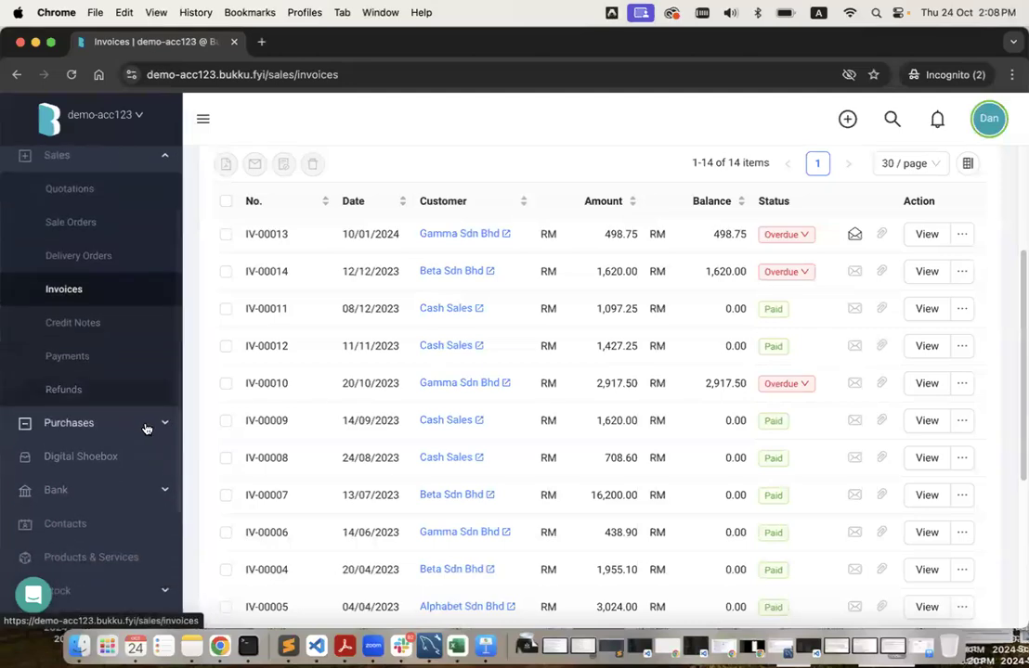
click(146, 427)
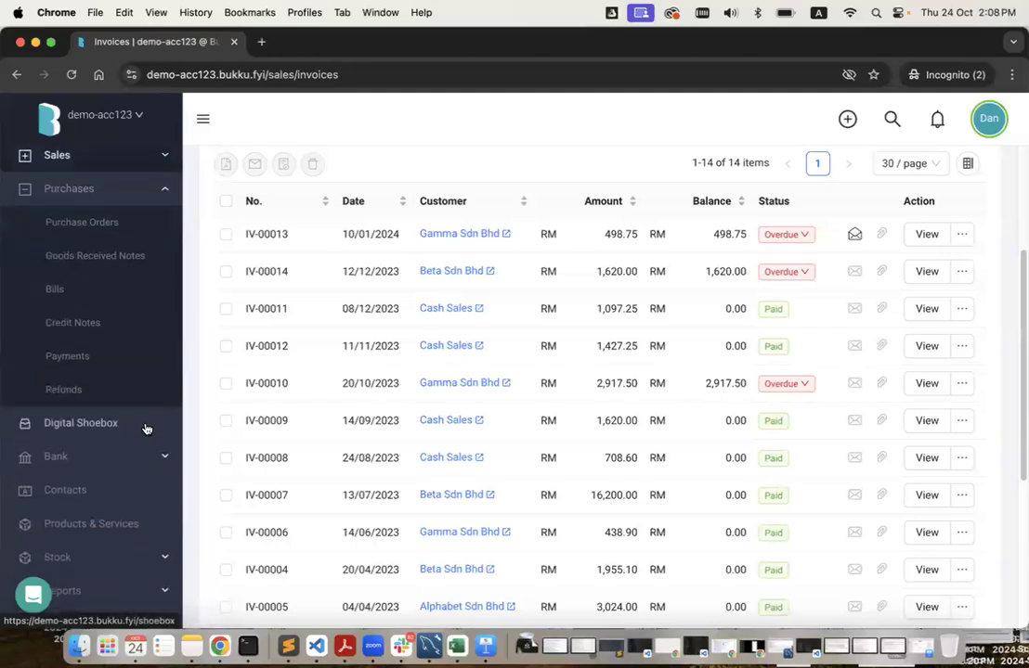
click(154, 293)
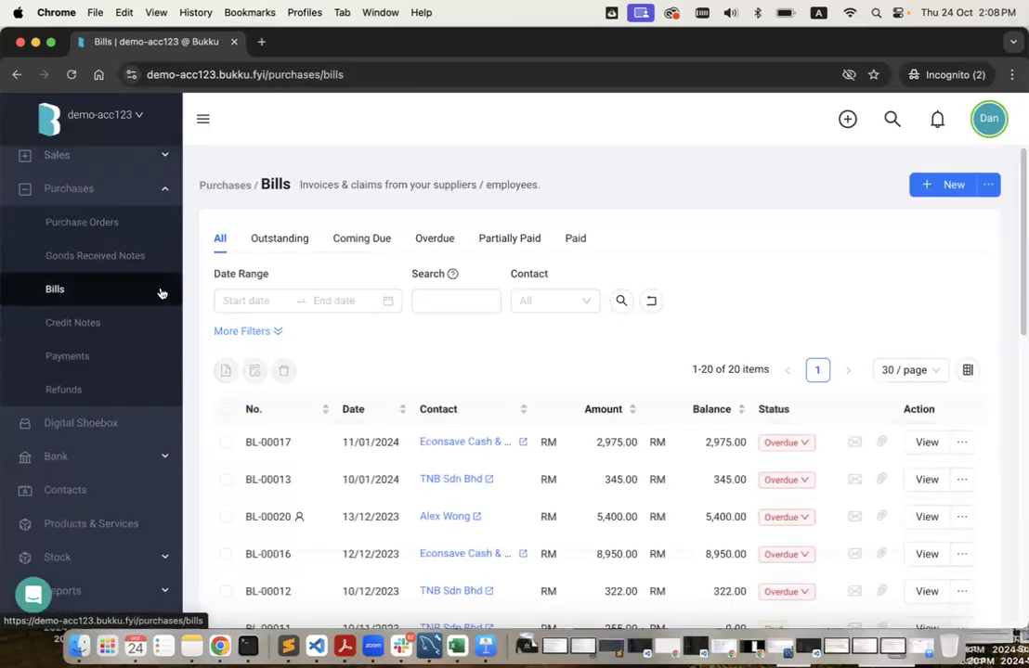
scroll(522, 547, down, 5)
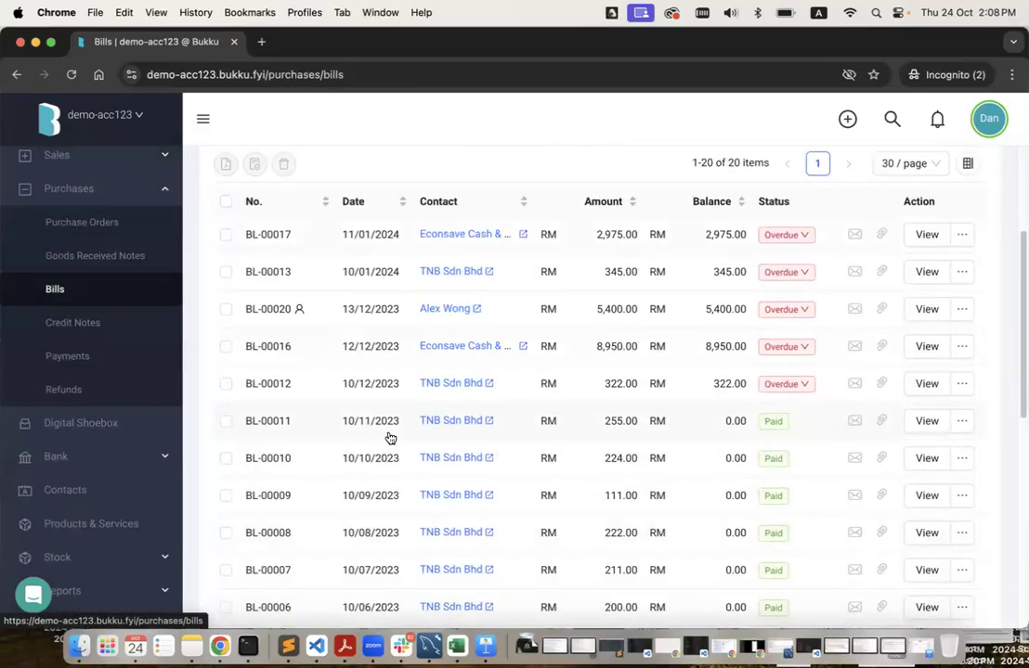
scroll(452, 438, down, 8)
scroll(390, 436, up, 2)
scroll(381, 325, down, 2)
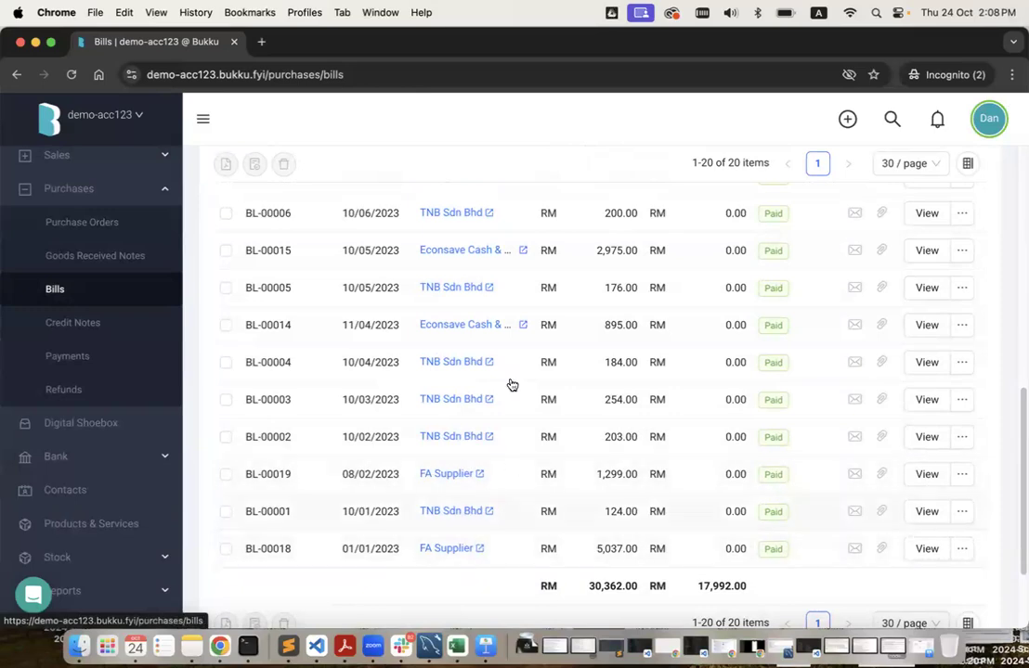
scroll(525, 450, up, 3)
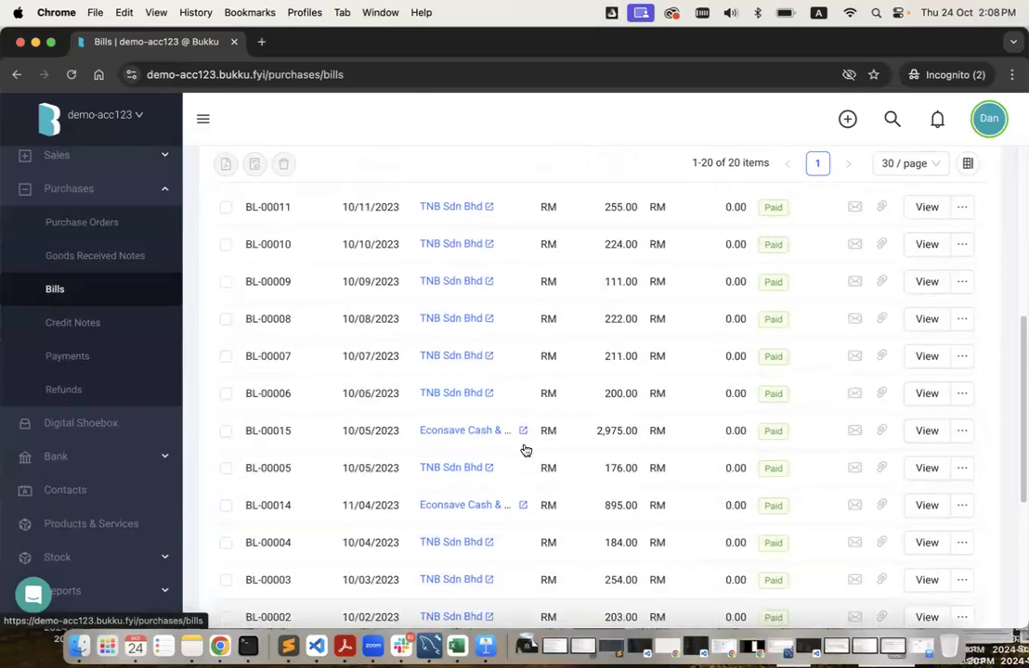
scroll(524, 451, up, 3)
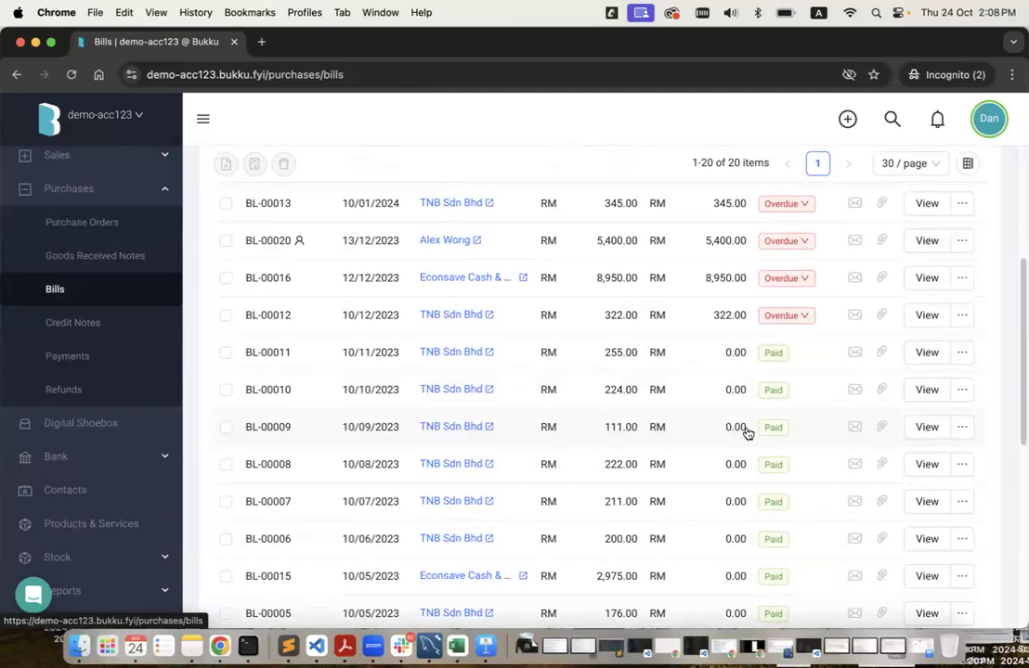
scroll(661, 390, up, 2)
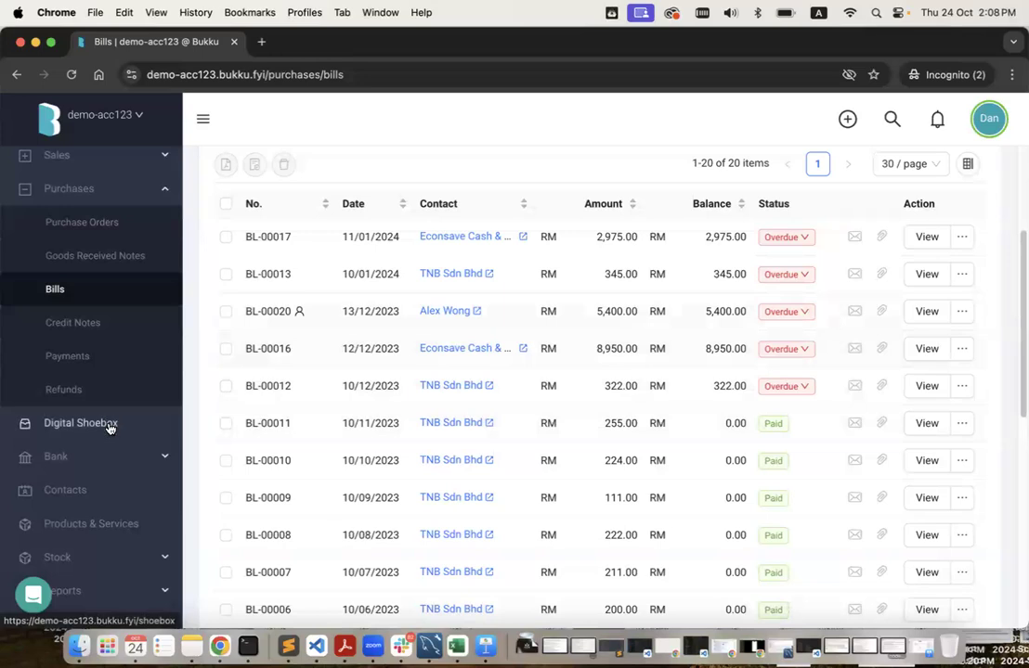
Review the RM 125,000.00 Money In record, then return to the Money In list.
click(165, 455)
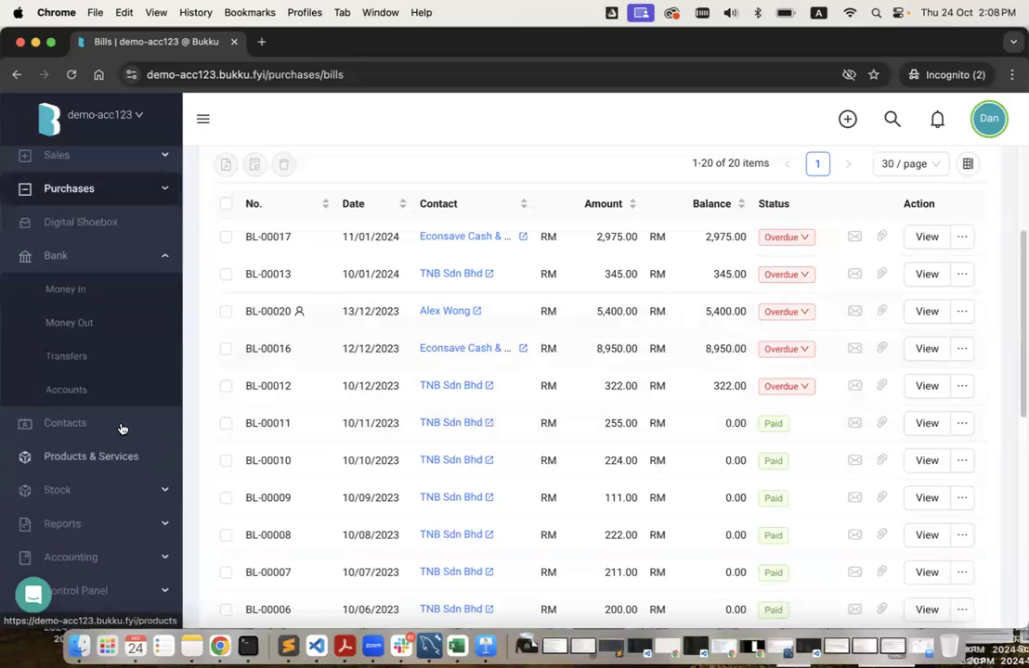
click(126, 299)
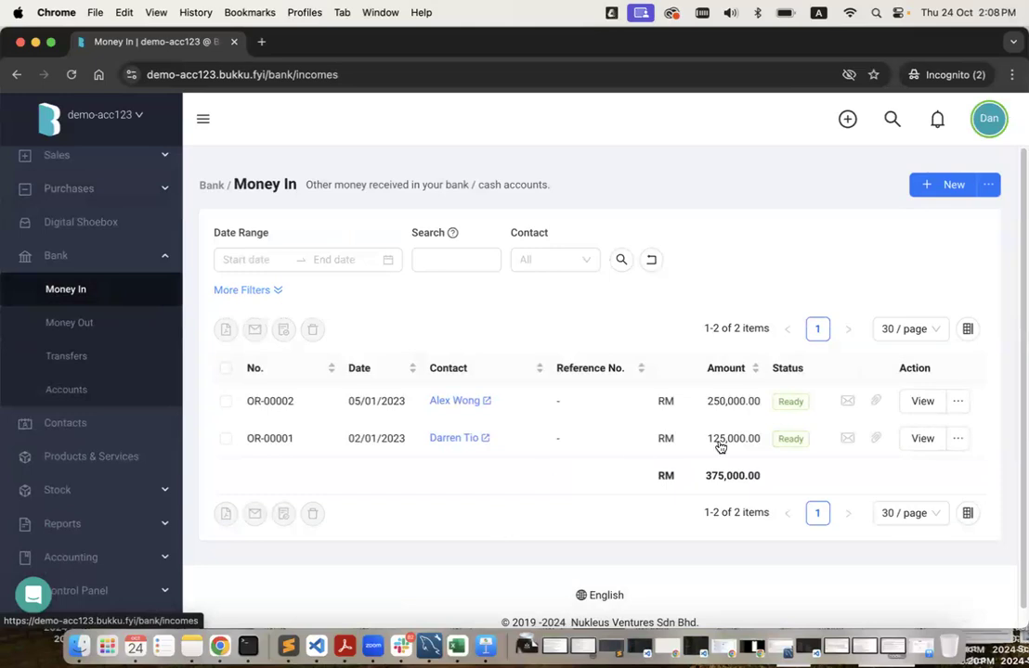
click(919, 450)
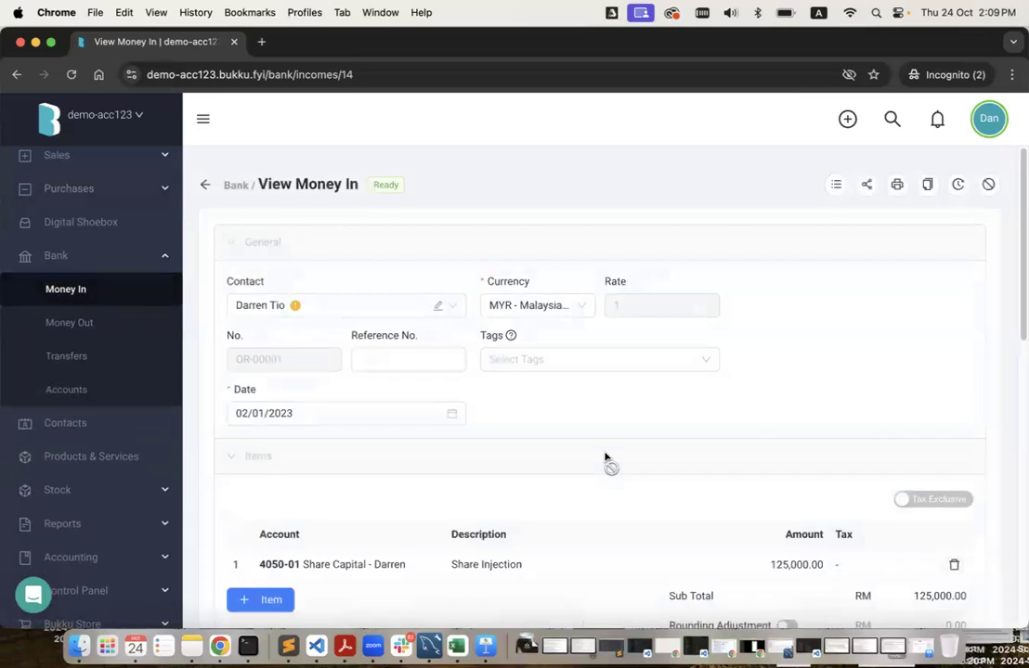
scroll(601, 459, down, 1)
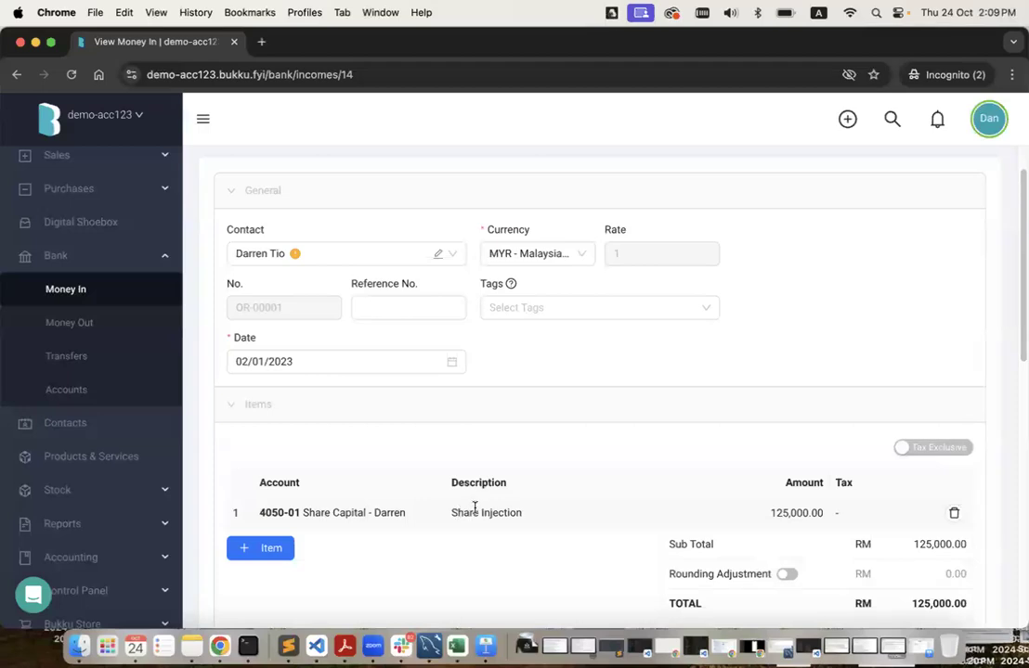
scroll(474, 508, up, 1)
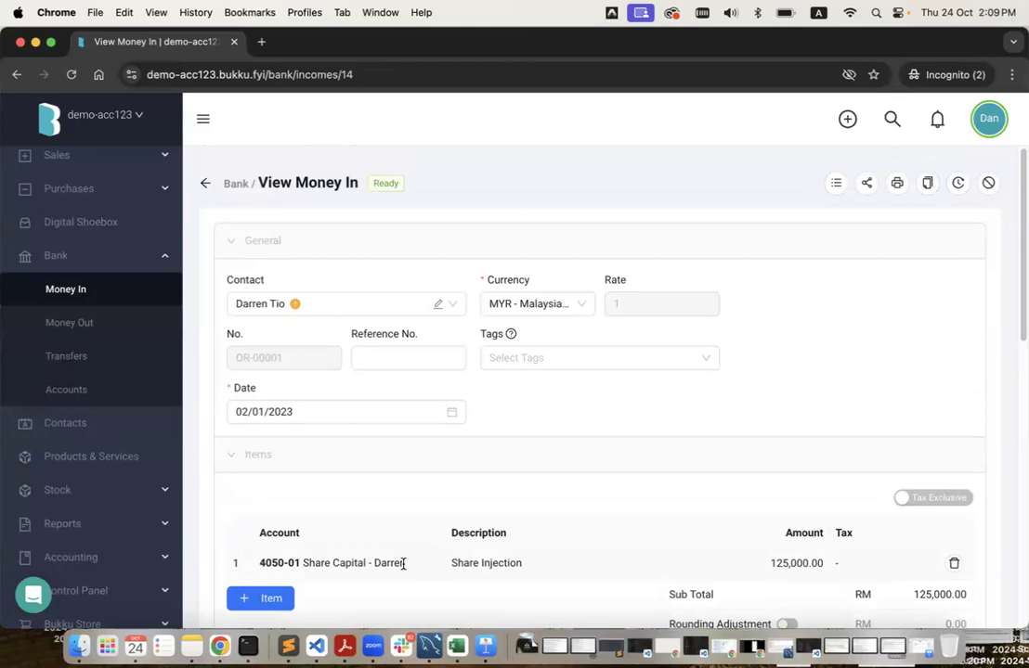
click(84, 293)
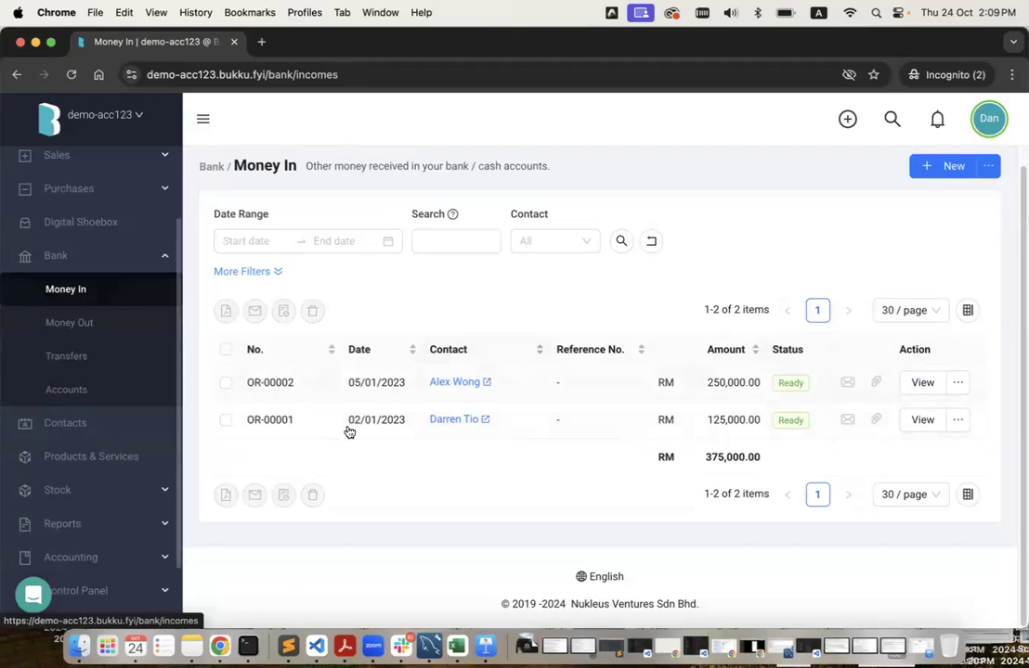
Review receipt OR-00002, the RM250,000.00 share injection into 1000-01 PBB Current.
click(923, 382)
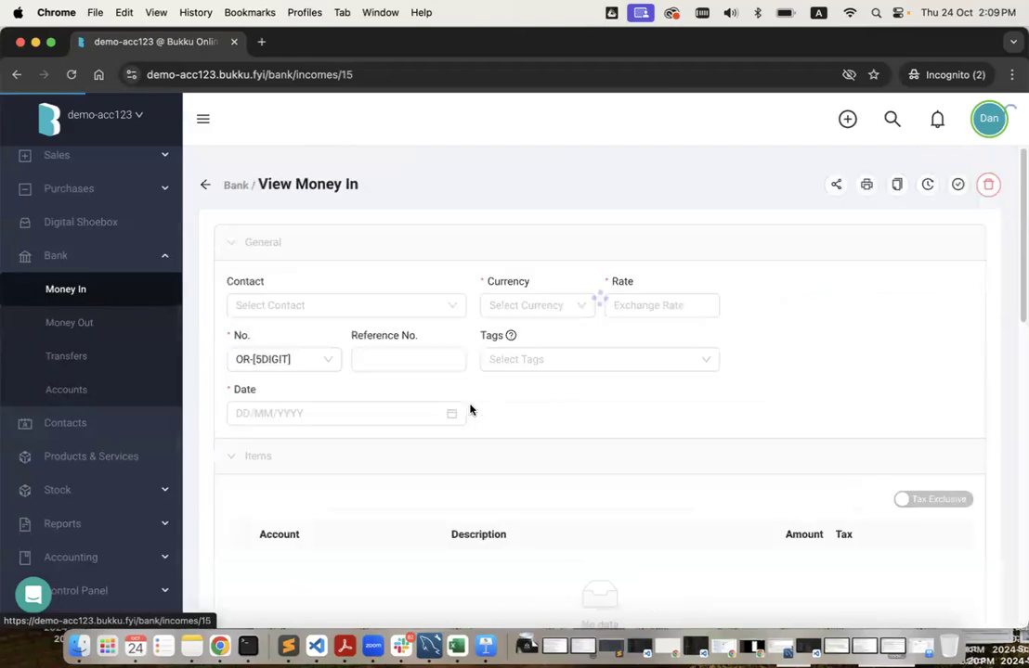
scroll(489, 442, down, 2)
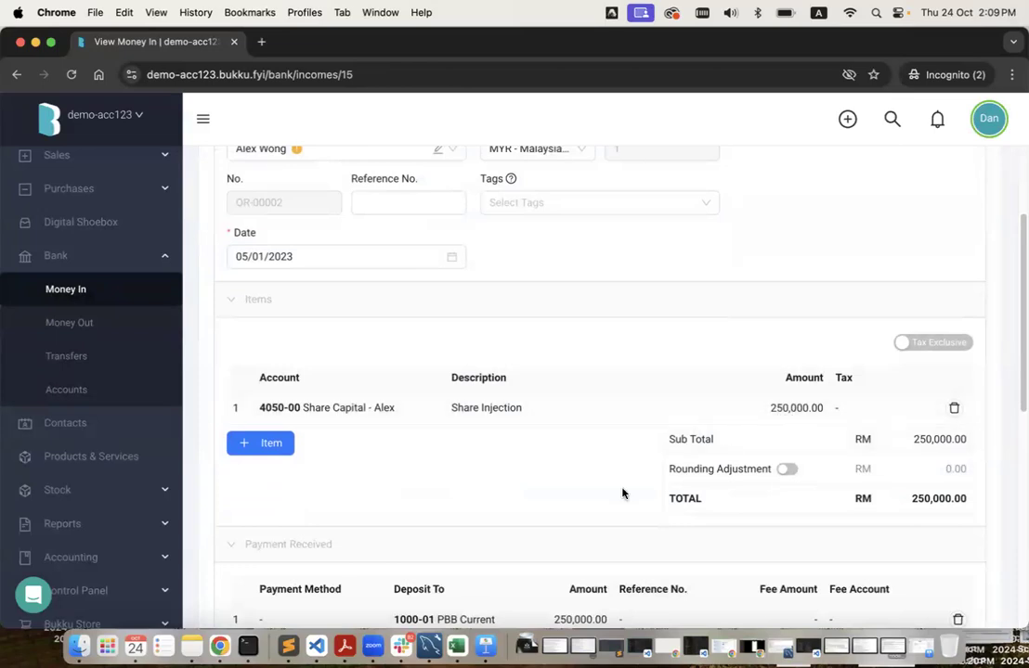
scroll(581, 517, down, 3)
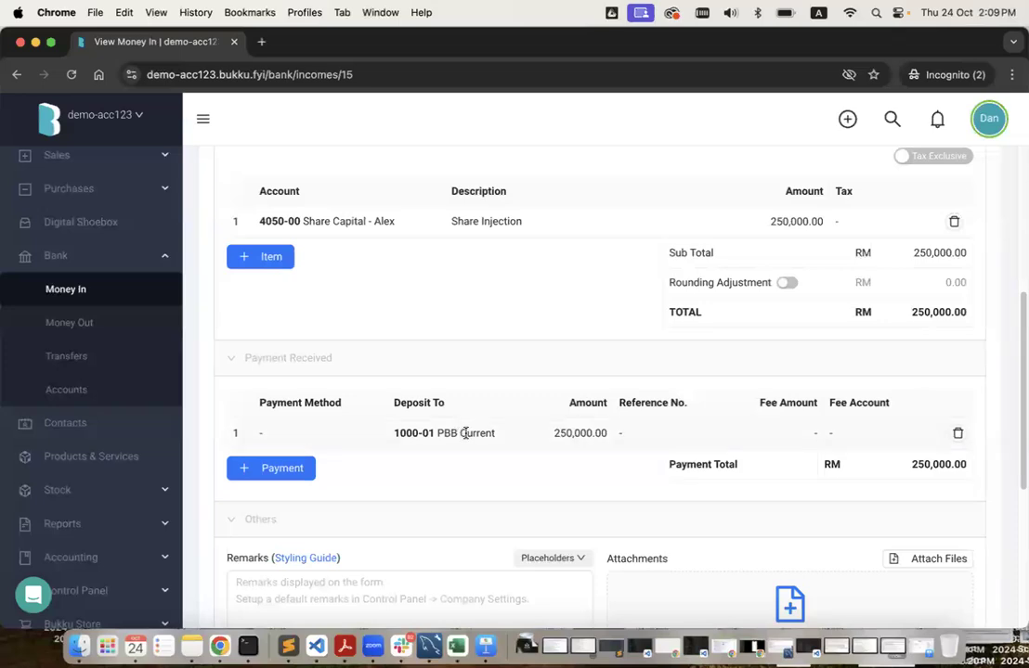
scroll(462, 431, up, 3)
scroll(459, 430, up, 2)
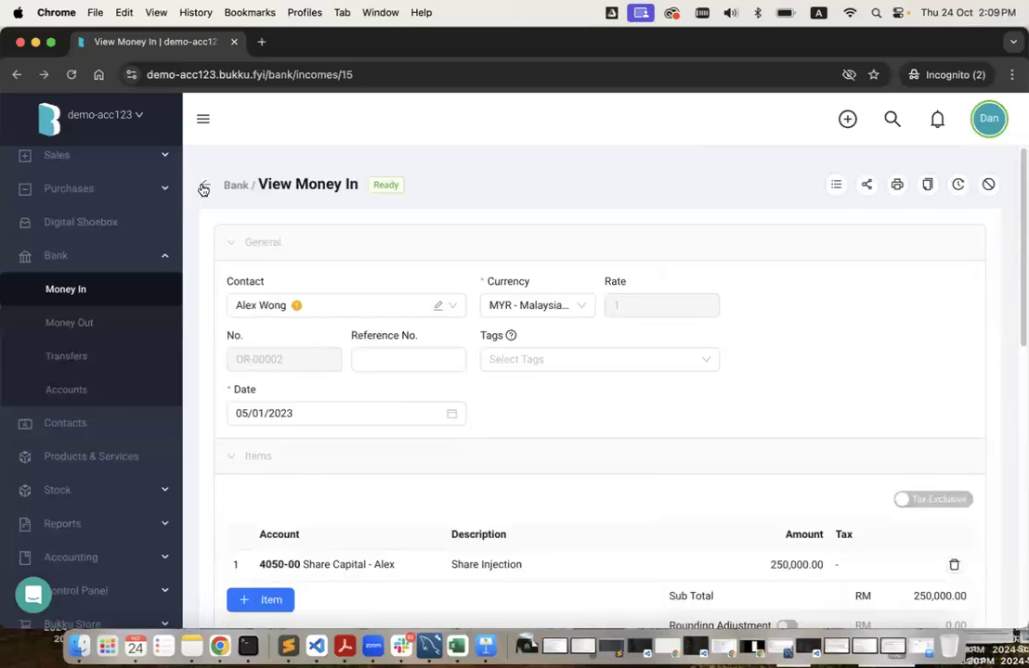
click(202, 186)
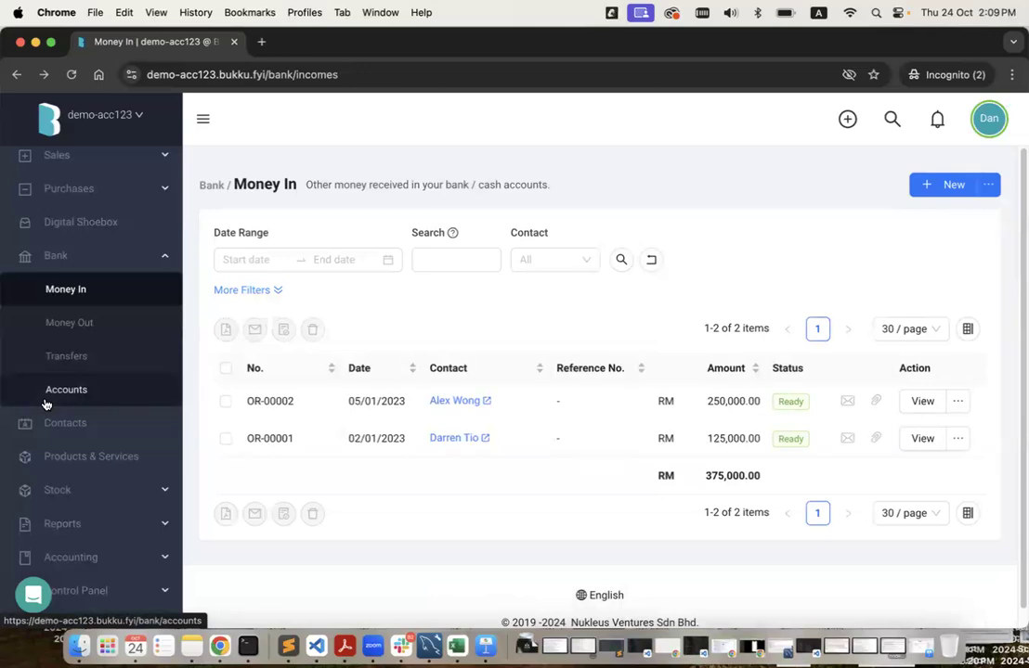
Review all 11 customers, suppliers and employees with their balances in Contacts.
scroll(44, 403, down, 1)
click(68, 401)
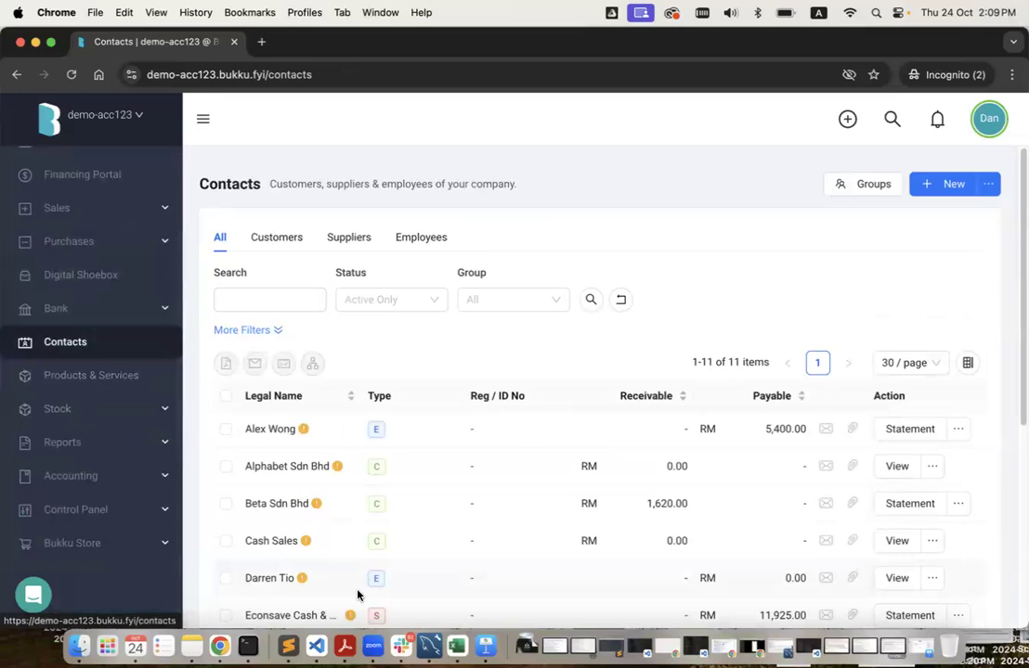
scroll(486, 465, down, 4)
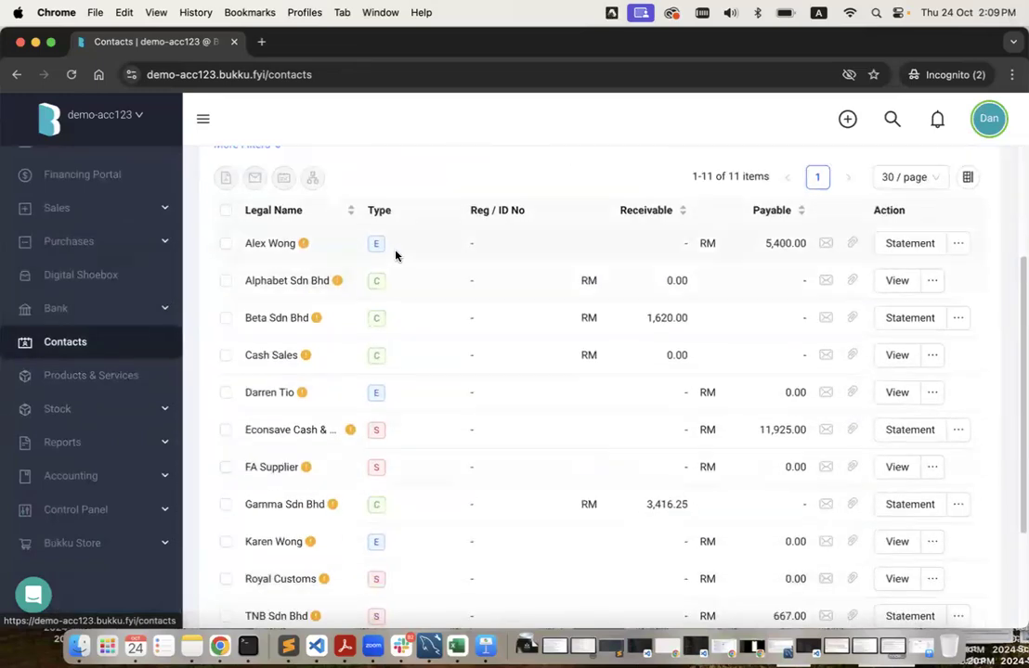
scroll(385, 432, down, 2)
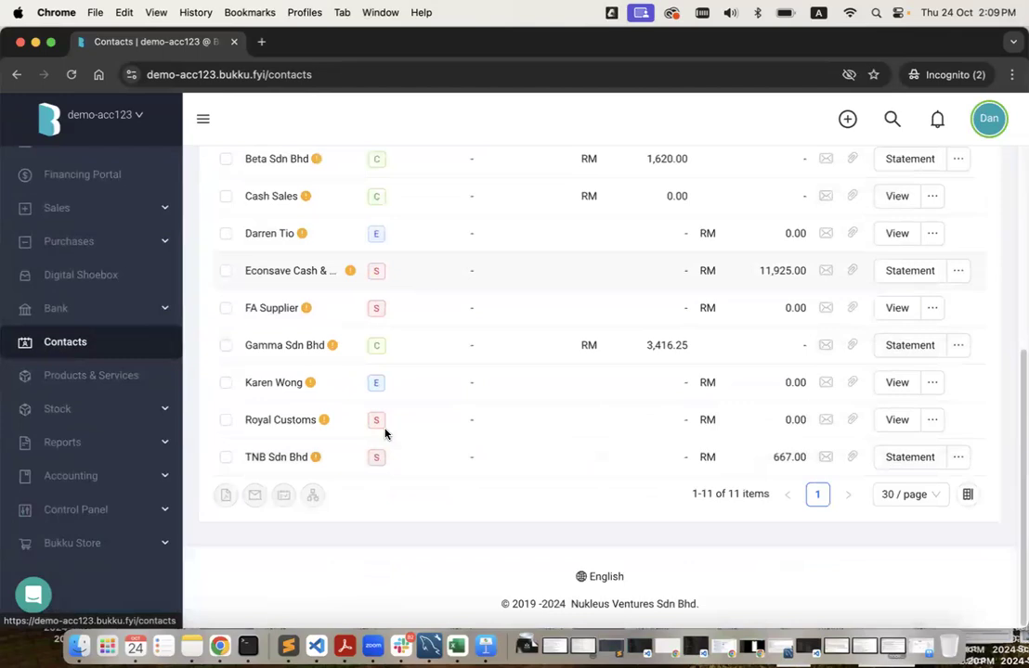
scroll(385, 433, up, 5)
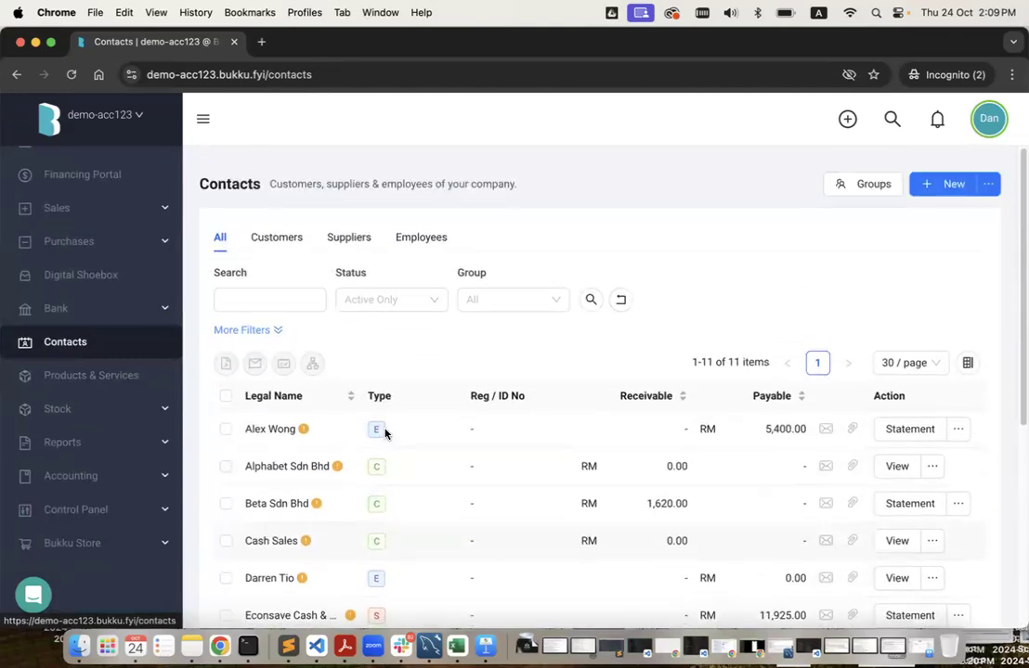
scroll(386, 433, down, 4)
scroll(385, 434, down, 1)
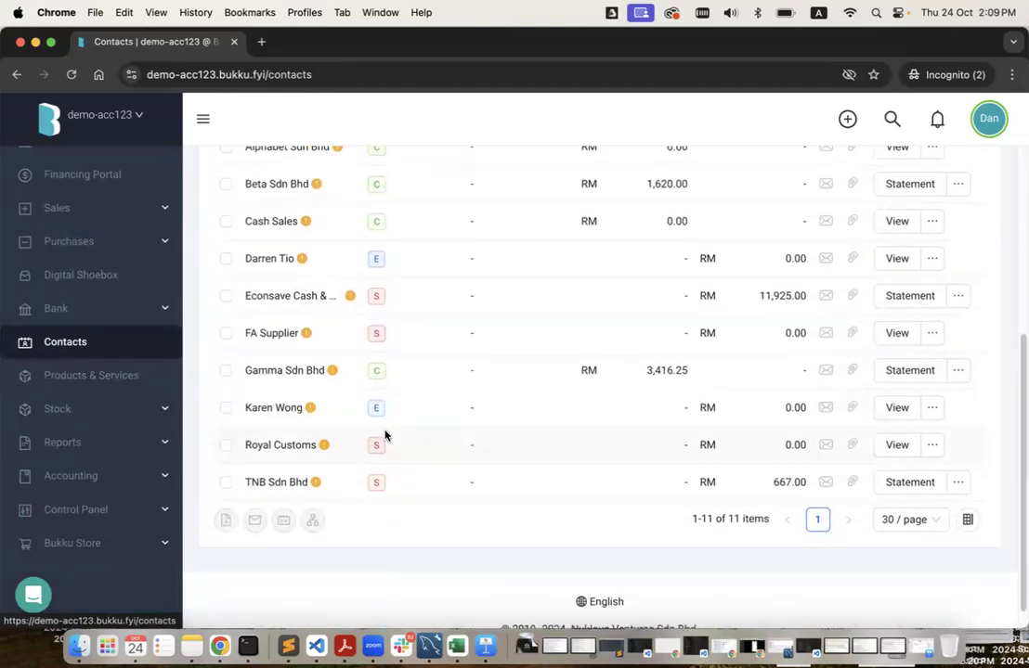
scroll(386, 435, up, 3)
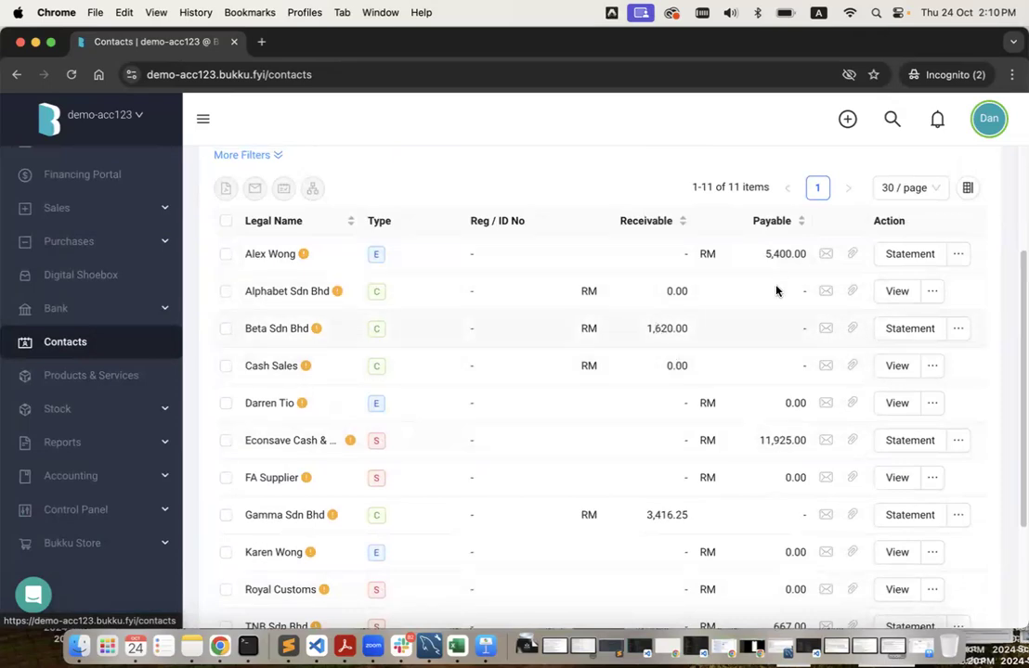
click(104, 383)
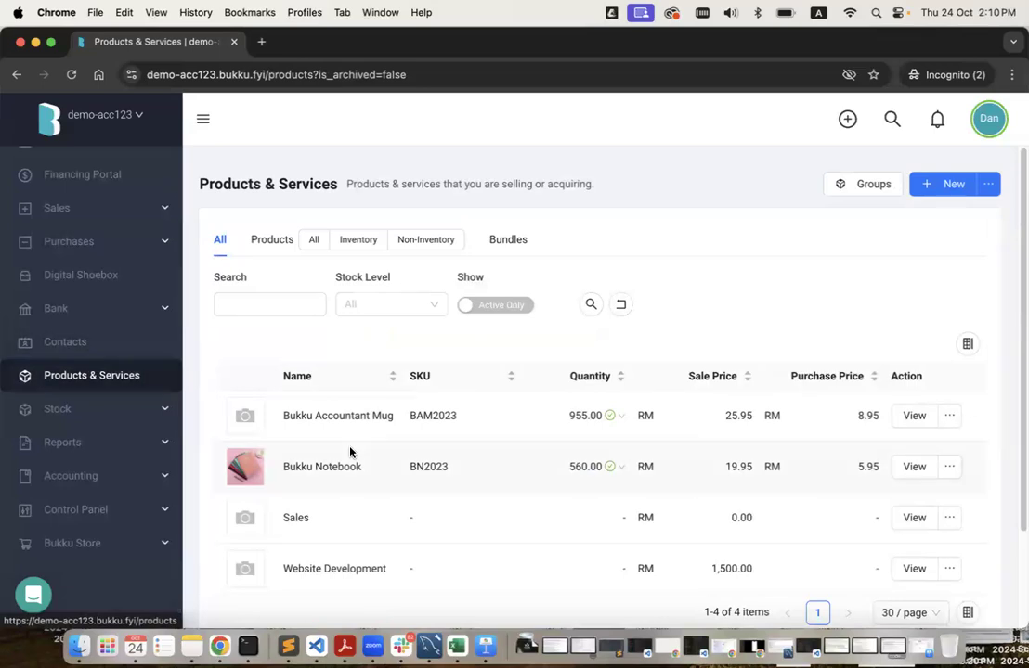
Review the four products, e.g. Bukku Notebook at 560.00 units, Website Development at RM1,500.00.
scroll(467, 389, down, 1)
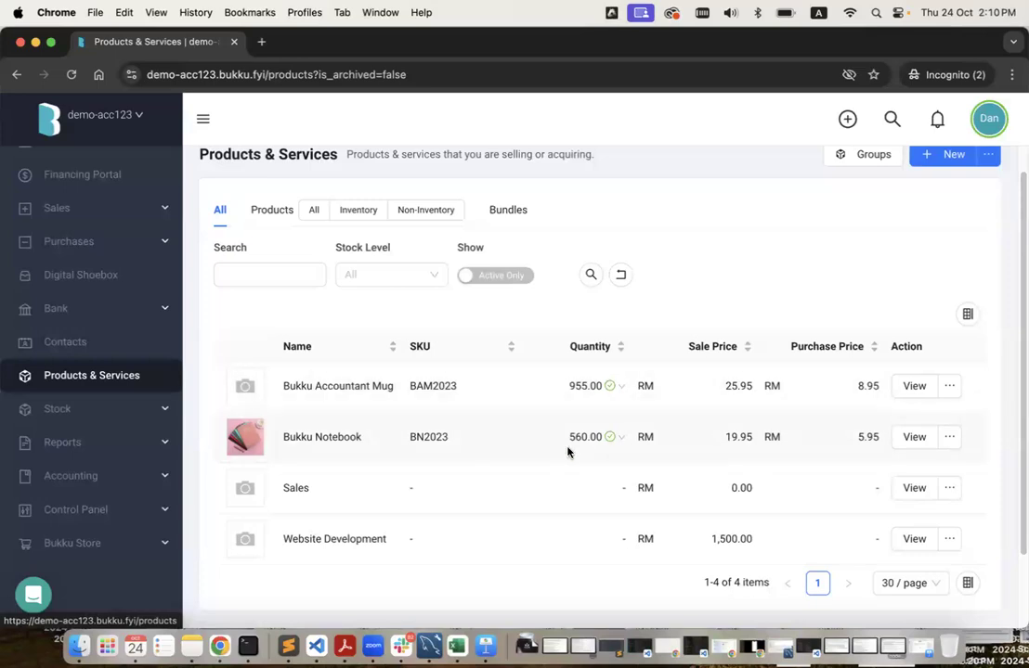
scroll(568, 452, down, 2)
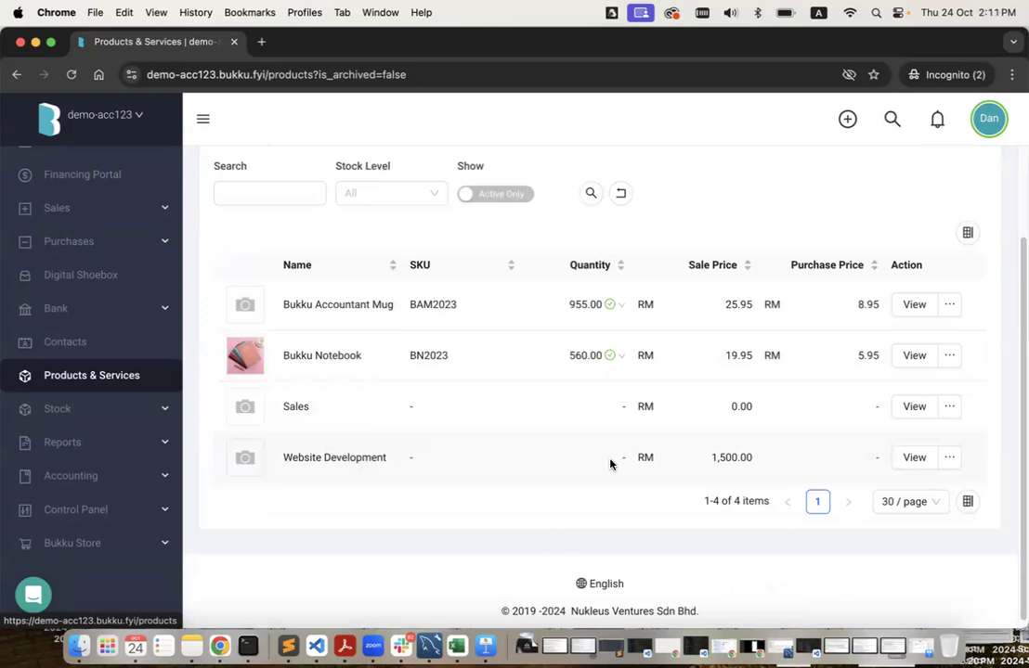
Open Fixed Assets listing the MacBook Air 13" (RM5,037.00) and Adjustable Computer Table (RM1,299.00).
click(134, 479)
scroll(130, 483, down, 2)
click(128, 481)
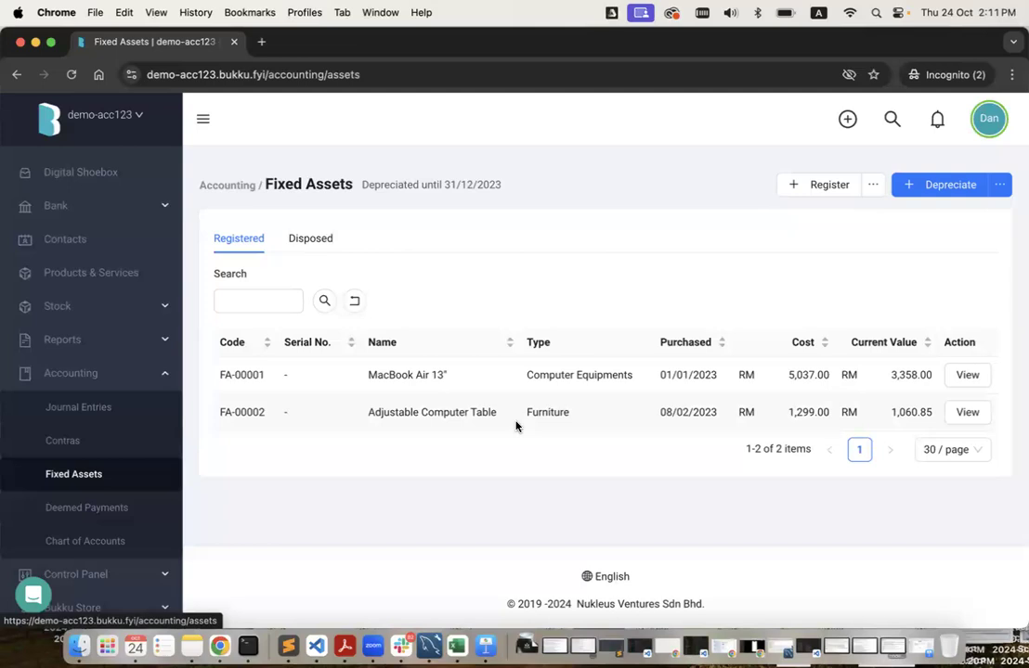
Review the Chart of Accounts balances, e.g. Bank & Cash RM396,257.54 and Inventory RM11,879.25.
click(93, 543)
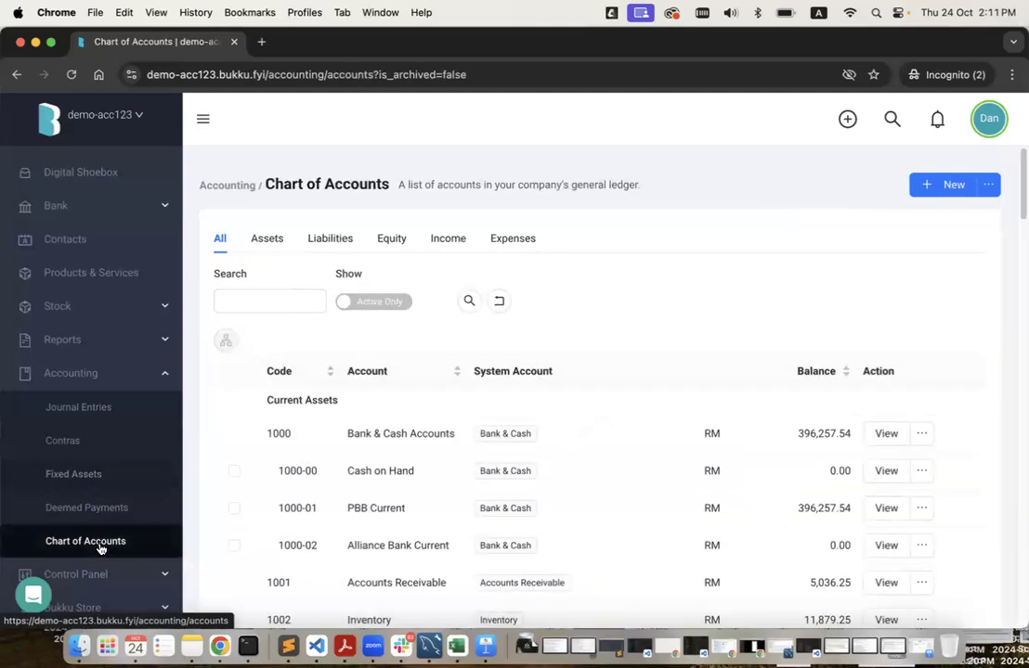
scroll(499, 450, down, 3)
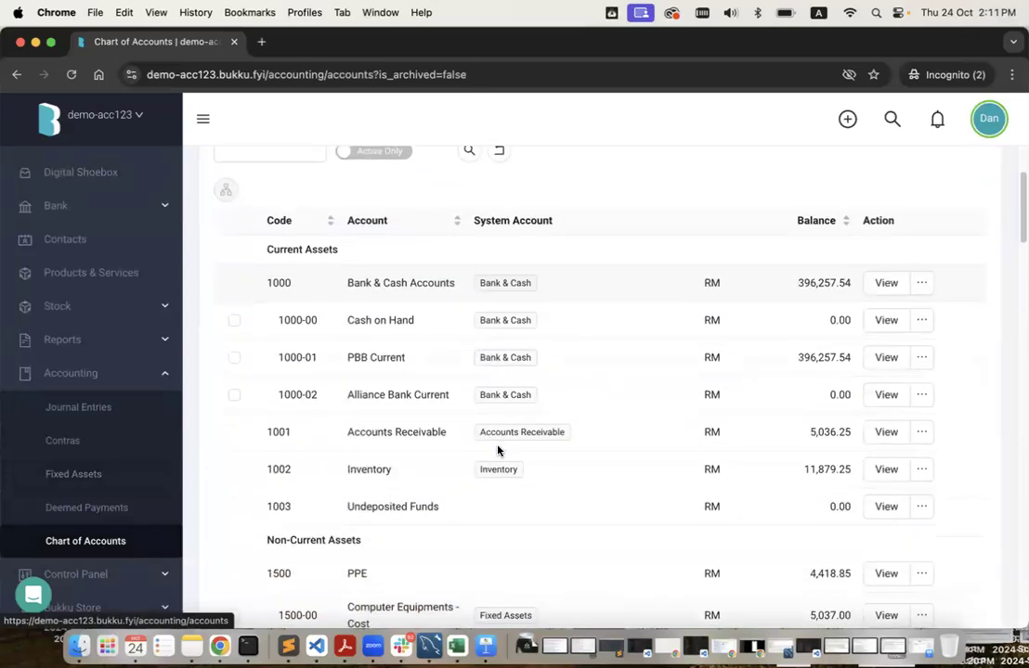
scroll(498, 447, down, 2)
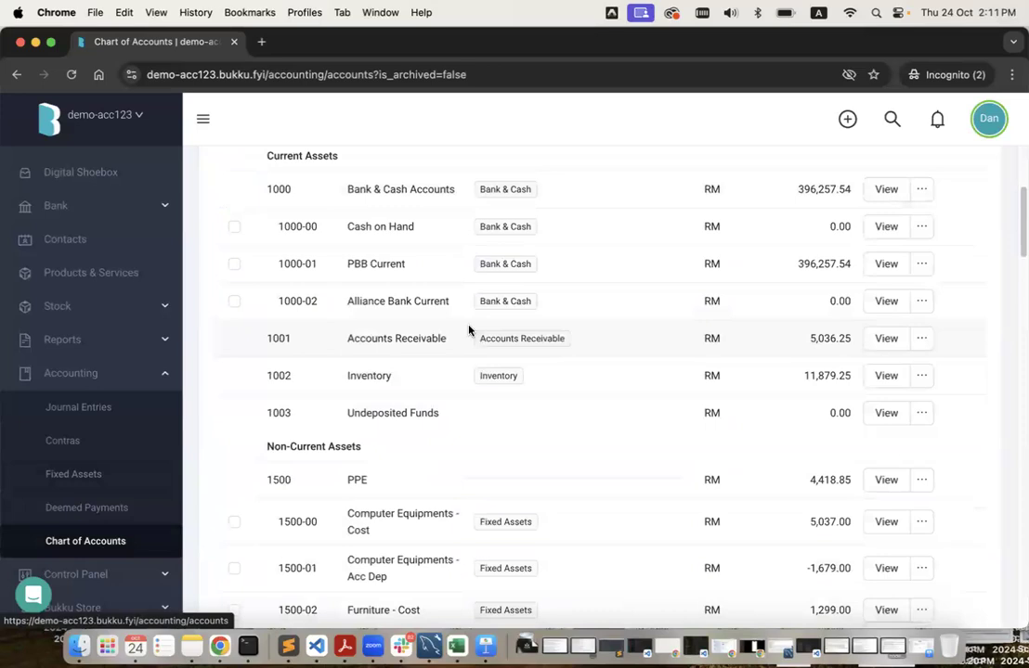
scroll(469, 329, down, 2)
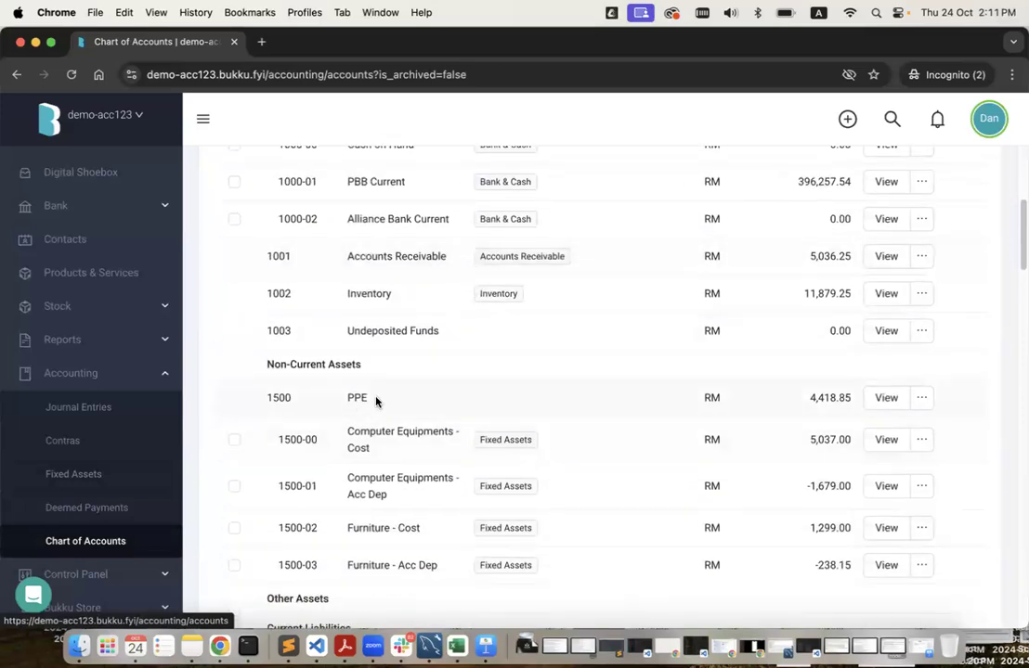
scroll(409, 418, up, 2)
scroll(410, 418, down, 1)
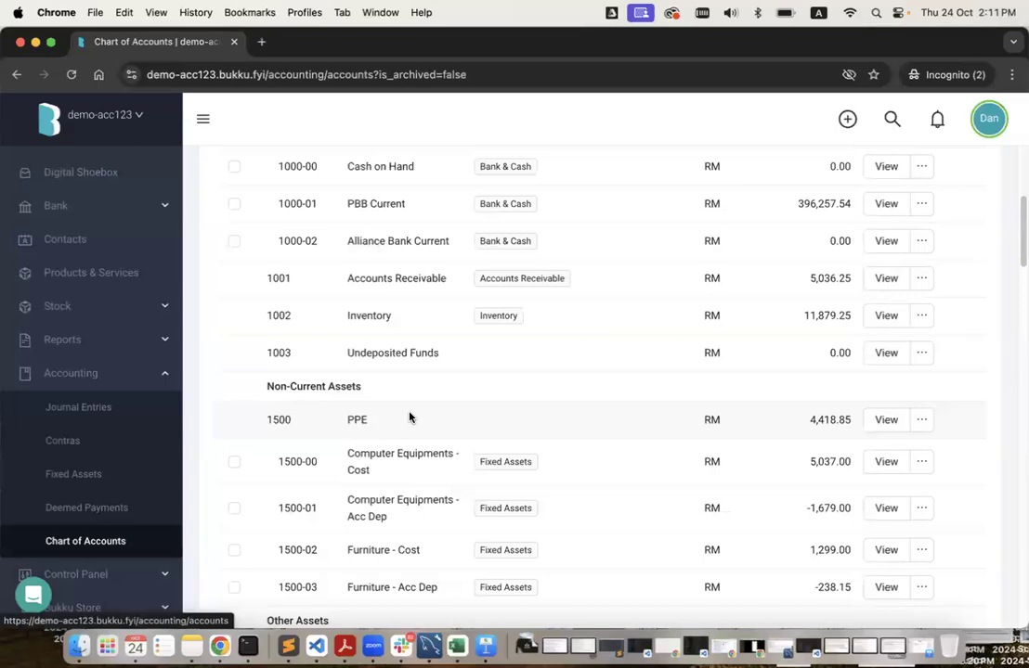
scroll(409, 417, down, 15)
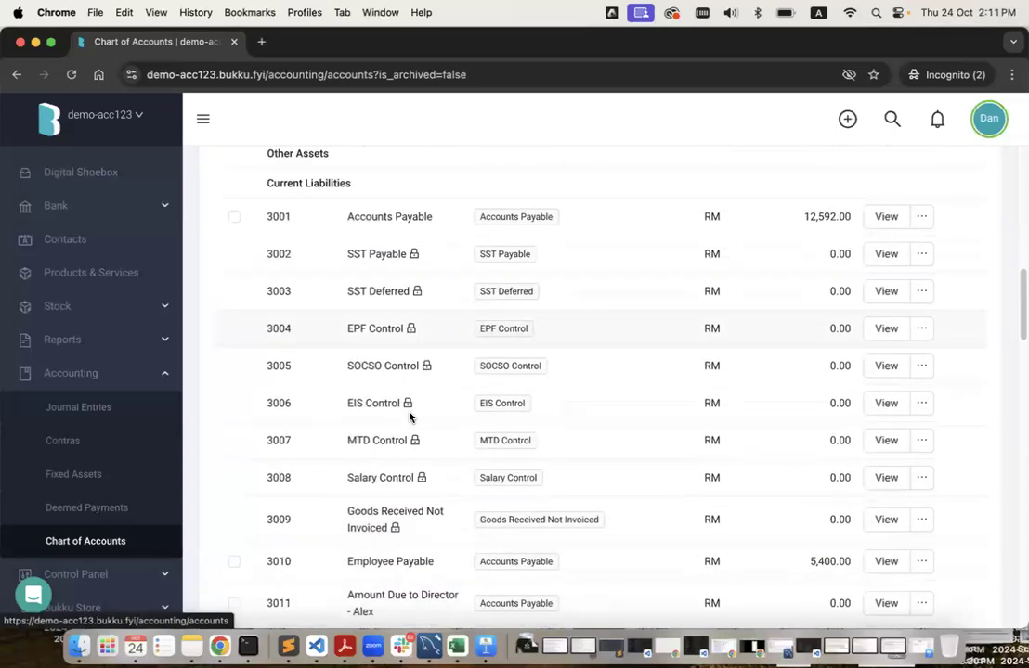
scroll(410, 418, down, 20)
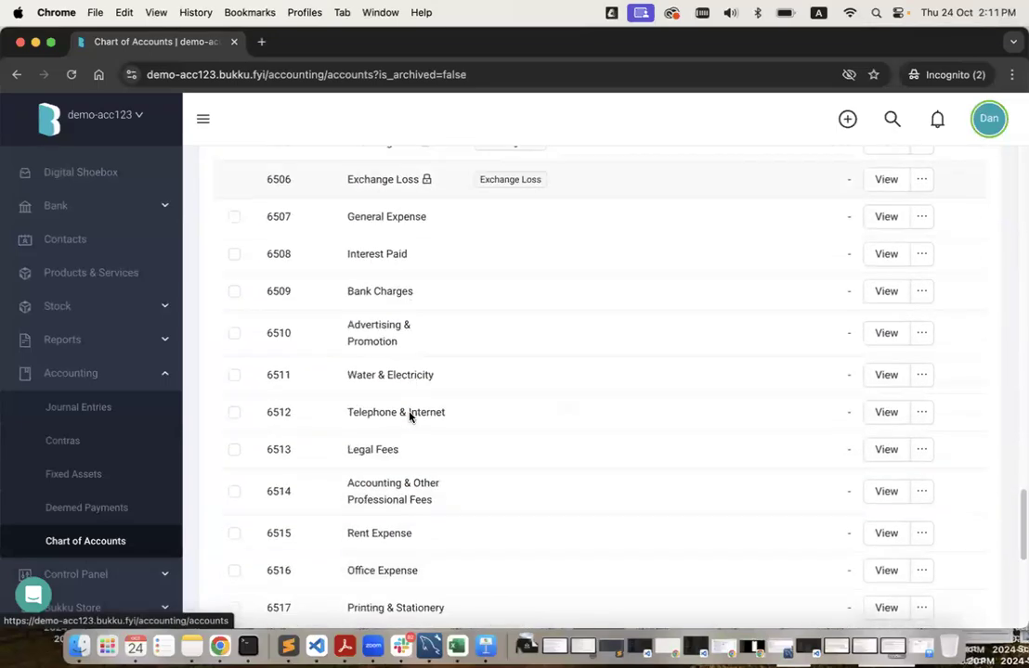
scroll(409, 417, down, 4)
scroll(410, 416, up, 5)
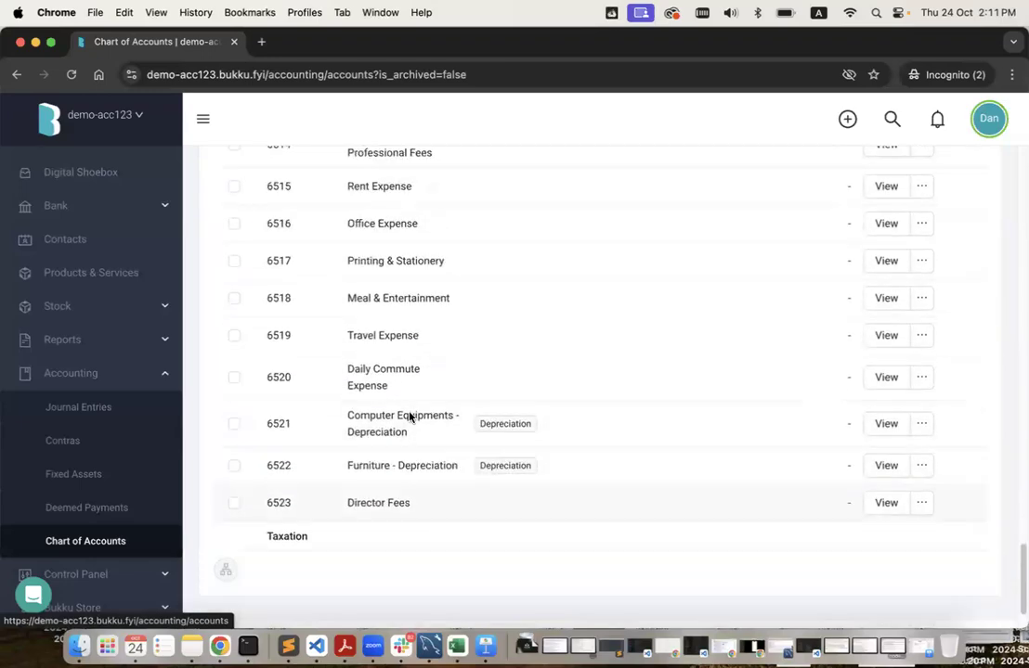
scroll(410, 417, up, 10)
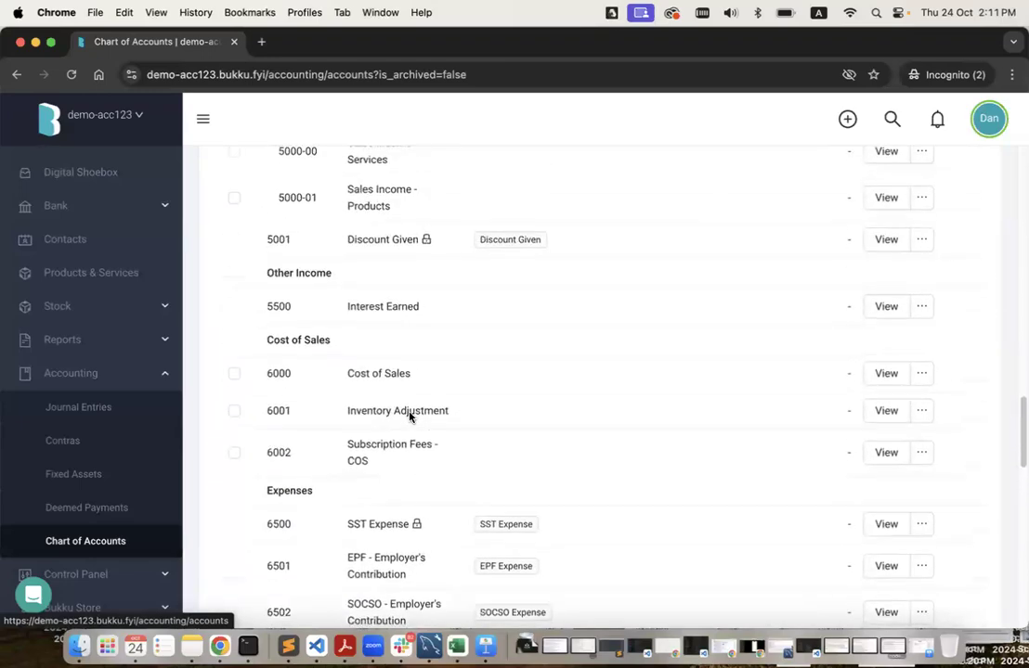
scroll(409, 418, up, 2)
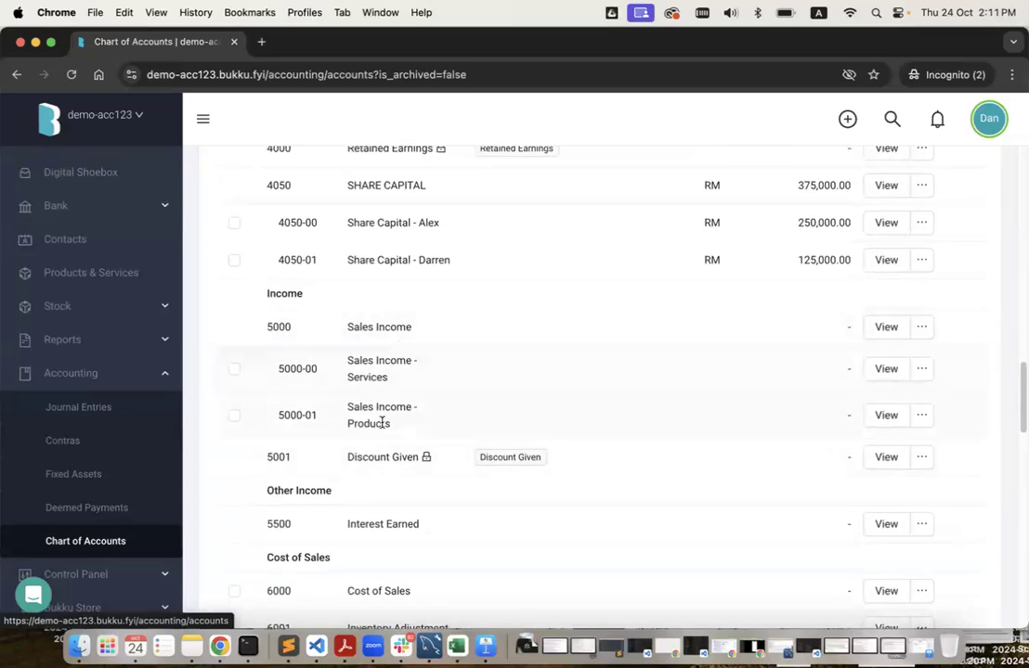
scroll(382, 422, up, 1)
scroll(382, 422, up, 4)
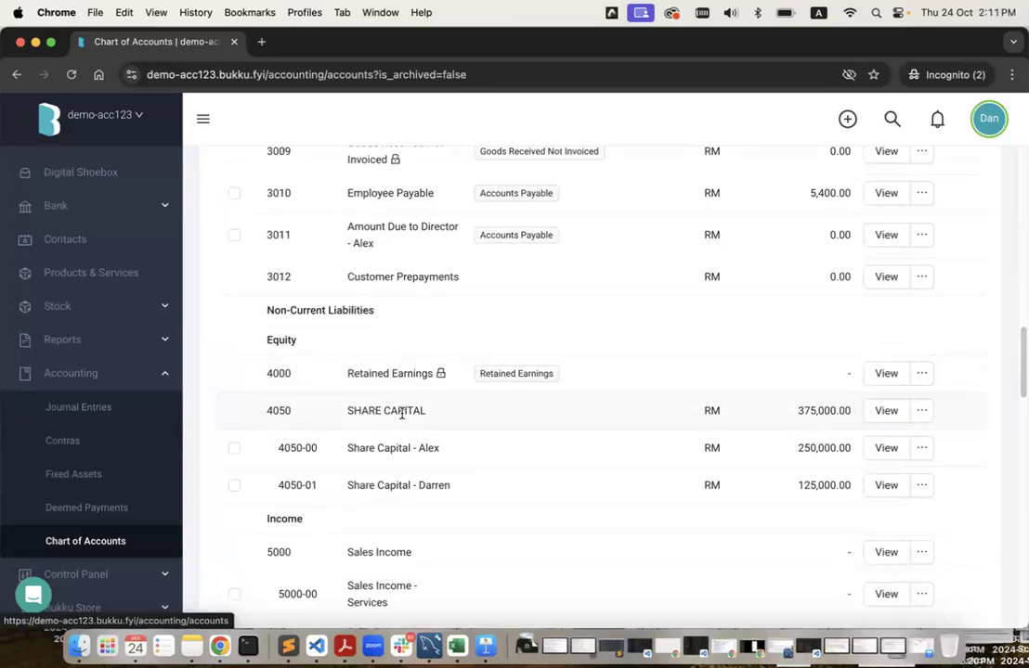
scroll(401, 414, up, 14)
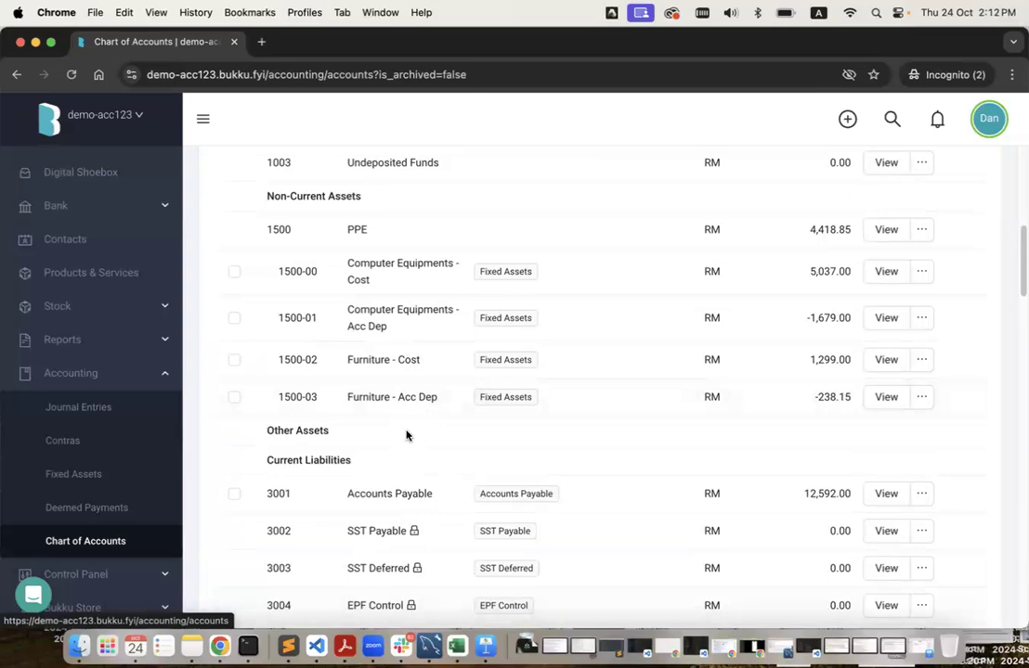
scroll(406, 436, up, 9)
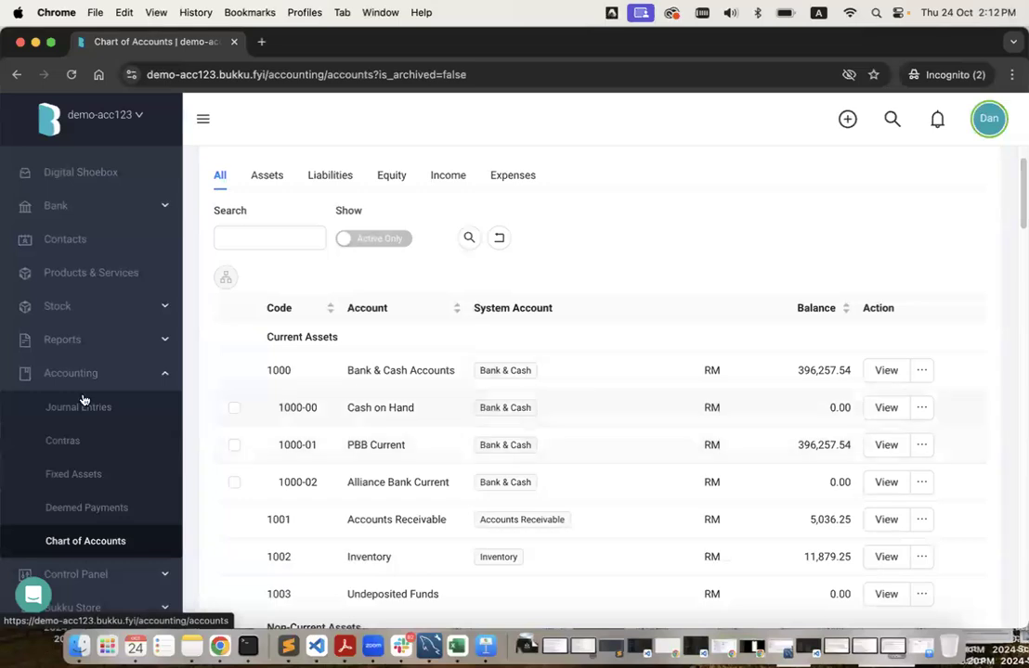
click(100, 344)
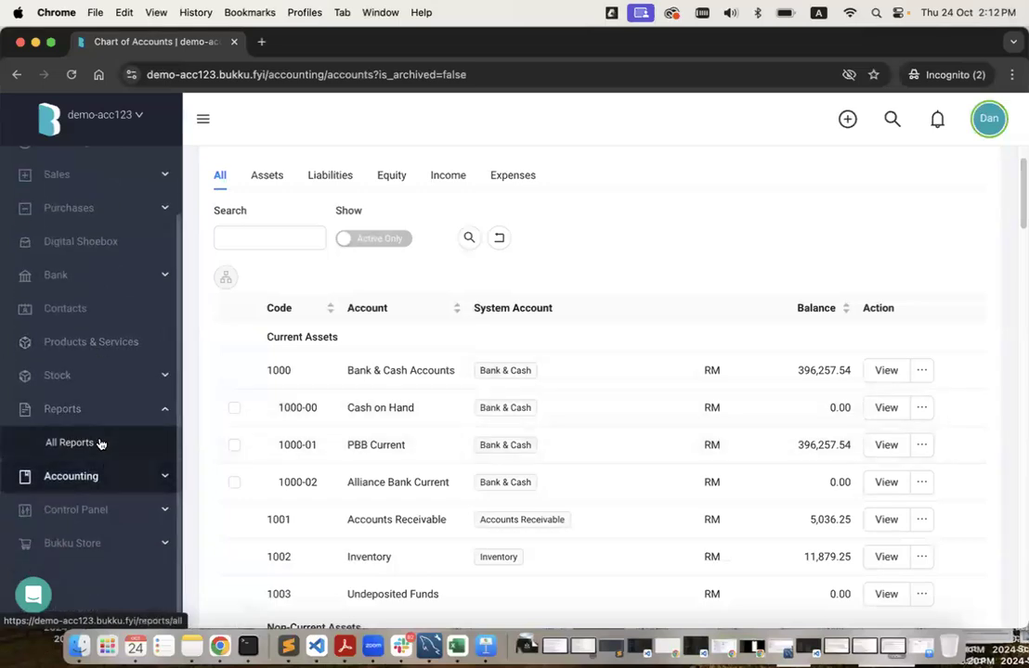
Generate the Balance Sheet as at End of Last Financial Year, 31/12/2023.
click(100, 443)
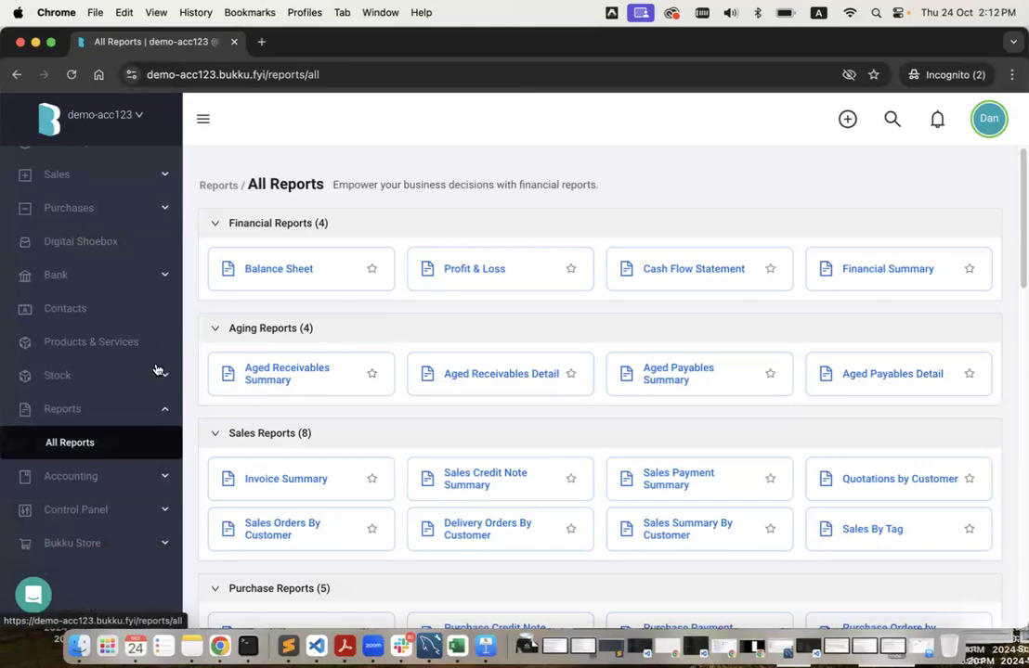
click(279, 269)
click(310, 259)
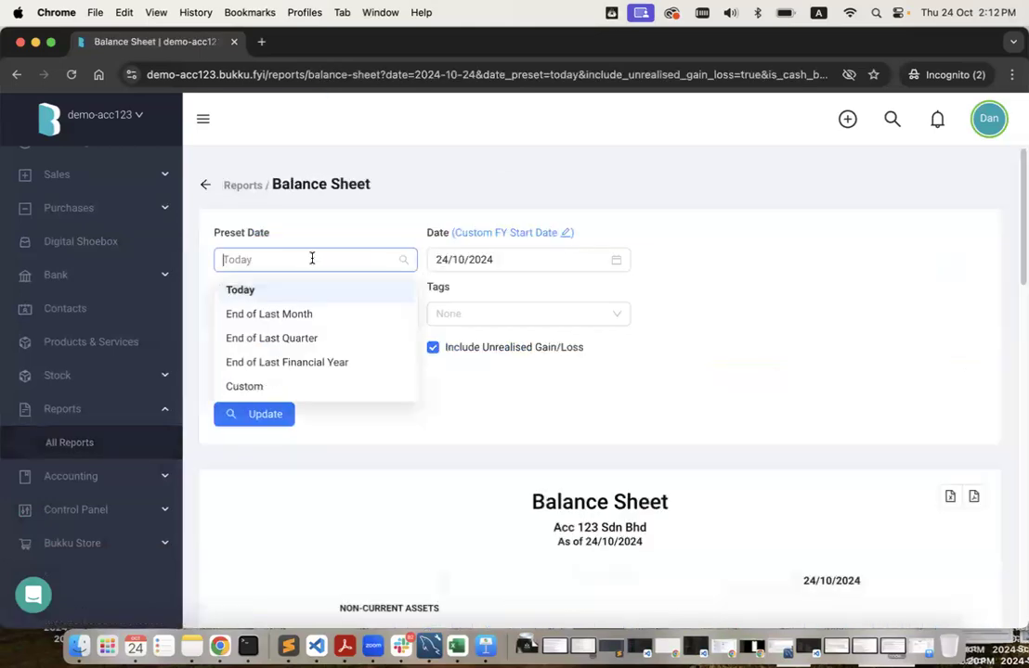
click(316, 365)
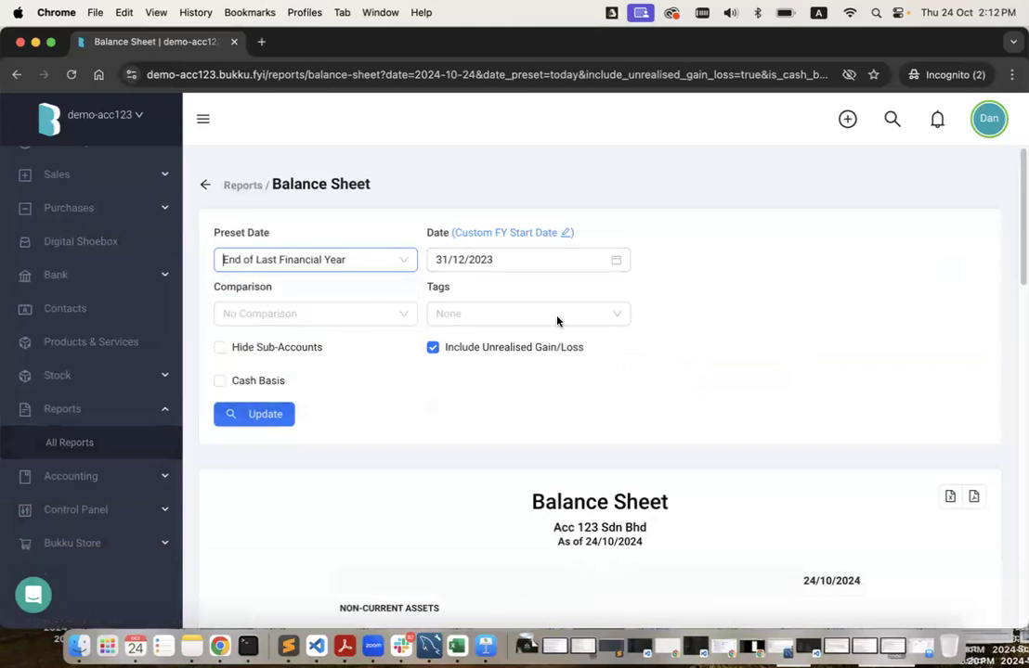
click(256, 417)
Review the Balance Sheet totals: assets and liabilities plus equity both RM414,266.89.
scroll(502, 423, down, 5)
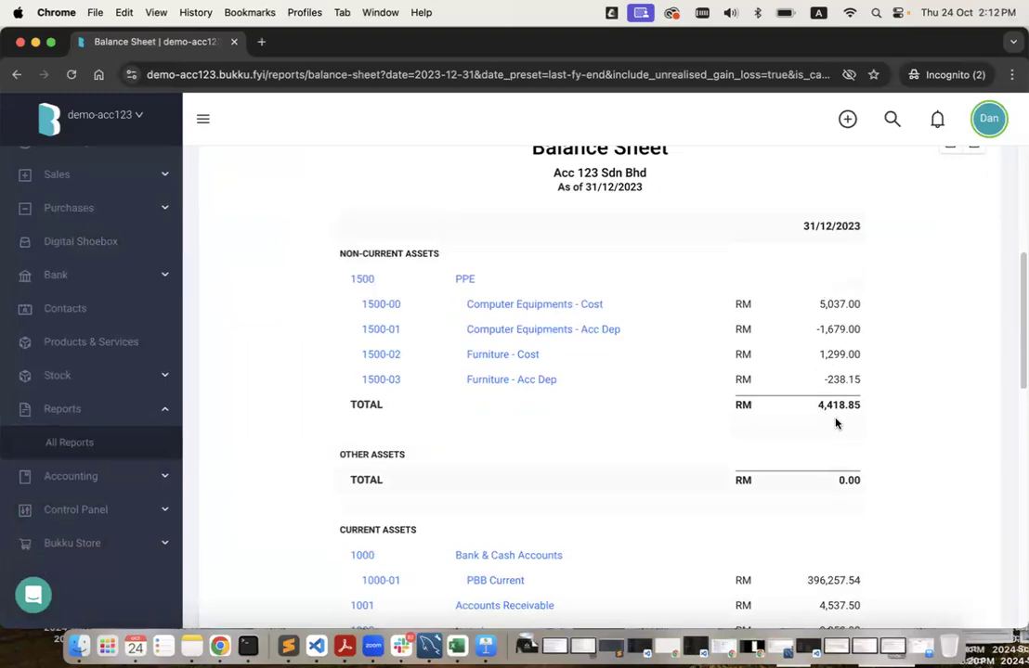
scroll(845, 311, down, 10)
scroll(846, 312, up, 8)
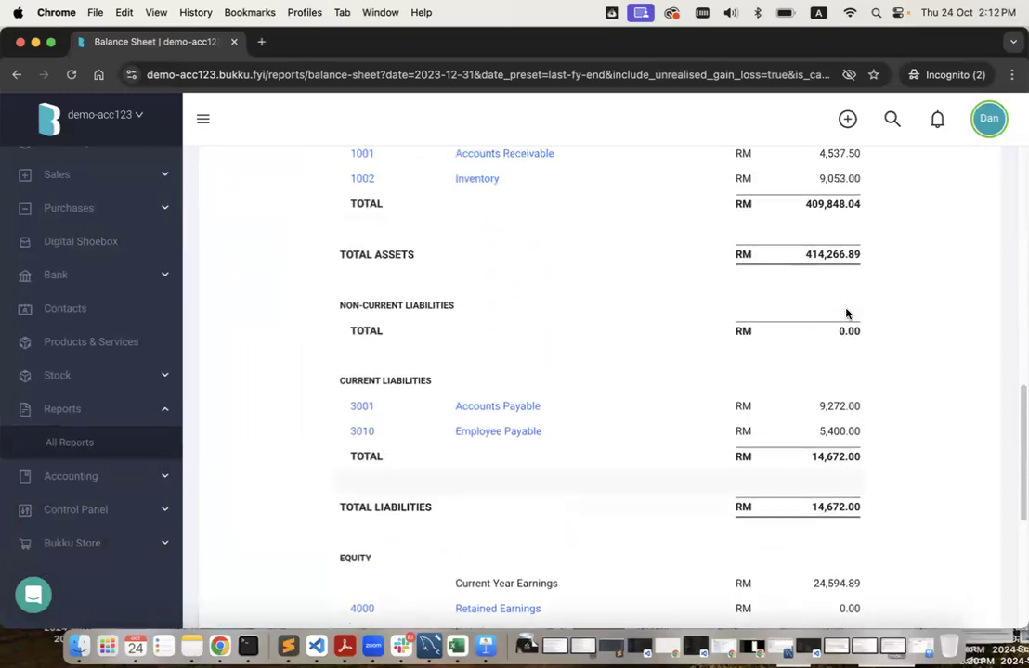
scroll(846, 314, down, 10)
scroll(847, 314, up, 1)
scroll(846, 314, down, 1)
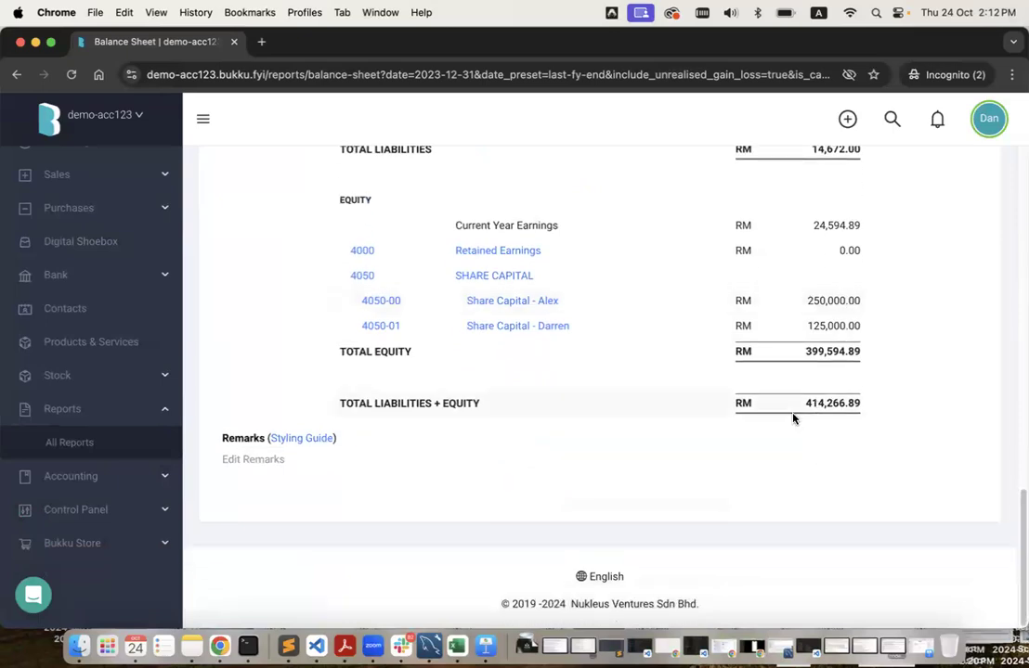
scroll(793, 419, up, 2)
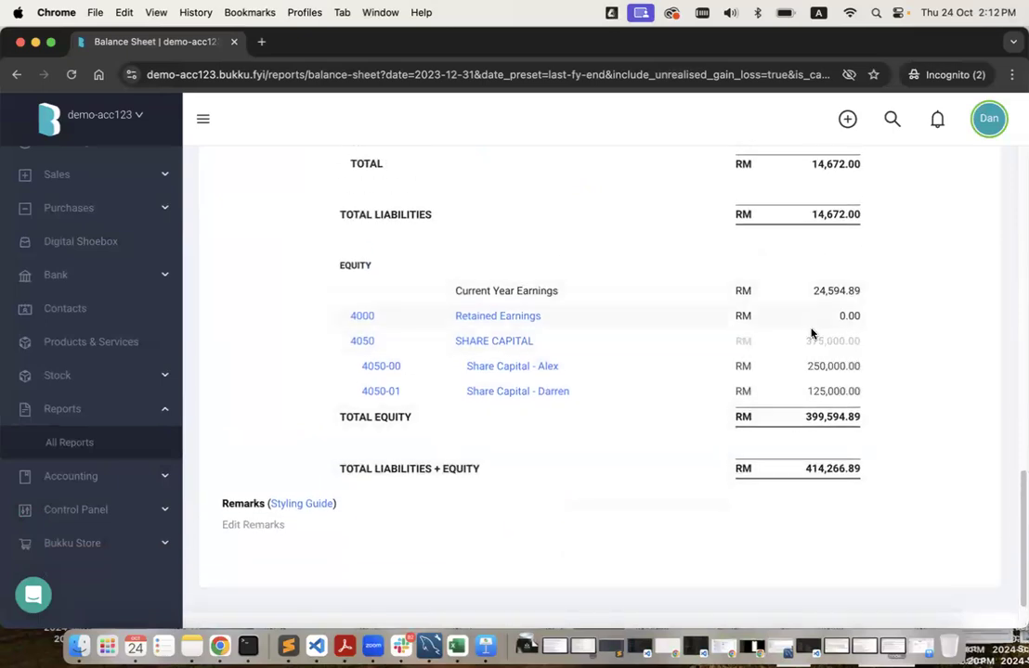
scroll(718, 361, up, 6)
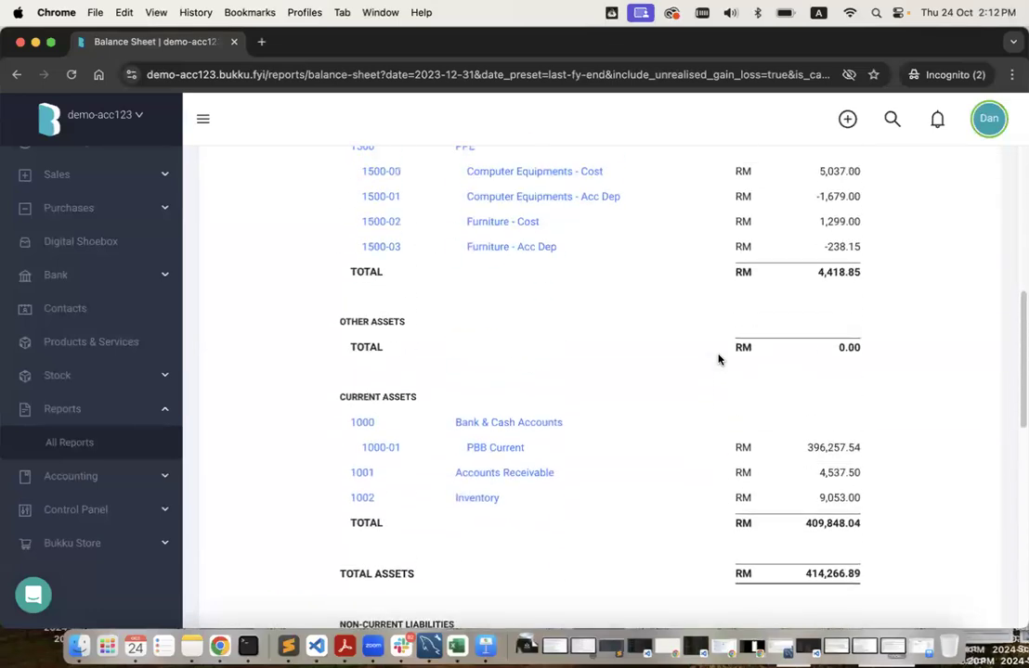
scroll(719, 360, up, 5)
Run the Profit & Loss for Last FY, 01/01/2023–31/12/2023.
click(99, 446)
click(482, 268)
click(356, 259)
scroll(343, 411, down, 2)
click(319, 413)
click(275, 415)
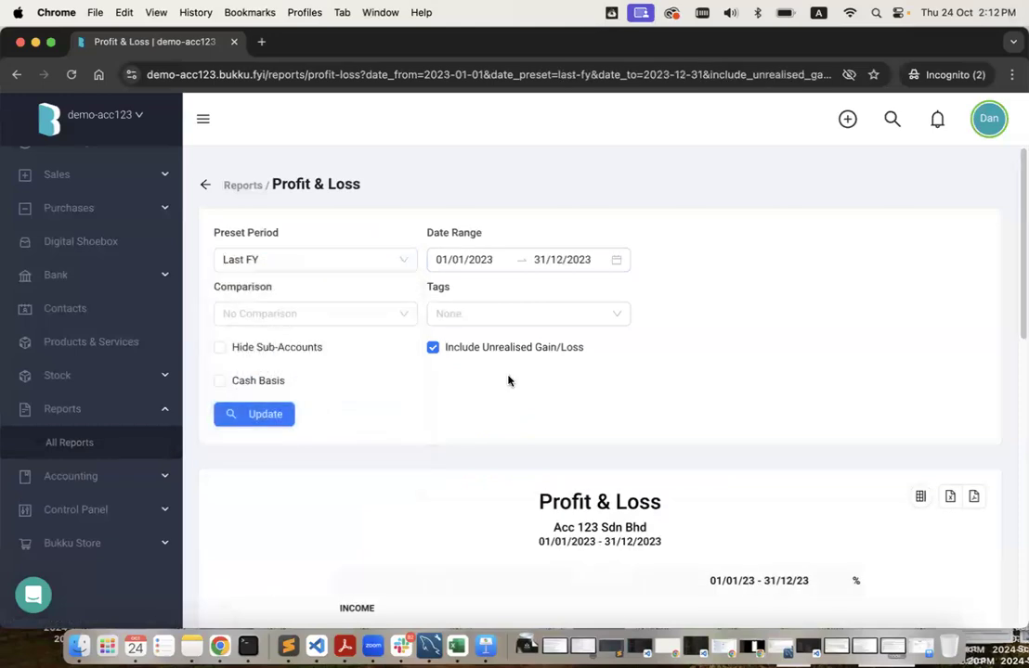
Review the 2023 net profit of RM24,594.89, then go back to the All Reports list.
scroll(583, 351, down, 5)
scroll(666, 306, down, 4)
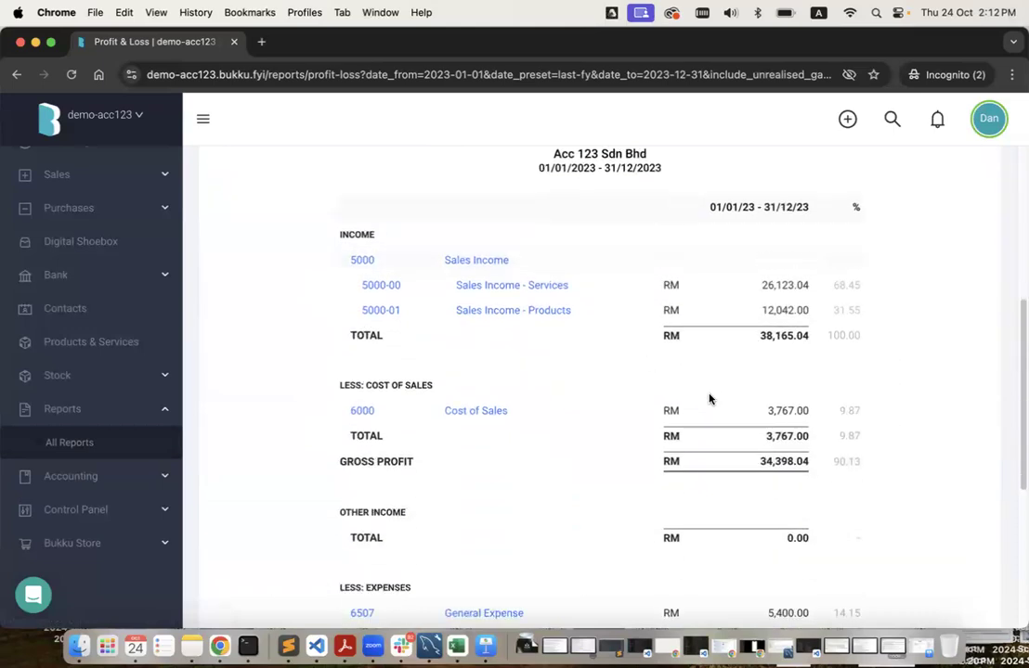
scroll(710, 399, down, 5)
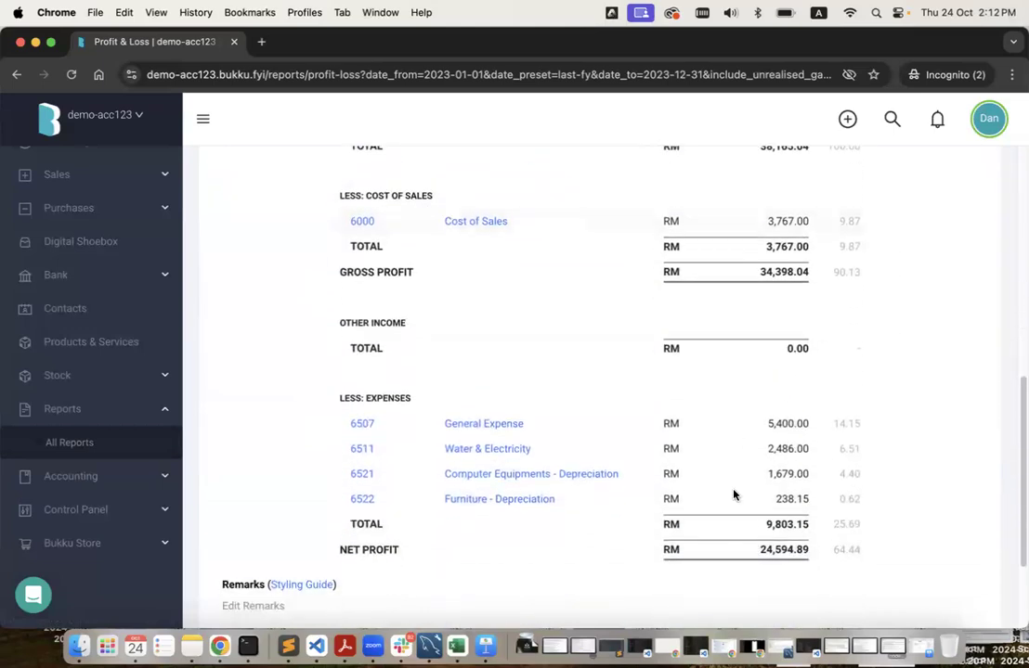
scroll(734, 497, down, 3)
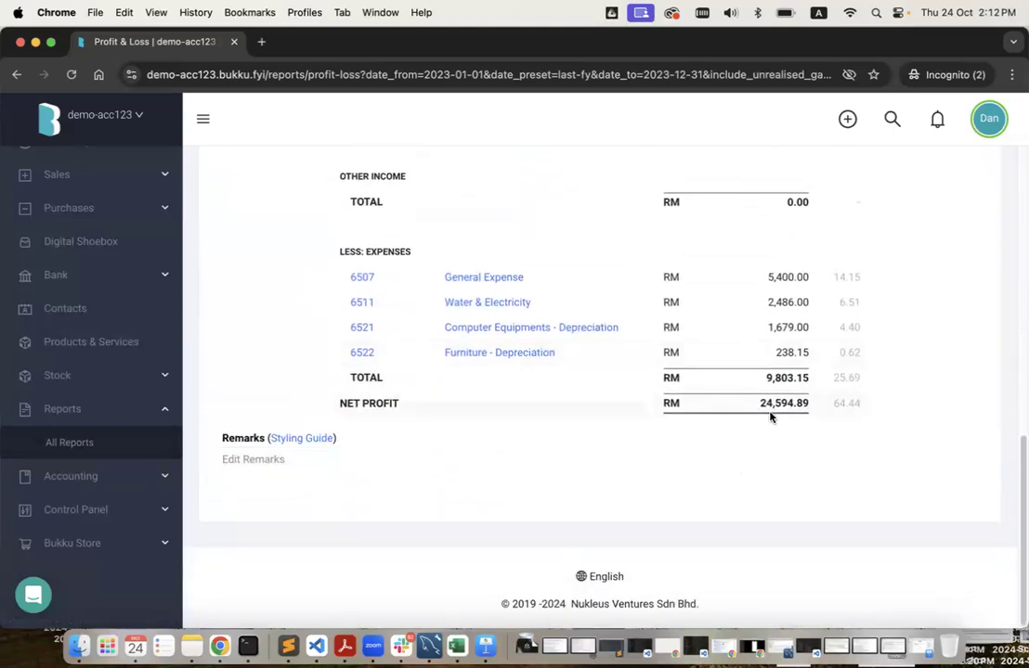
key(super+bracketleft)
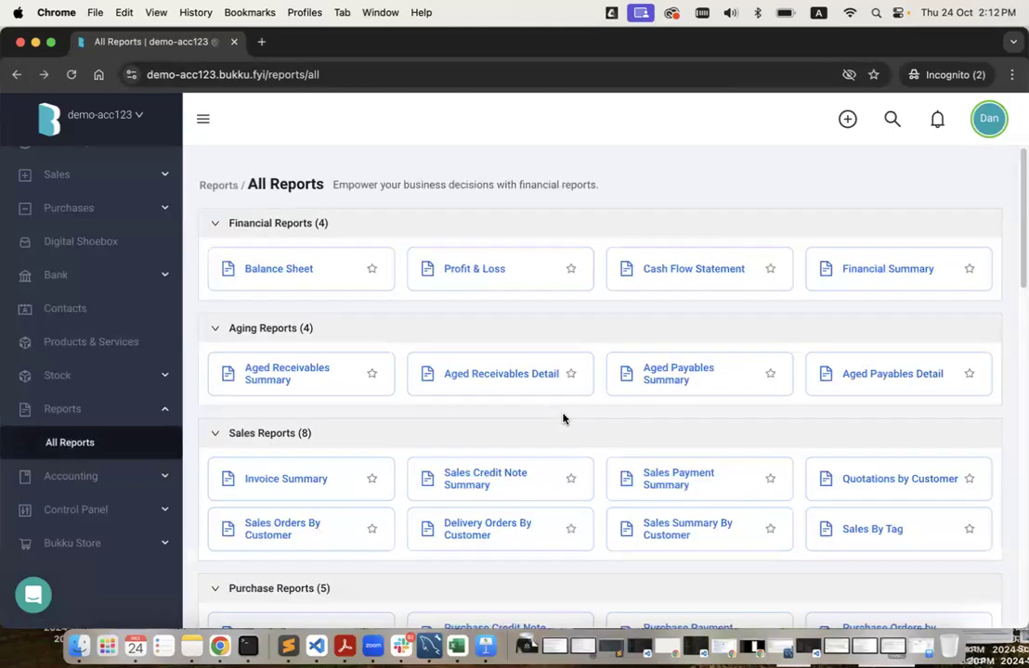
Rerun the Balance Sheet for 31/12/2023 and check the 375,000.00 share capital under Equity.
click(284, 271)
click(305, 257)
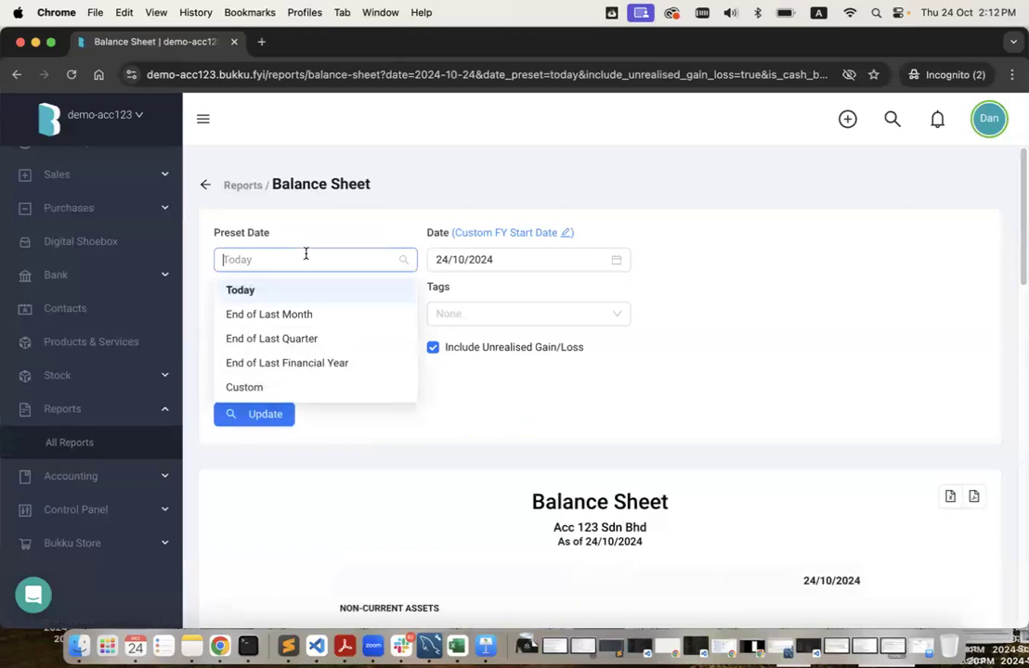
click(310, 363)
click(253, 413)
scroll(667, 472, down, 10)
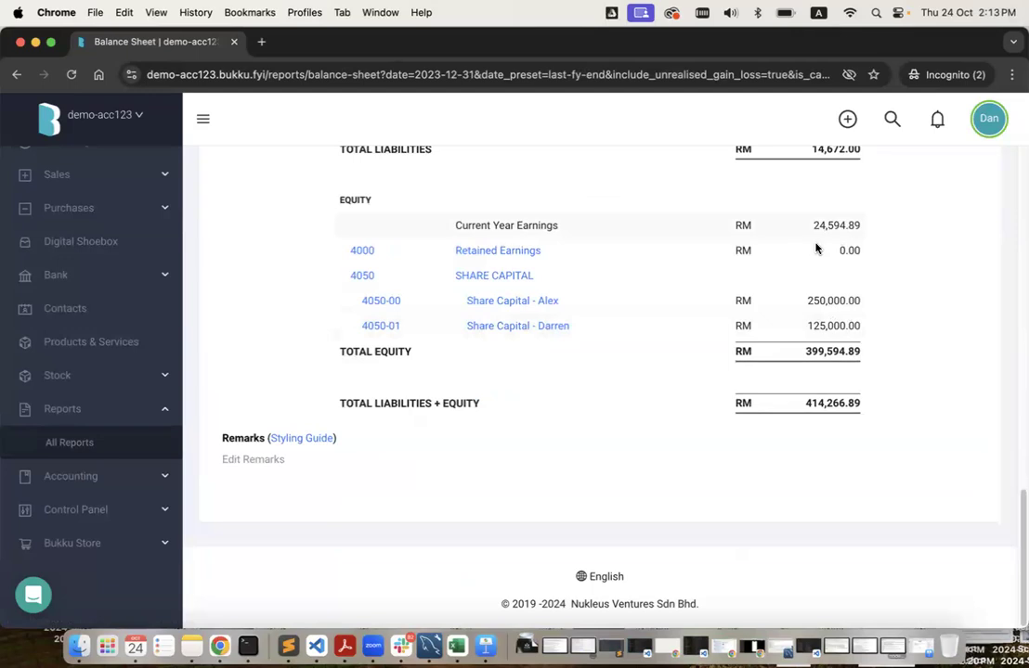
mouse_move(611, 288)
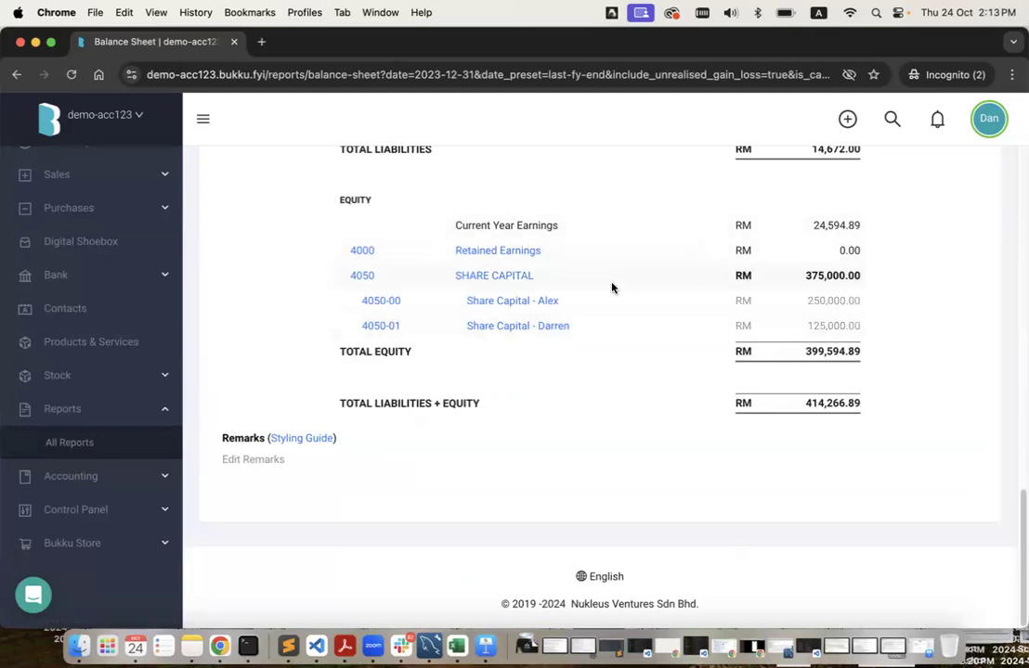
scroll(612, 288, up, 10)
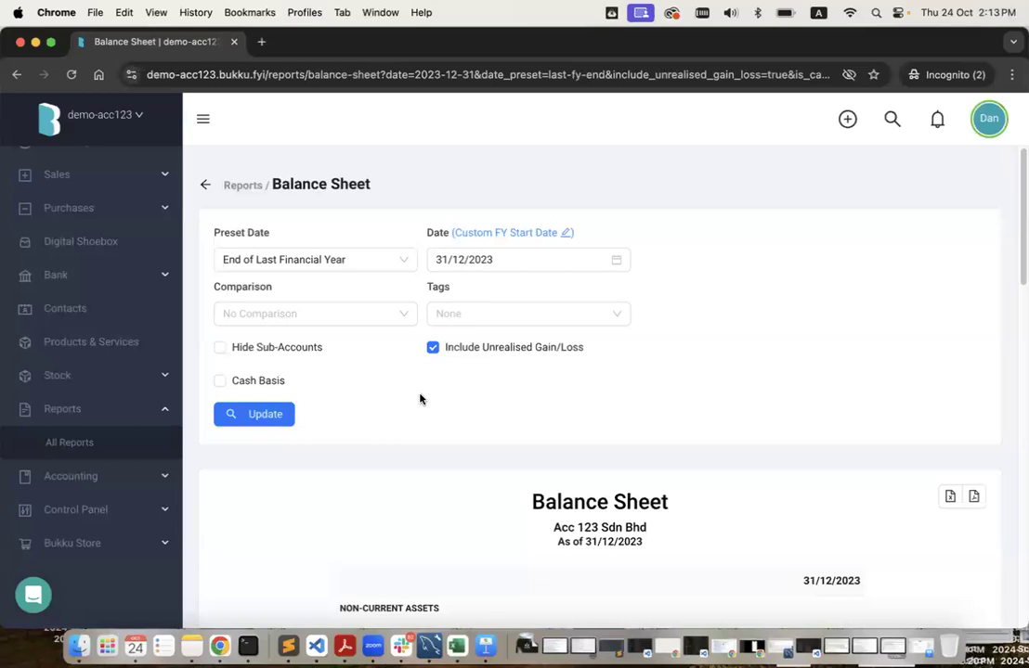
key(ctrl+Right)
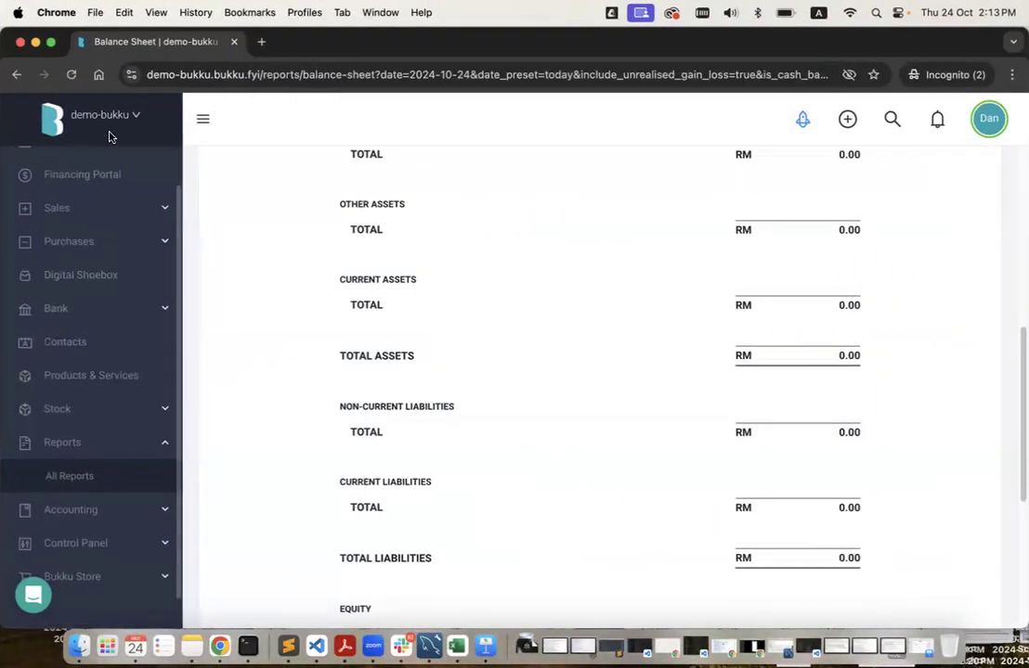
Open the Dashboard of the empty demo-bukku company from the sidebar.
scroll(97, 290, up, 2)
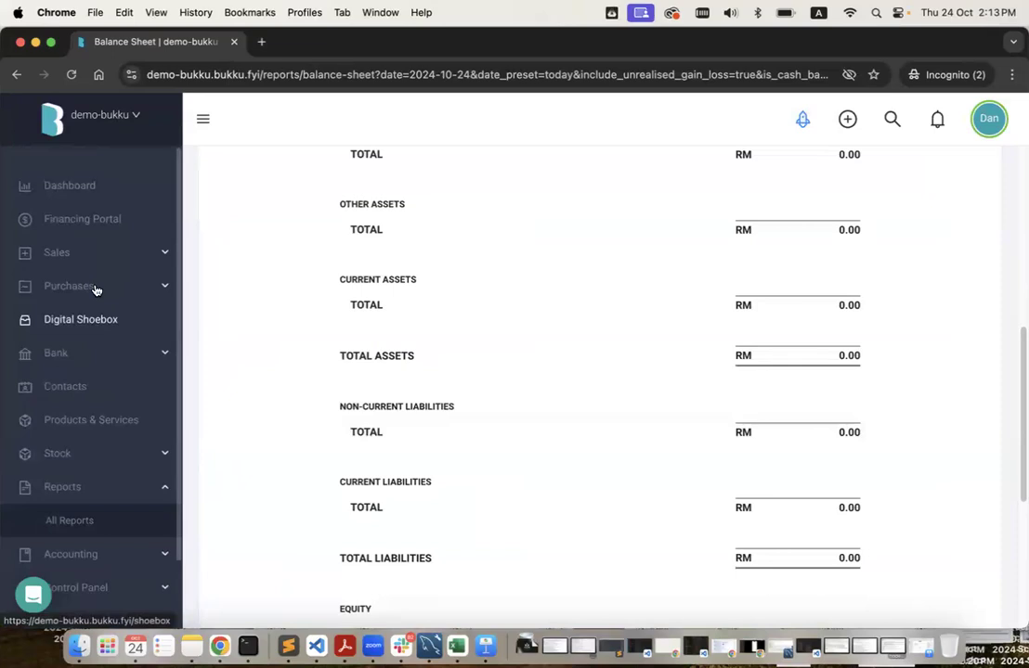
click(102, 186)
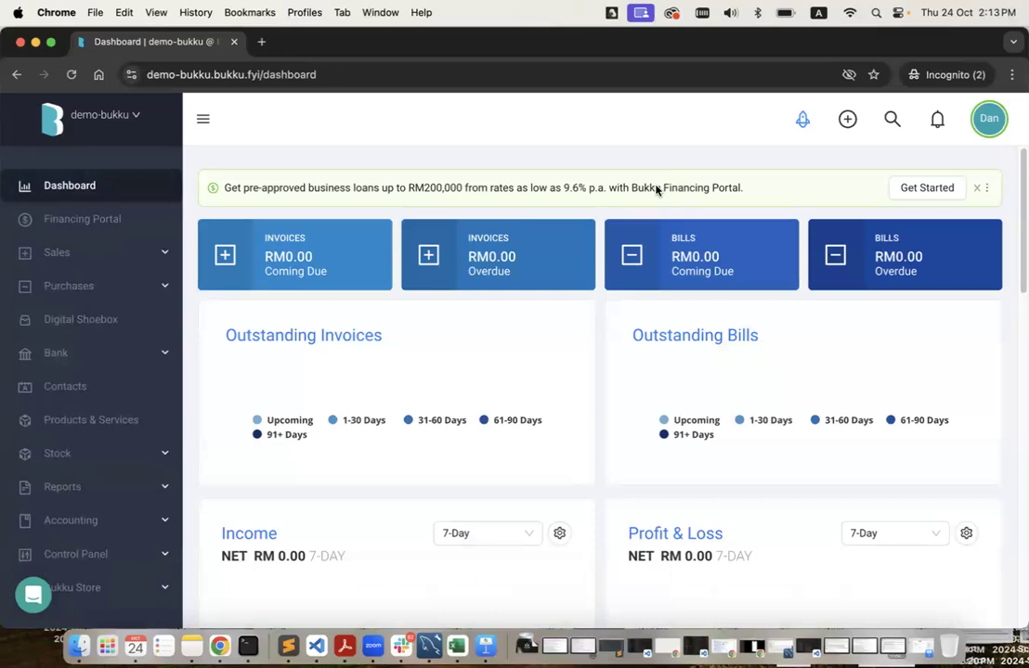
Open the Company Profile settings from the Getting Started checklist and look over its fields.
click(802, 121)
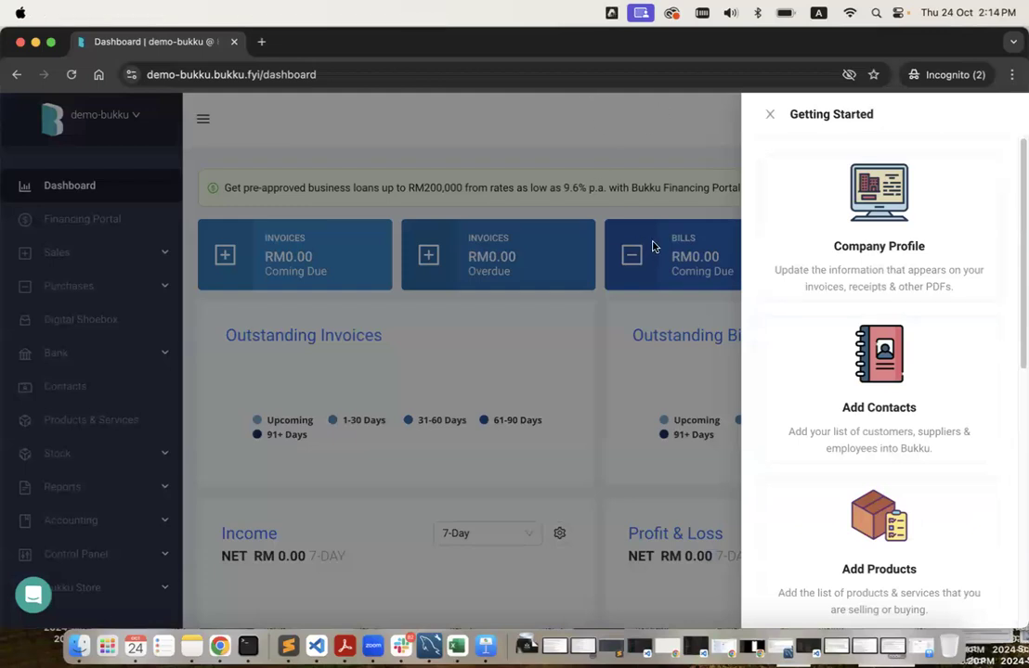
click(849, 254)
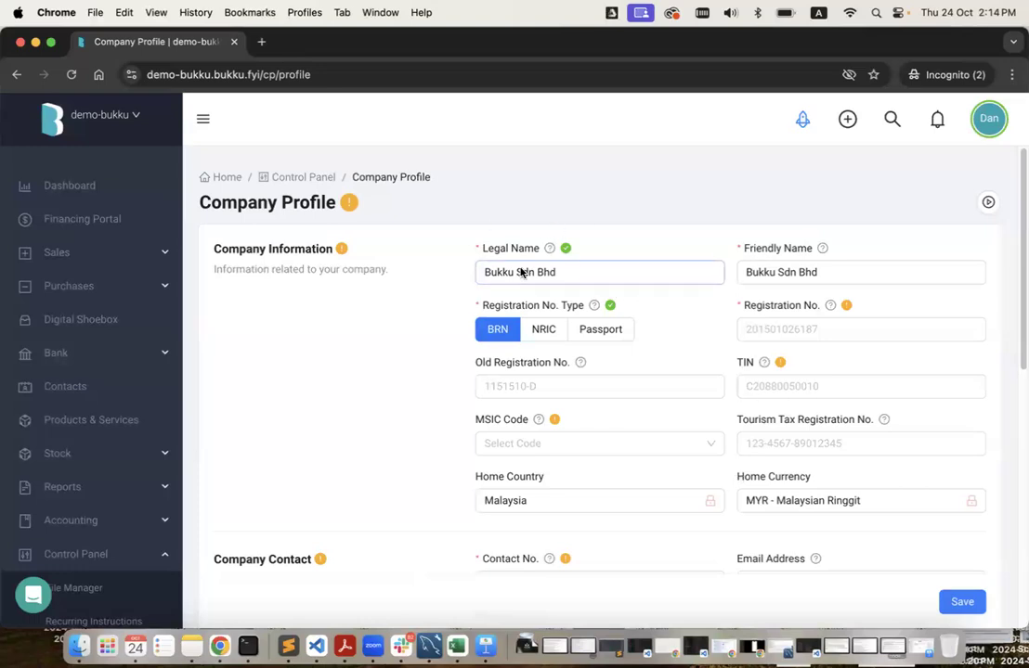
scroll(612, 368, down, 2)
click(589, 305)
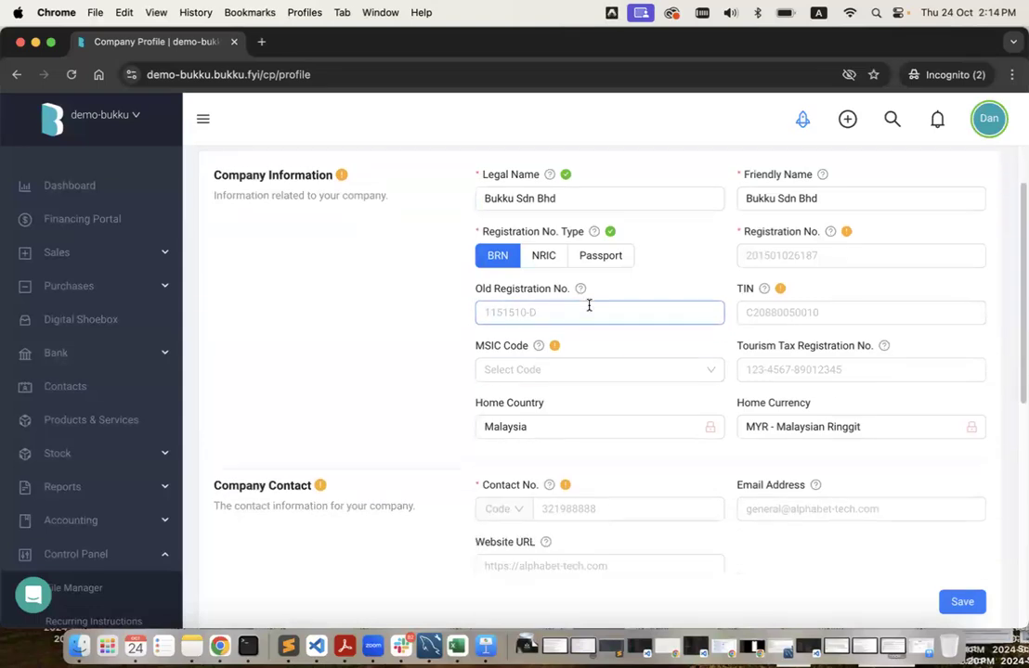
scroll(647, 455, down, 3)
scroll(698, 443, down, 8)
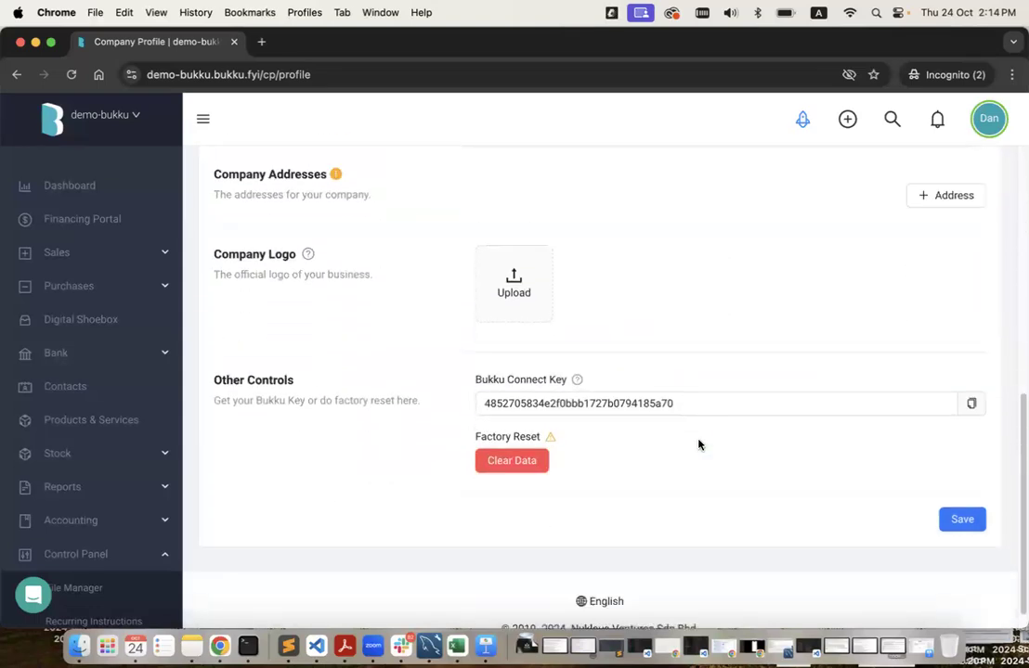
scroll(593, 267, up, 1)
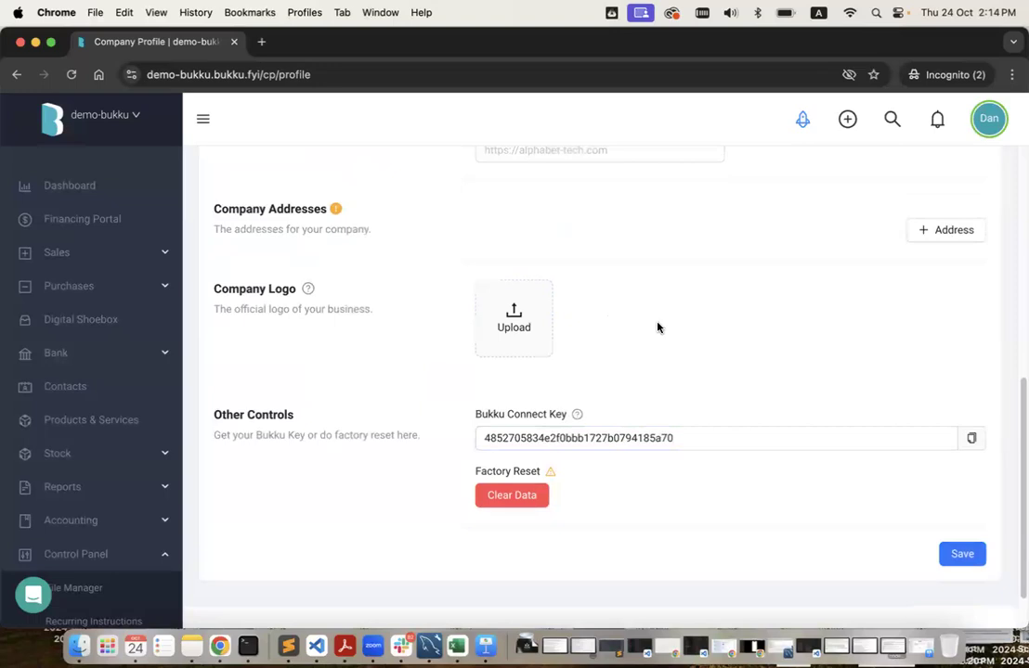
scroll(657, 327, up, 10)
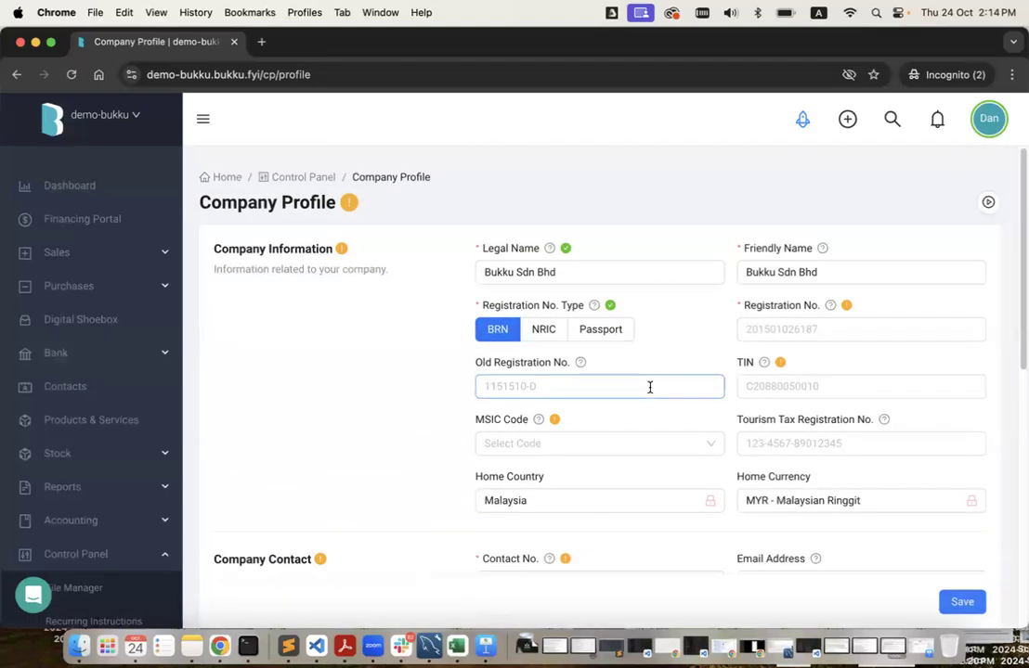
scroll(650, 388, down, 5)
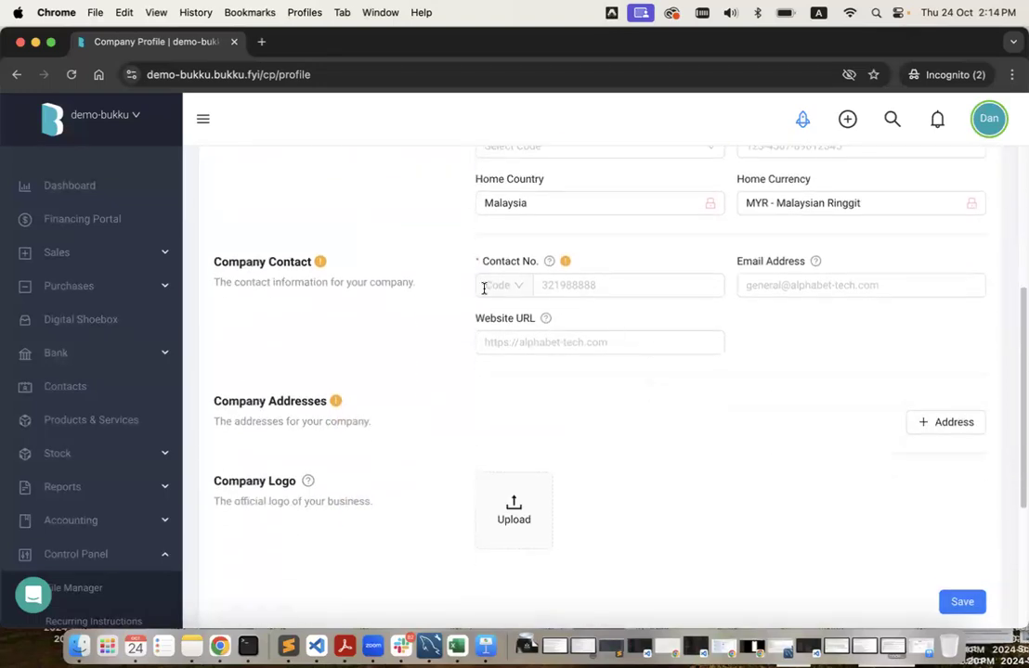
Enter the company contact number with Malaysia's +60 dialling code.
click(482, 289)
click(514, 340)
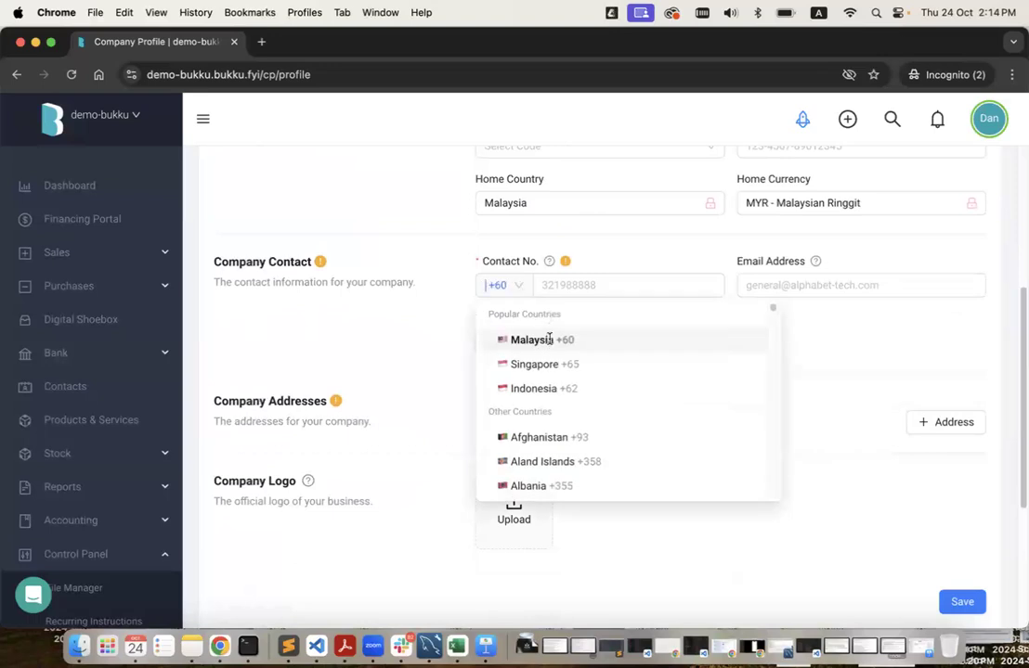
click(557, 287)
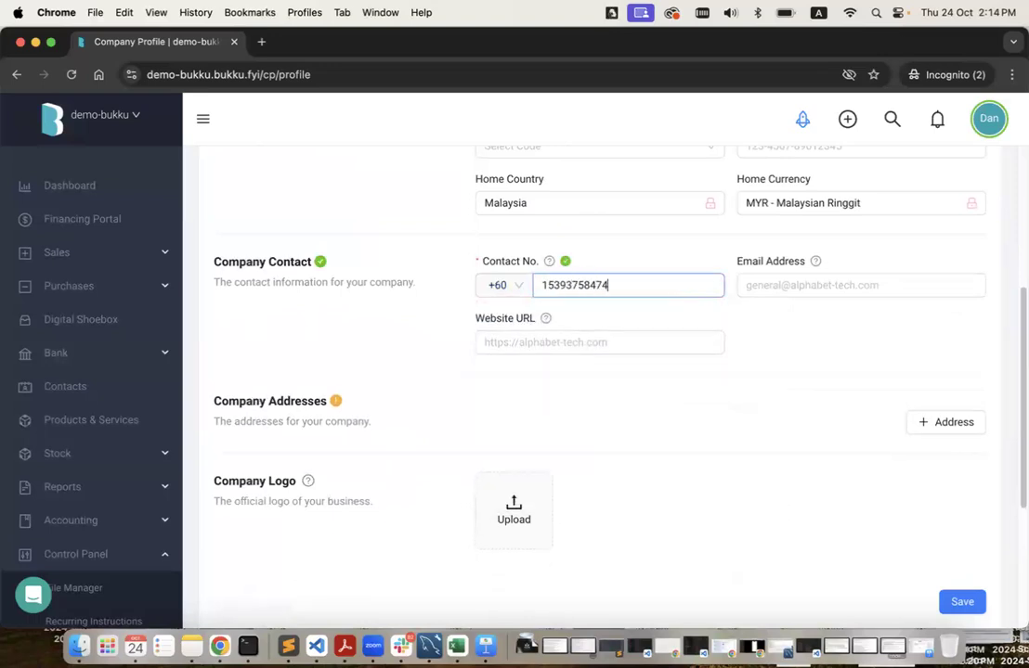
scroll(645, 442, down, 3)
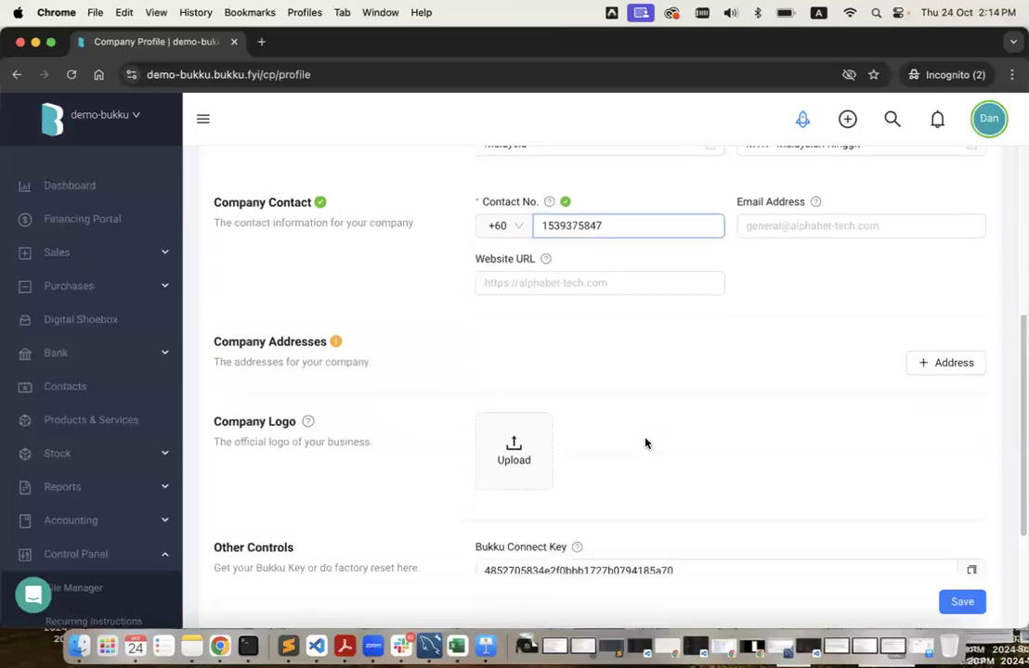
Start a Company Logo upload from device and browse to Marketing > Logo > New (2021) > web2.
click(514, 420)
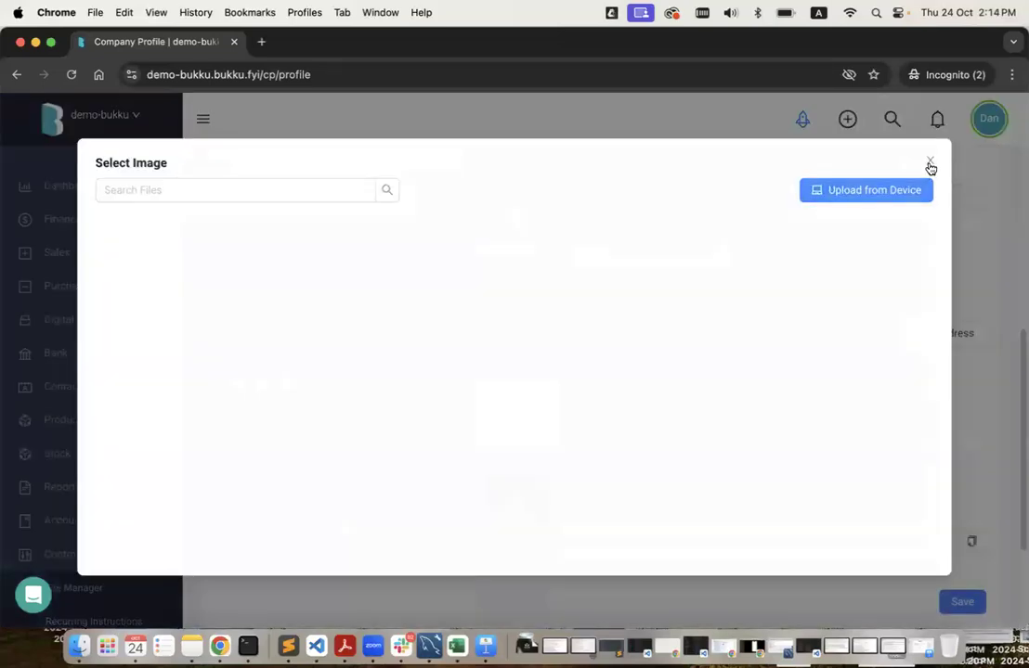
click(891, 194)
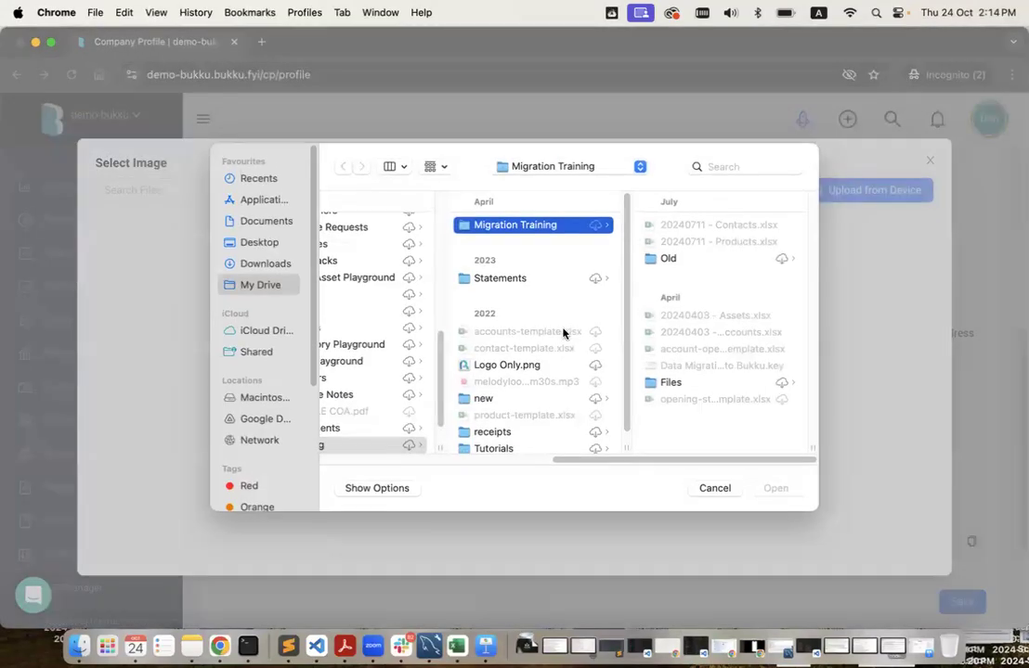
scroll(562, 333, left, 3)
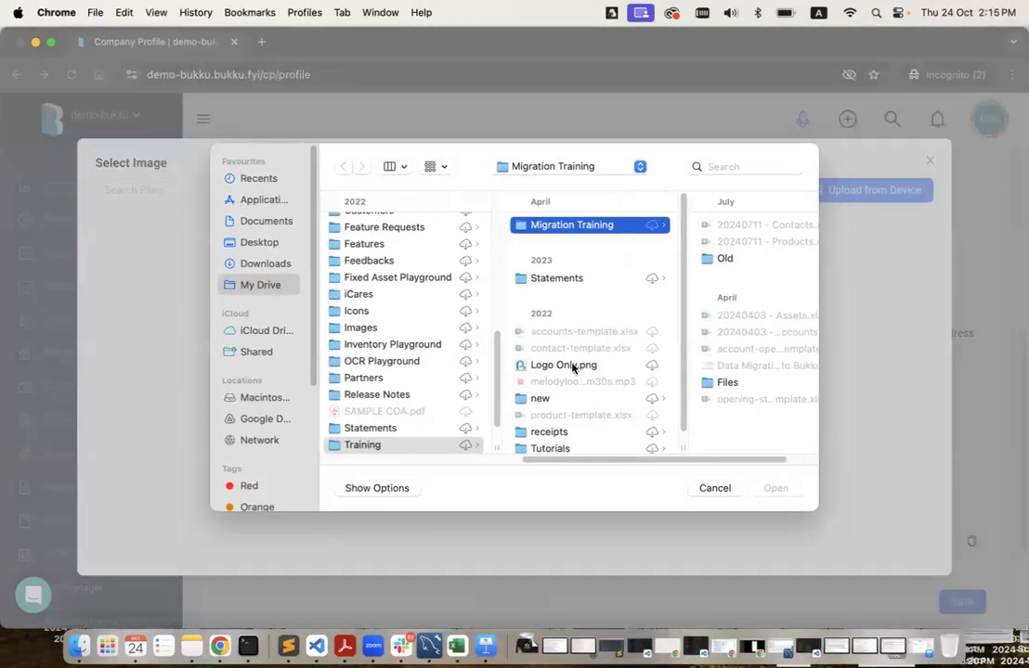
scroll(574, 400, down, 2)
click(574, 420)
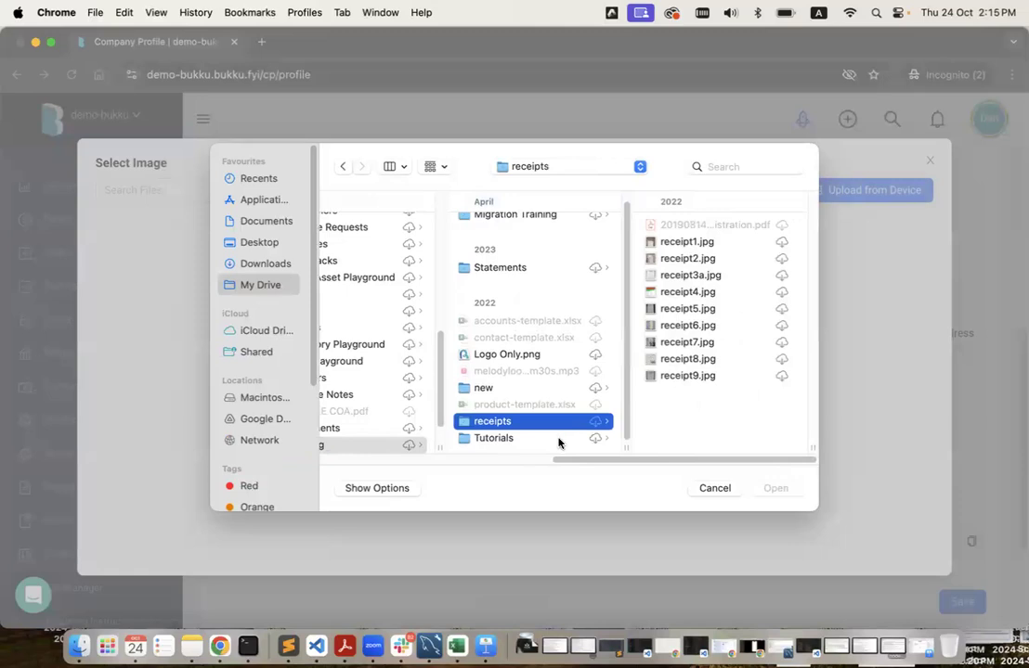
scroll(558, 441, left, 3)
scroll(438, 431, left, 3)
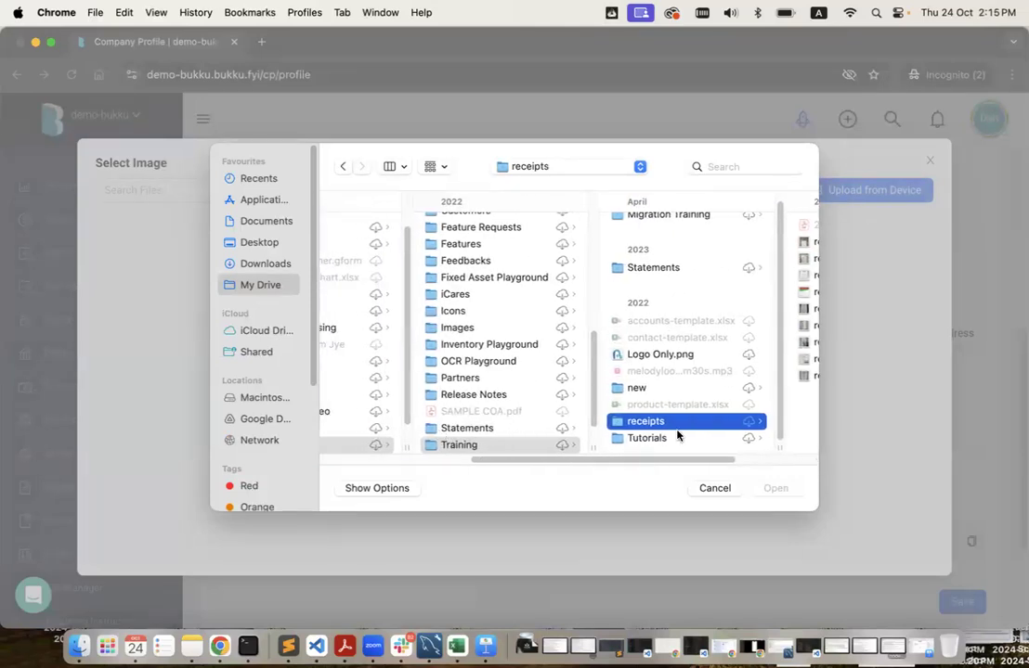
scroll(678, 433, right, 4)
scroll(456, 413, left, 3)
scroll(457, 415, down, 2)
scroll(456, 415, left, 4)
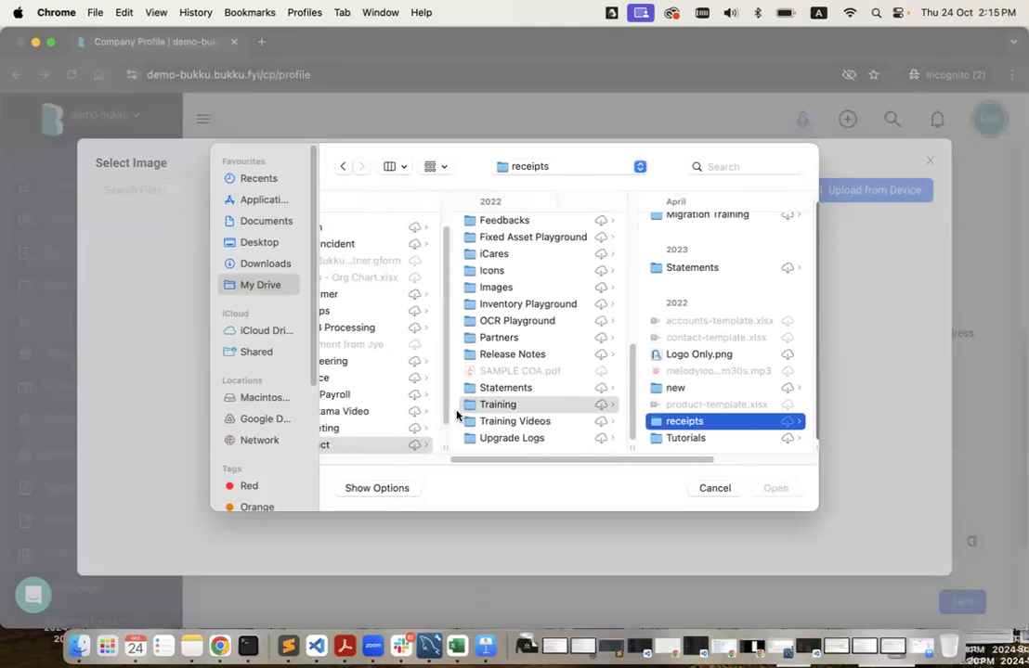
scroll(456, 415, left, 3)
click(464, 427)
scroll(660, 370, down, 3)
scroll(660, 369, down, 6)
click(659, 433)
scroll(649, 353, down, 2)
click(708, 408)
scroll(687, 437, down, 1)
click(678, 436)
Select logo-landscape-dark.png, preview it, and upload it as the company logo.
click(693, 259)
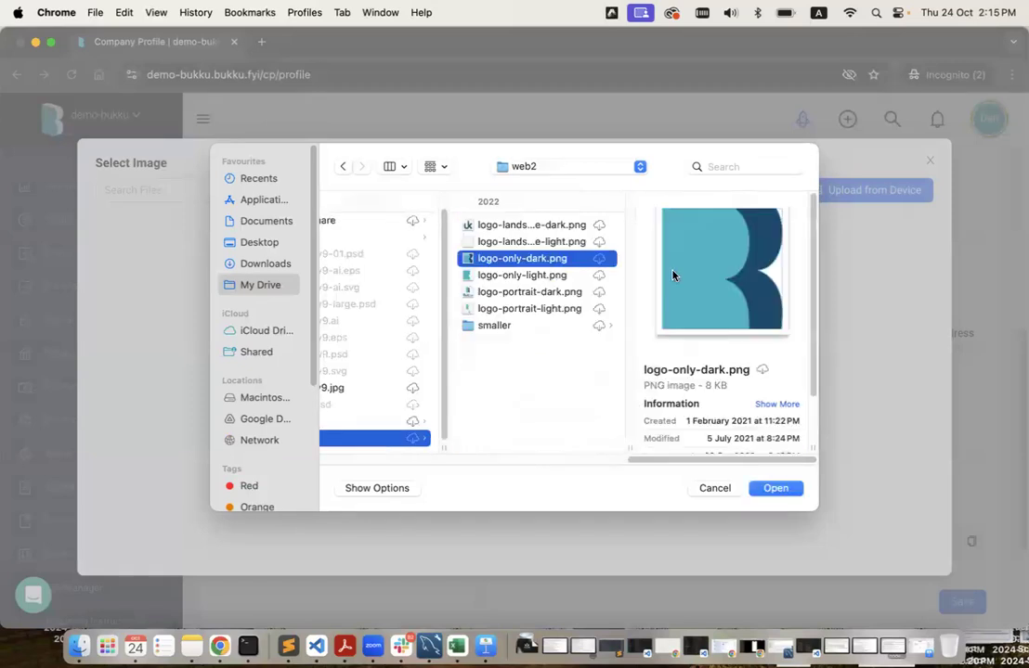
click(522, 243)
click(517, 229)
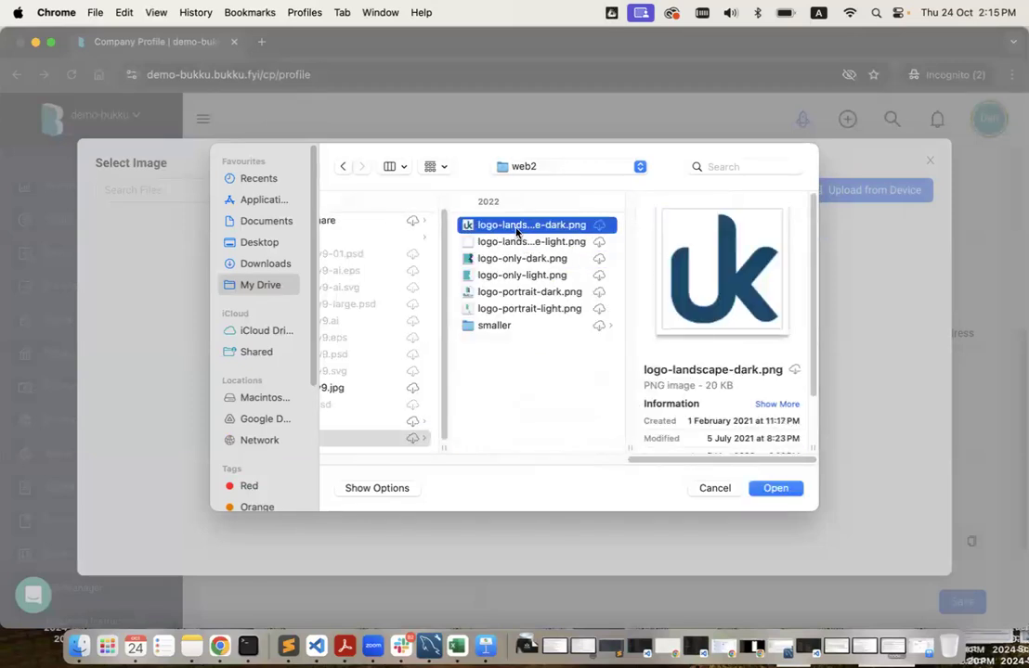
key(space)
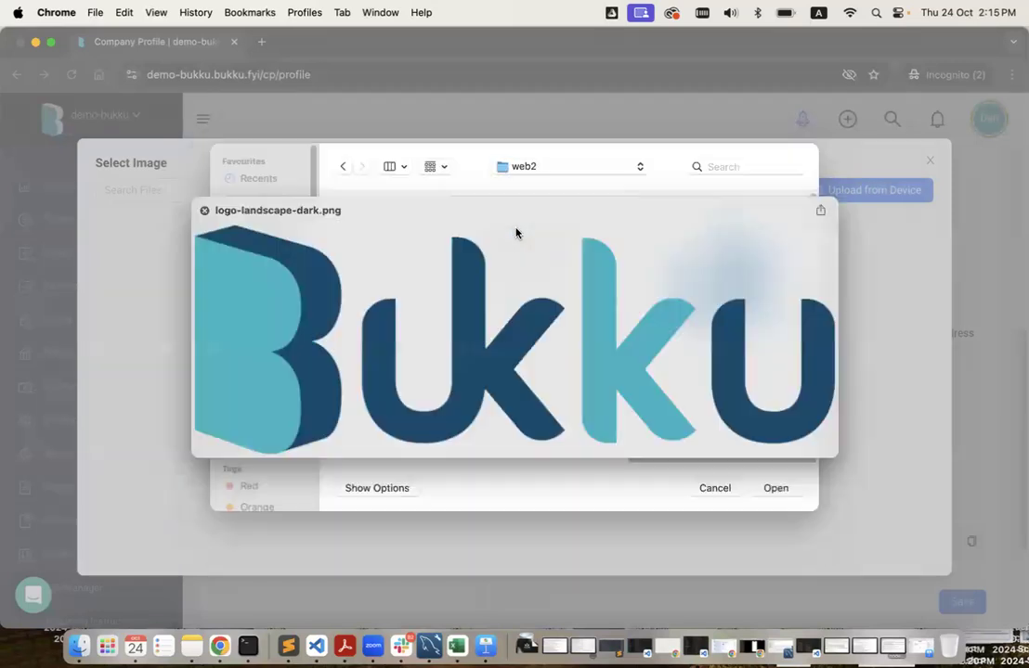
key(space)
click(775, 488)
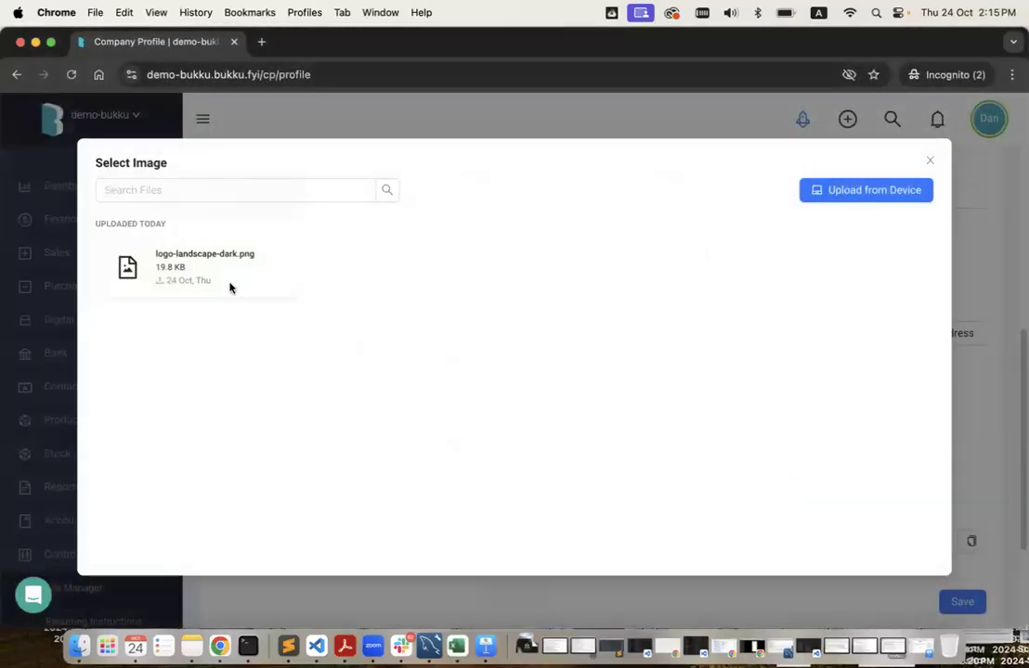
click(229, 287)
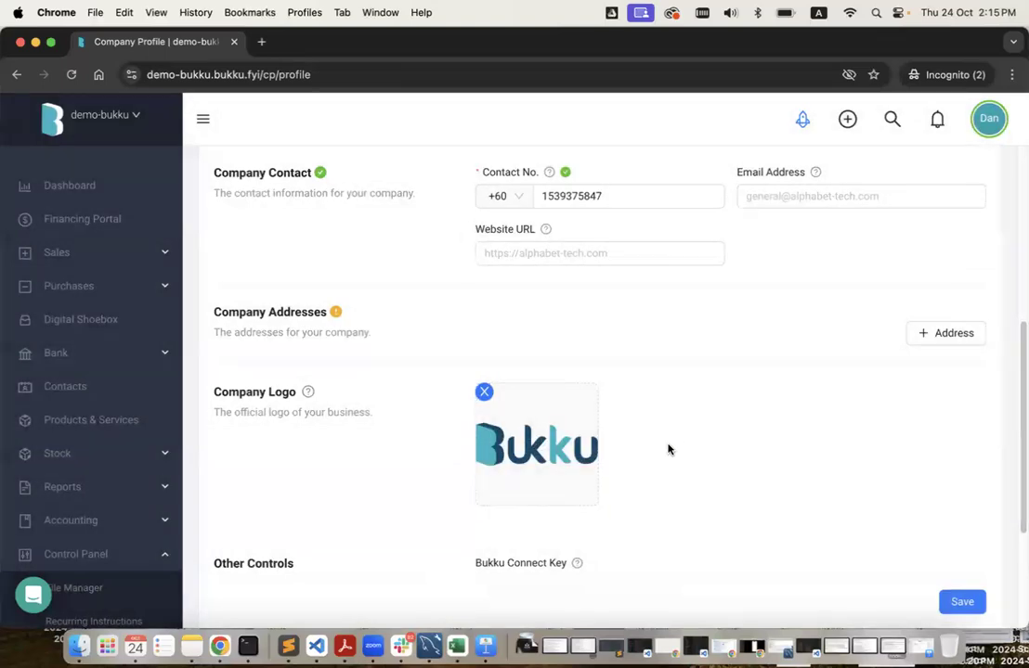
Save the Company Profile after changing Registration No. 11512415-D to 11512415.
scroll(667, 449, up, 5)
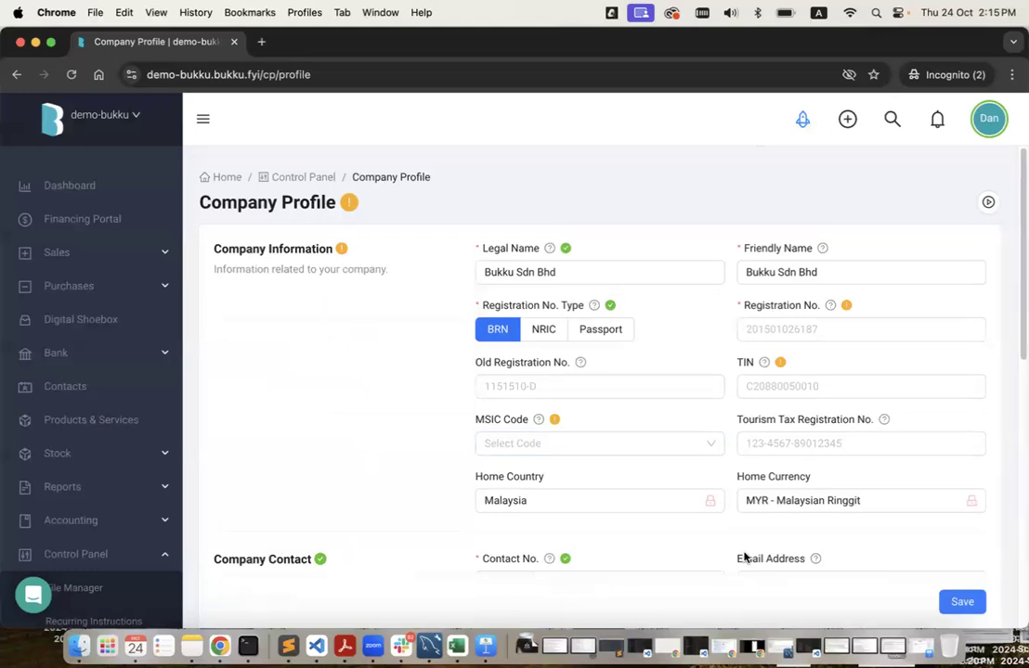
scroll(738, 534, down, 10)
click(961, 497)
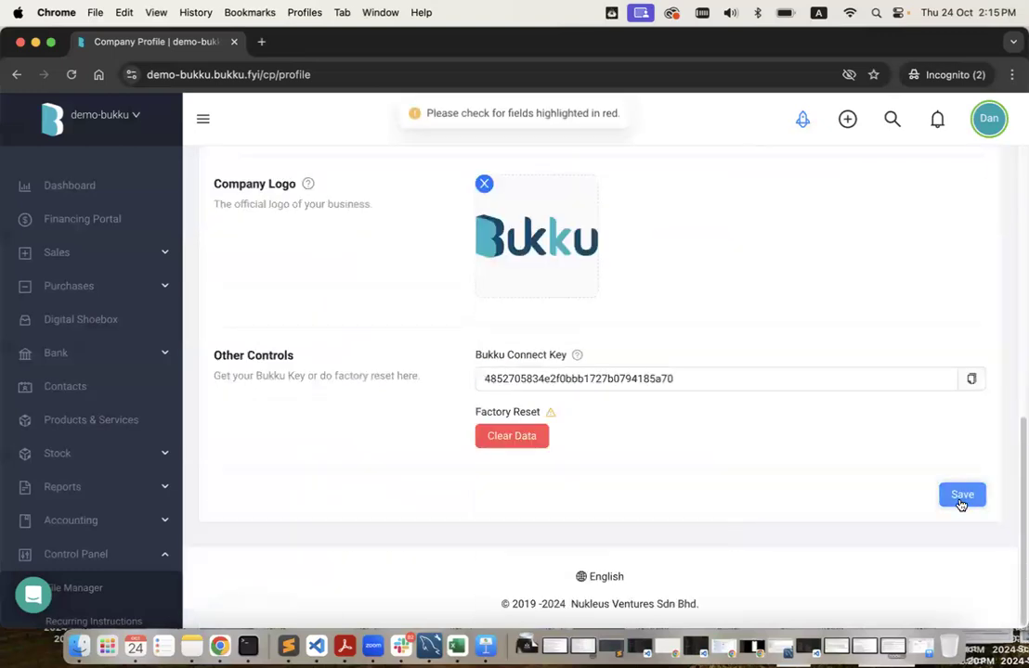
click(798, 273)
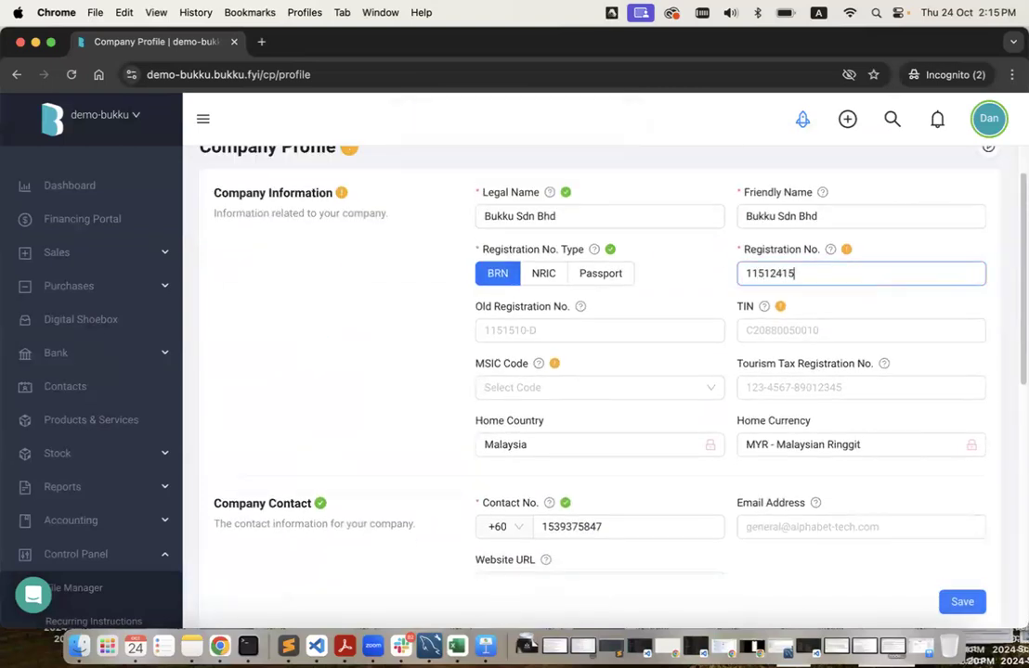
key(BackSpace)
key(BackSpace)
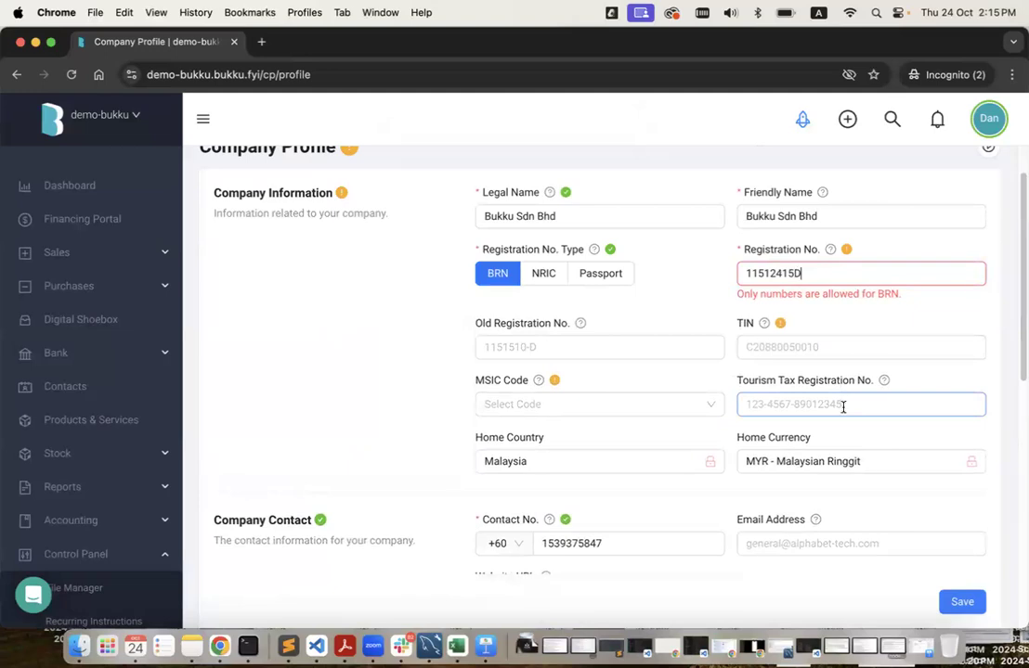
scroll(945, 457, down, 10)
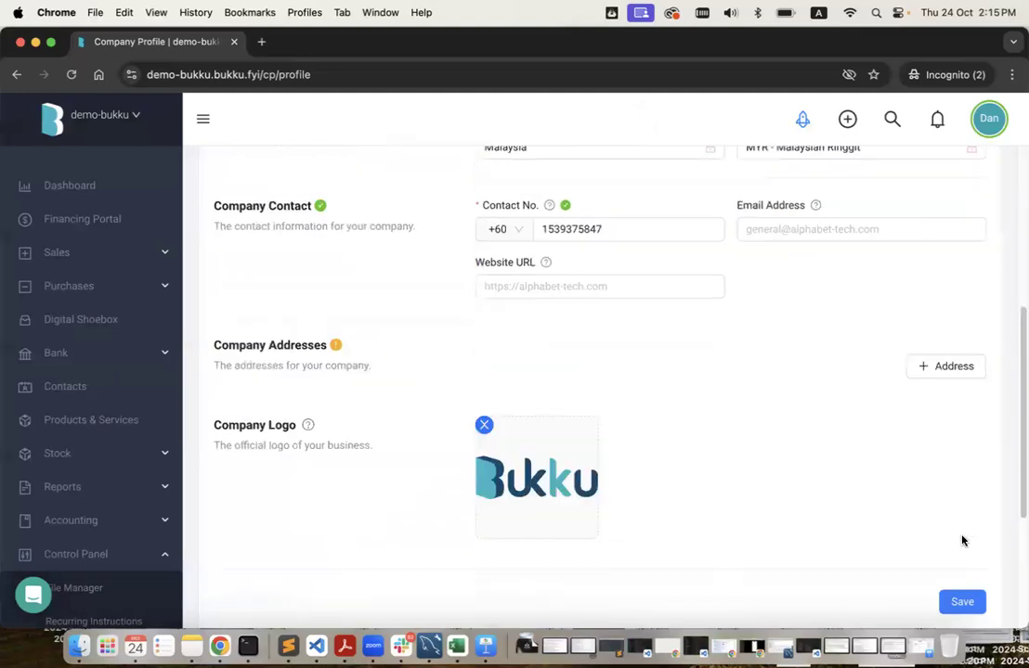
click(960, 497)
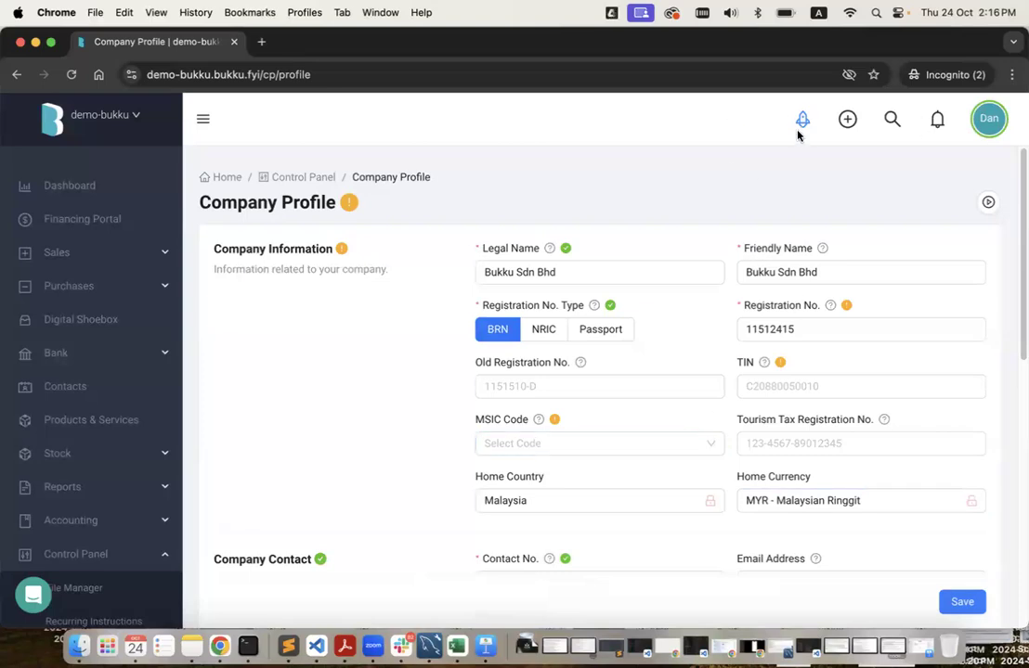
Go to the Chart of Accounts page through the Getting Started guide.
click(802, 118)
scroll(881, 409, down, 5)
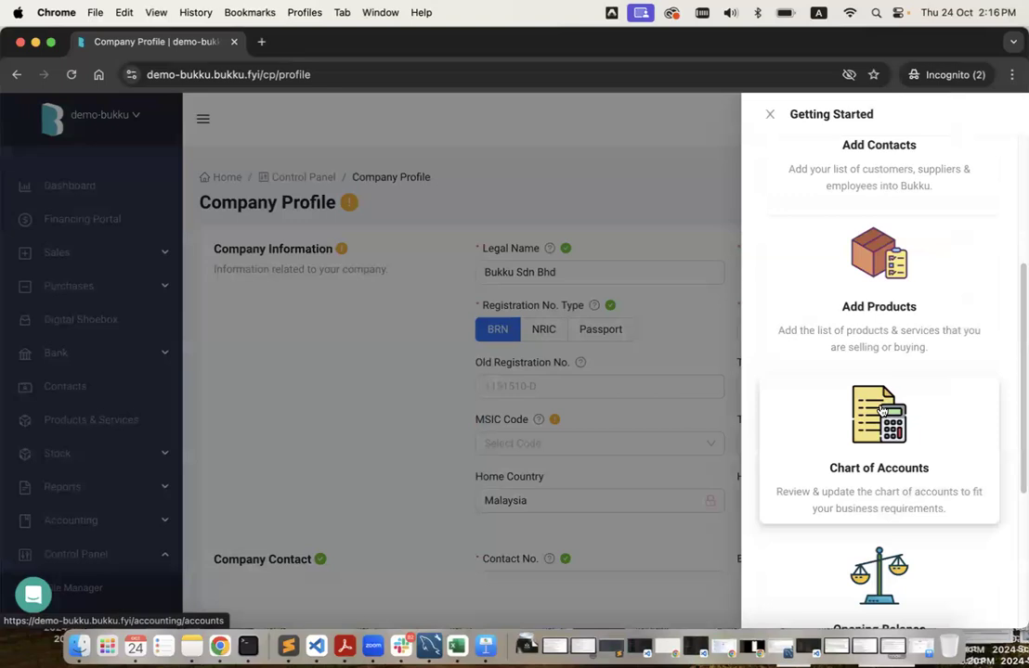
click(879, 467)
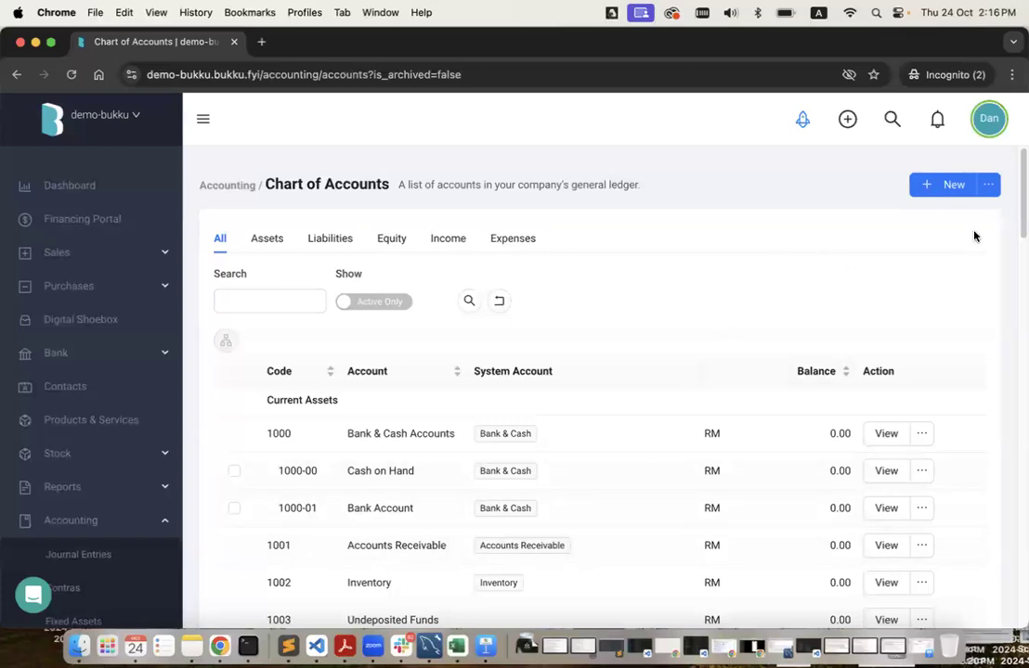
click(989, 186)
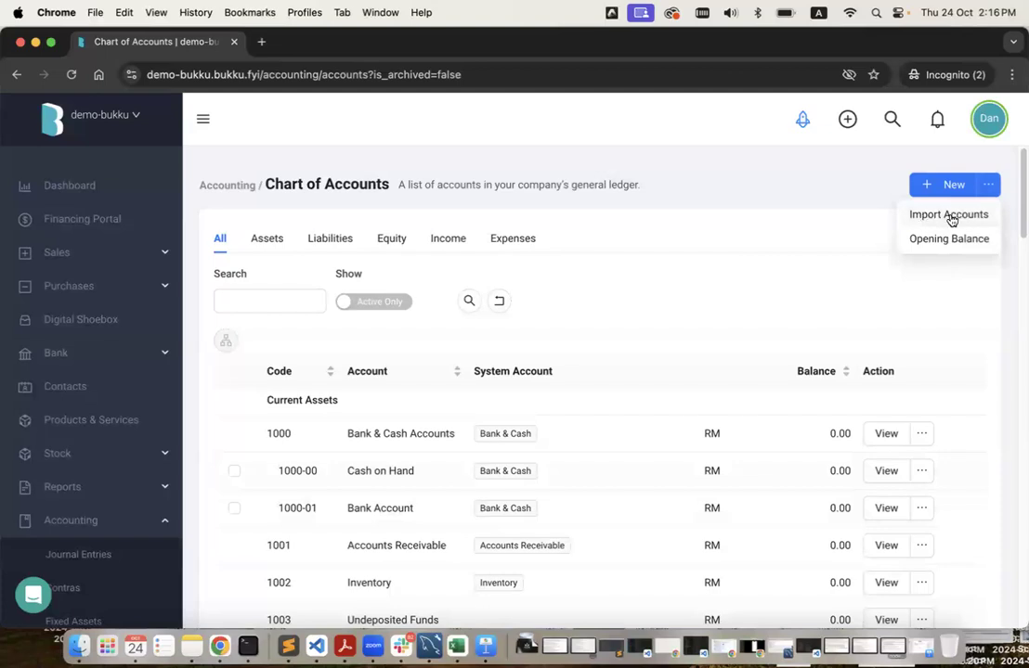
Open Import Accounts from the Chart of Accounts dropdown and bring up the migration files in Finder.
click(944, 217)
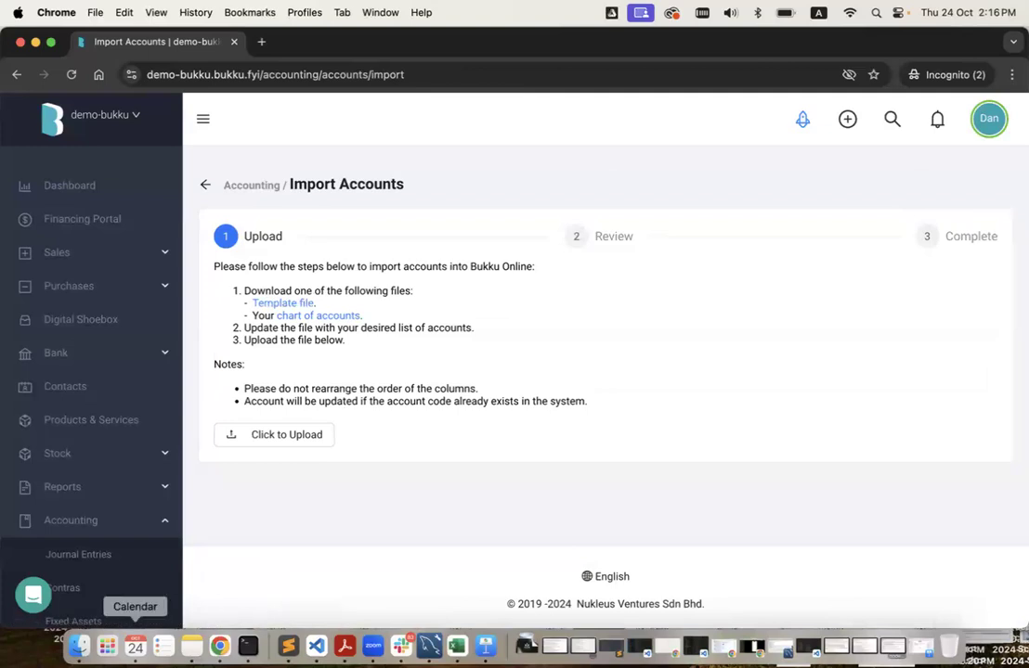
click(77, 646)
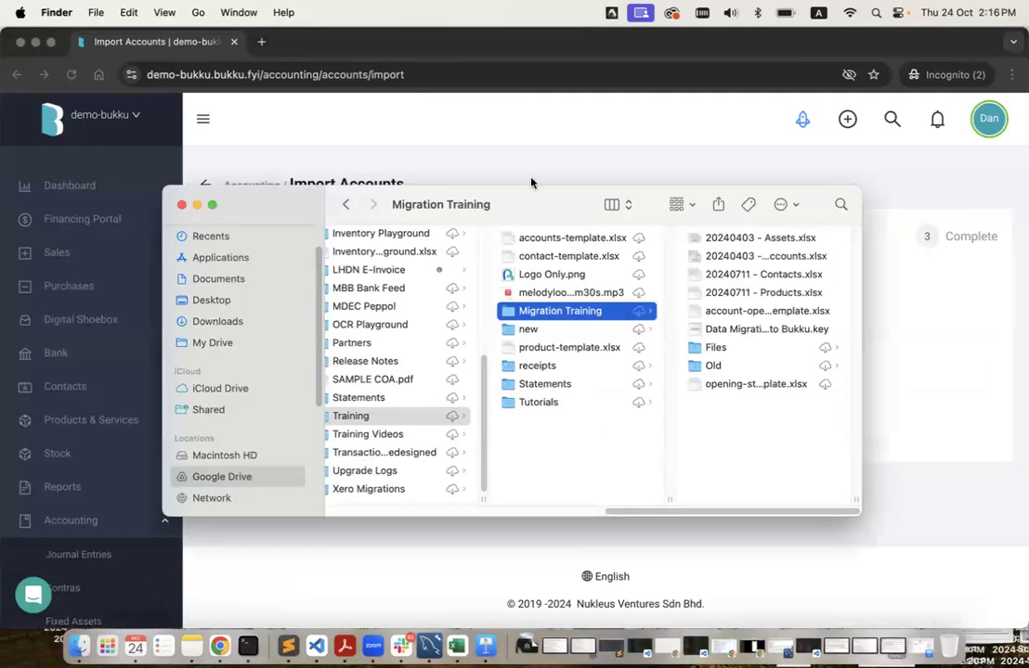
Open 20240403 - Chart of Accounts.xlsx from Migration Training in Excel.
drag(546, 202, 552, 239)
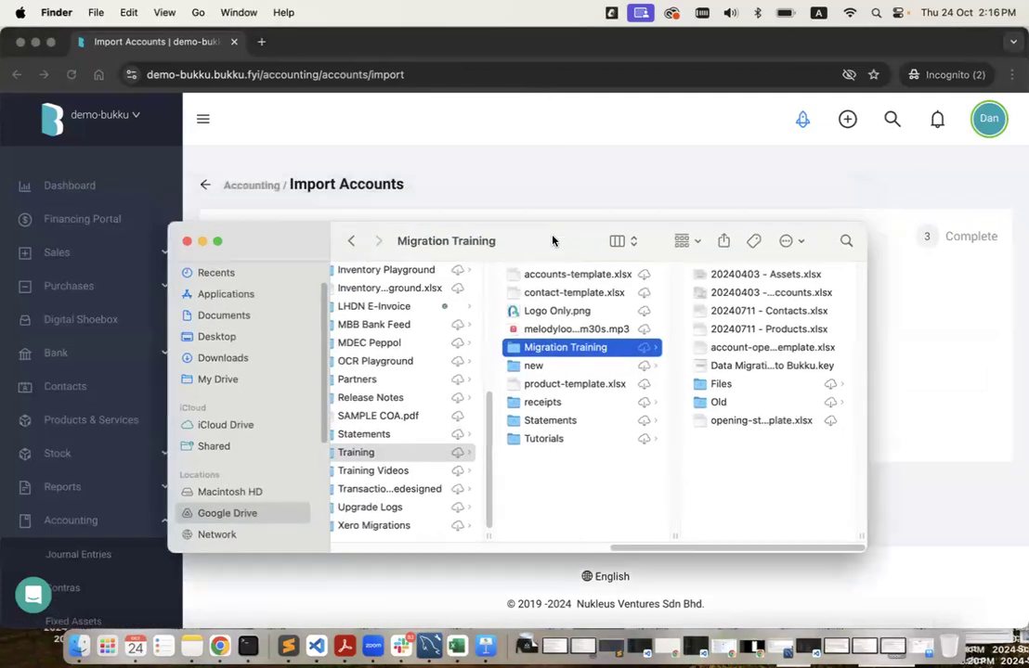
click(751, 293)
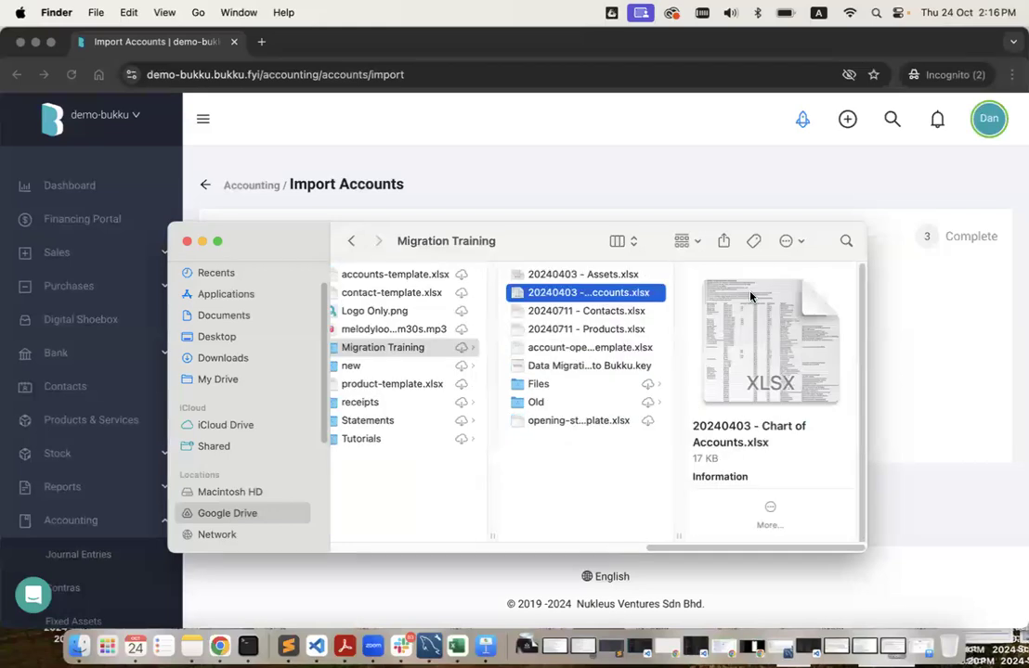
double_click(592, 294)
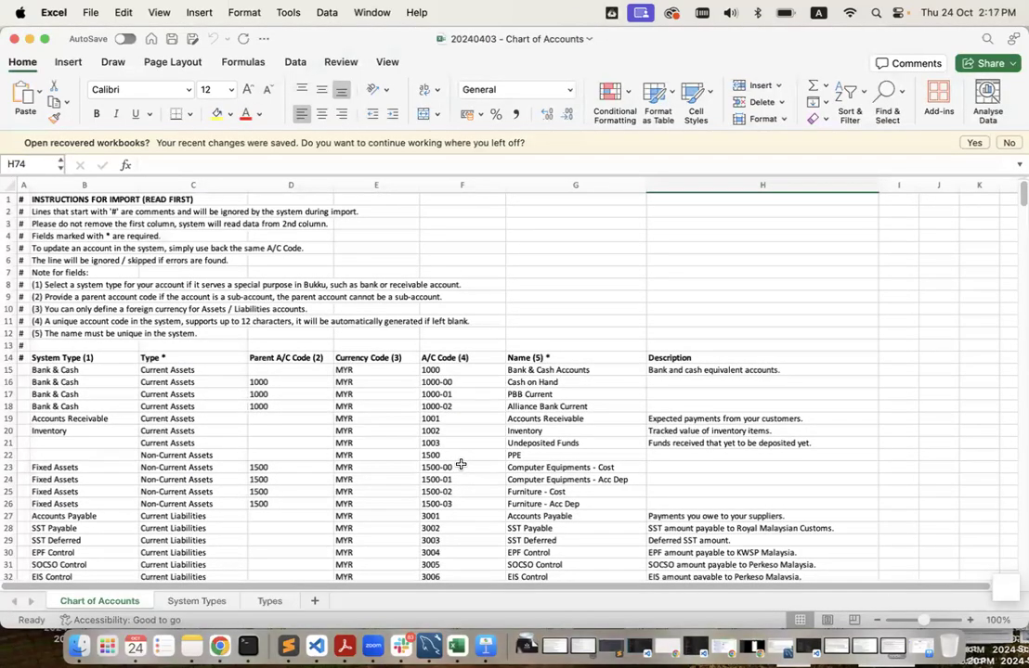
drag(74, 212, 56, 317)
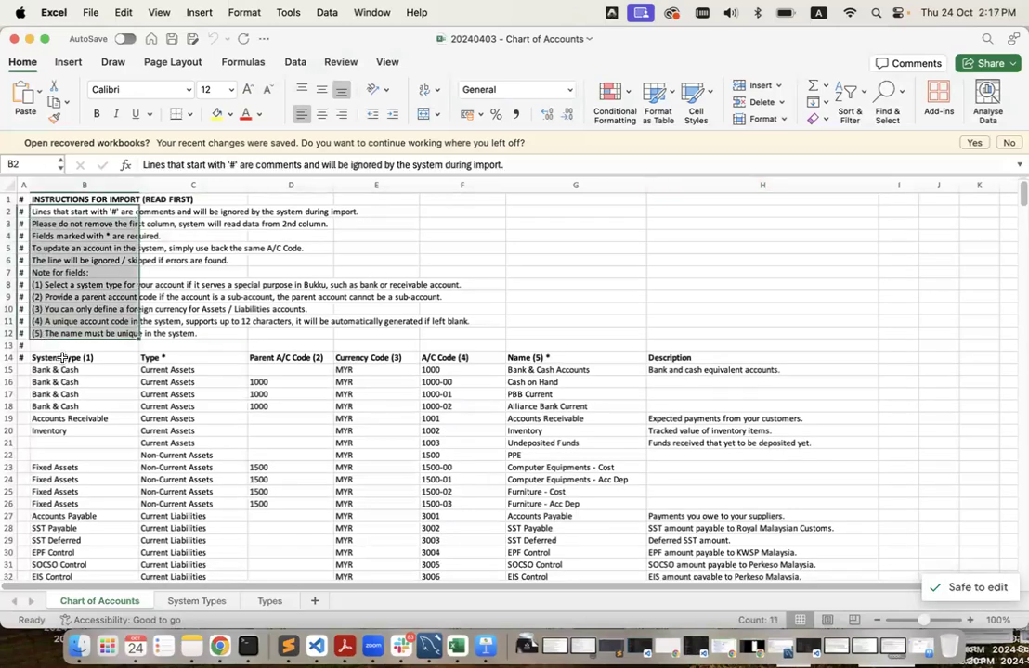
click(111, 358)
click(170, 366)
click(240, 353)
click(279, 354)
click(408, 355)
click(464, 356)
click(534, 358)
click(704, 357)
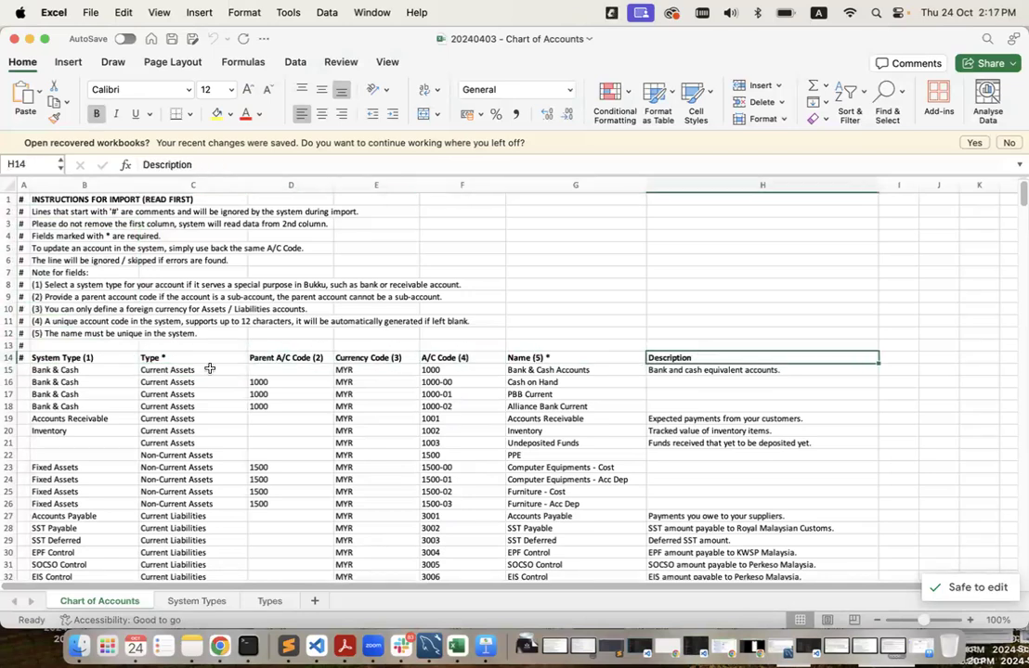
click(63, 370)
scroll(443, 438, down, 10)
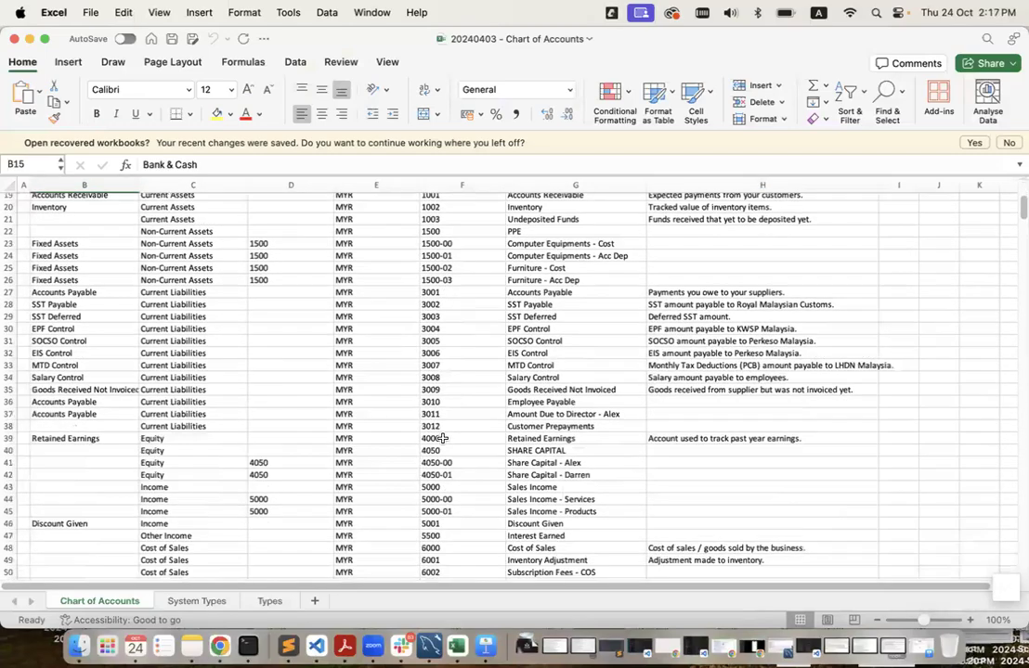
scroll(443, 438, down, 15)
scroll(443, 438, up, 13)
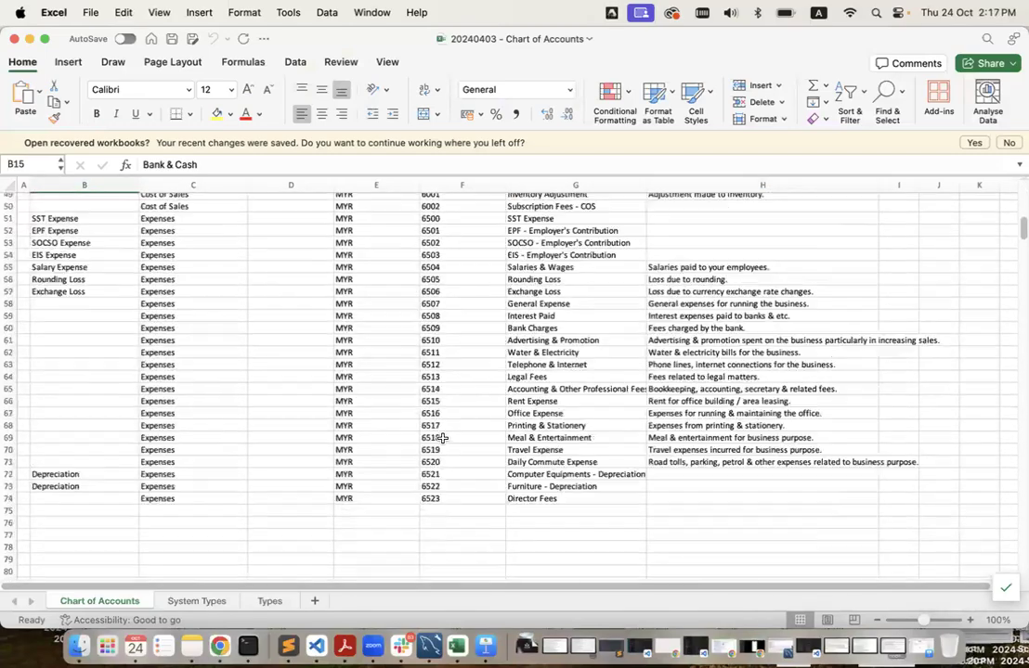
scroll(443, 439, up, 10)
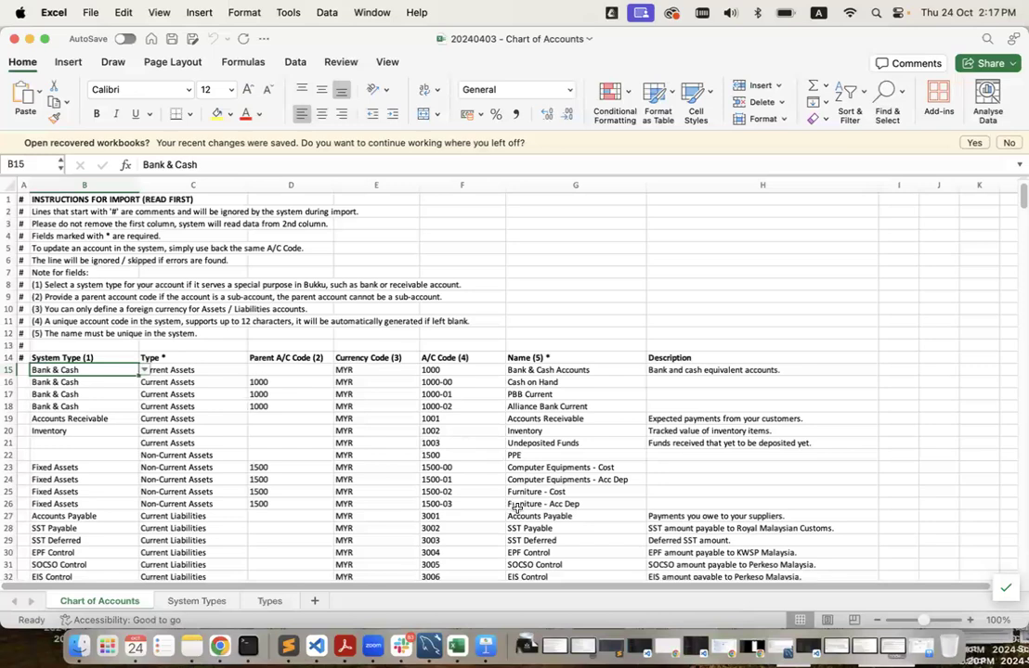
scroll(286, 417, down, 1)
scroll(286, 416, down, 1)
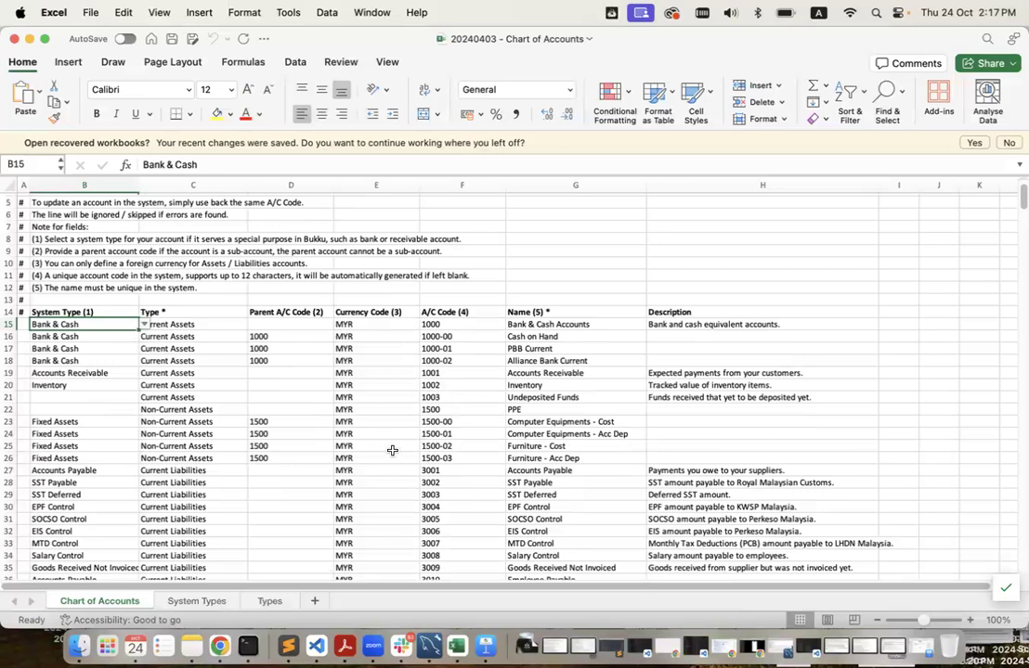
click(457, 323)
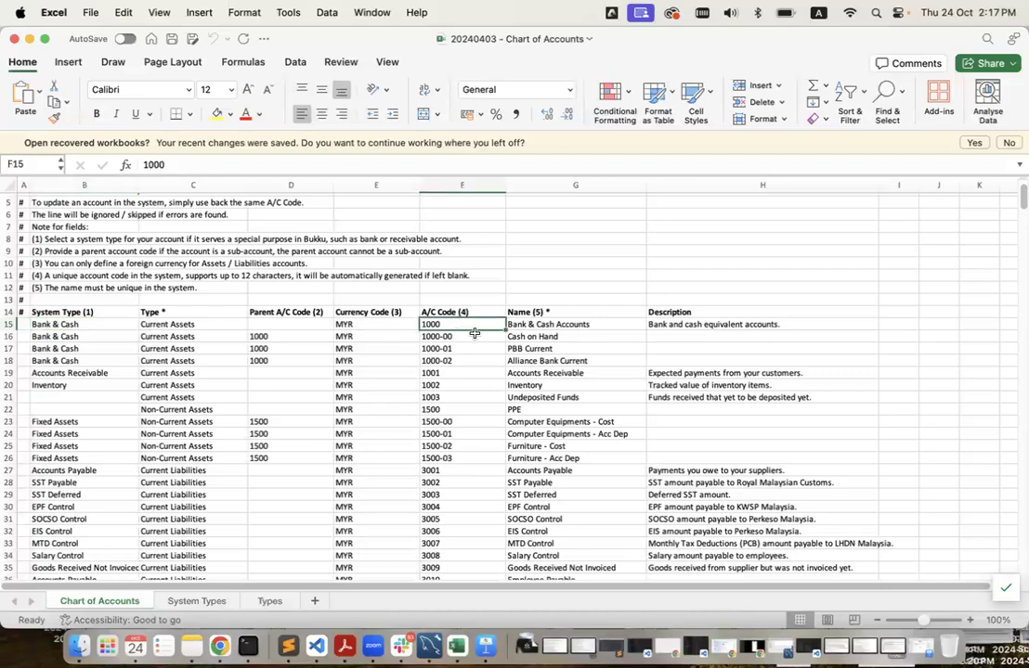
drag(560, 323, 573, 544)
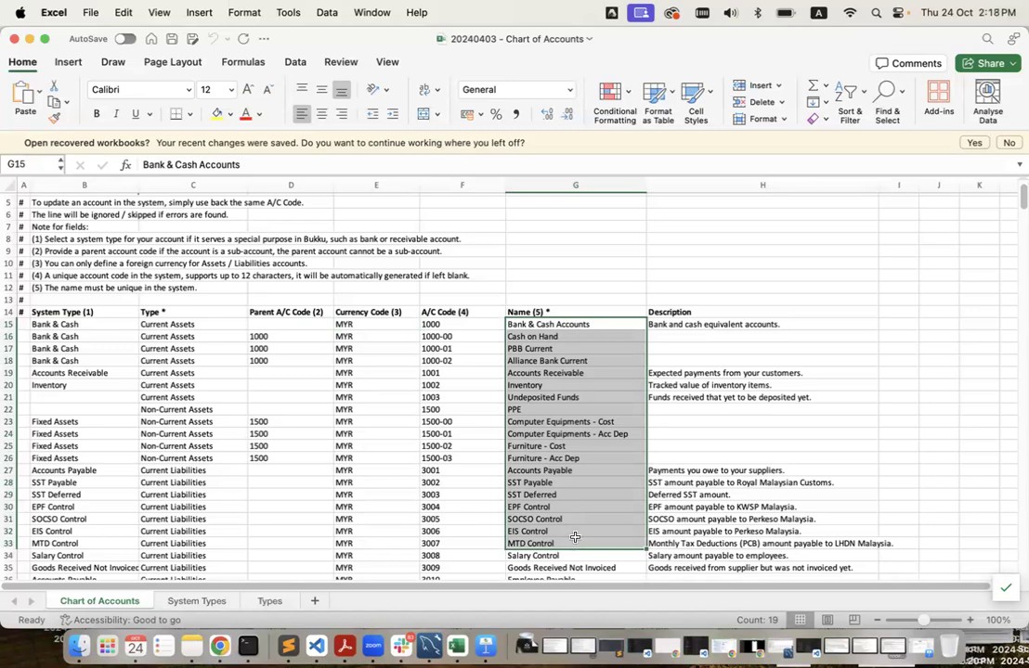
click(181, 326)
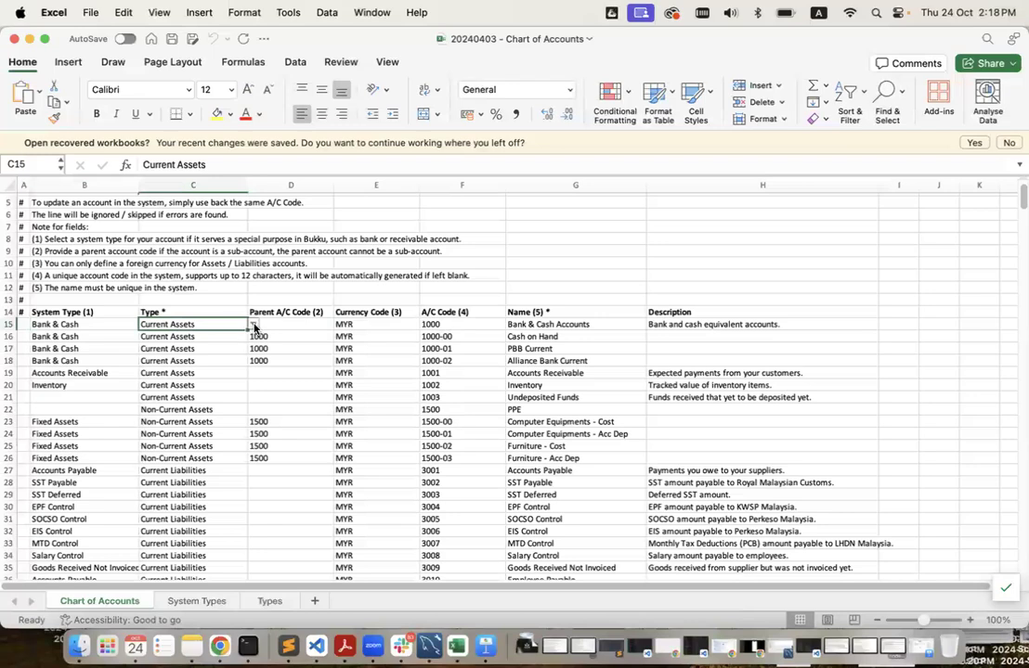
click(252, 326)
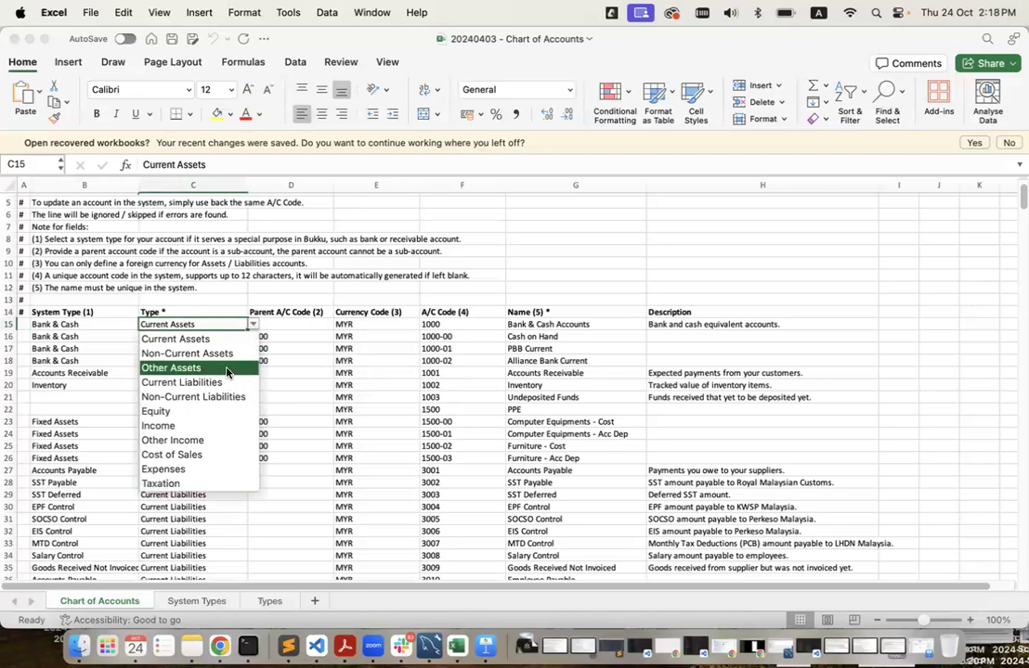
click(279, 530)
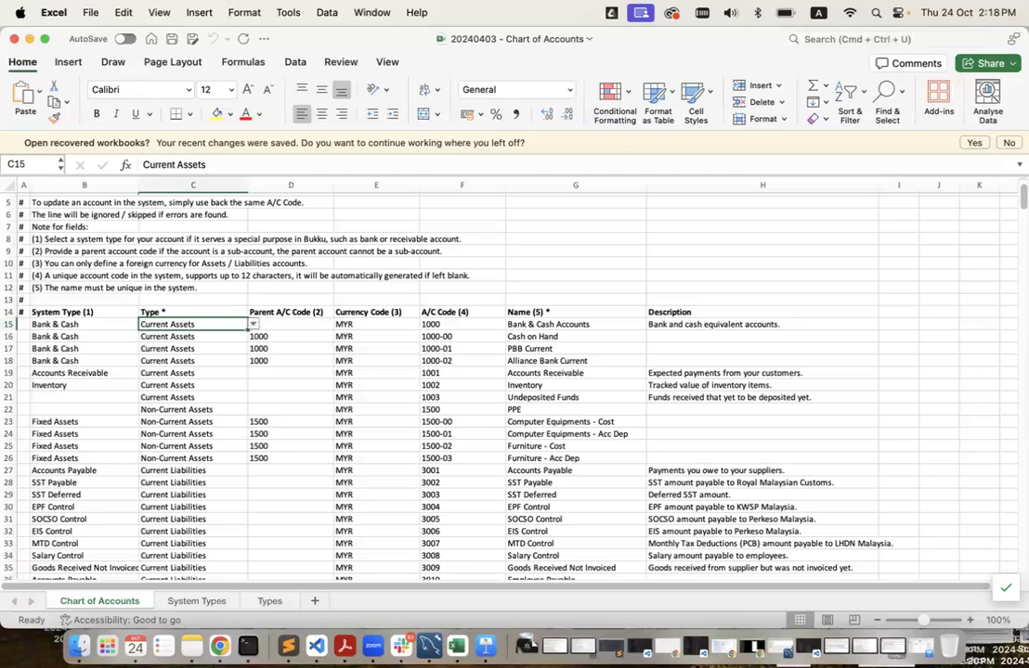
key(ctrl+Up)
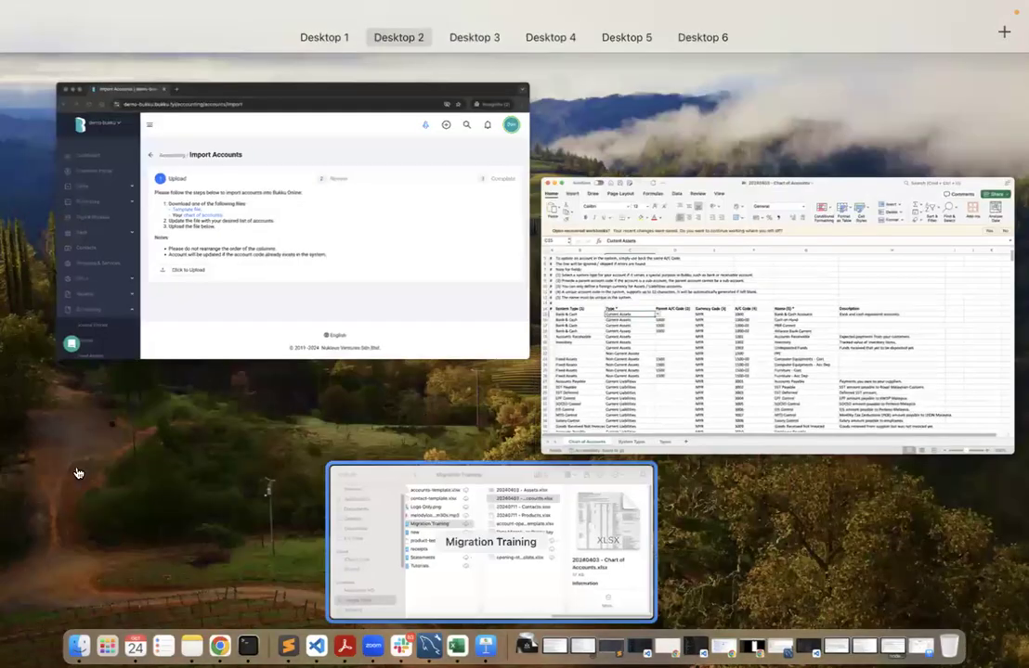
Open the demo-bukku company's Chart of Accounts in Chrome.
click(232, 288)
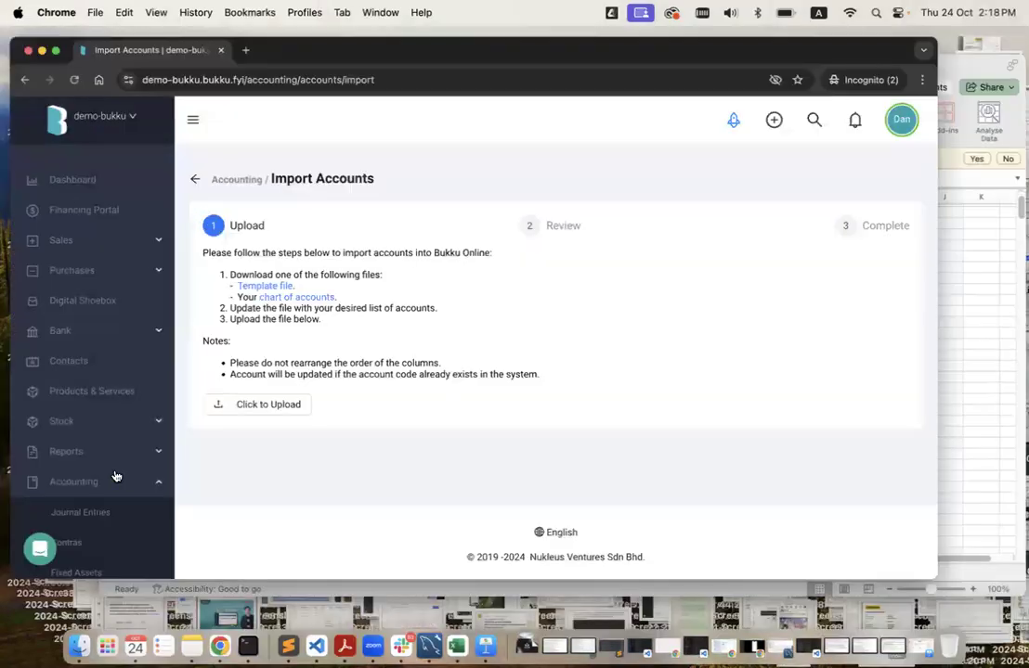
scroll(111, 476, down, 4)
click(107, 477)
scroll(513, 466, down, 10)
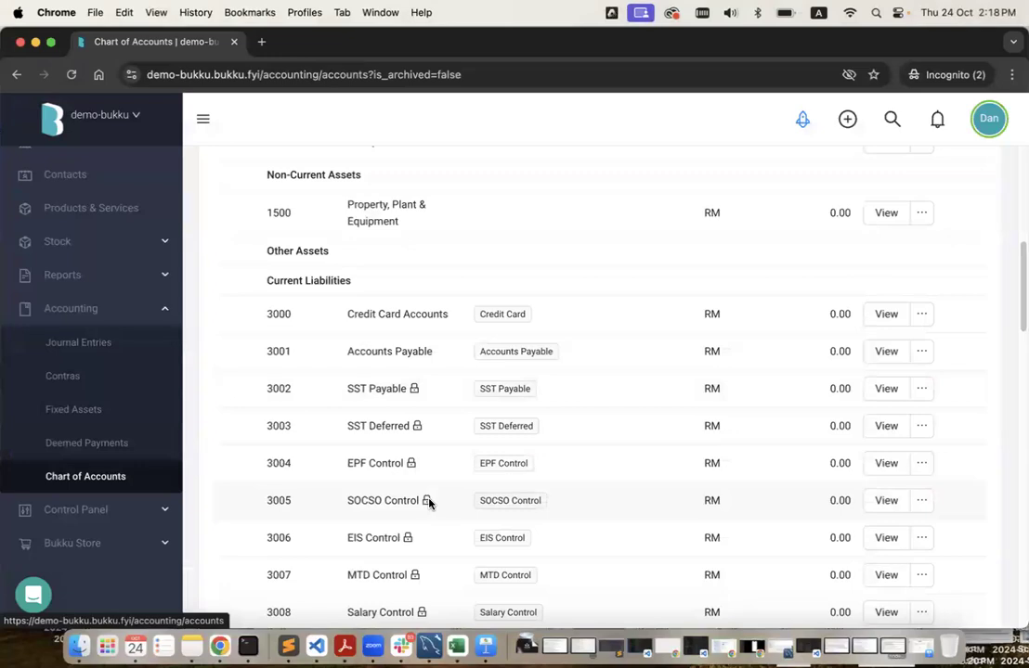
Check the EPF Control actions under Current Liabilities, then return to the demo-acc123 desktop.
click(922, 465)
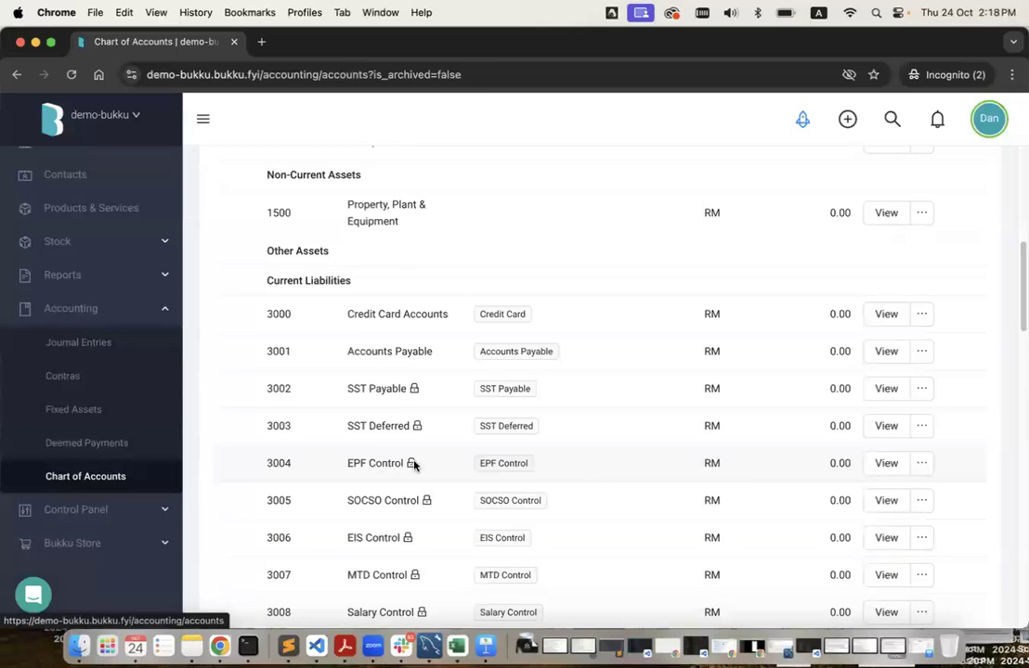
scroll(443, 437, down, 1)
drag(436, 408, 262, 373)
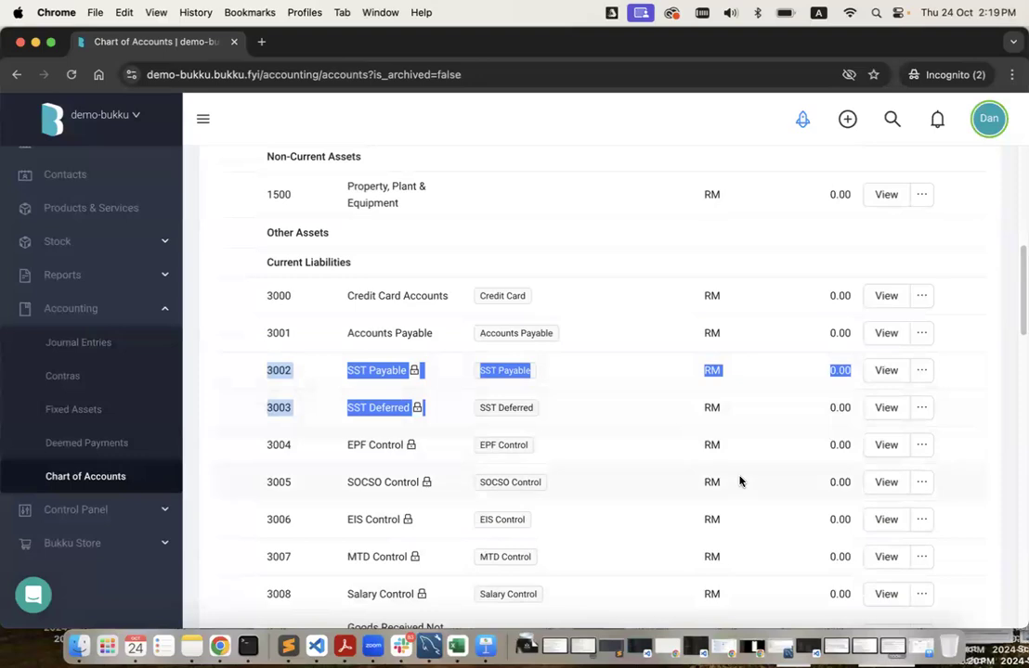
scroll(740, 480, down, 1)
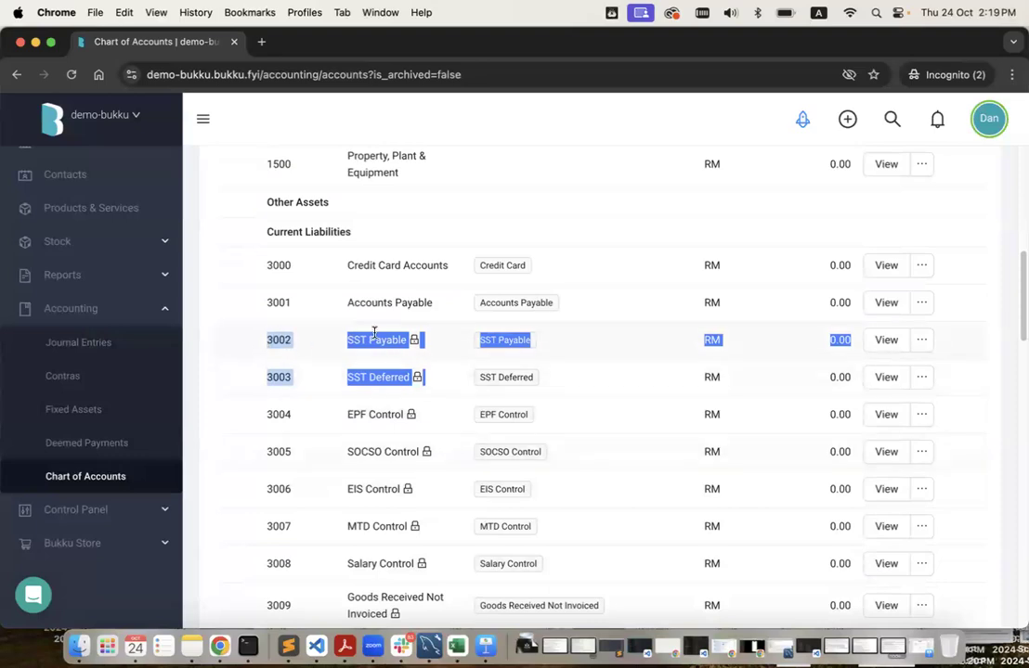
key(ctrl+Left)
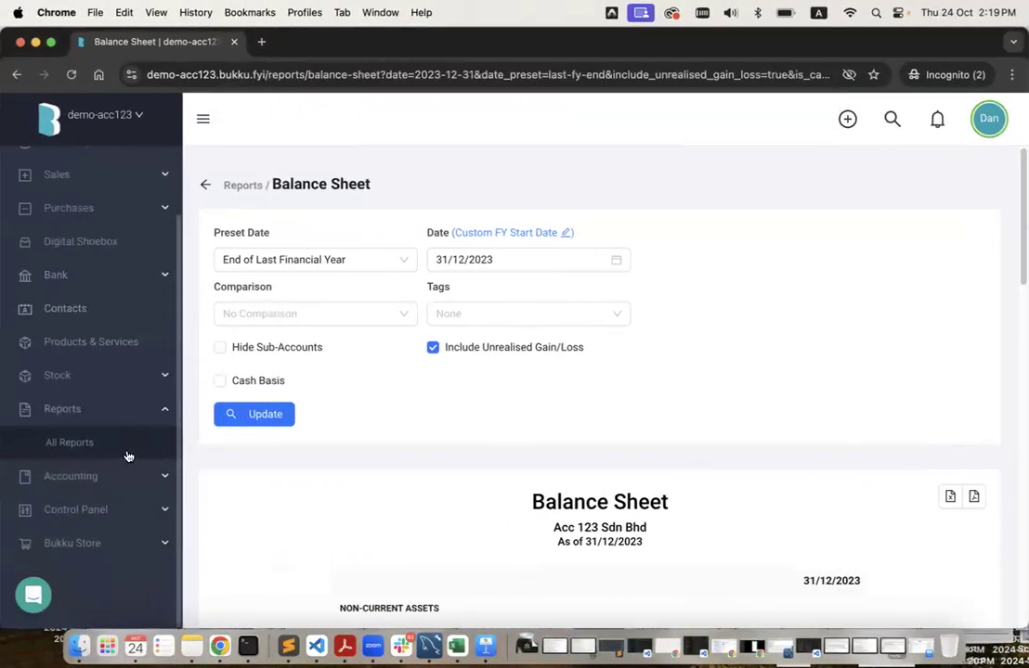
click(131, 475)
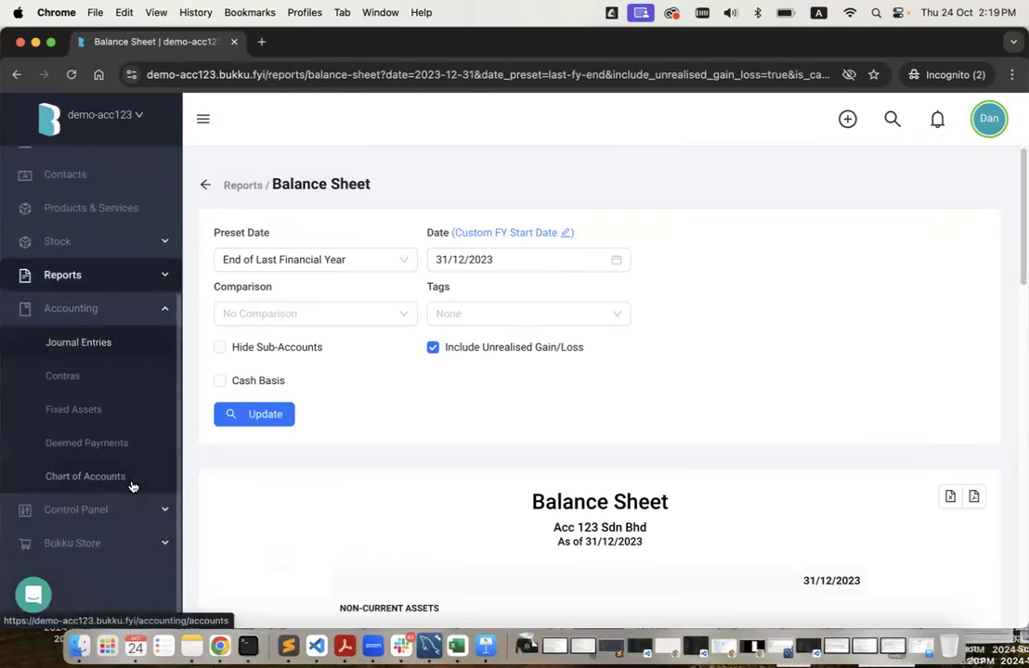
click(131, 485)
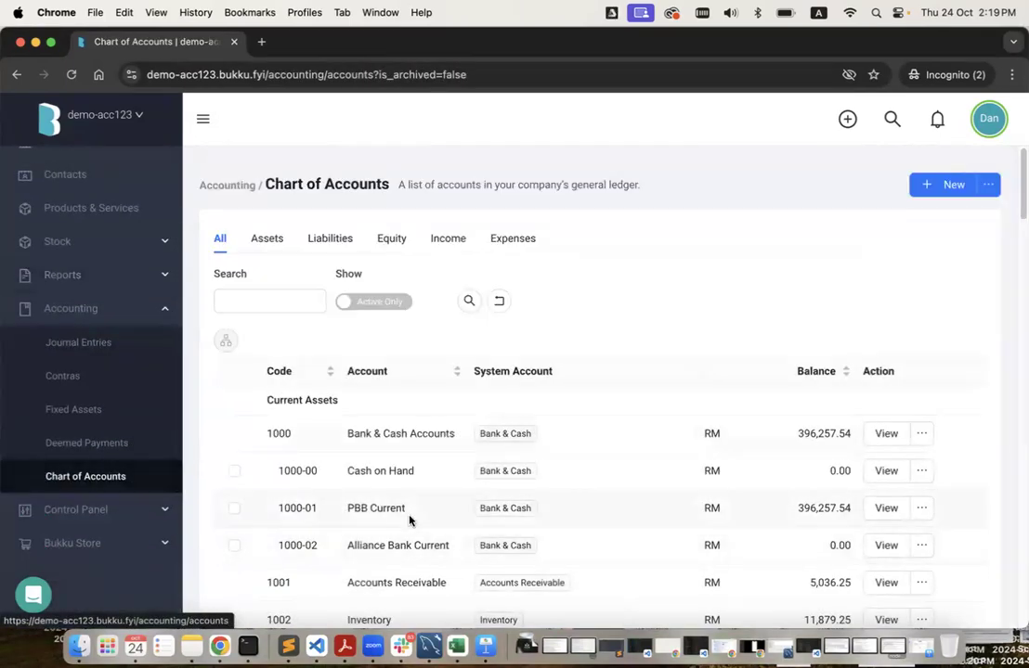
scroll(409, 520, down, 8)
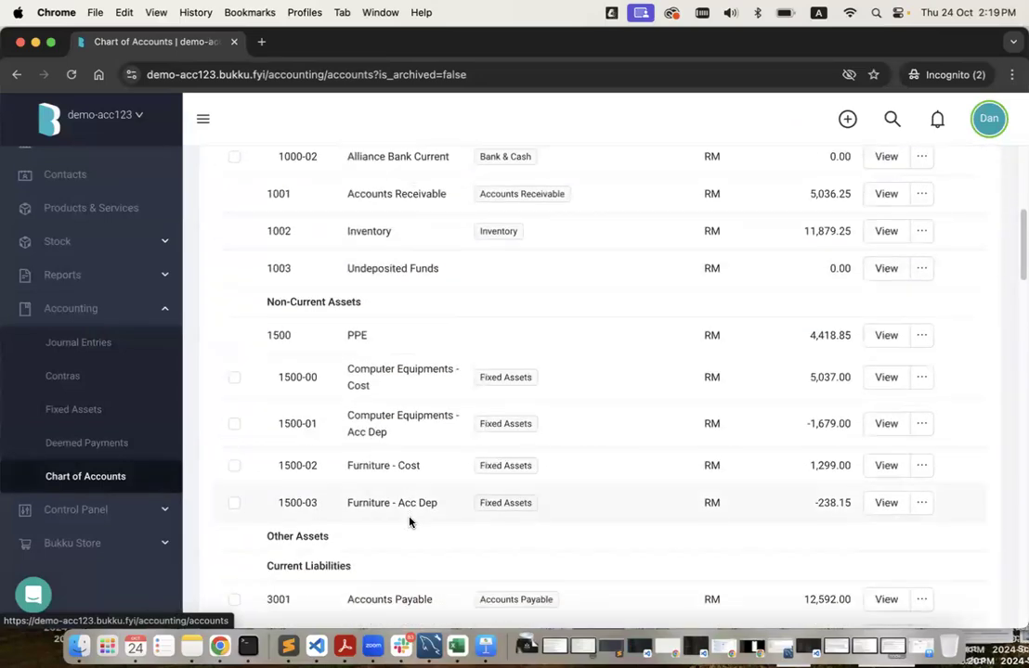
scroll(411, 534, down, 2)
key(ctrl+Right)
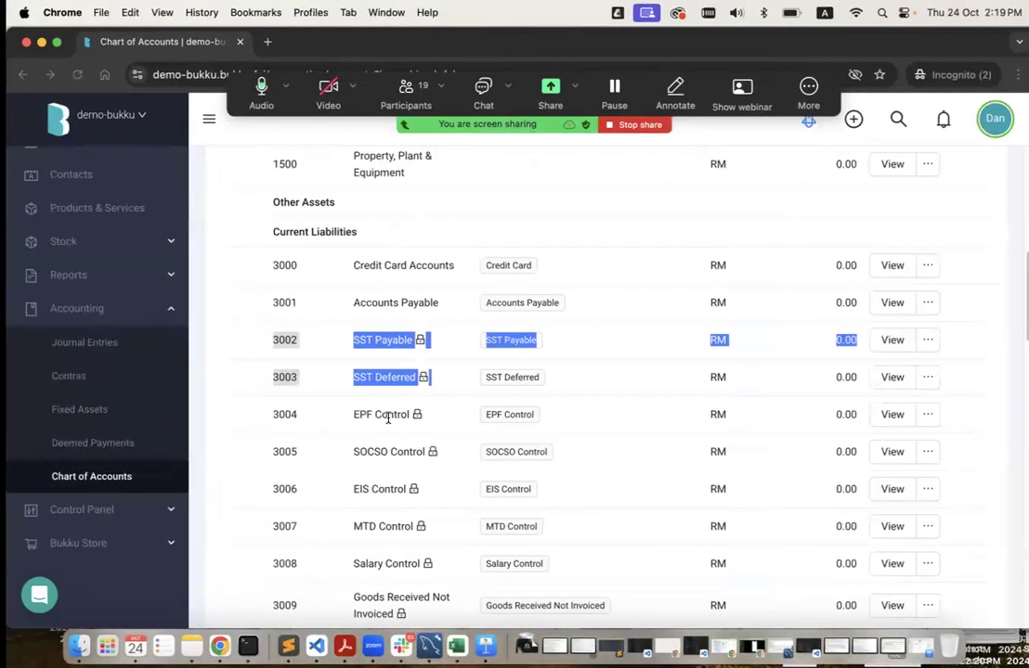
click(295, 414)
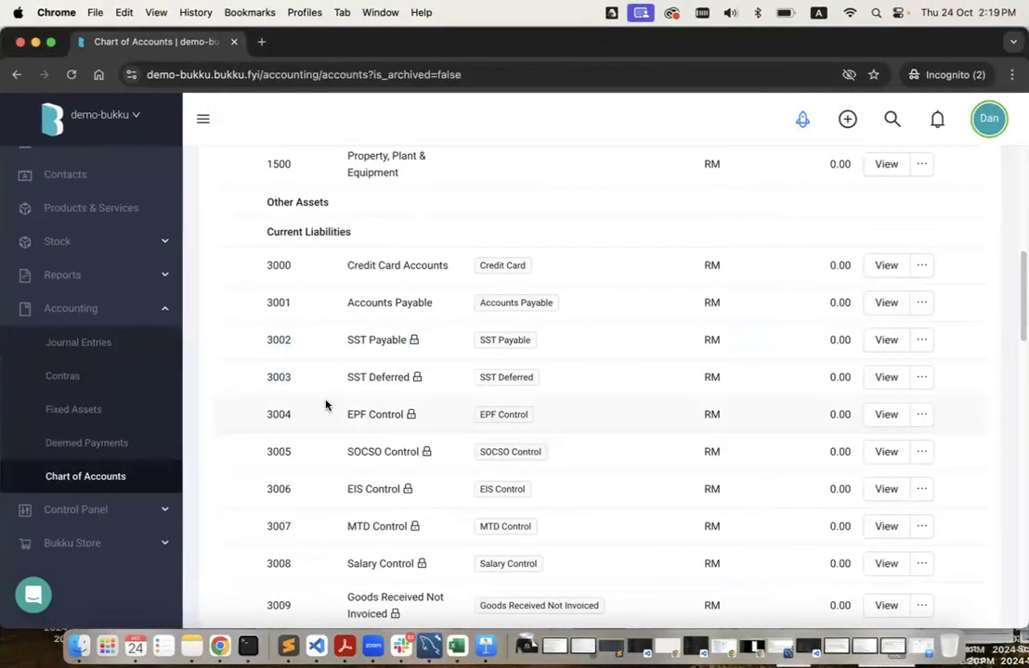
double_click(276, 340)
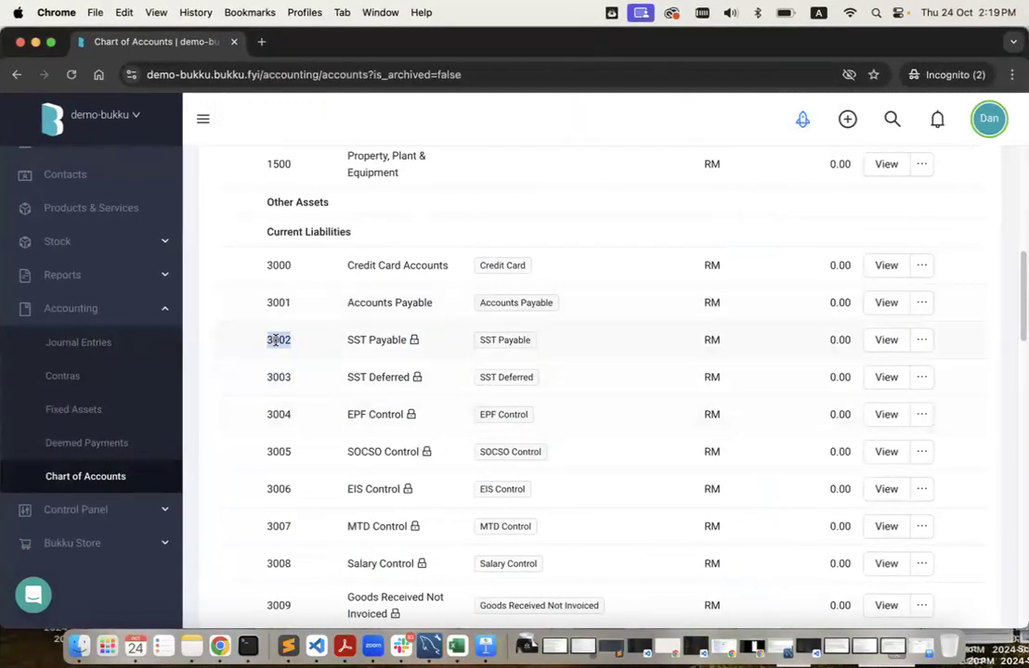
double_click(391, 340)
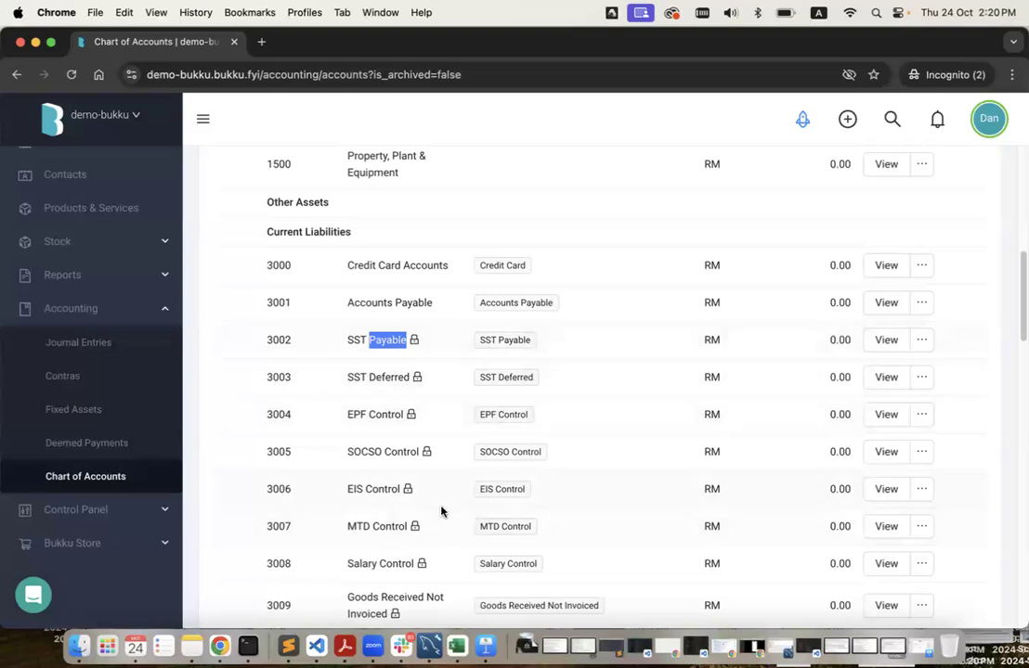
Scroll the demo-bukku asset rows, then highlight the PPE account name in demo-acc123.
scroll(441, 510, down, 5)
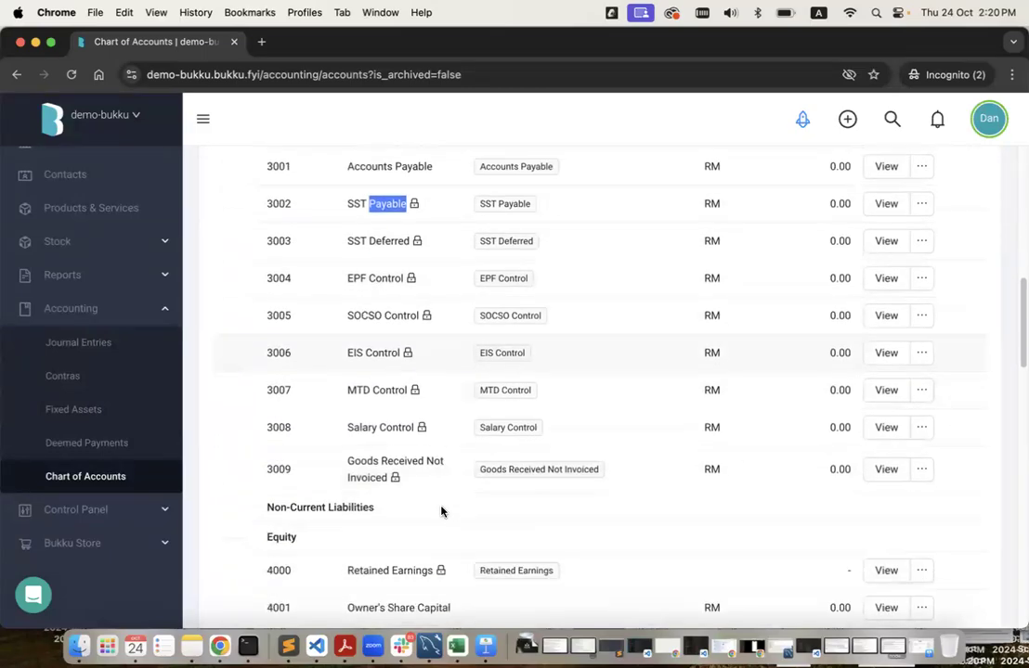
scroll(441, 510, up, 10)
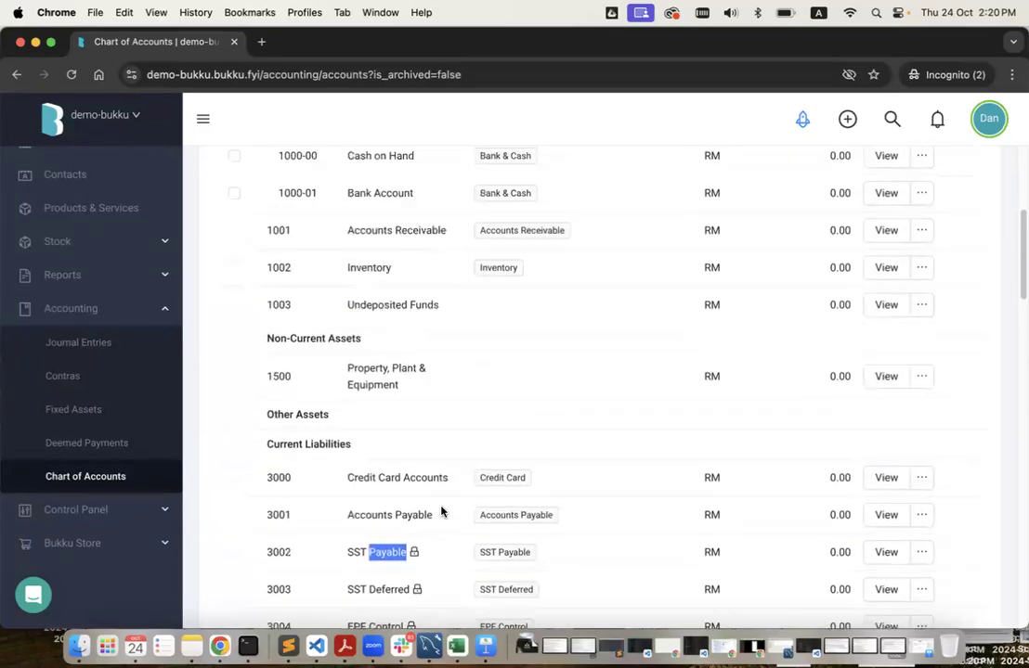
scroll(441, 511, up, 1)
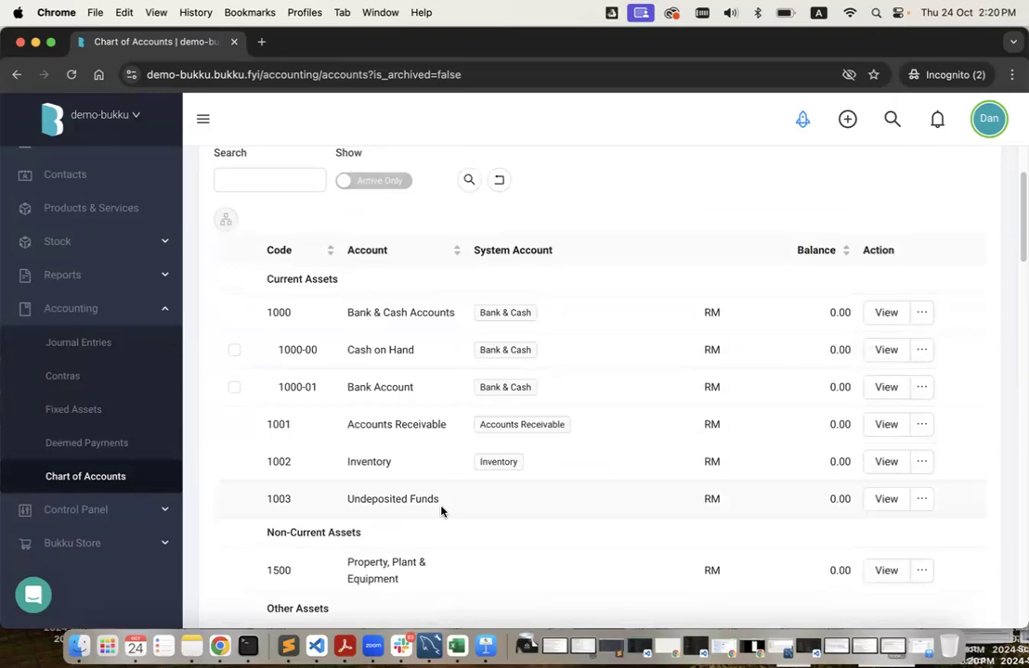
scroll(441, 510, down, 15)
scroll(441, 510, down, 1)
scroll(441, 511, up, 1)
key(ctrl+Left)
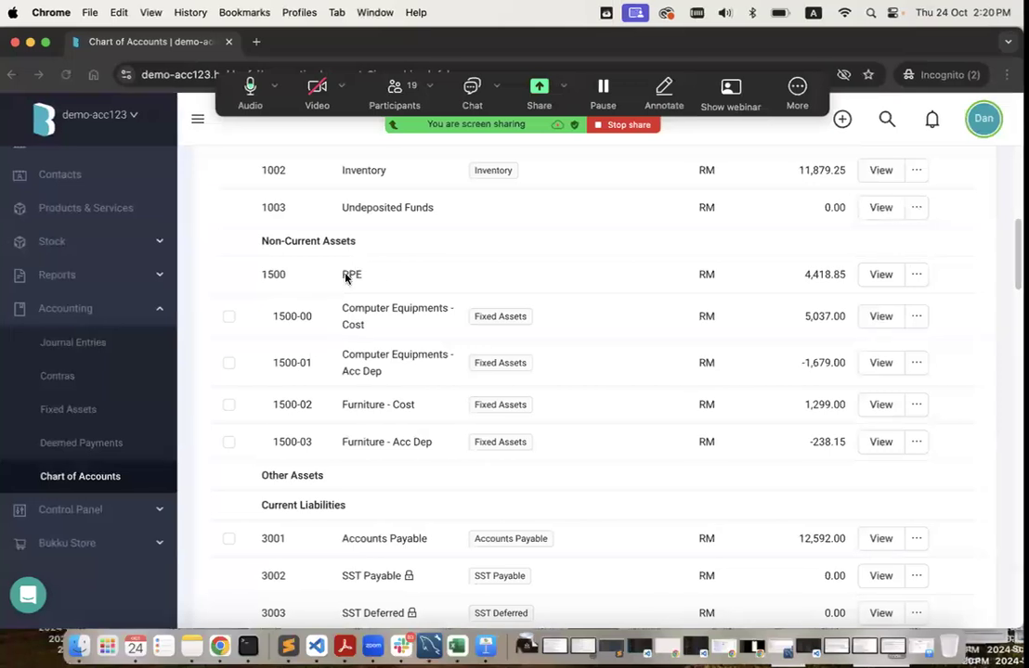
double_click(355, 273)
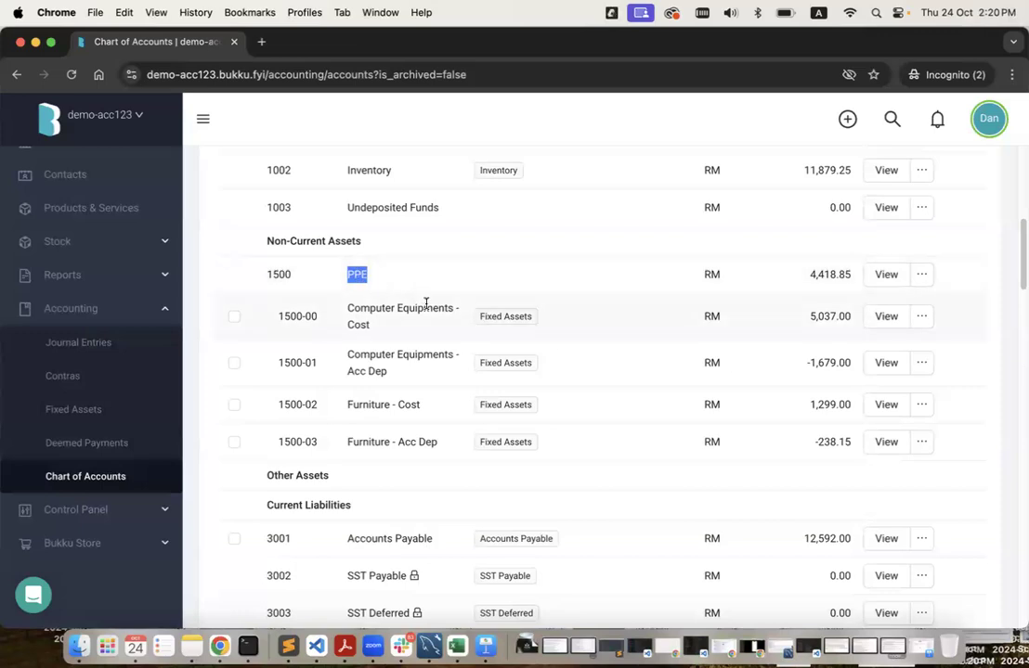
Back in demo-bukku, highlight 1500 Property, Plant & Equipment and bring up the spreadsheet.
key(ctrl+Right)
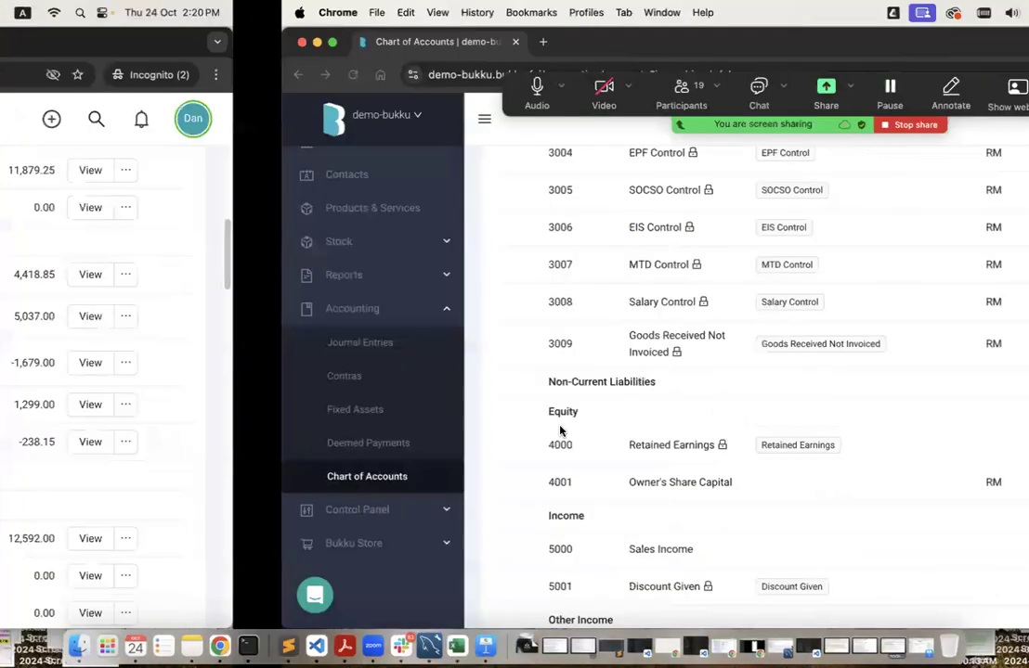
scroll(560, 430, up, 5)
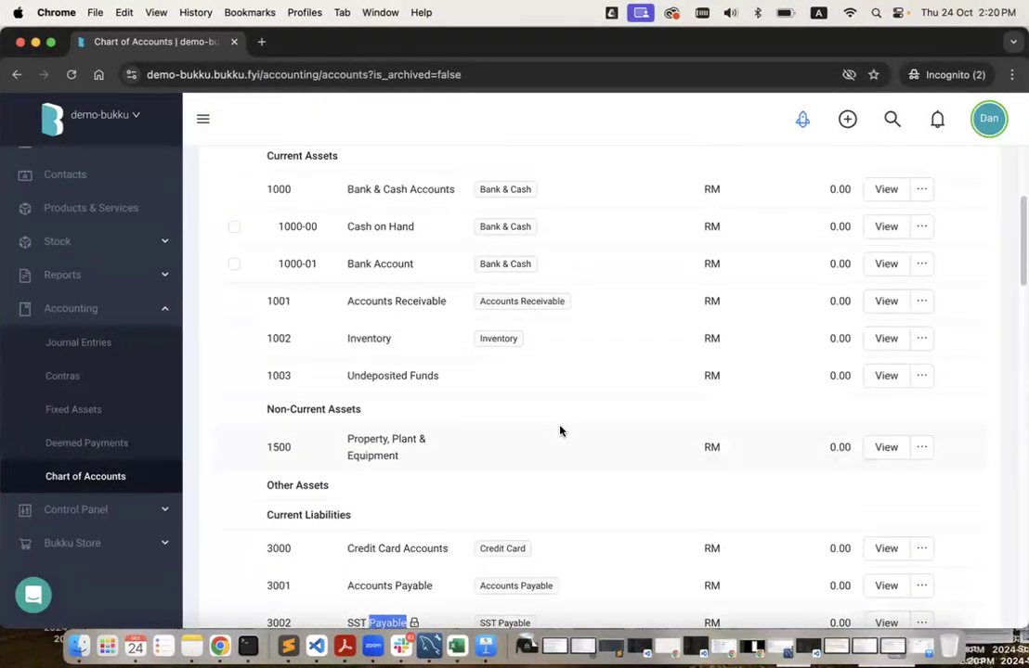
scroll(560, 430, up, 1)
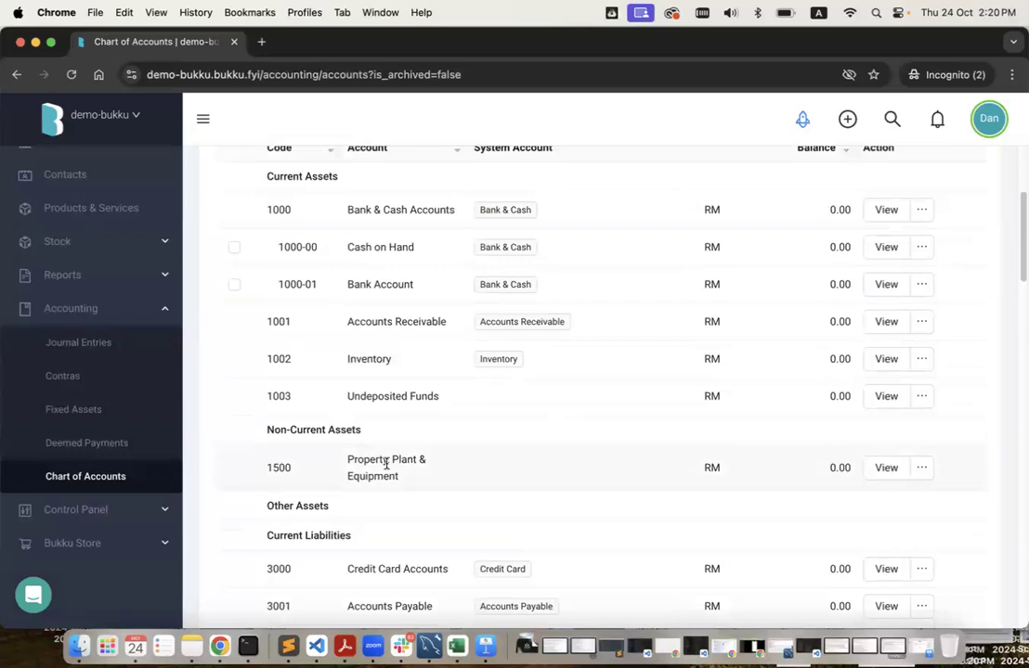
triple_click(415, 467)
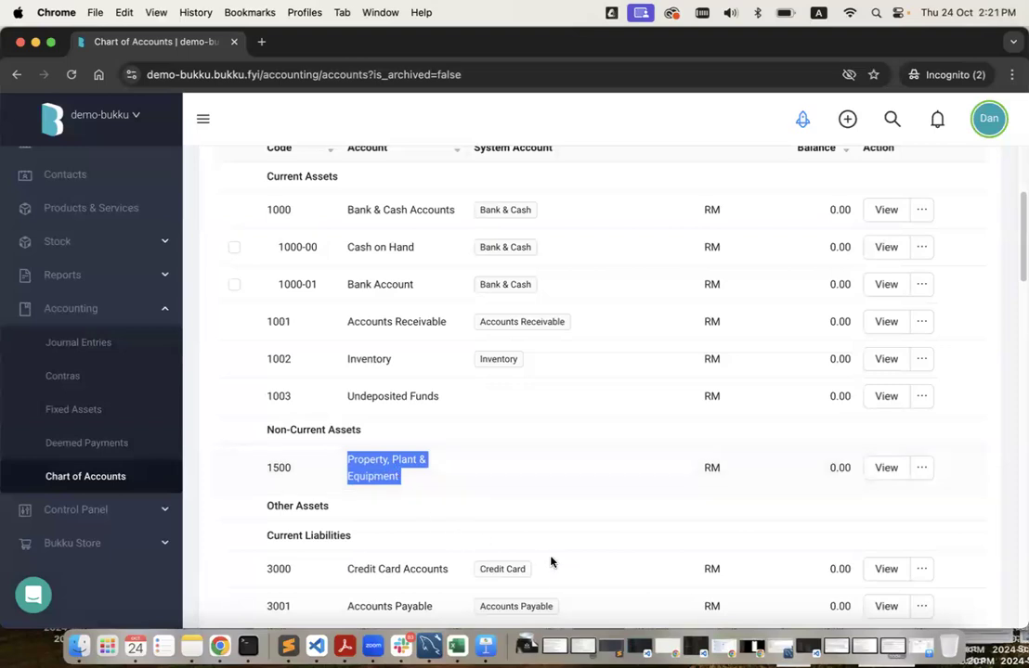
click(459, 646)
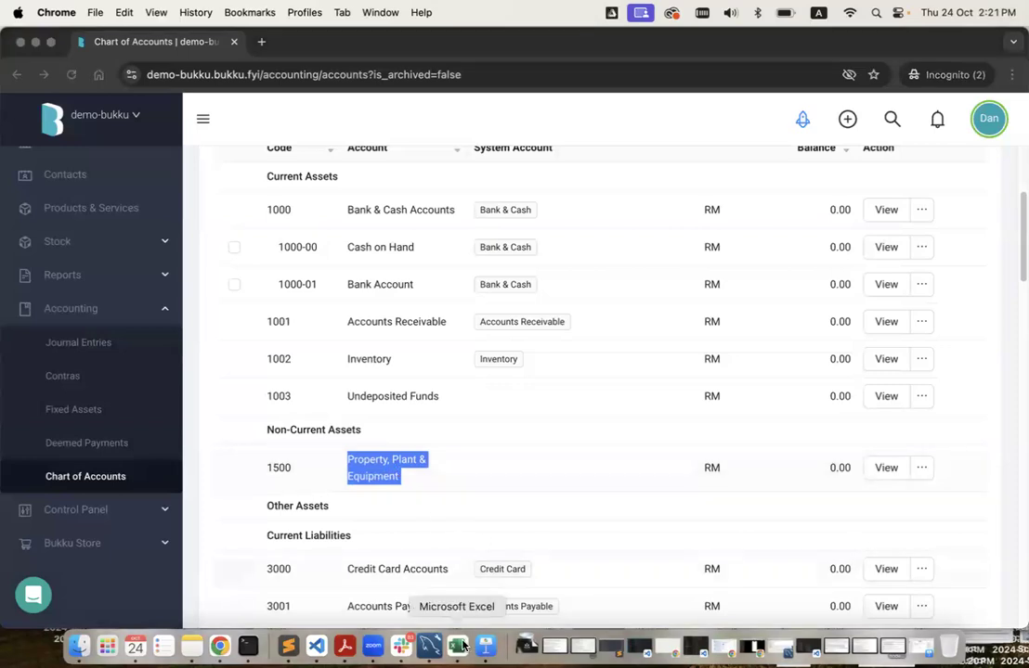
Check cell G22 (PPE, code 1500) in the template, then return to Bukku's Current Liabilities.
scroll(408, 407, down, 3)
scroll(408, 407, down, 3)
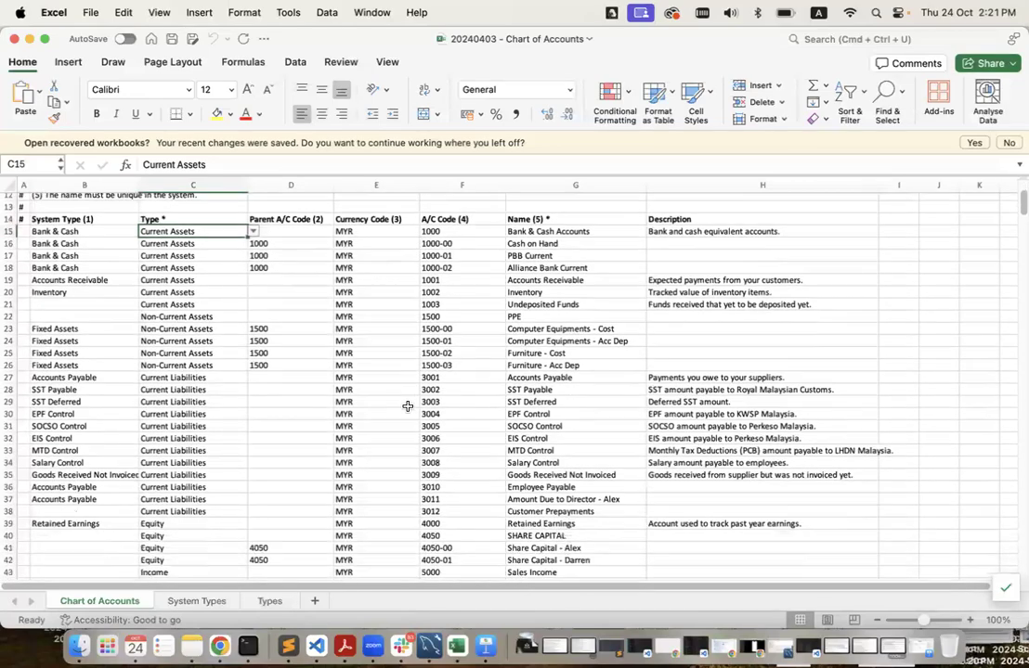
scroll(407, 406, up, 2)
click(526, 331)
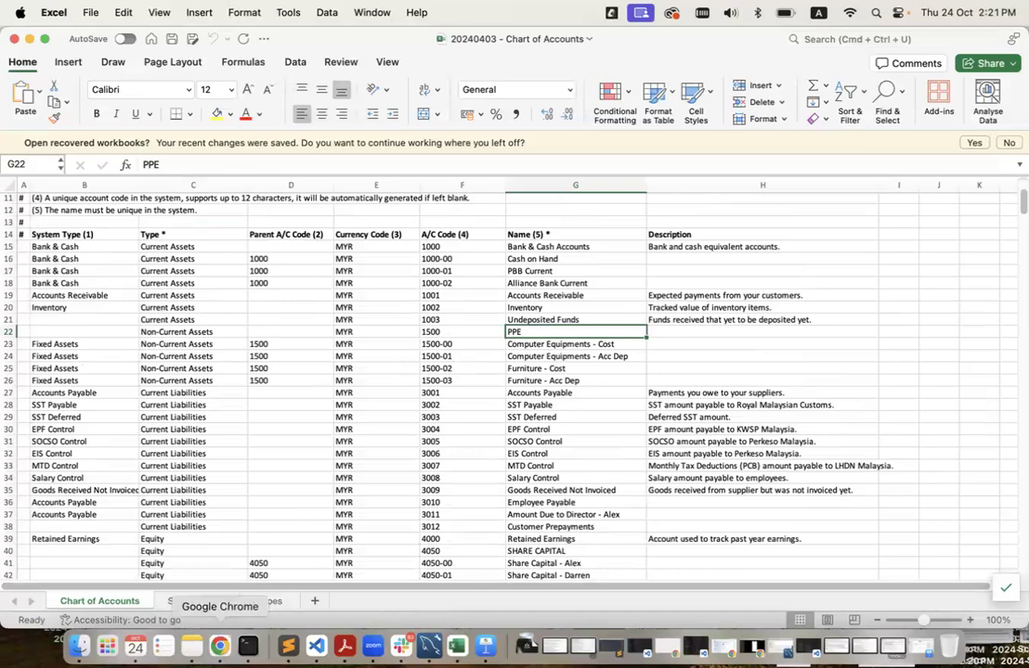
click(220, 645)
scroll(486, 460, down, 8)
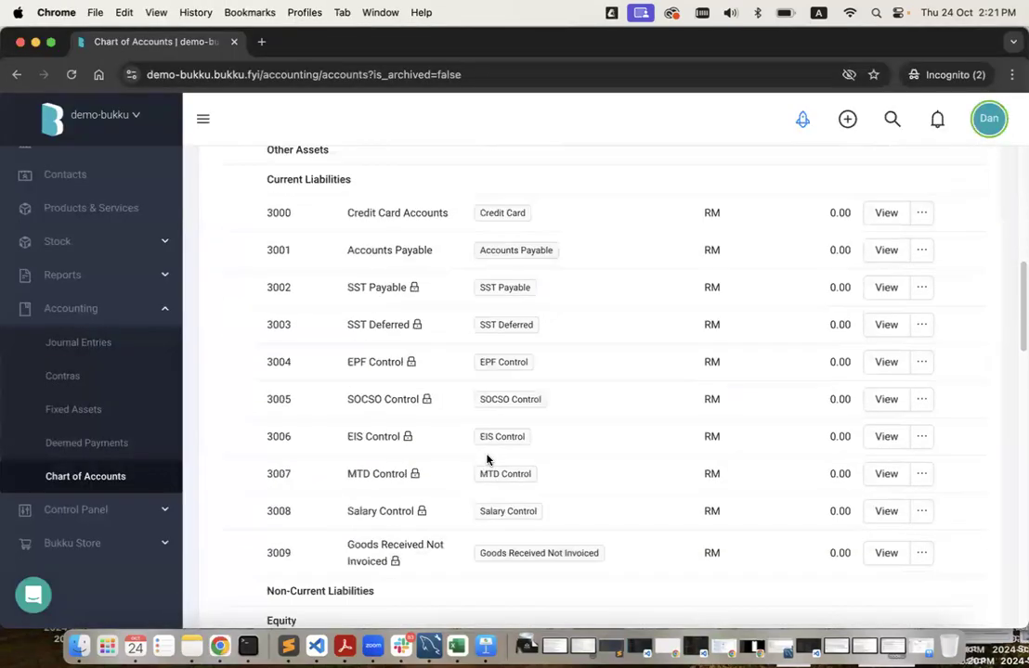
scroll(486, 459, down, 2)
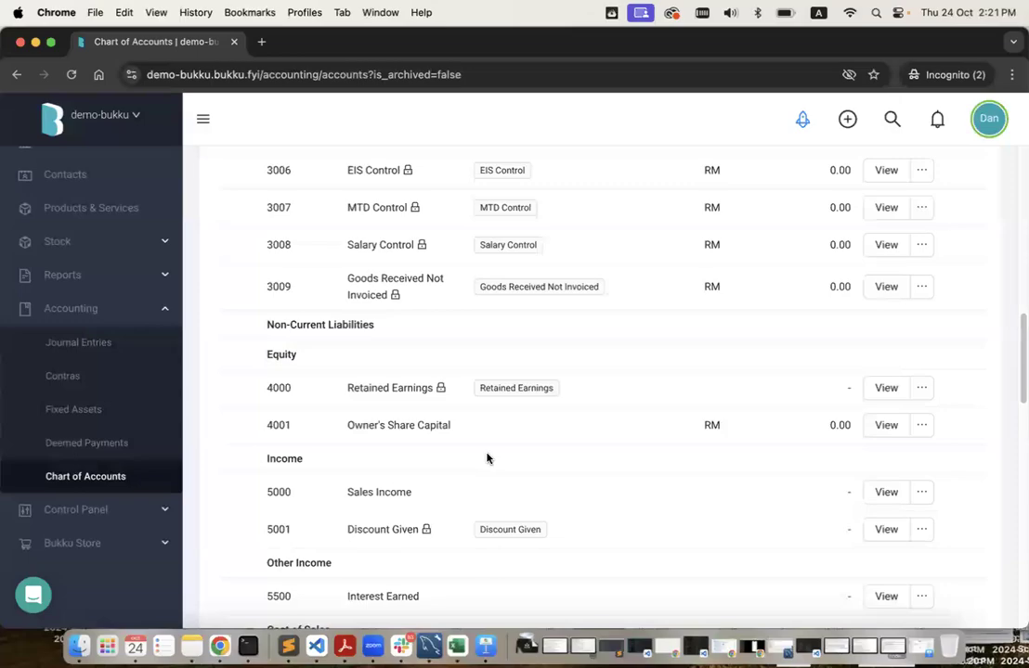
key(ctrl+Left)
scroll(488, 480, down, 4)
scroll(489, 479, down, 6)
scroll(486, 478, up, 2)
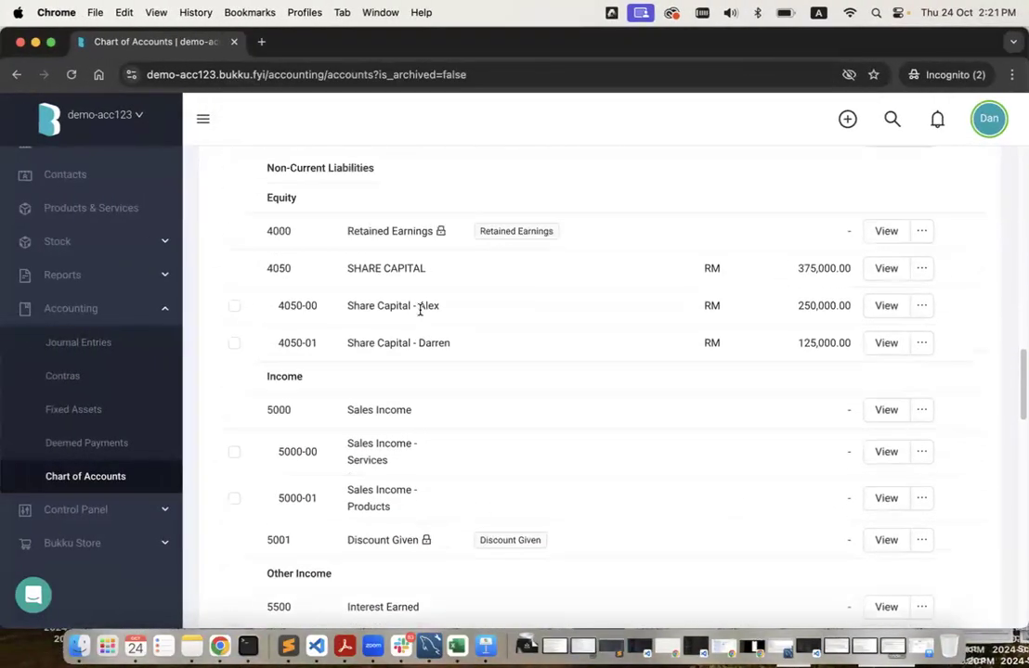
triple_click(398, 276)
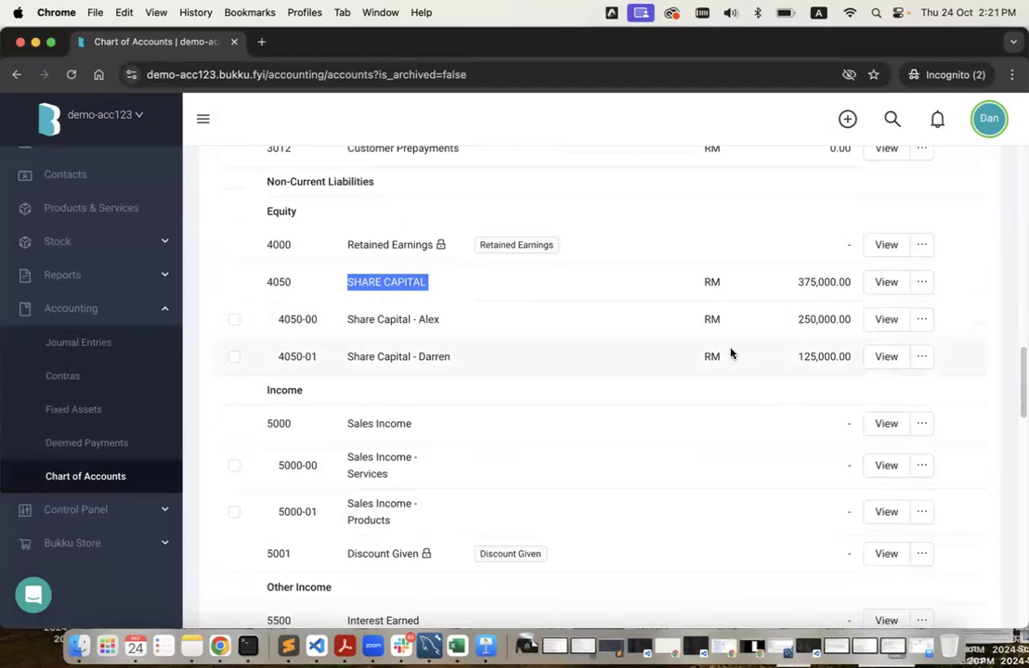
key(ctrl+Right)
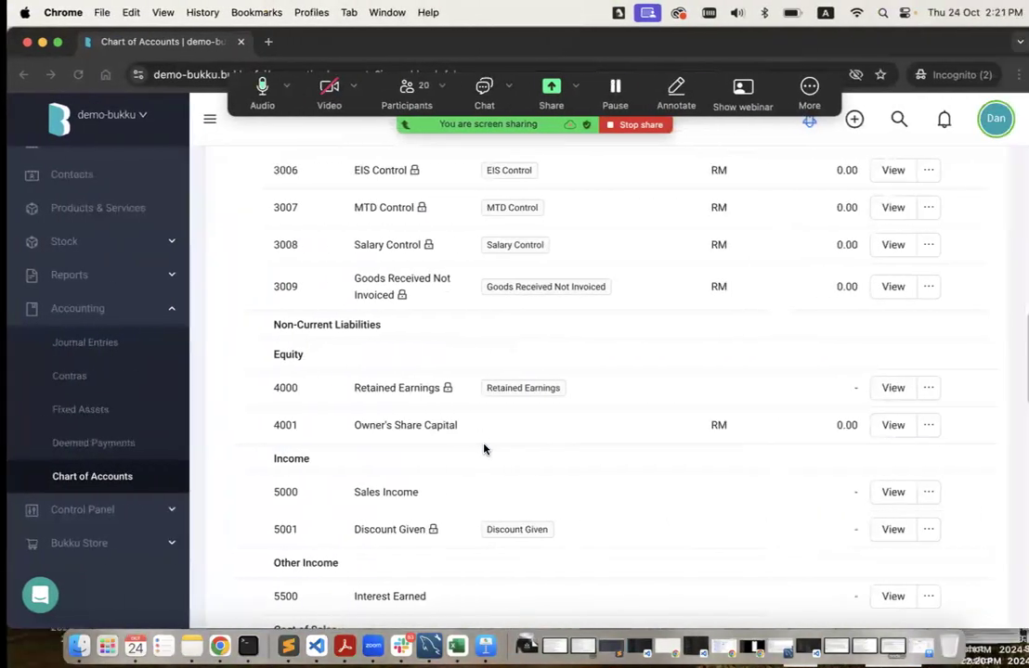
scroll(484, 449, down, 1)
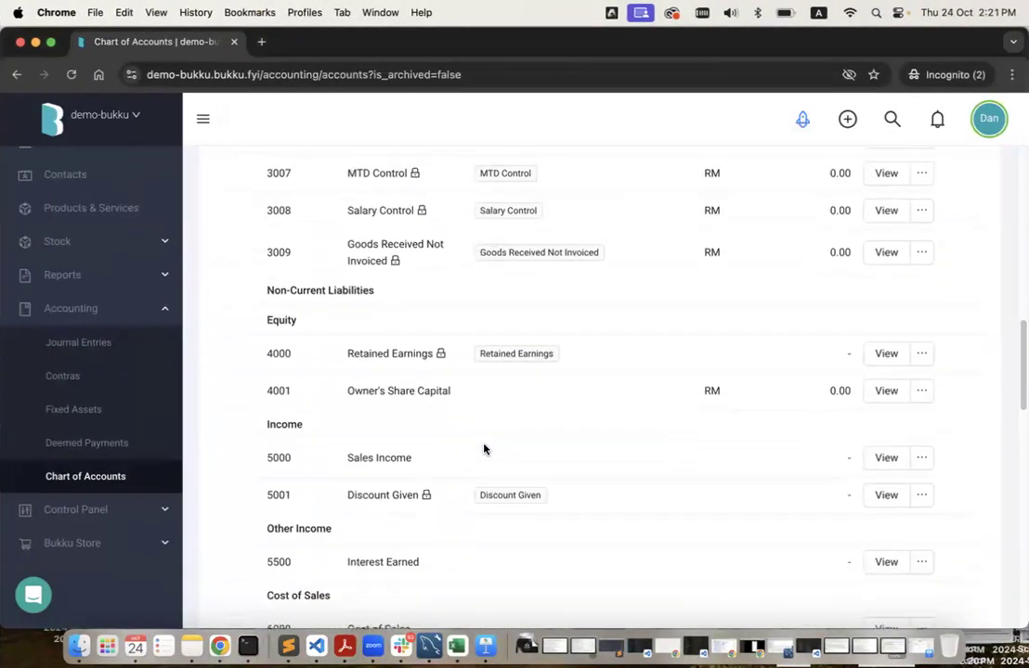
triple_click(390, 383)
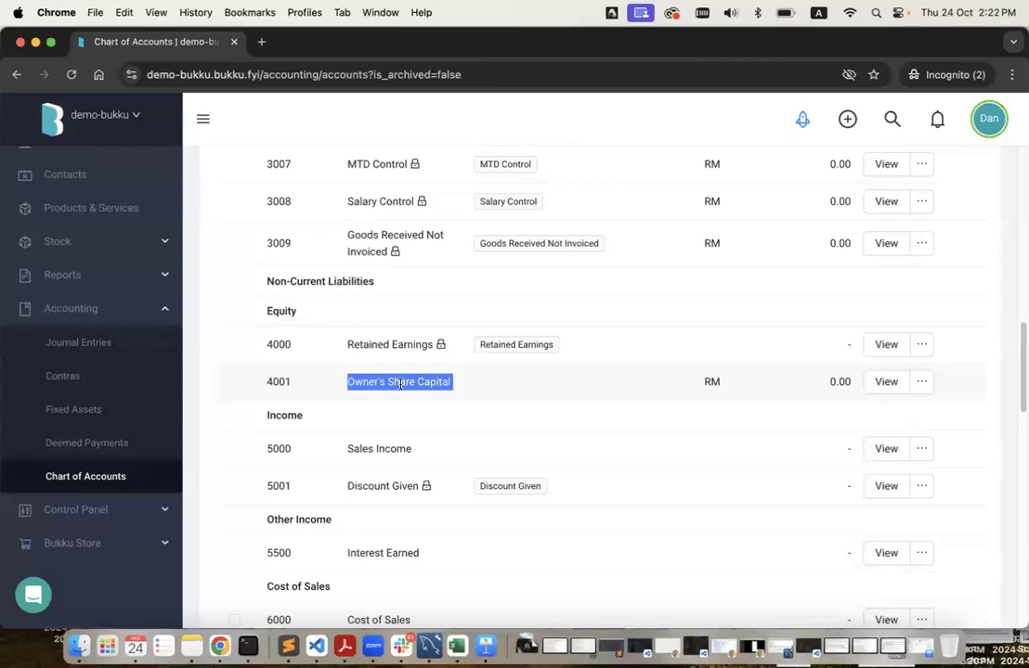
key(ctrl+Left)
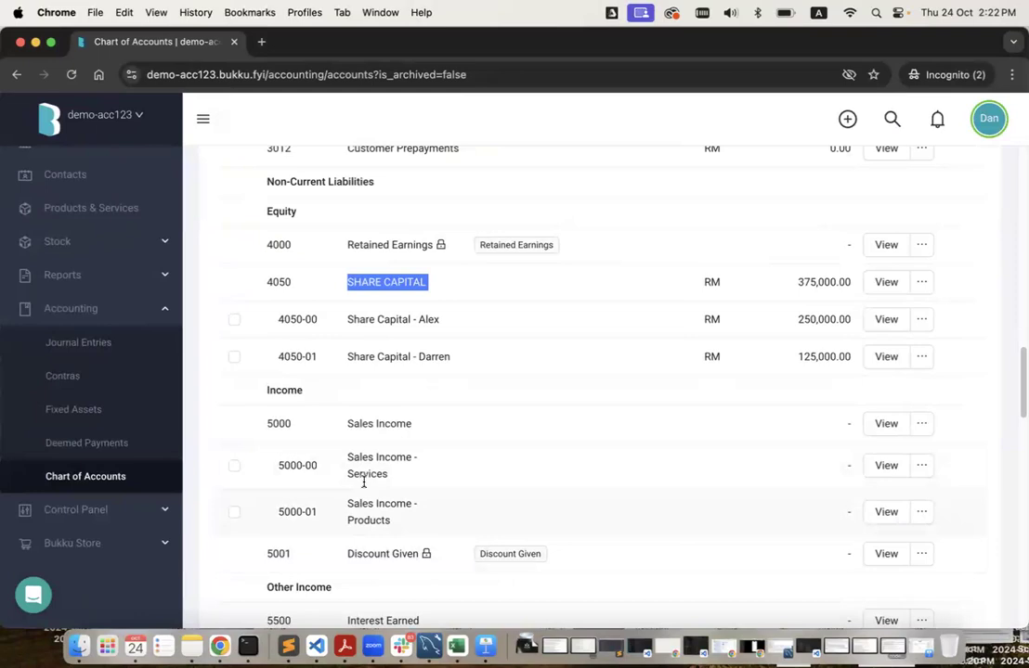
click(372, 425)
double_click(372, 425)
double_click(278, 424)
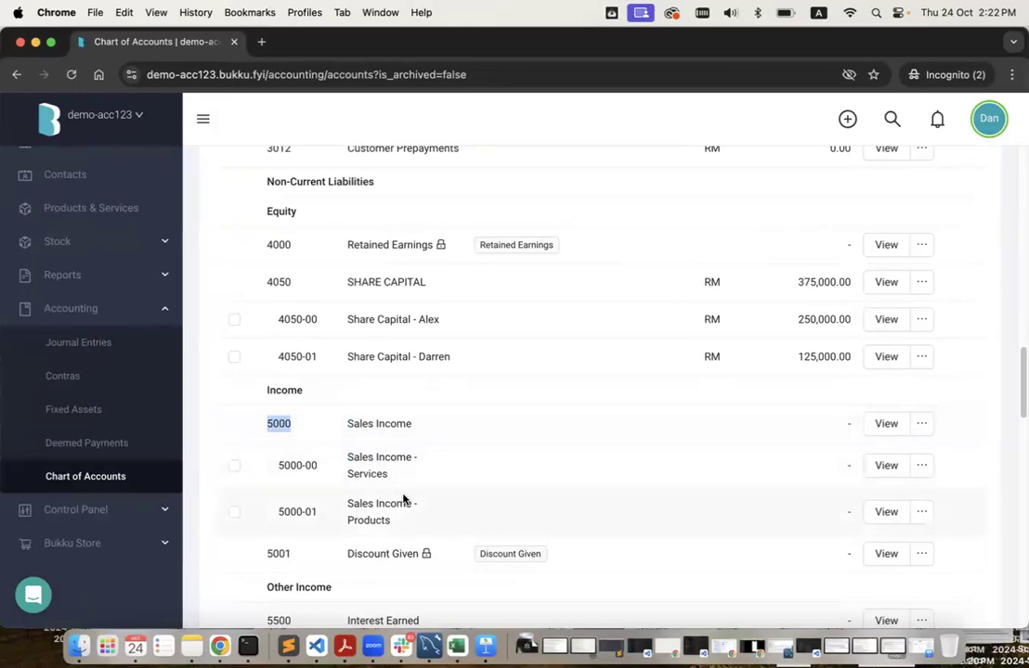
key(ctrl+Right)
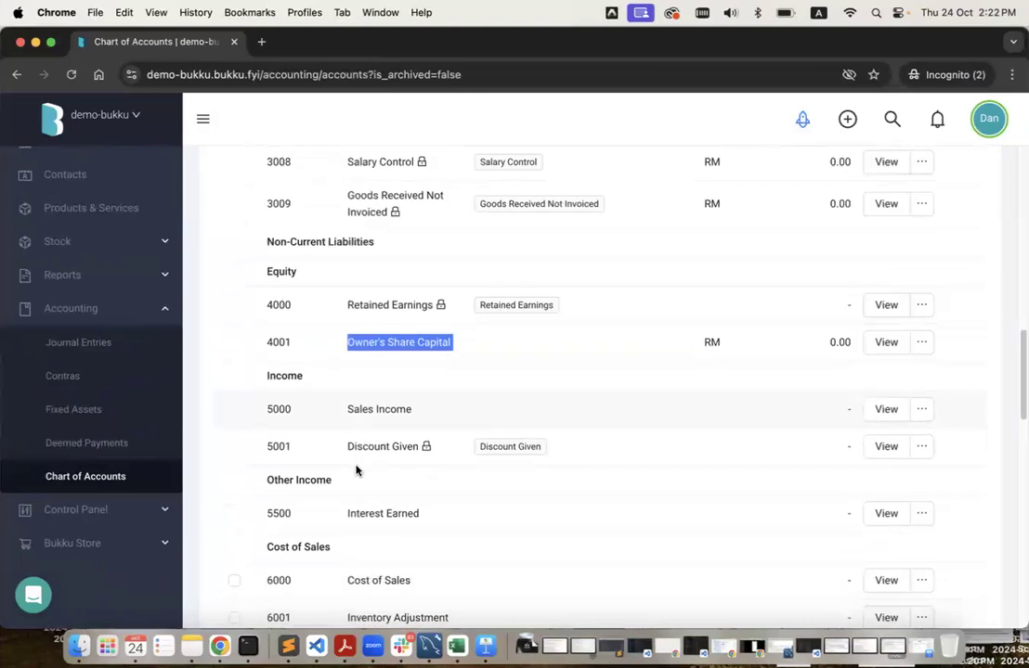
double_click(281, 409)
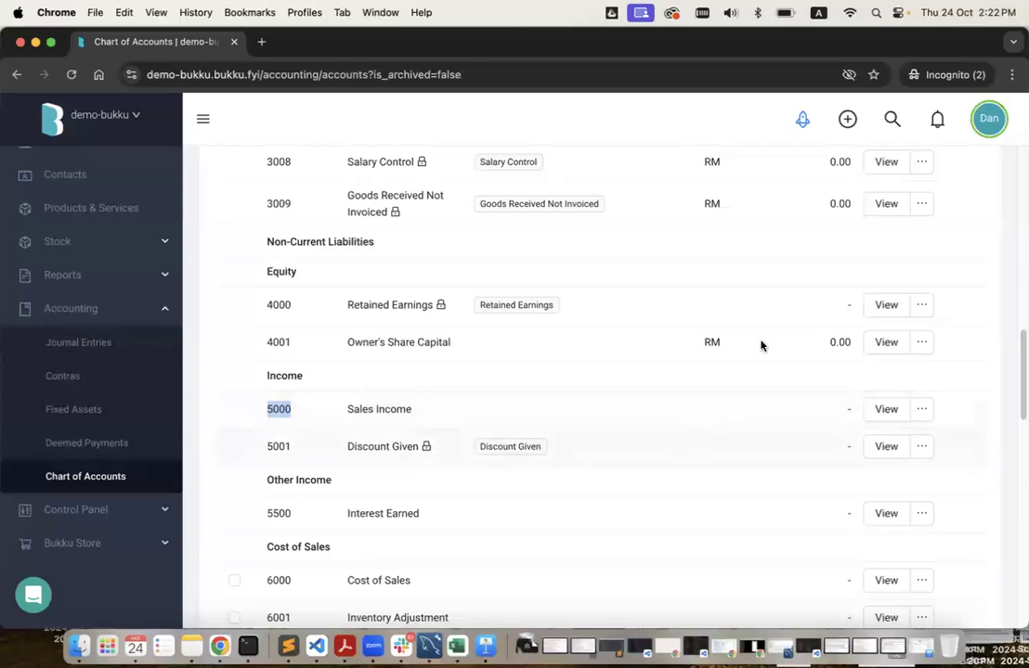
Start Import Accounts from the Chart of Accounts ⋯ menu and bring up the file chooser.
scroll(760, 345, up, 15)
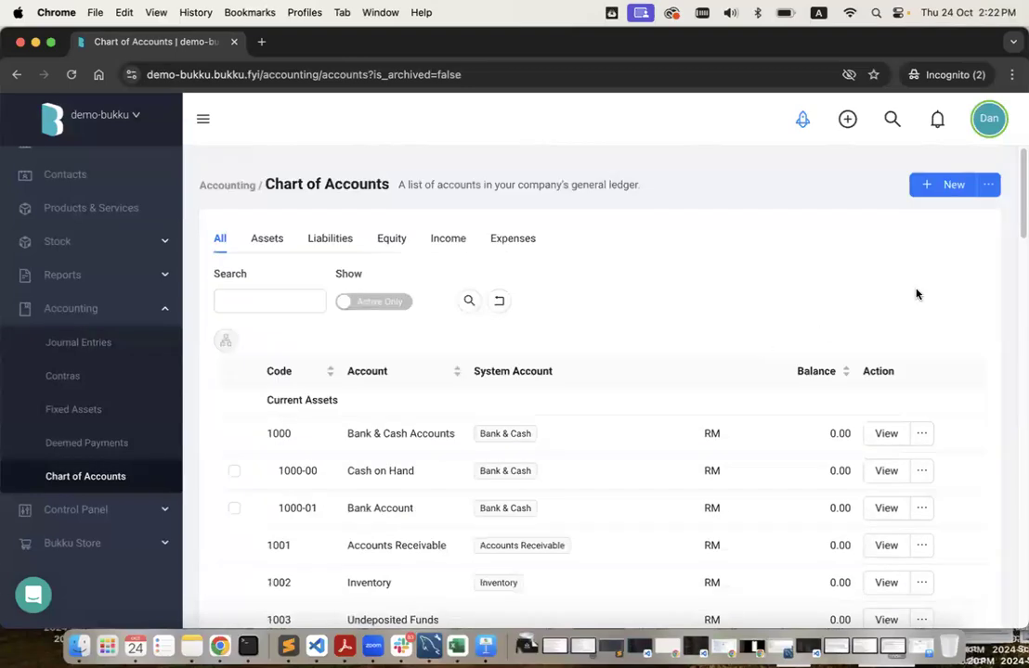
click(988, 185)
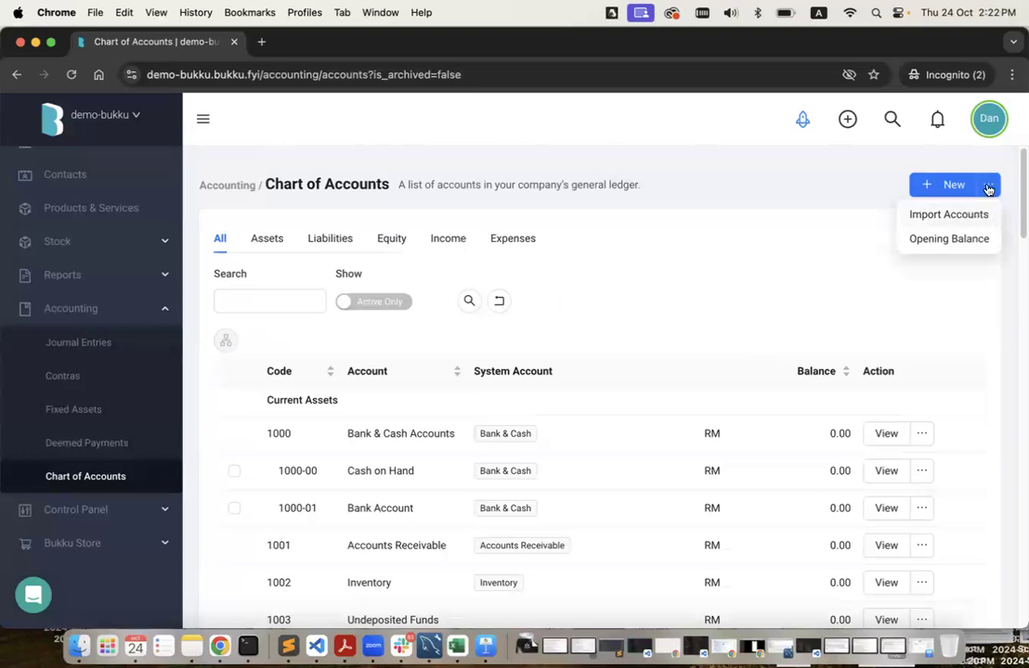
click(950, 219)
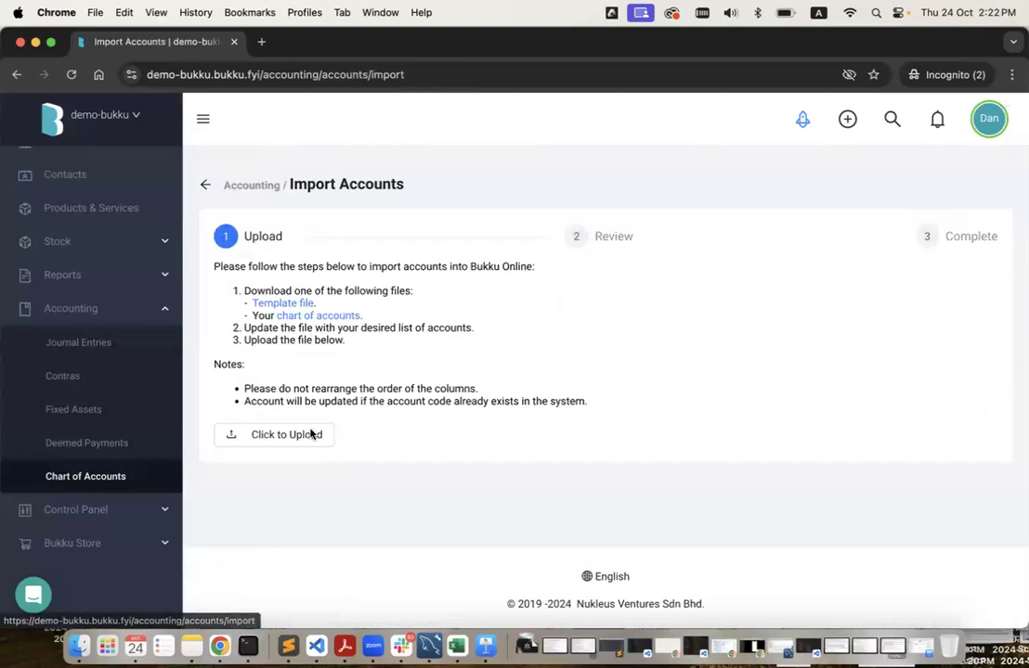
click(298, 443)
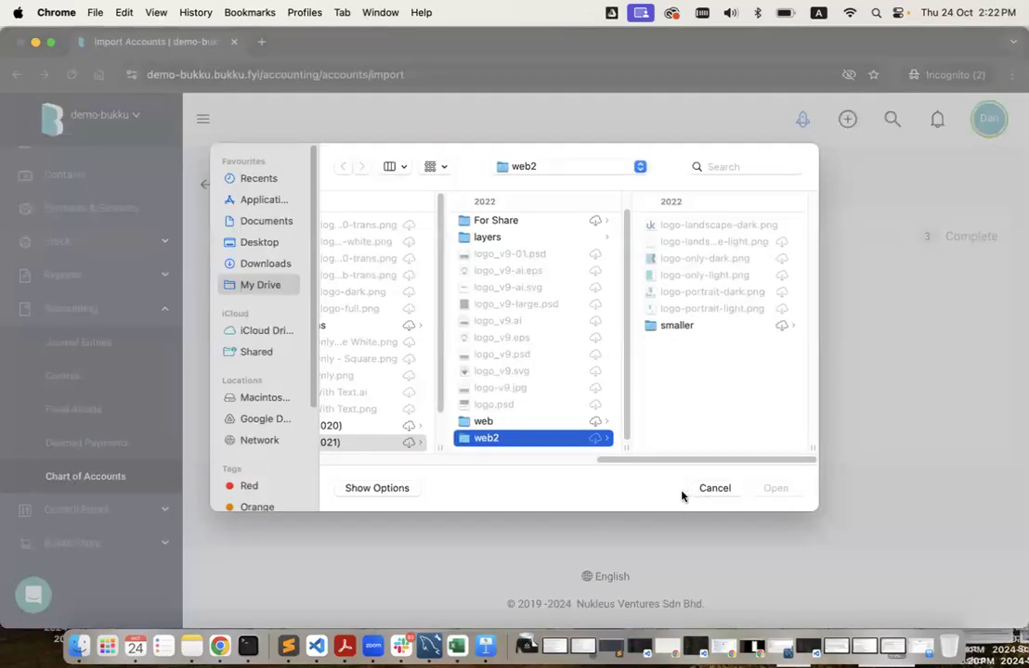
Drag 20240403 - Chart of Accounts.xlsx from Finder onto the import upload area.
click(713, 488)
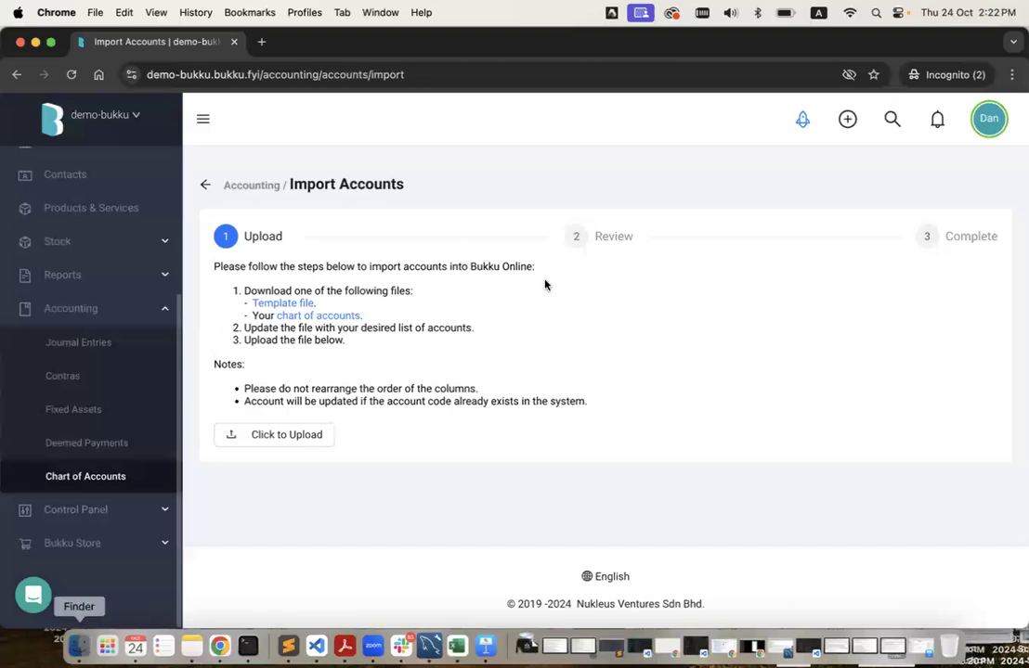
click(79, 646)
drag(401, 247, 636, 268)
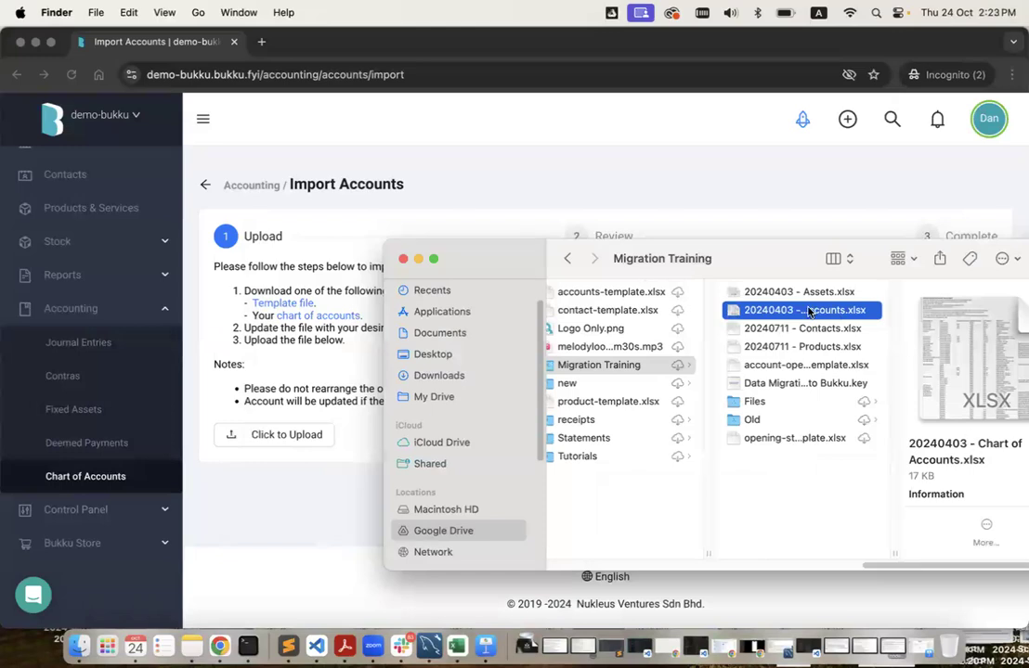
drag(808, 312, 298, 434)
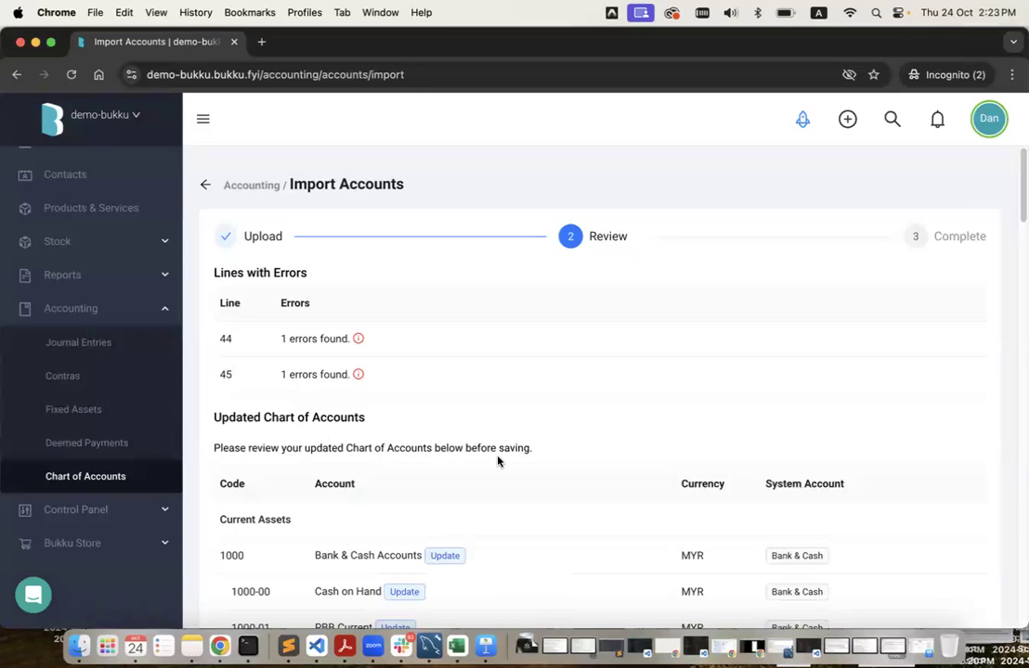
scroll(496, 461, down, 9)
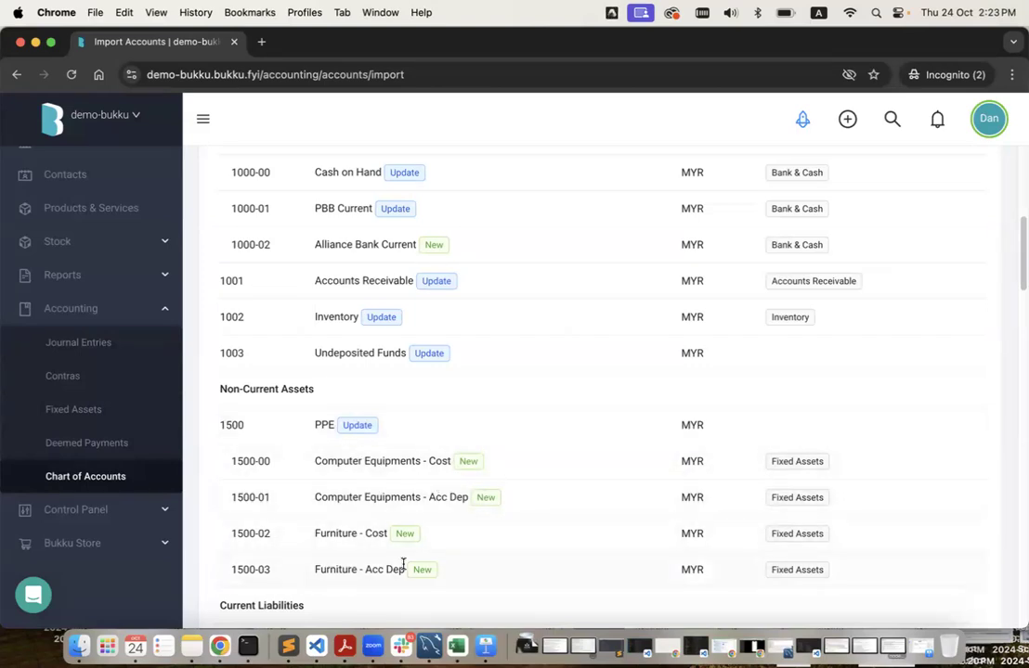
scroll(443, 329, up, 2)
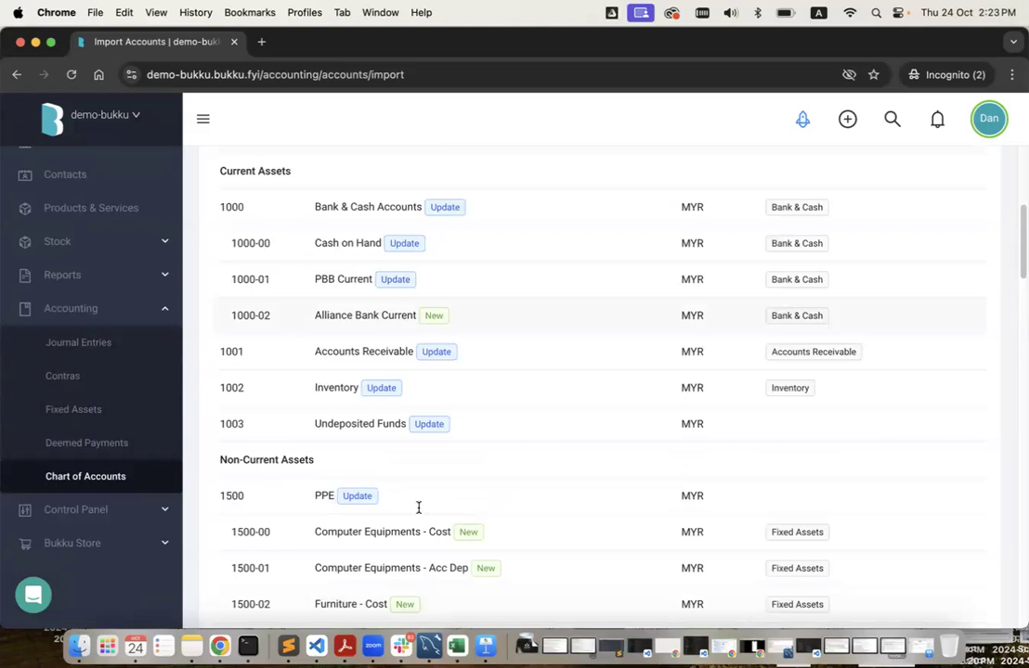
scroll(409, 520, down, 1)
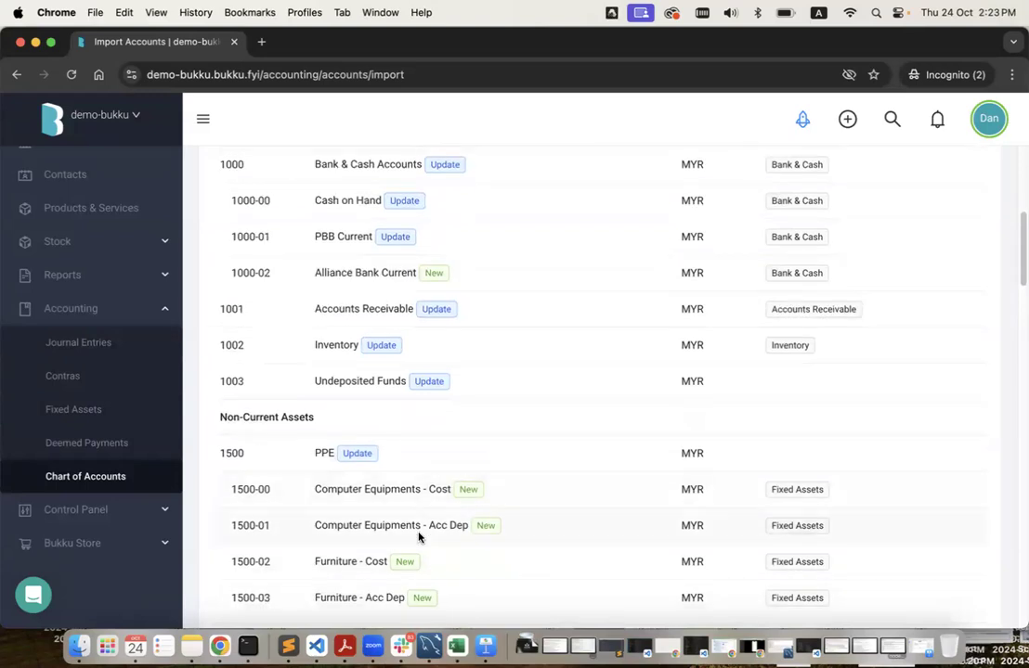
scroll(418, 536, down, 15)
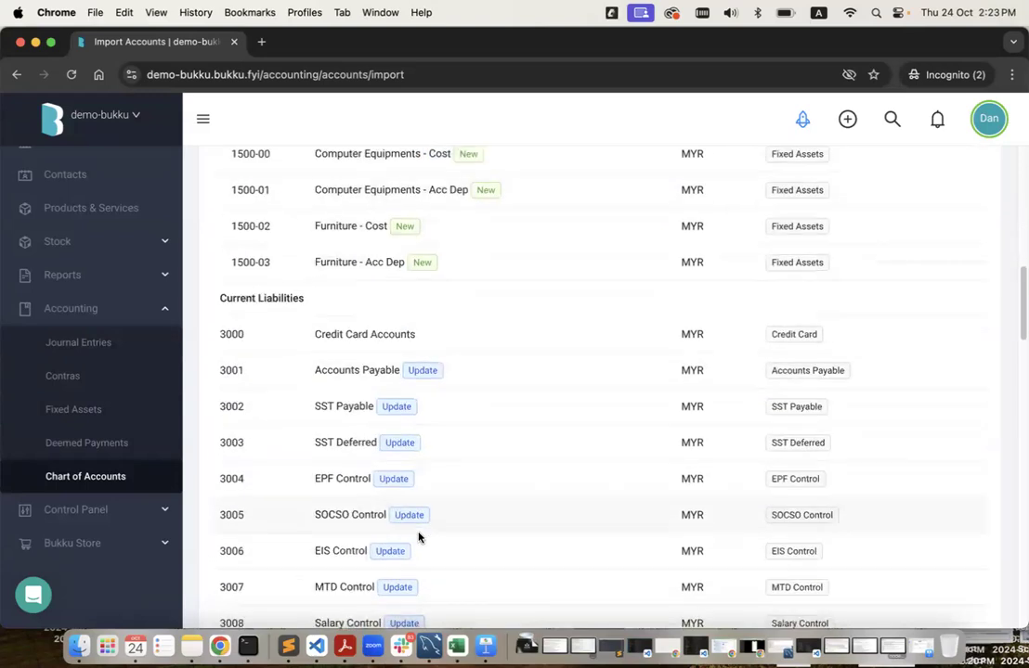
scroll(418, 536, down, 3)
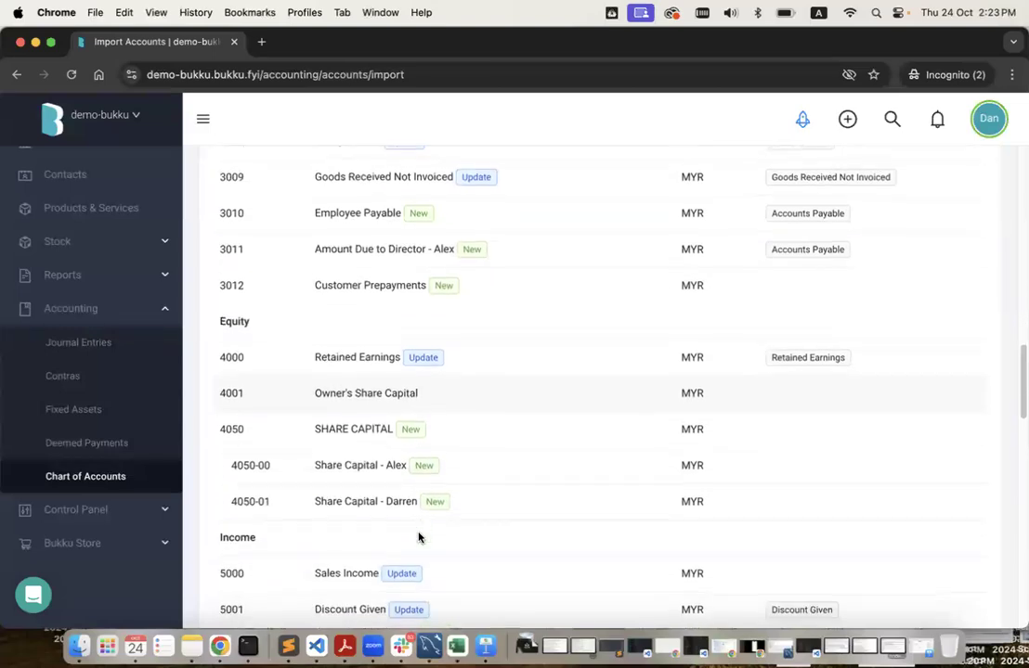
triple_click(369, 425)
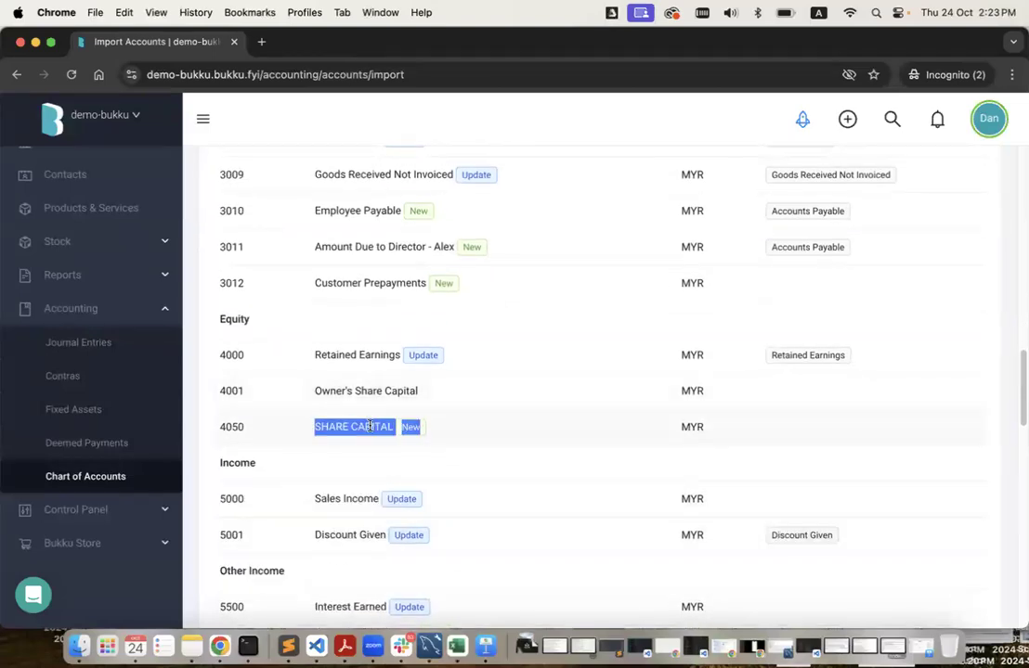
click(350, 377)
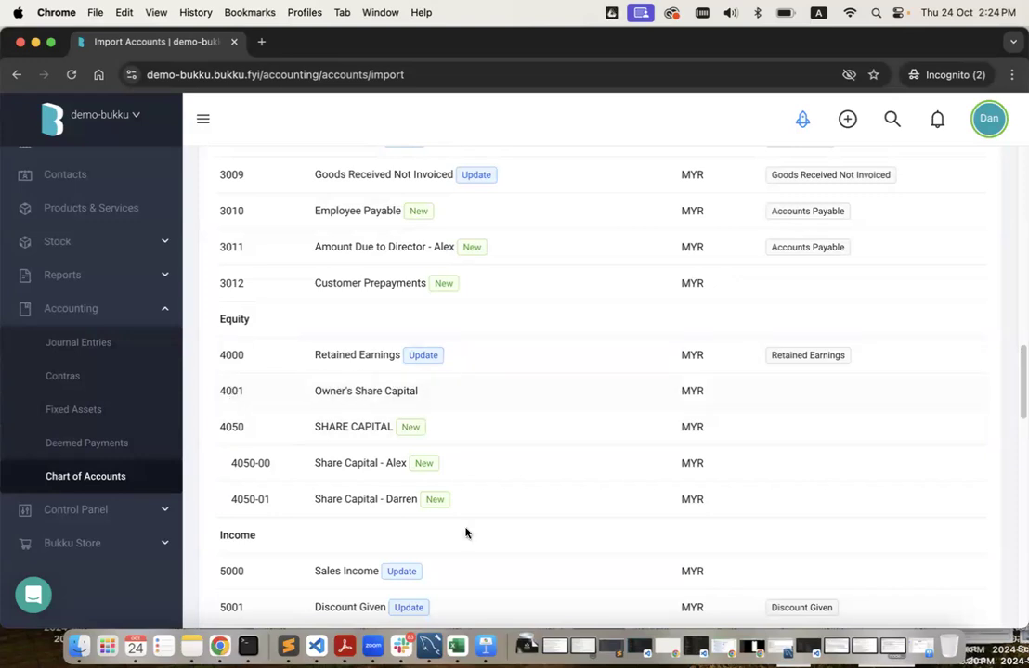
scroll(466, 531, down, 2)
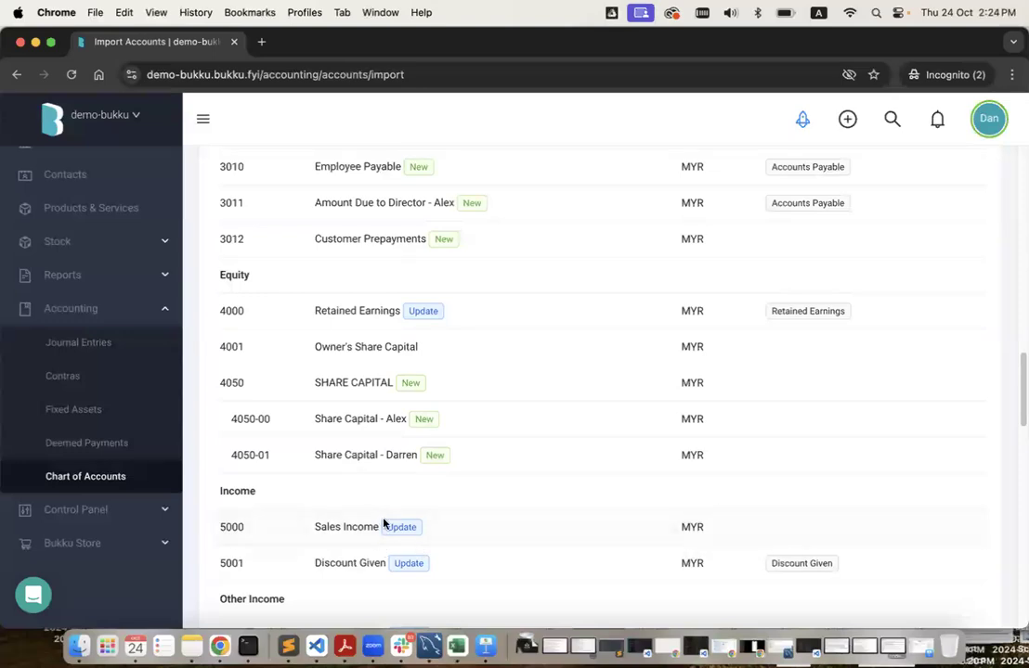
scroll(362, 510, up, 15)
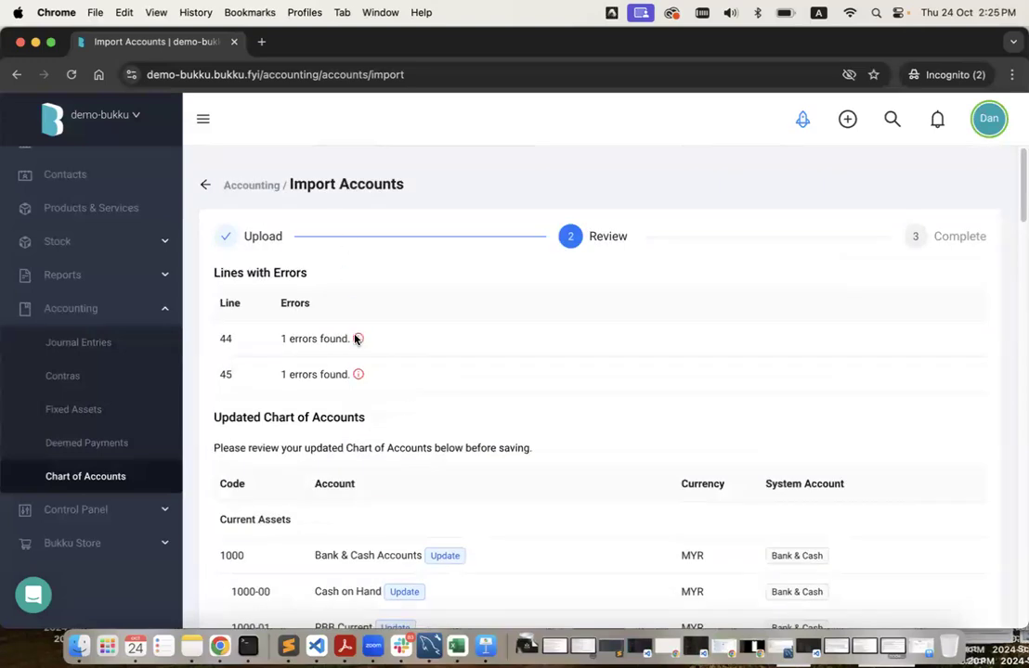
mouse_move(322, 351)
right_click(455, 645)
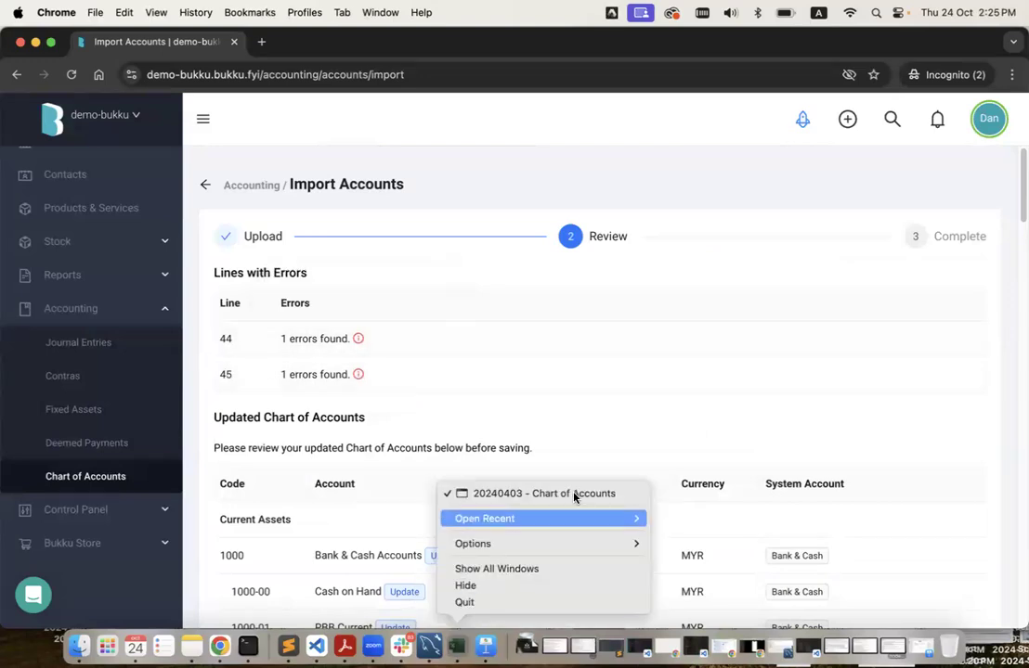
click(502, 427)
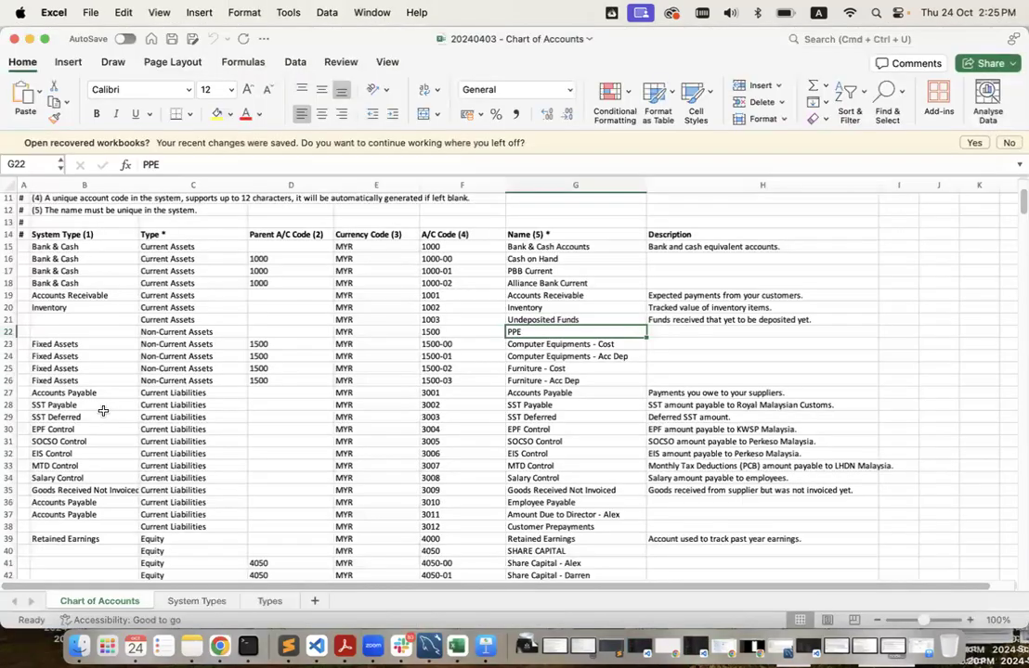
scroll(101, 408, down, 8)
drag(9, 410, 9, 424)
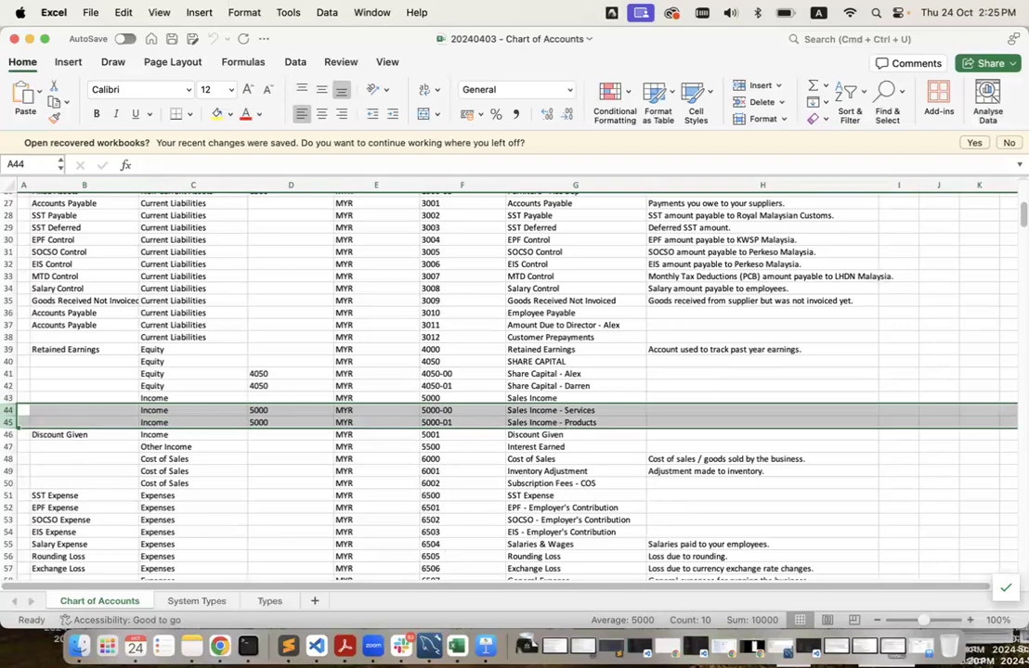
click(220, 646)
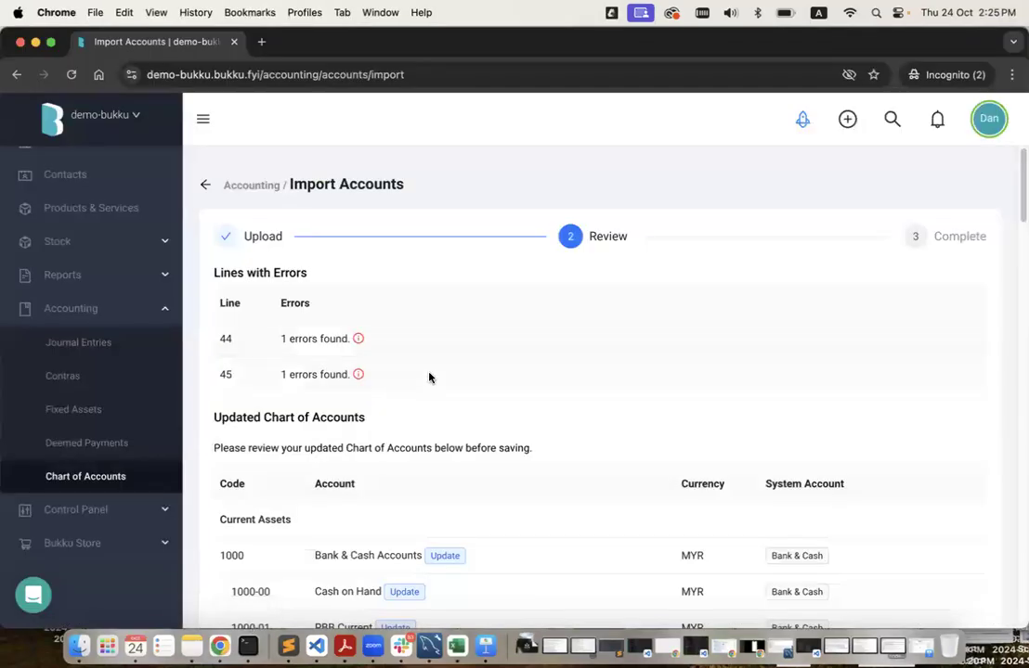
mouse_move(358, 376)
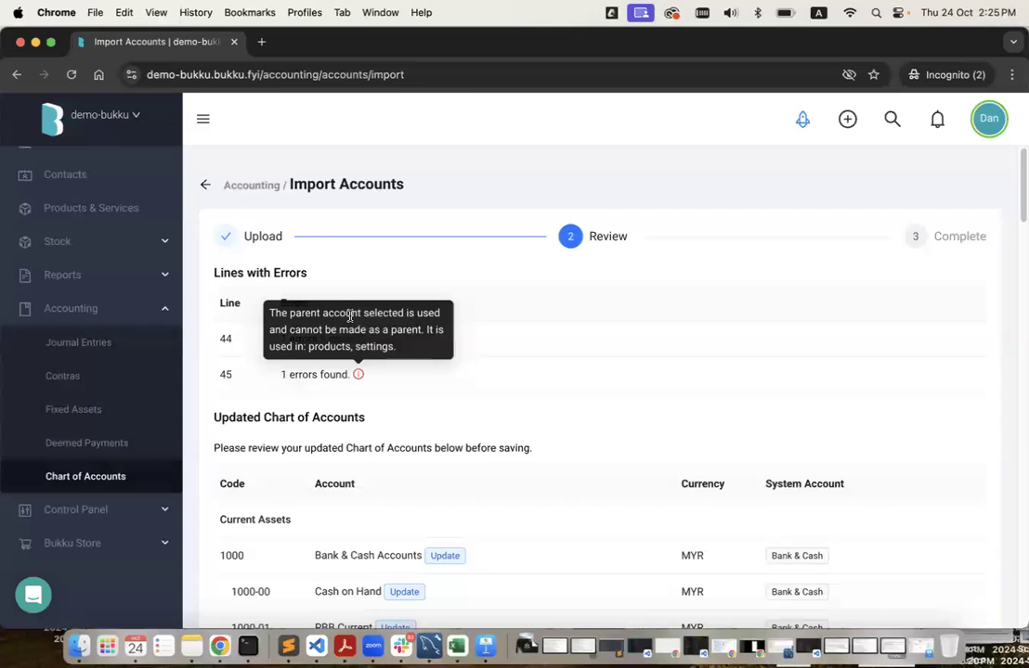
scroll(471, 509, down, 10)
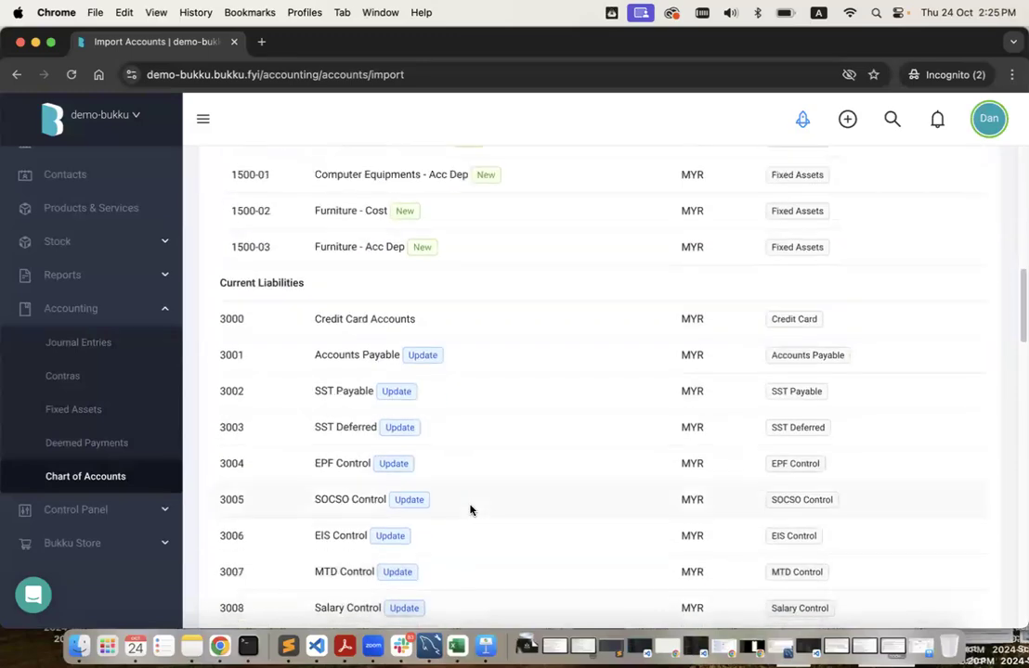
scroll(471, 510, down, 5)
scroll(470, 509, down, 5)
triple_click(350, 341)
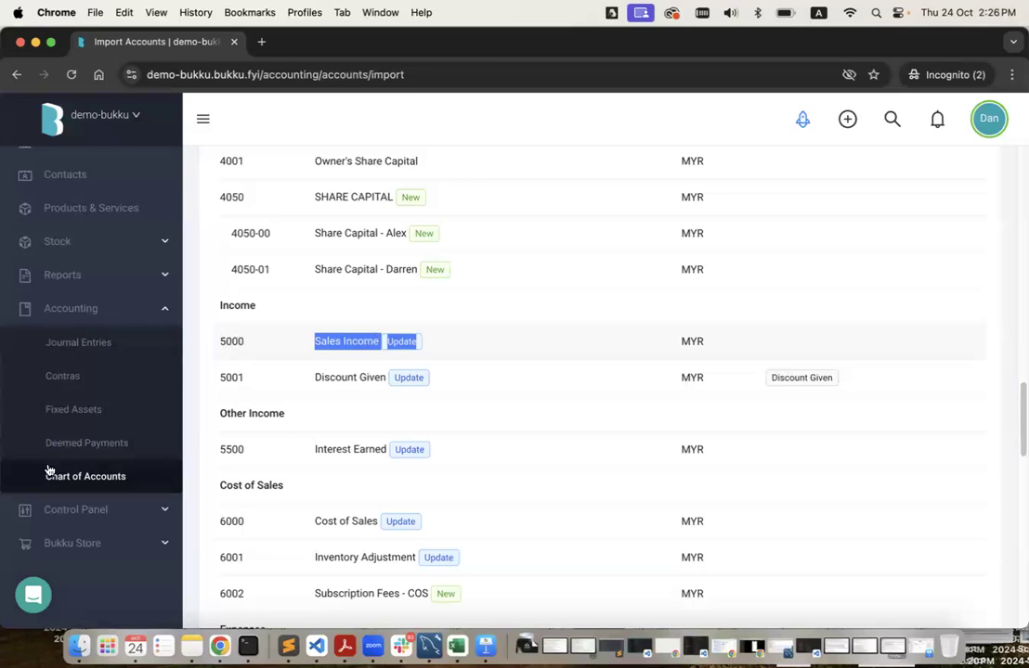
scroll(115, 442, up, 2)
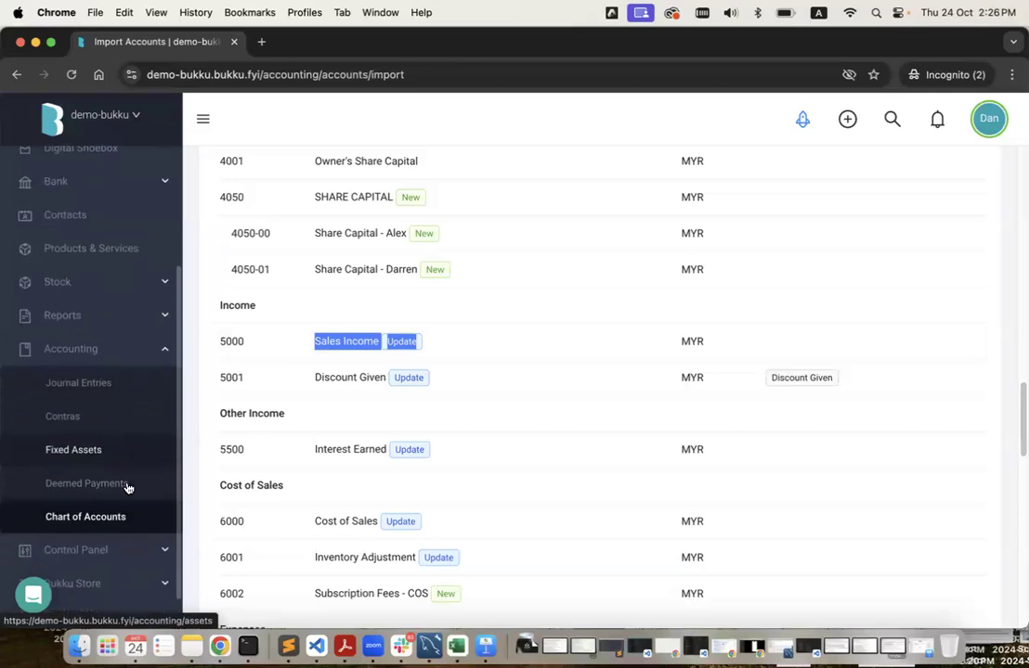
Find the Sales Income account in the Chart of Accounts with a page search for 'sales income'.
click(129, 515)
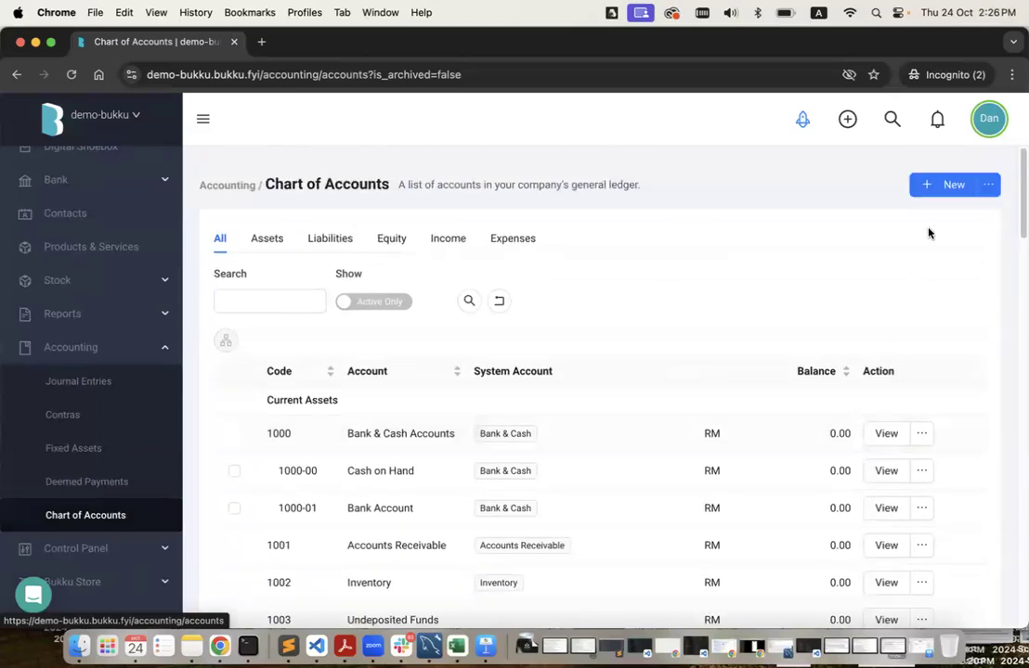
scroll(420, 409, down, 8)
key(super+f)
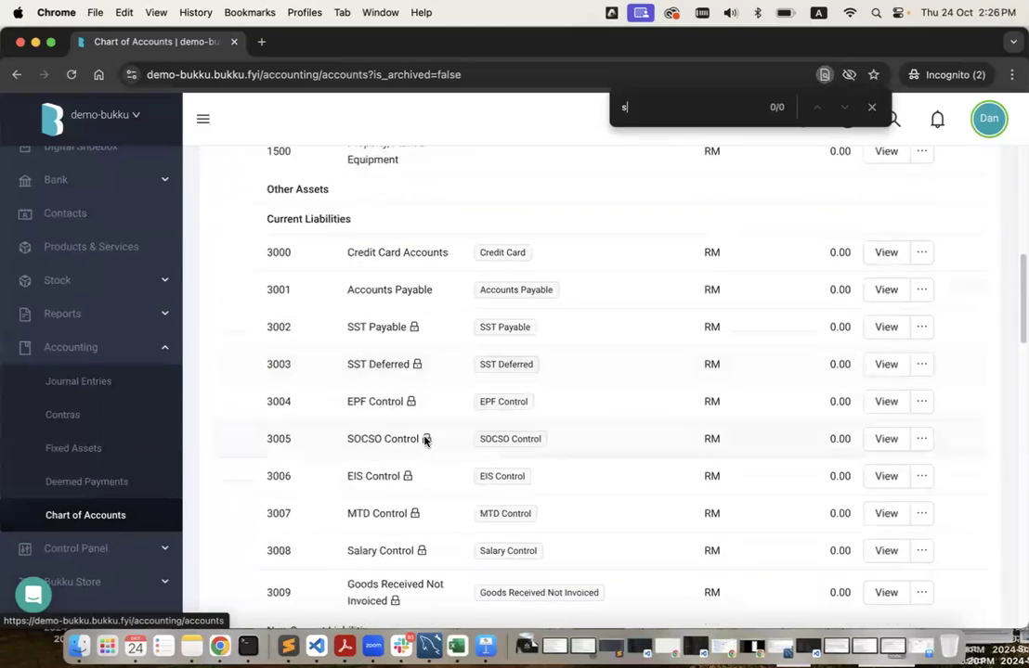
text(sales income)
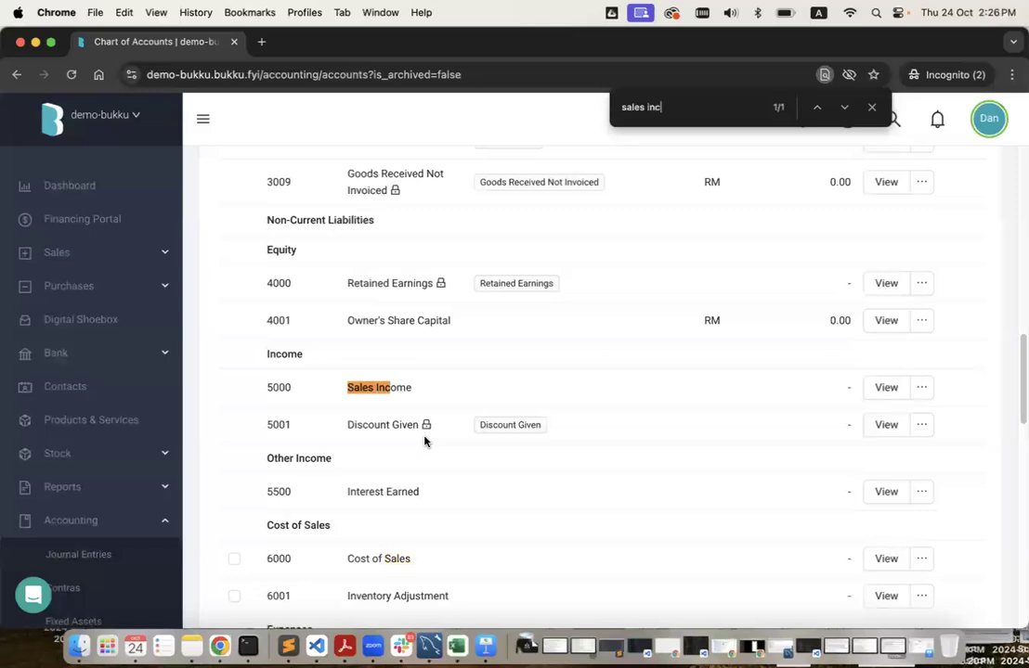
Save it as 5000A Sales Income (Old) and reopen Import Accounts.
click(885, 387)
text(A)
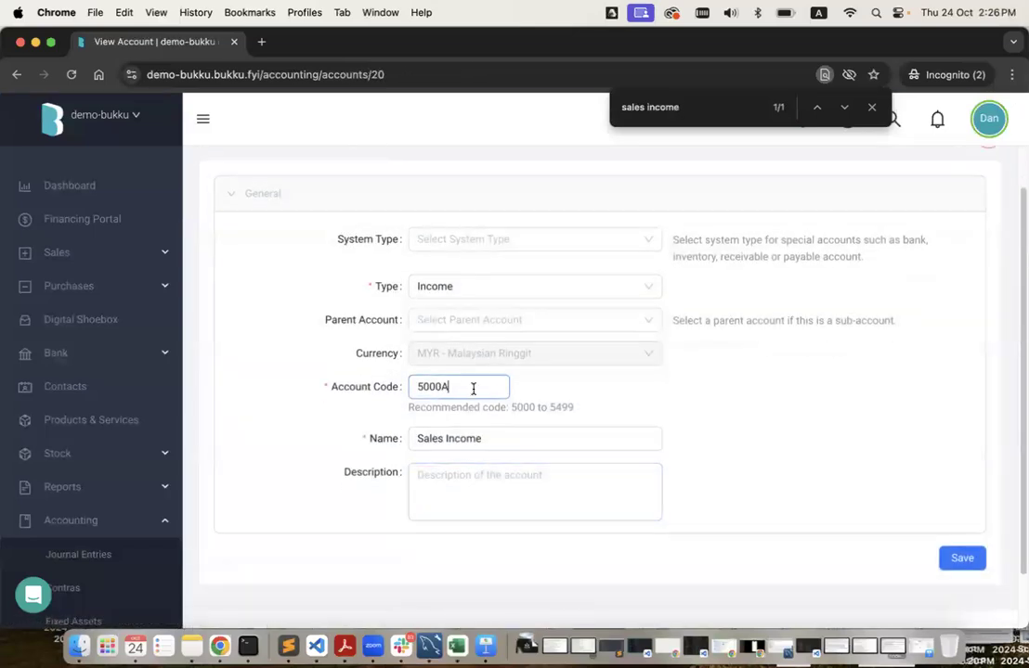
click(504, 431)
text((Old))
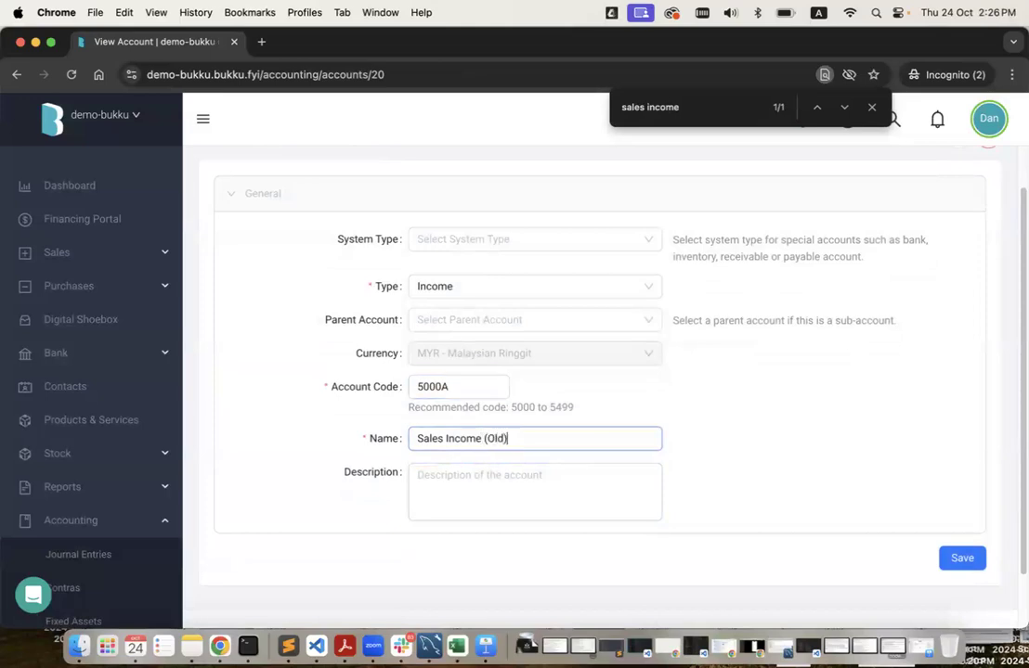
click(958, 558)
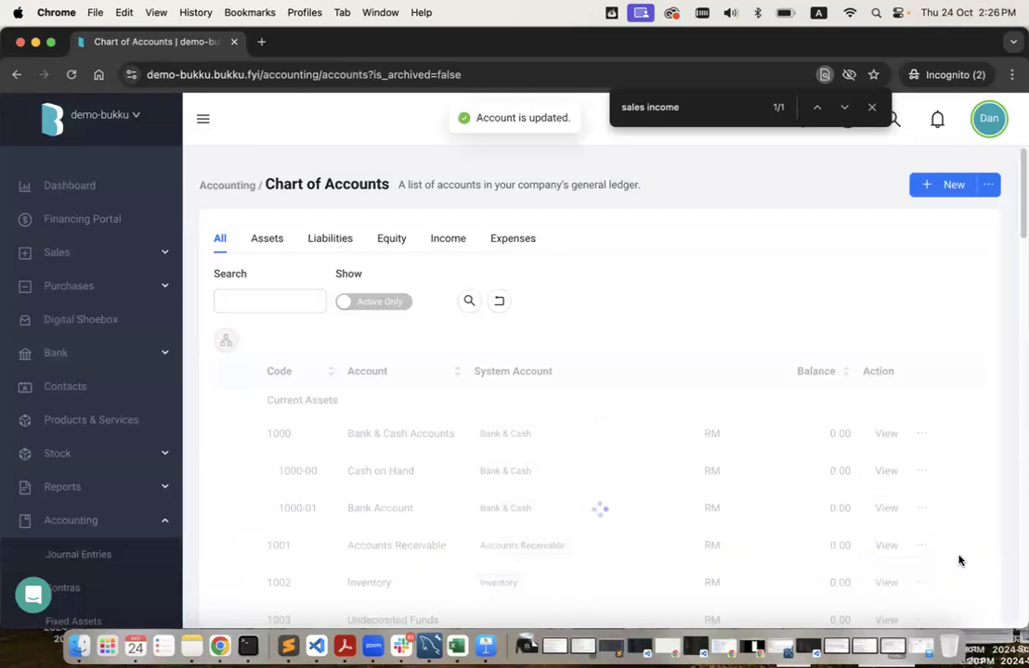
click(988, 185)
click(977, 217)
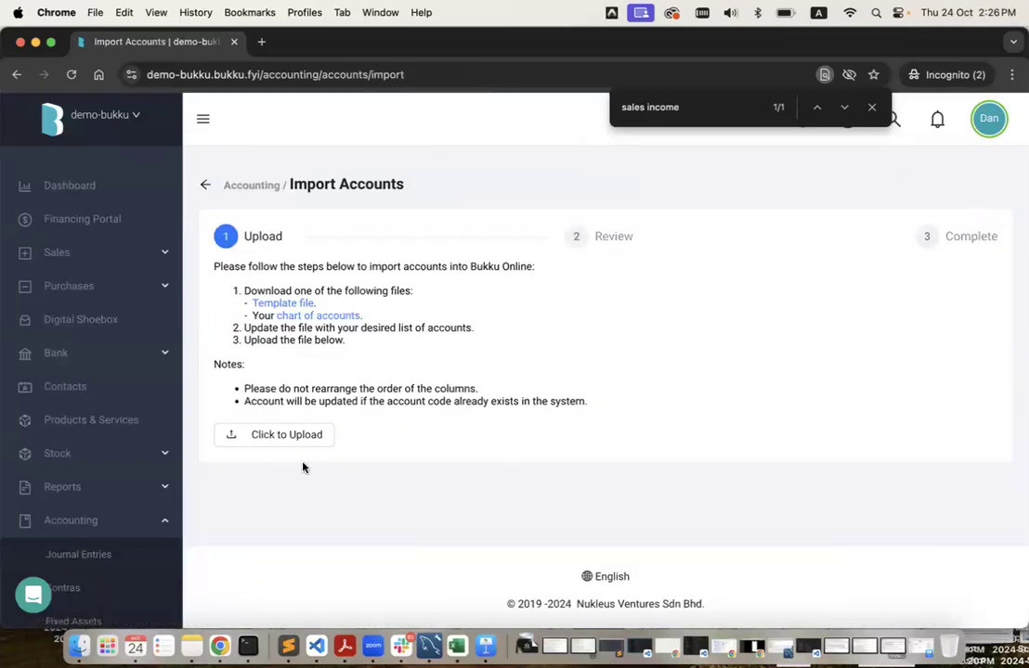
Upload the edited Chart of Accounts template from Finder to the import.
click(293, 442)
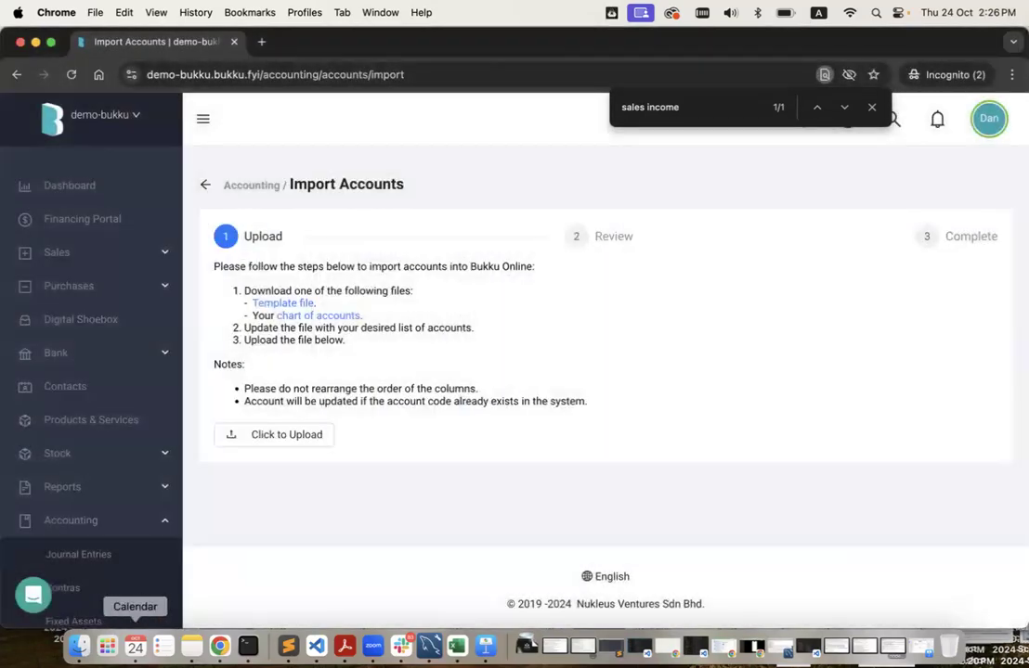
click(79, 647)
drag(803, 310, 279, 436)
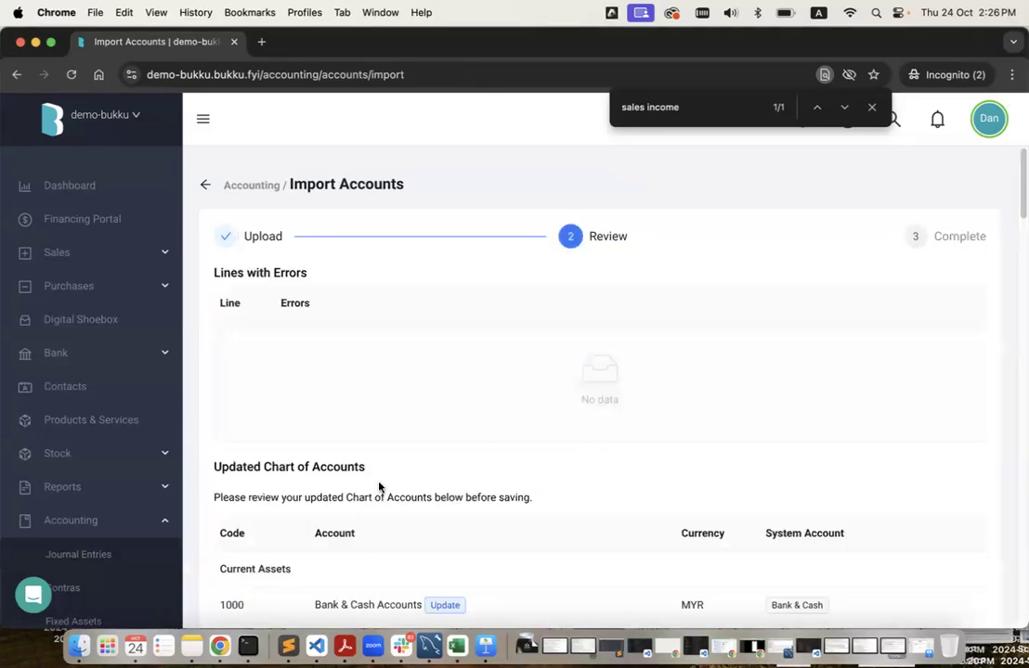
Review the error-free list and confirm the update, importing 18 accounts and updating 42.
scroll(489, 481, down, 15)
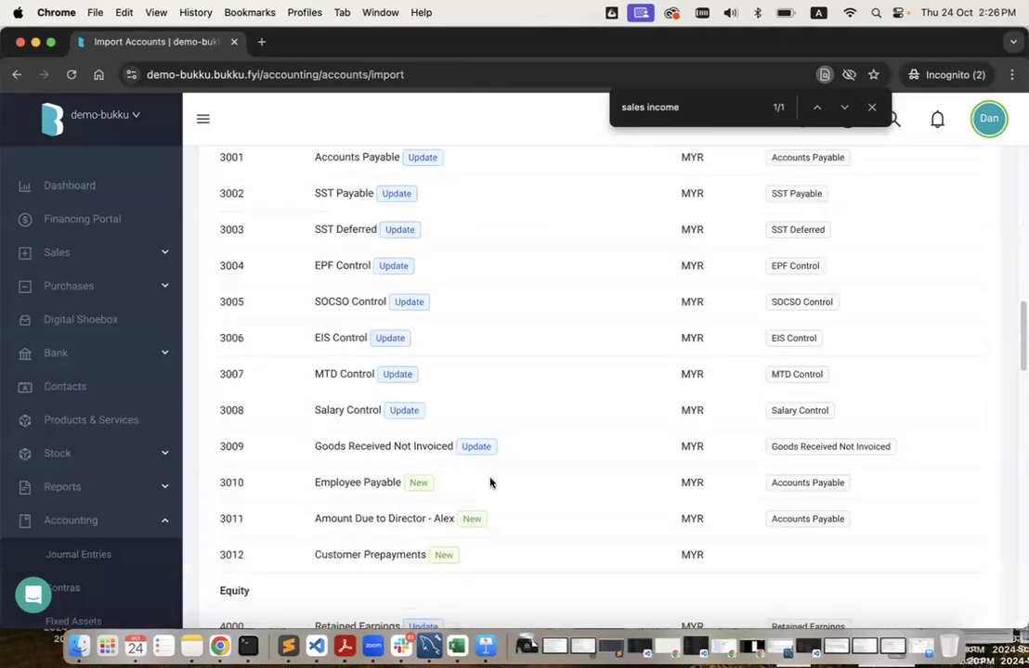
scroll(489, 482, down, 7)
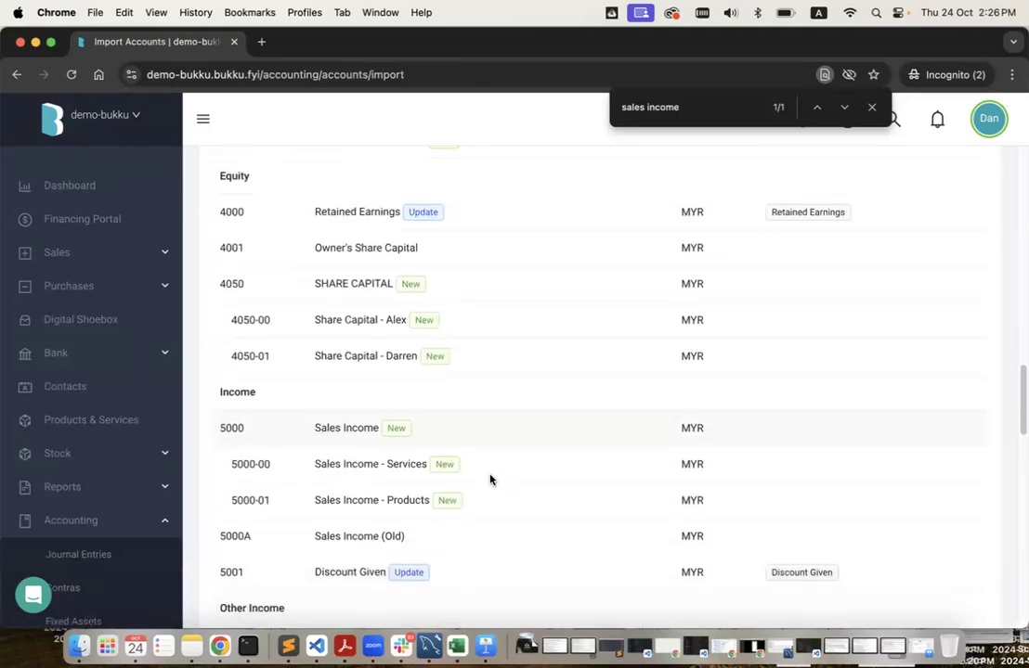
scroll(388, 557, down, 2)
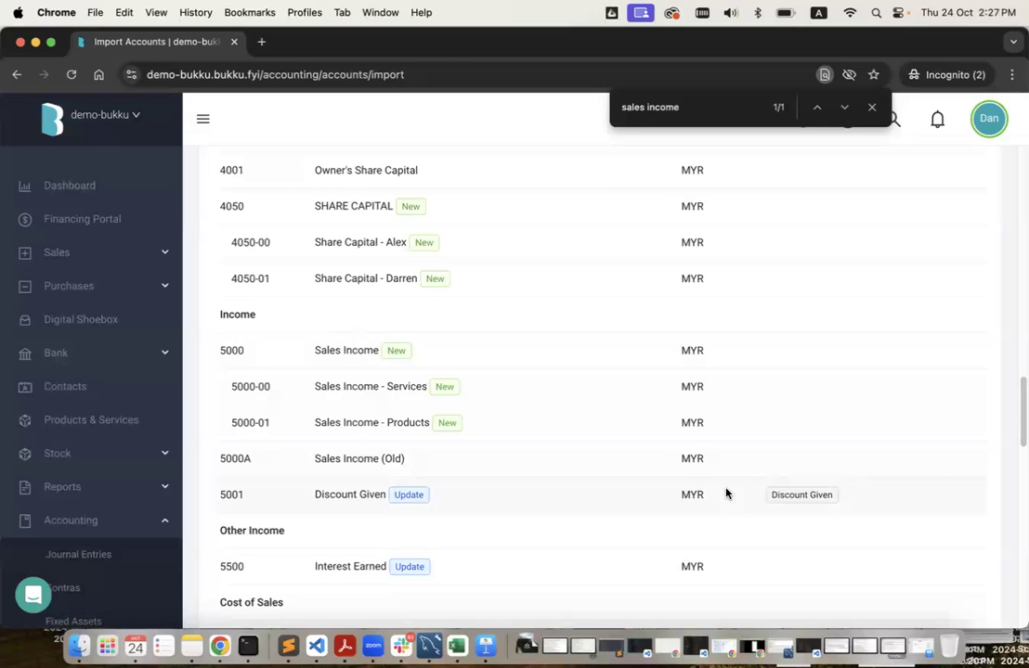
scroll(971, 507, down, 15)
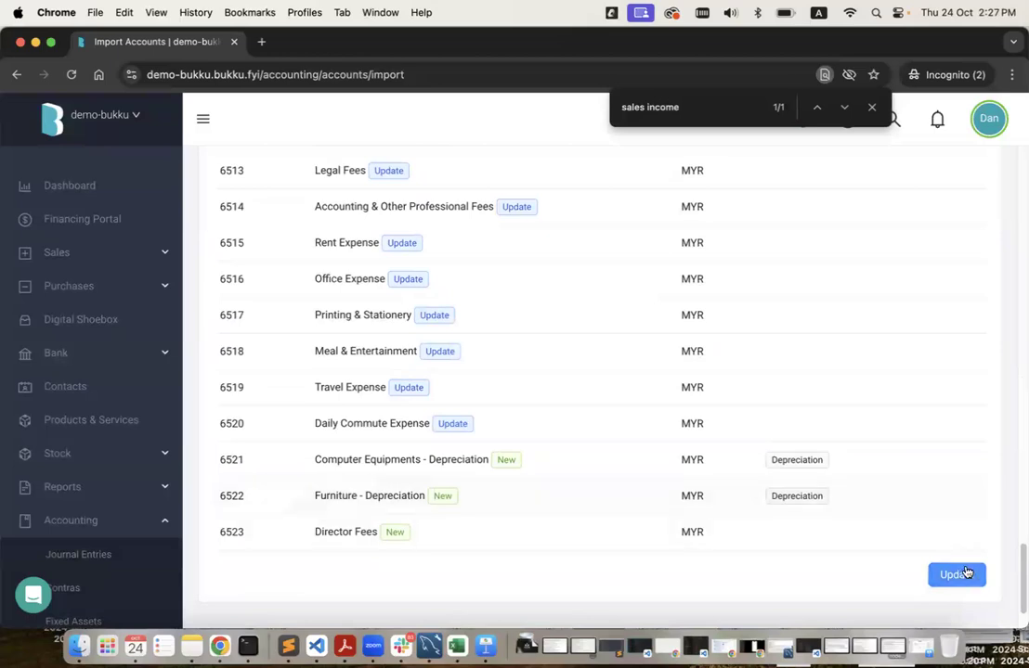
scroll(700, 333, up, 1)
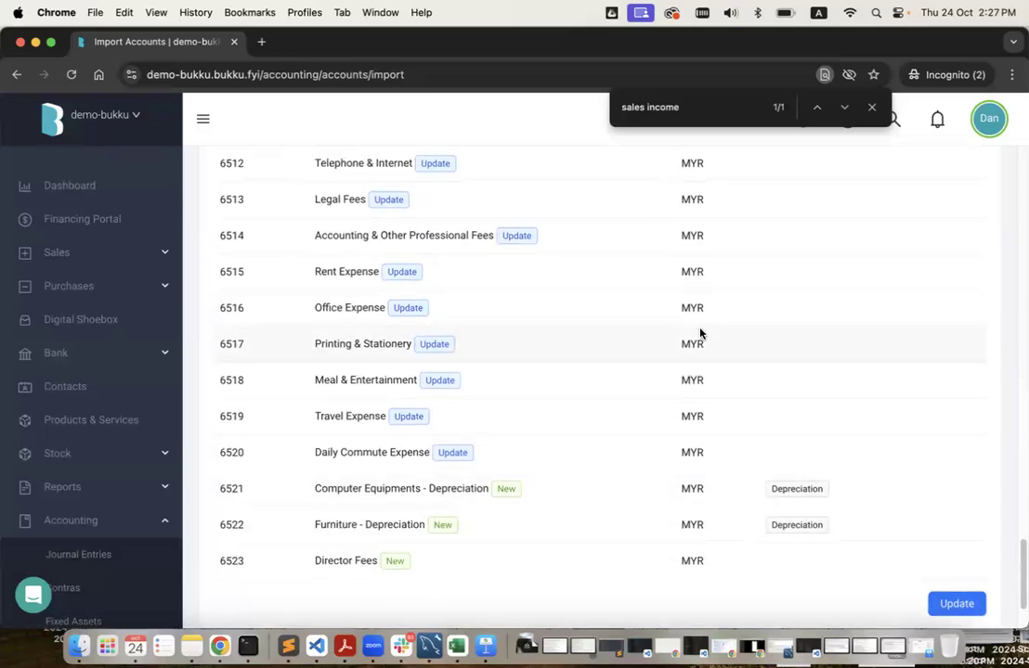
scroll(700, 334, down, 4)
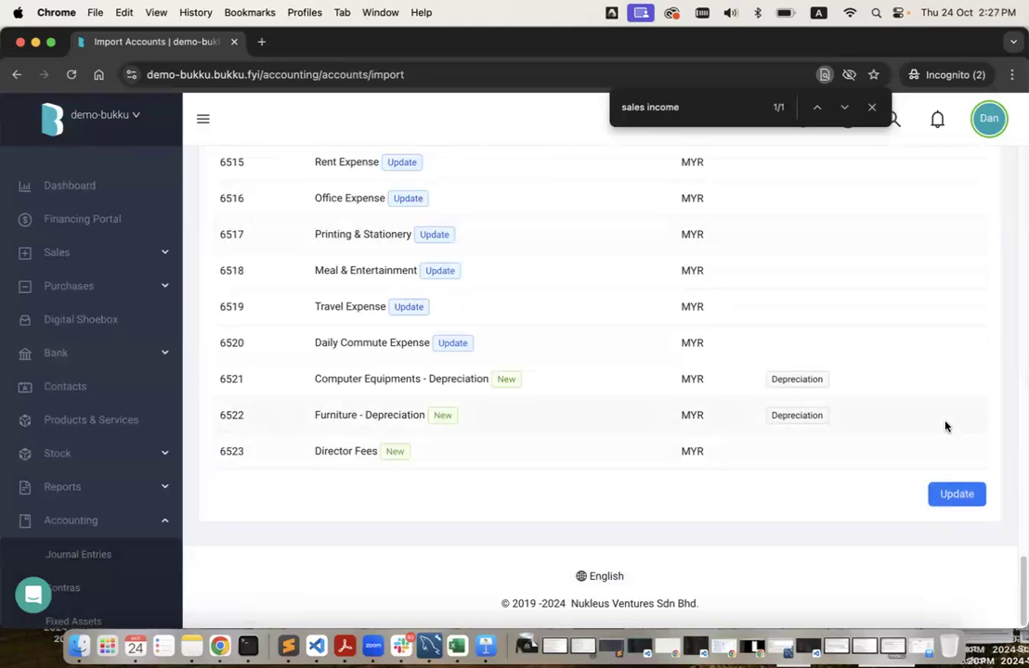
click(957, 494)
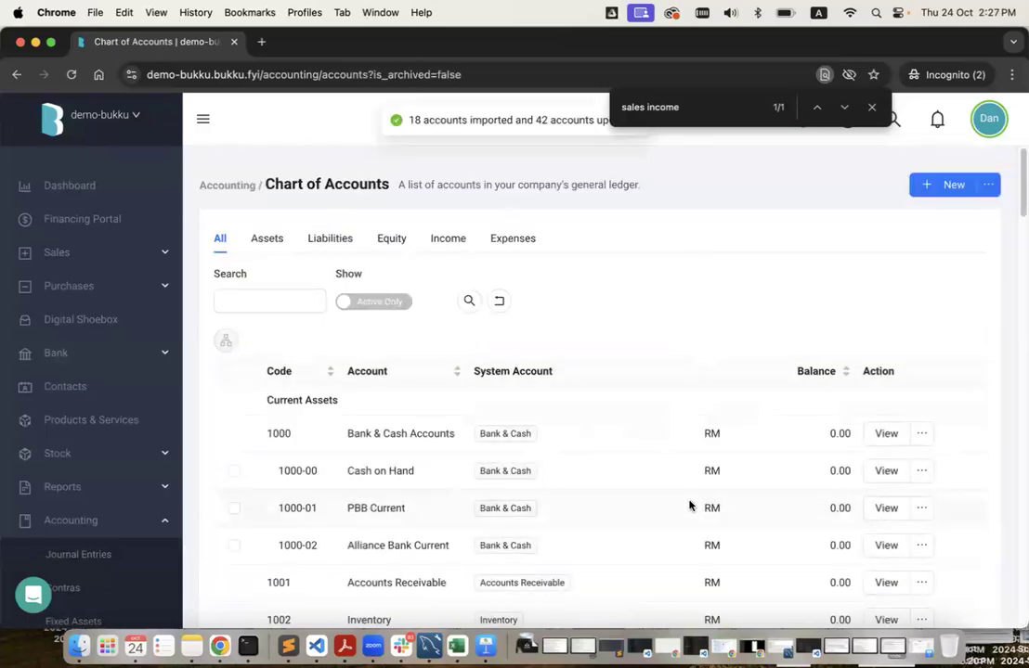
Scroll down to Equity and open the ⋯ menu on 4001 Owner's Share Capital.
scroll(689, 505, down, 2)
scroll(689, 505, down, 2)
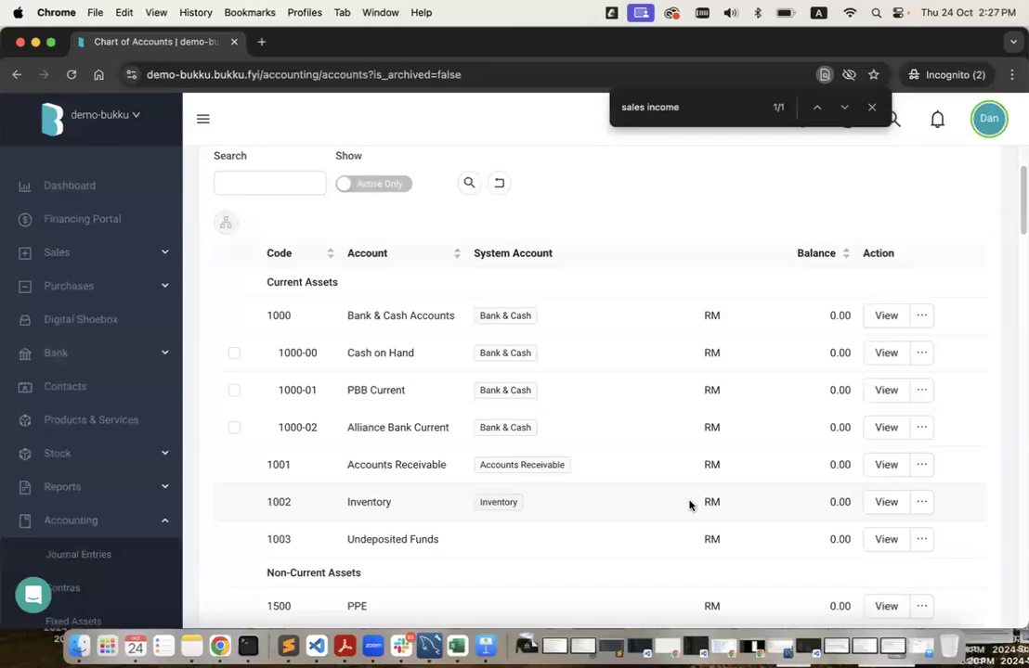
scroll(492, 479, down, 3)
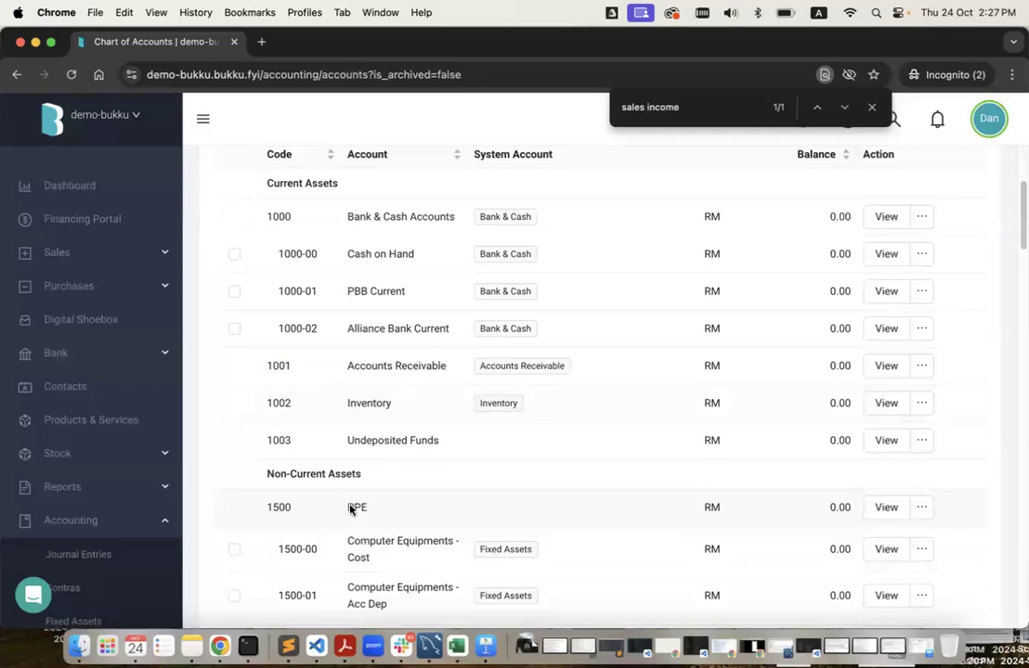
scroll(365, 509, down, 1)
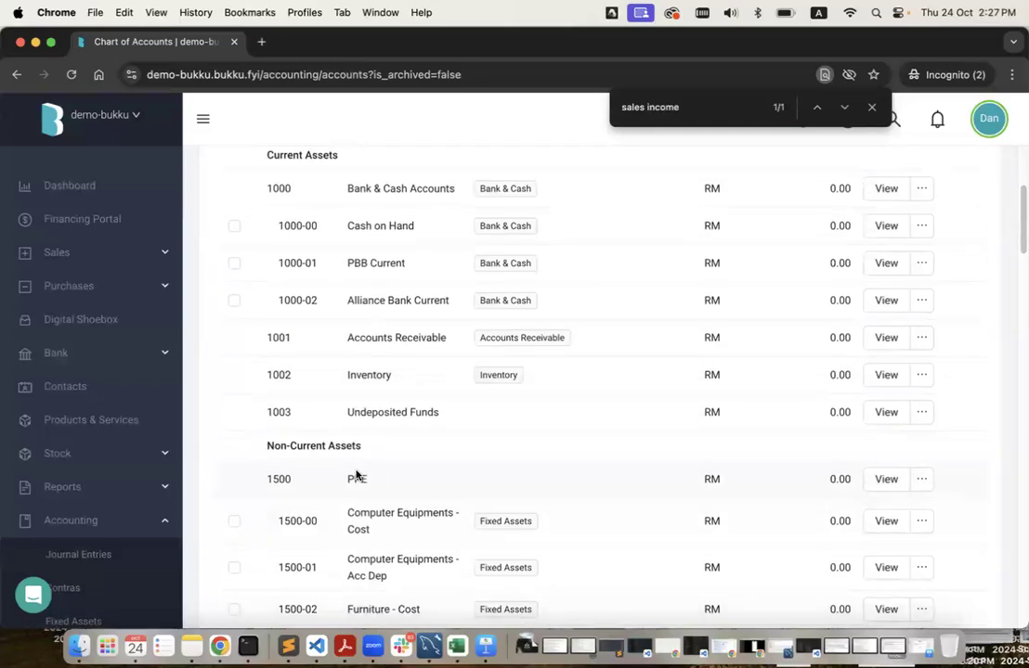
scroll(356, 475, down, 10)
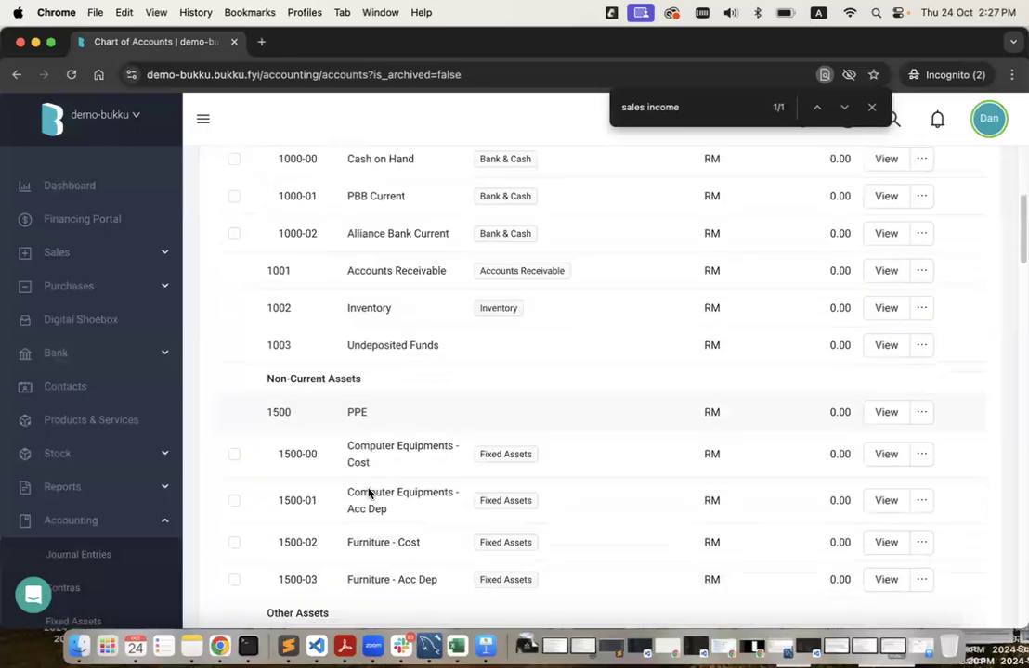
scroll(368, 482, up, 5)
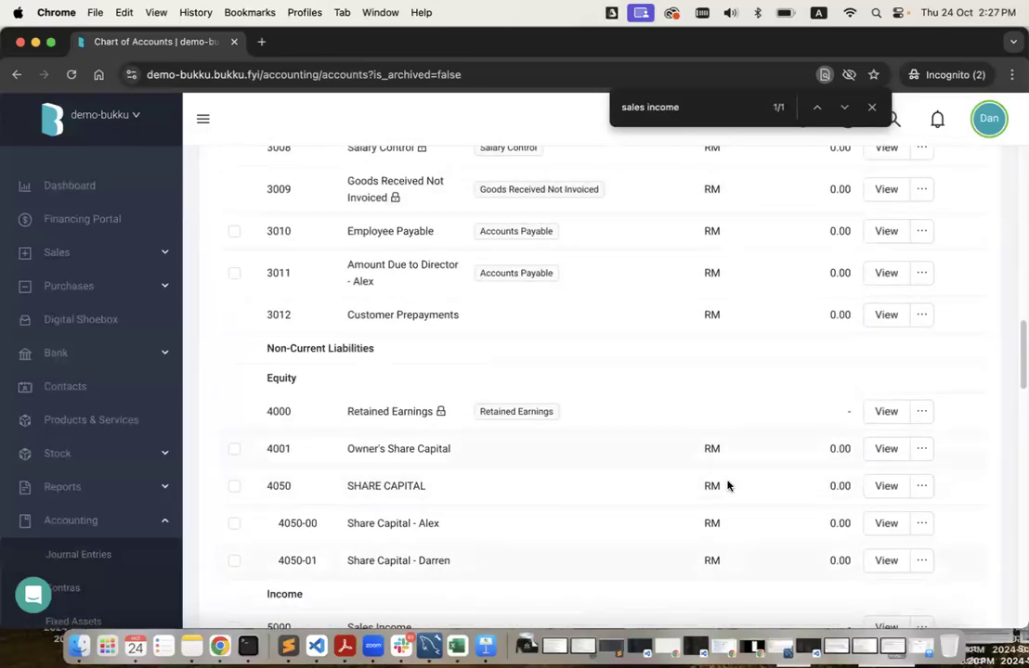
click(922, 448)
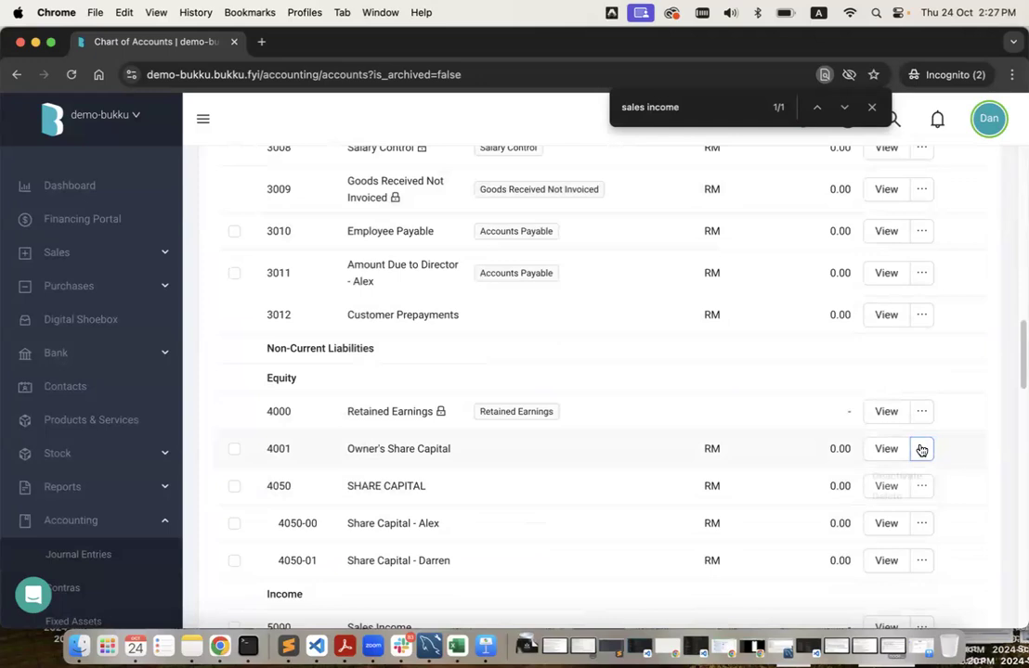
Delete account 4001 Owner's Share Capital and confirm the deletion.
click(893, 503)
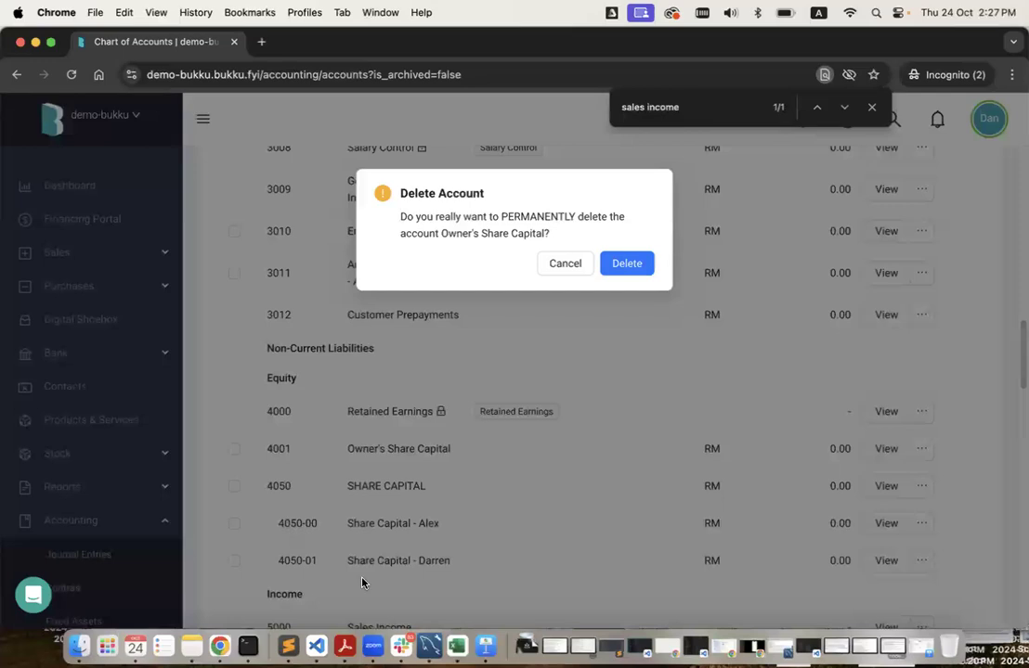
click(626, 267)
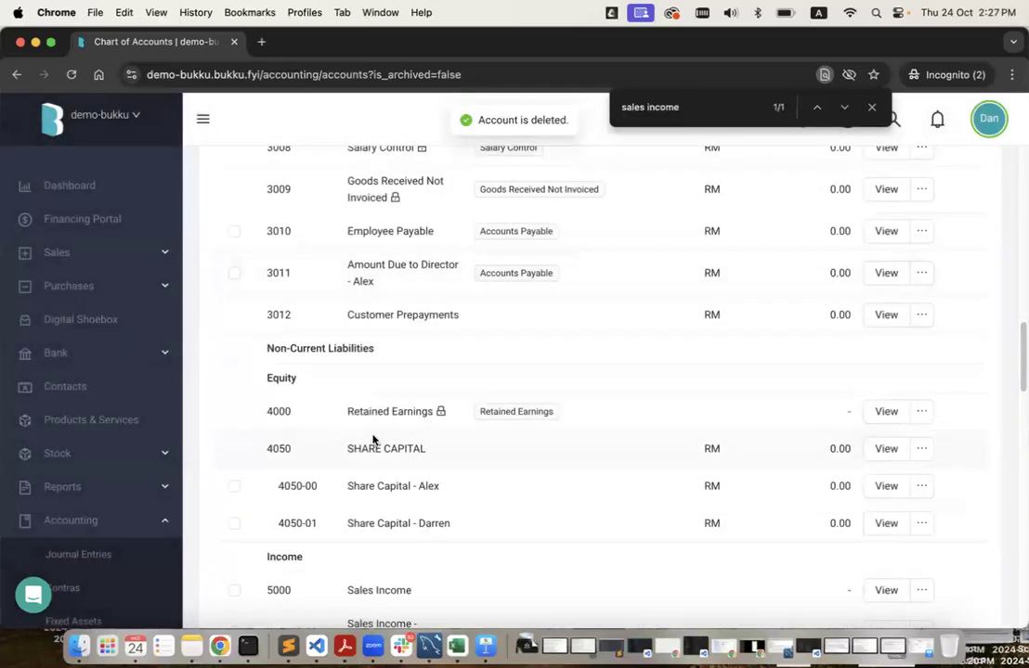
scroll(443, 480, down, 5)
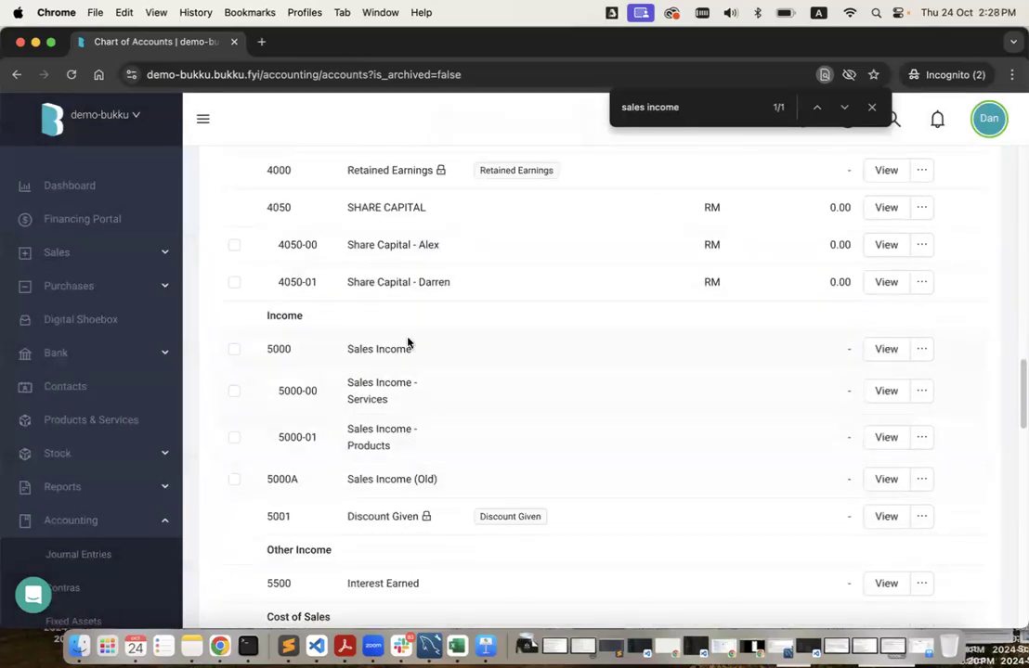
Try deleting 5000A Sales Income (Old), which fails because the account is in use.
triple_click(395, 478)
click(919, 480)
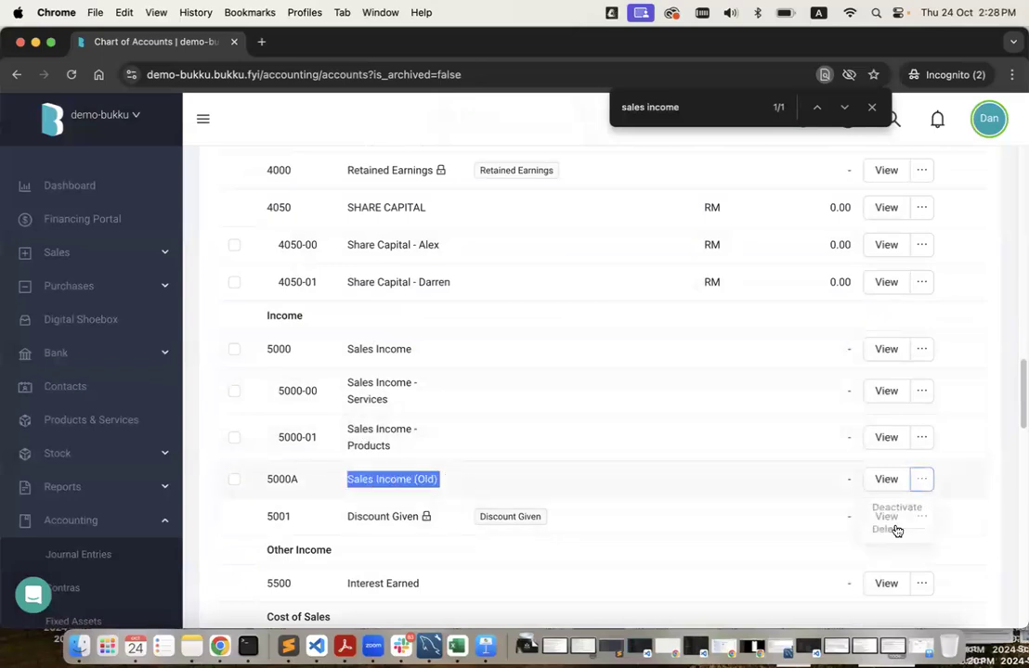
click(893, 532)
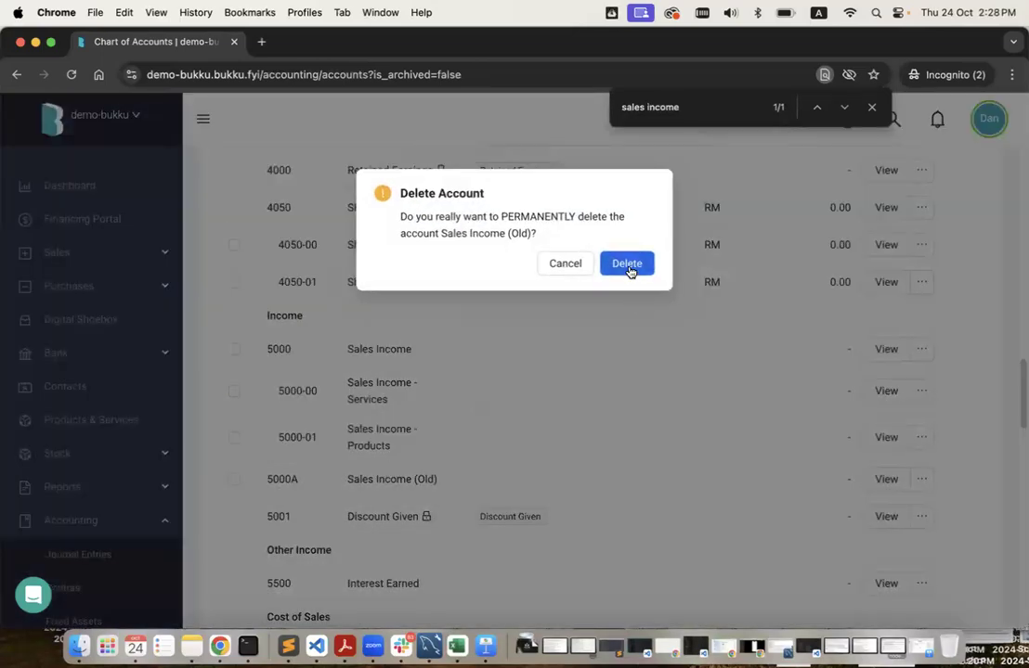
click(629, 267)
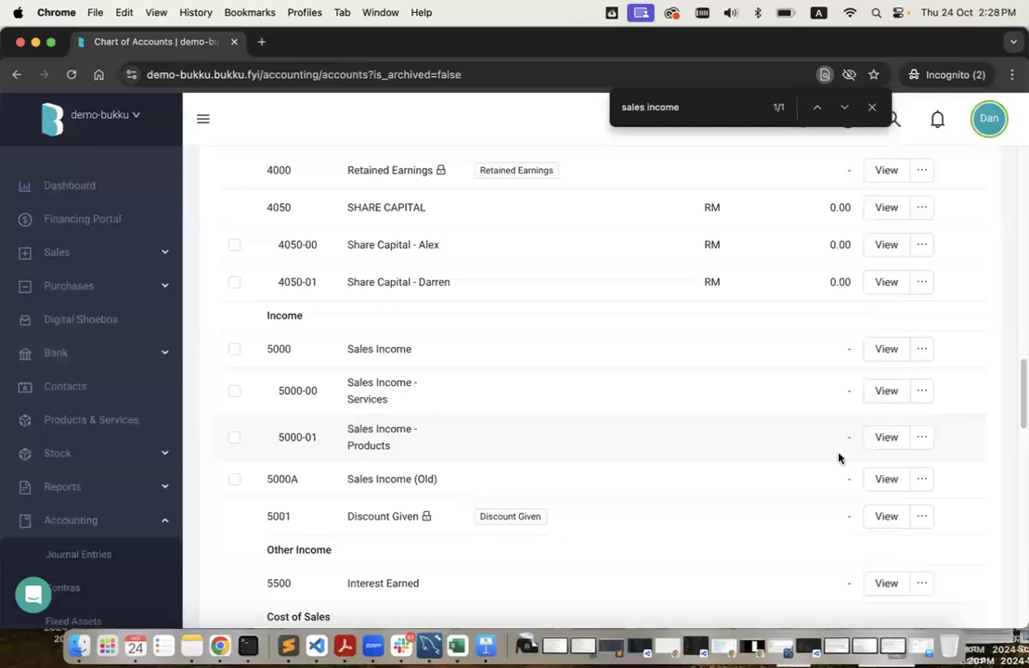
Deactivate 5000A Sales Income (Old) instead and close the page search bar.
click(921, 479)
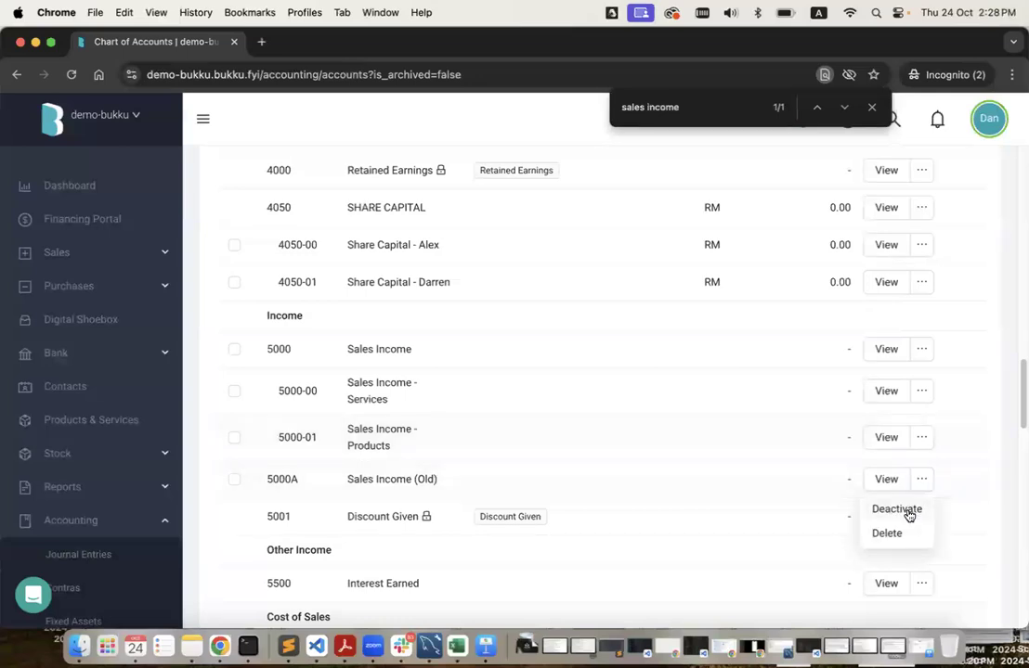
click(908, 513)
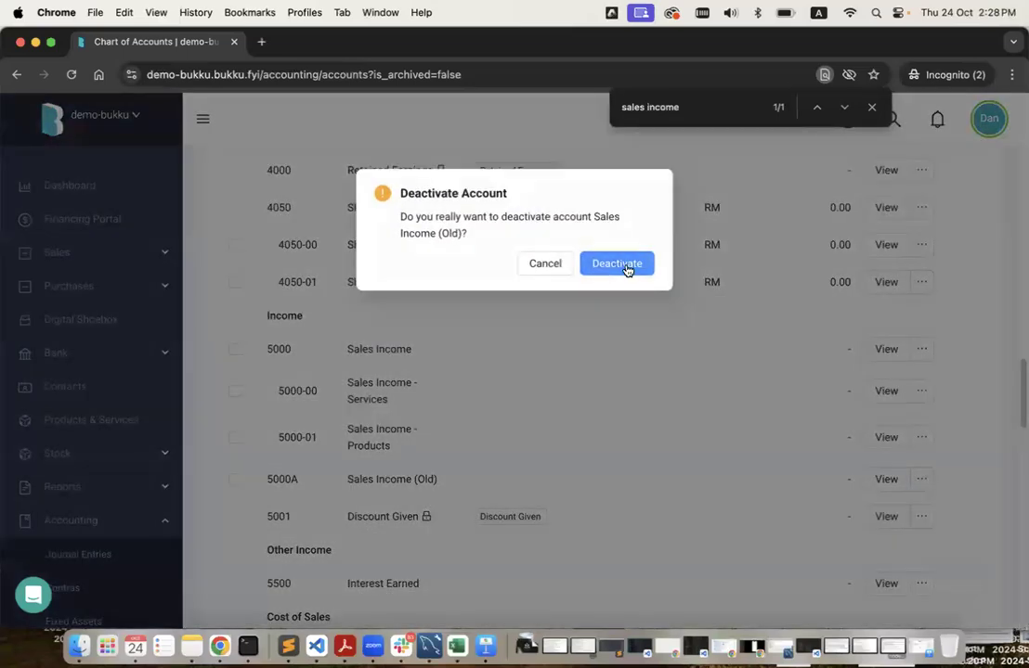
click(625, 268)
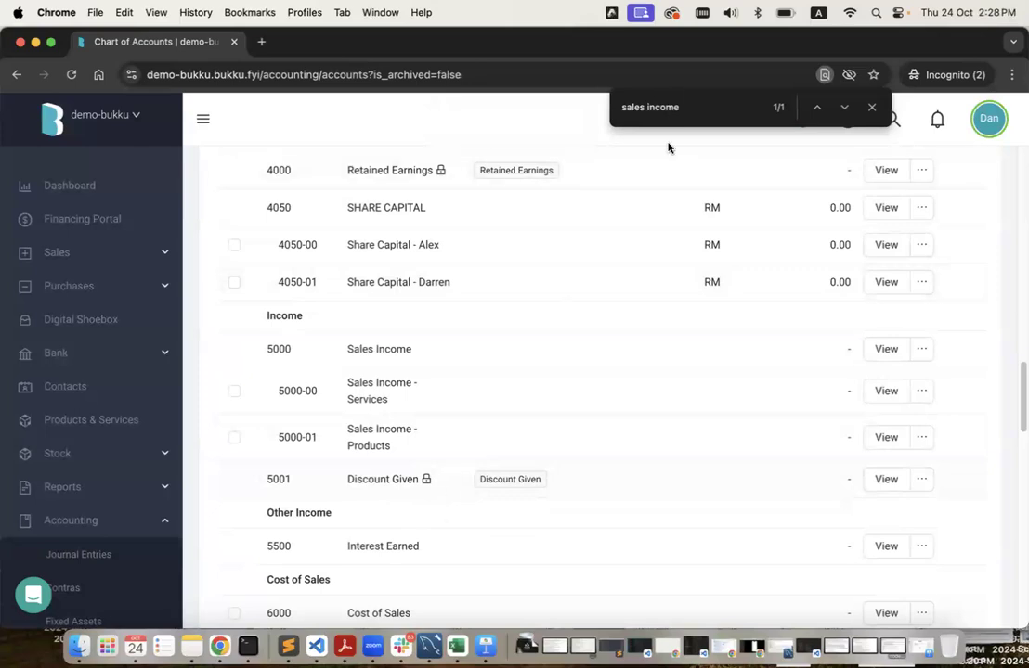
click(872, 108)
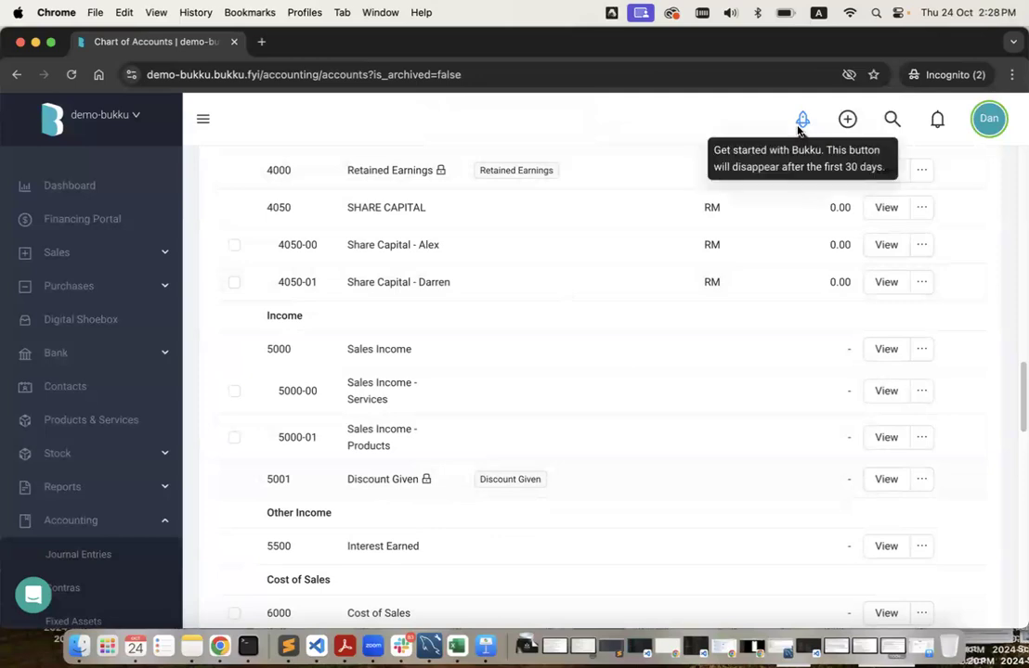
Open Bukku's Import Contacts page, then open 20240711 - Contacts.xlsx from the Migration Training folder.
click(801, 120)
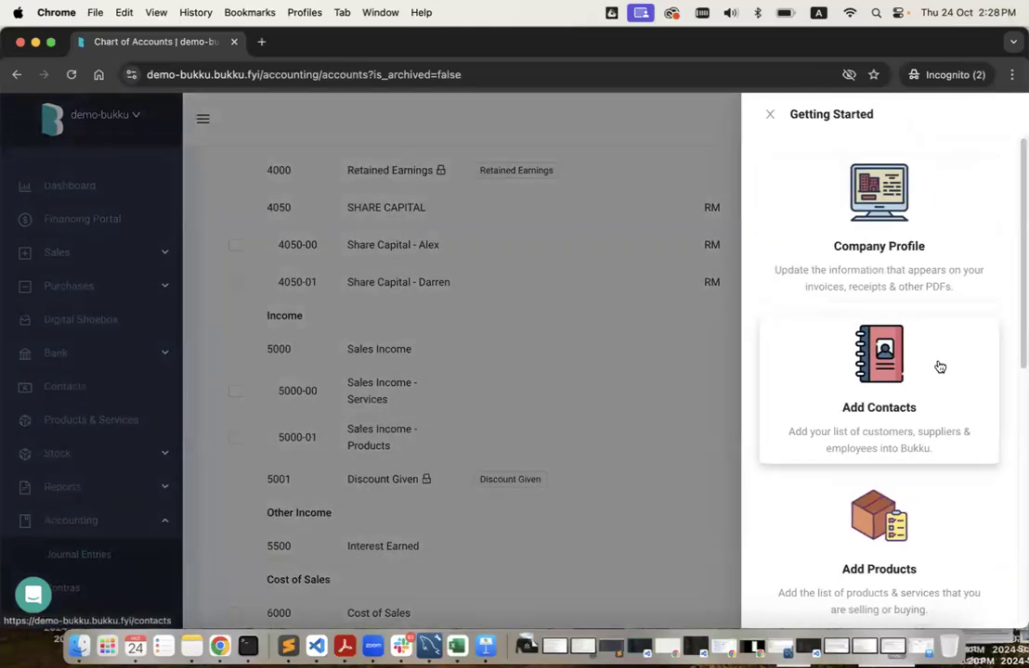
click(832, 410)
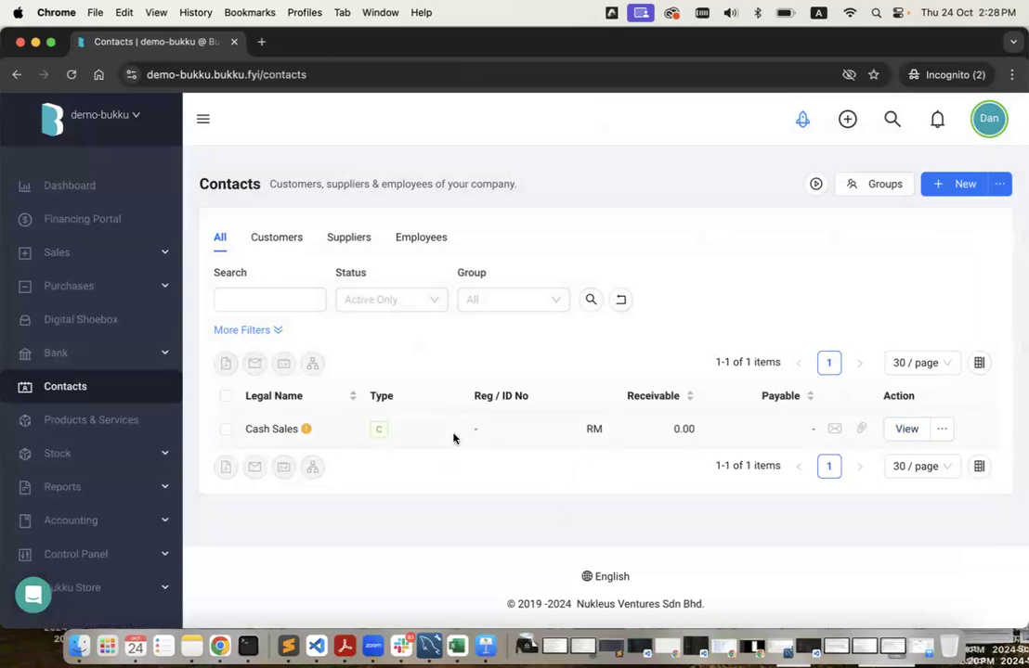
click(1006, 186)
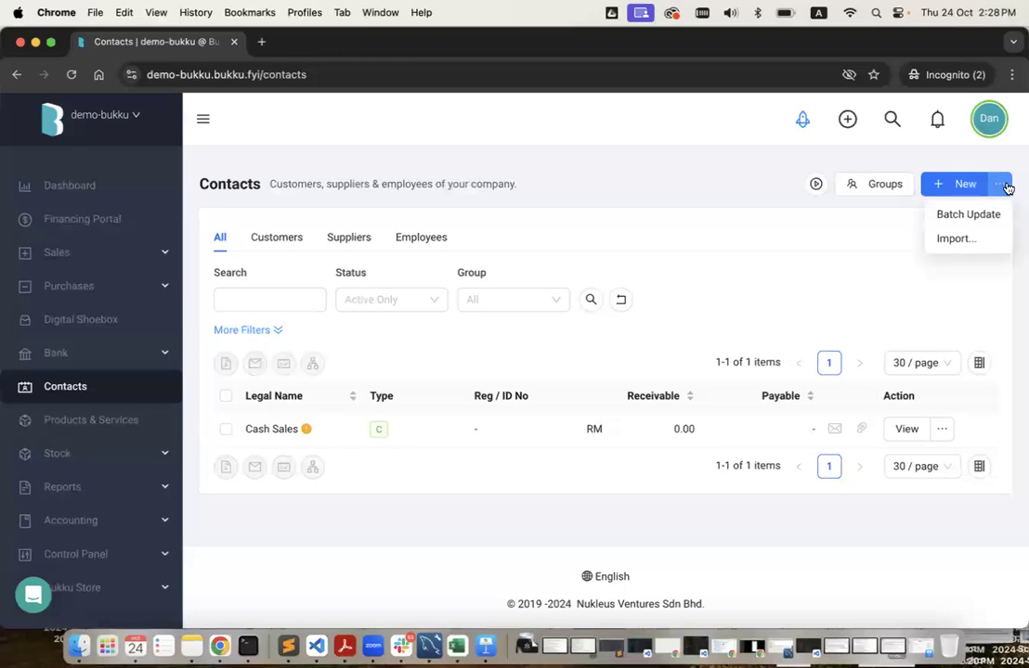
click(970, 241)
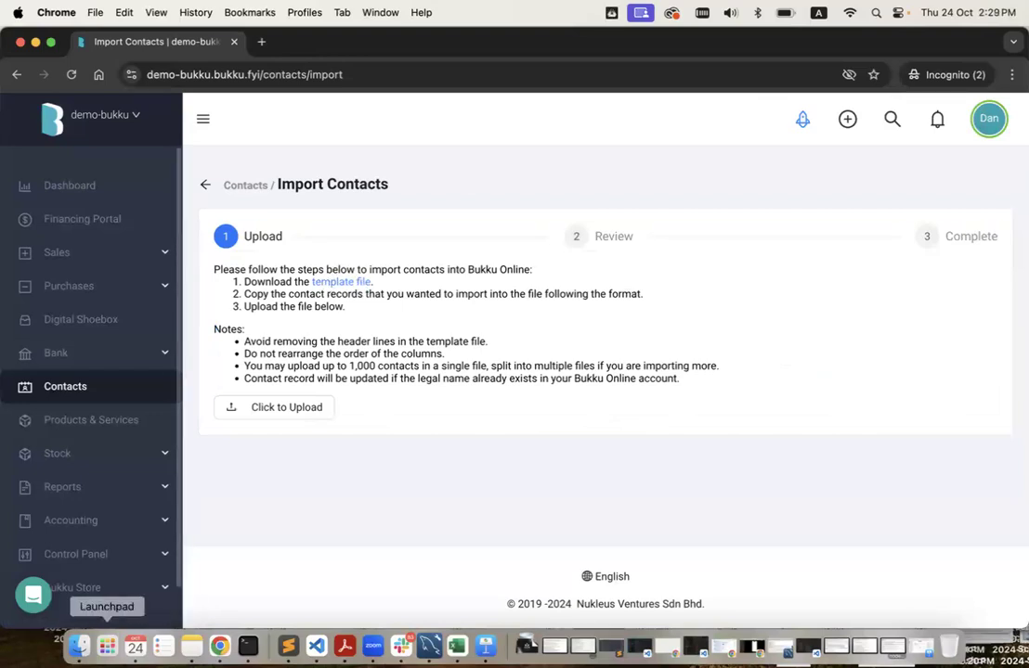
click(79, 646)
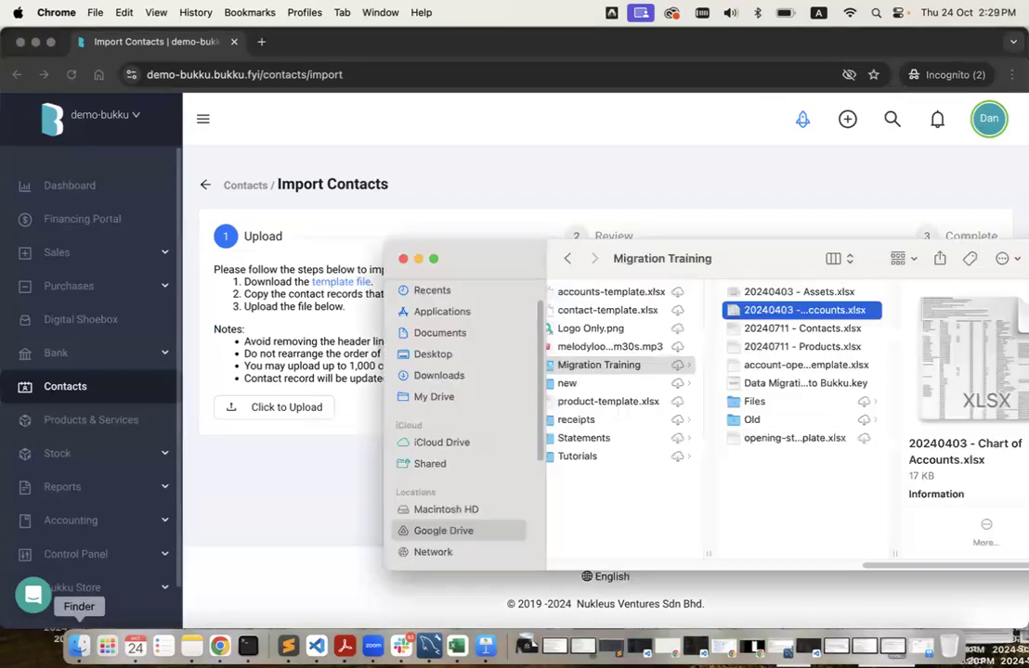
double_click(804, 329)
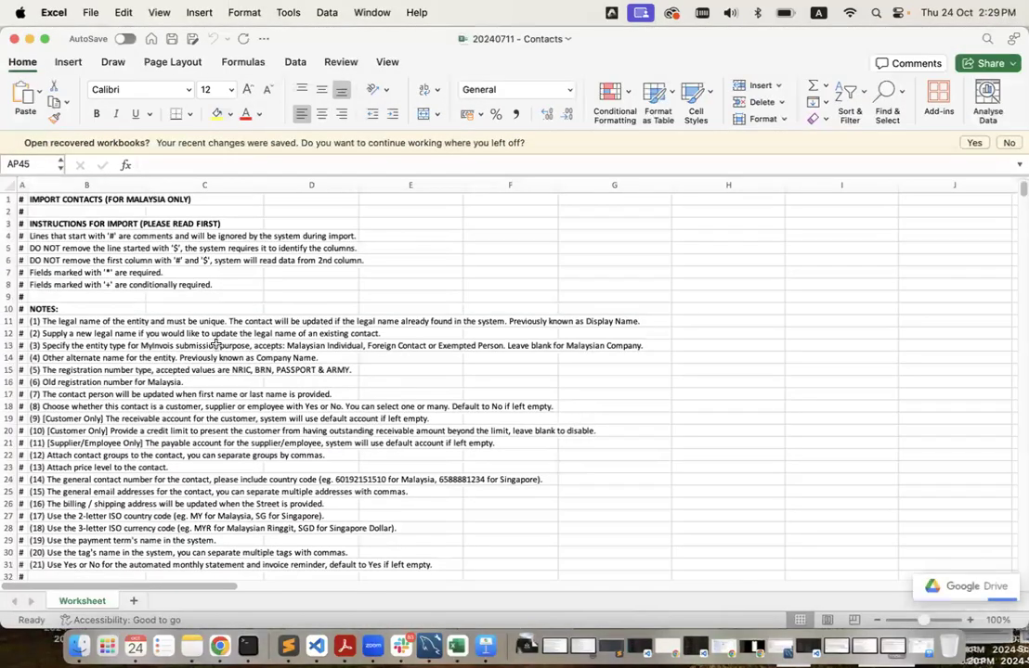
Scroll down the Contacts worksheet to the contact rows and select B35.
scroll(212, 384, down, 5)
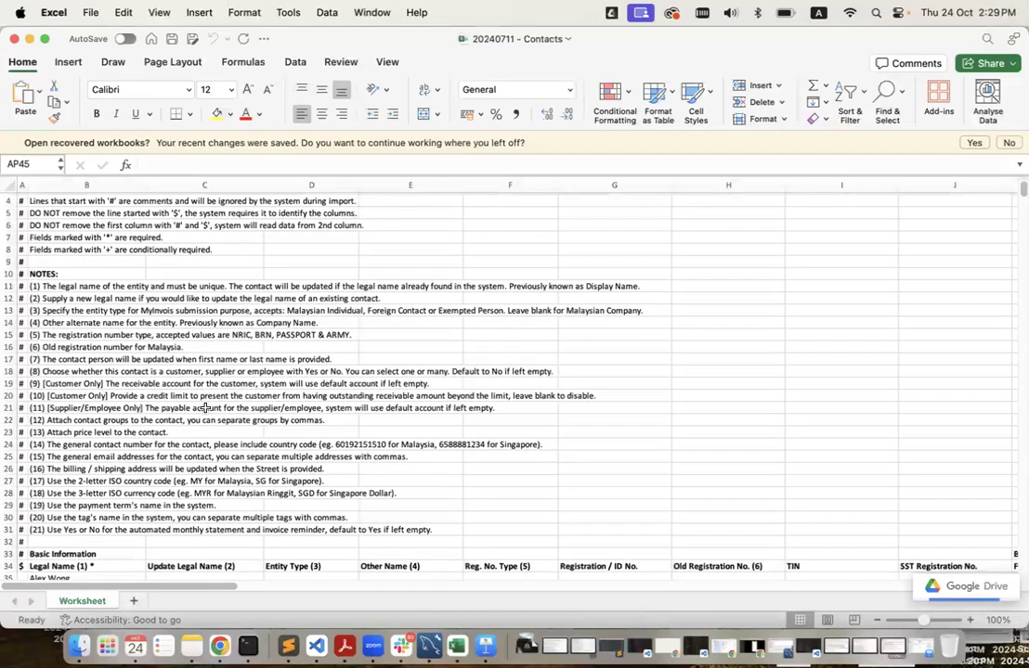
scroll(205, 408, down, 5)
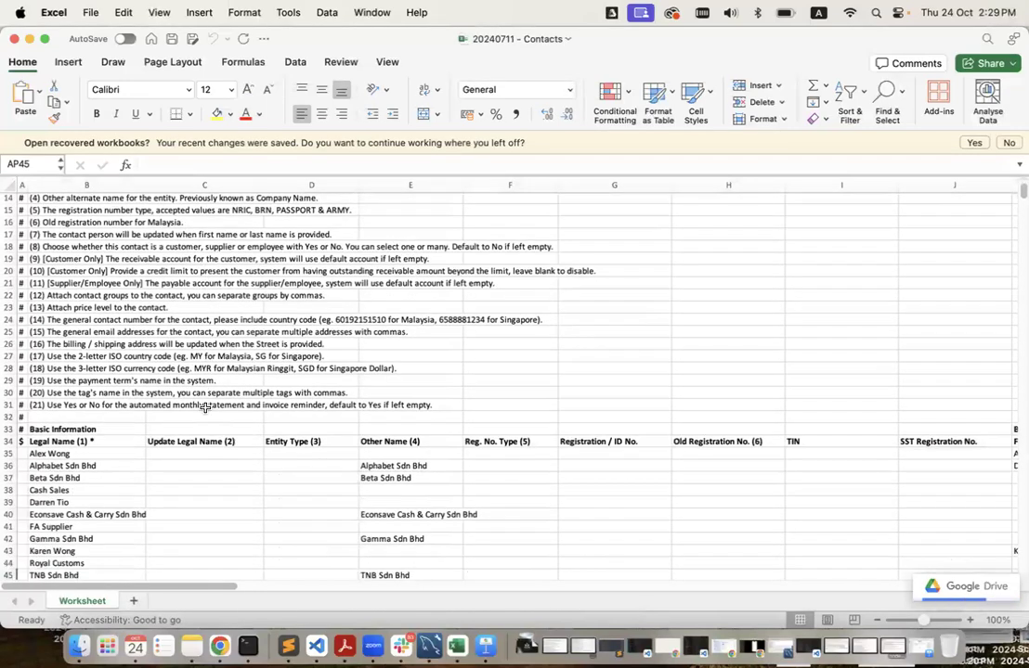
scroll(205, 408, down, 2)
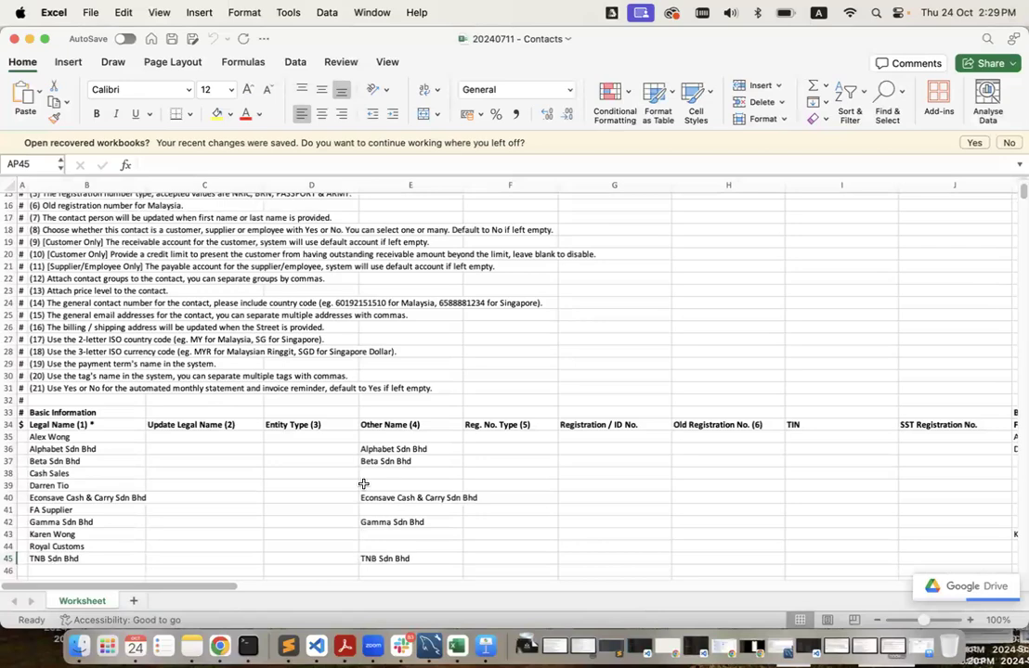
scroll(363, 483, up, 5)
scroll(363, 484, down, 3)
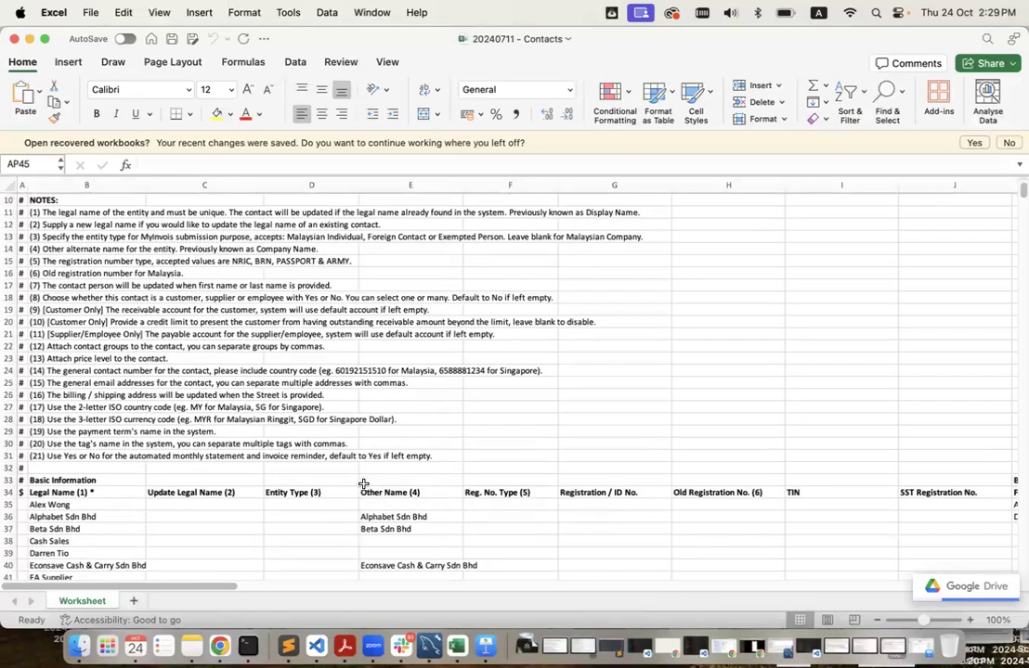
scroll(363, 484, down, 3)
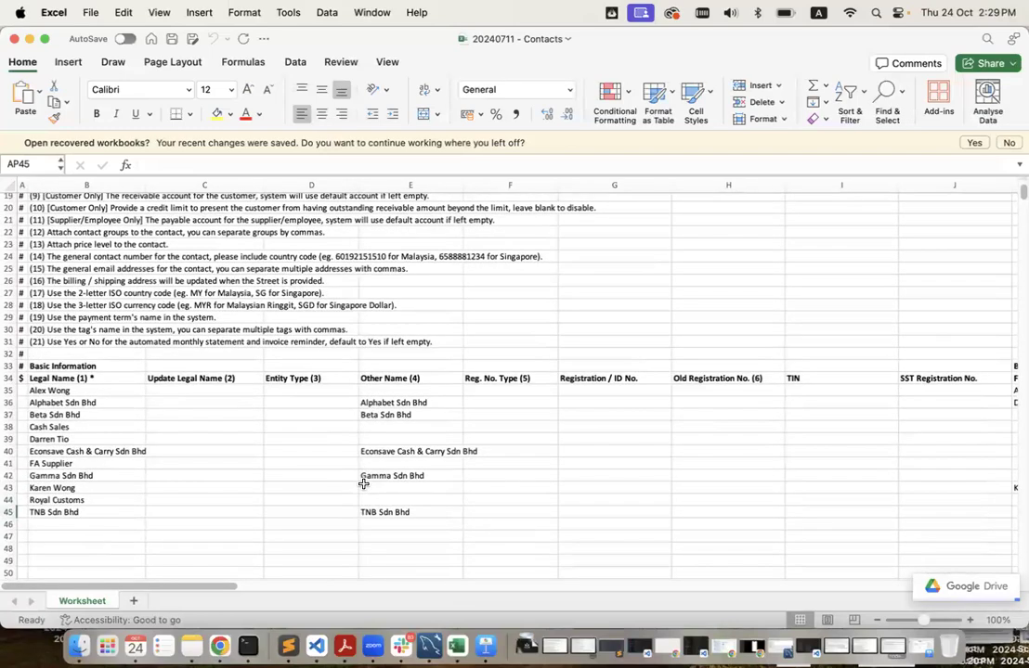
click(74, 389)
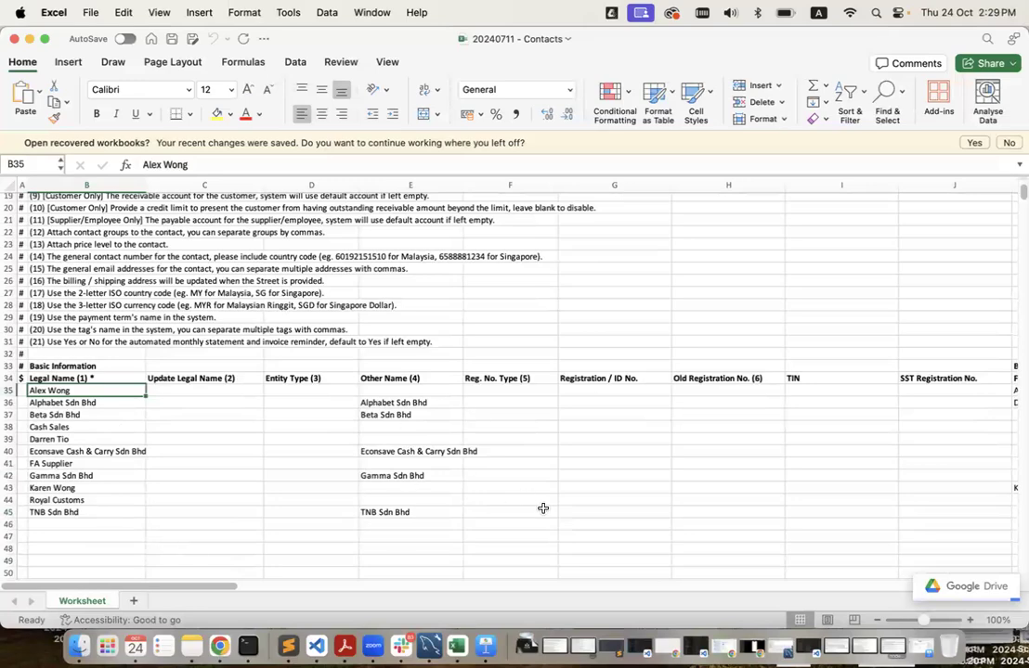
Scan across the contact columns, then return to the browser.
scroll(542, 508, right, 5)
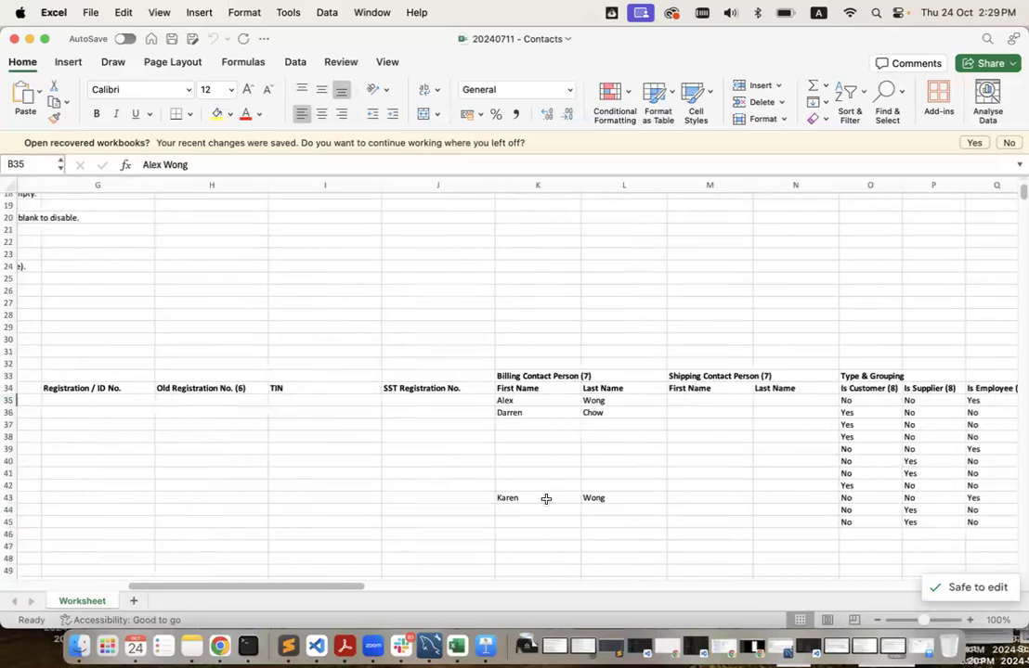
scroll(664, 457, right, 2)
scroll(665, 458, right, 8)
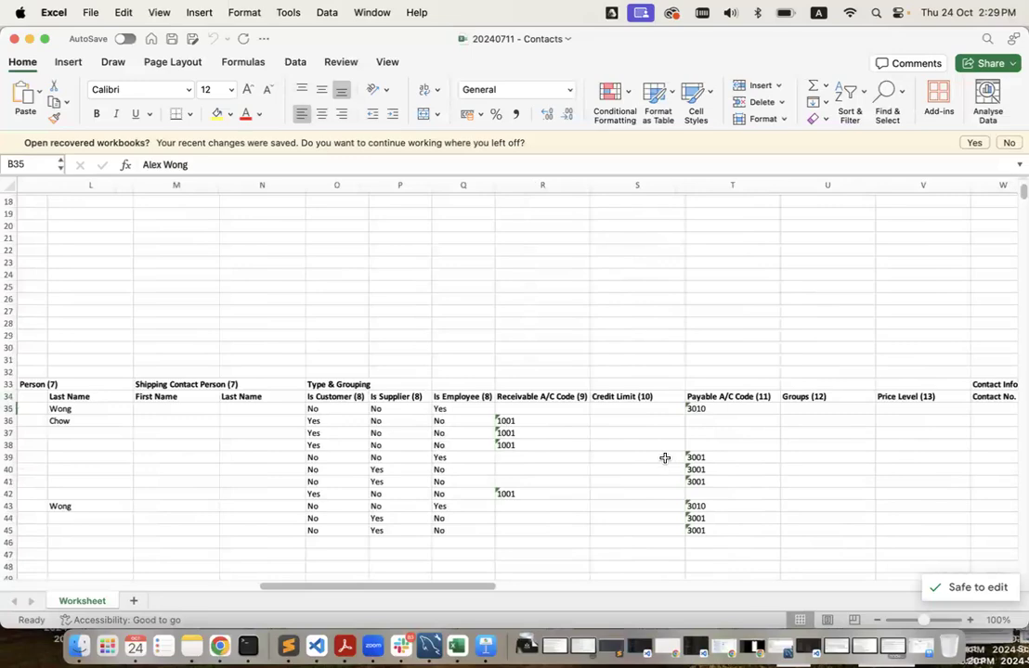
scroll(665, 458, right, 10)
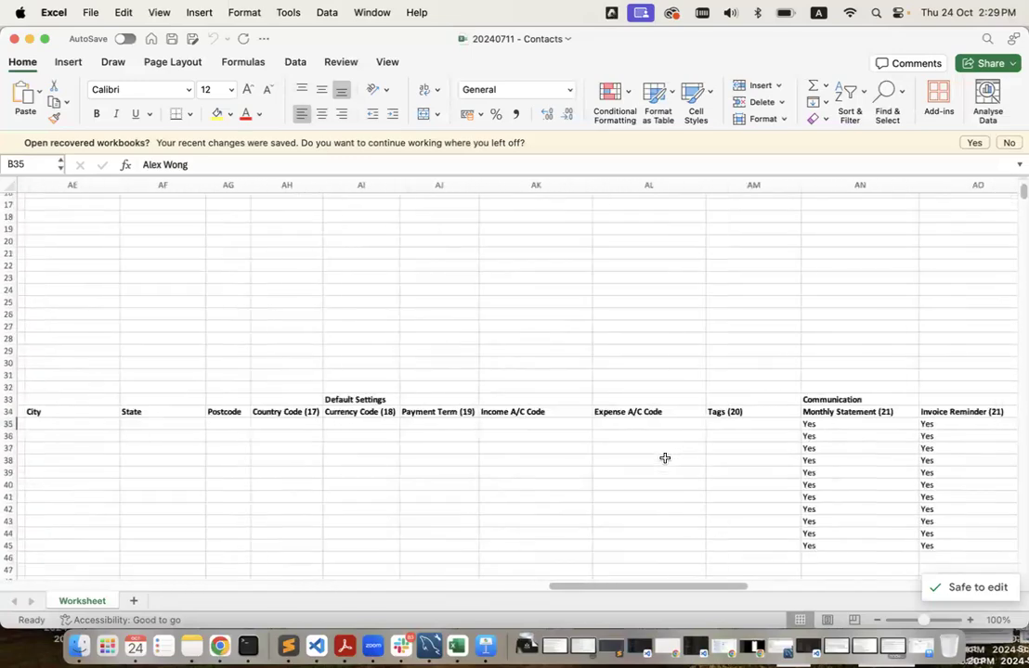
scroll(664, 457, left, 10)
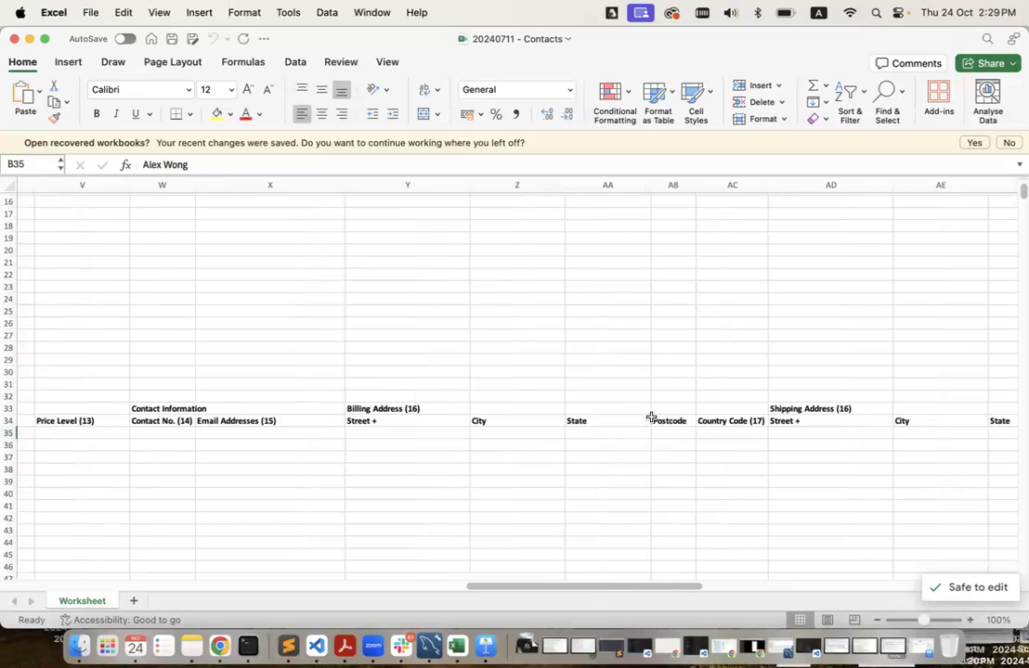
scroll(177, 358, left, 2)
scroll(176, 358, left, 15)
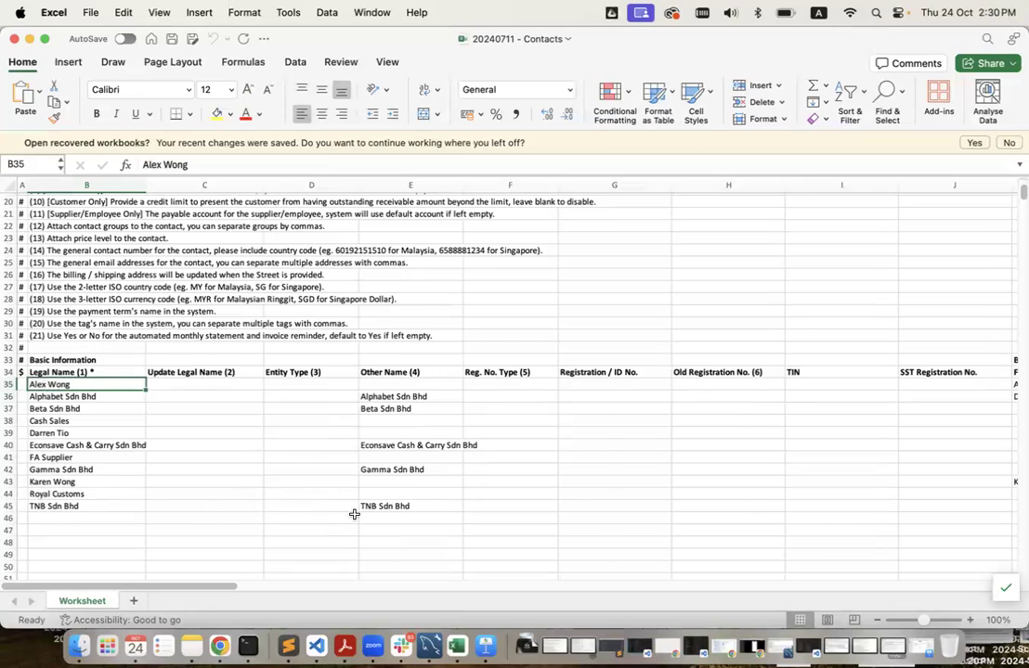
key(ctrl+Left)
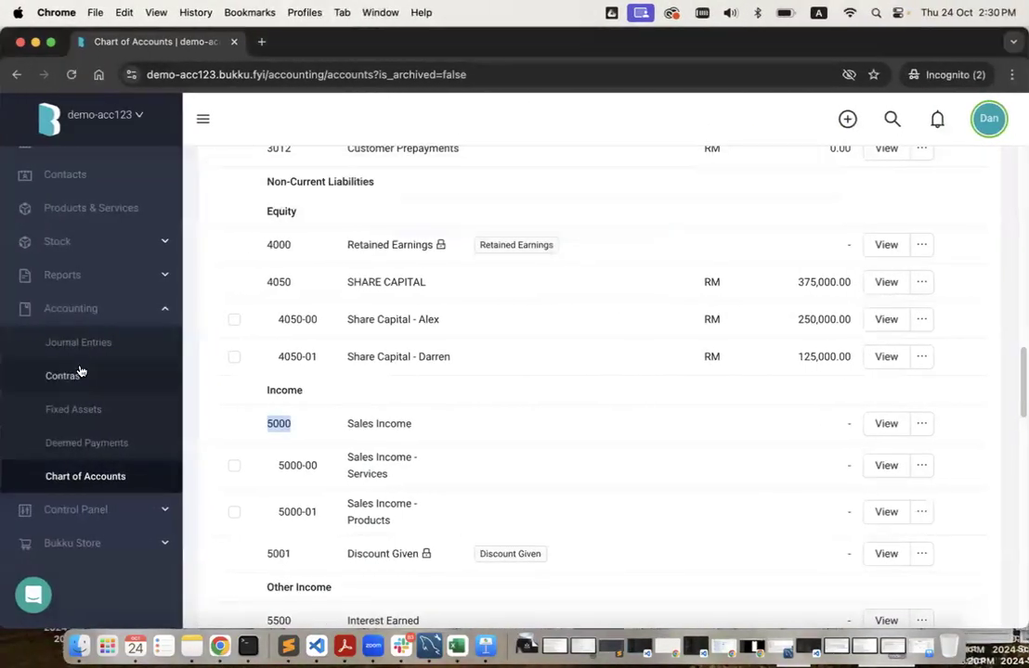
Browse the other company's Contacts list, then return to the 20240711 - Contacts workbook.
click(80, 370)
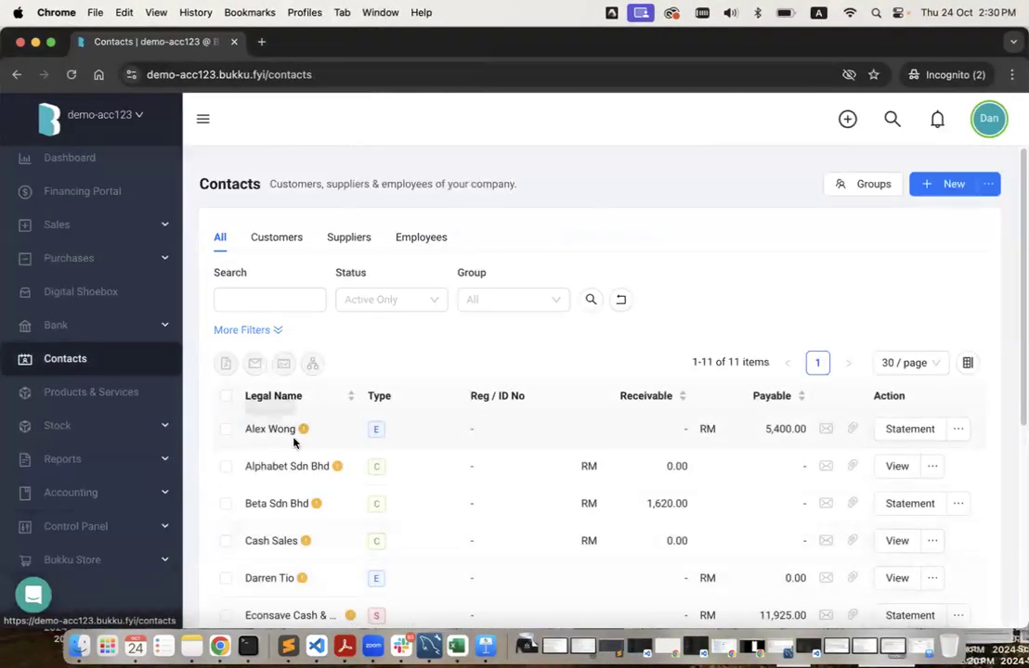
scroll(294, 443, down, 5)
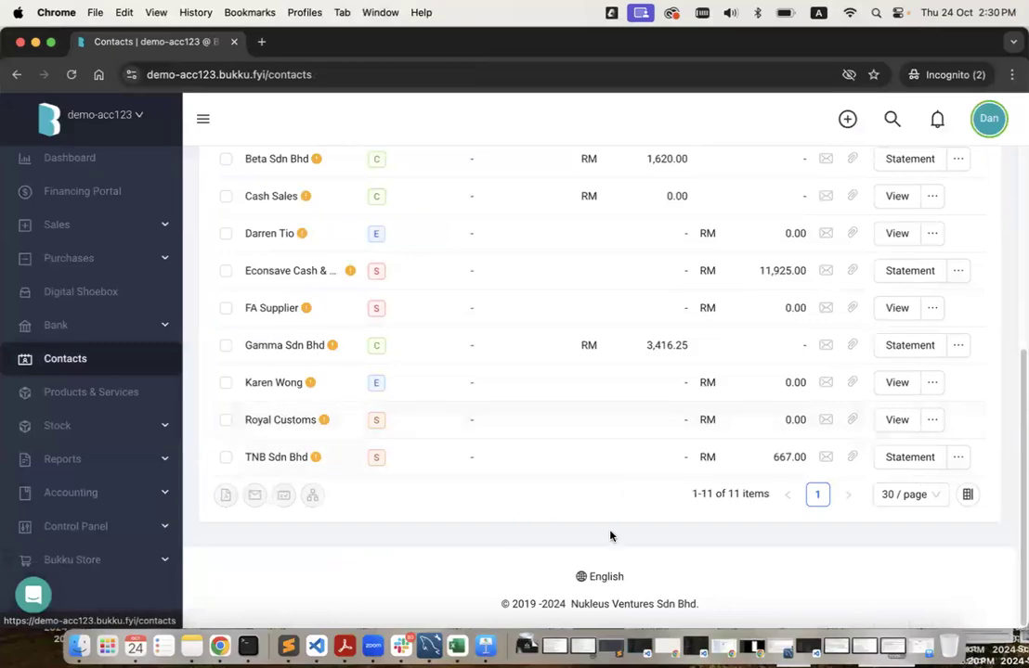
key(ctrl+Right)
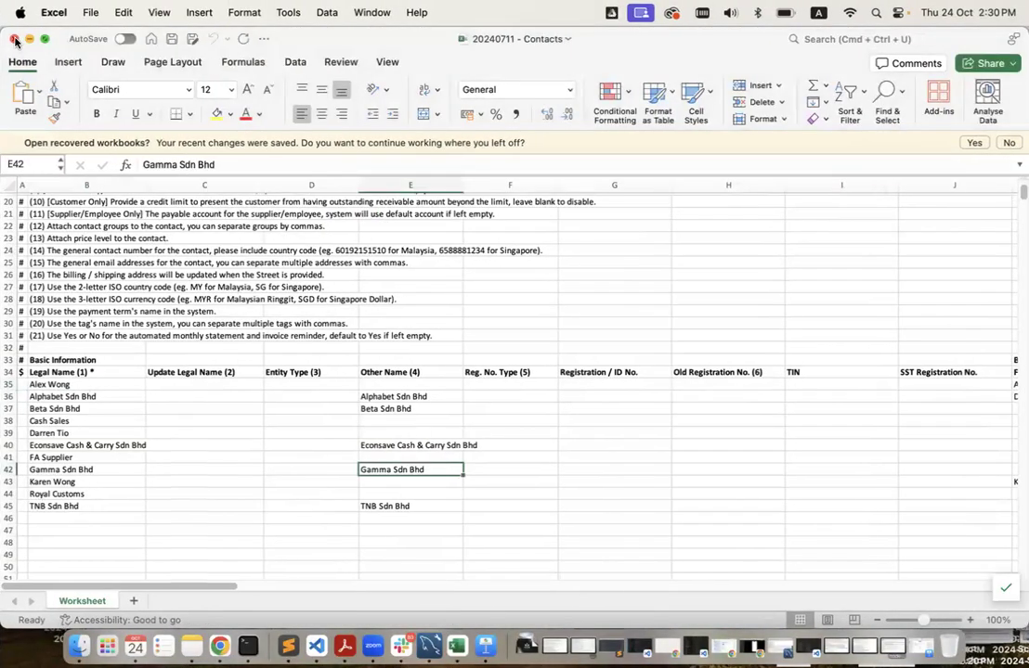
Close the workbook and drag 20240711 - Contacts.xlsx from Finder onto Bukku's upload box.
click(14, 39)
key(ctrl+Left)
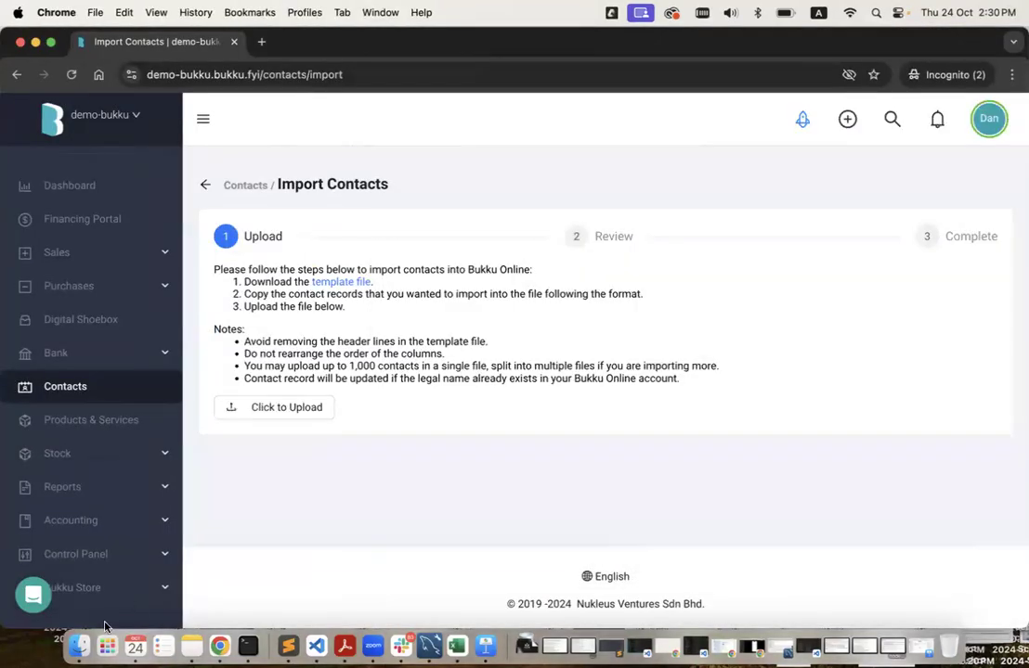
click(78, 643)
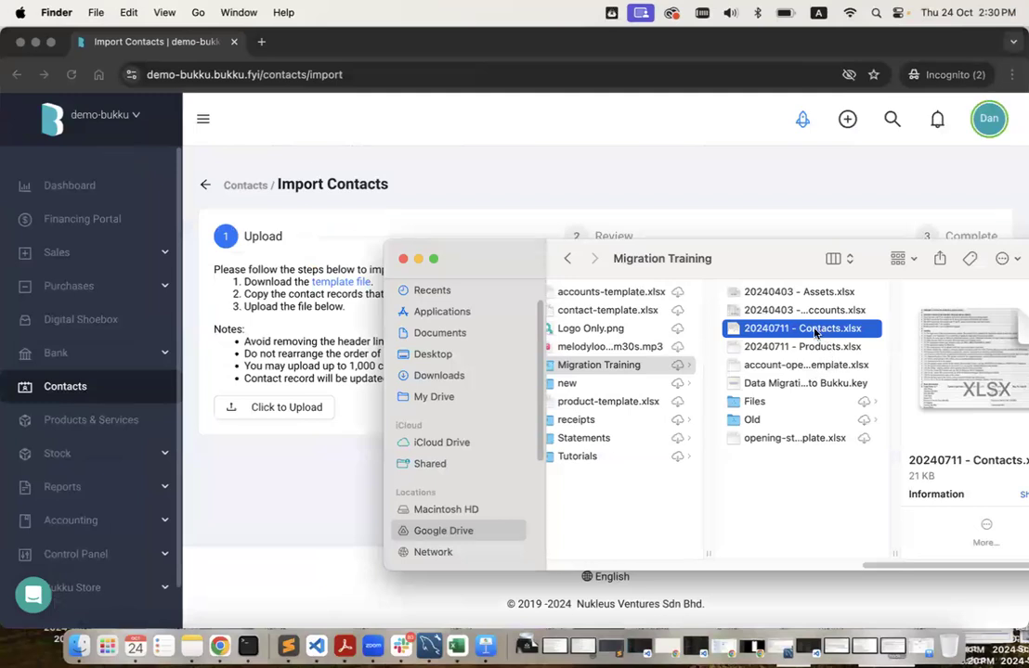
click(815, 333)
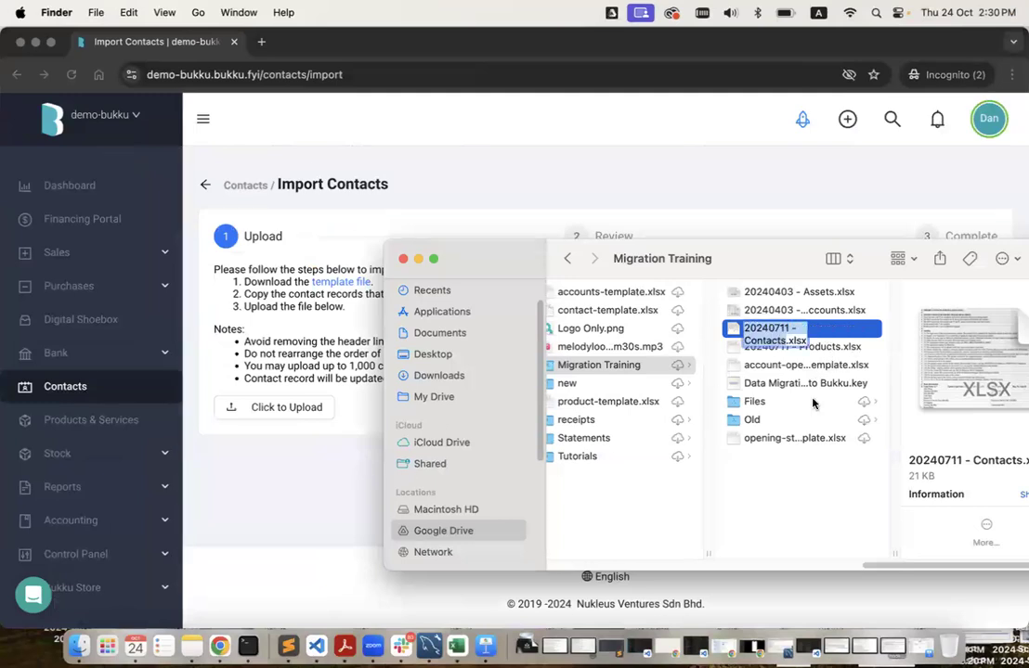
click(750, 403)
click(776, 329)
drag(769, 330, 269, 409)
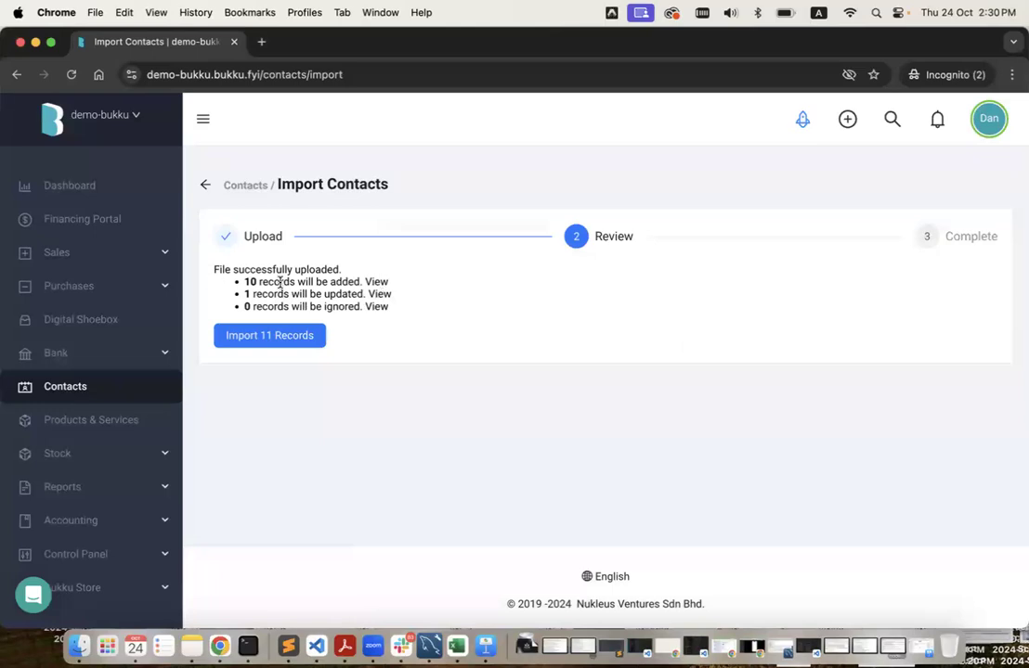
click(377, 282)
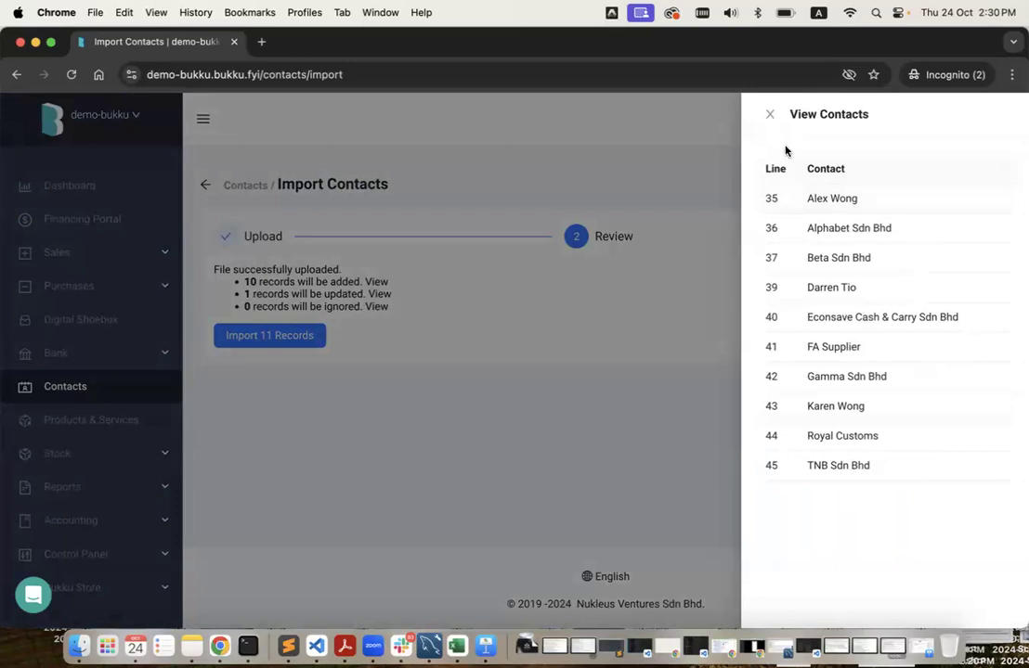
click(567, 394)
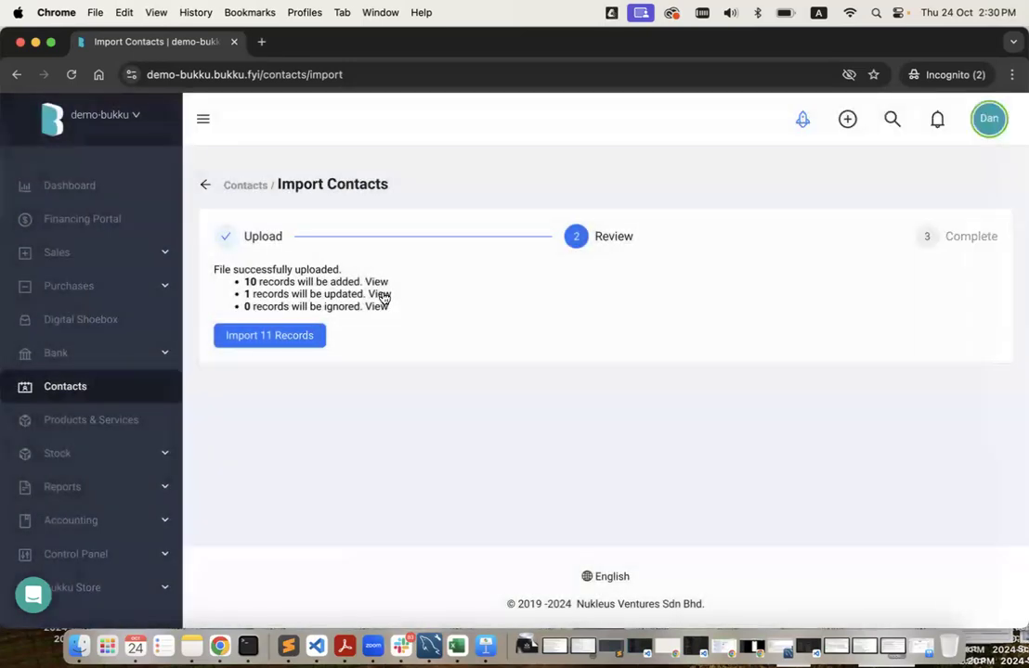
click(380, 294)
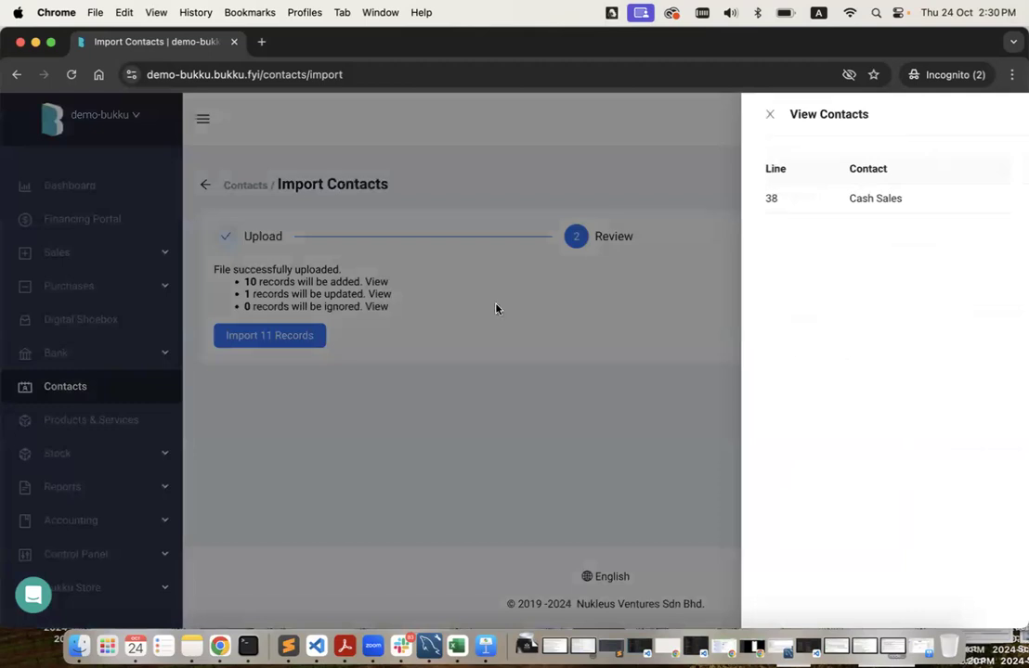
click(769, 116)
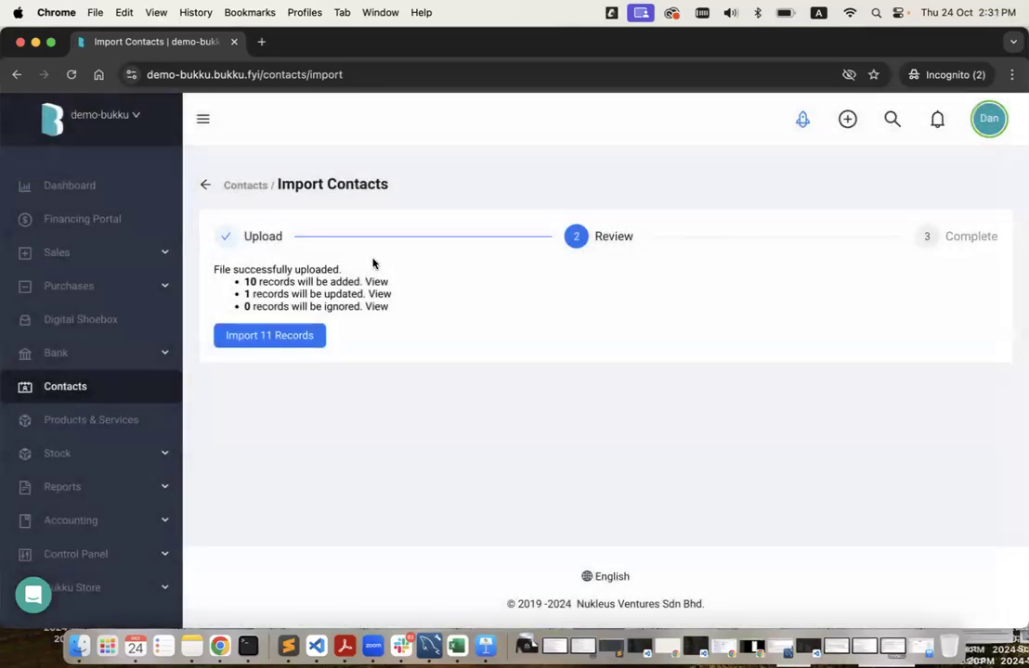
Import the 11 contact records and scroll through the updated Contacts list.
click(278, 340)
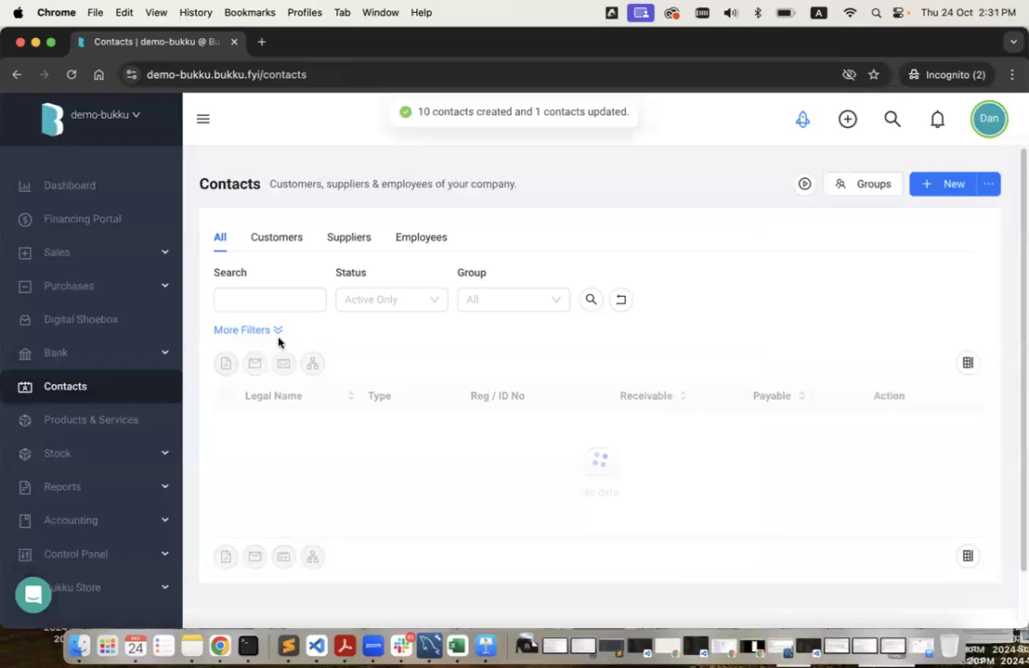
scroll(426, 318, down, 3)
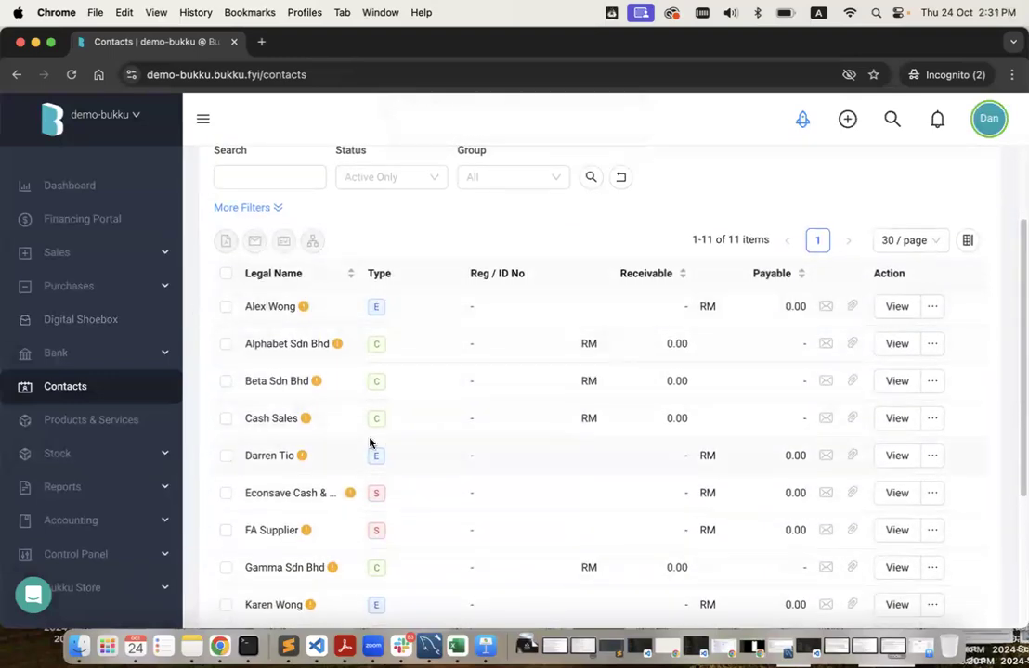
scroll(402, 441, down, 5)
scroll(370, 442, up, 3)
scroll(369, 442, up, 2)
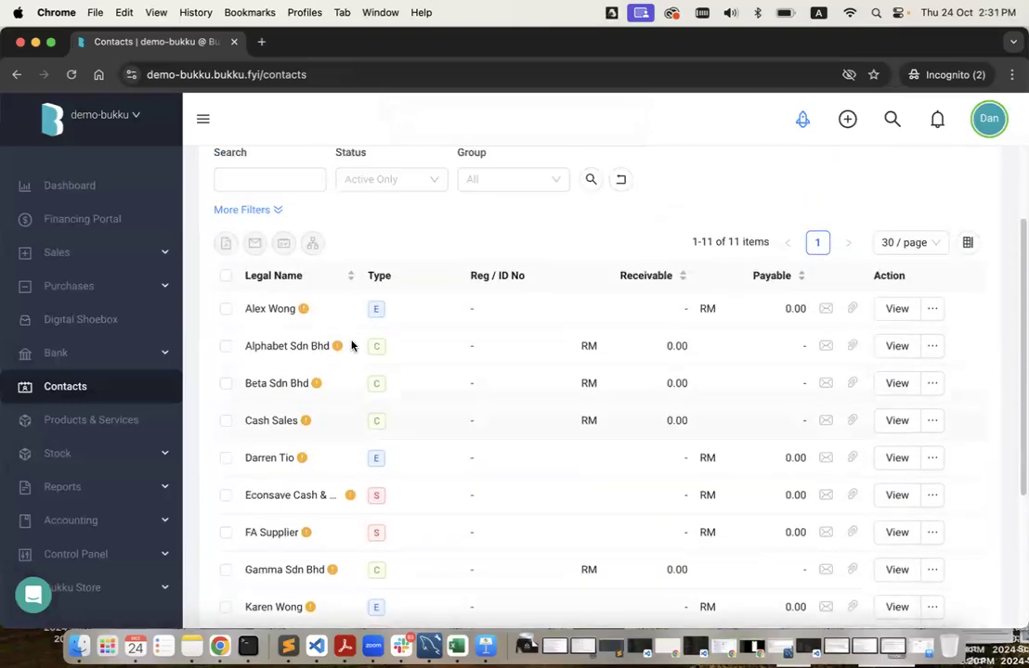
scroll(392, 474, up, 3)
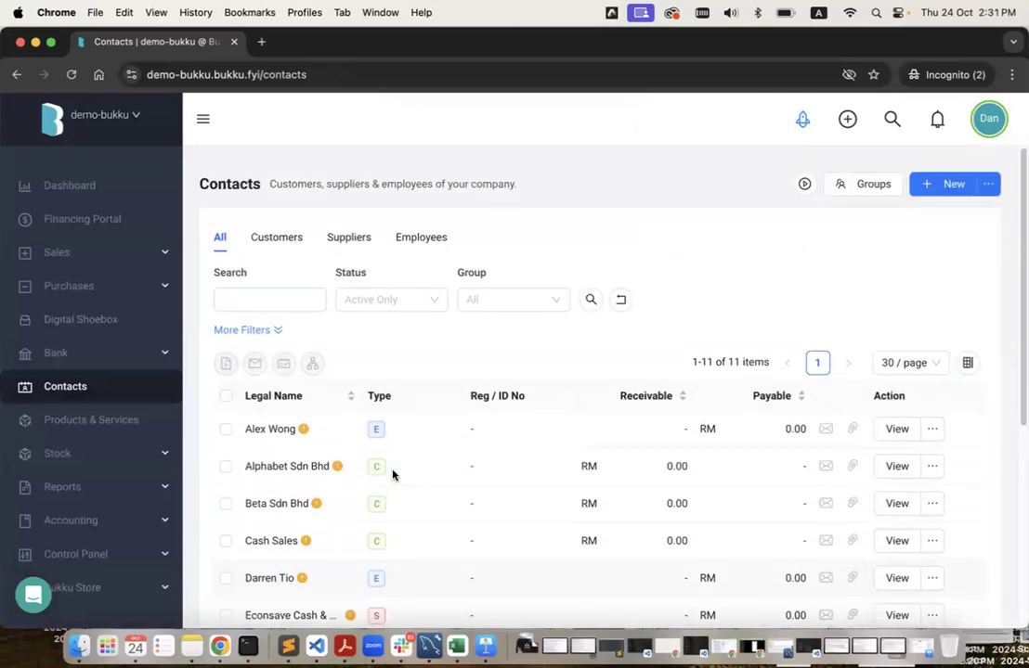
Compare the demo-bukku contacts against the demo-acc123 company's Contacts list.
key(ctrl+Left)
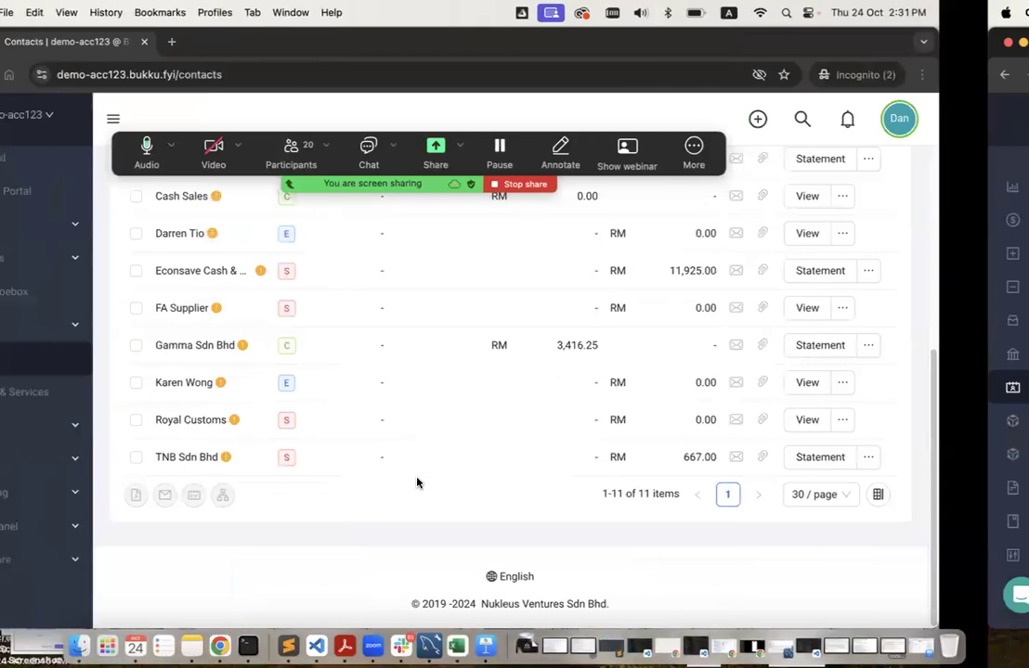
scroll(442, 496, up, 8)
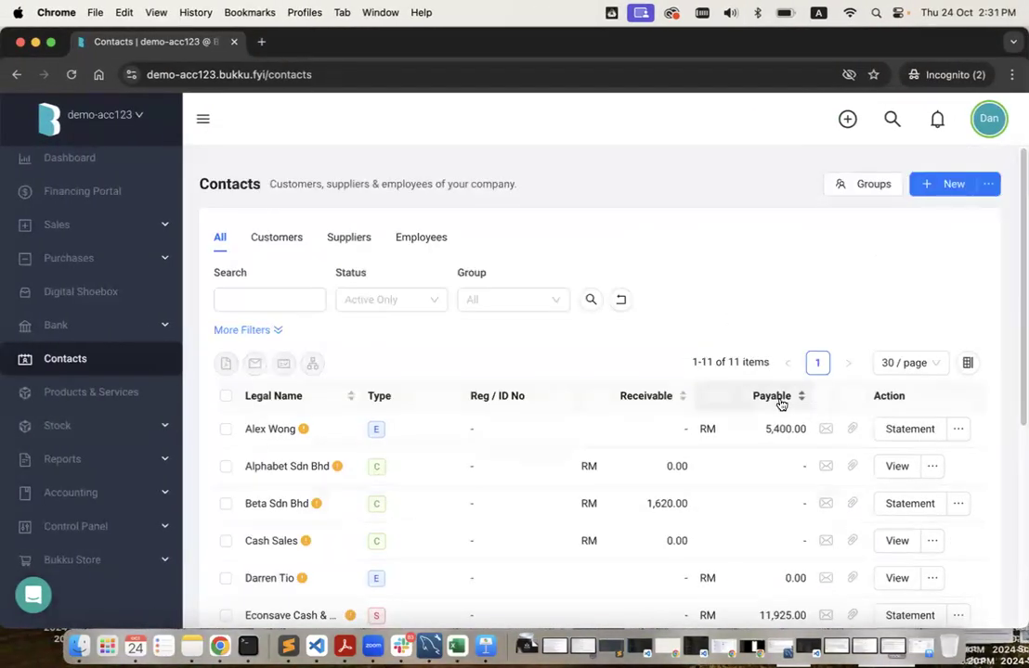
key(ctrl+Right)
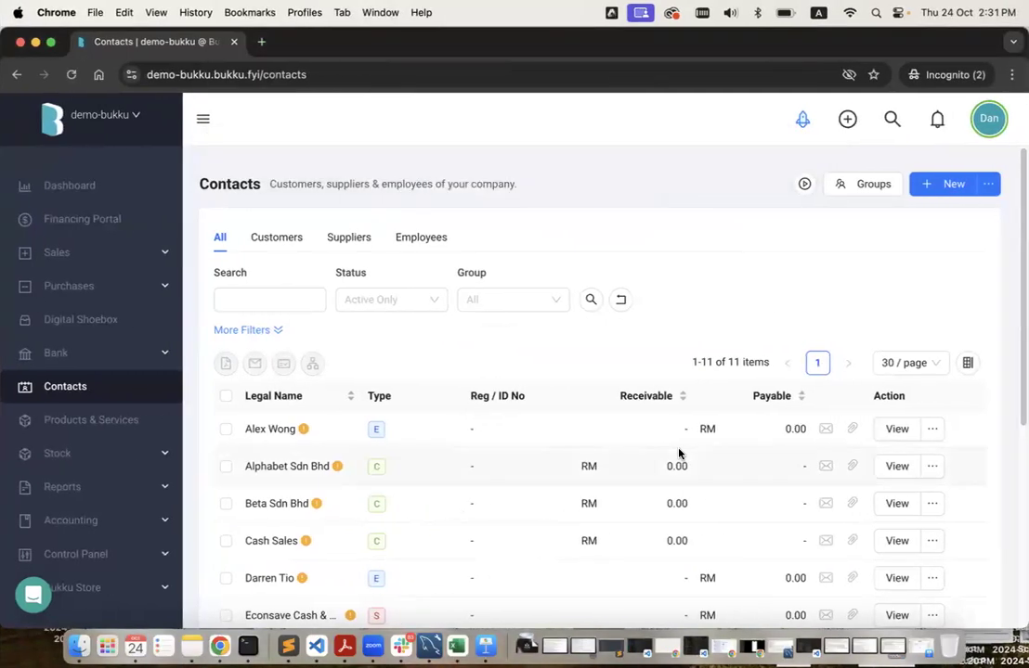
key(ctrl+Left)
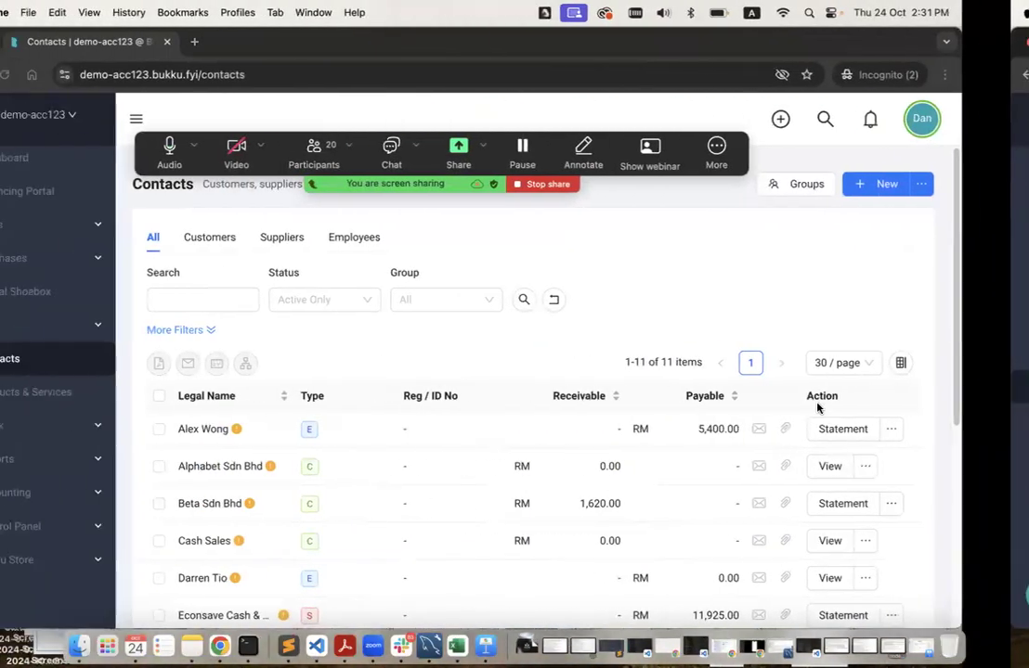
scroll(753, 527, down, 2)
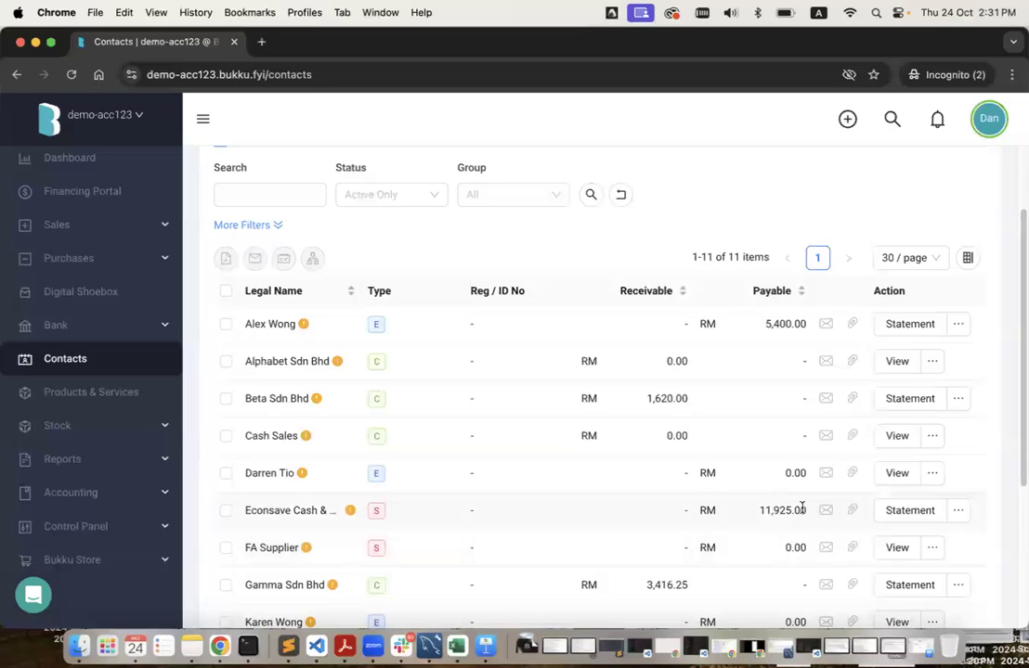
key(ctrl+Right)
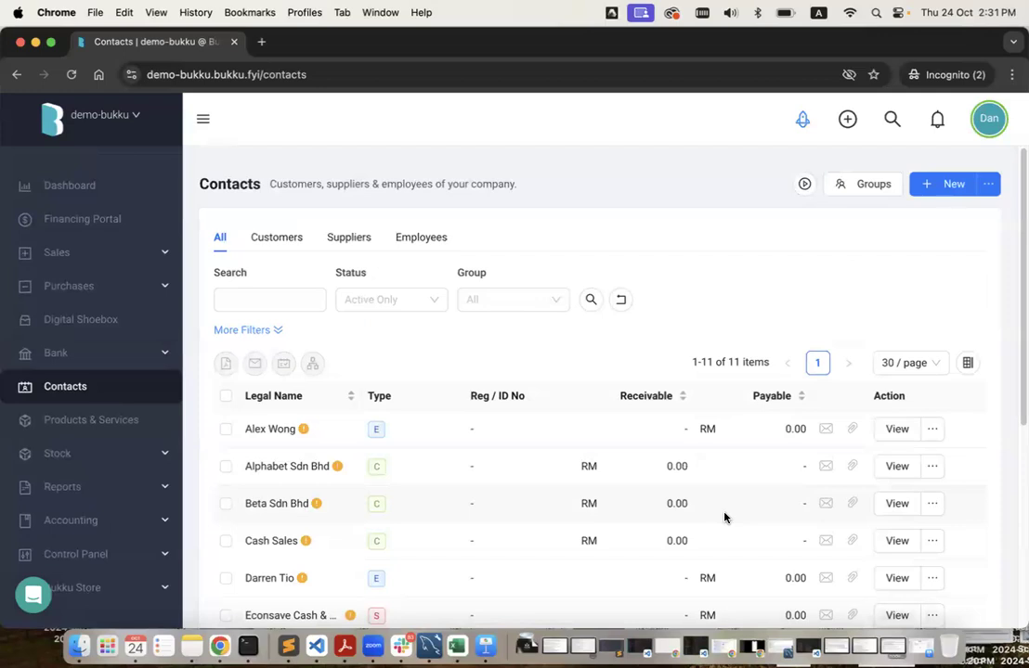
Open Bukku's Import Products page via Add Products, and bring up the Migration Training folder.
click(800, 123)
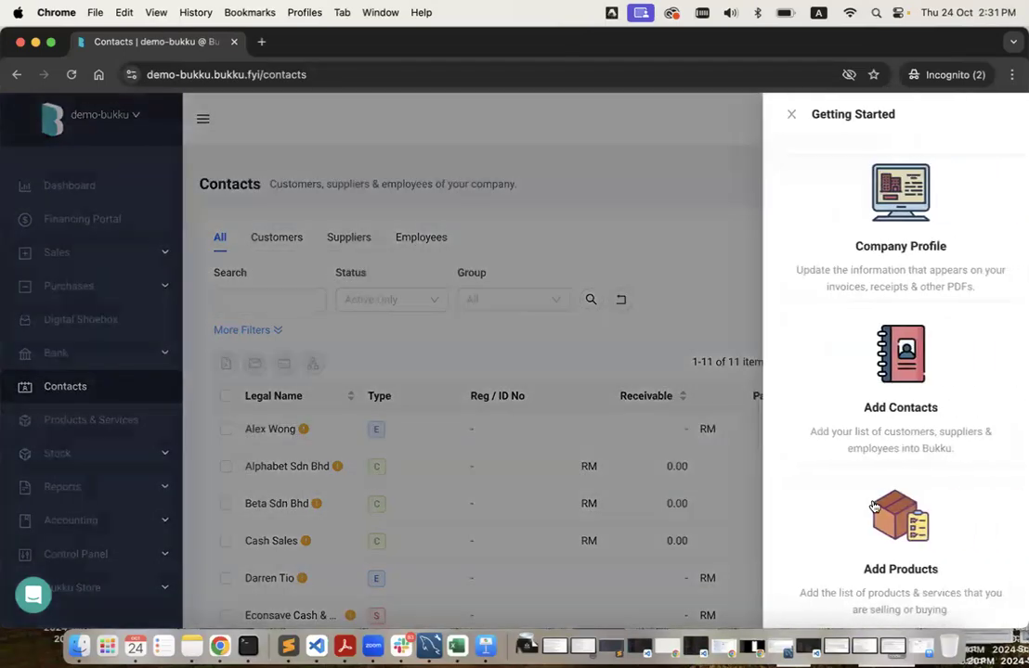
scroll(872, 505, down, 2)
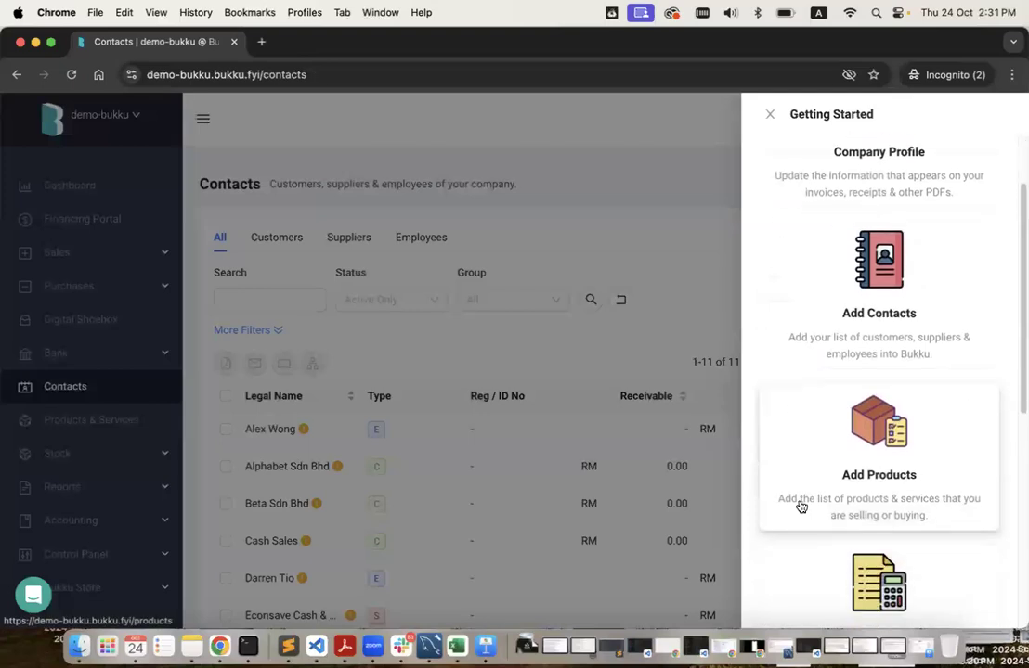
click(878, 492)
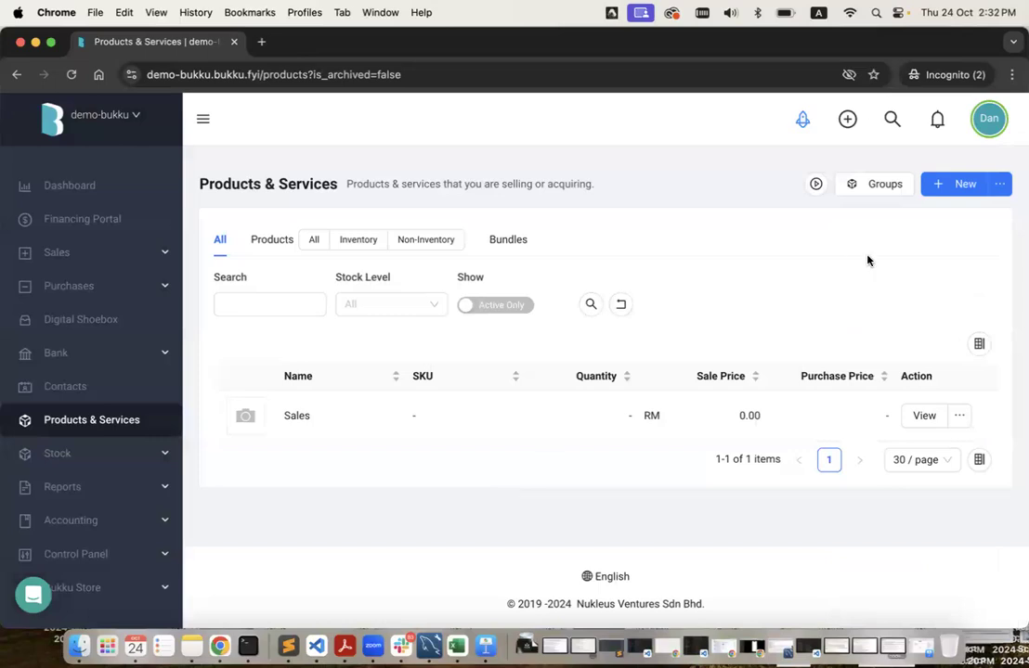
click(999, 190)
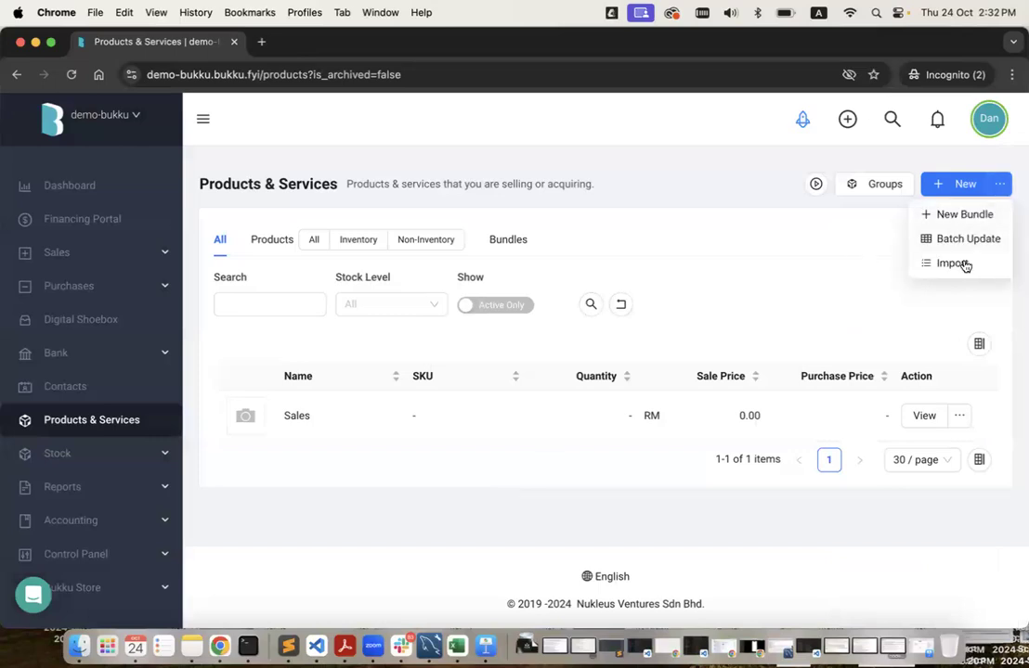
click(944, 266)
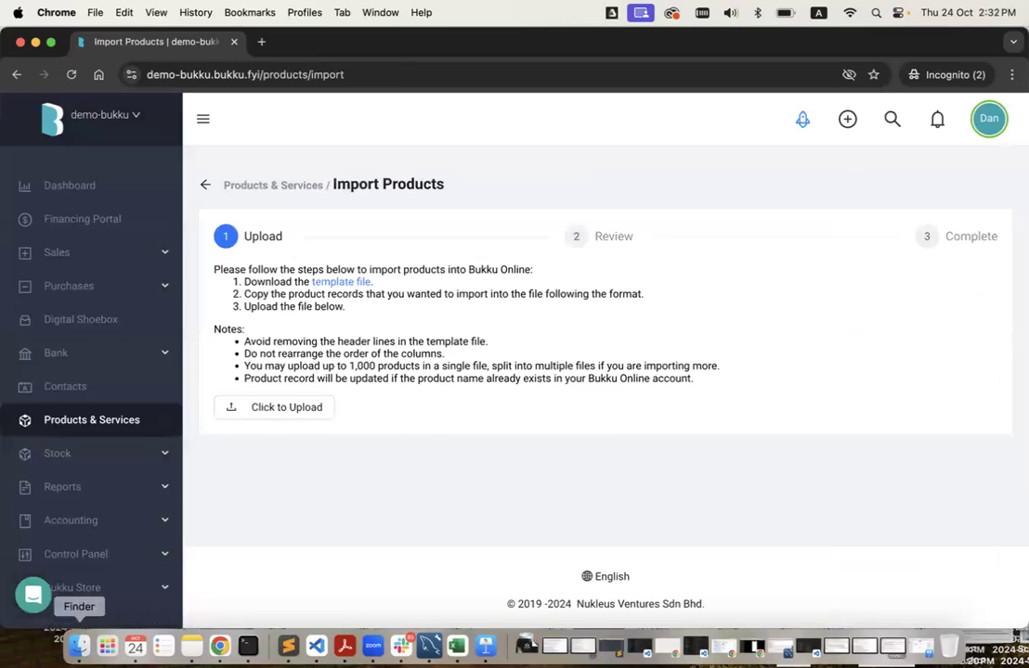
click(79, 647)
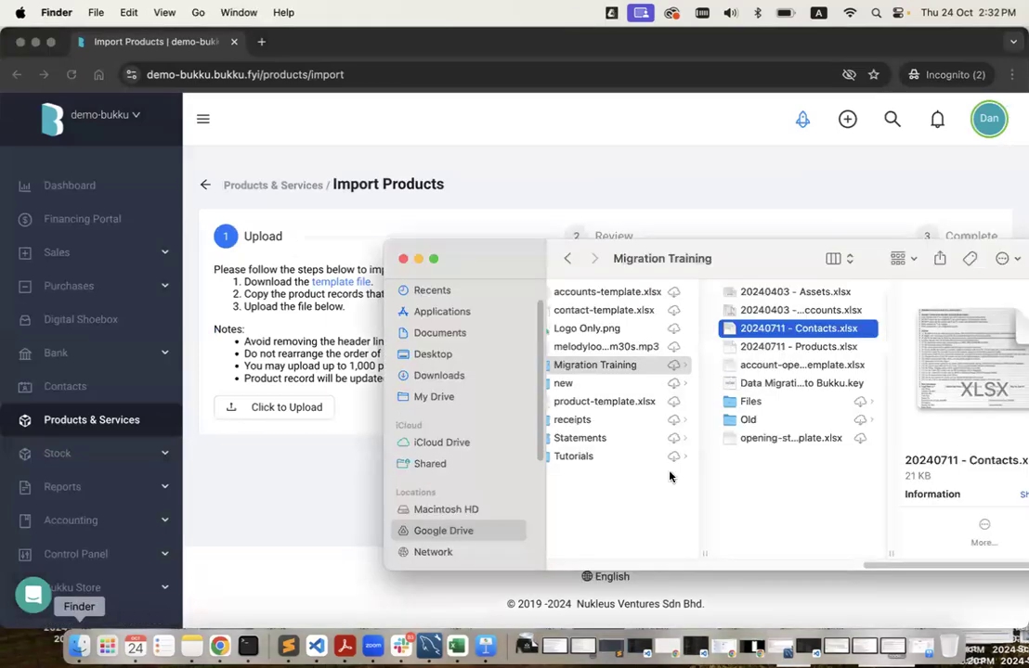
double_click(795, 347)
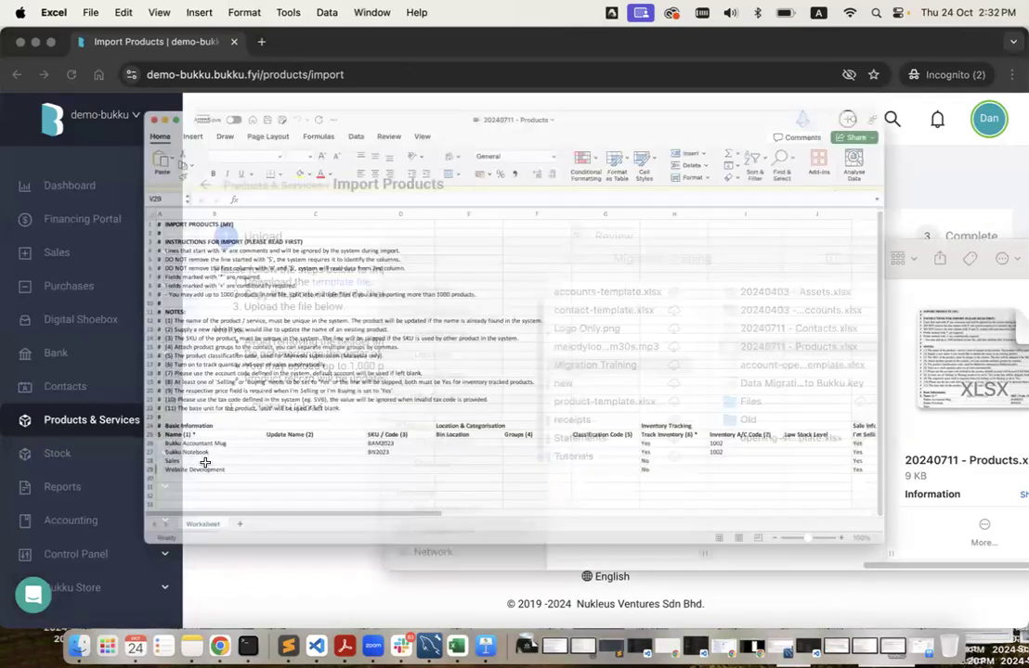
scroll(343, 390, down, 4)
scroll(350, 390, down, 1)
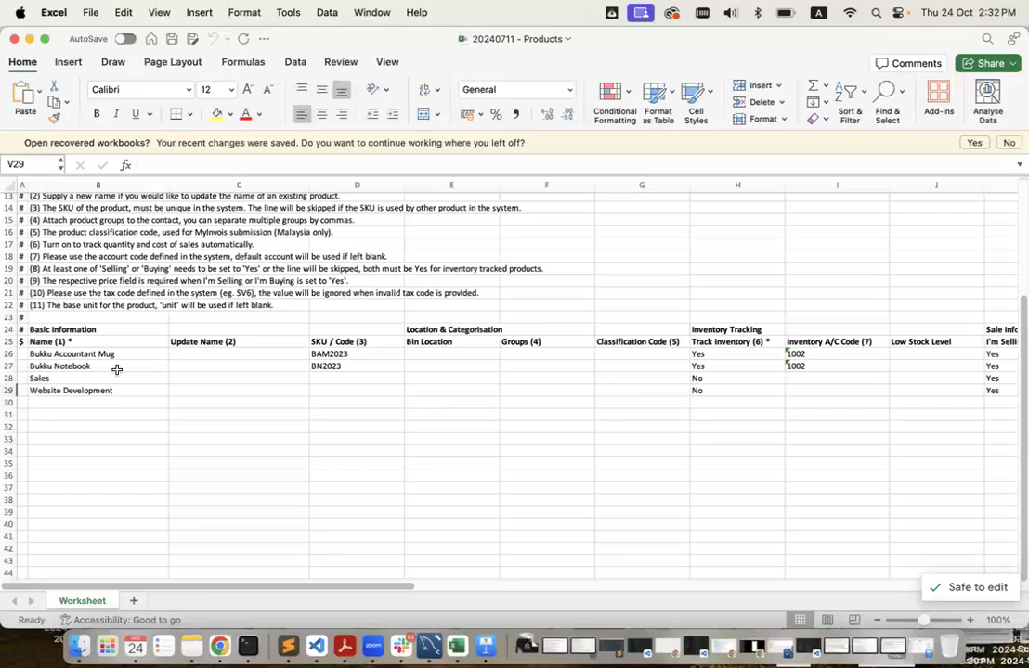
drag(76, 354, 80, 391)
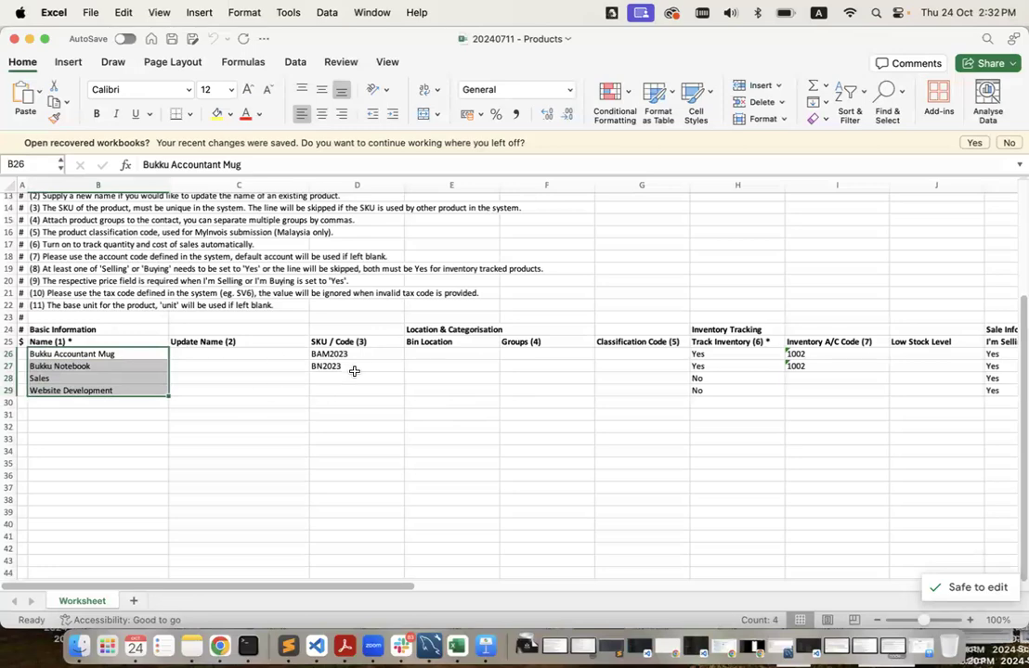
scroll(776, 424, right, 2)
scroll(776, 425, up, 1)
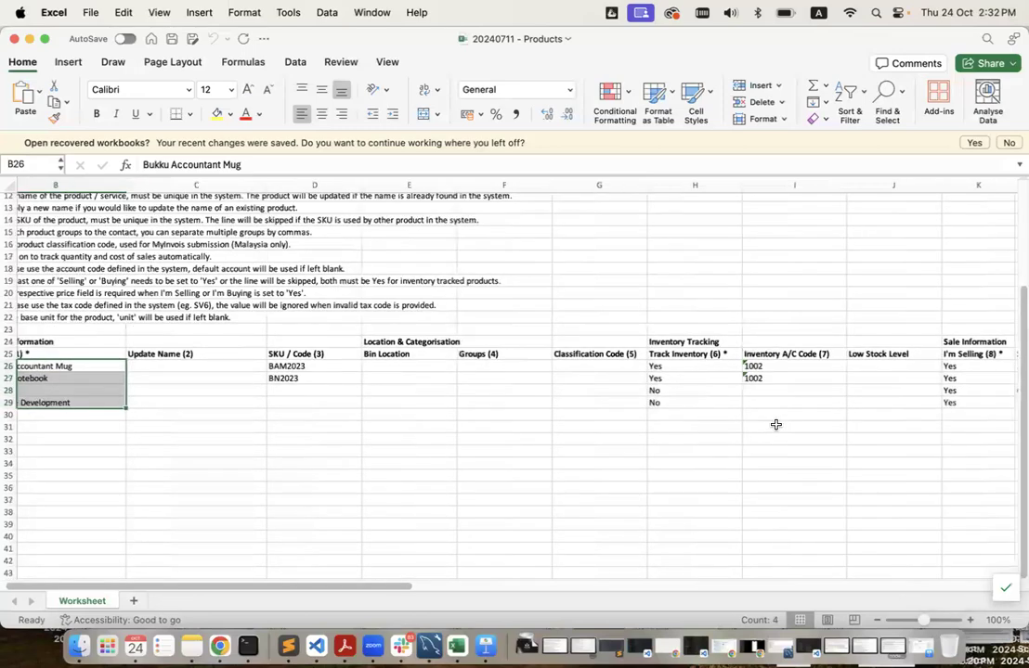
scroll(776, 424, left, 3)
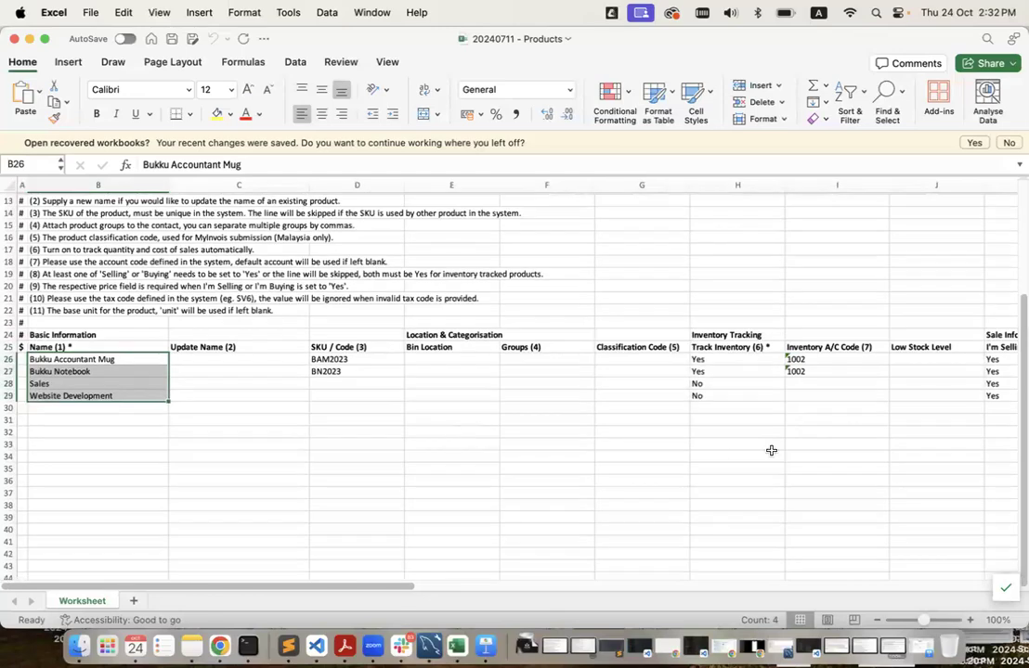
scroll(771, 450, right, 5)
scroll(776, 437, up, 1)
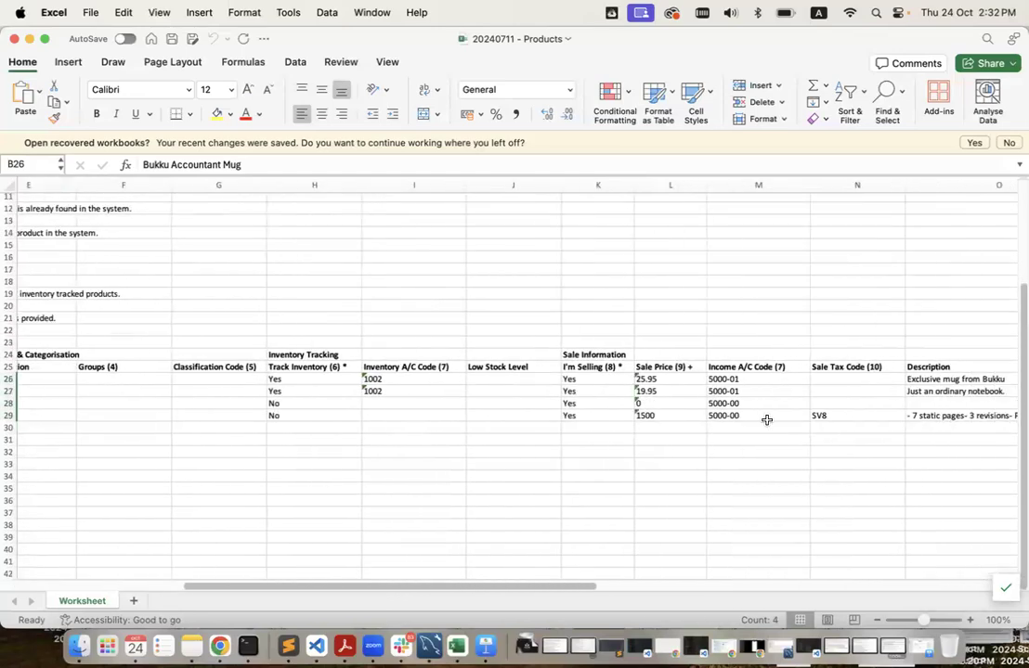
scroll(767, 419, right, 6)
scroll(767, 419, up, 1)
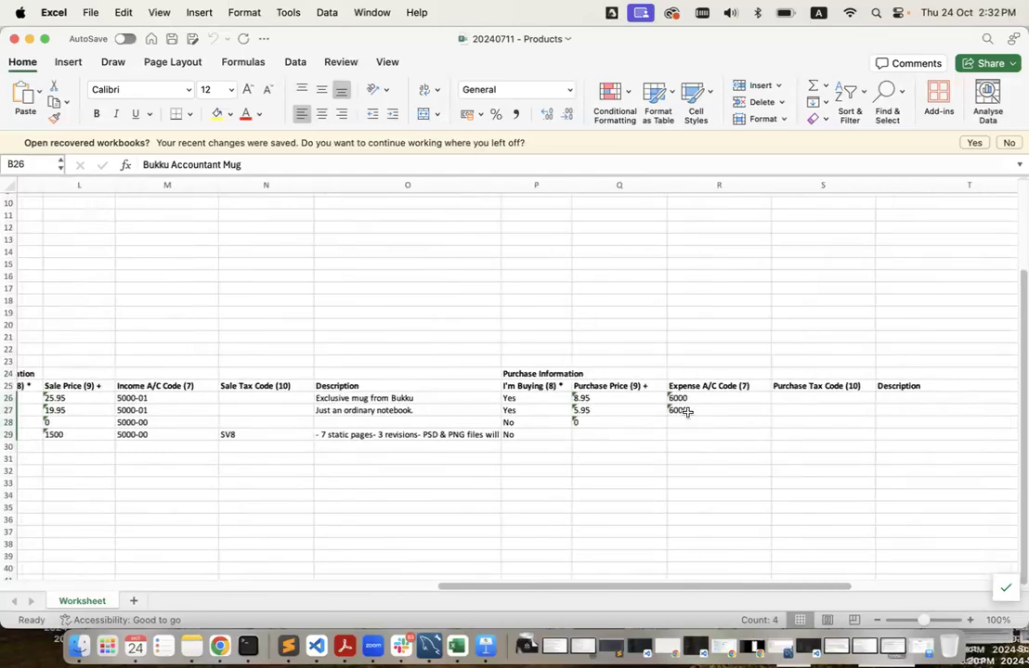
scroll(757, 422, right, 4)
scroll(758, 423, up, 2)
scroll(757, 422, left, 8)
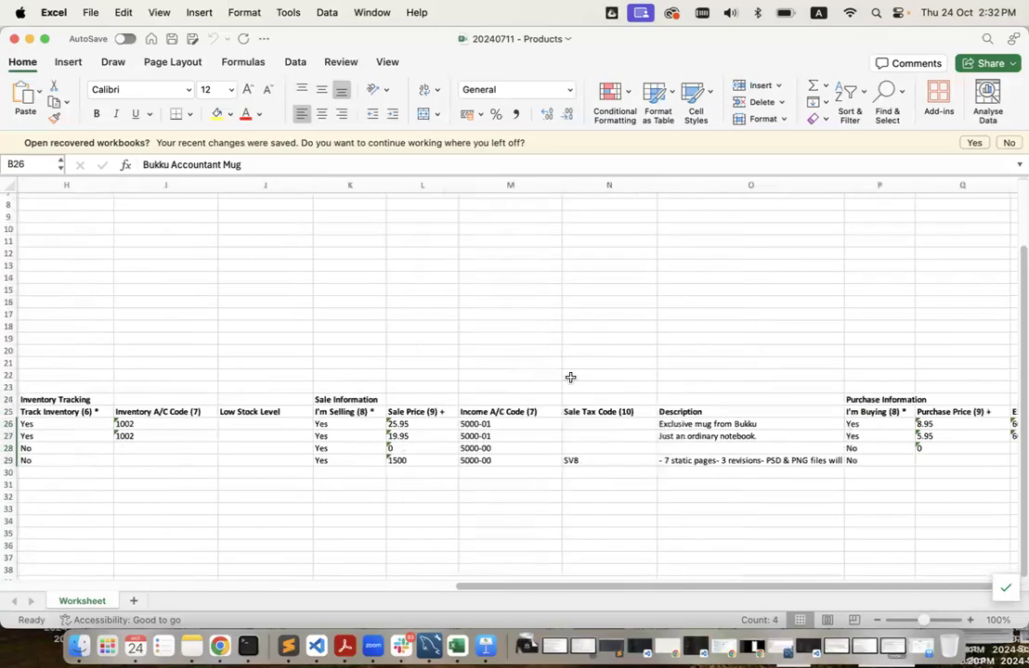
scroll(570, 377, left, 4)
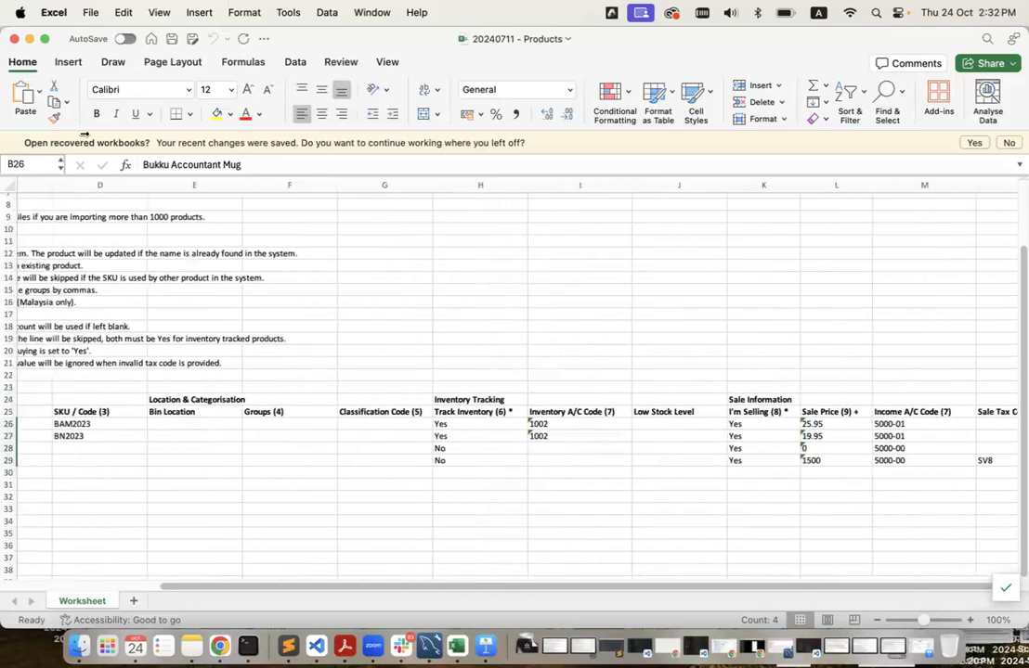
Close Excel and upload 20240711 - Products.xlsx to Bukku's product import.
click(13, 39)
click(247, 331)
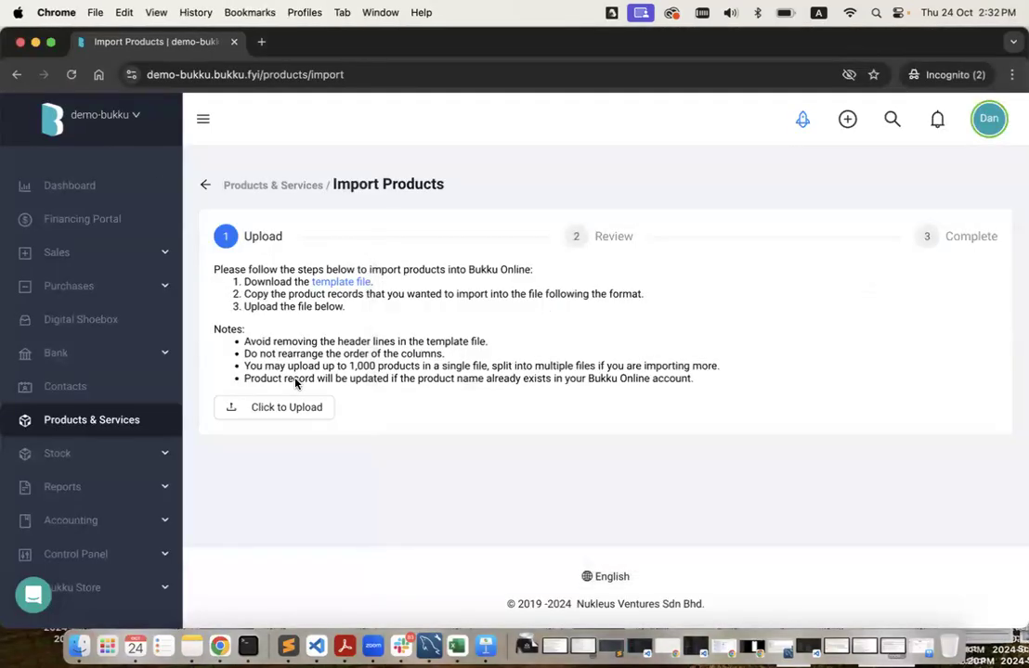
click(78, 646)
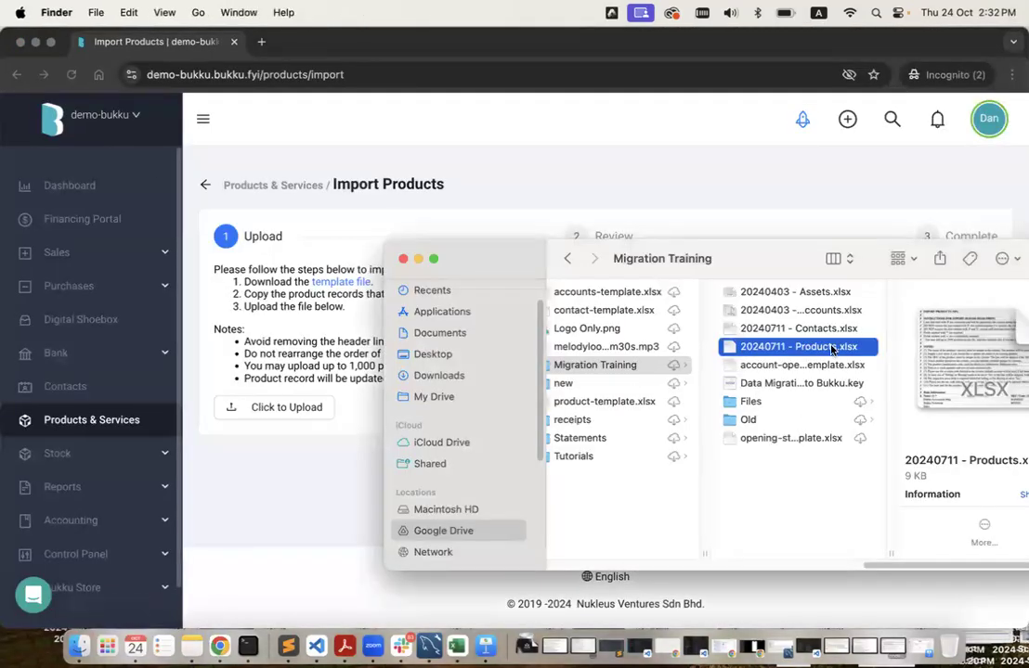
drag(732, 351, 307, 415)
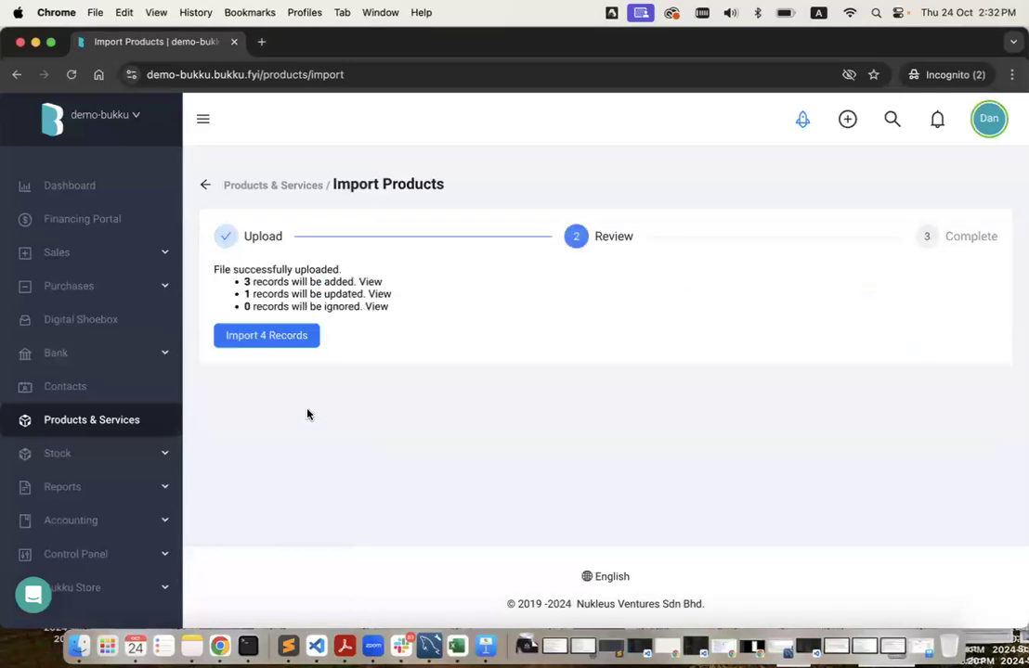
Review the 3 products to add and 1 to update, then import all 4 records.
click(372, 282)
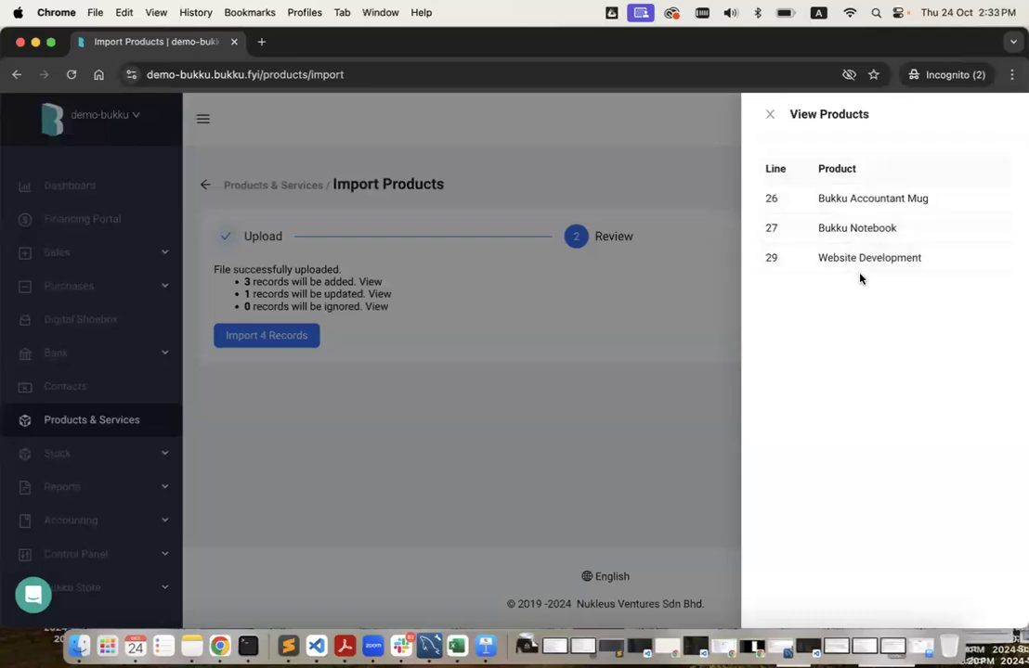
click(596, 358)
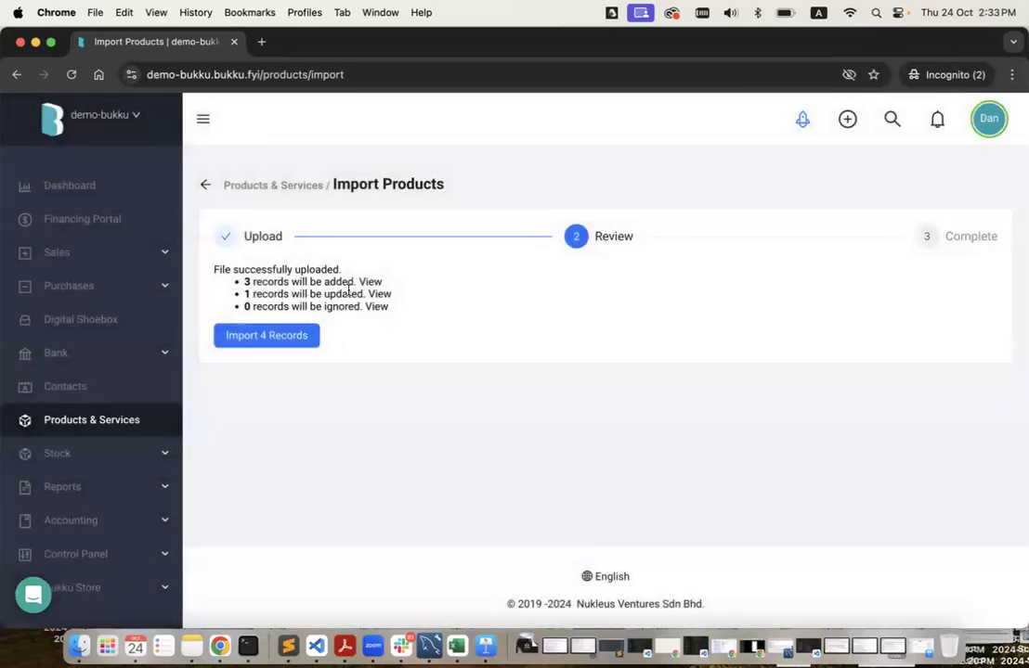
click(381, 294)
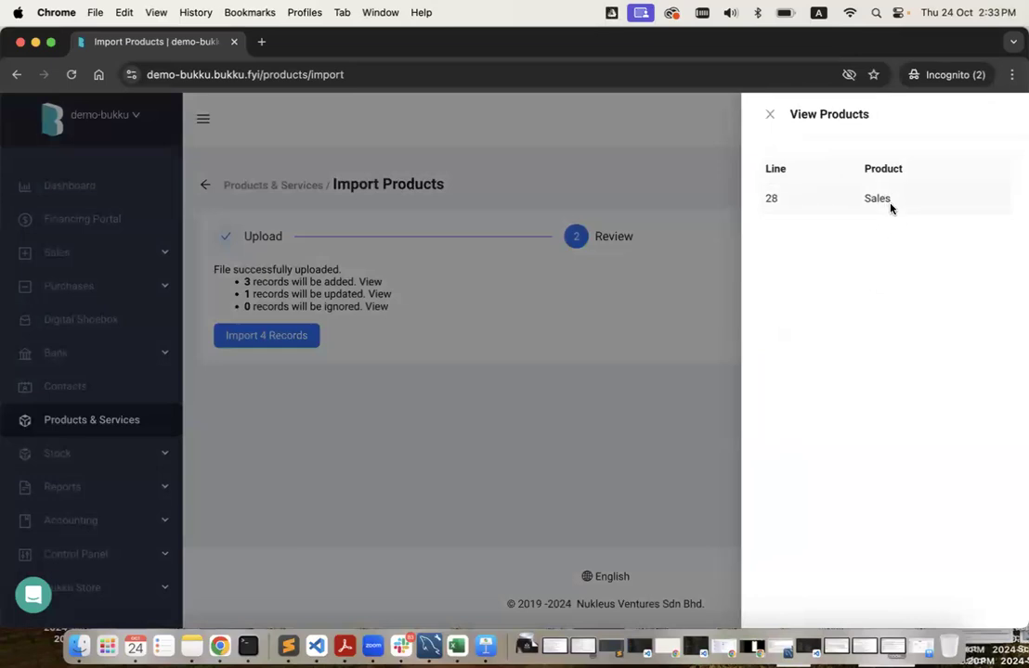
click(627, 322)
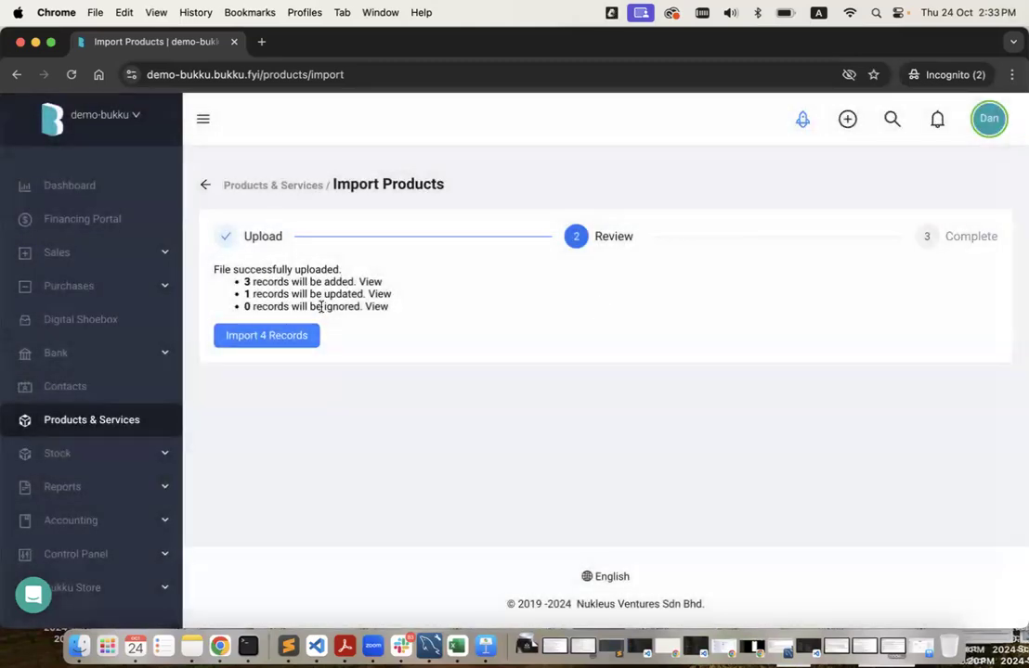
click(269, 336)
click(272, 344)
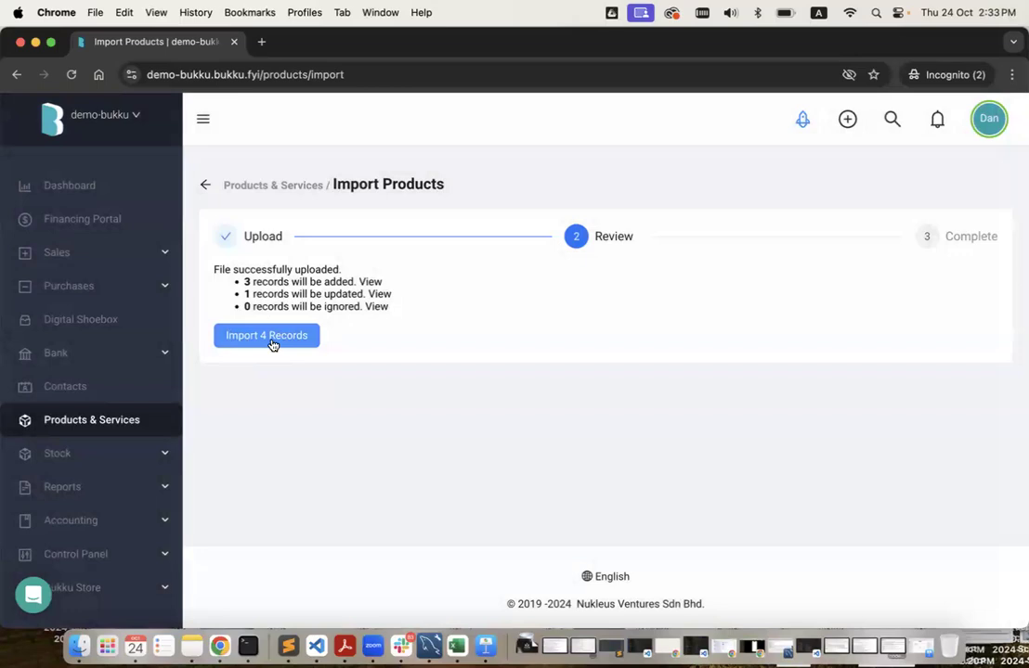
click(272, 342)
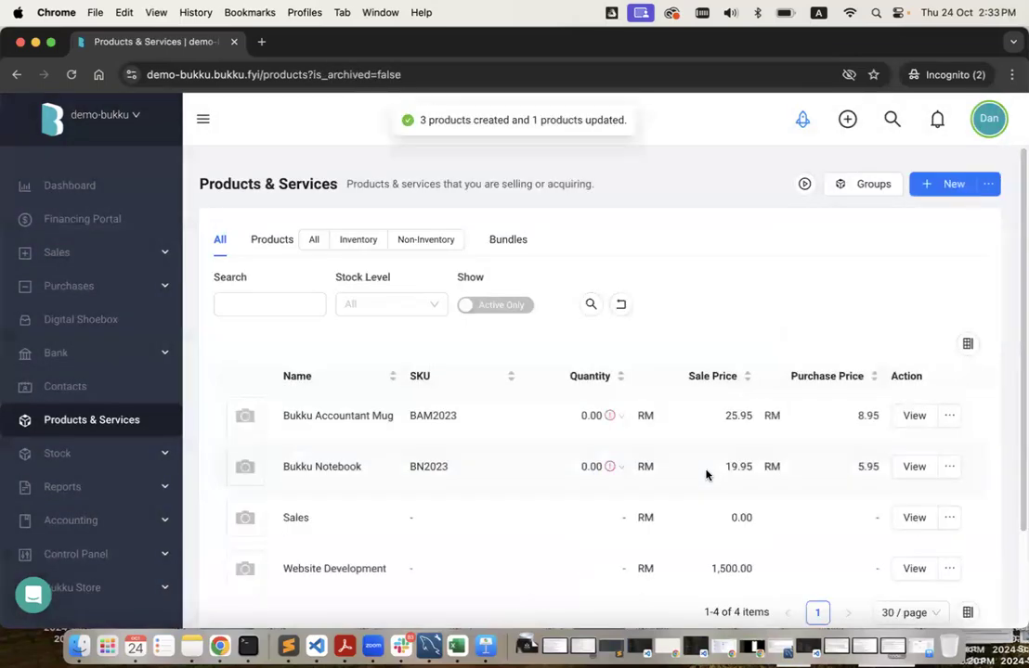
scroll(705, 476, down, 3)
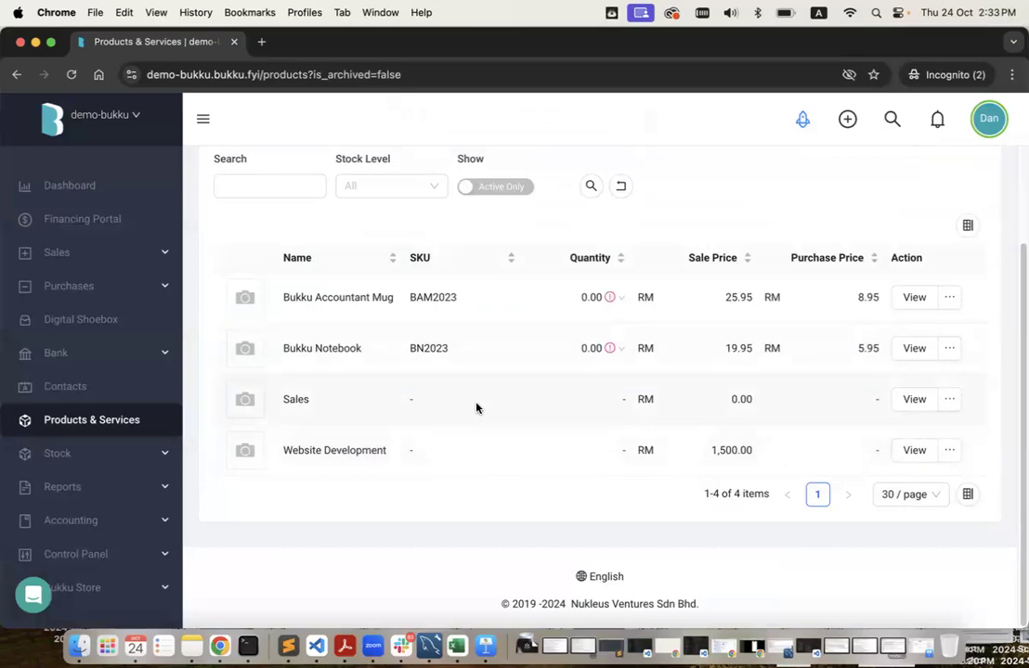
key(ctrl+Left)
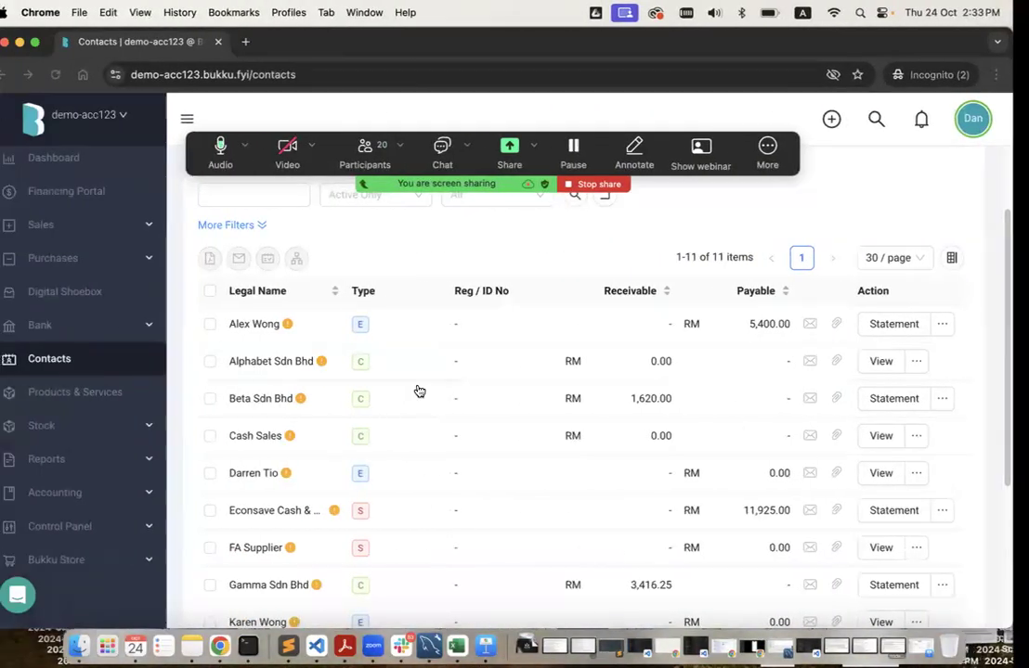
key(ctrl+Right)
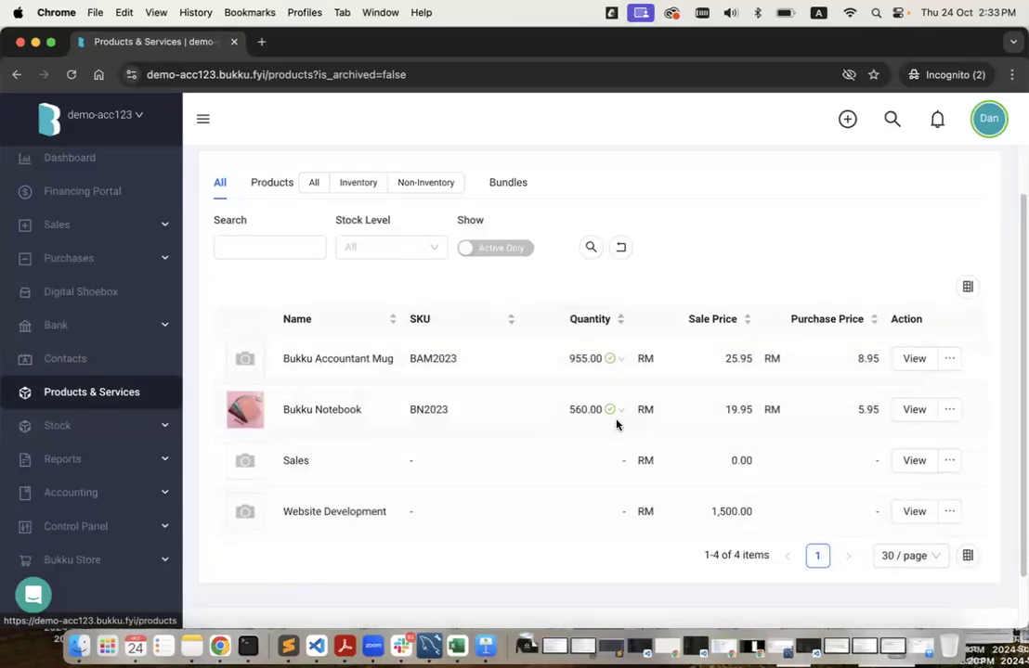
key(ctrl+Right)
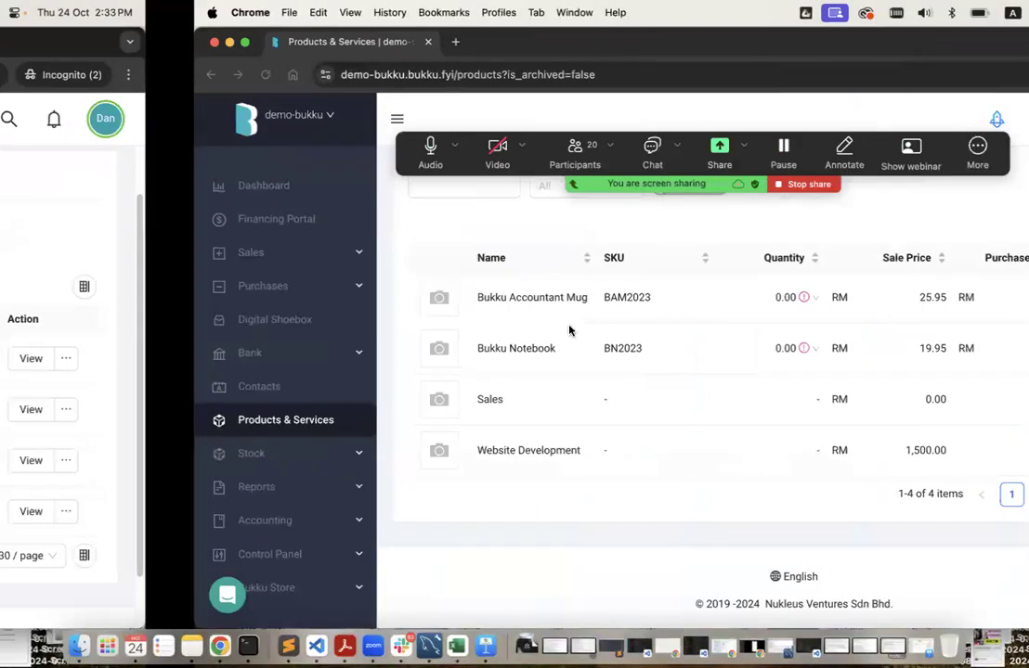
key(ctrl+Left)
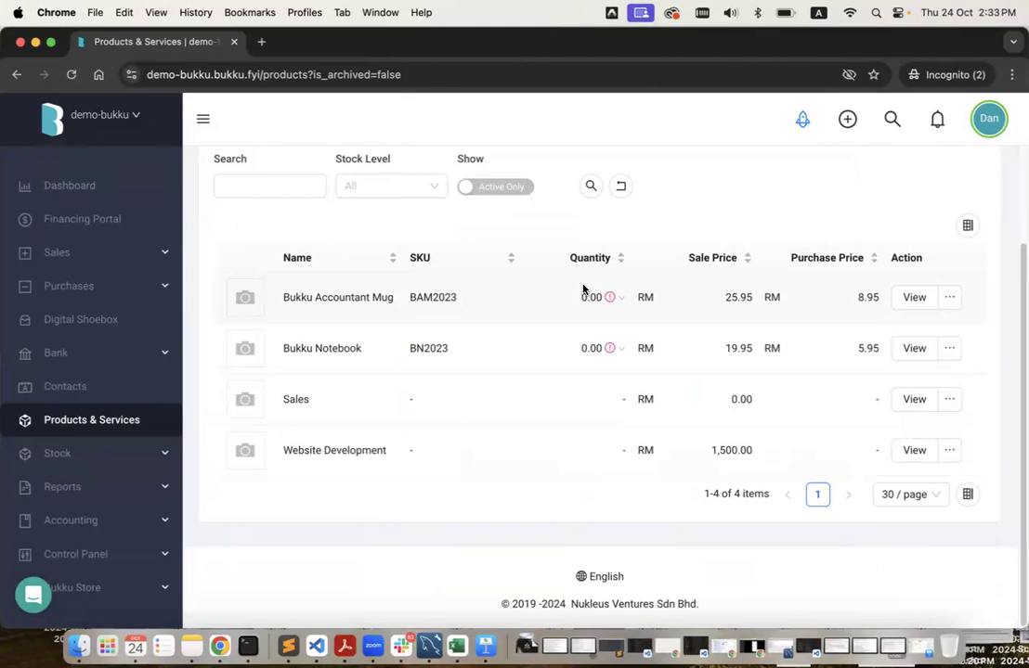
Open the Opening Balance card from the Getting Started checklist.
click(802, 119)
scroll(879, 557, down, 1)
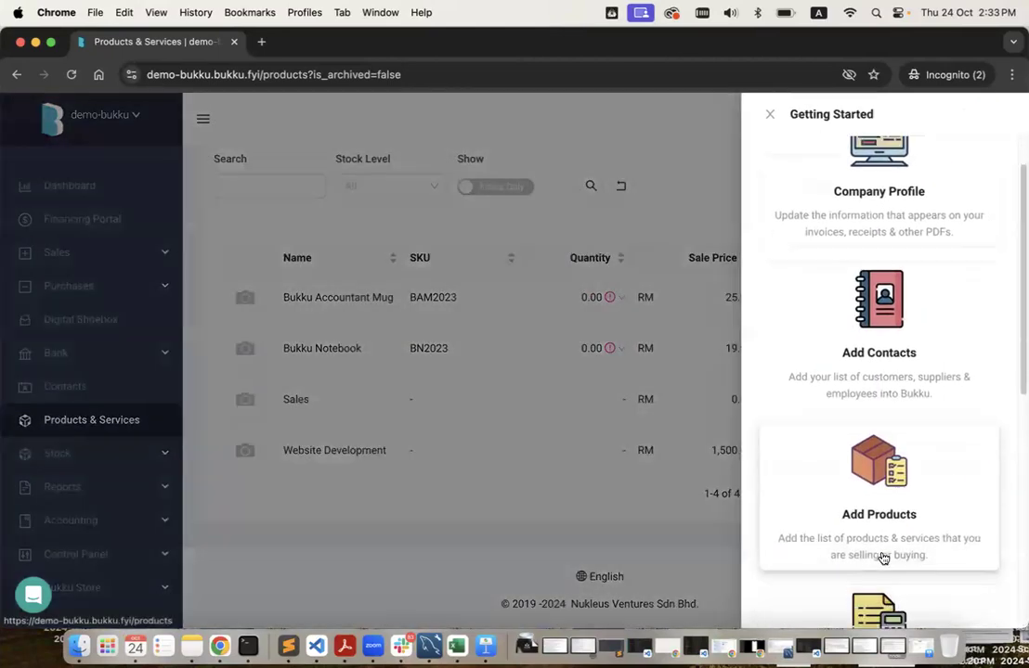
scroll(882, 555, down, 5)
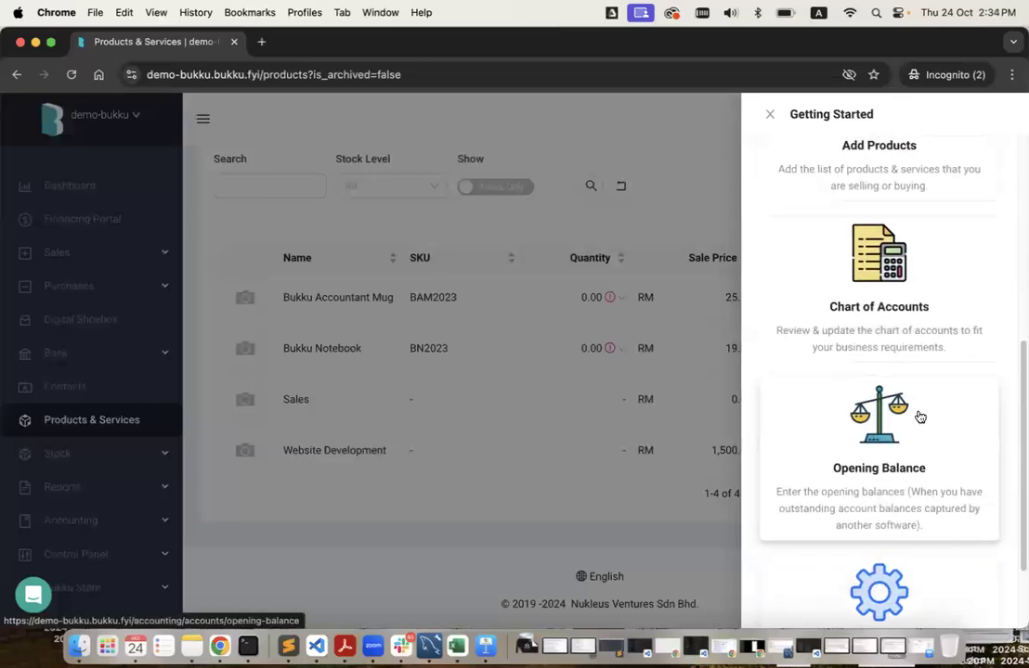
click(879, 488)
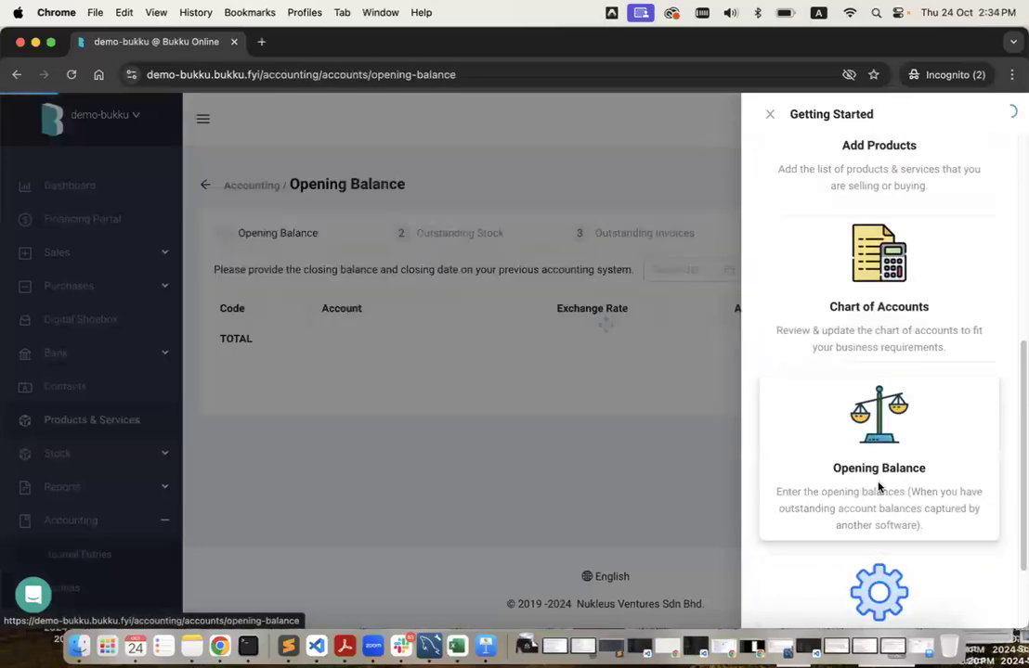
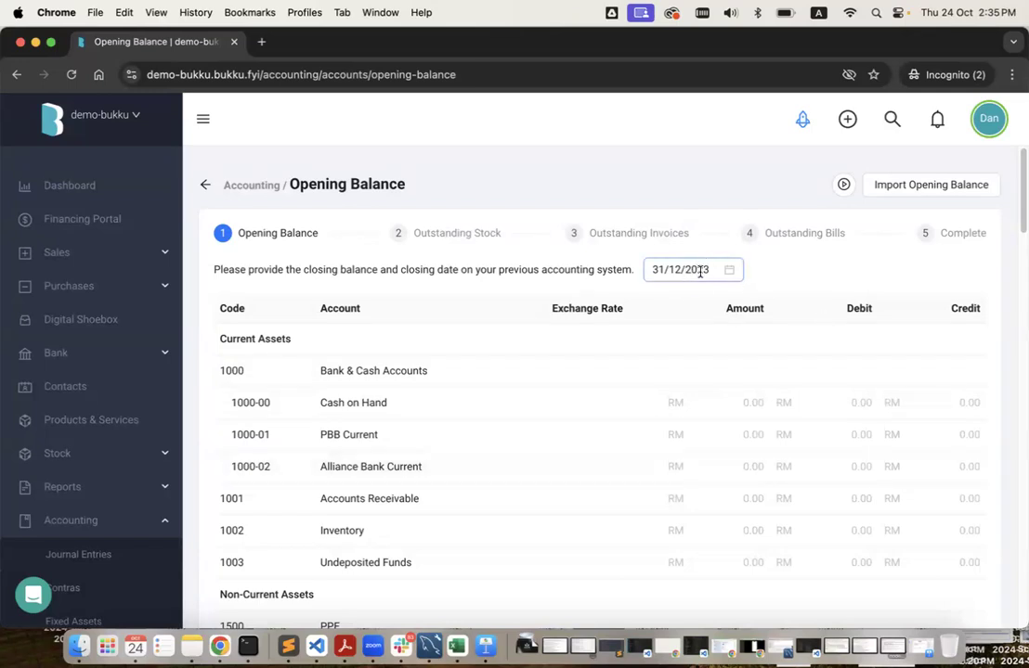
Scroll the Opening Balance table, then move to the other company's Products & Services list.
scroll(704, 423, down, 1)
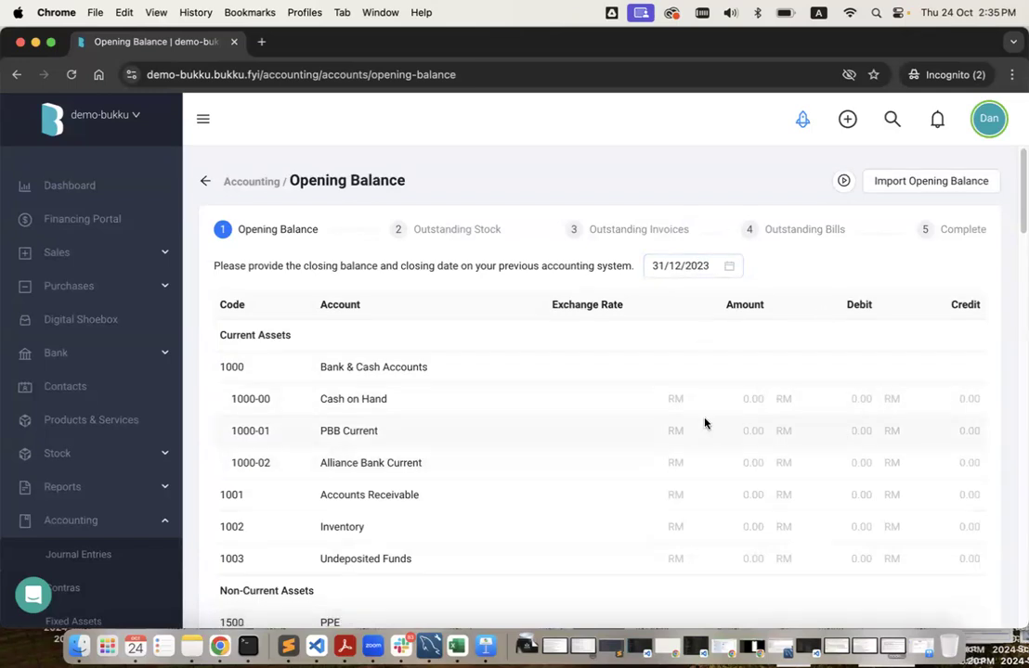
scroll(704, 424, down, 2)
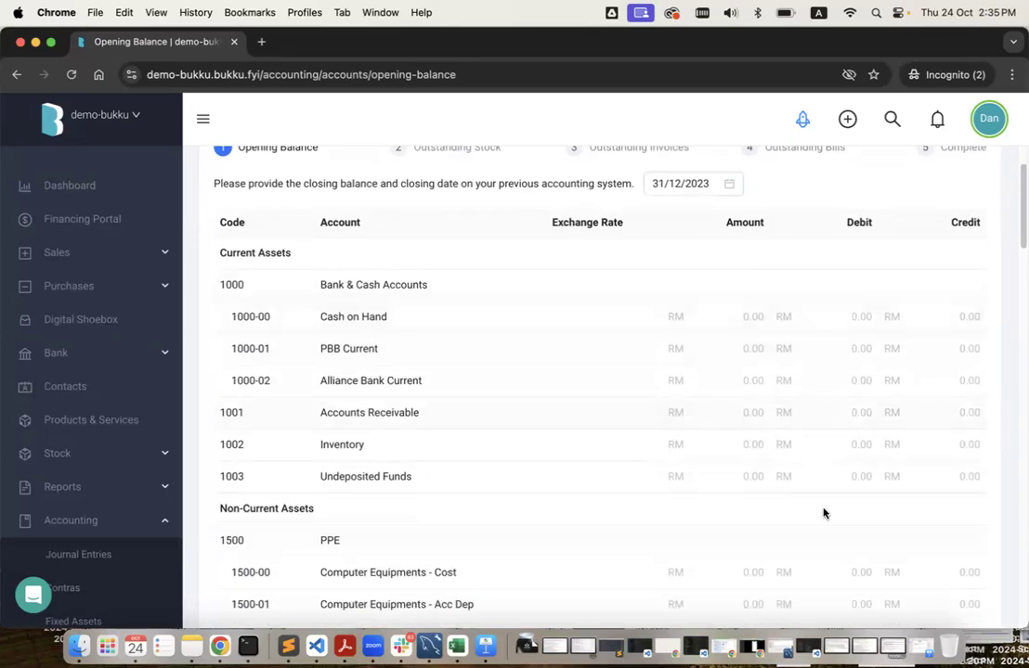
scroll(822, 514, down, 4)
scroll(821, 511, up, 5)
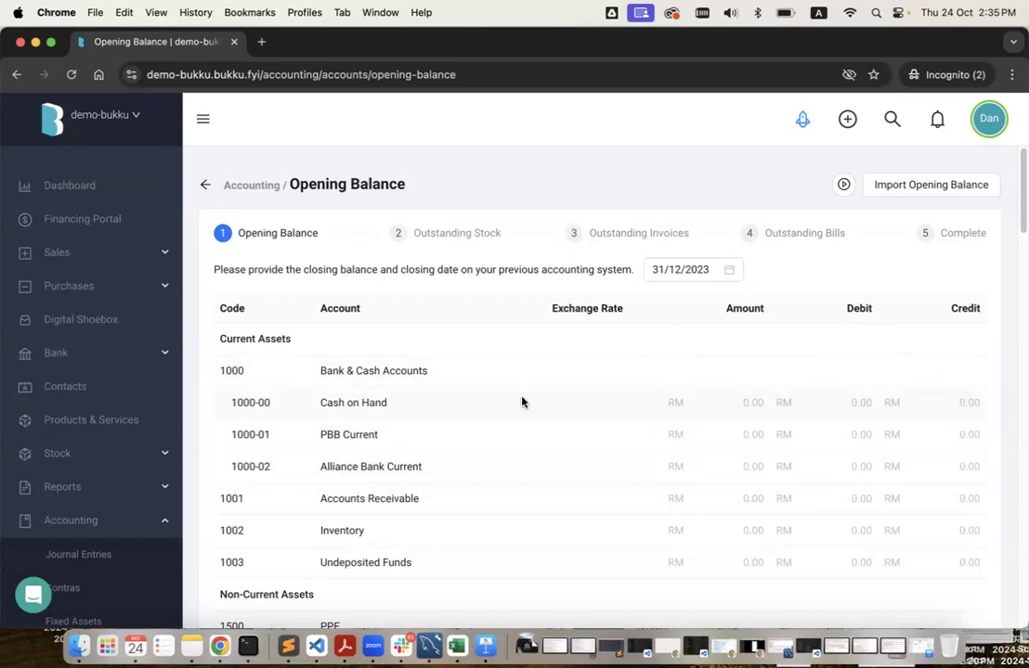
key(ctrl+Left)
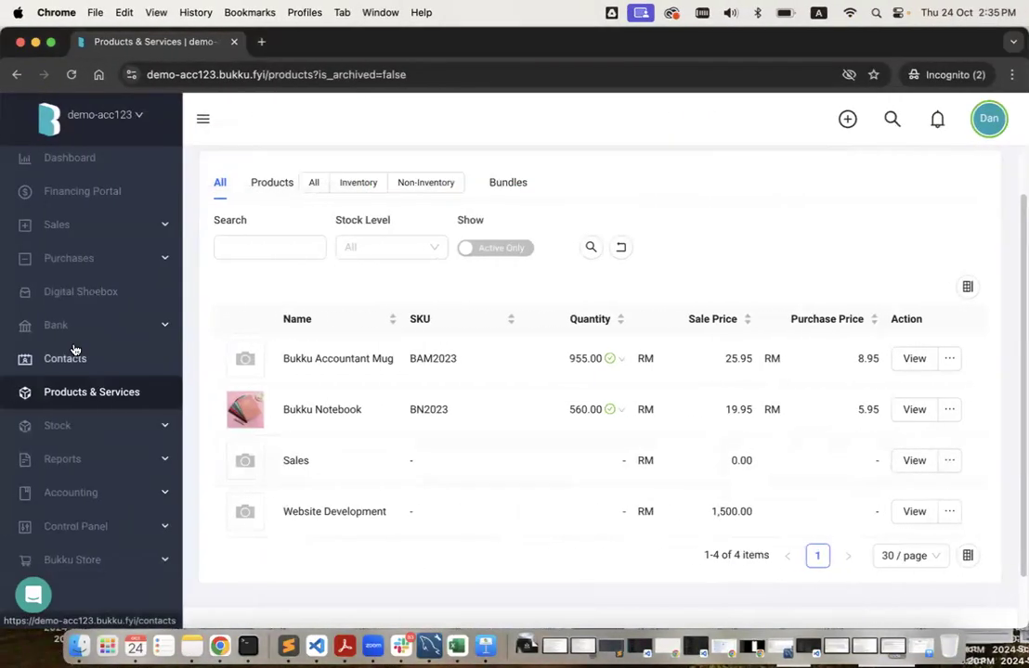
Run the Trial Balance report dated End of Last Financial Year (31/12/2023).
click(109, 463)
click(110, 493)
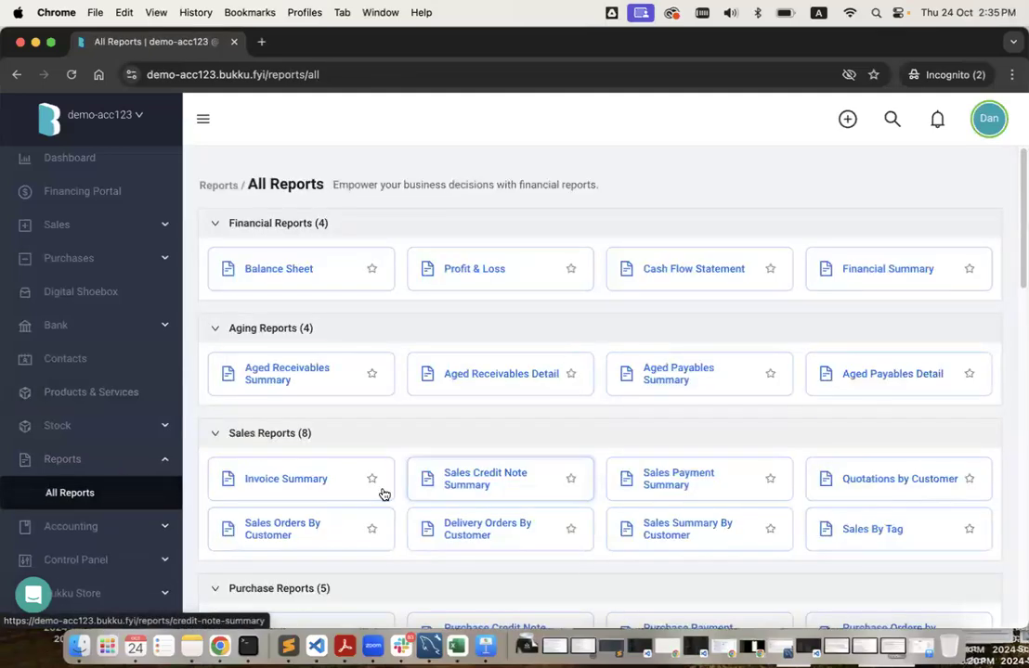
scroll(383, 494, down, 15)
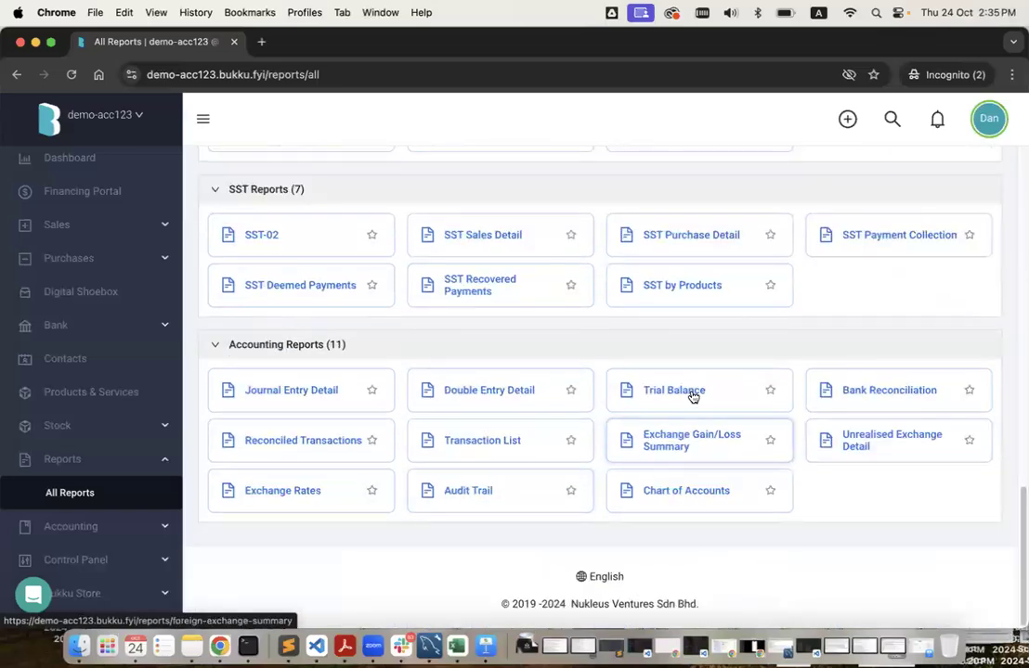
click(674, 391)
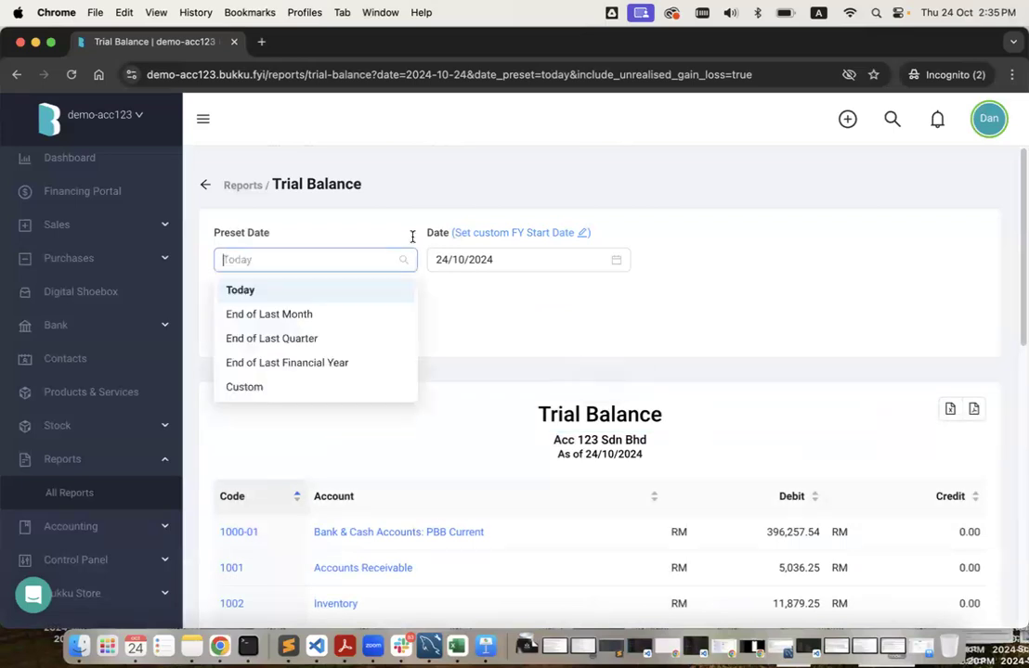
click(292, 362)
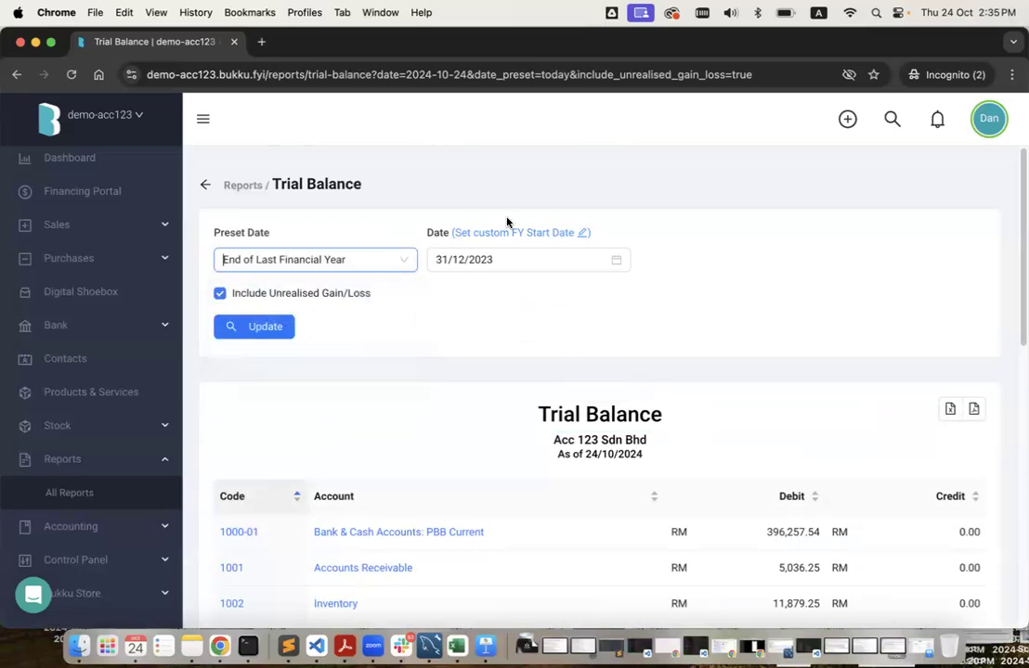
click(261, 334)
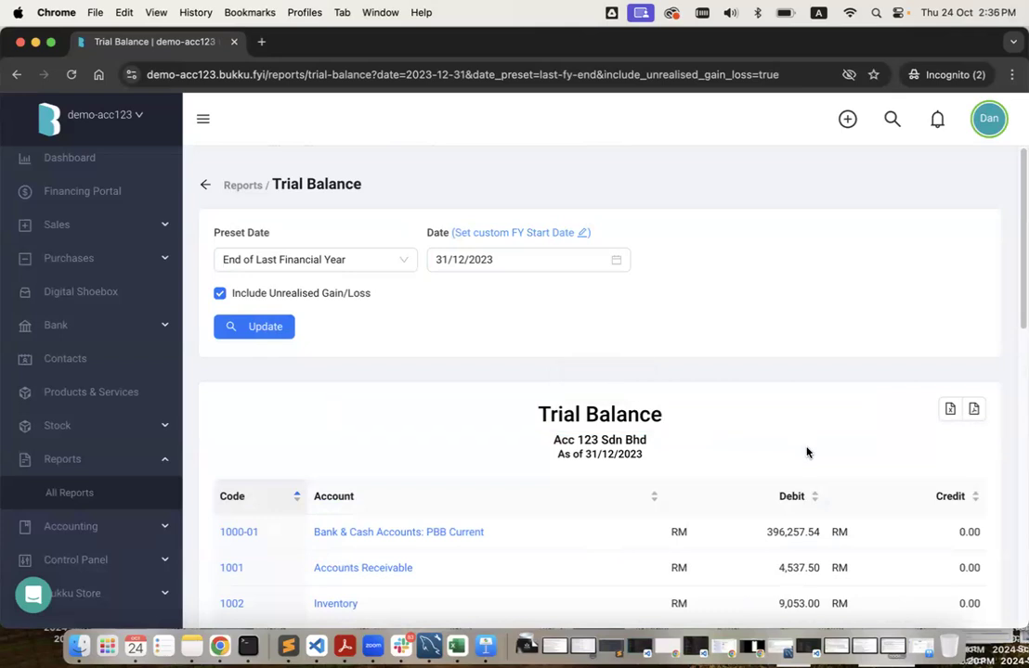
scroll(804, 450, down, 5)
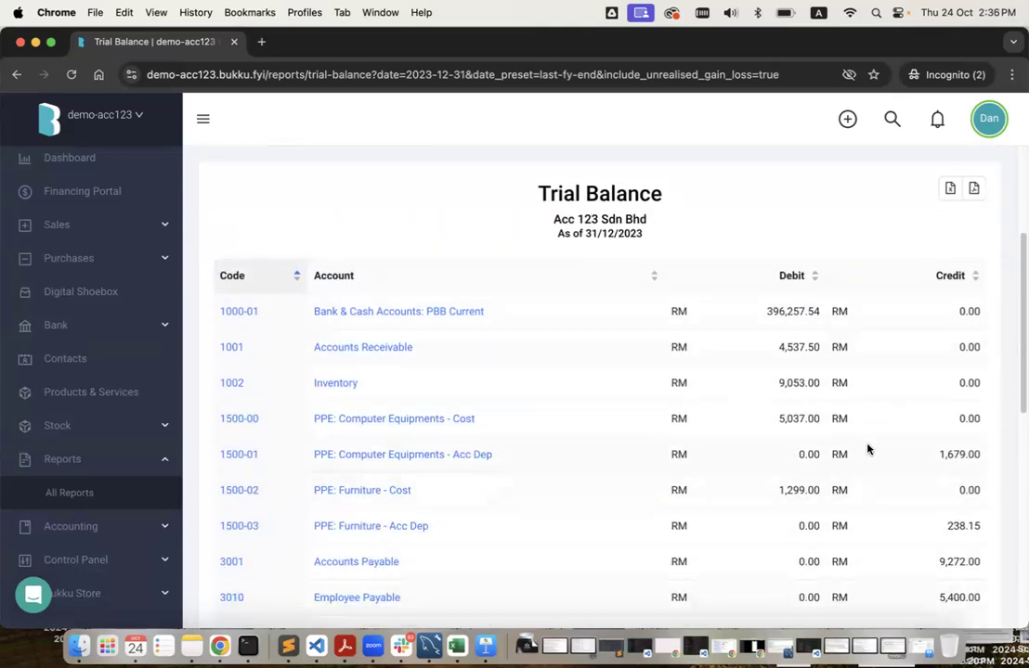
Compare the trial balance with demo-bukku's Opening Balance page, leaving Accounts Receivable unchanged.
key(ctrl+Right)
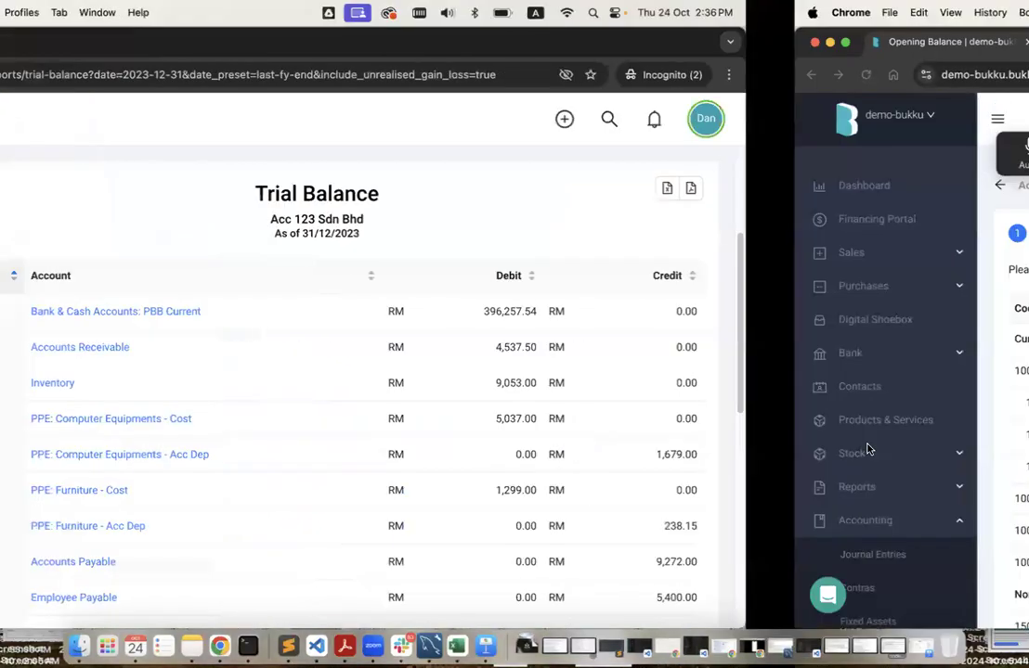
key(ctrl+Left)
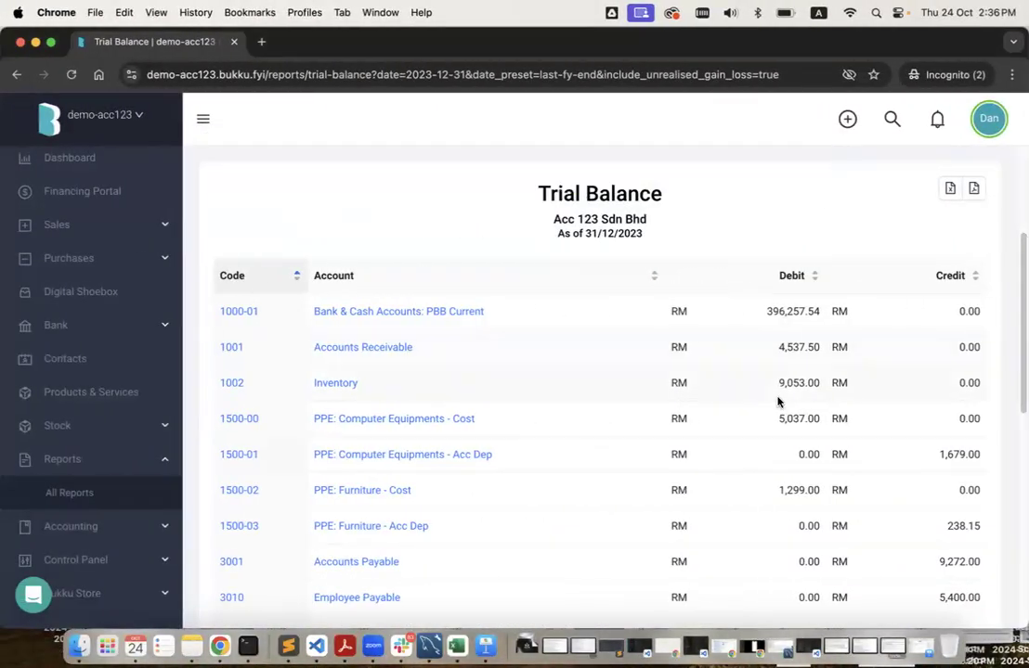
key(ctrl+Right)
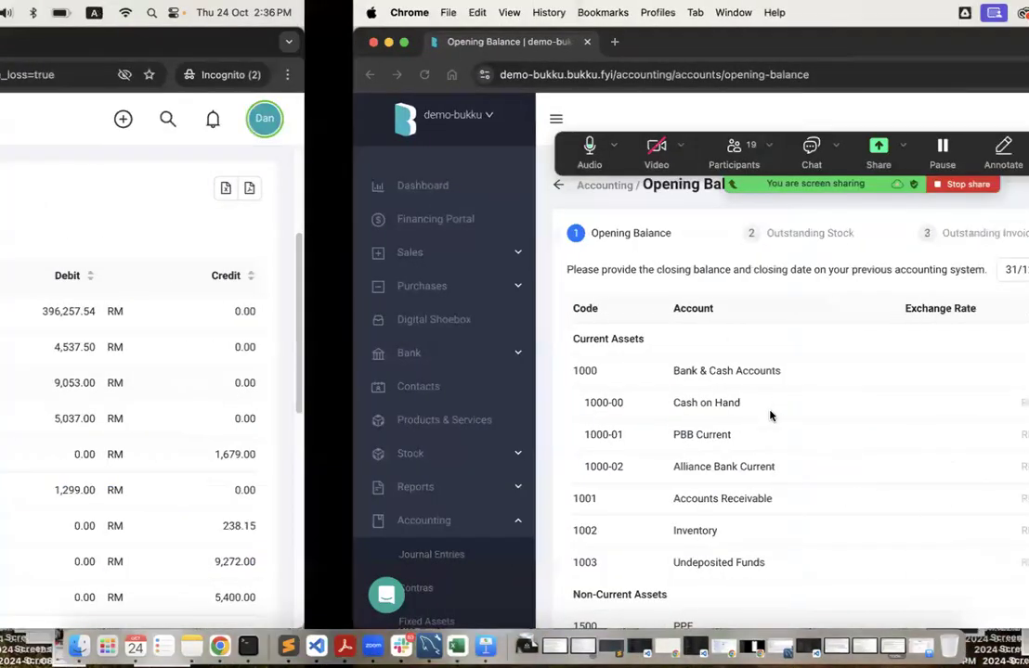
click(735, 499)
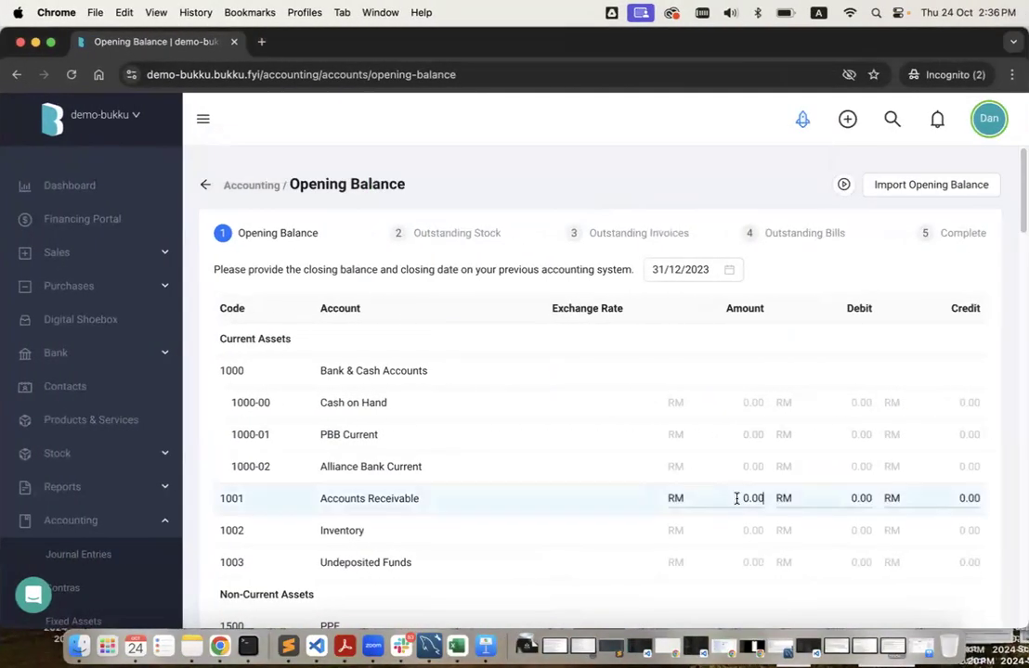
click(827, 276)
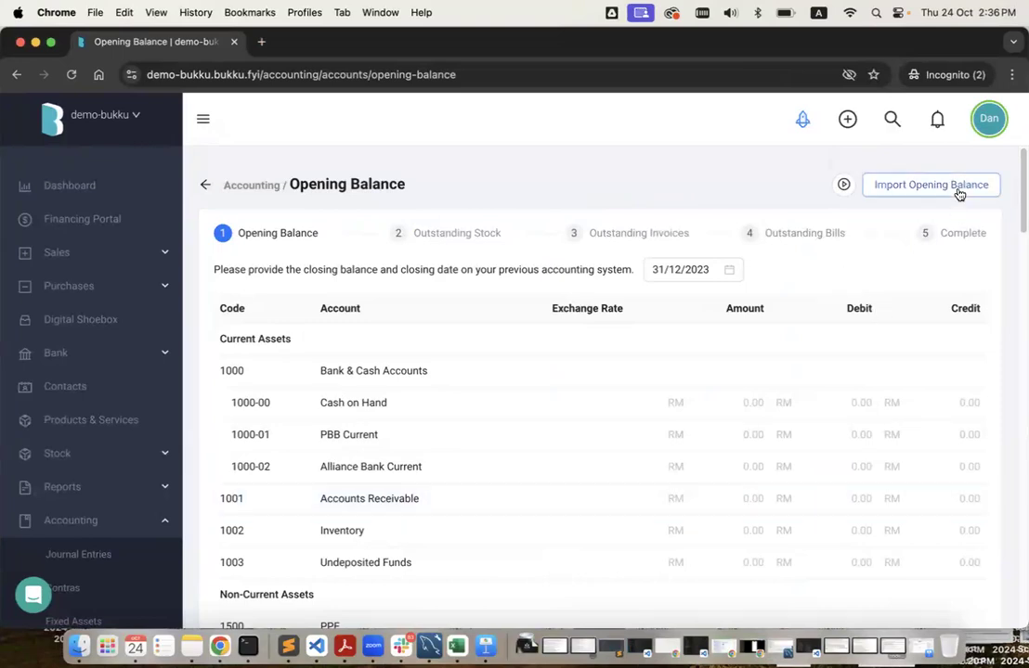
click(896, 187)
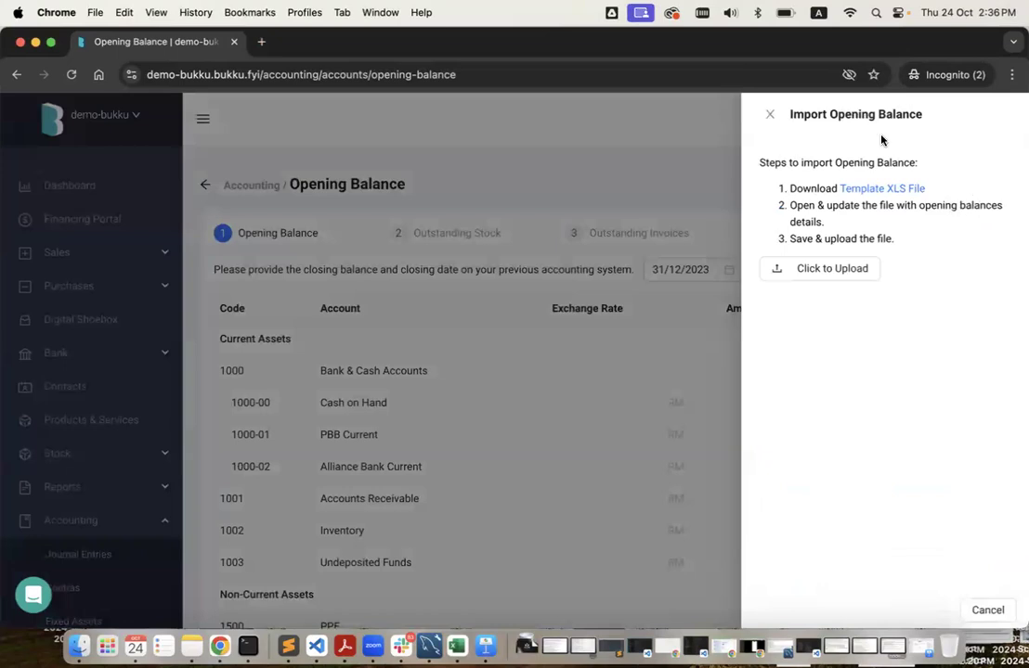
click(769, 115)
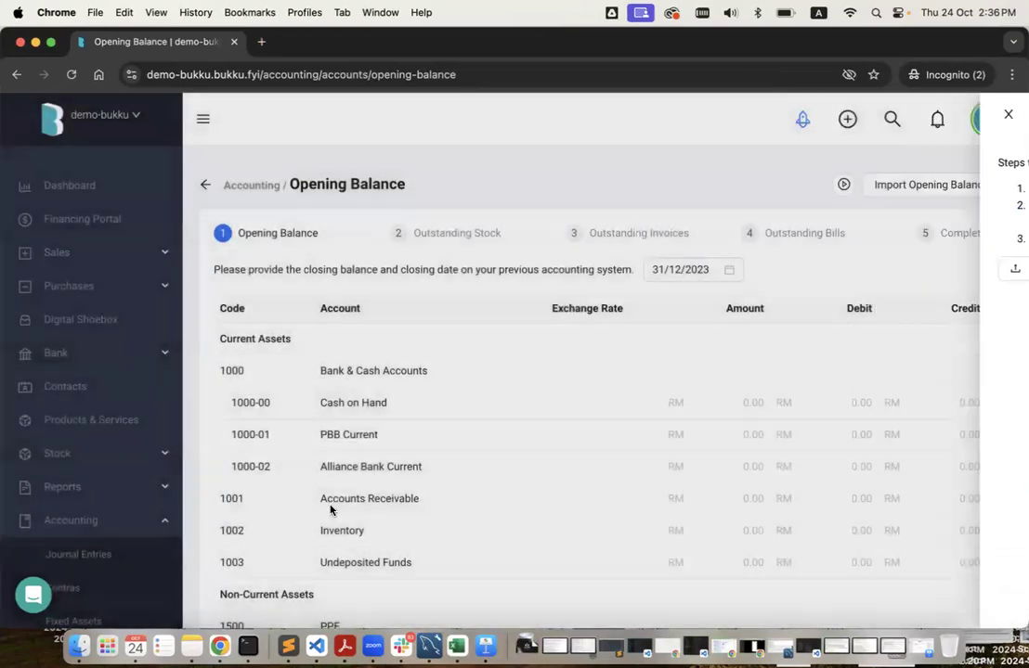
Open account-opening-balance-template.xlsx from Finder in Excel.
click(79, 645)
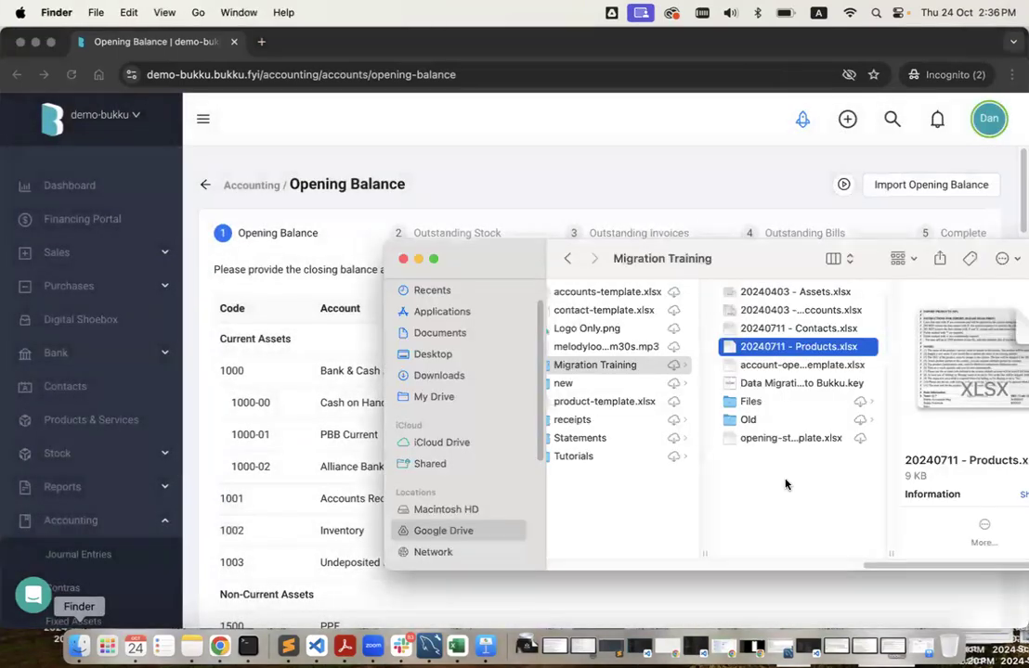
click(804, 366)
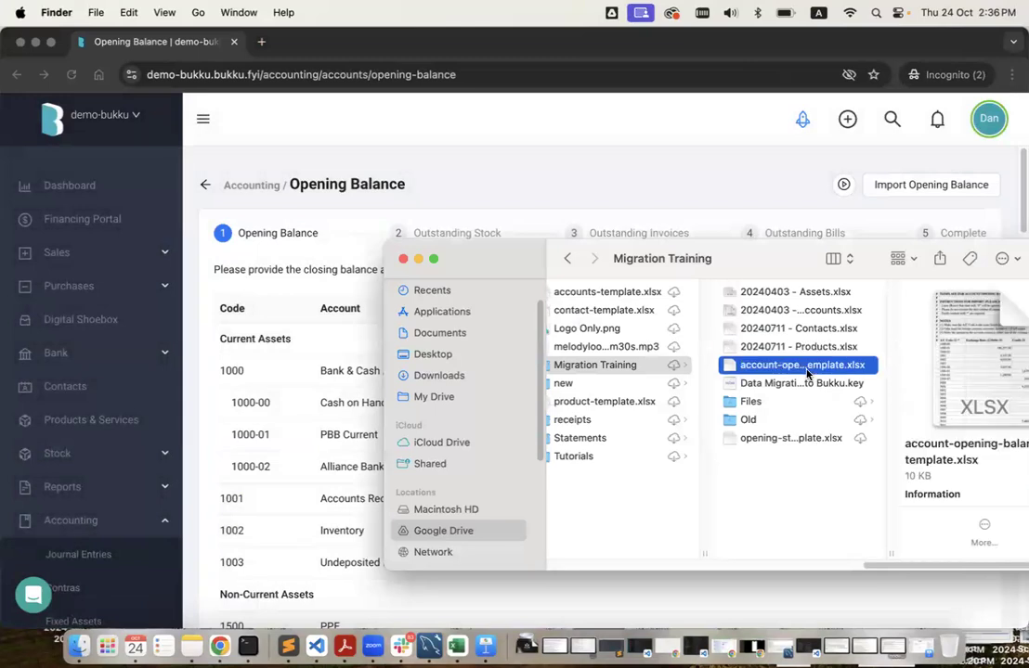
drag(769, 269, 725, 269)
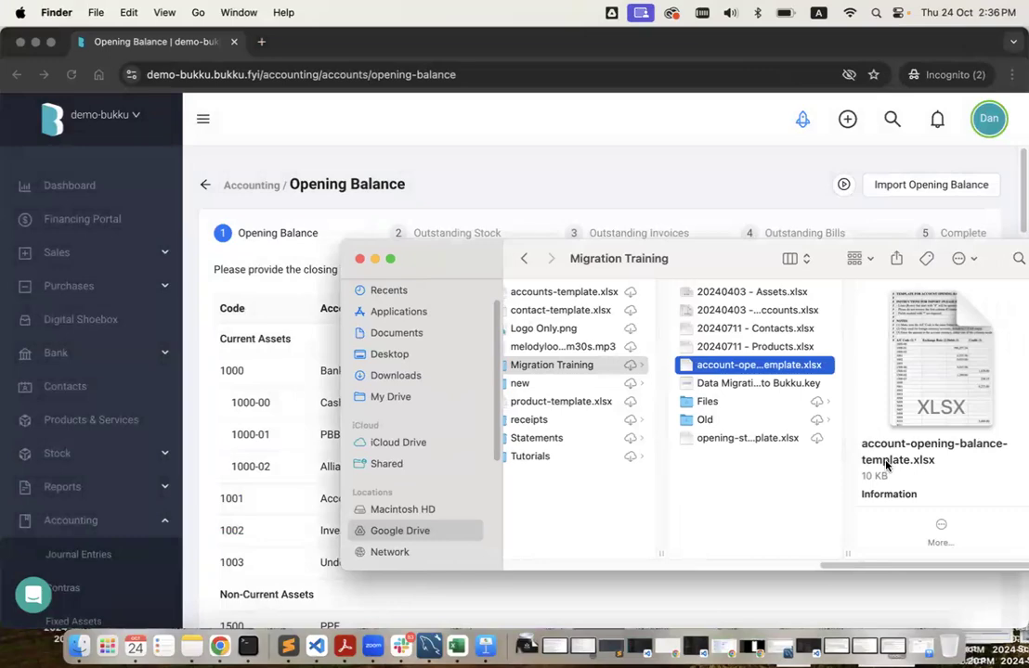
double_click(768, 368)
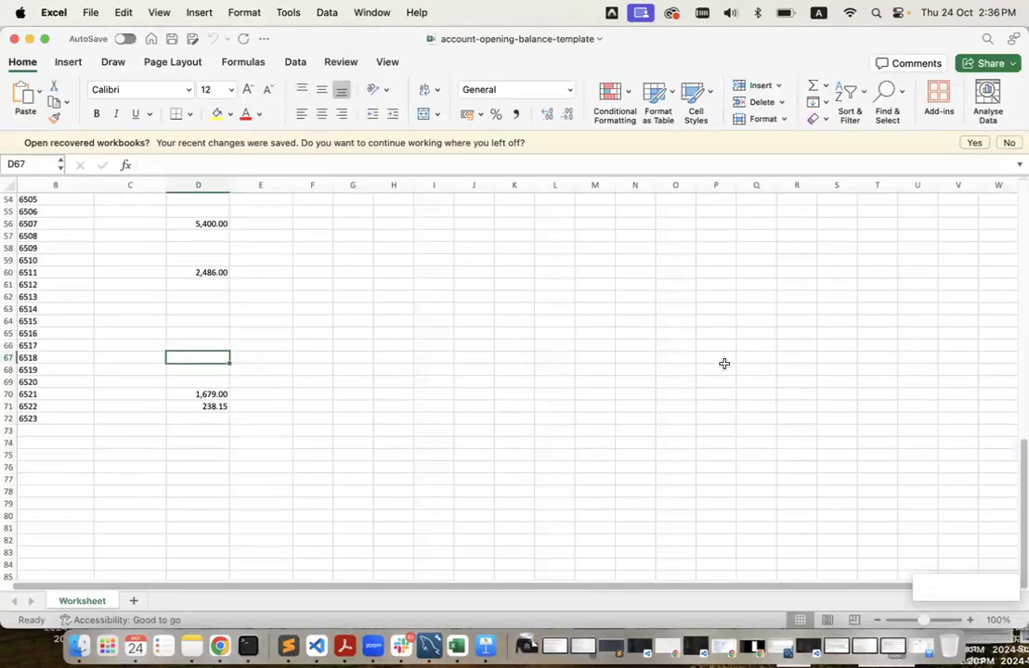
Check the template's debit and credit figures against the 31/12/2023 trial balance.
scroll(456, 410, up, 15)
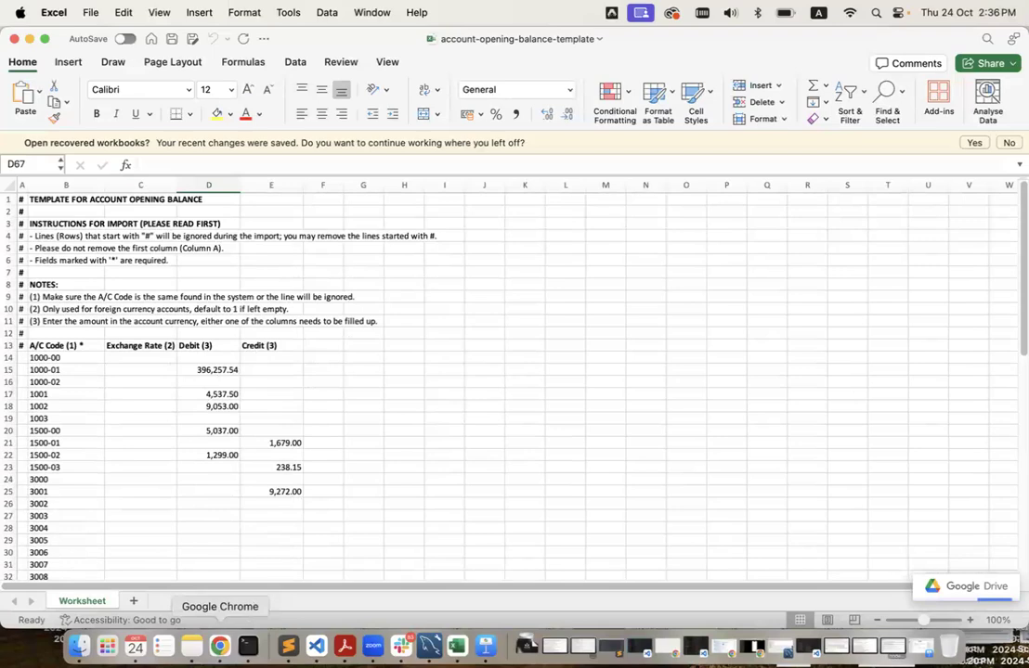
click(220, 645)
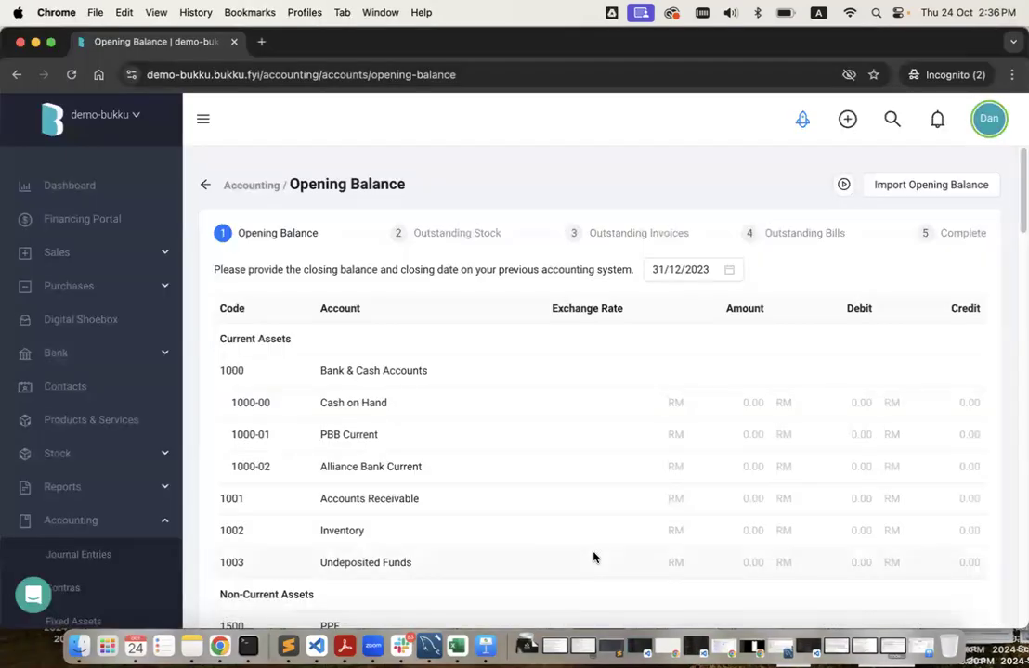
key(ctrl+Left)
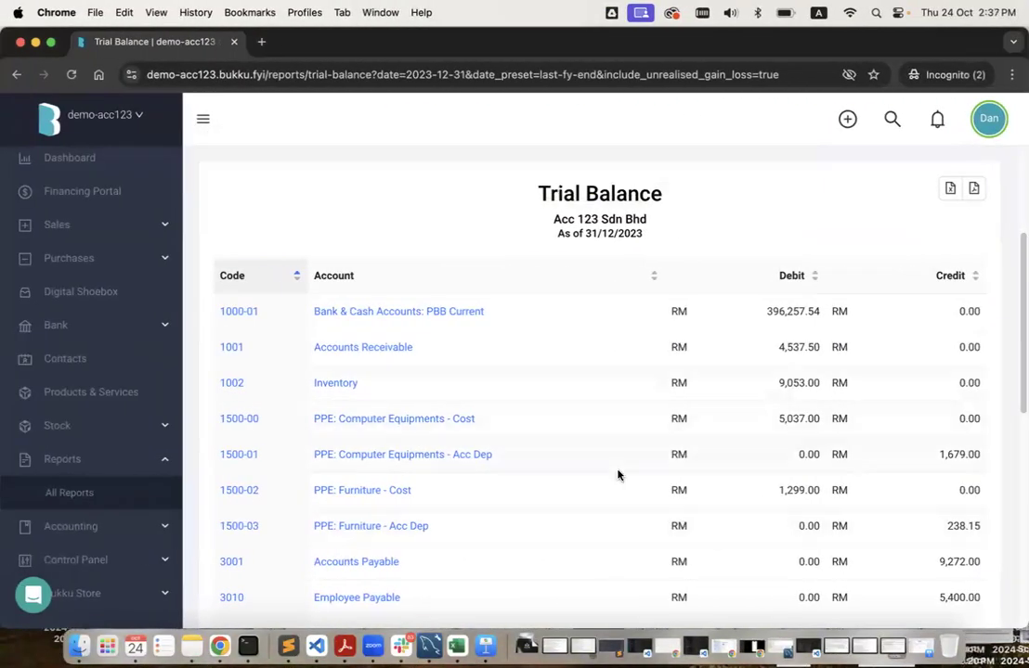
key(ctrl+Right)
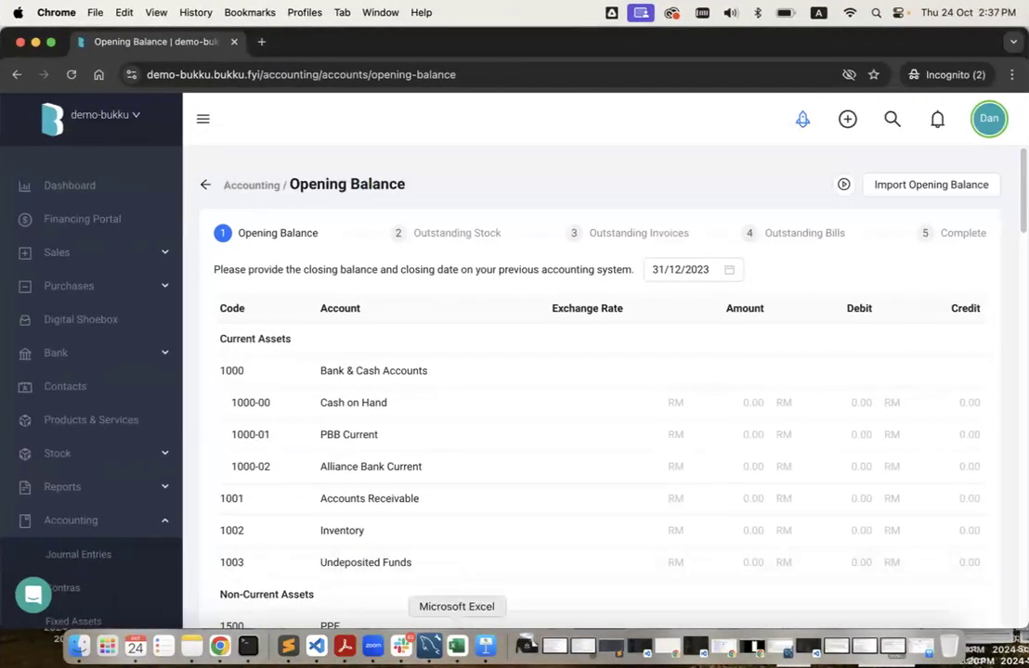
click(457, 646)
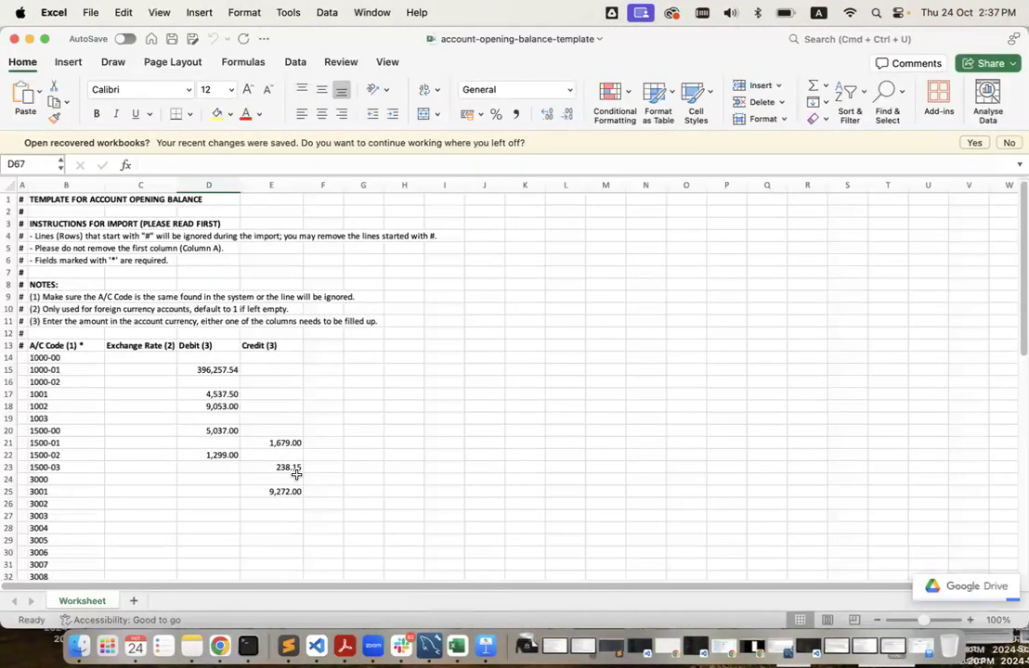
scroll(293, 469, down, 15)
scroll(296, 475, up, 15)
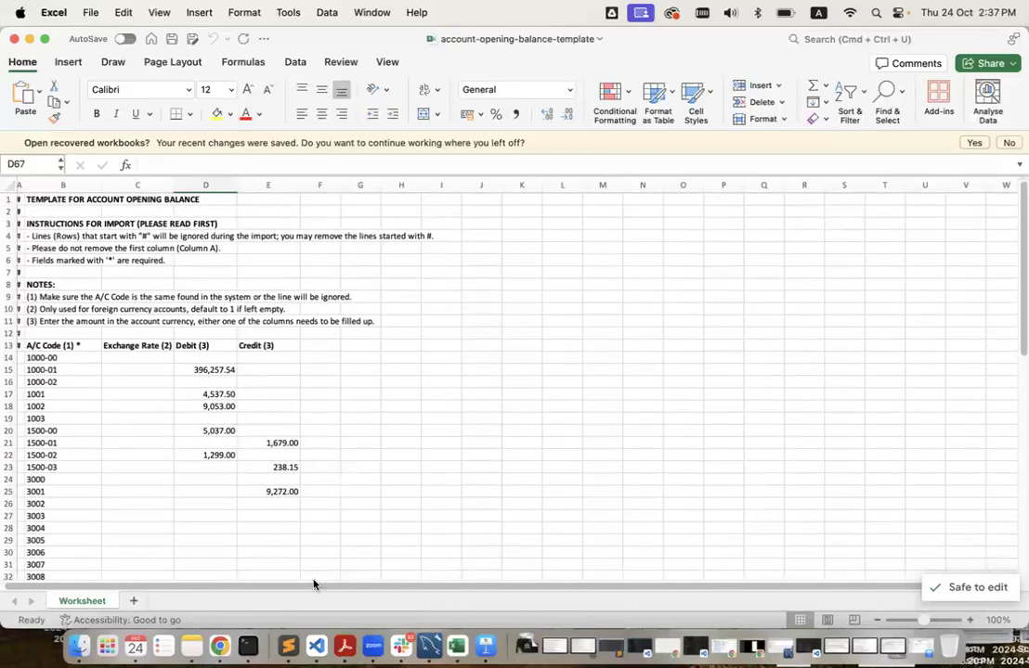
click(220, 645)
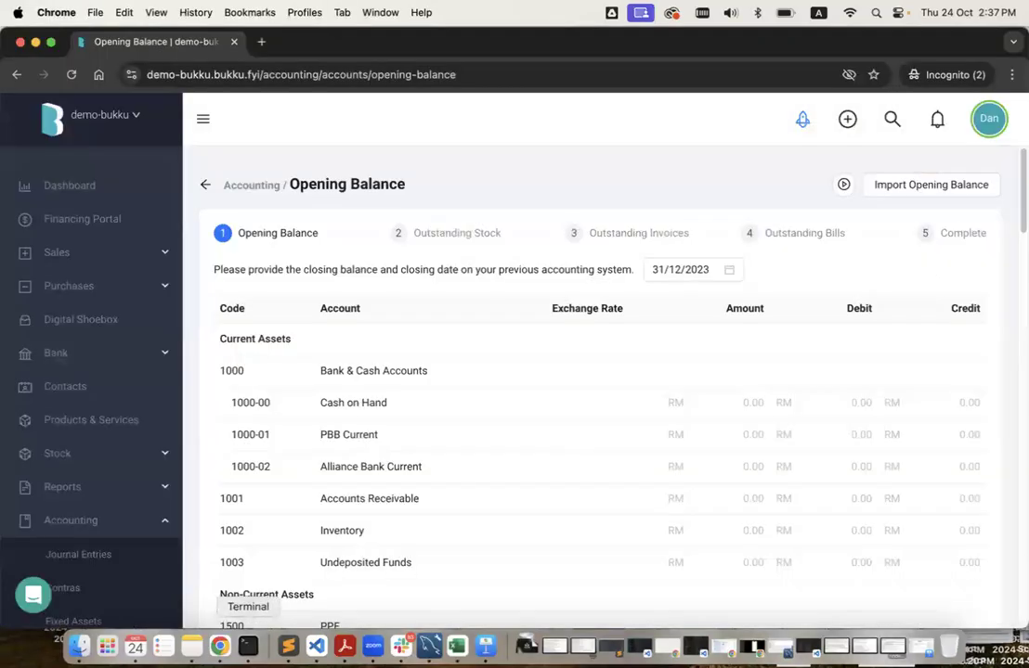
Upload account-opening-balance-template.xlsx into the opening balance import.
click(953, 188)
click(855, 269)
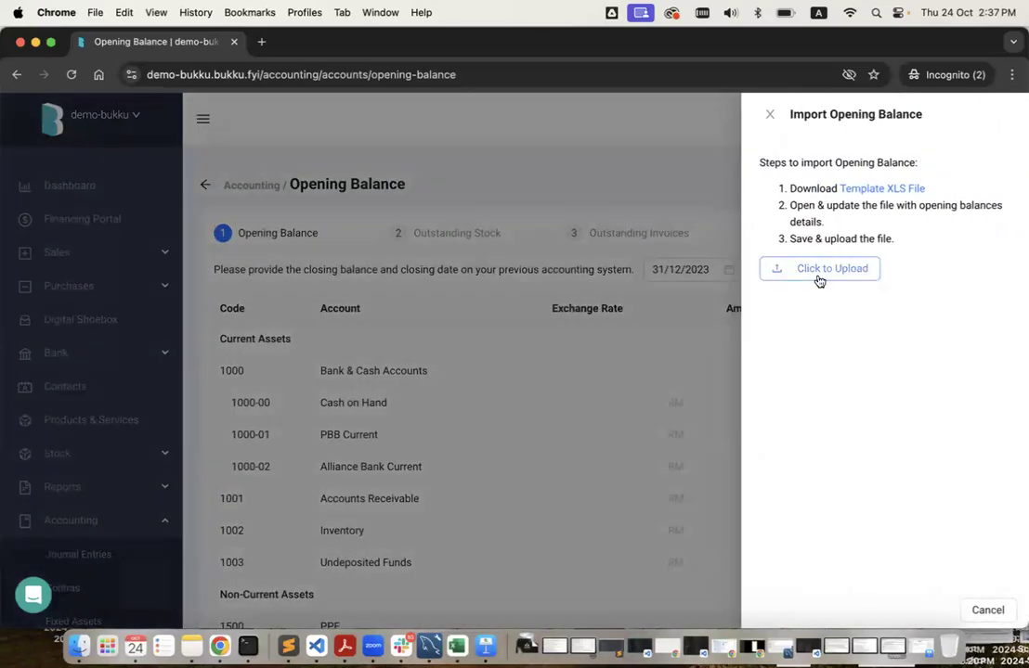
click(79, 647)
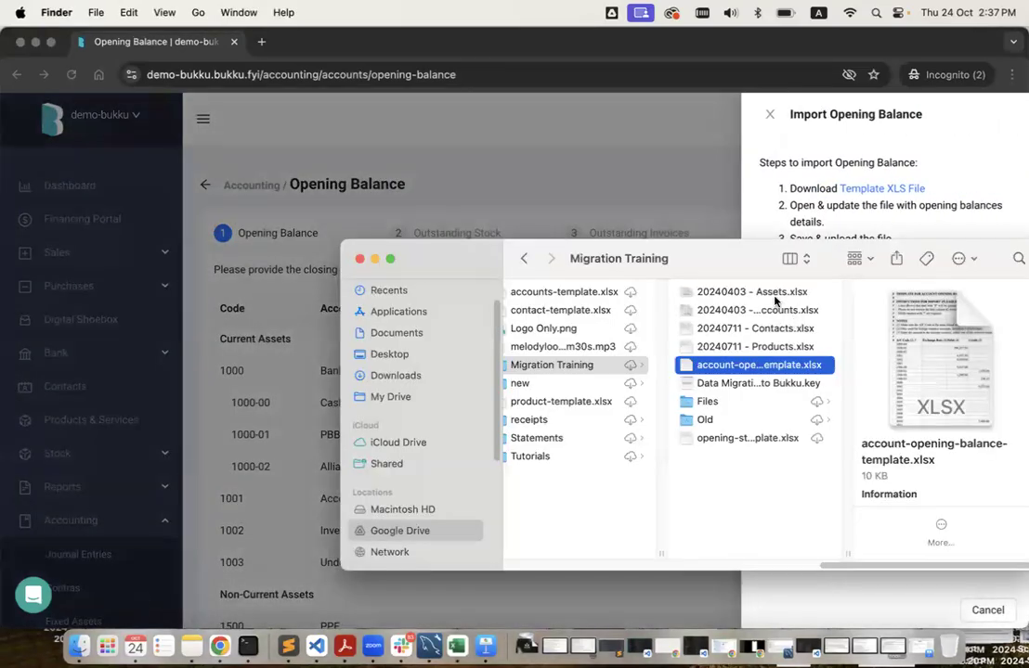
drag(747, 368, 859, 271)
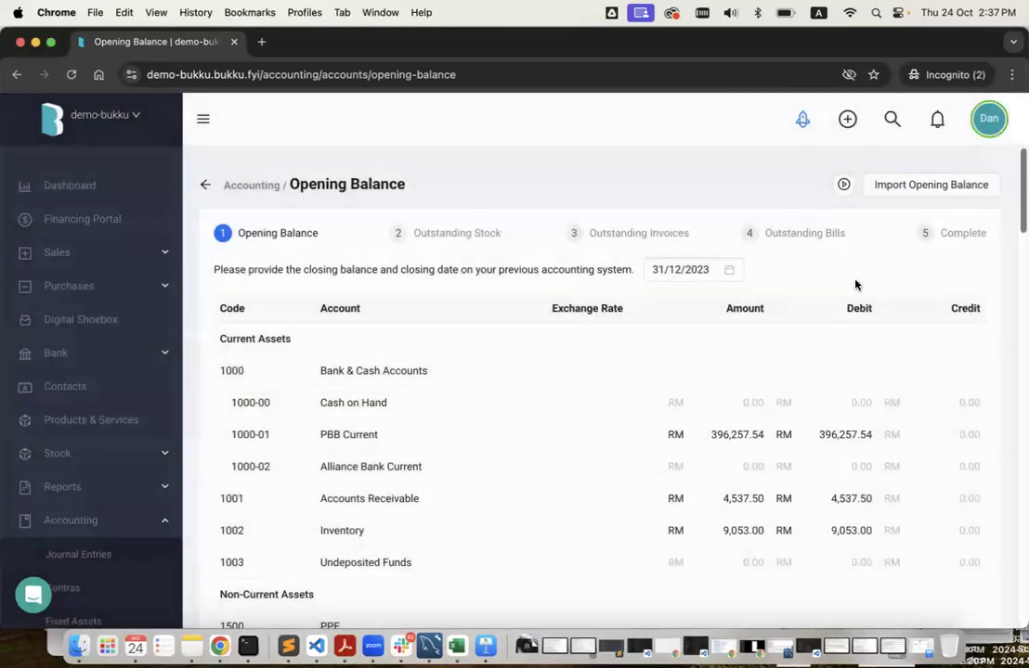
Confirm both sides total RM 429,754.19 and save the opening balances.
scroll(773, 452, down, 15)
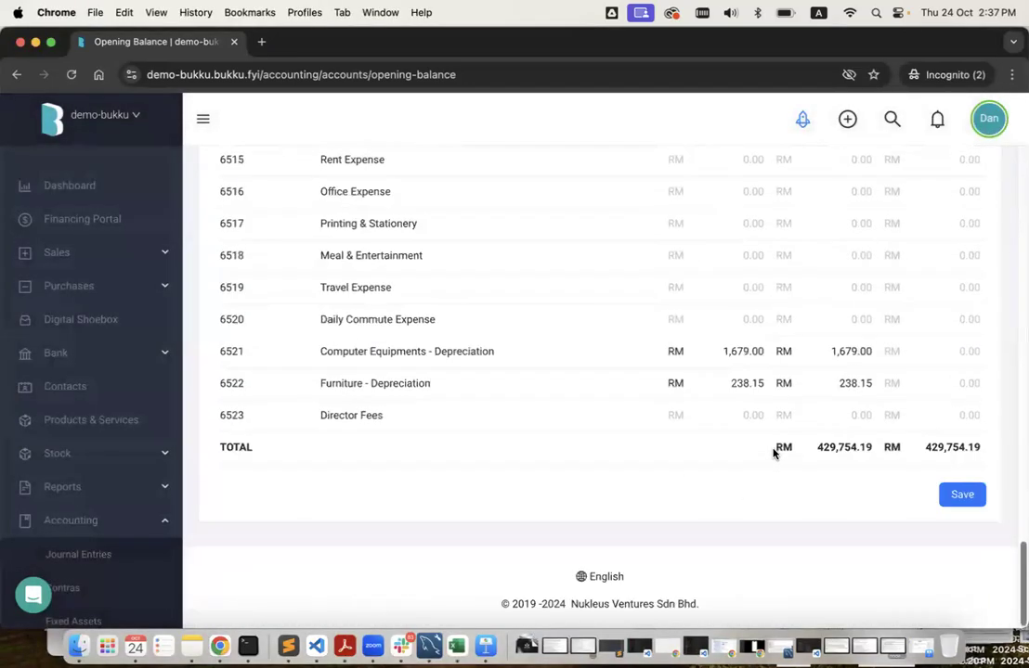
scroll(773, 452, up, 15)
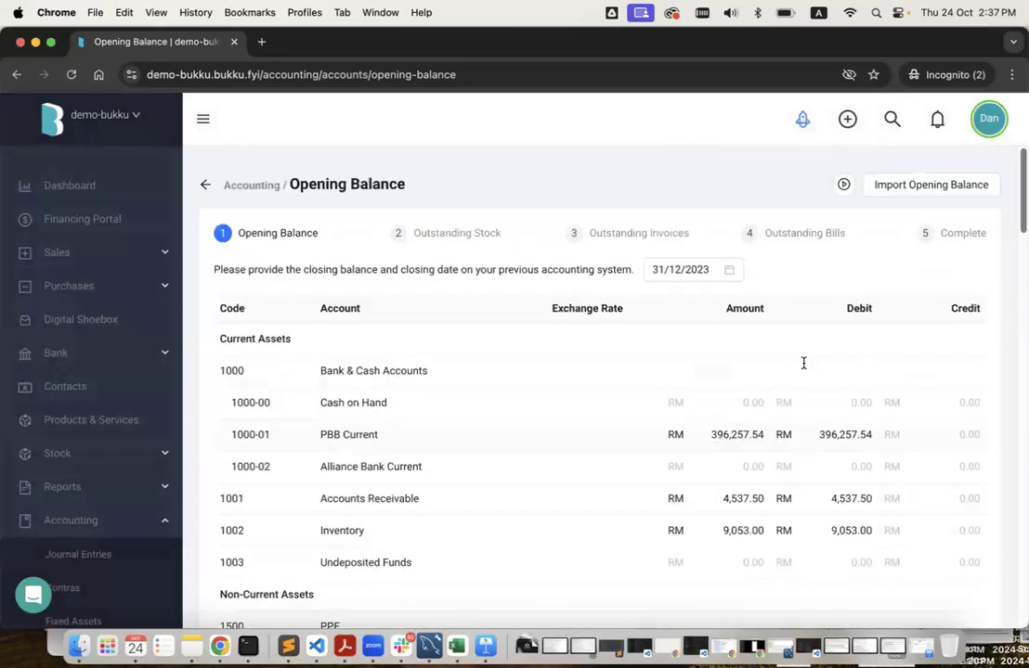
scroll(833, 515, down, 10)
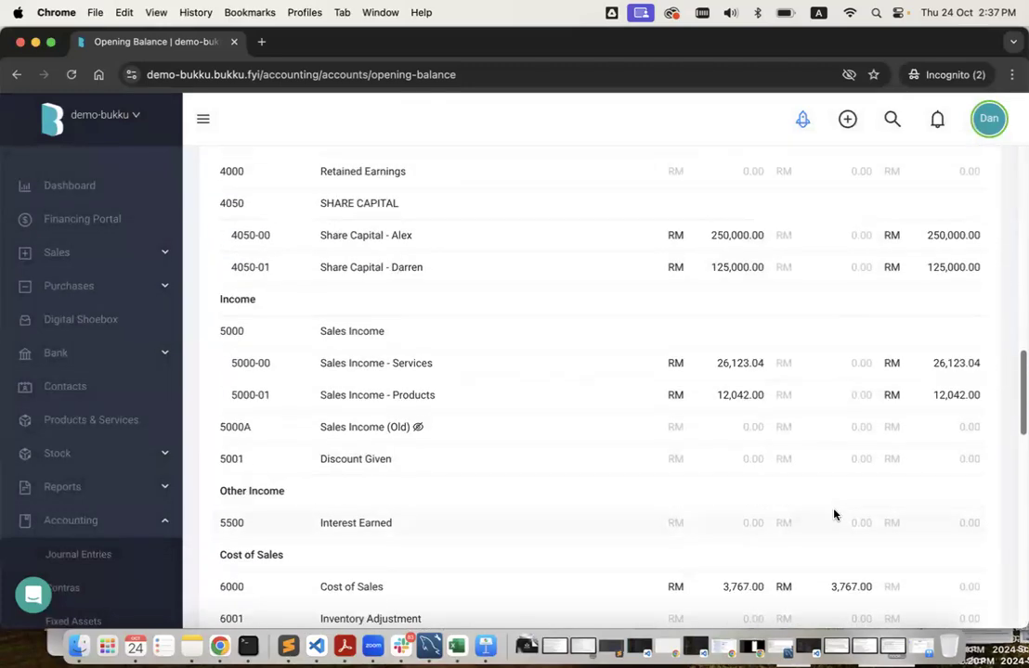
scroll(833, 514, down, 15)
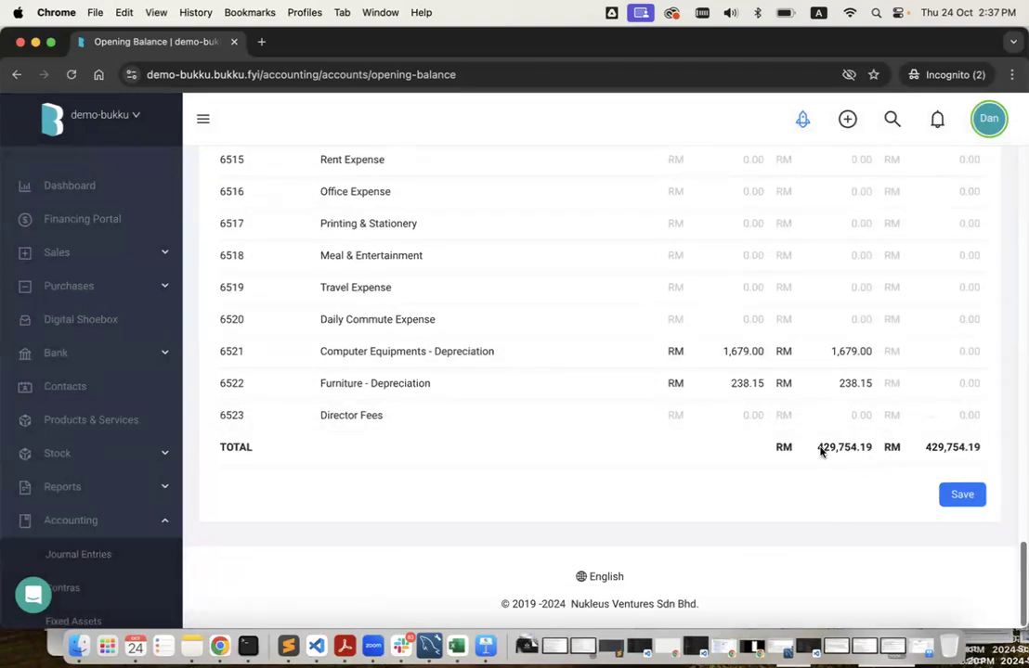
click(963, 495)
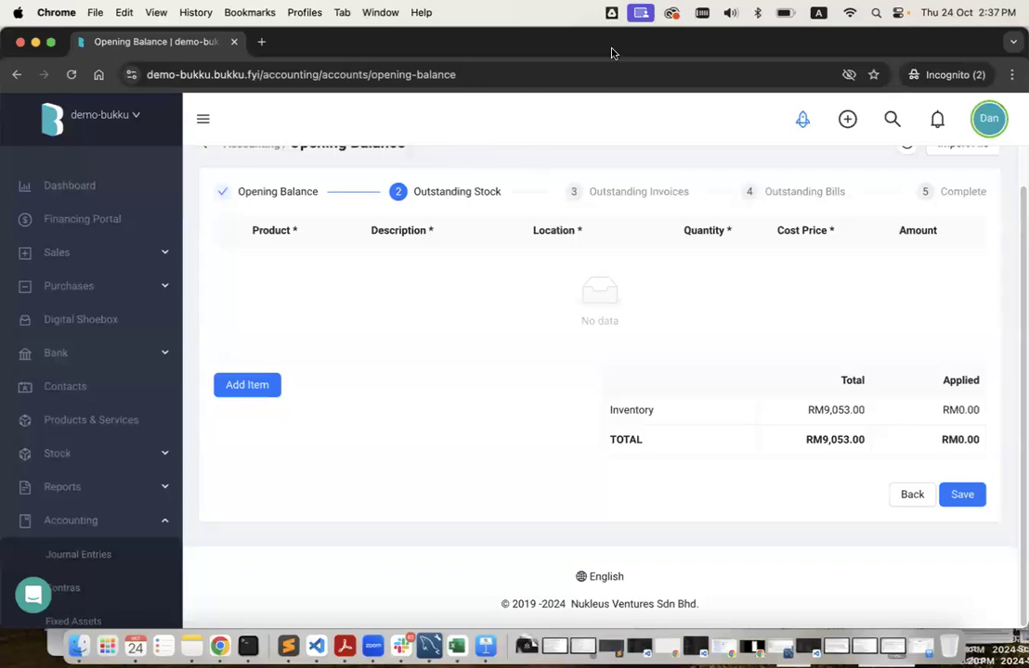
Go back, review the opening balance accounts, save again, and switch to the Trial Balance.
click(901, 495)
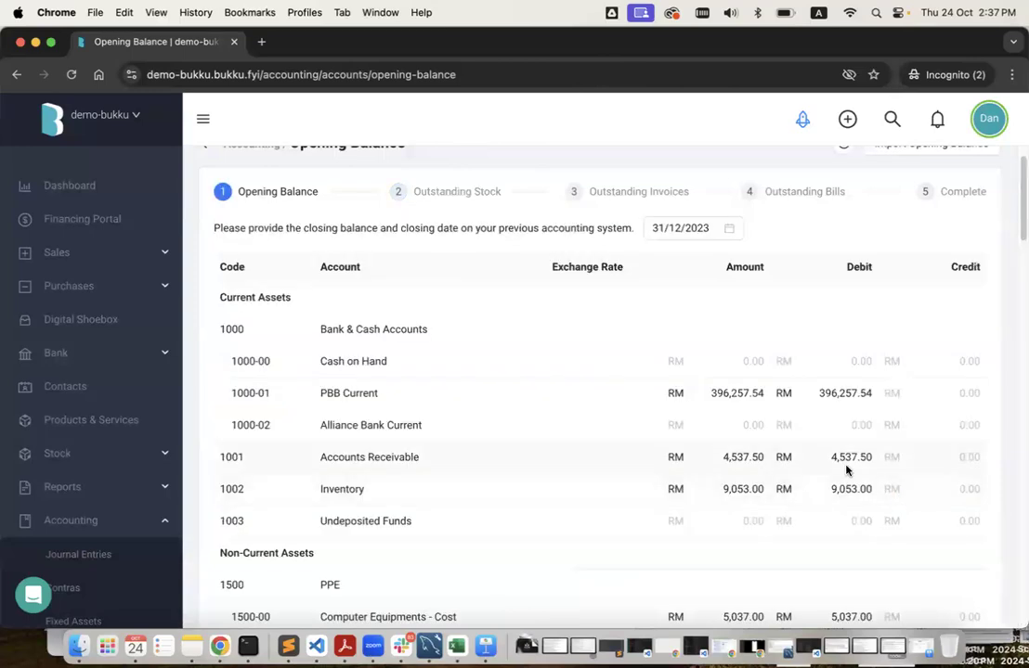
scroll(846, 471, down, 2)
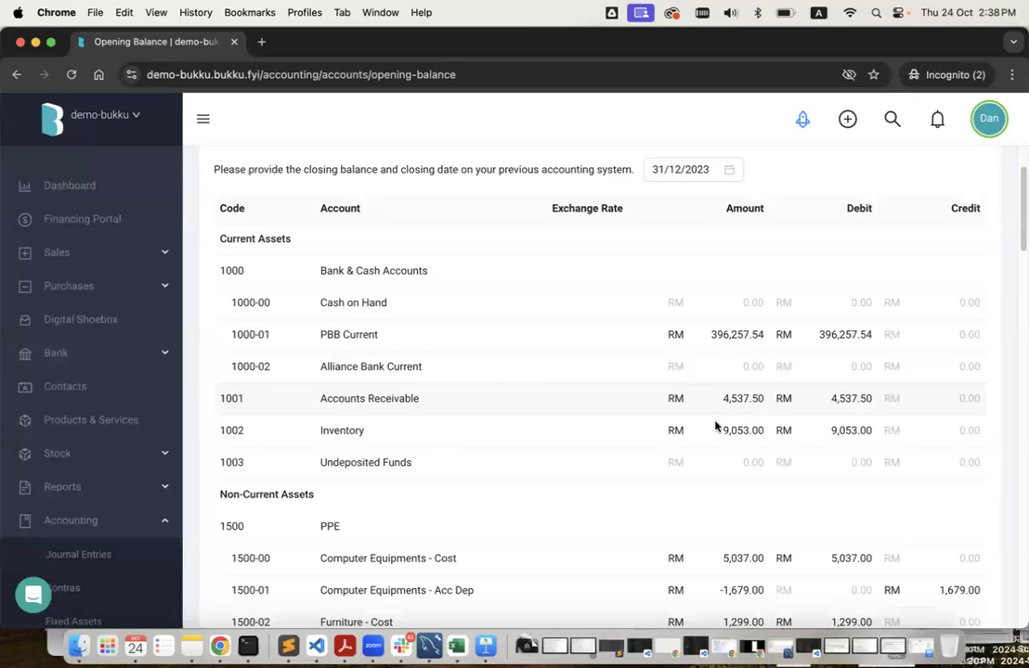
scroll(608, 441, down, 10)
scroll(608, 441, up, 3)
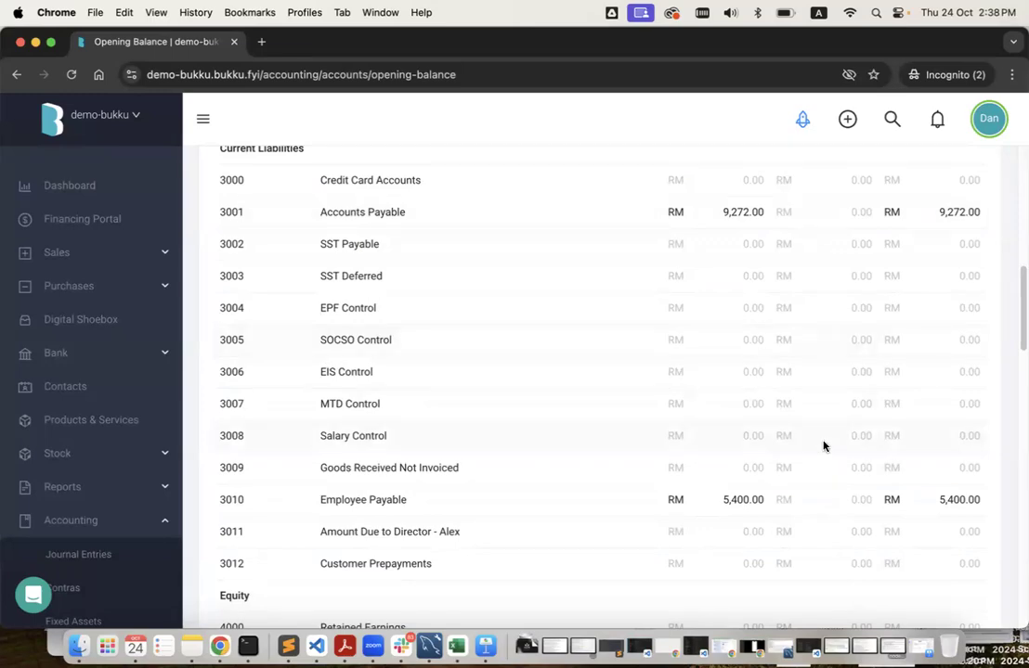
scroll(845, 500, down, 20)
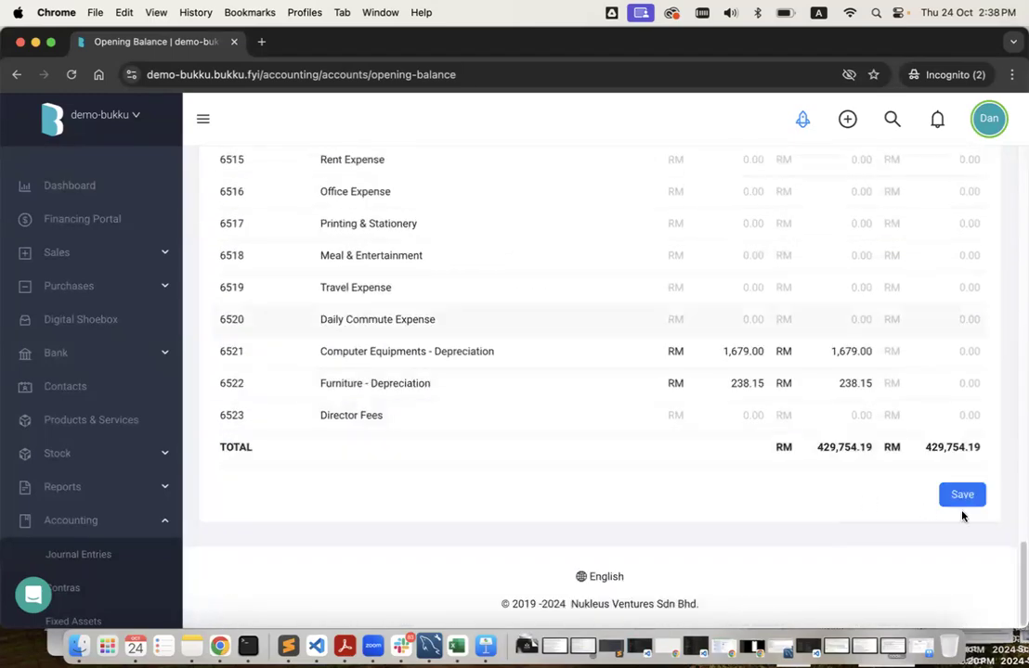
click(963, 502)
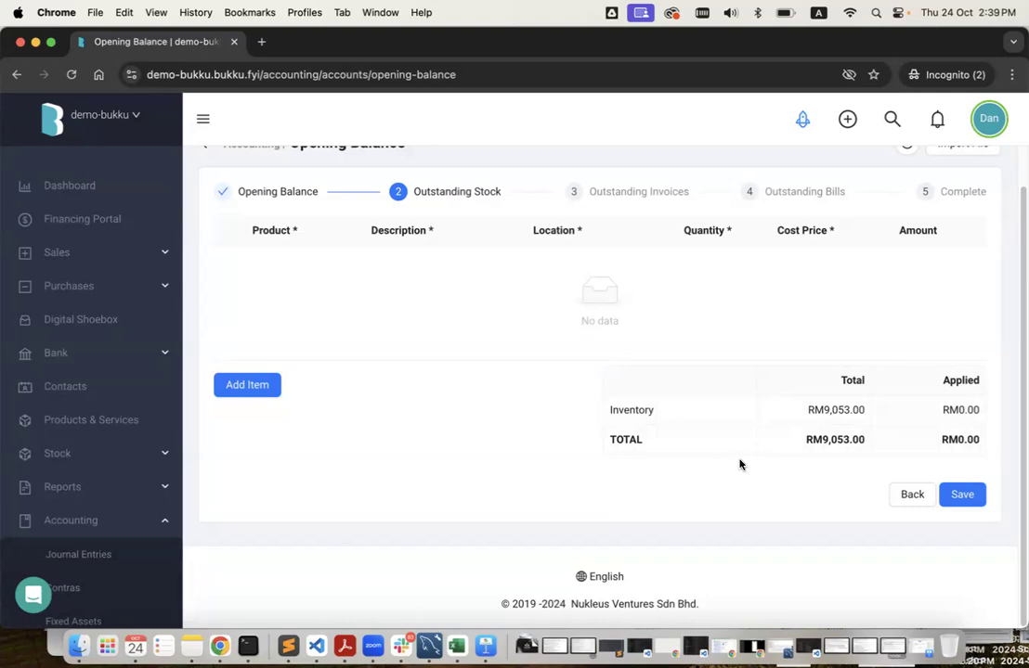
key(ctrl+Left)
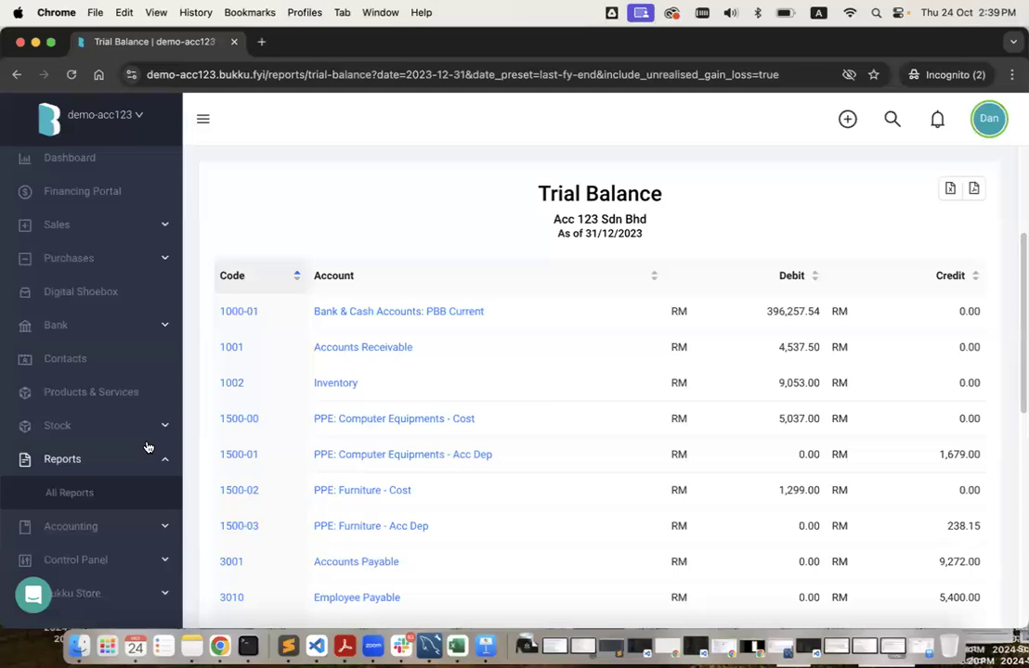
Open Acc 123's All Reports list and scroll toward Inventory Reports.
click(127, 501)
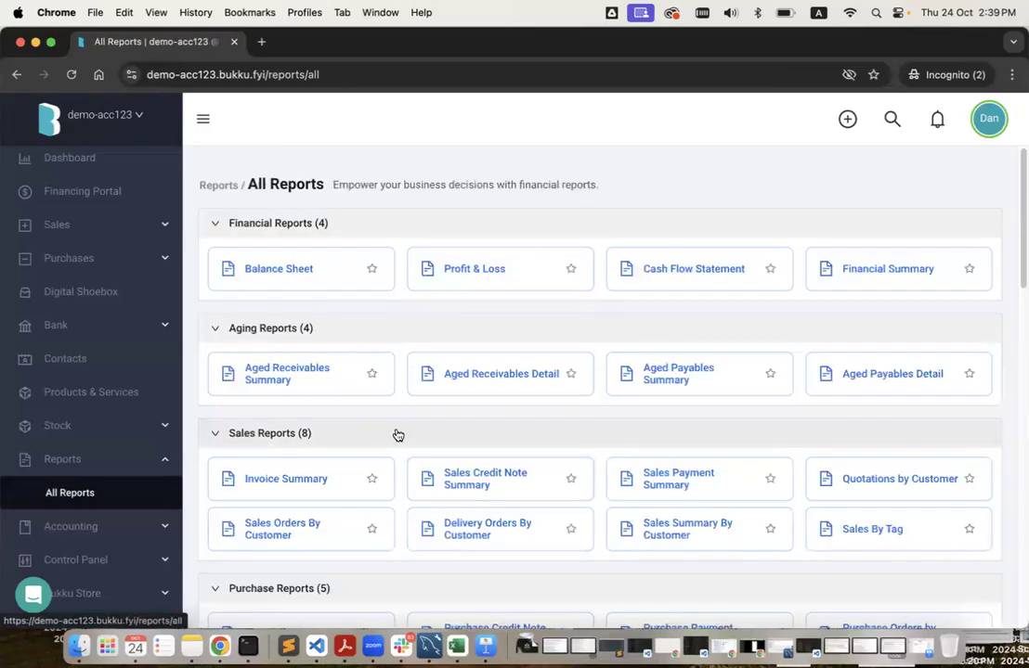
scroll(397, 435, down, 10)
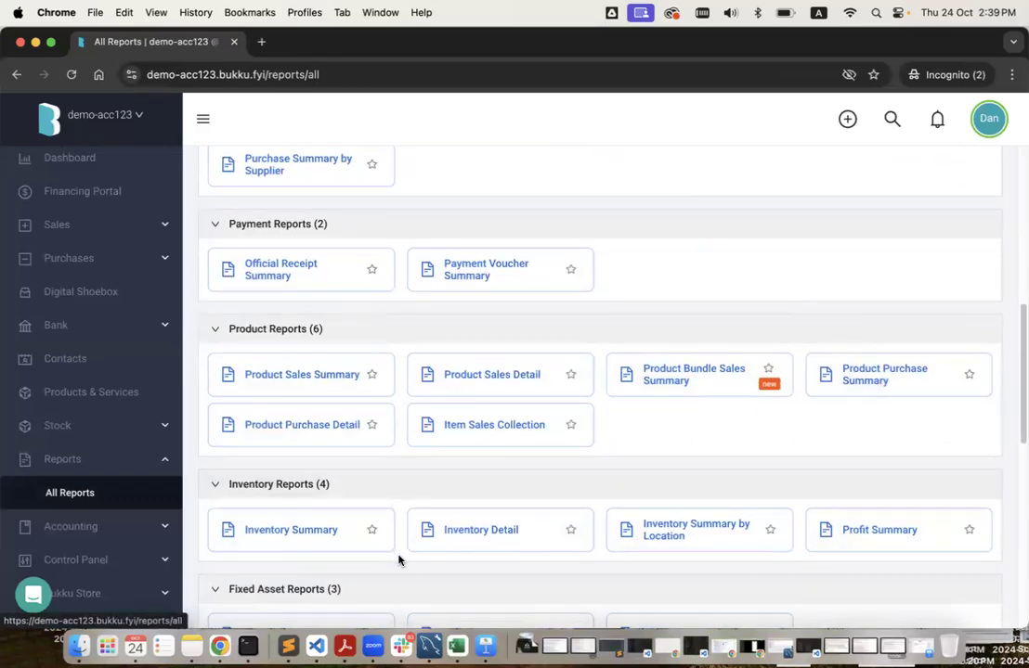
Run the Inventory Summary as of 31/12/2023 and copy the Bukku Accountant Mug name.
click(313, 543)
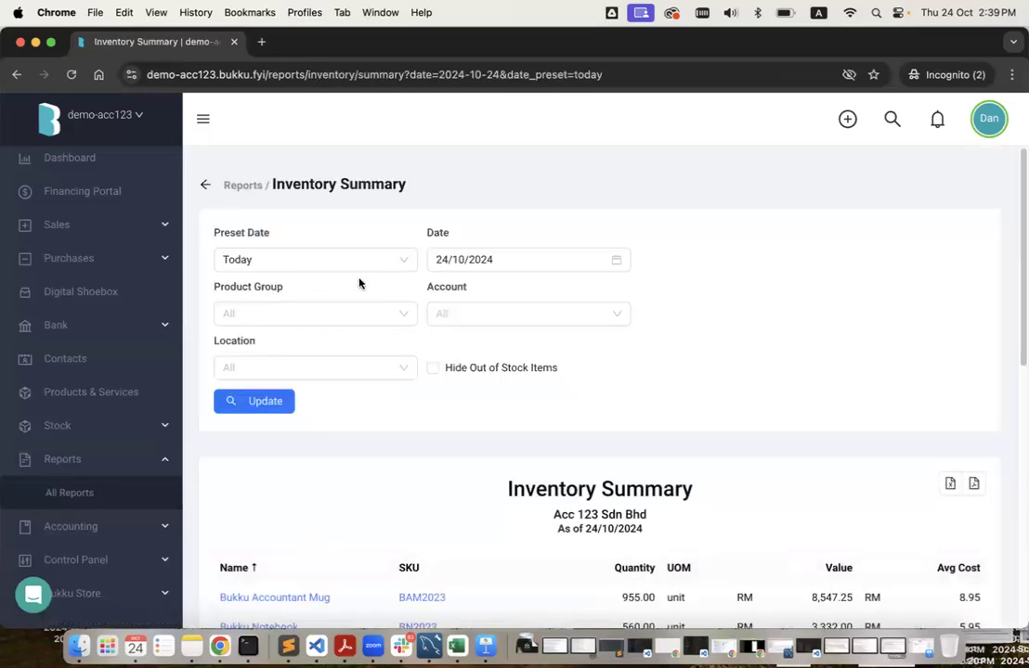
click(343, 260)
click(341, 363)
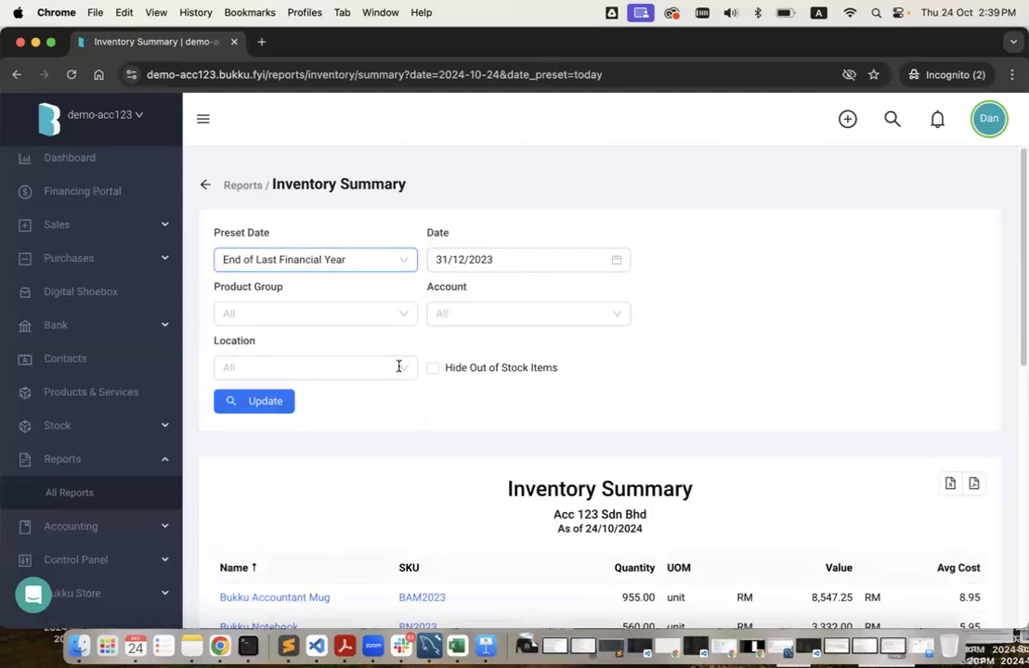
click(263, 406)
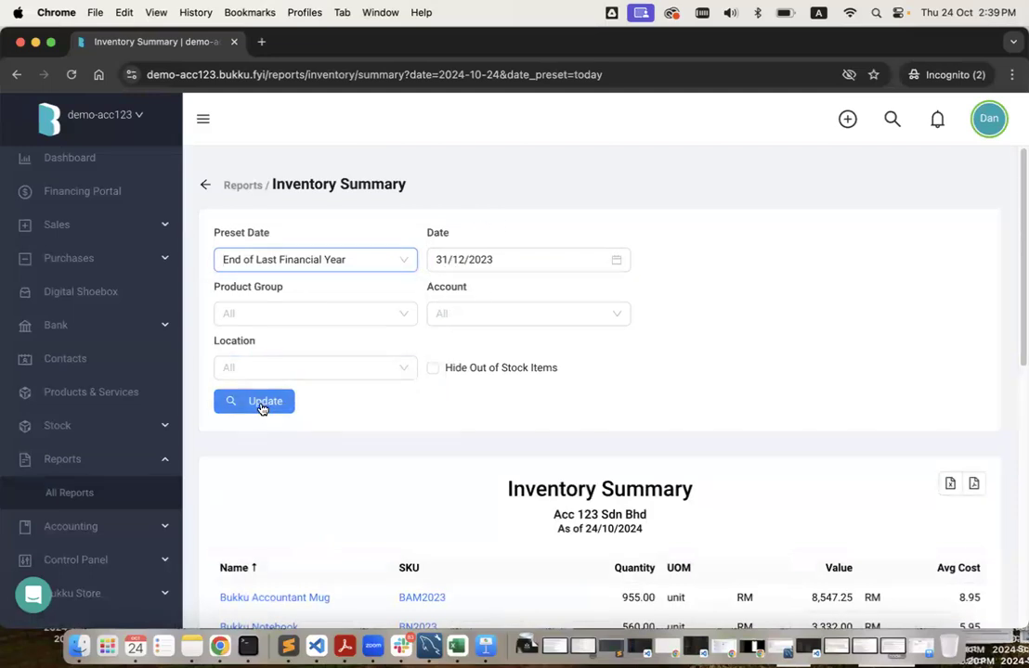
scroll(441, 406, down, 4)
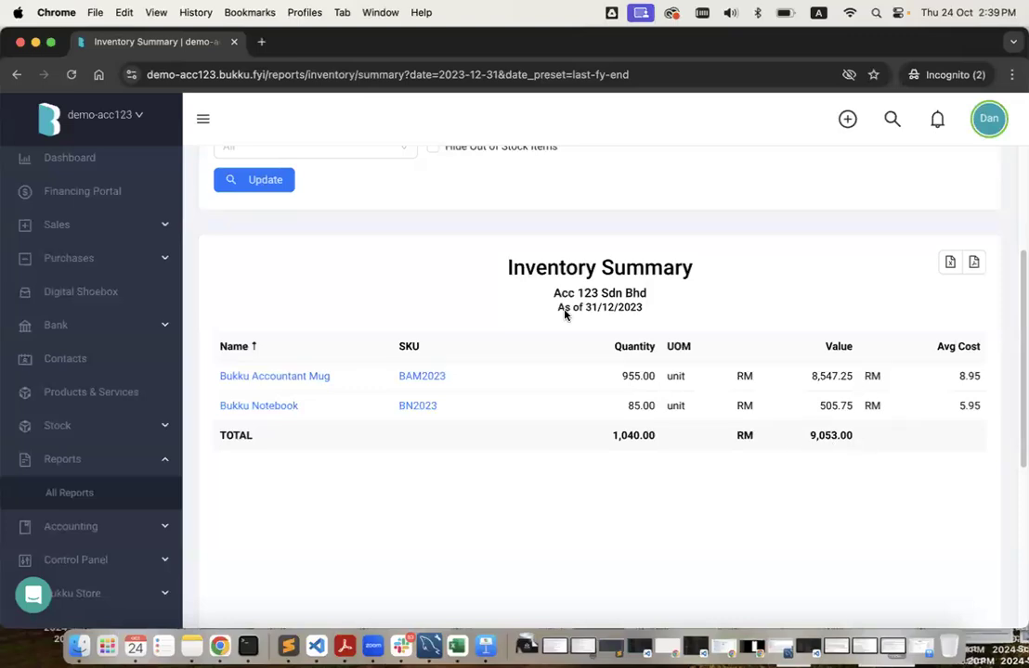
triple_click(337, 380)
key(super+c)
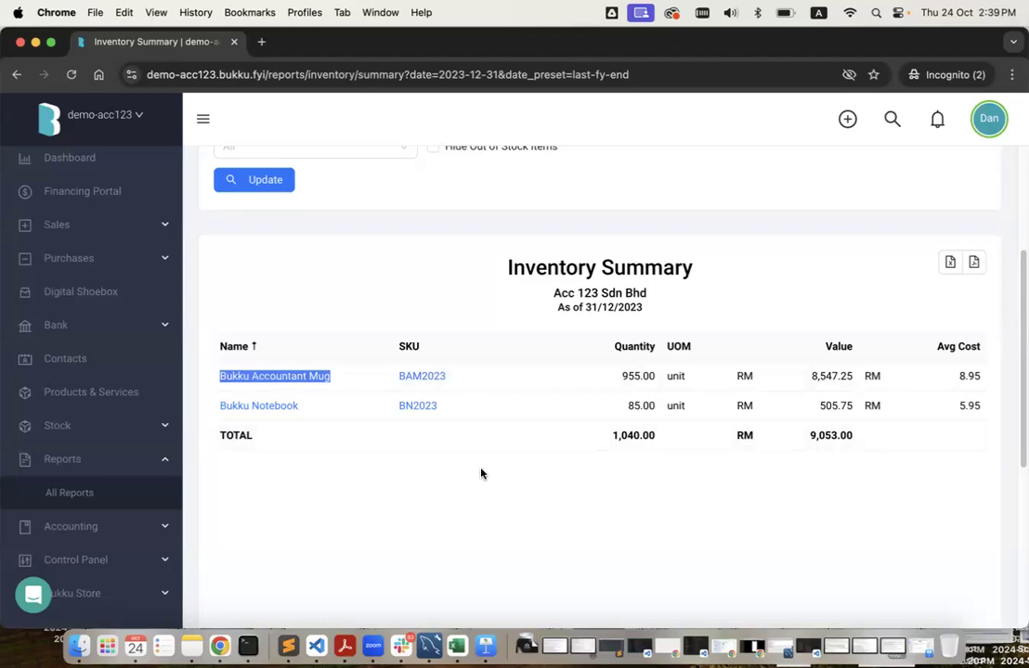
key(ctrl+Right)
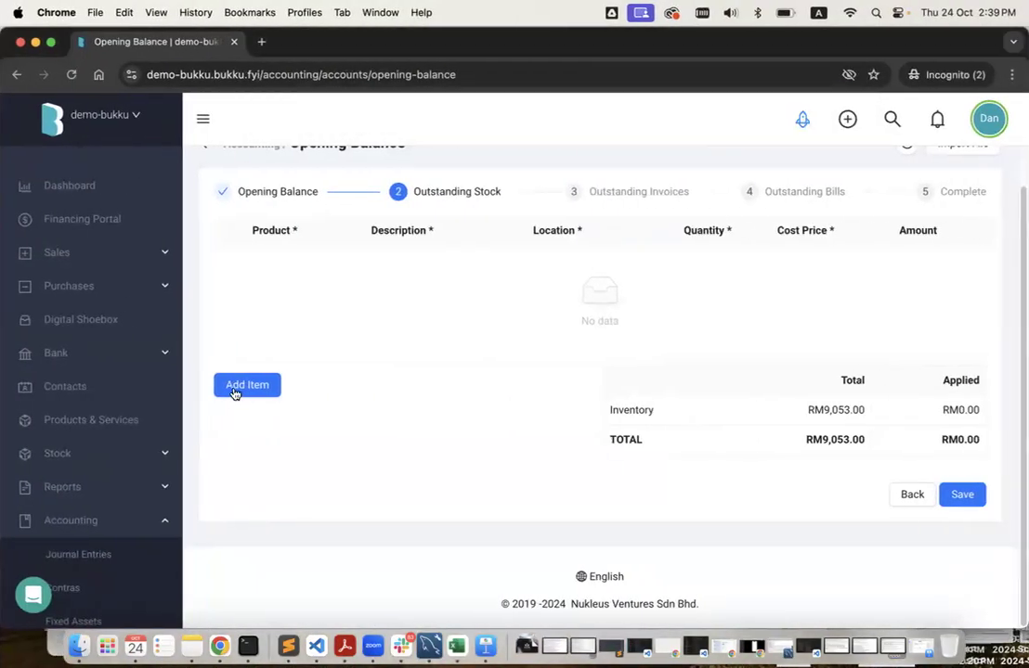
Add an opening stock line for Bukku Accountant Mug: quantity 955 at cost 8.95.
click(243, 390)
click(298, 301)
key(super+v)
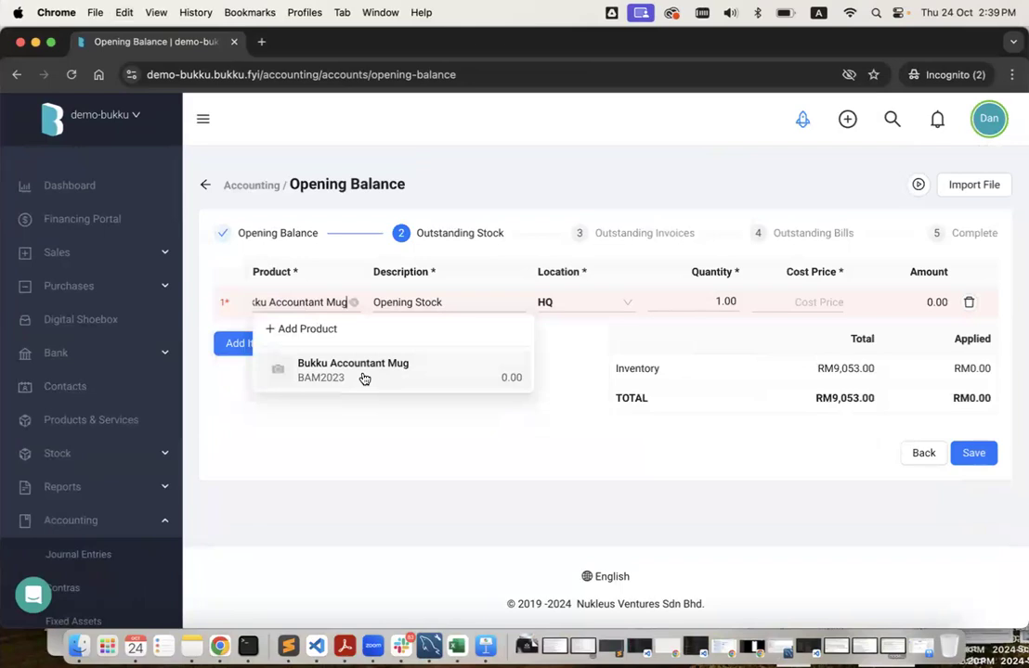
click(364, 379)
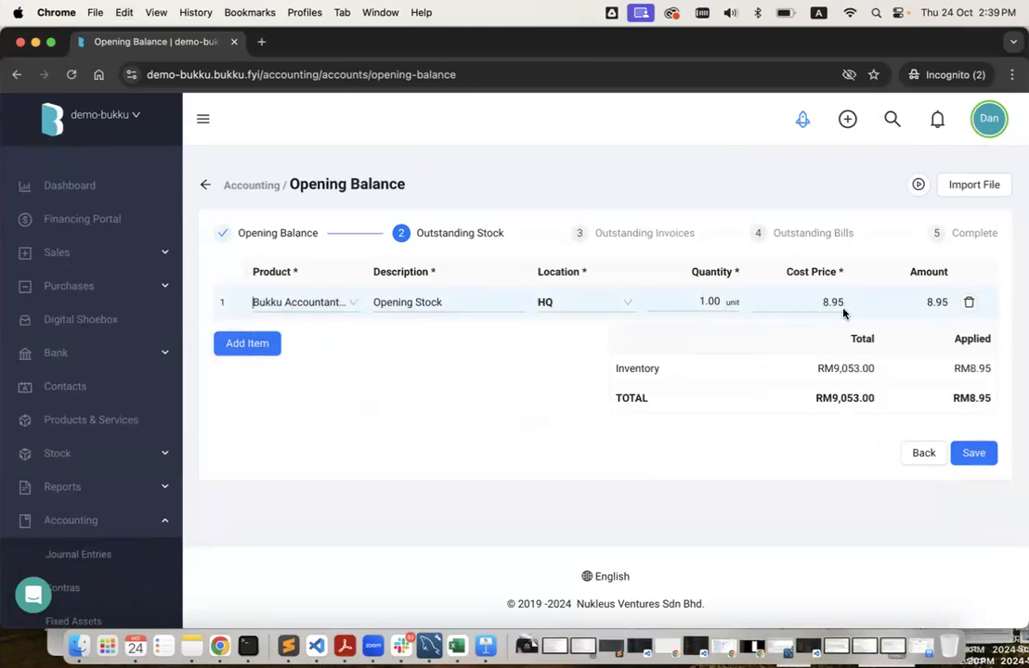
key(ctrl+Left)
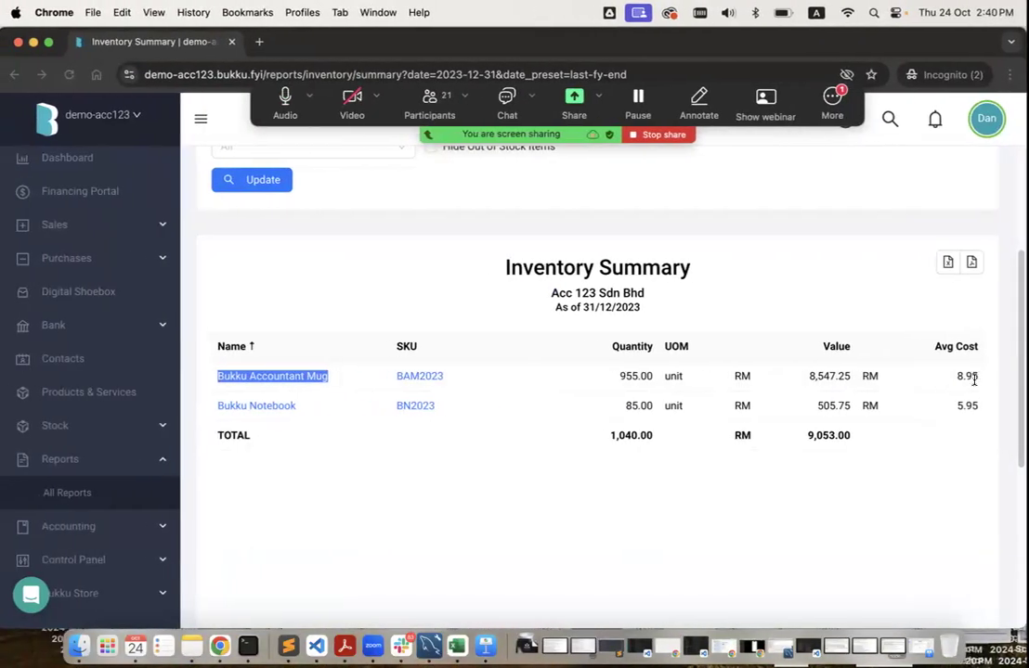
double_click(968, 375)
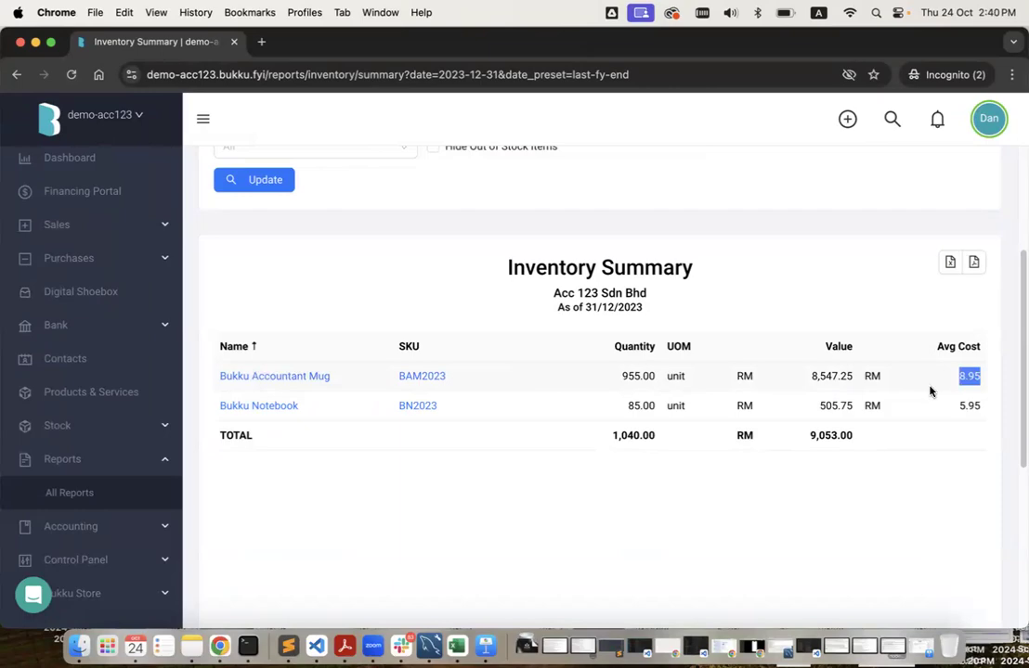
key(ctrl+Right)
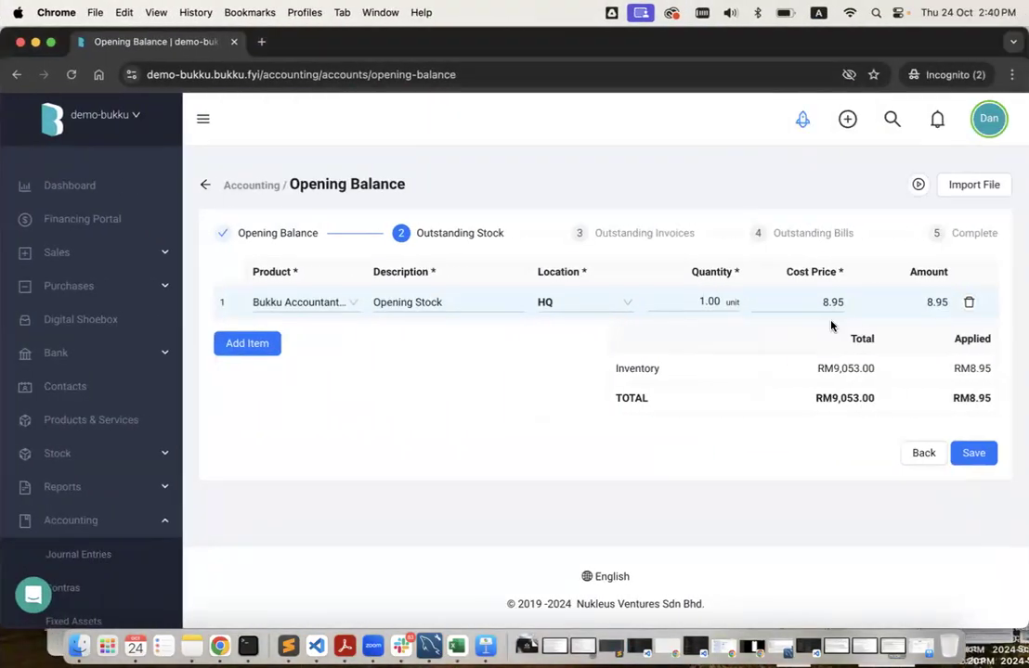
double_click(702, 301)
key(ctrl+Left)
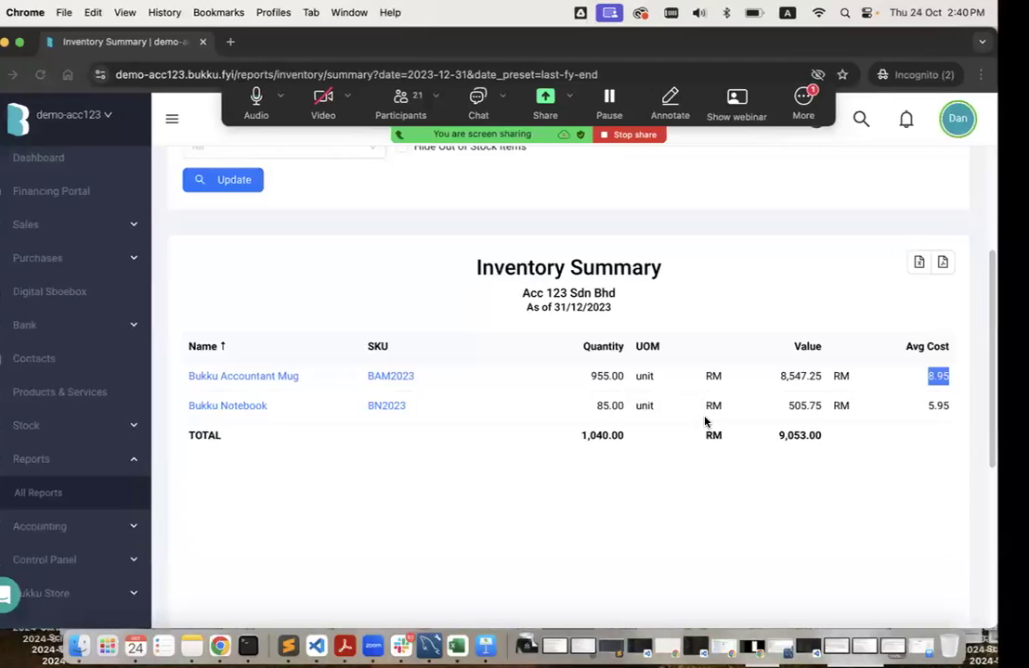
key(ctrl+Right)
text(955)
click(634, 399)
Add a second stock line for 85 Bukku Notebooks at 5.95.
click(258, 345)
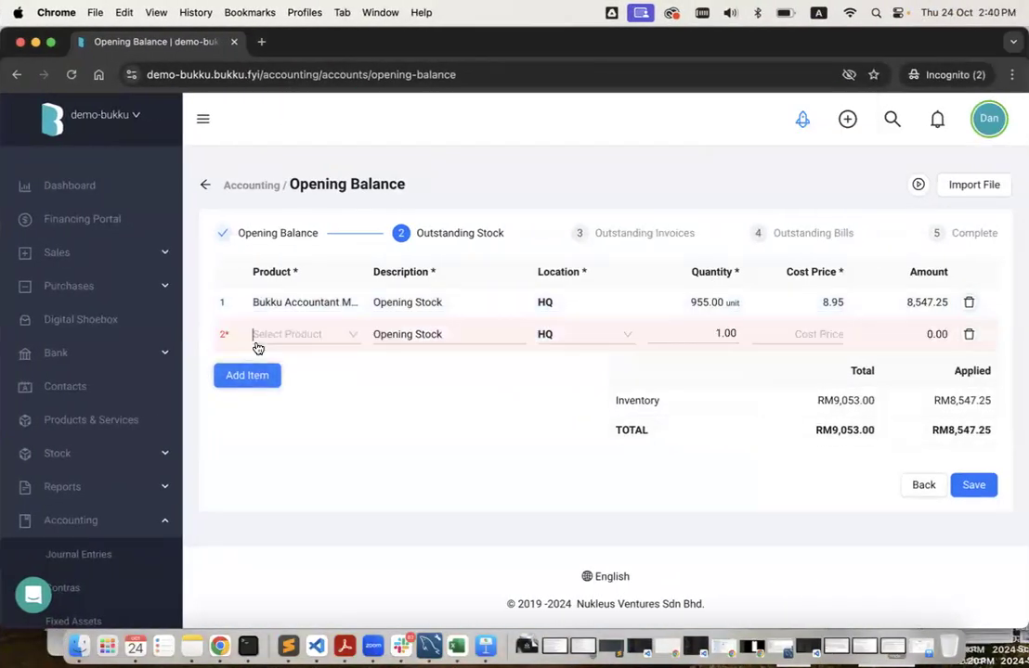
key(ctrl+Left)
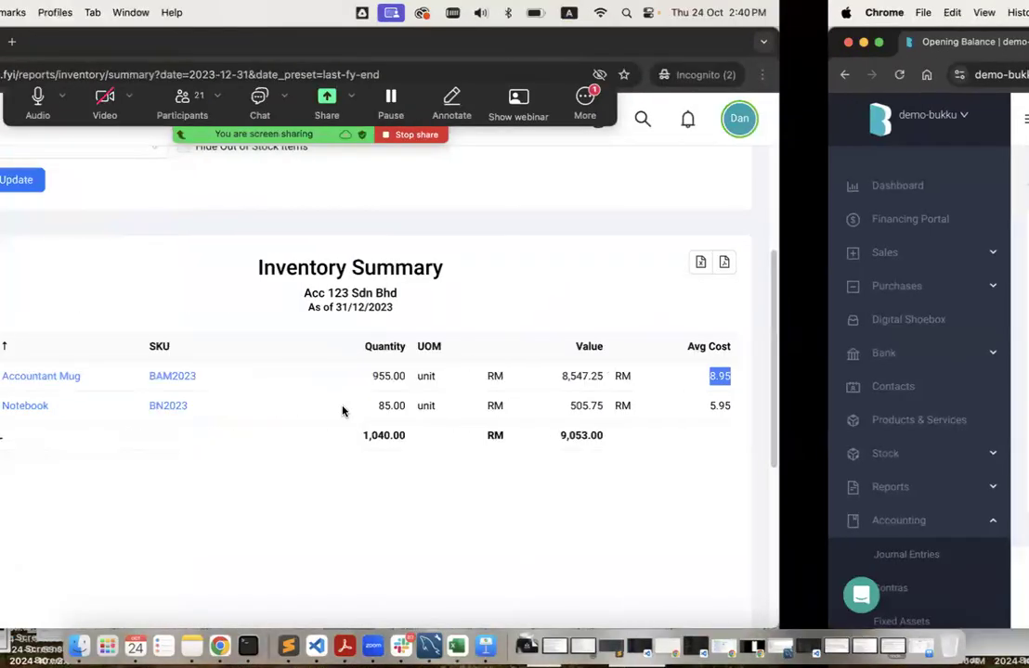
triple_click(332, 407)
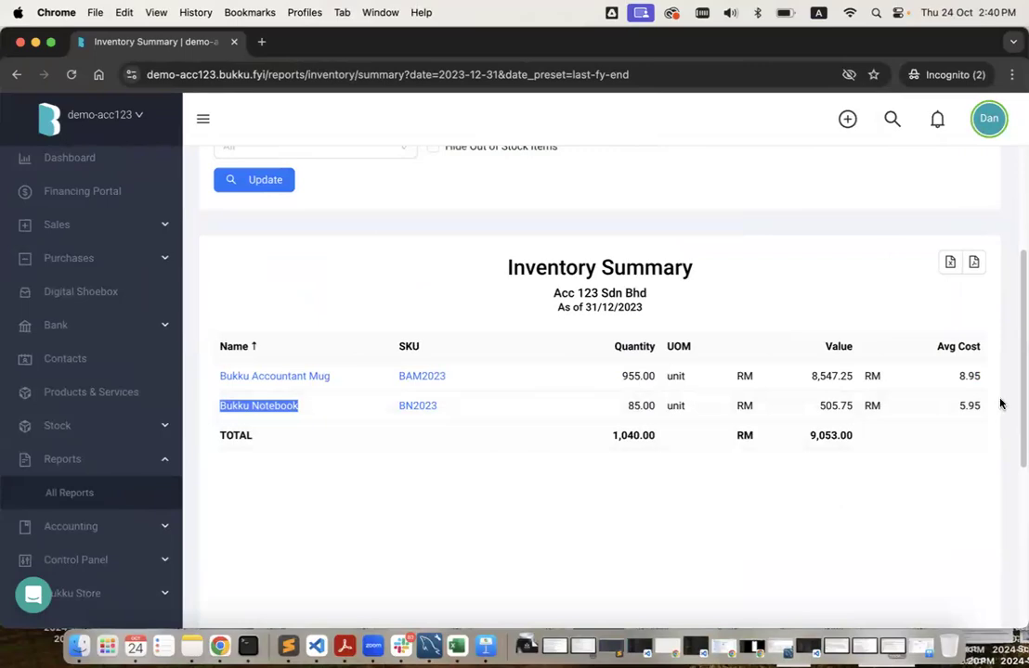
key(ctrl+Right)
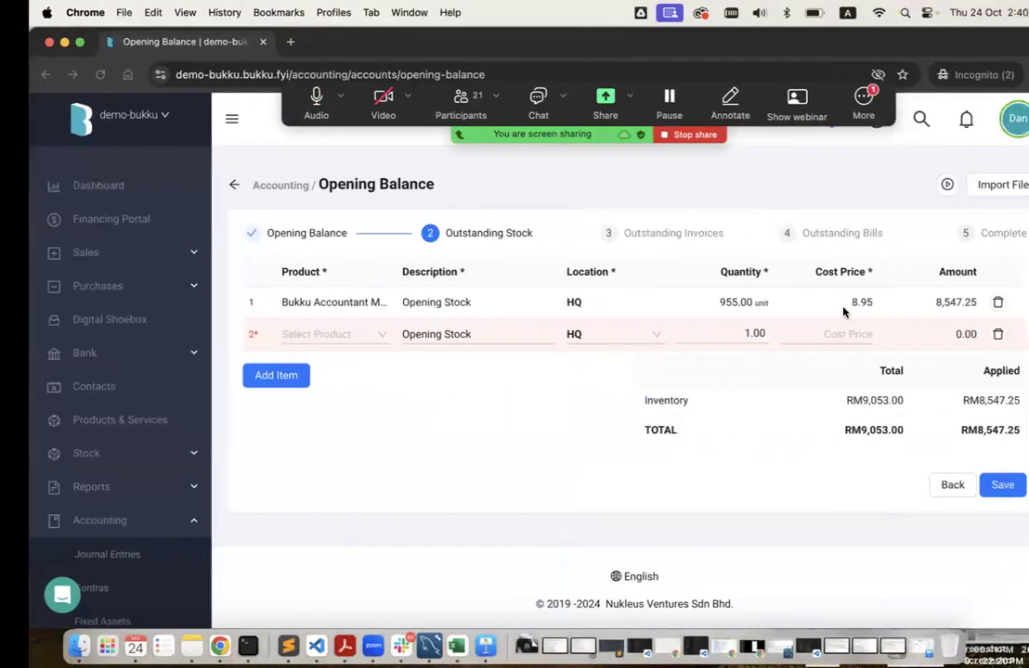
click(321, 334)
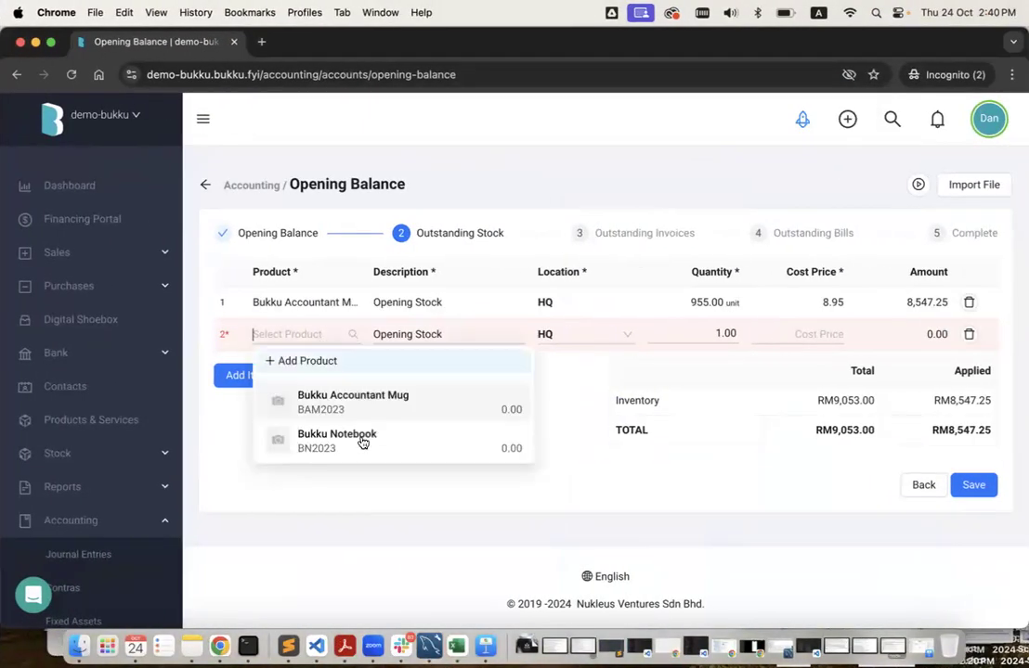
click(363, 438)
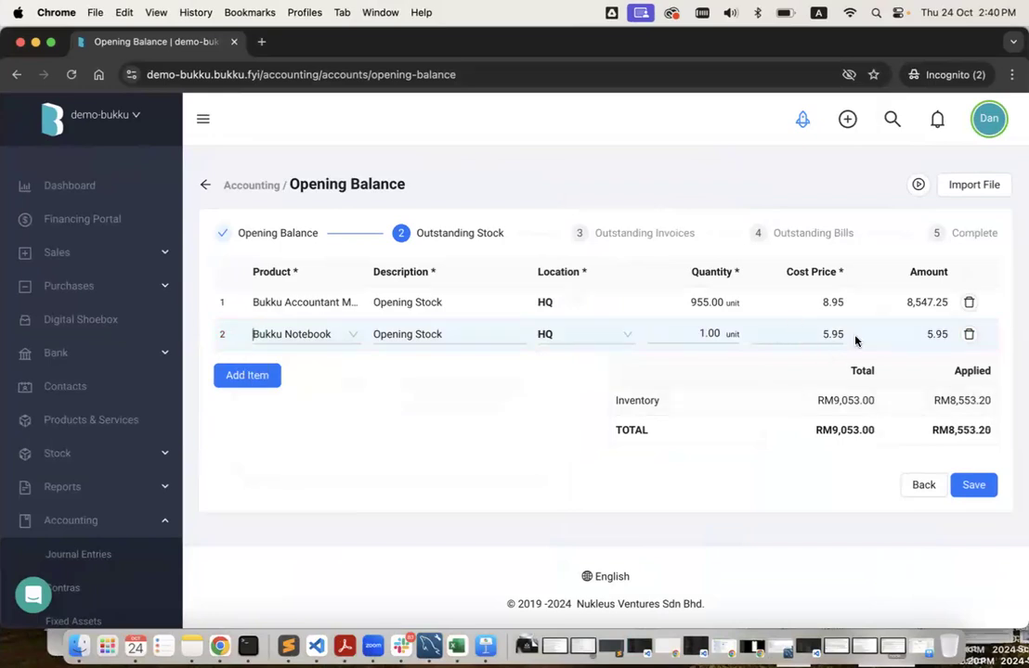
double_click(698, 334)
text(85)
click(742, 394)
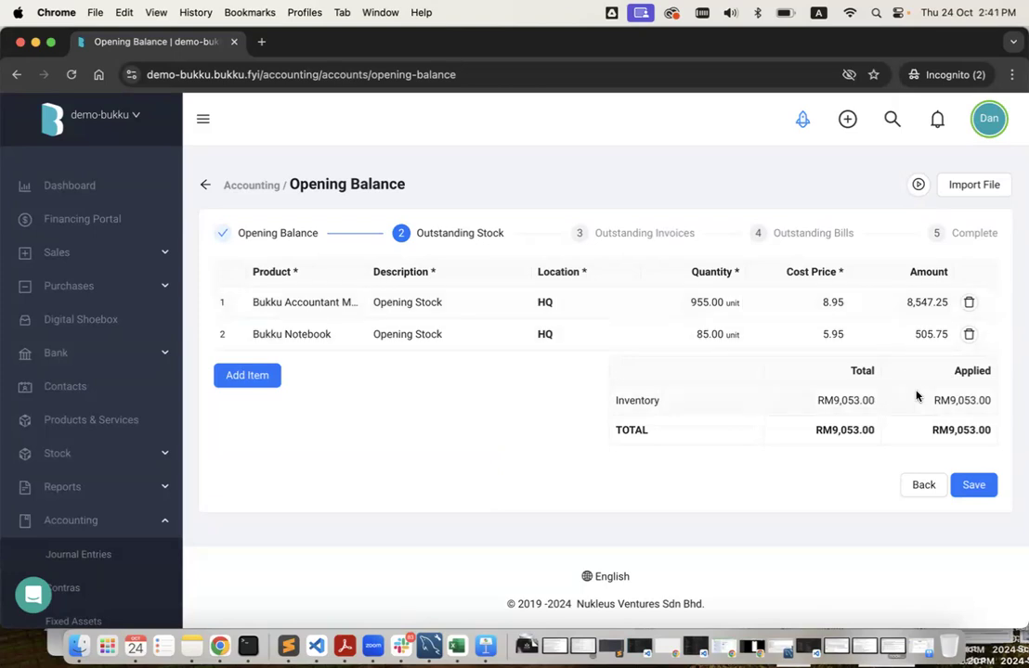
Save the two HQ stock lines totalling RM9,053.00, then return to Outstanding Stock.
click(974, 486)
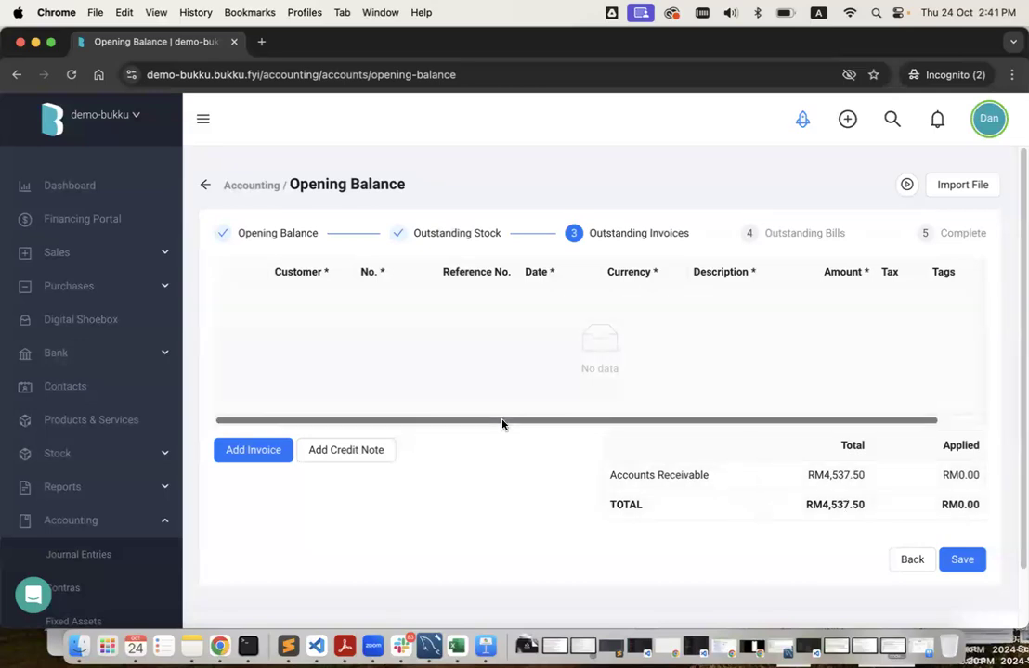
key(ctrl+Left)
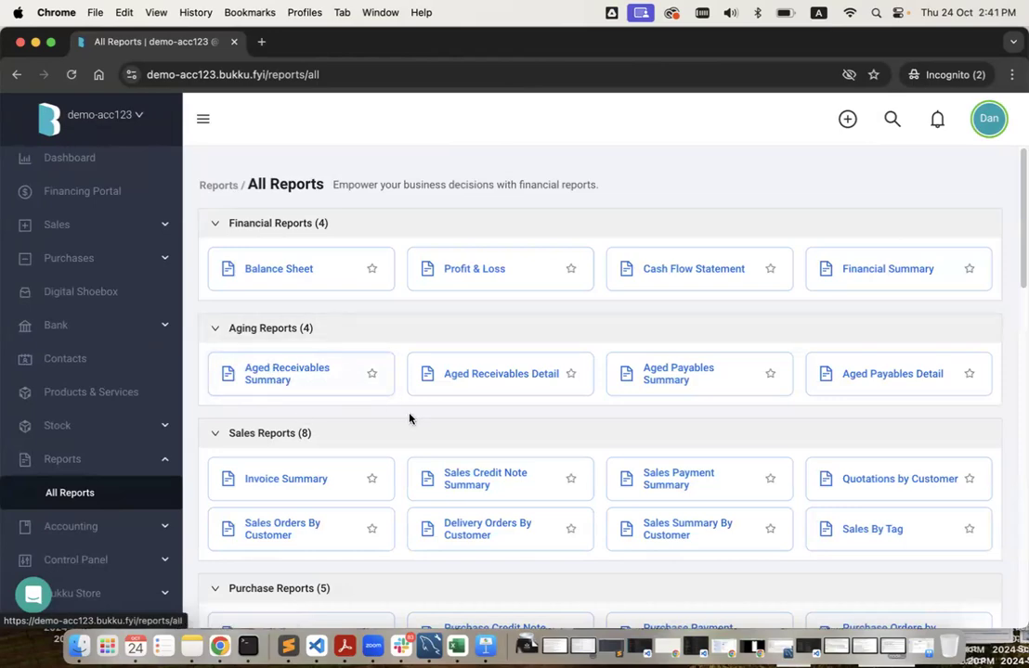
key(ctrl+Right)
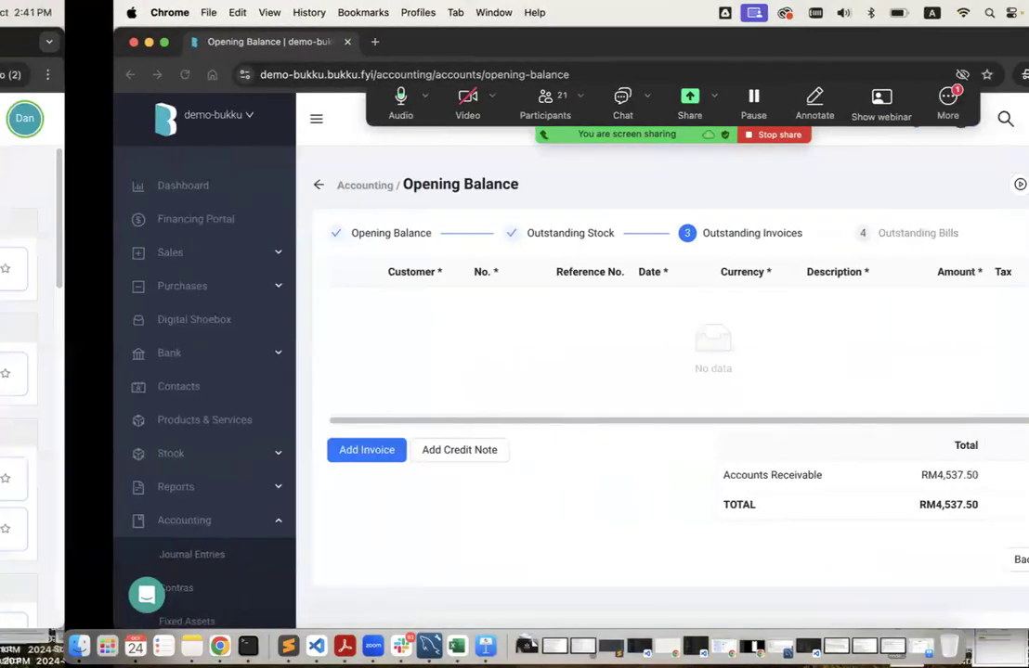
click(921, 563)
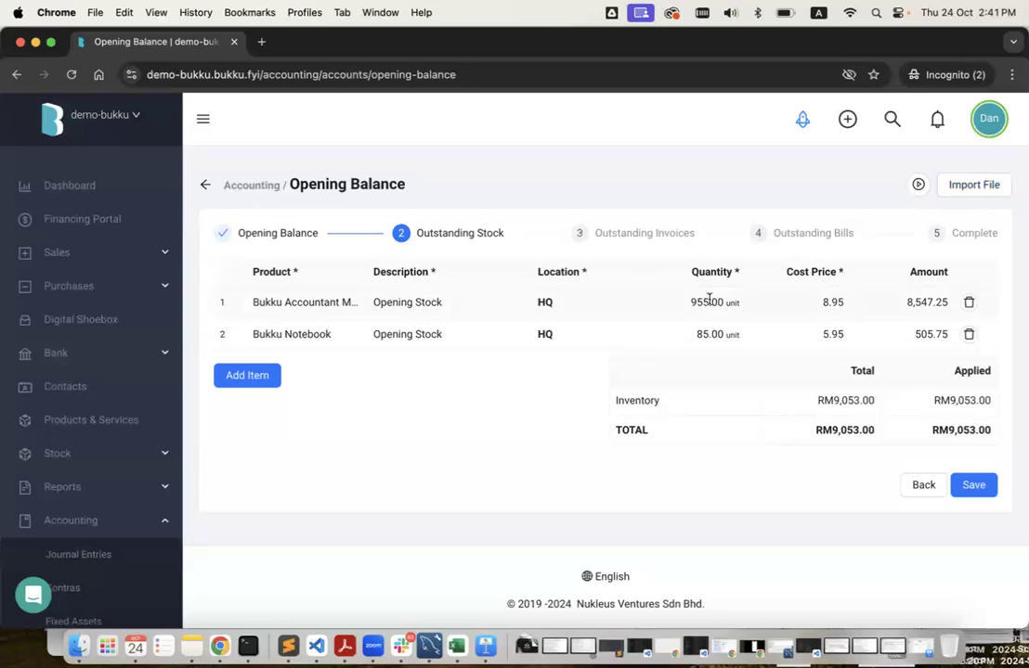
Save the opening stock without importing, advance to Outstanding Invoices, then switch to Acc 123's reports.
click(975, 188)
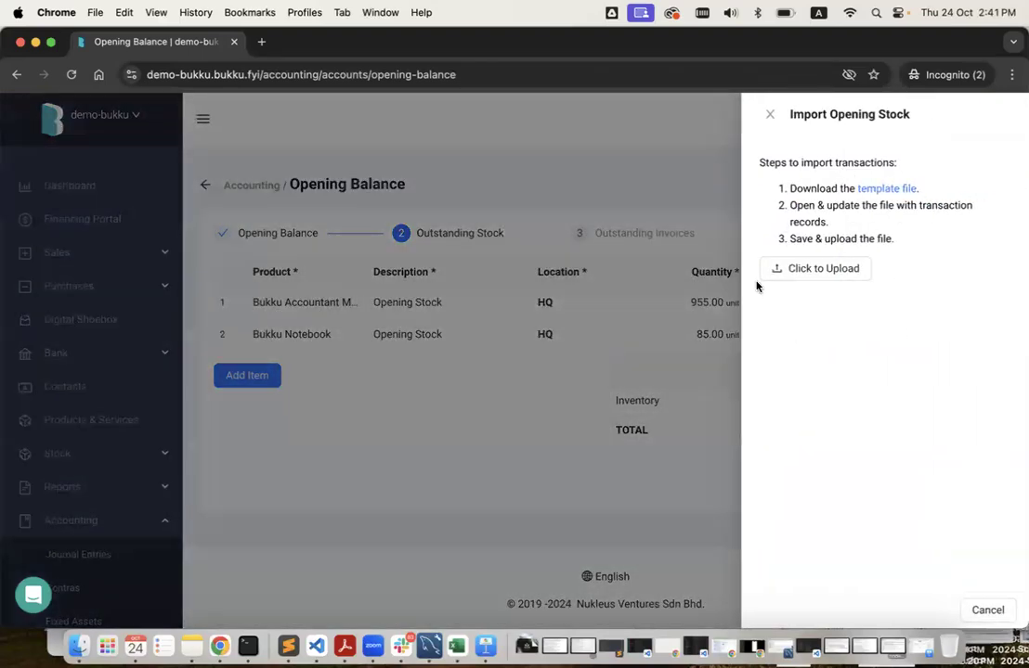
click(707, 205)
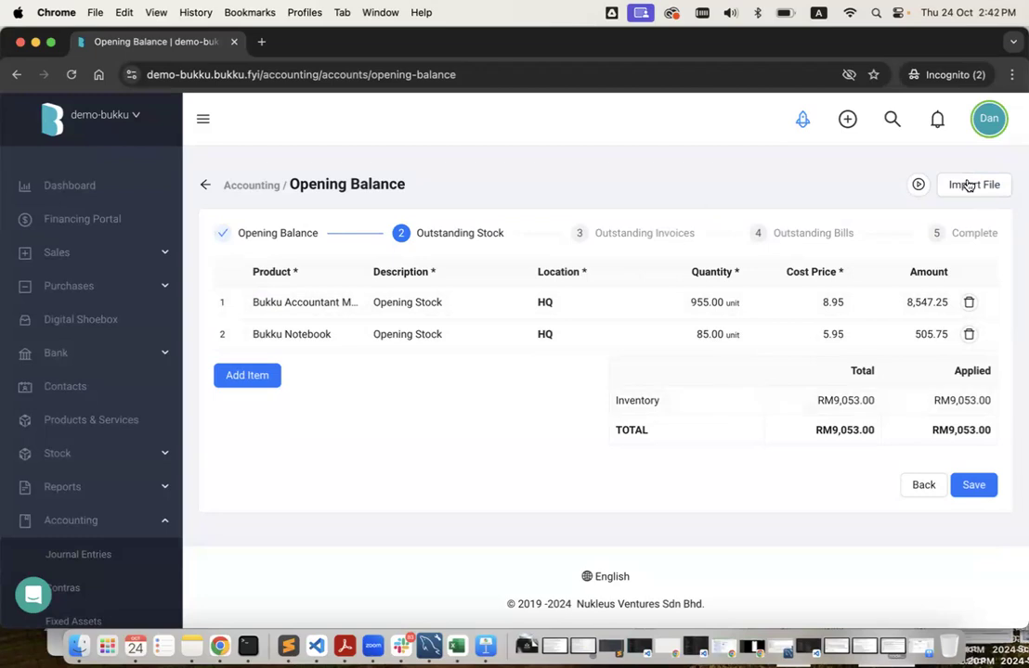
click(969, 484)
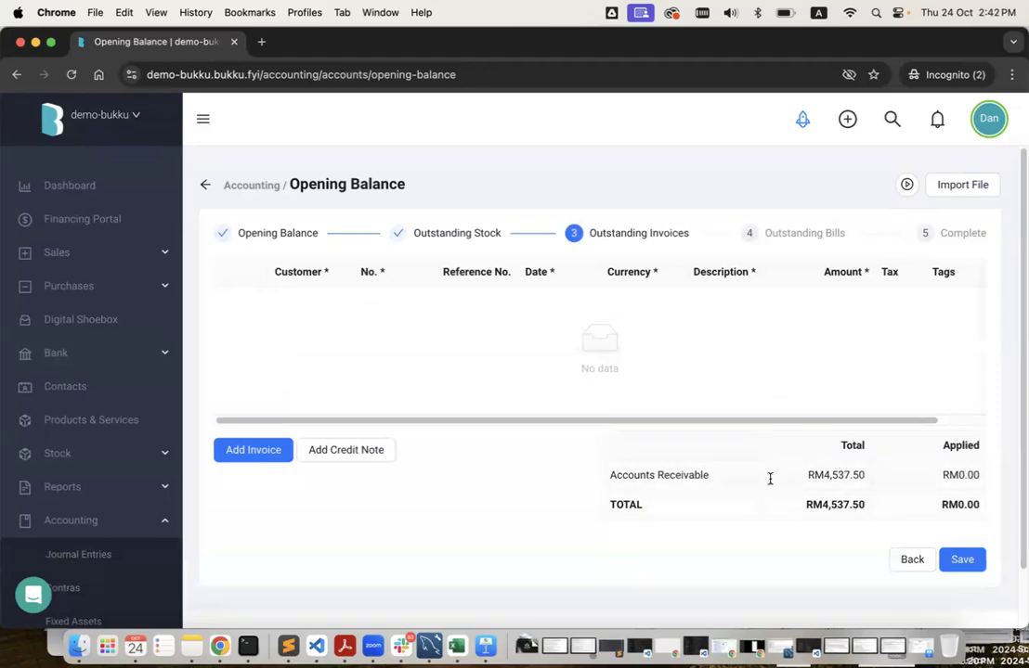
key(ctrl+Left)
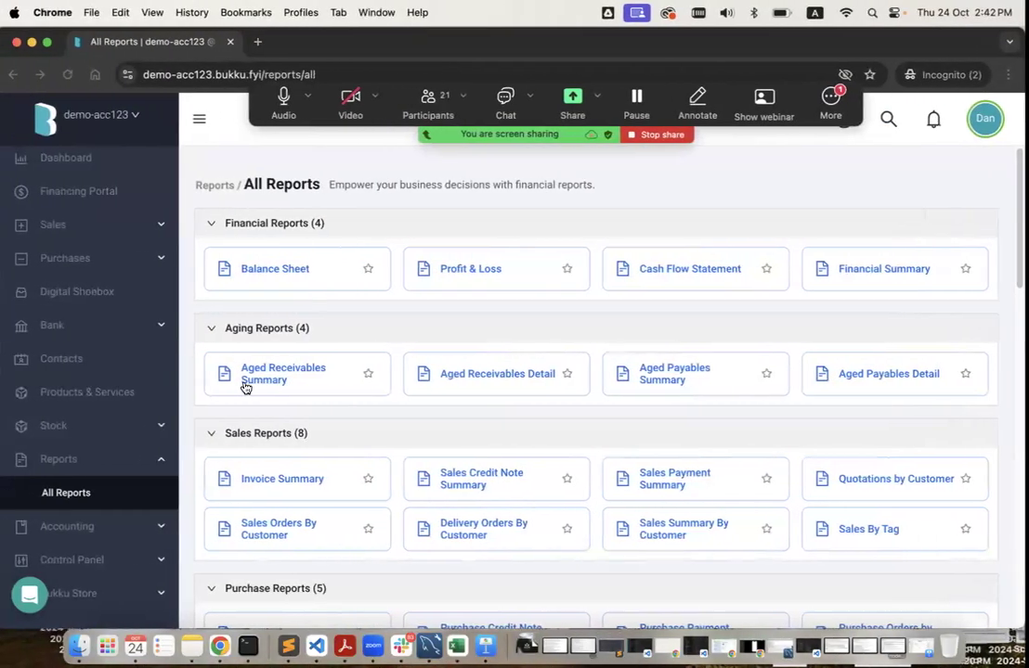
Run Acc 123's Aged Receivables Summary as at 31/12/2023 (End of Last Financial Year).
click(292, 376)
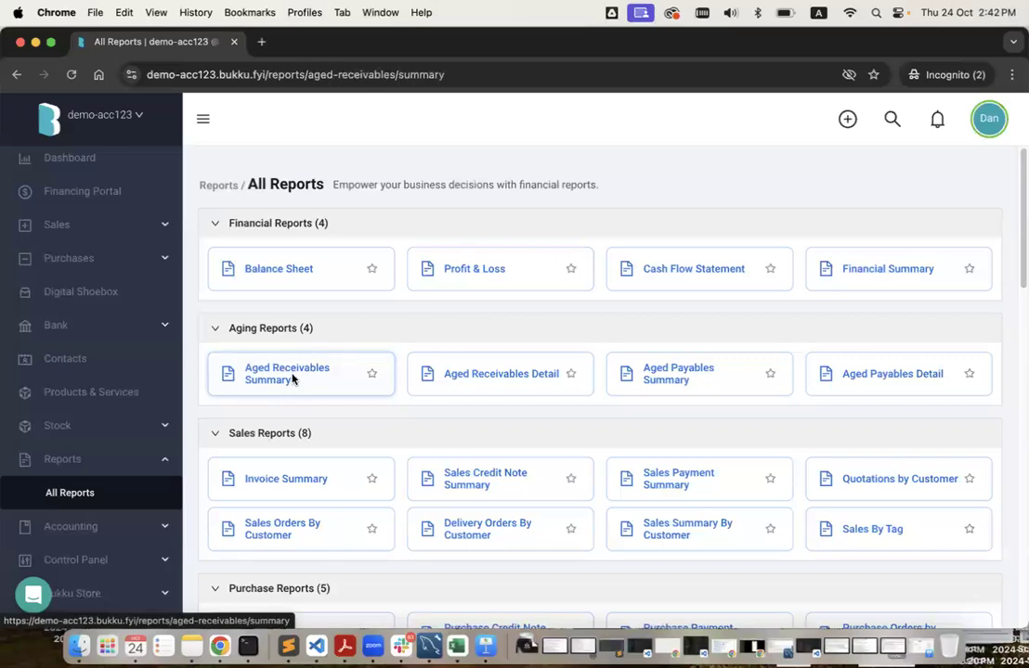
click(340, 263)
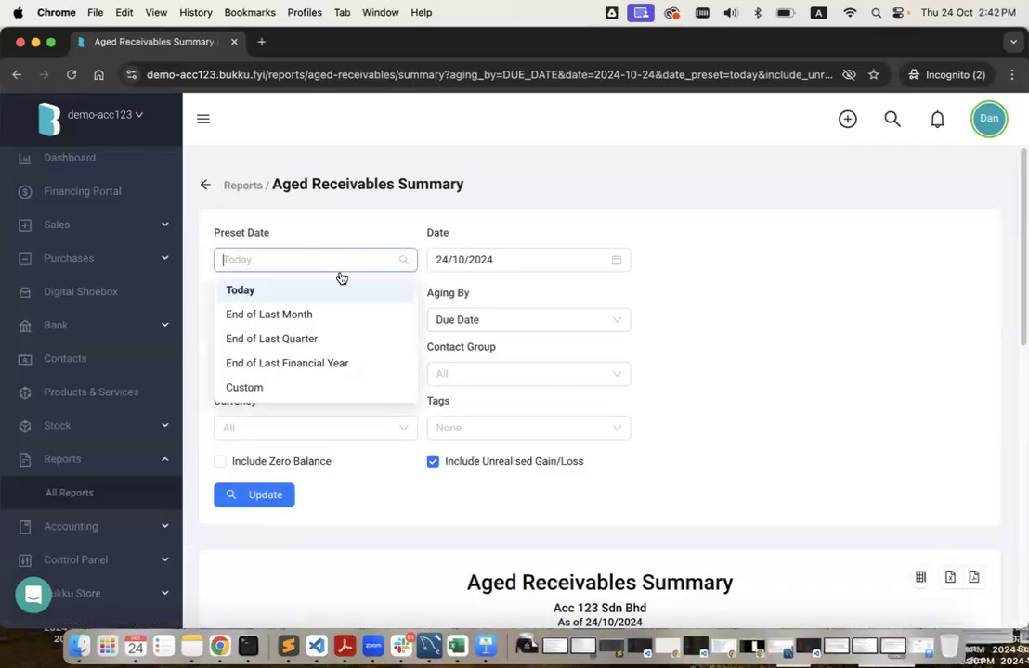
click(332, 363)
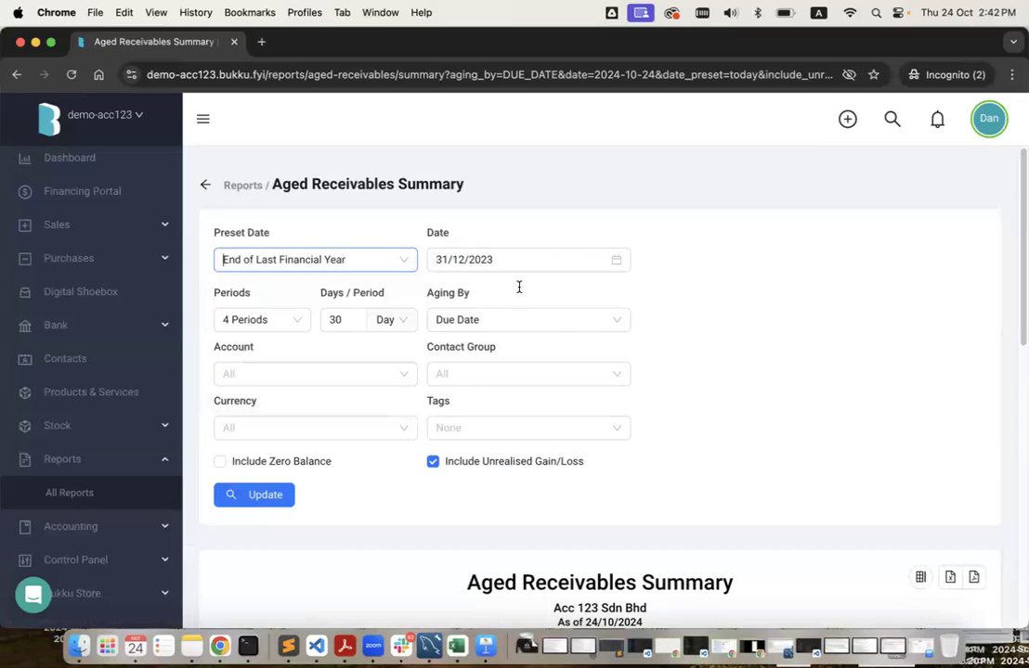
click(285, 497)
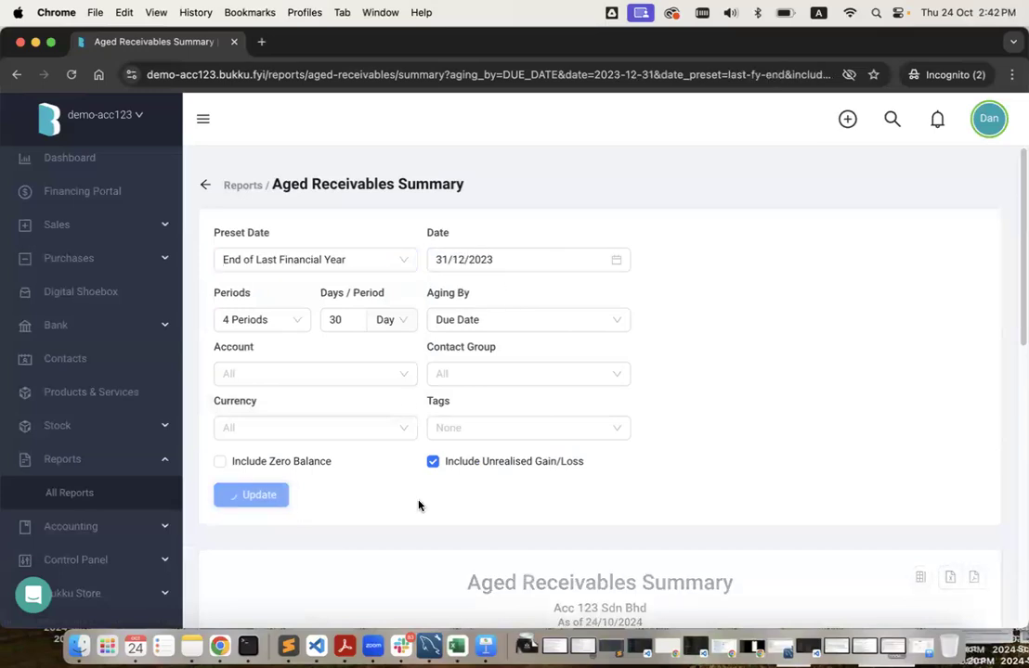
scroll(418, 505, down, 2)
scroll(417, 505, down, 3)
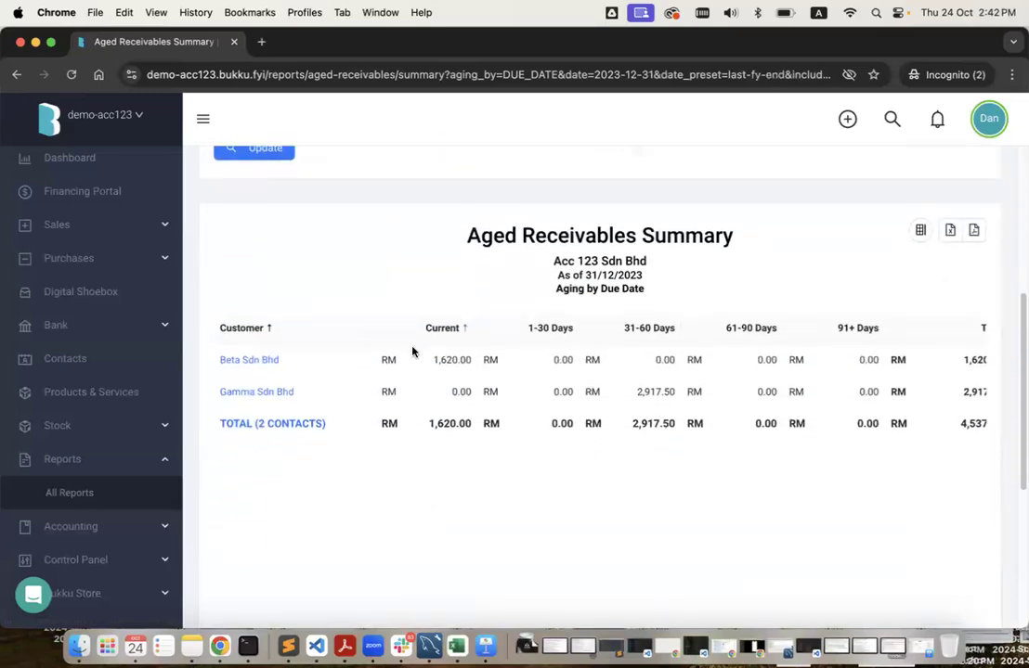
scroll(611, 392, right, 2)
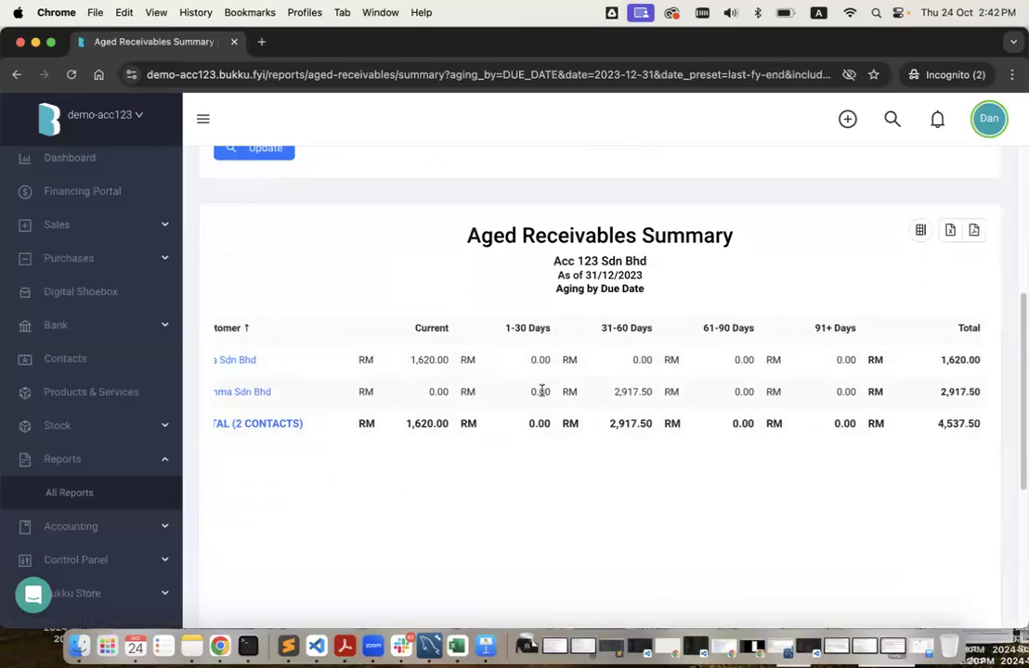
scroll(322, 360, left, 2)
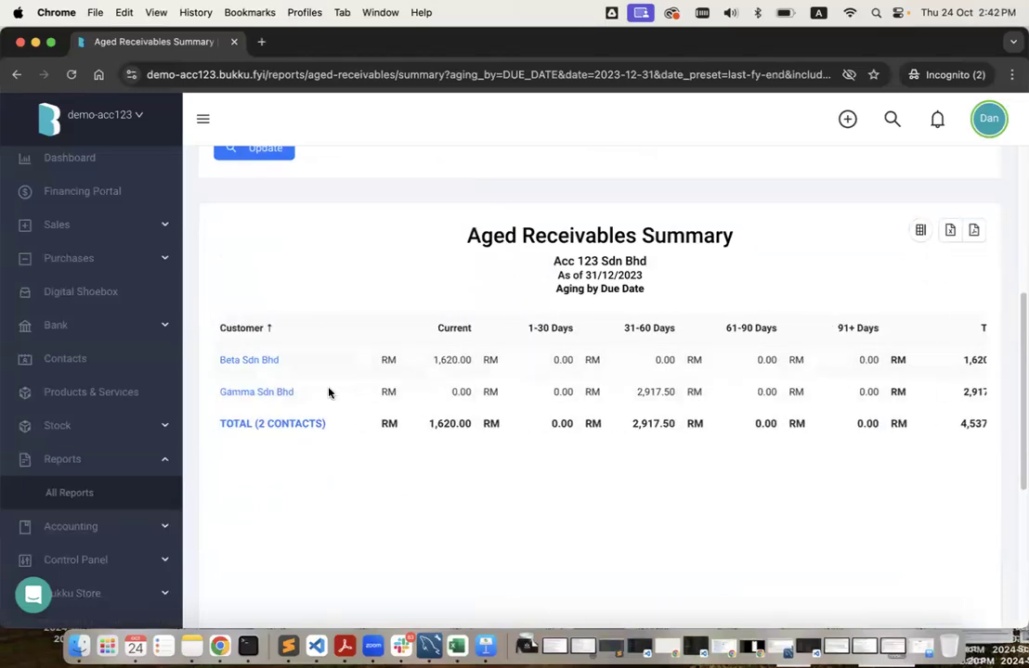
scroll(539, 399, right, 2)
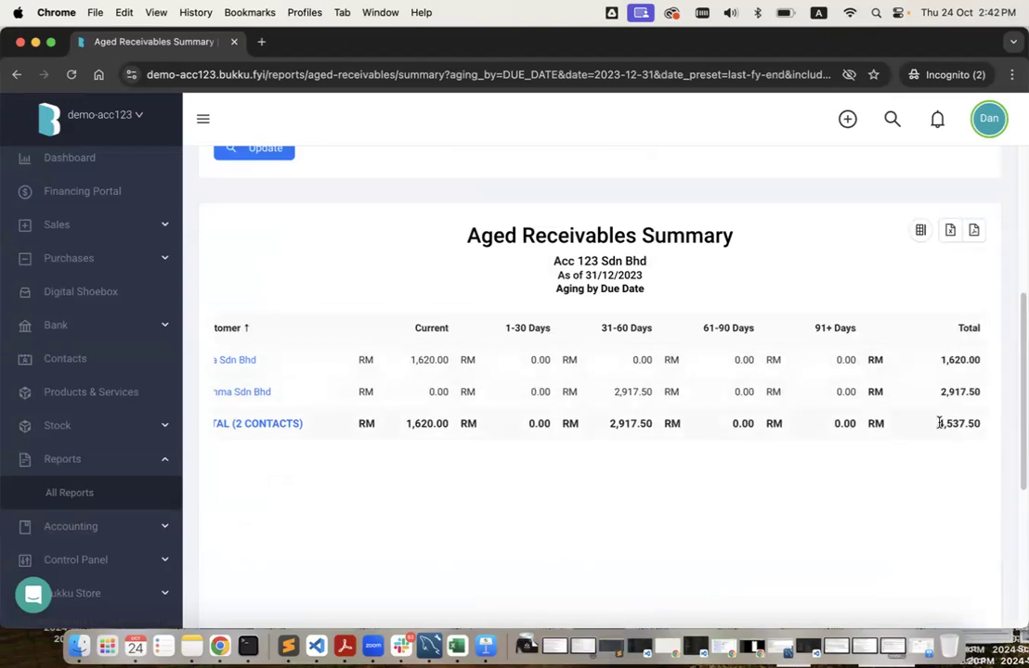
Compare the Beta 1,620.00 and Gamma 2,917.50 totals against the Opening Balance window.
key(ctrl+Right)
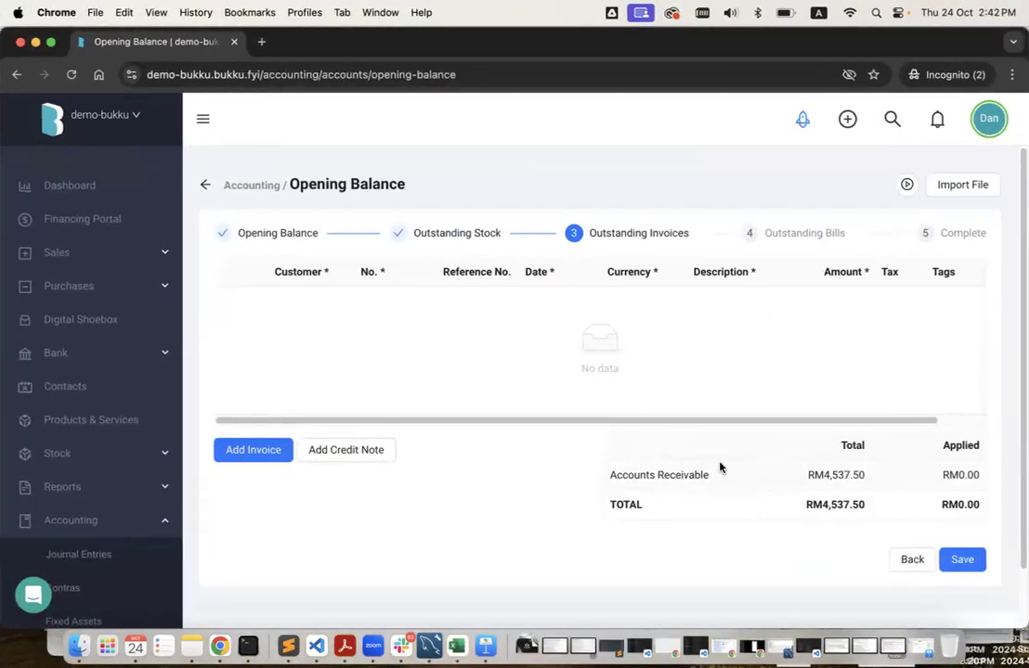
key(ctrl+Left)
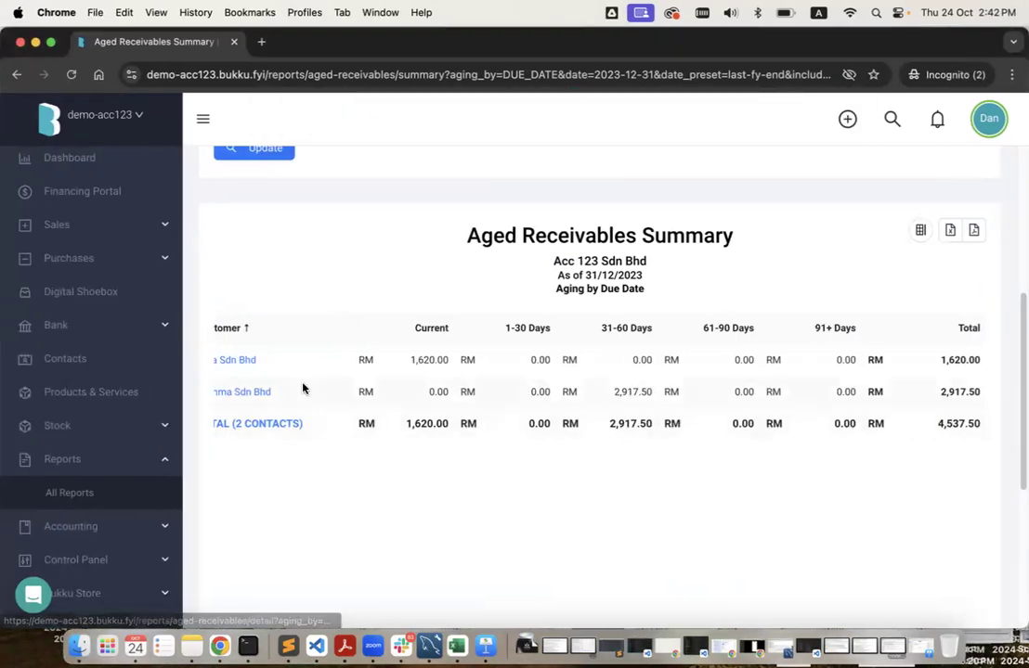
scroll(300, 388, left, 2)
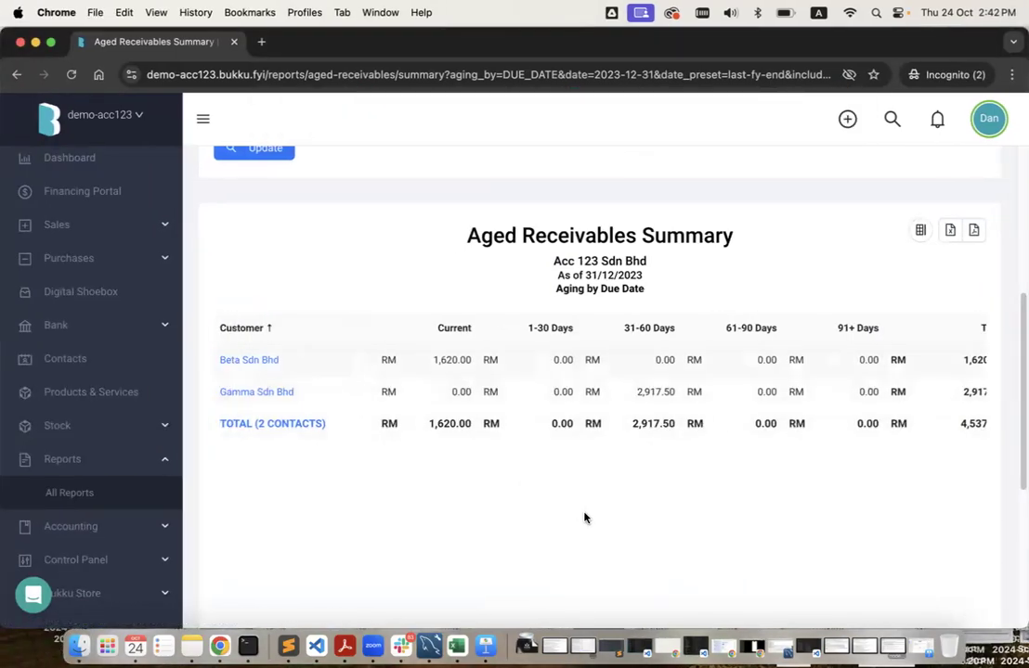
key(ctrl+Right)
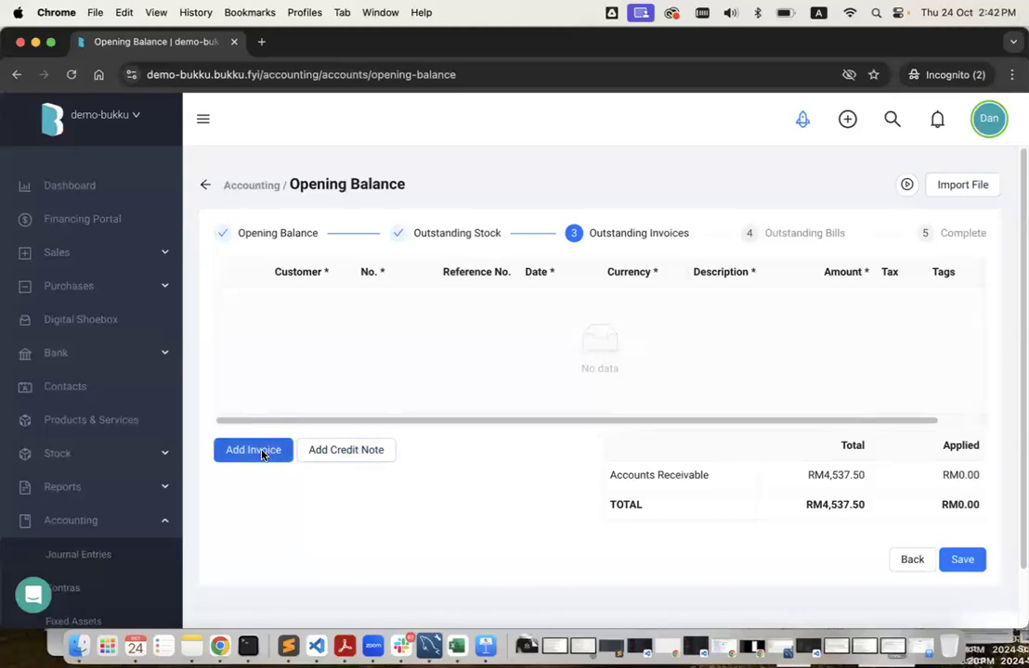
Add an opening invoice for Beta Sdn Bhd numbered 10001.
click(254, 450)
key(ctrl+Left)
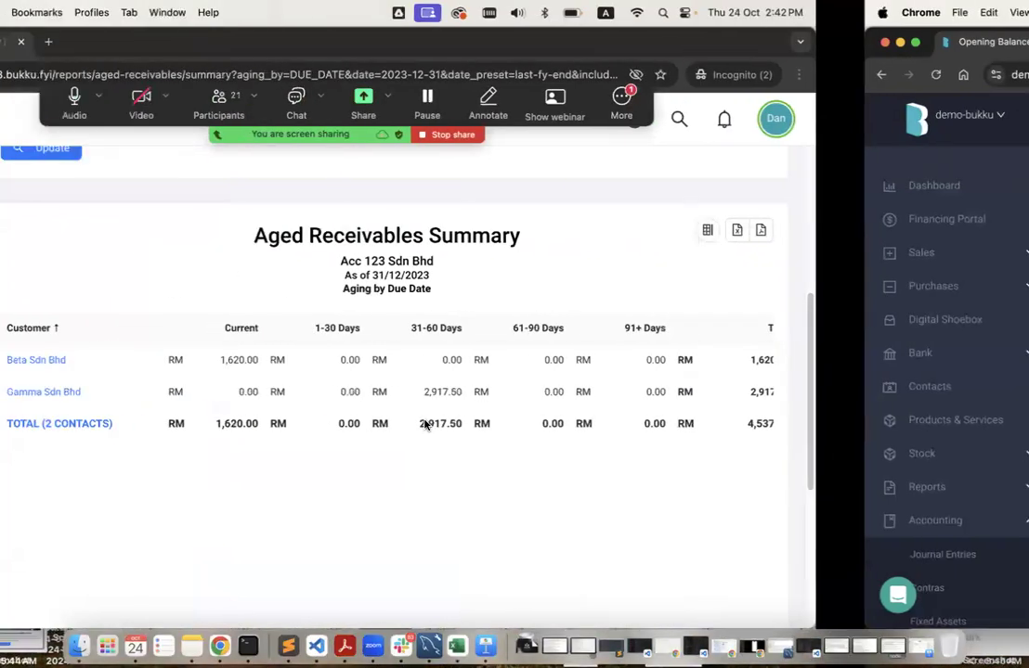
drag(281, 360, 220, 357)
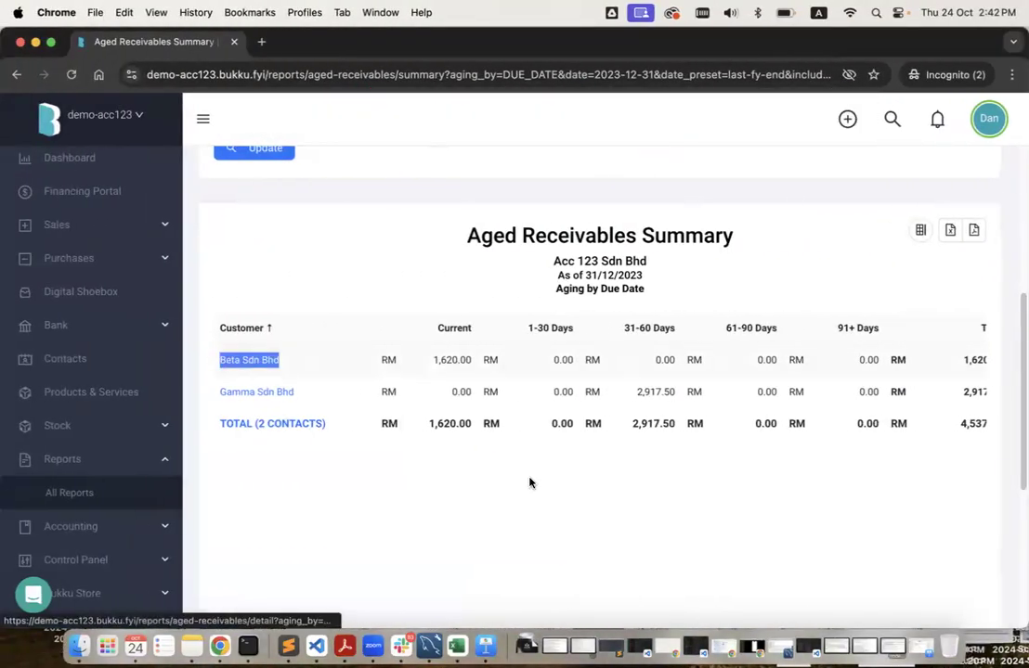
key(ctrl+Right)
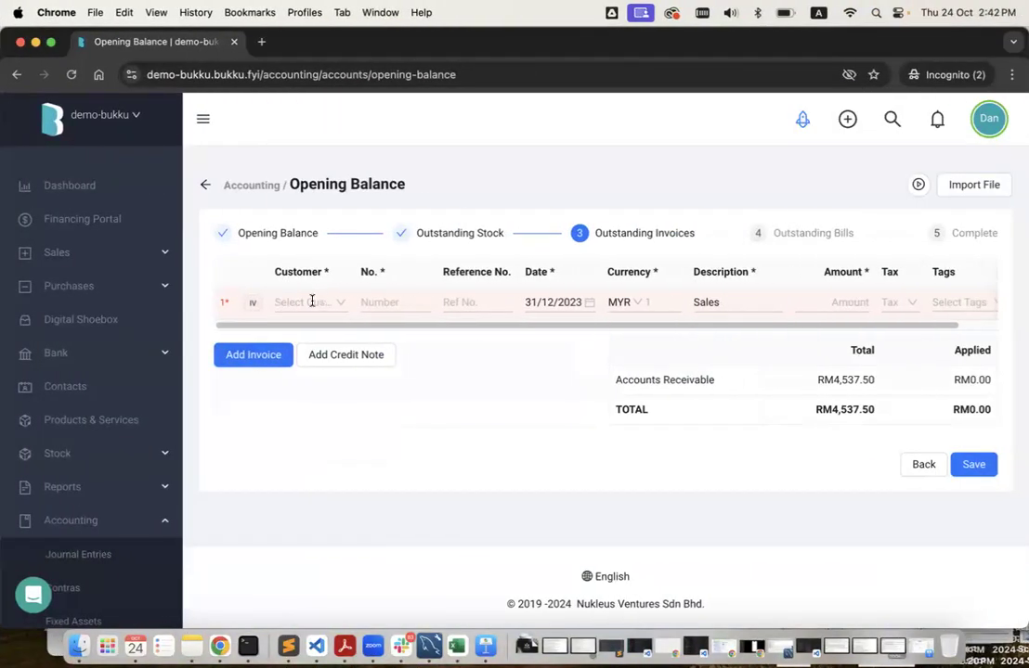
click(312, 301)
click(349, 384)
click(385, 304)
text(10001)
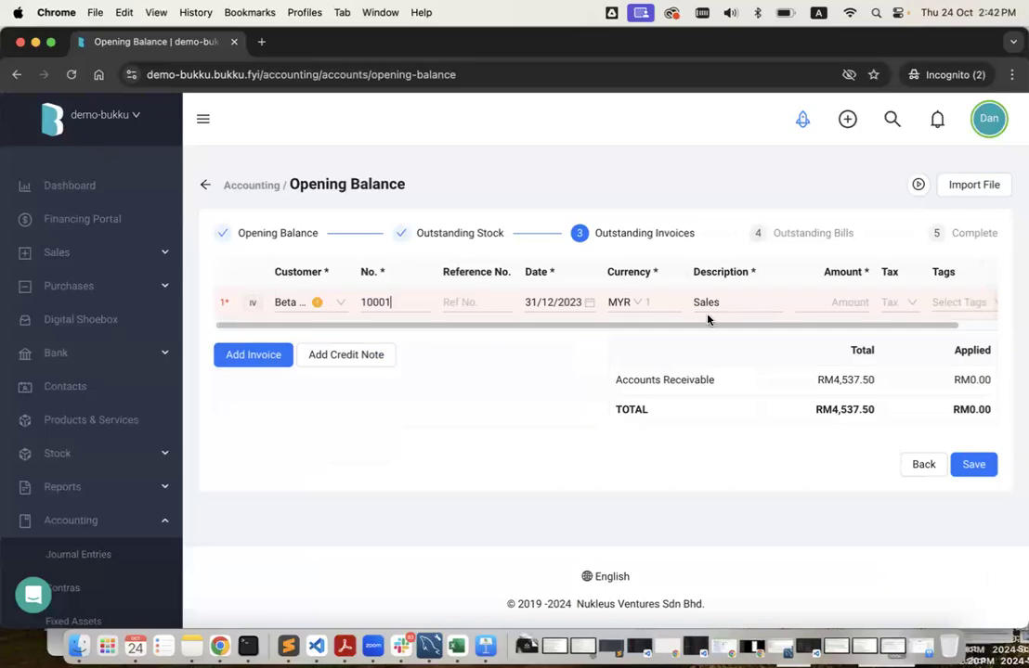
Copy Beta's 1,620.00 total from the report into invoice 10001's amount.
key(ctrl+Left)
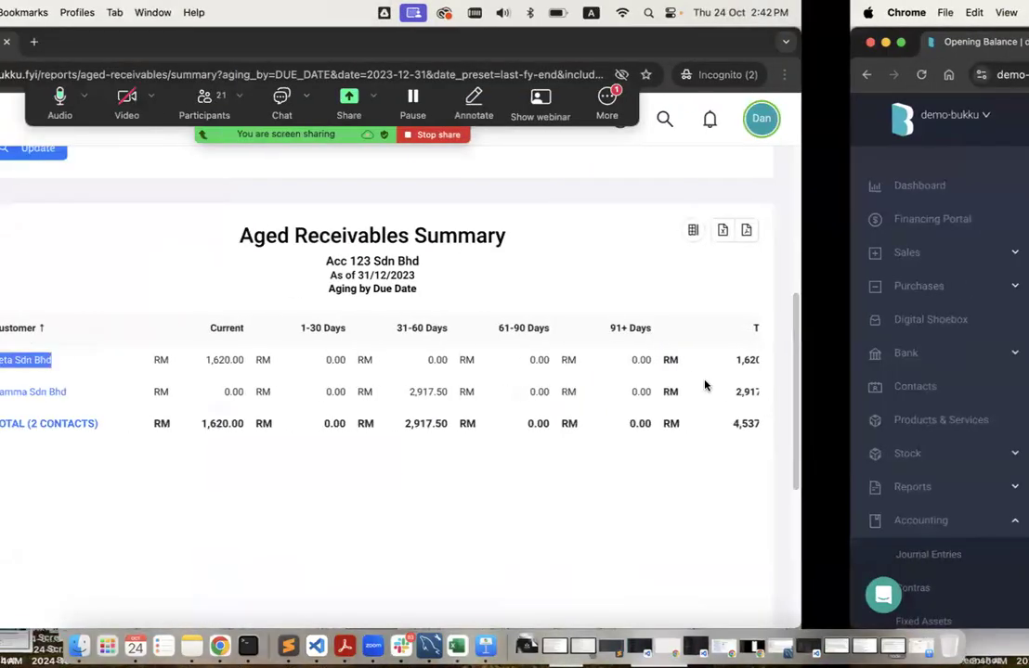
scroll(835, 392, right, 2)
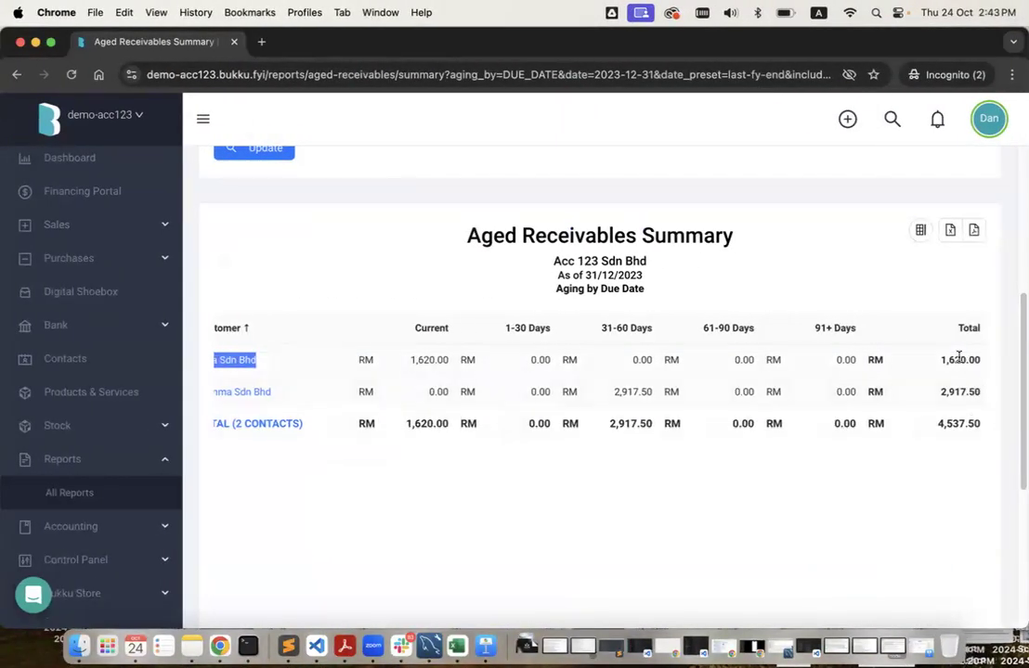
double_click(962, 360)
key(super+c)
scroll(520, 390, left, 2)
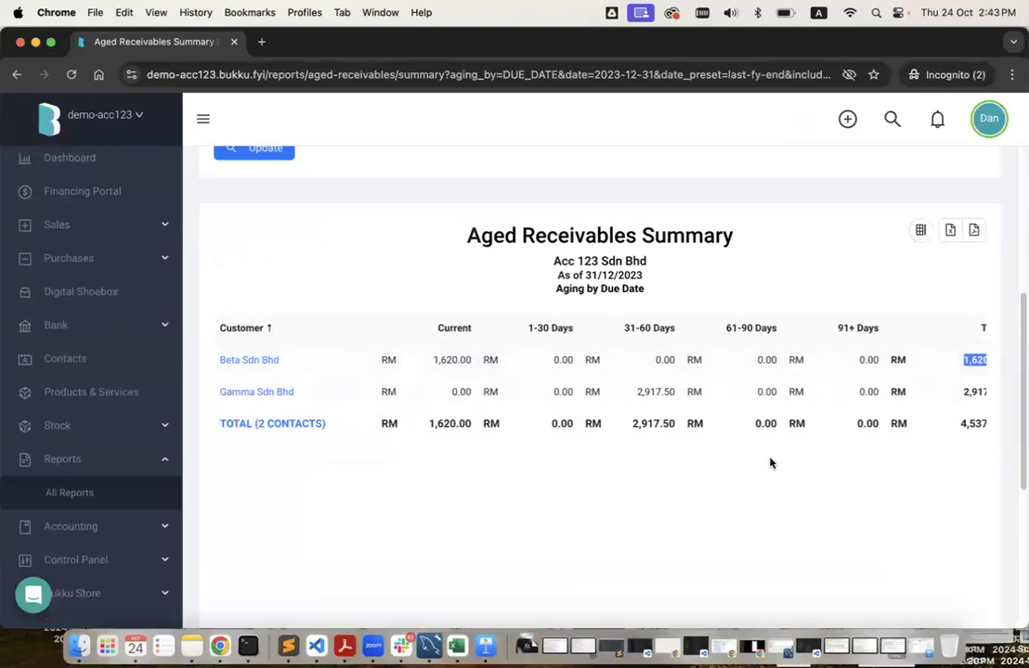
key(ctrl+Right)
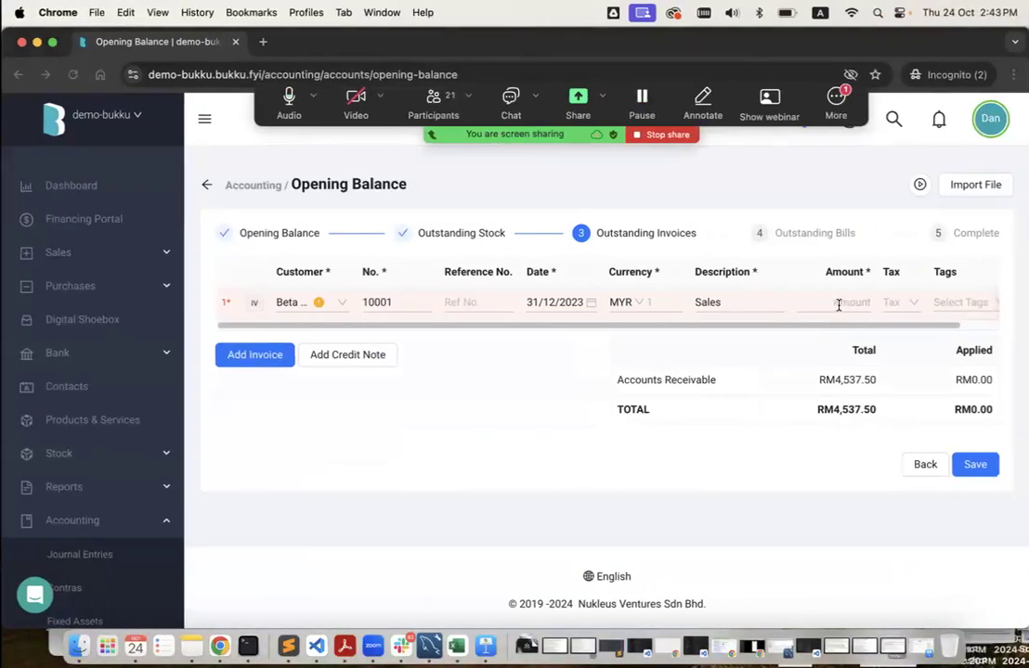
click(840, 302)
key(super+v)
click(746, 384)
Add a second opening invoice for Gamma Sdn Bhd numbered 10002.
key(ctrl+Left)
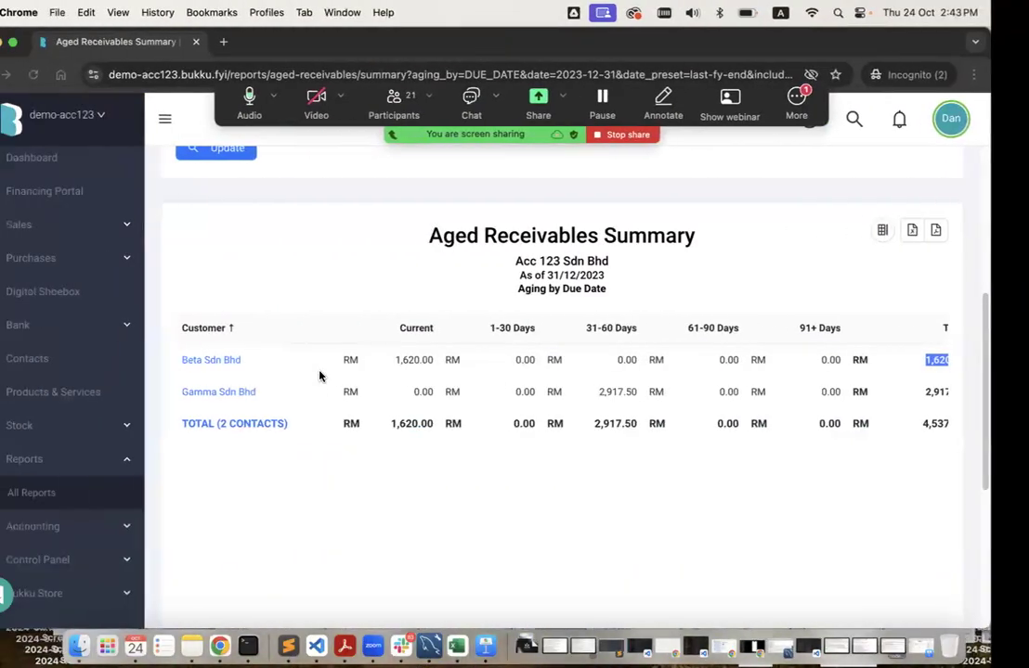
drag(295, 392, 218, 392)
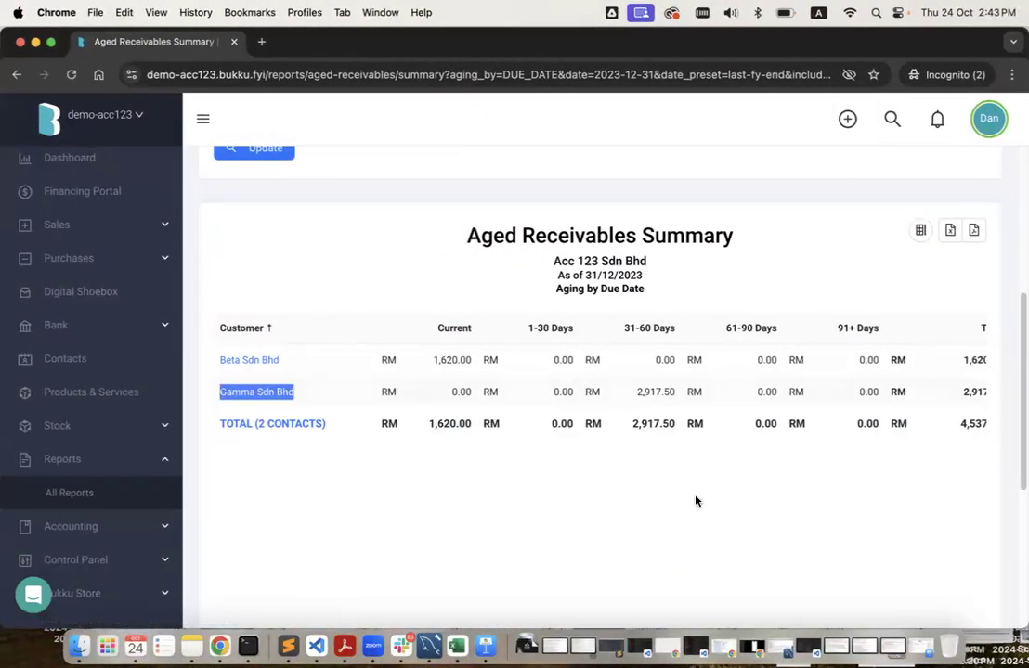
key(ctrl+Right)
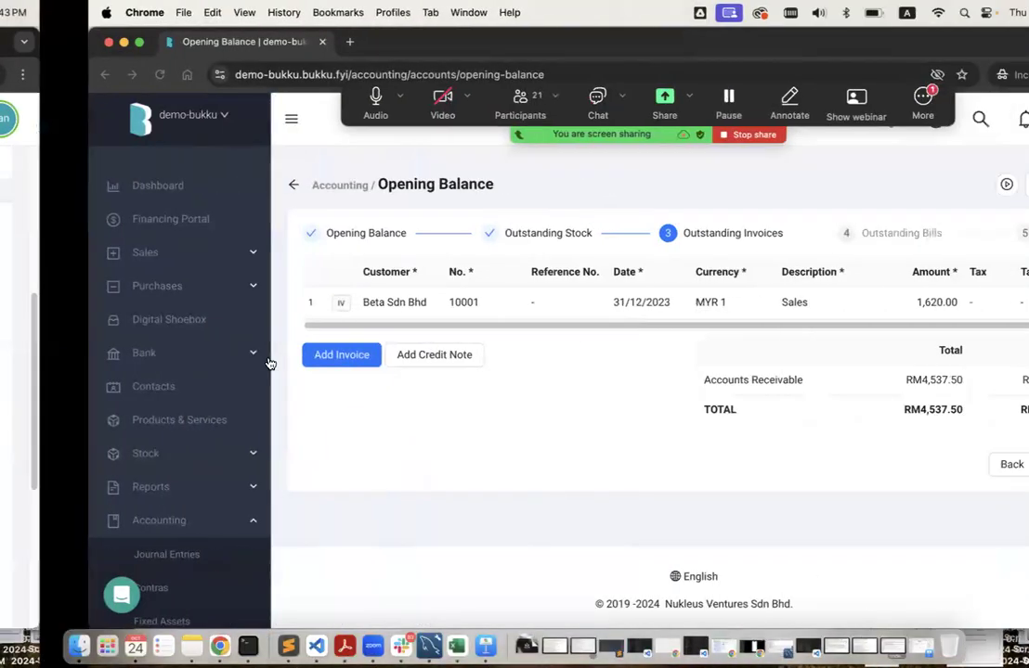
click(317, 335)
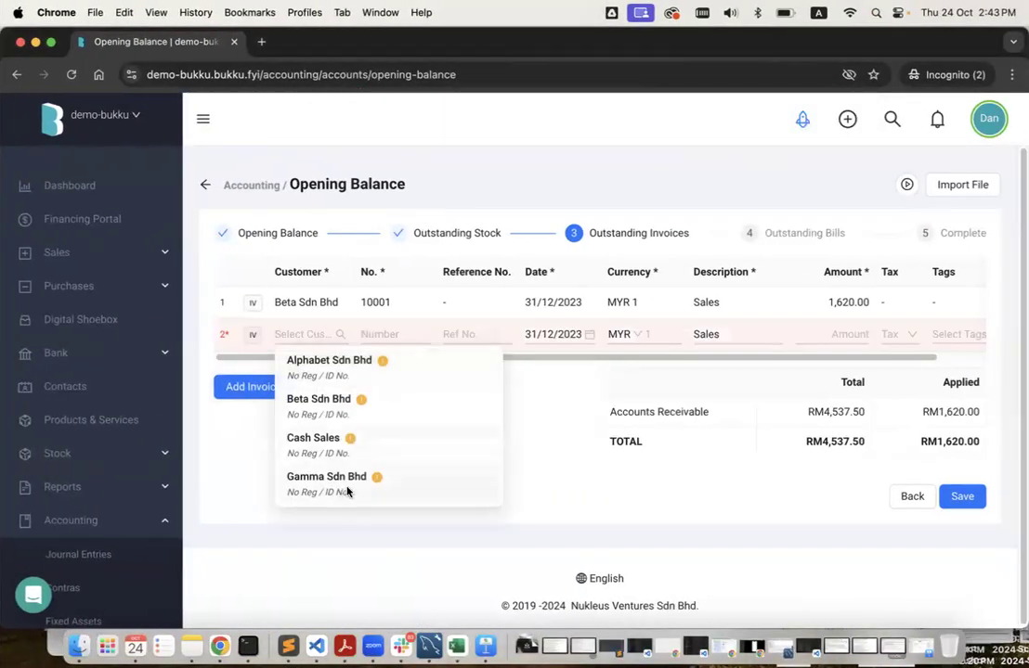
key(super+v)
click(397, 365)
click(395, 333)
text(1)
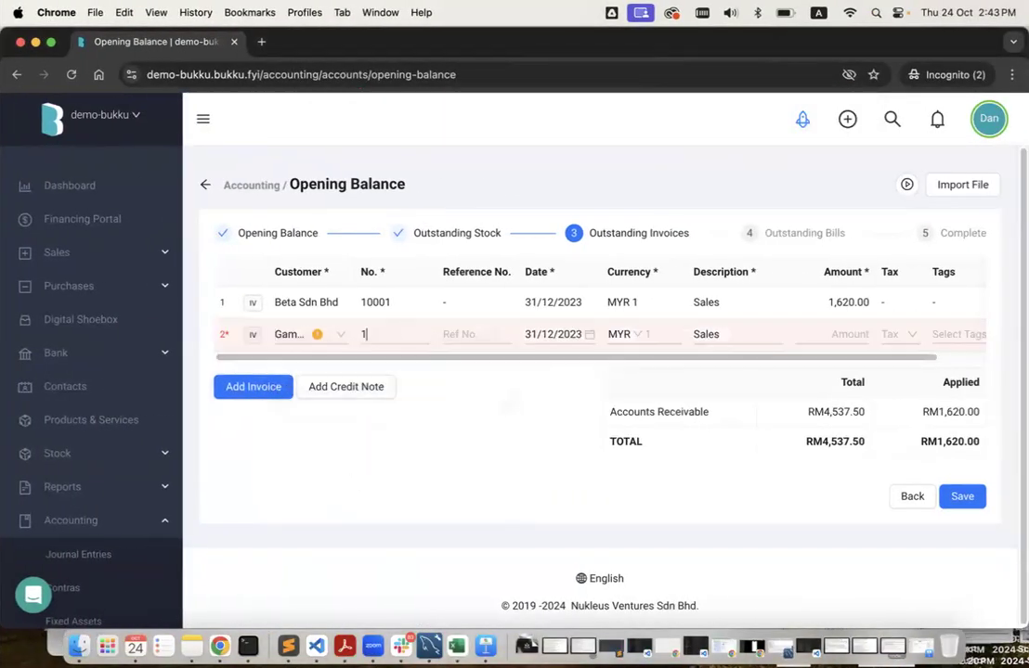
text(0002)
Copy Gamma's 2,917.50 total from the report into invoice 10002's amount.
key(ctrl+Left)
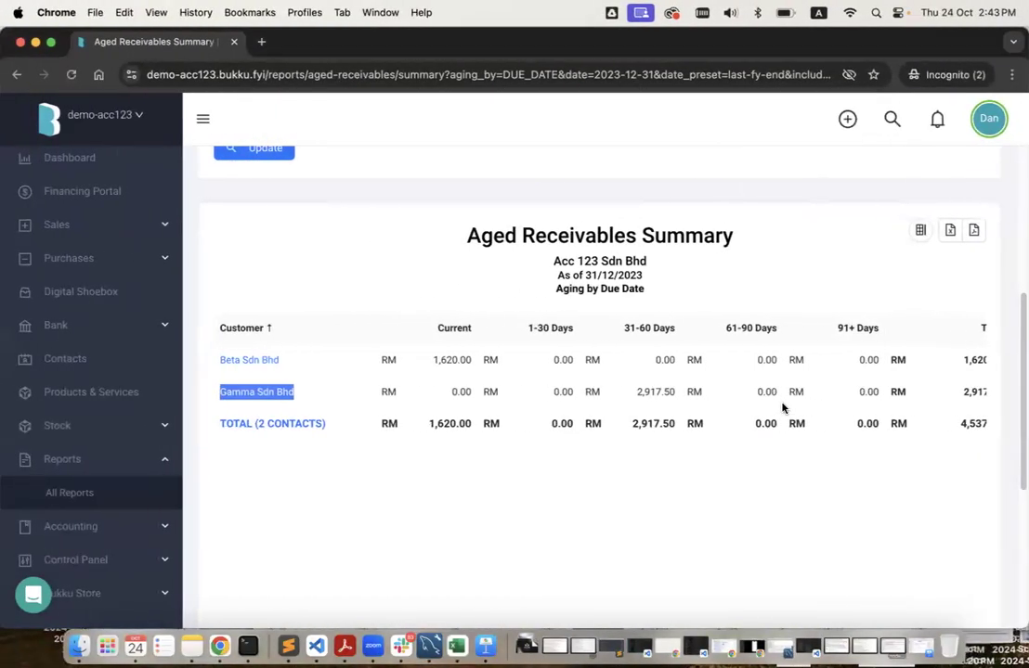
double_click(959, 392)
key(super+c)
key(ctrl+Right)
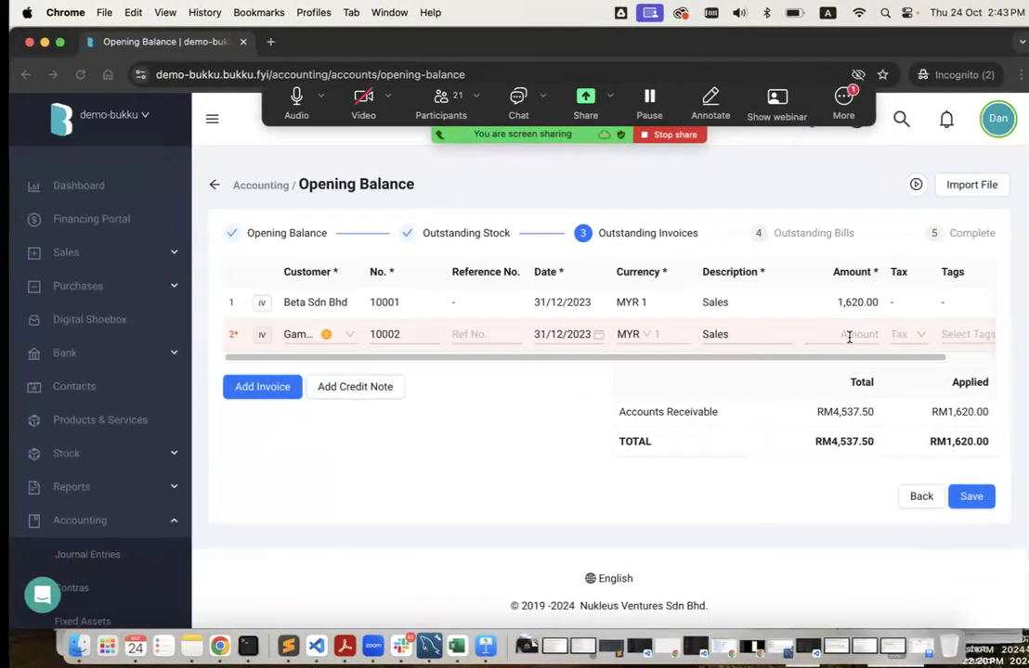
click(850, 336)
key(super+v)
click(851, 400)
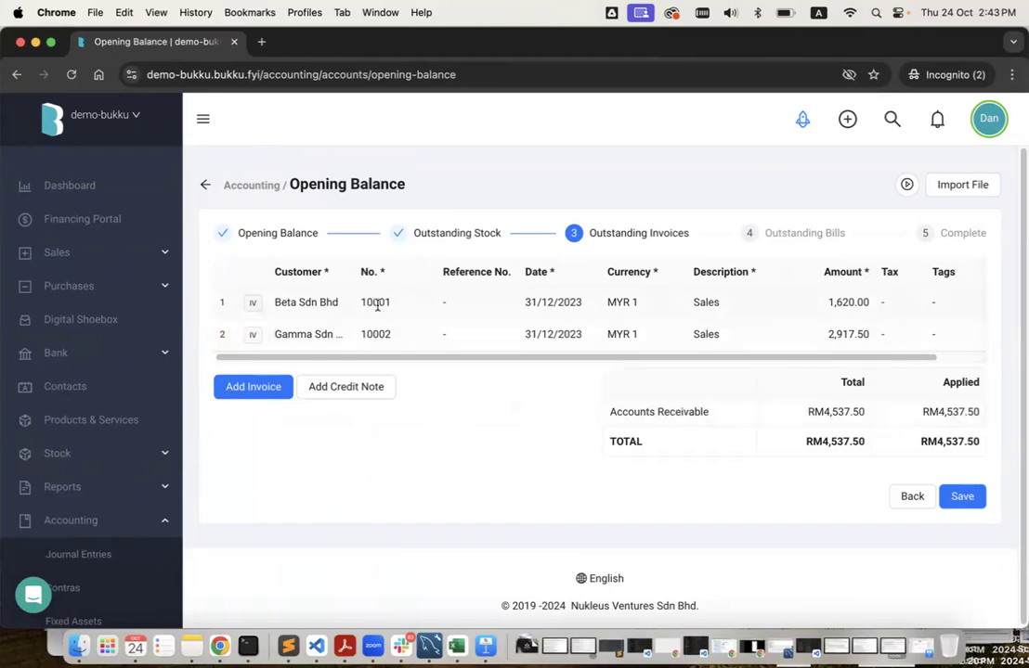
key(ctrl+Left)
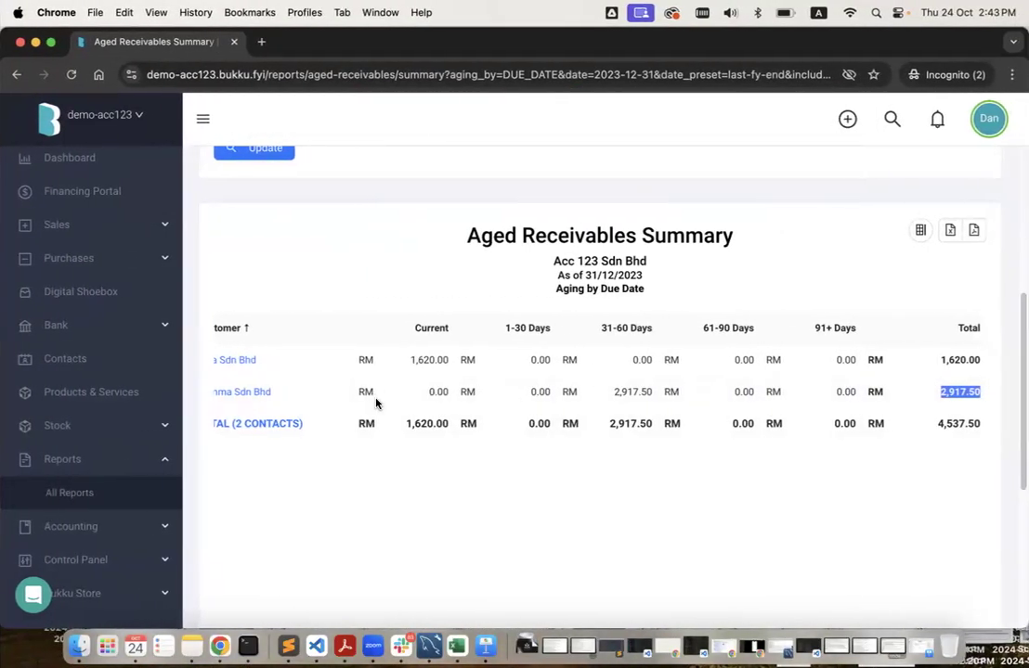
Cross-check the Beta and Gamma opening invoices against the Aged Receivables Summary.
scroll(376, 402, left, 2)
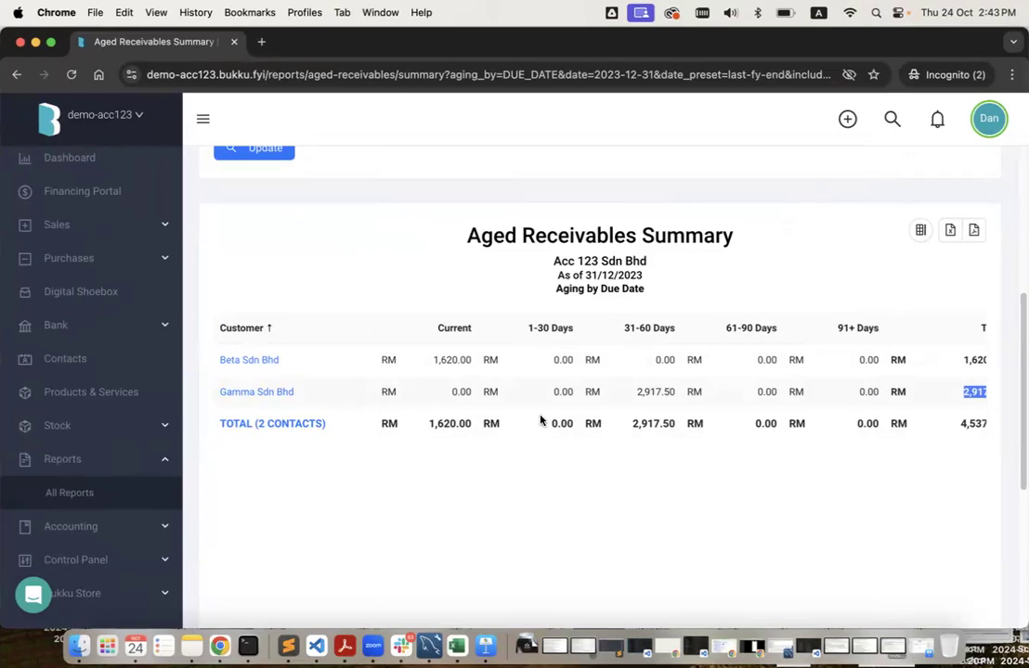
key(ctrl+Right)
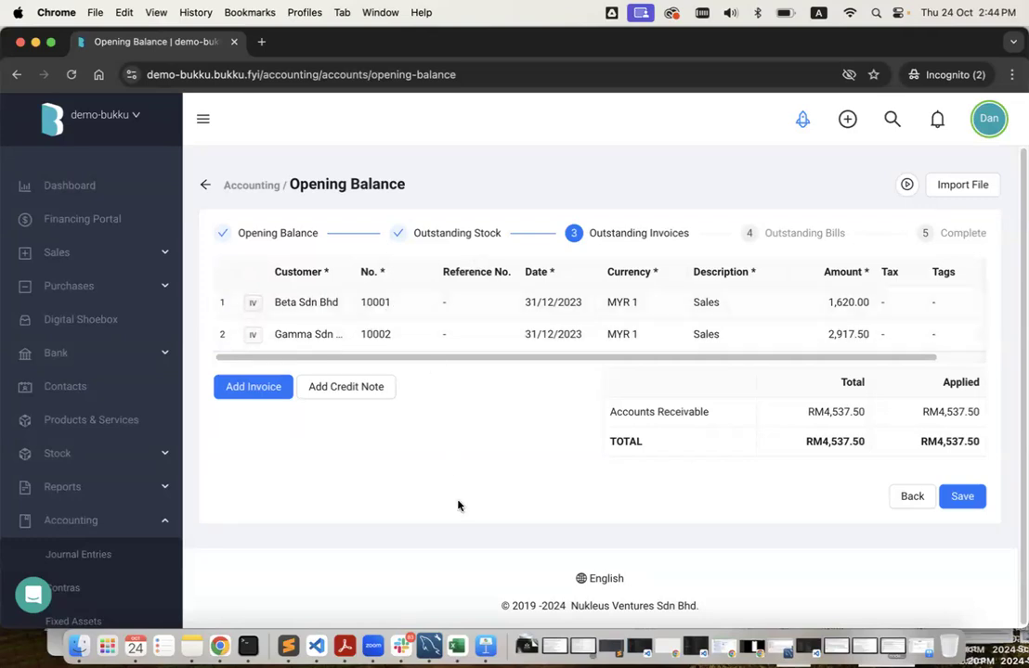
key(ctrl+Left)
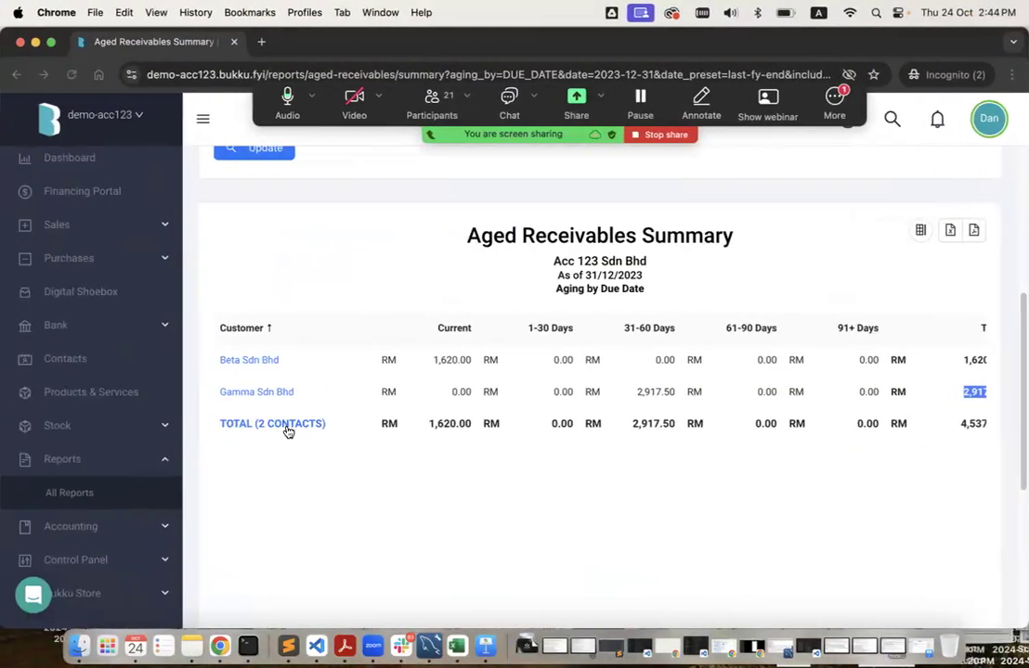
Run Acc 123's Aged Receivables Detail as at 31/12/2023, showing IV-00014 and IV-00010, then return.
click(74, 497)
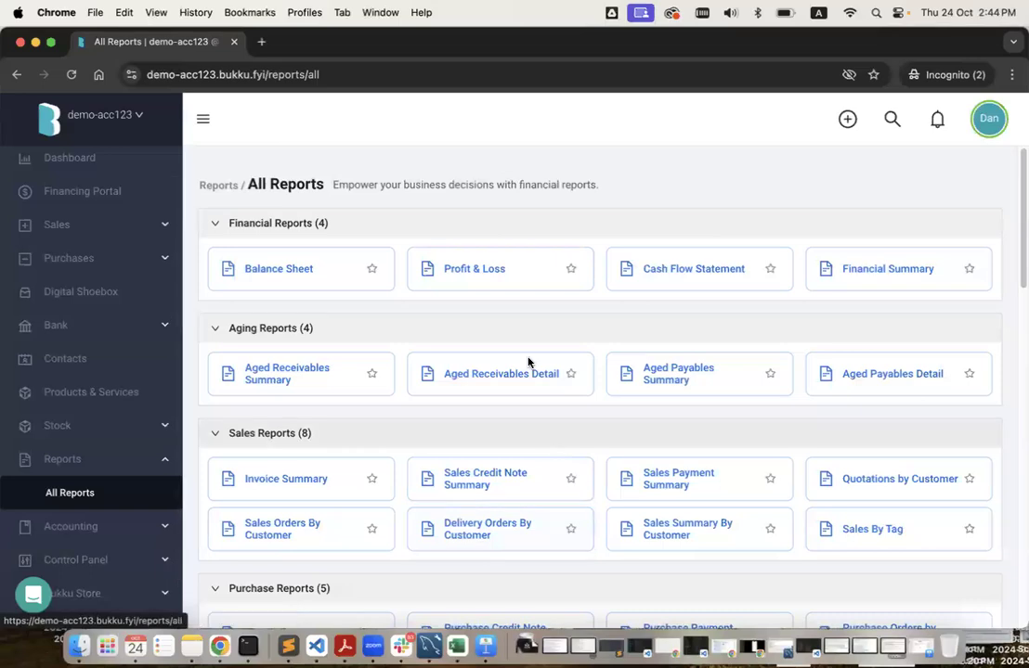
click(508, 382)
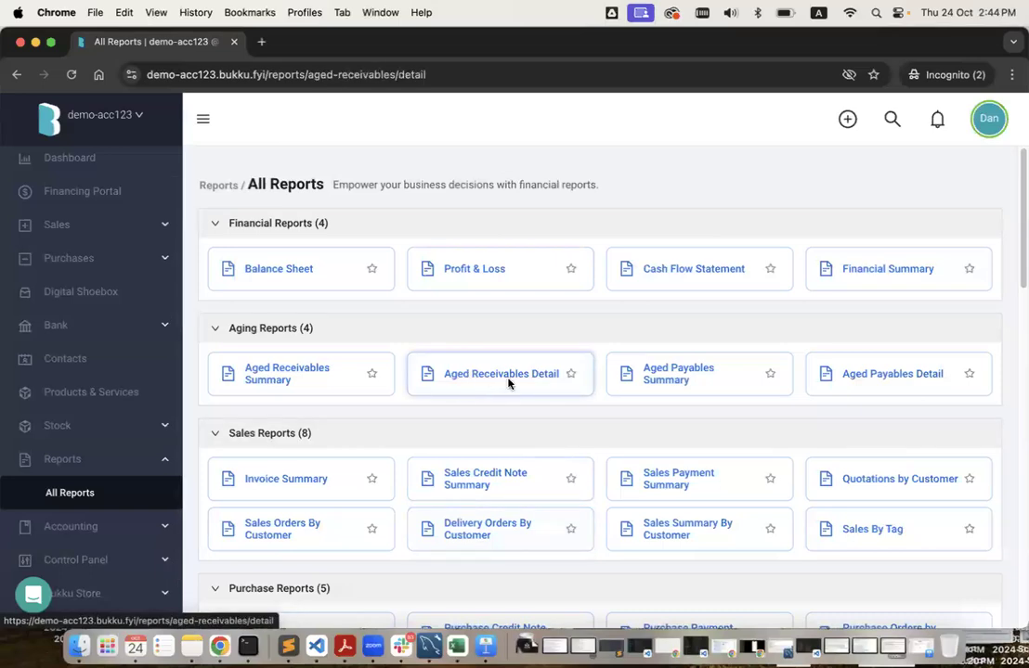
click(355, 259)
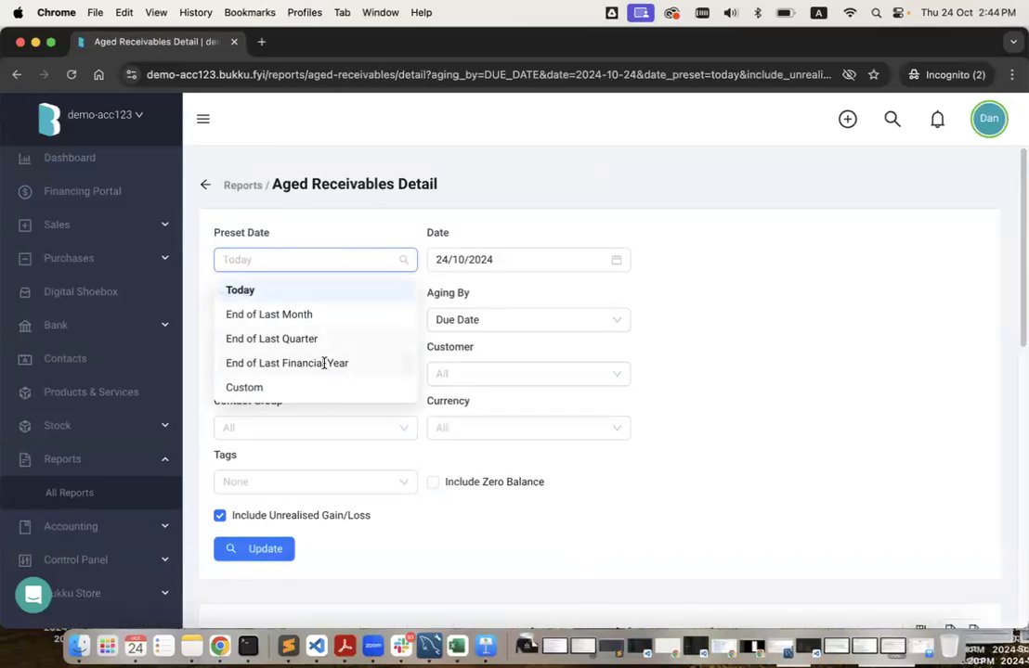
click(329, 362)
click(264, 549)
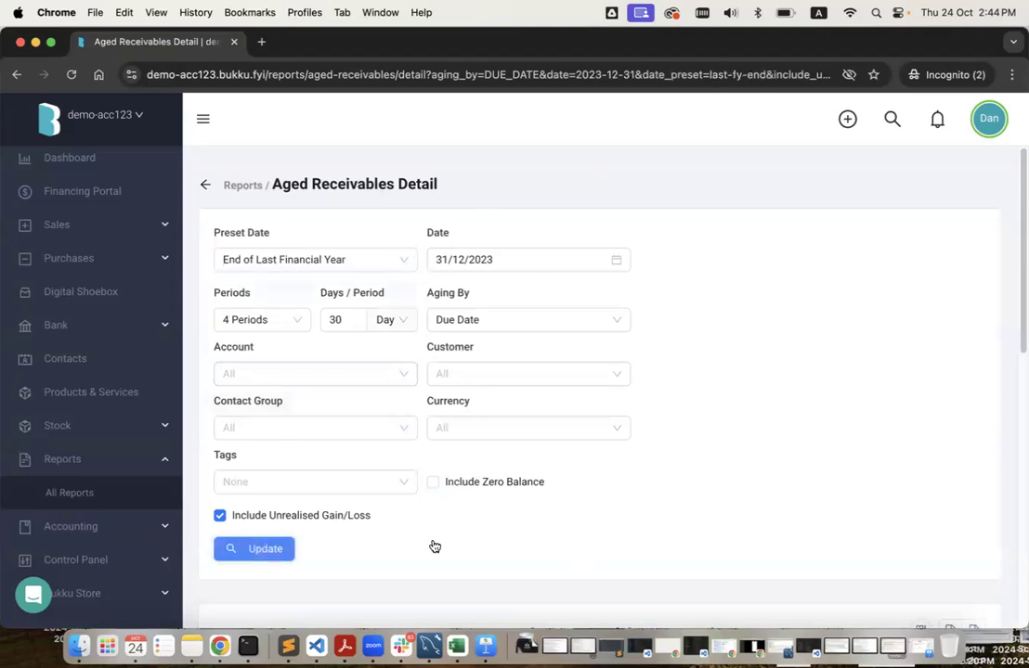
scroll(431, 544, down, 5)
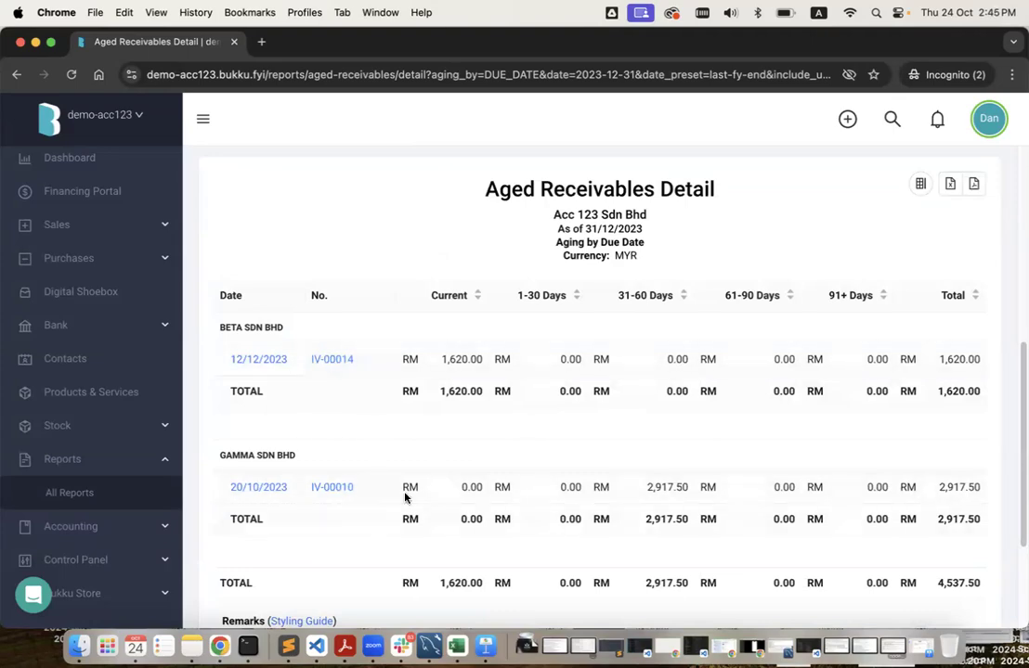
key(ctrl+Right)
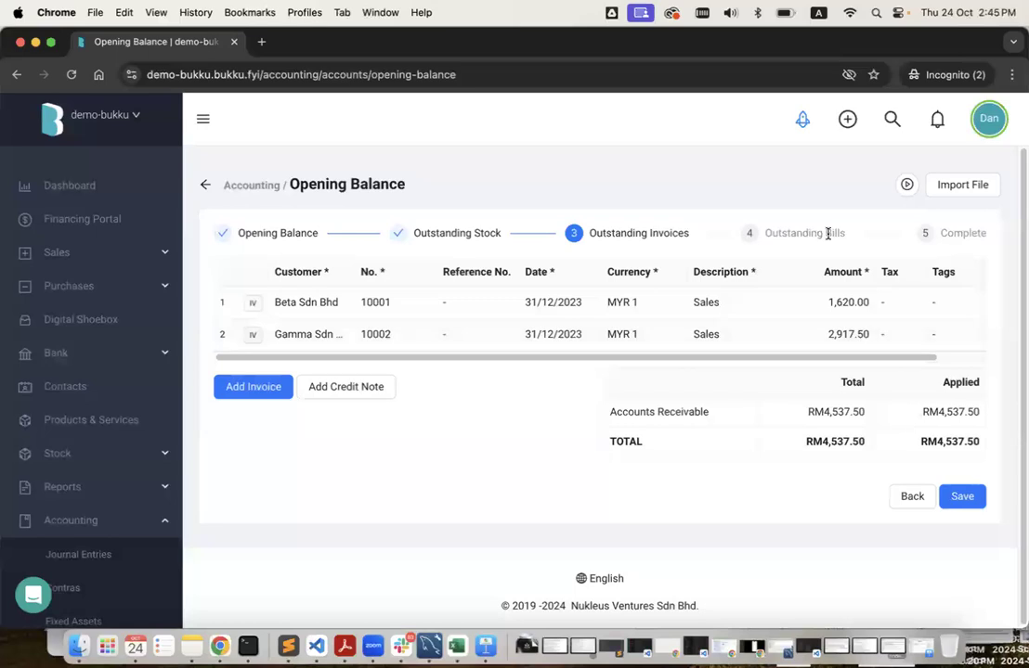
click(978, 187)
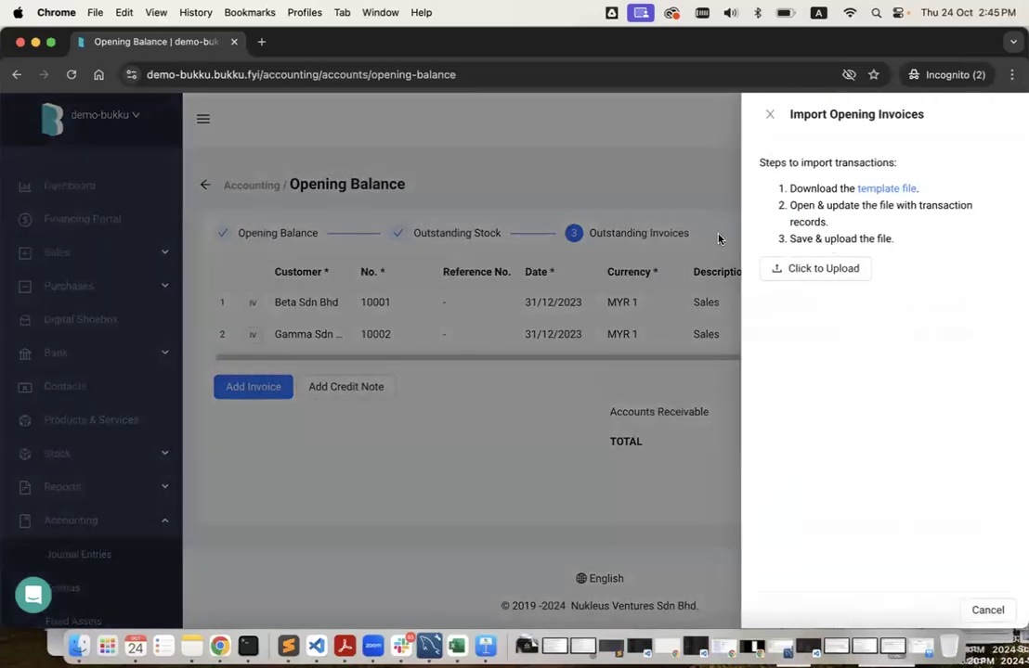
click(677, 189)
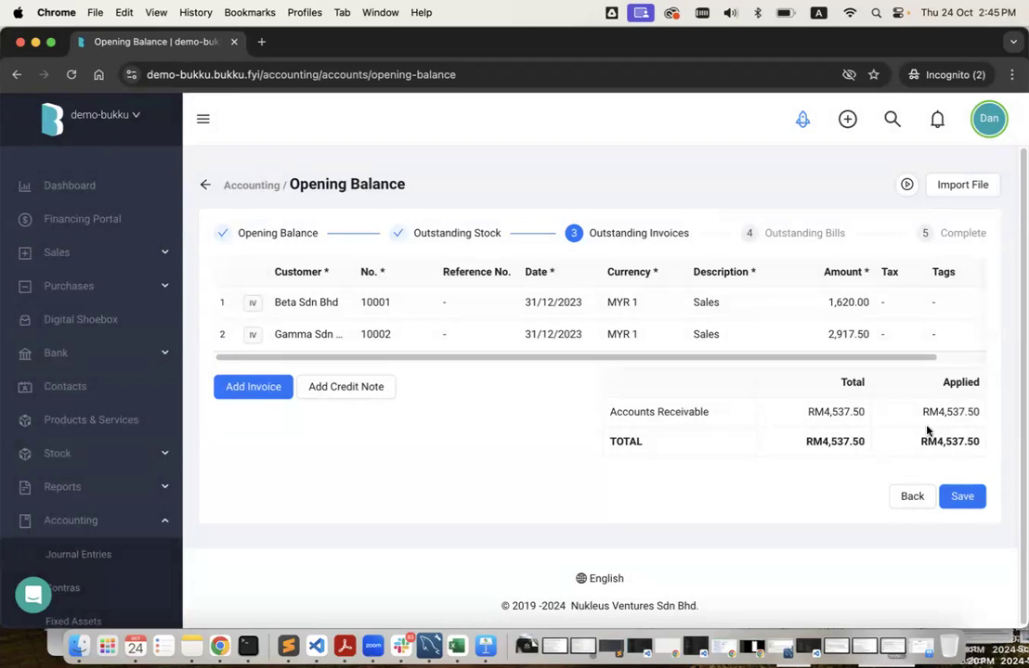
Save the opening invoices and advance to Outstanding Bills, with payables totalling RM14,672.00.
click(962, 499)
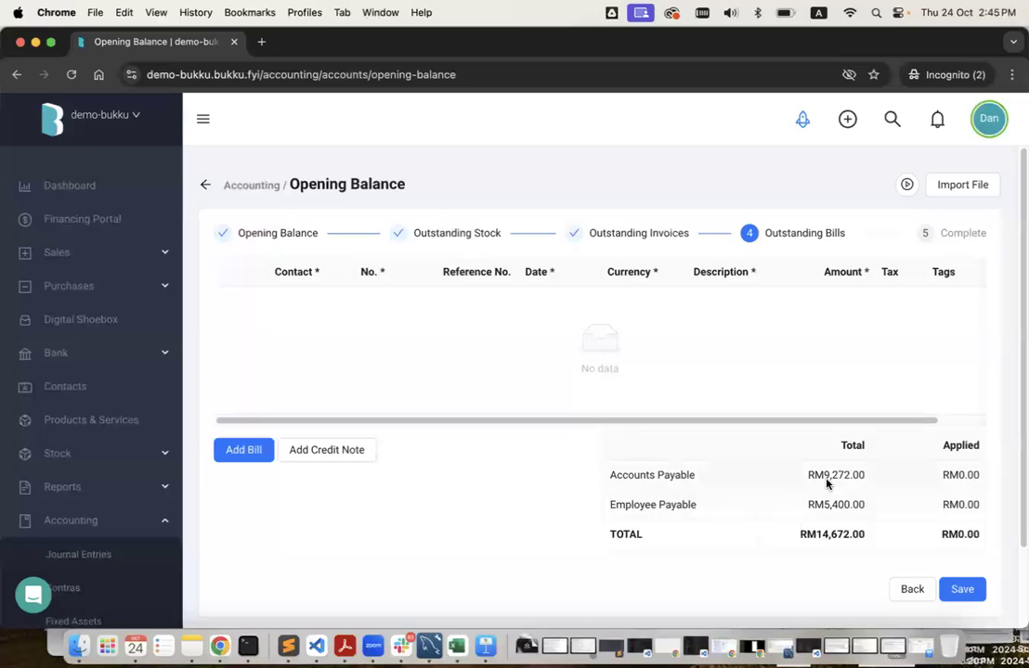
drag(611, 476, 695, 475)
triple_click(650, 504)
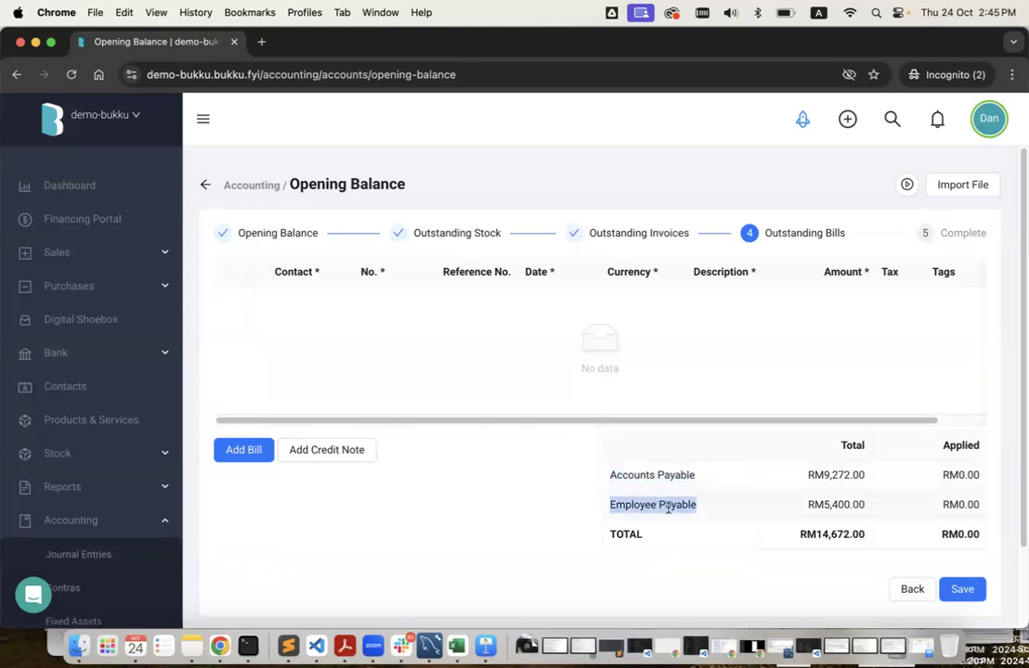
Preview the bills import panel, then open All Reports in Acc 123's window.
click(982, 187)
click(613, 283)
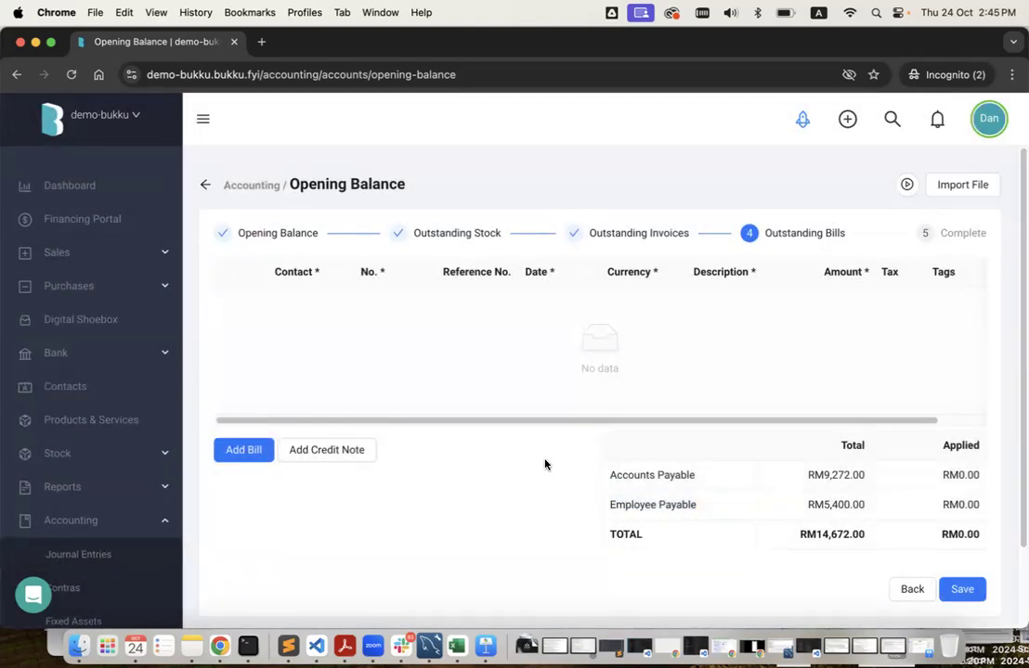
key(ctrl+Left)
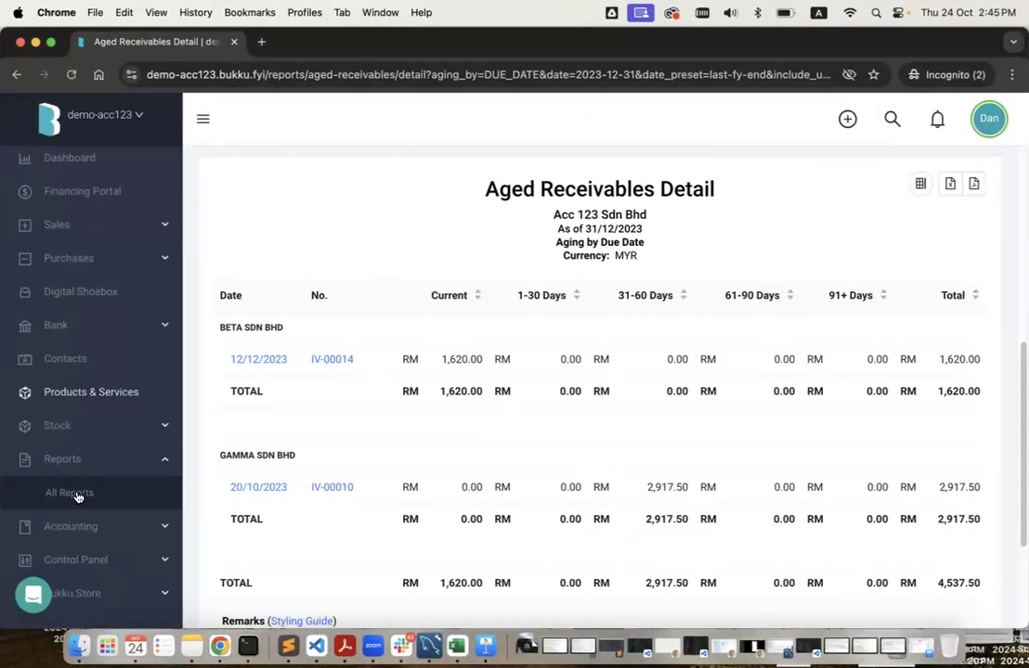
click(75, 492)
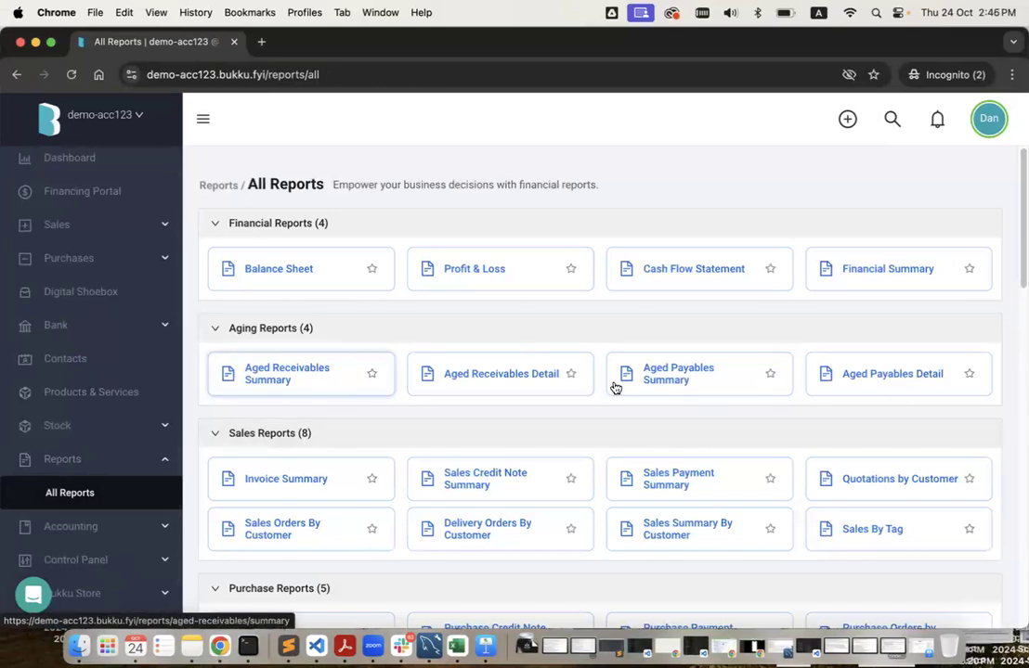
Run the Aged Payables Summary as at 31/12/2023 and copy the employee supplier's name.
click(685, 387)
click(265, 261)
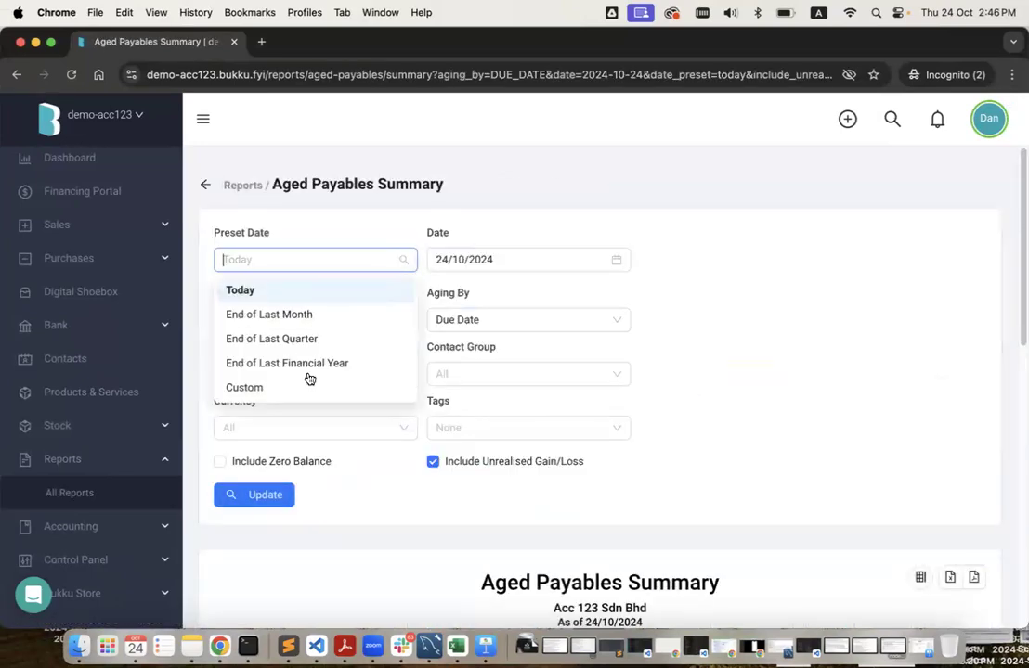
click(307, 365)
click(266, 497)
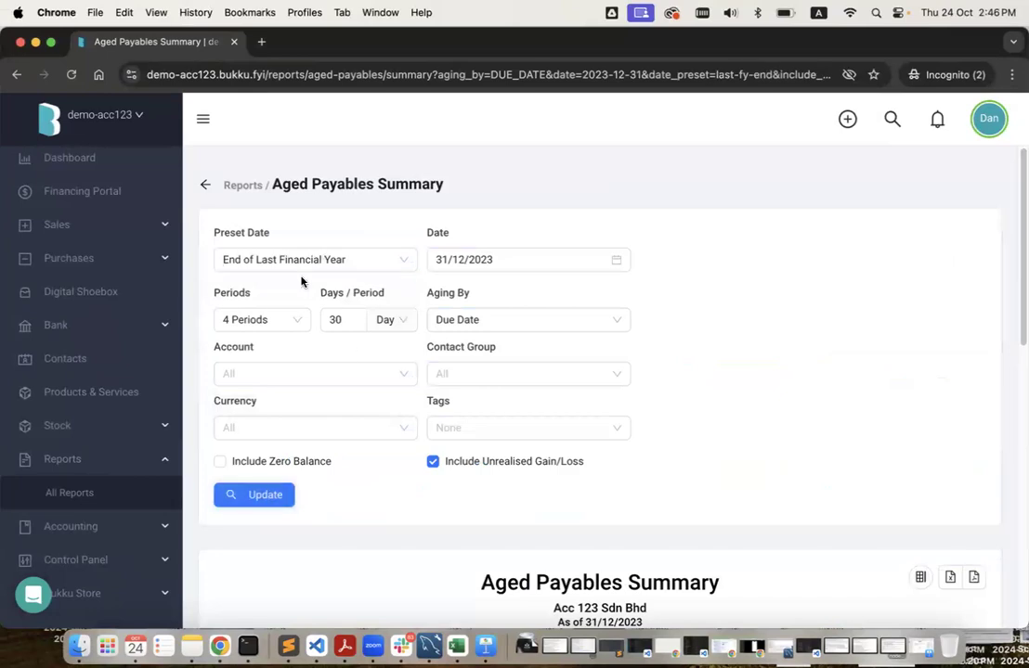
scroll(452, 447, down, 5)
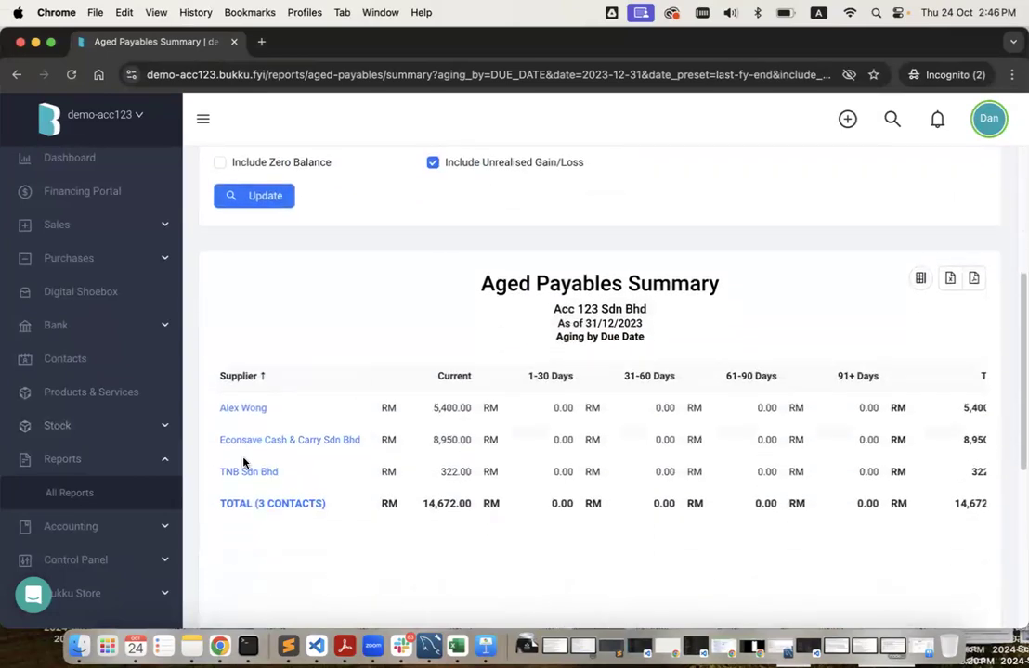
scroll(539, 458, right, 2)
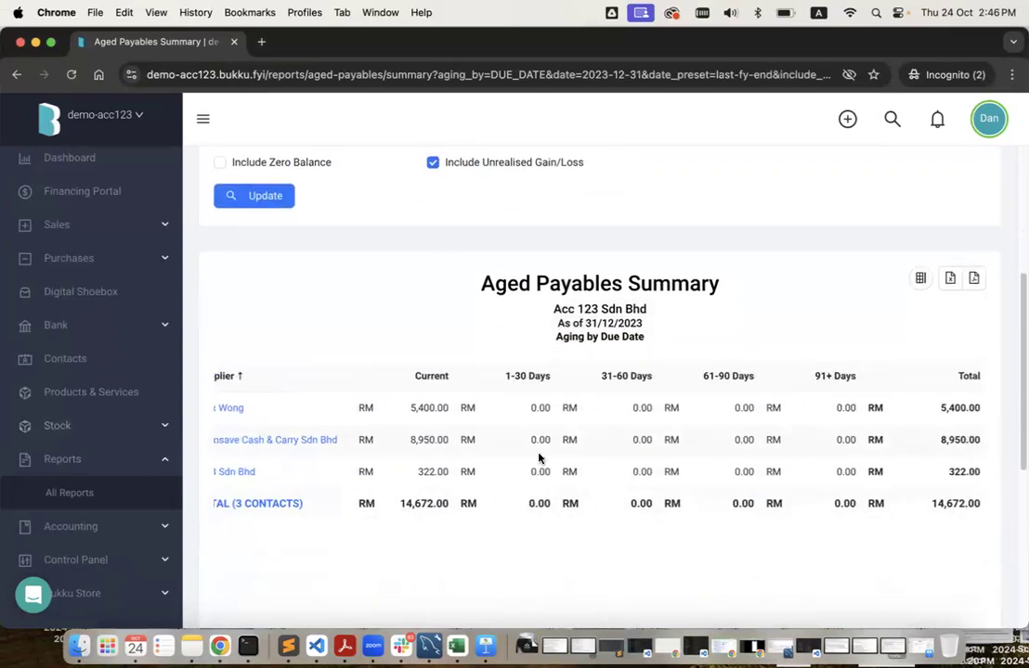
scroll(297, 408, left, 1)
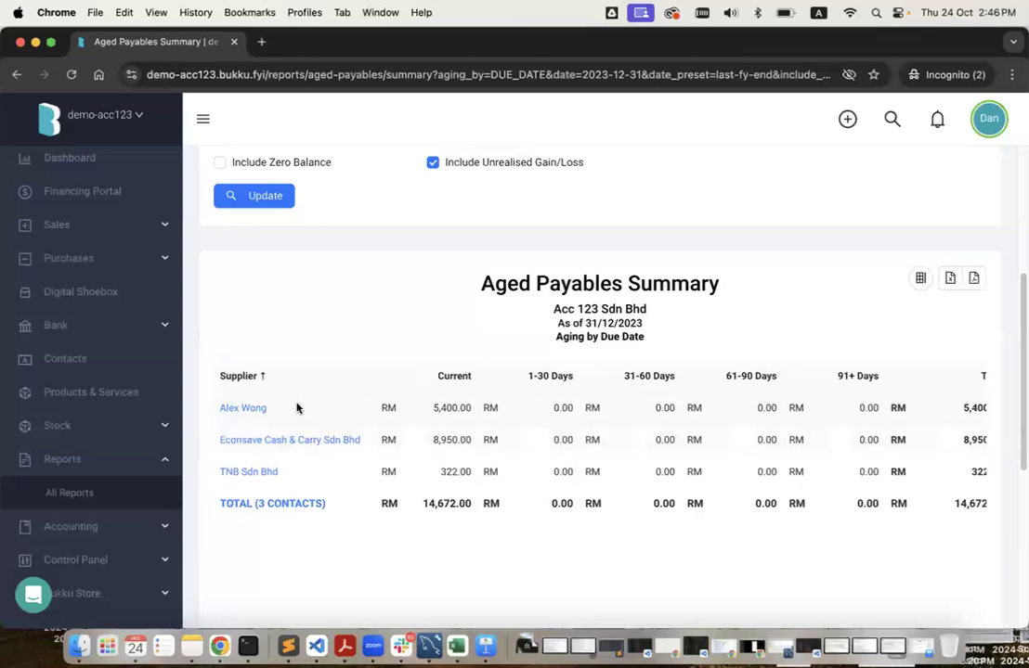
triple_click(297, 408)
key(ctrl+c)
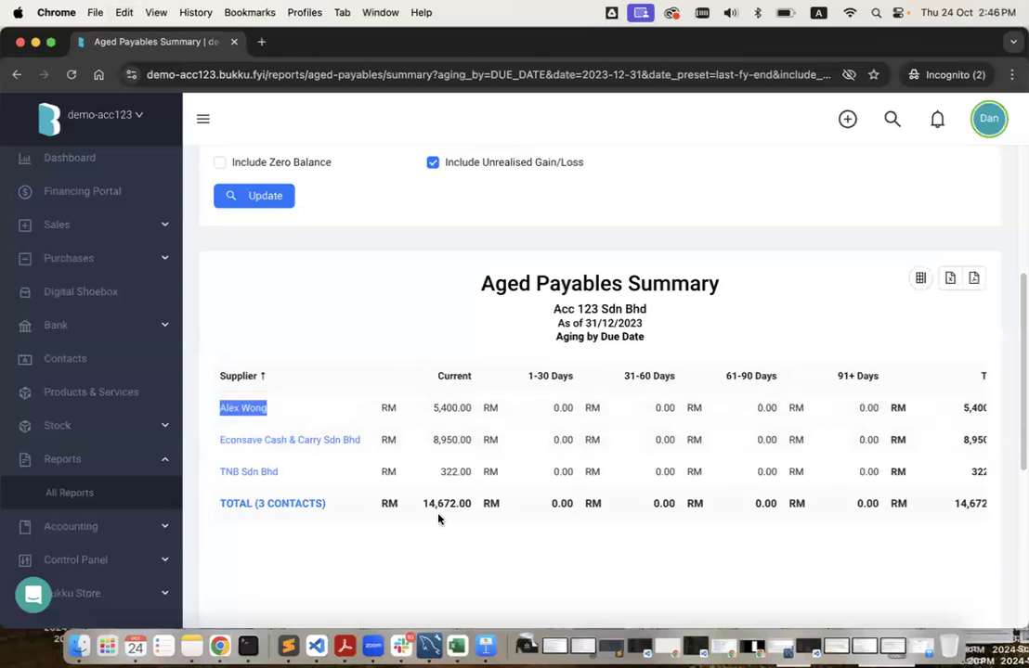
scroll(527, 496, right, 1)
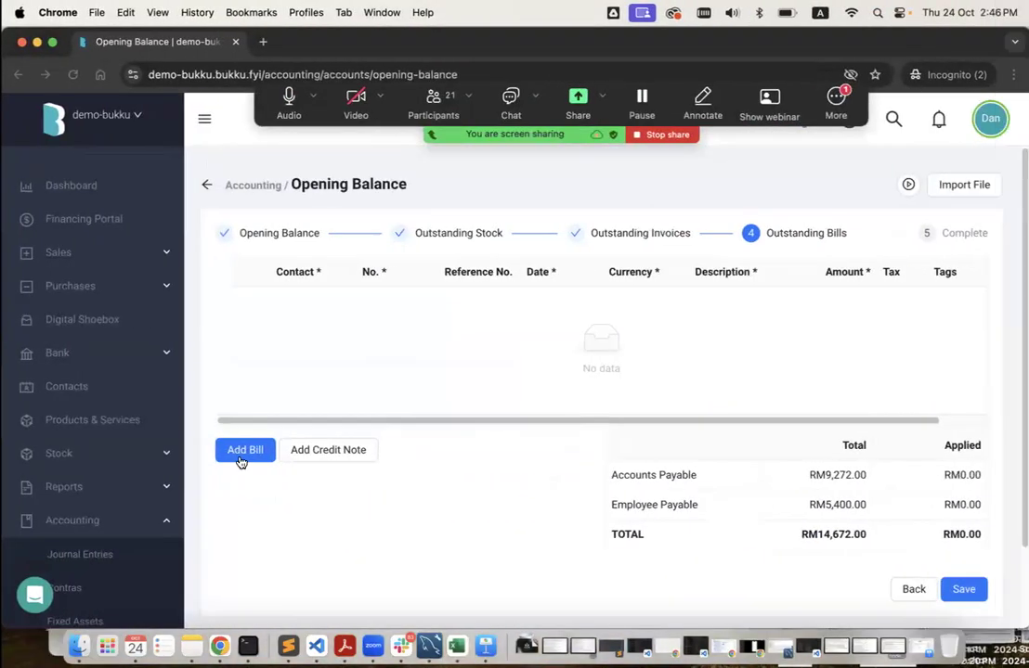
Add opening bill 2001 for the employee supplier at 5,400.00.
click(242, 450)
key(ctrl+v)
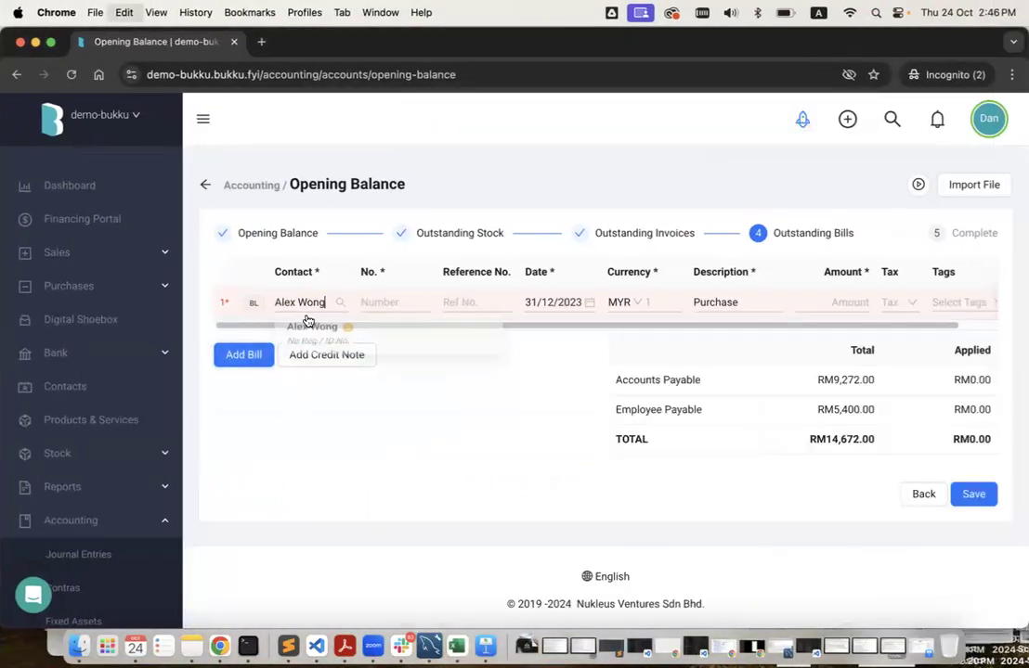
click(363, 342)
click(389, 303)
text(2001)
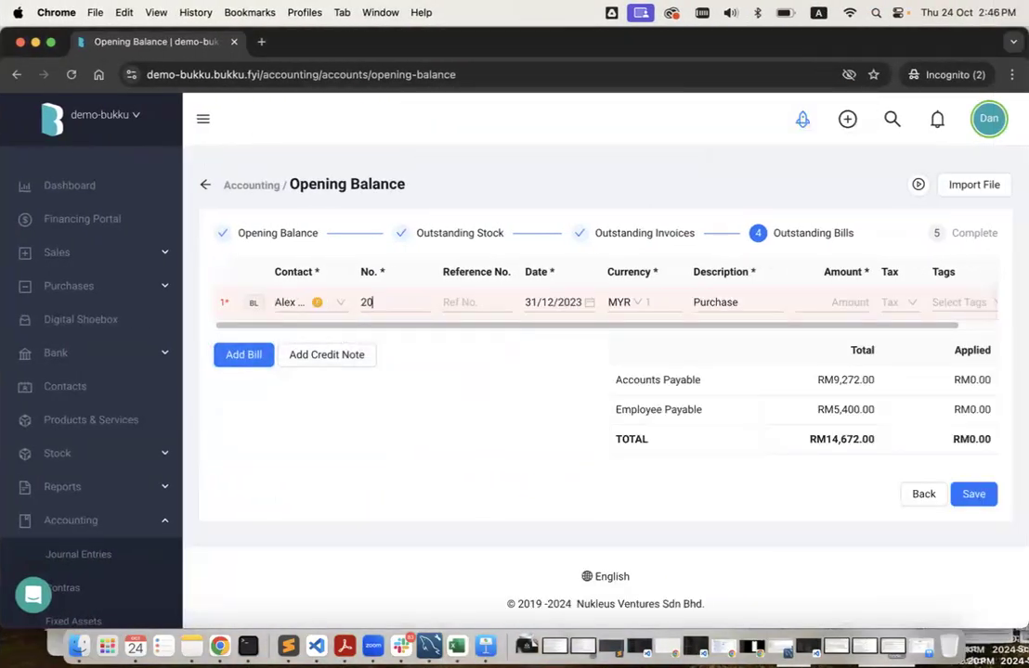
click(826, 304)
text(5400)
click(553, 421)
Add opening bill 2002 for Econsave Cash & Carry Sdn Bhd at 8,950.00.
key(ctrl+Left)
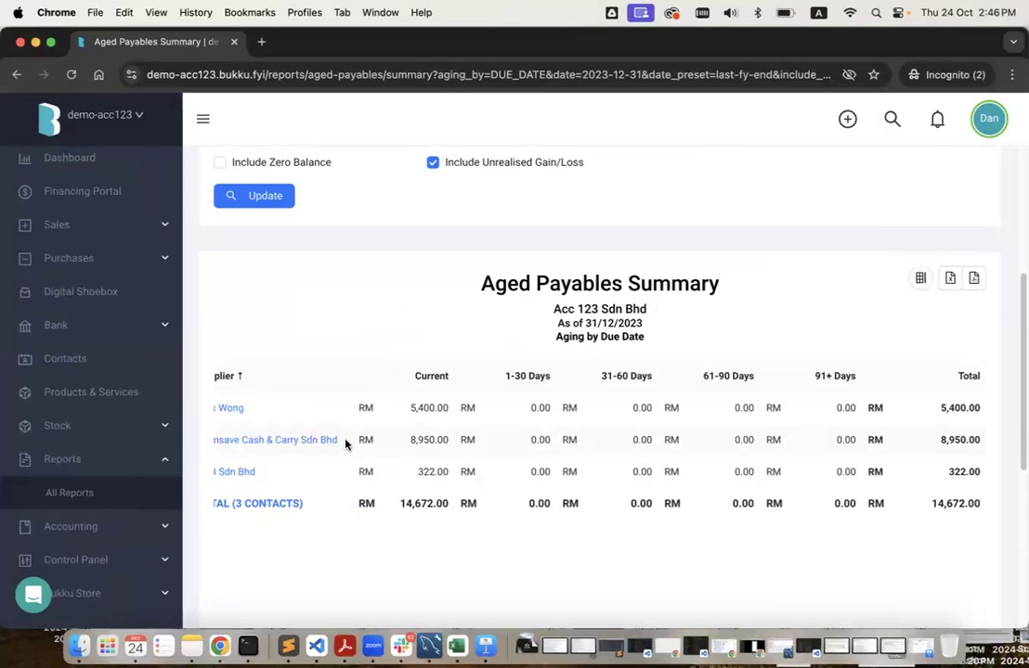
triple_click(345, 443)
key(super+c)
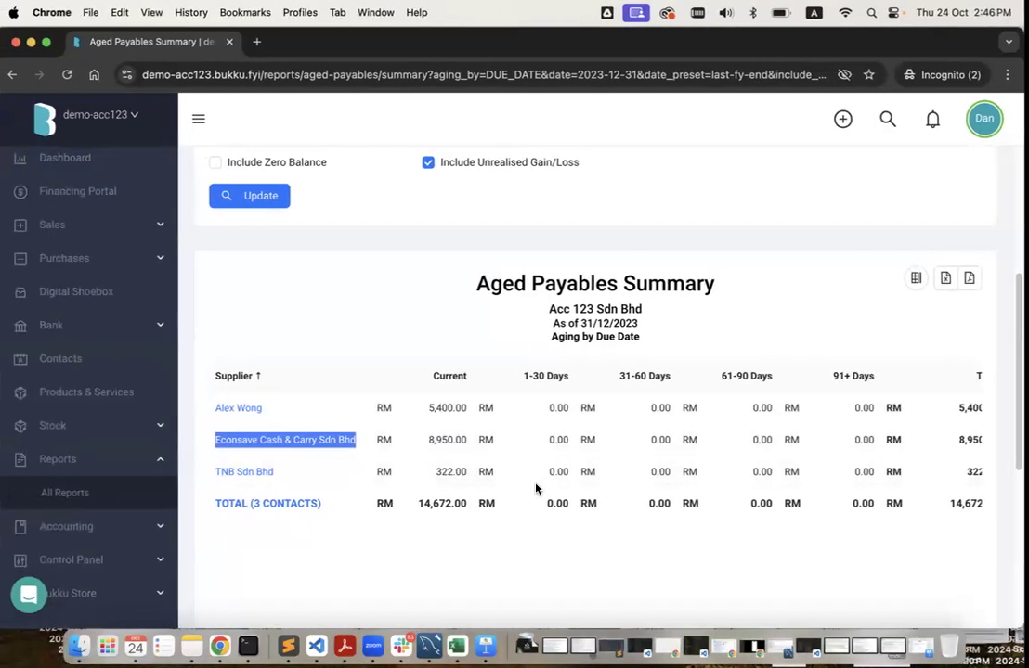
key(ctrl+Right)
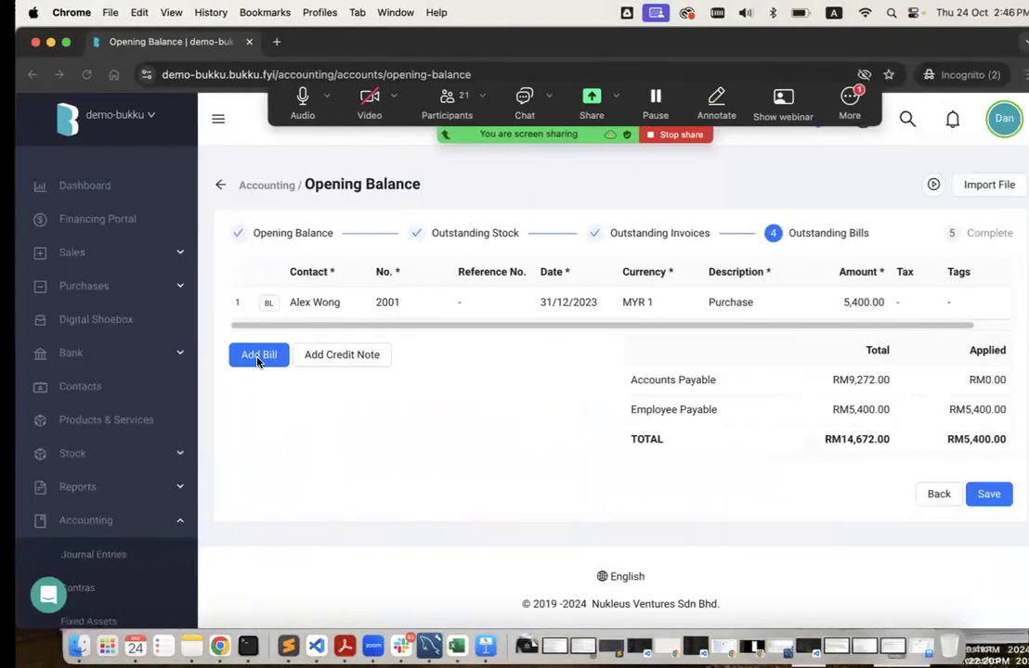
click(258, 362)
key(super+v)
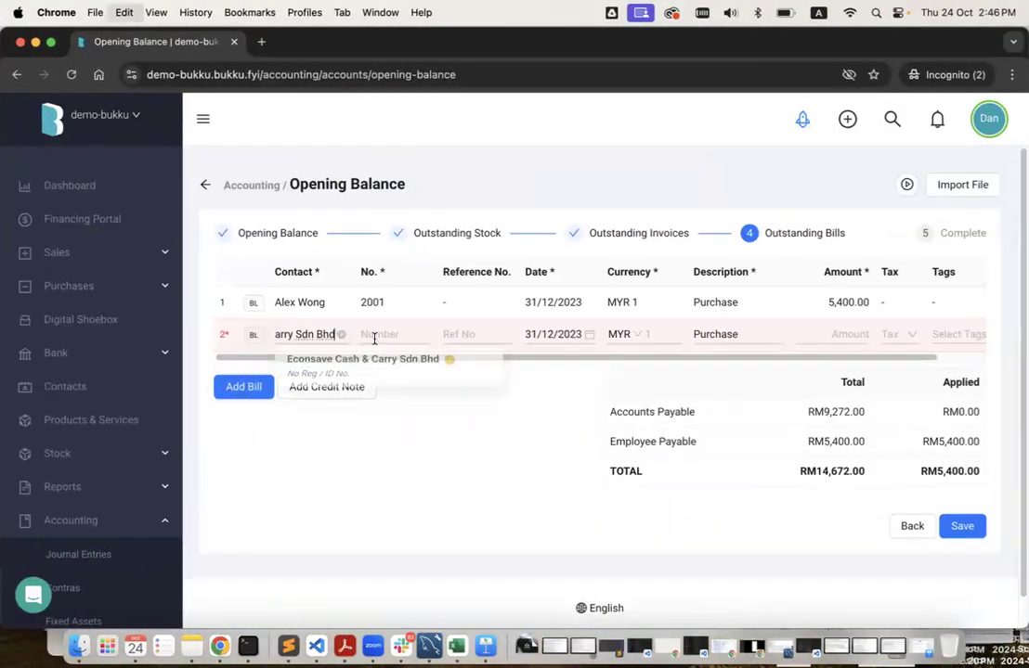
click(365, 366)
click(379, 334)
text(20)
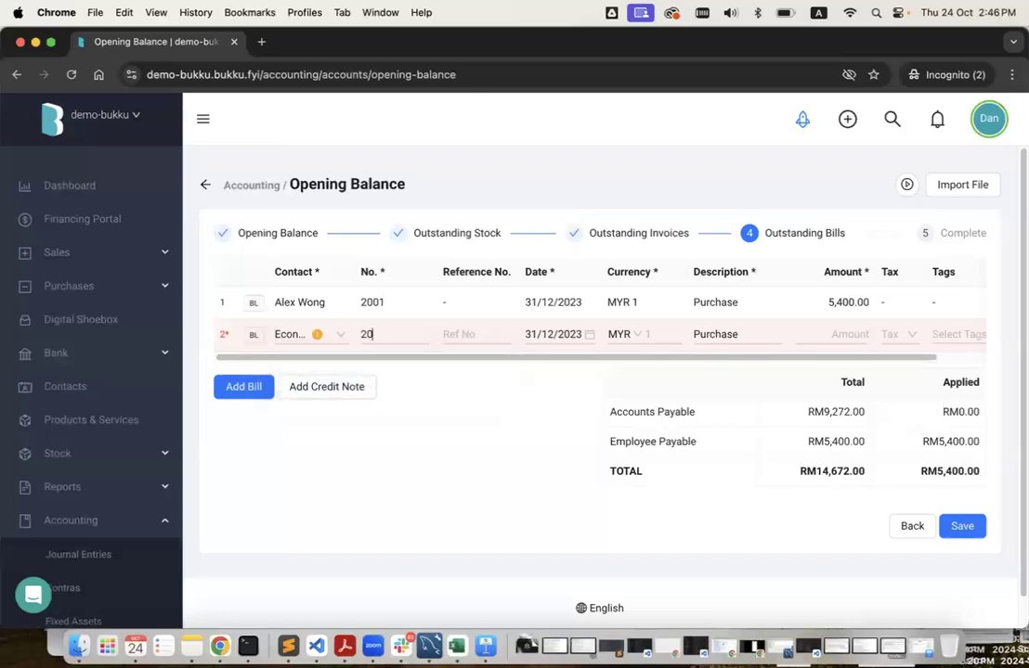
text(028950)
click(544, 480)
Add opening bill 2003 for TNB Sdn Bhd at 322.00 and save the bills.
key(ctrl+Left)
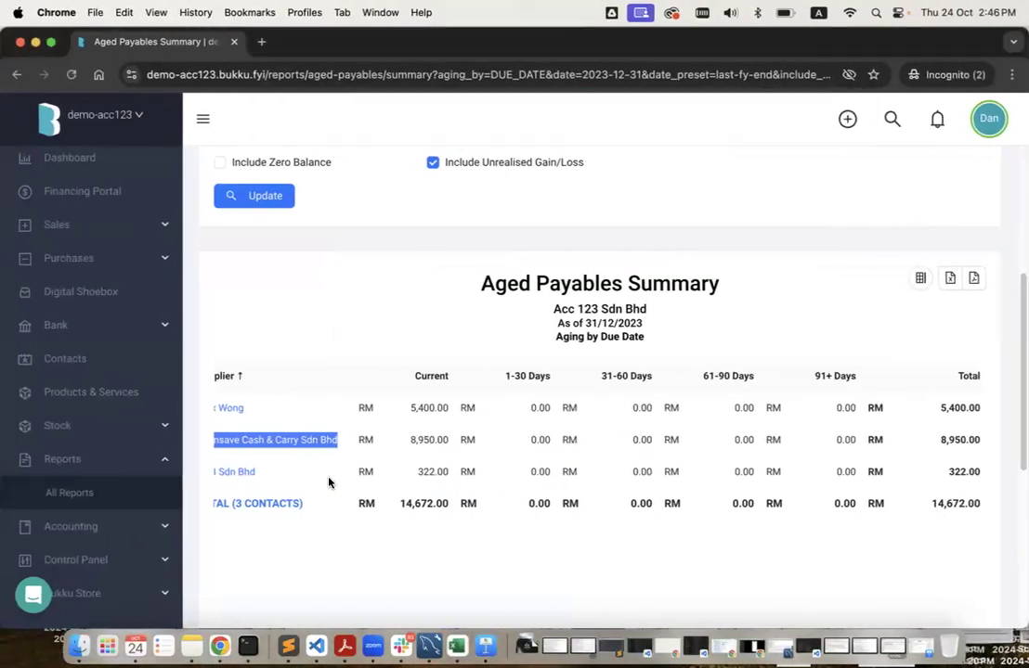
triple_click(312, 473)
key(ctrl+c)
key(ctrl+Right)
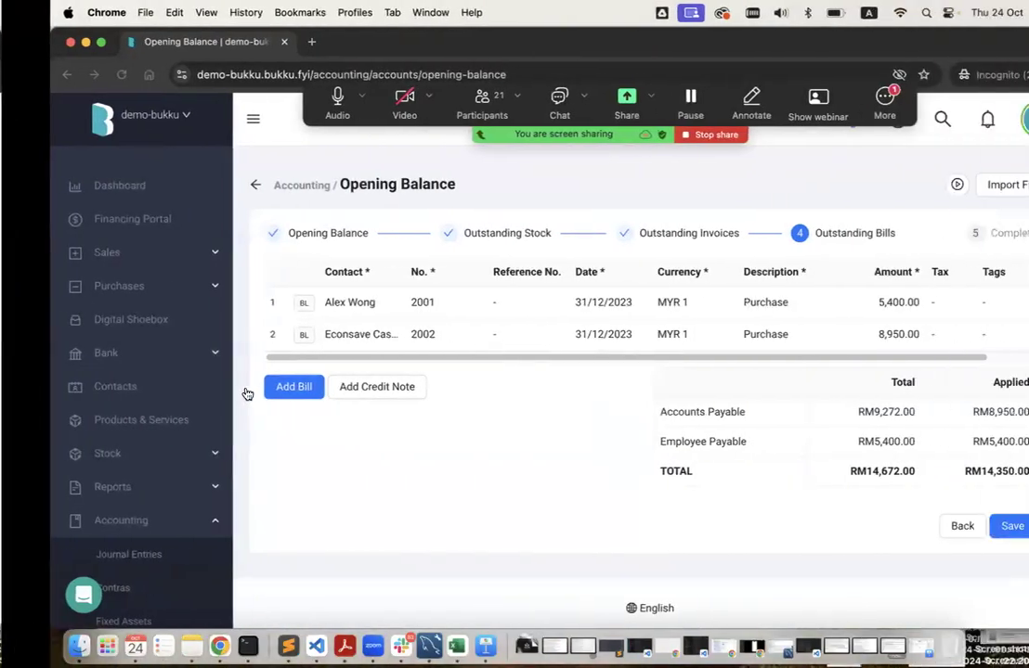
click(246, 390)
click(317, 368)
key(ctrl+v)
key(Return)
click(390, 365)
text(2003)
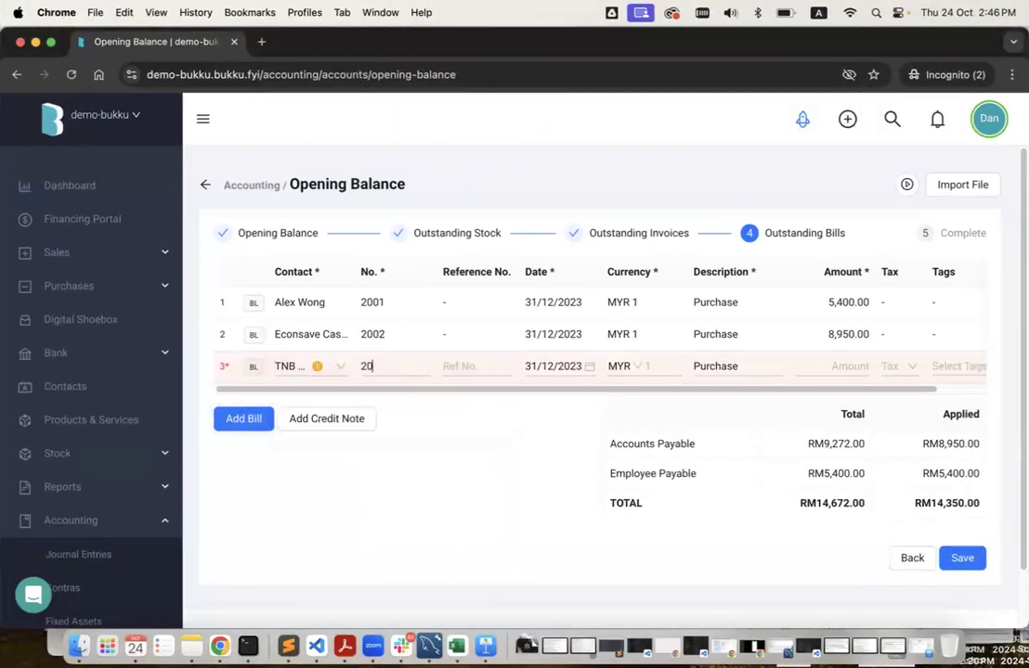
click(837, 368)
text(322)
click(769, 429)
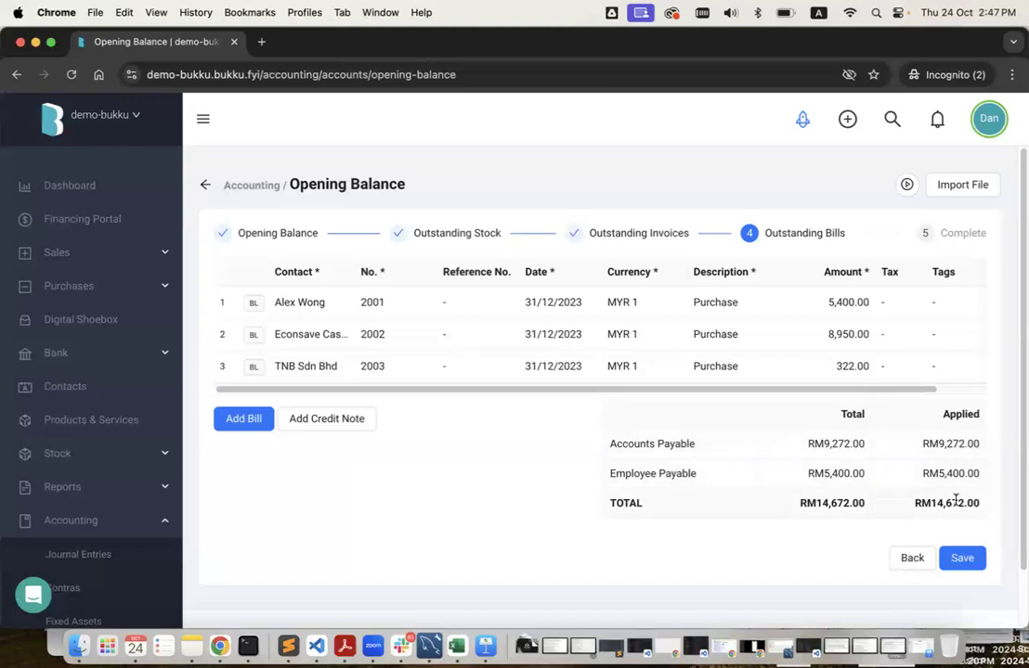
click(964, 559)
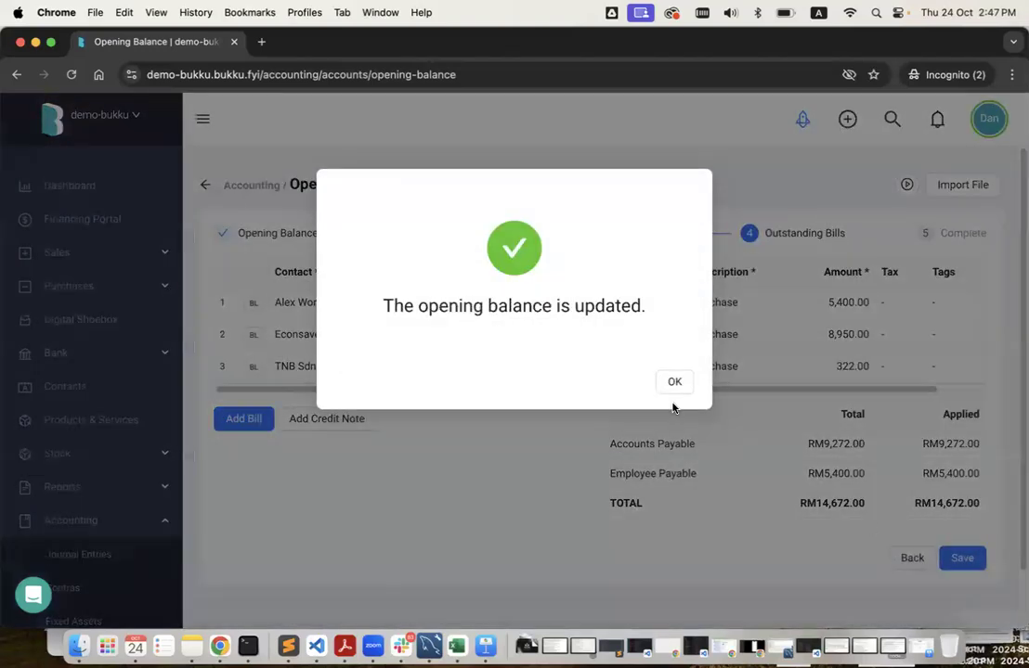
Dismiss the success message and confirm PBB Current shows 396,257.54 in the Chart of Accounts.
click(670, 384)
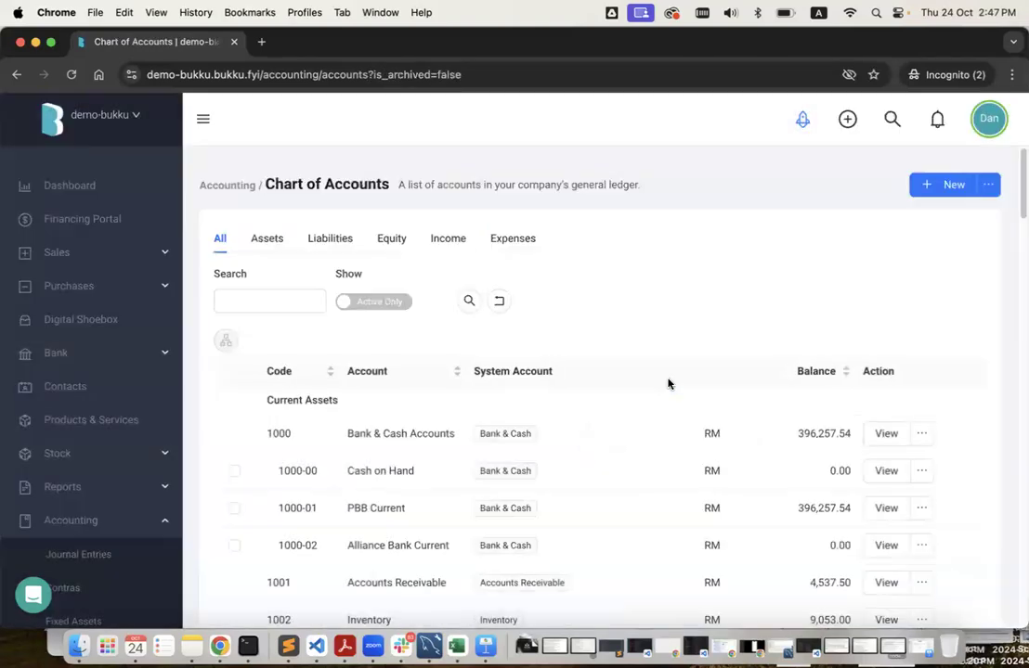
double_click(811, 433)
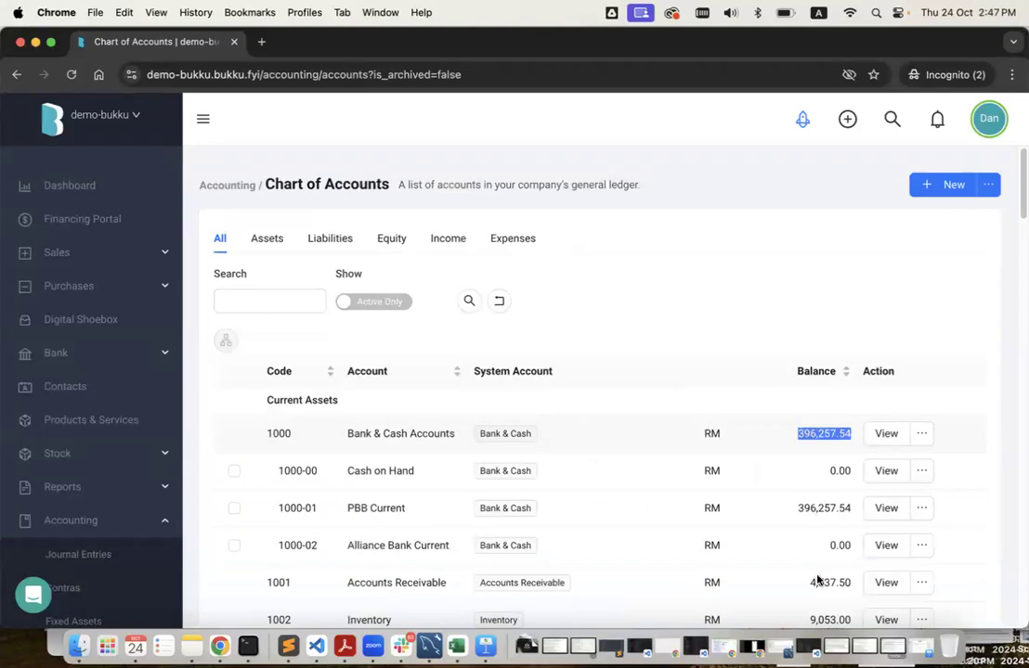
scroll(815, 582, down, 5)
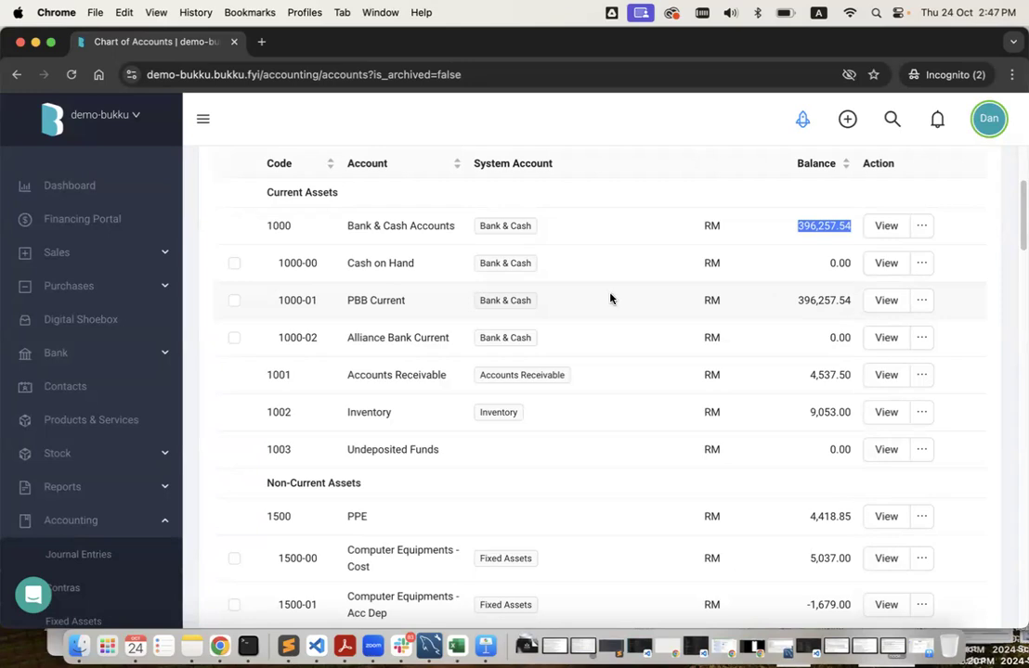
scroll(610, 298, up, 5)
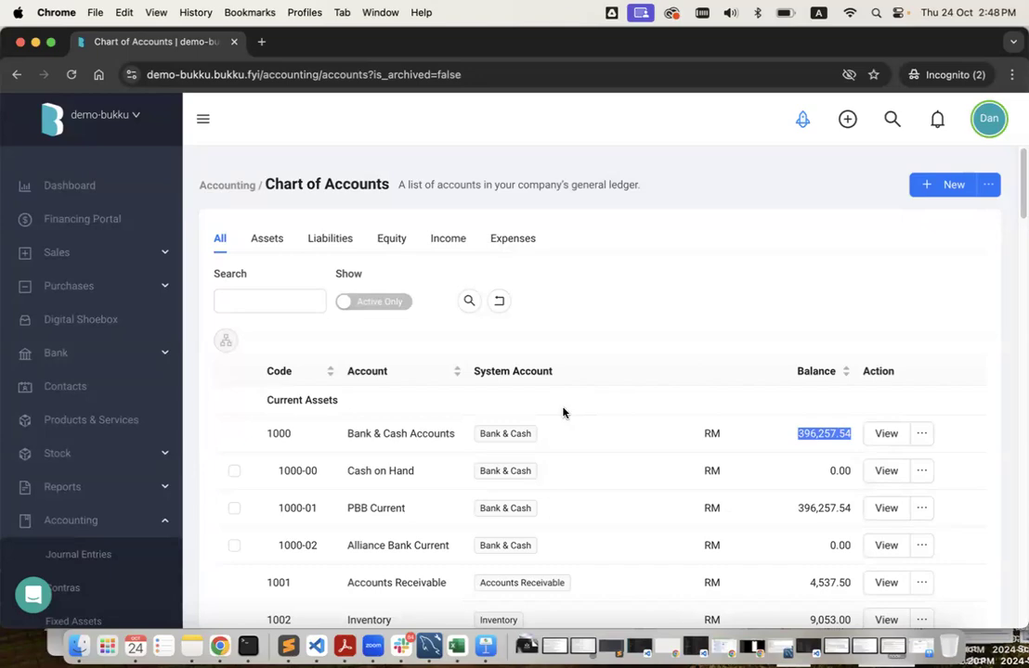
key(ctrl+Left)
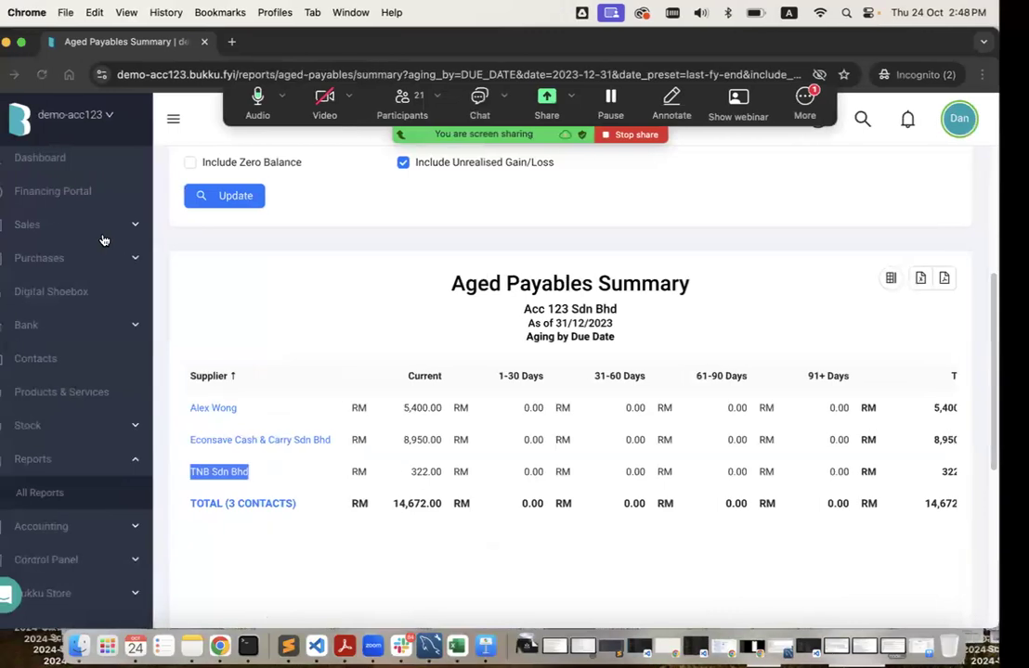
Reach the demo company's Opening Balance page via Chart of Accounts' extra actions menu.
click(102, 228)
click(100, 374)
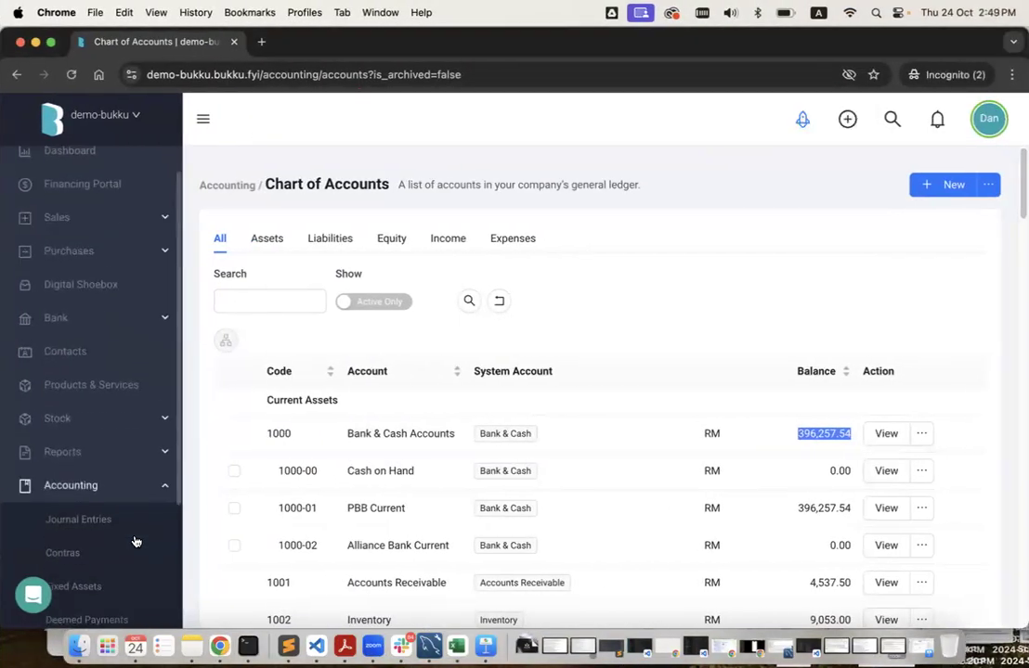
scroll(134, 541, down, 2)
scroll(134, 542, down, 1)
click(137, 492)
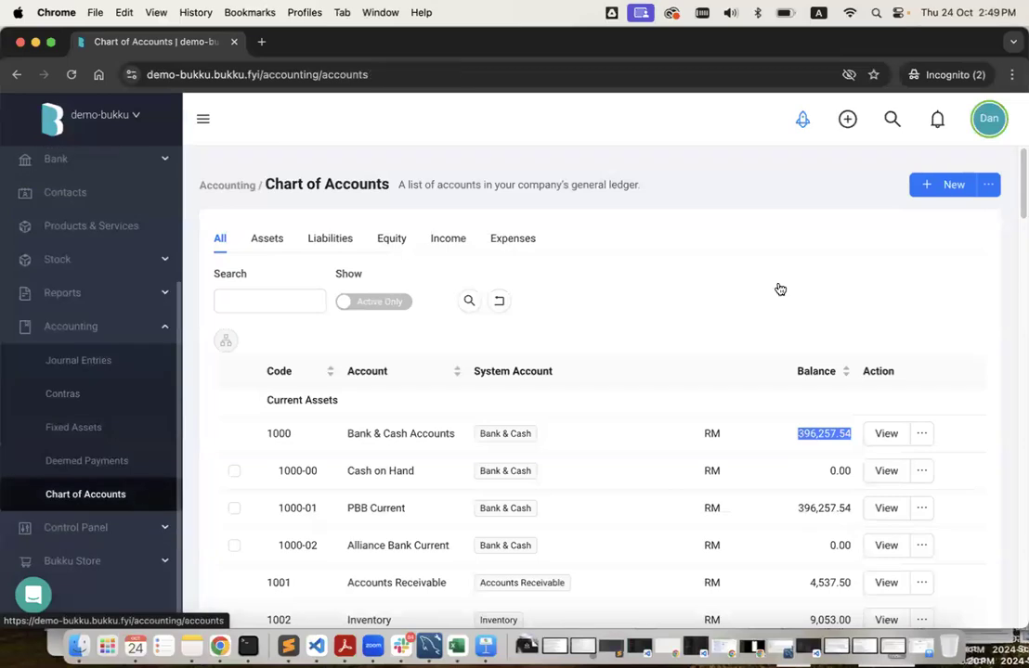
click(987, 186)
click(962, 217)
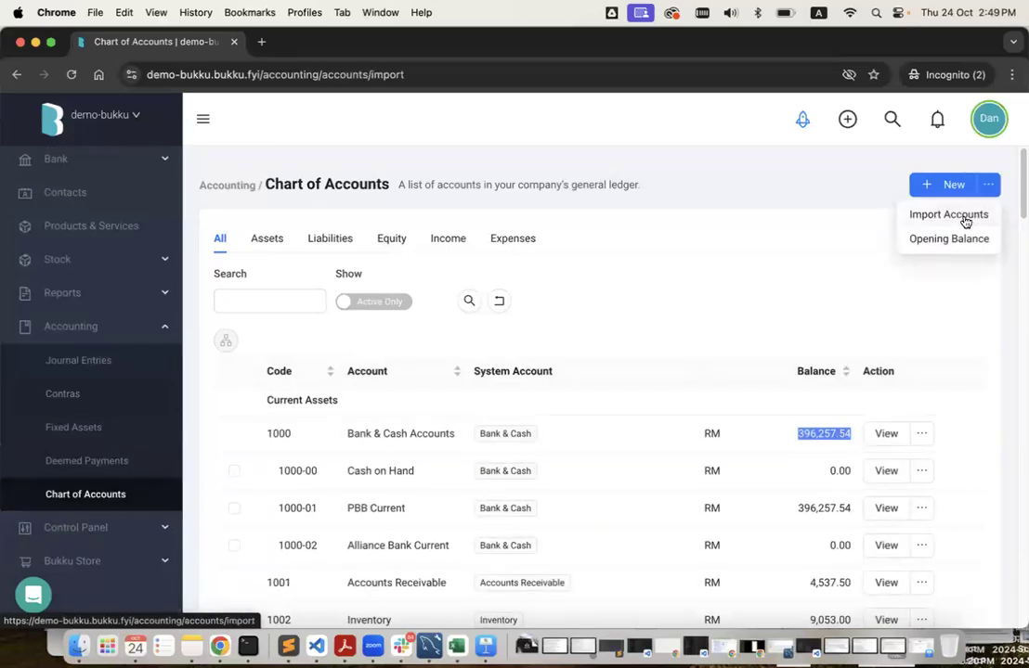
click(205, 184)
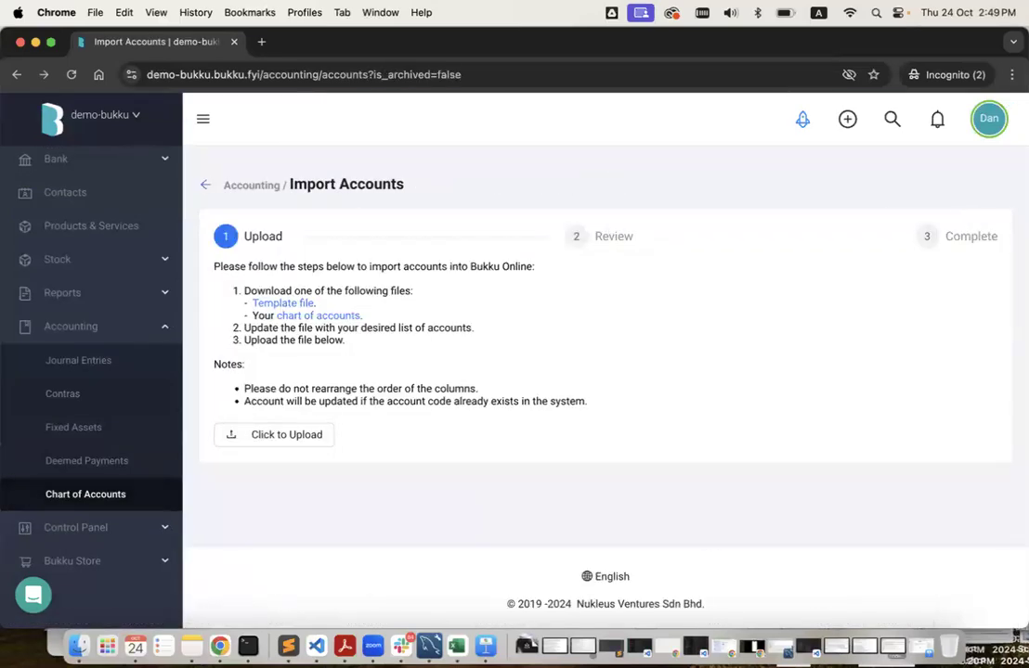
click(987, 185)
click(964, 240)
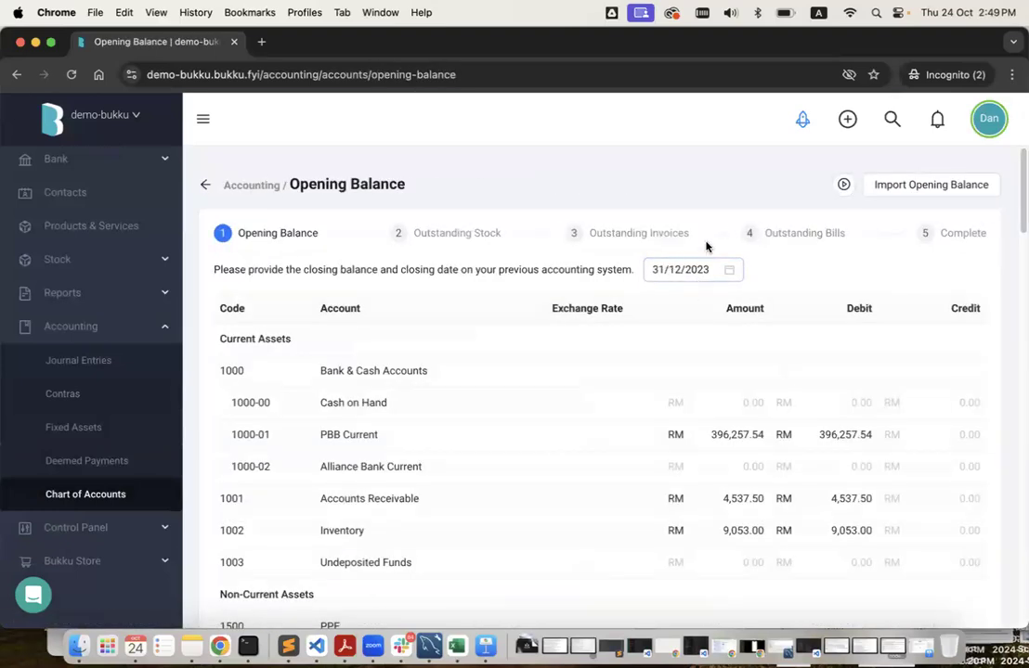
Move the opening balance closing date forward to 30/06/2024, then switch to Acc 123's window.
click(707, 269)
click(830, 307)
click(830, 306)
click(830, 307)
click(830, 306)
click(830, 303)
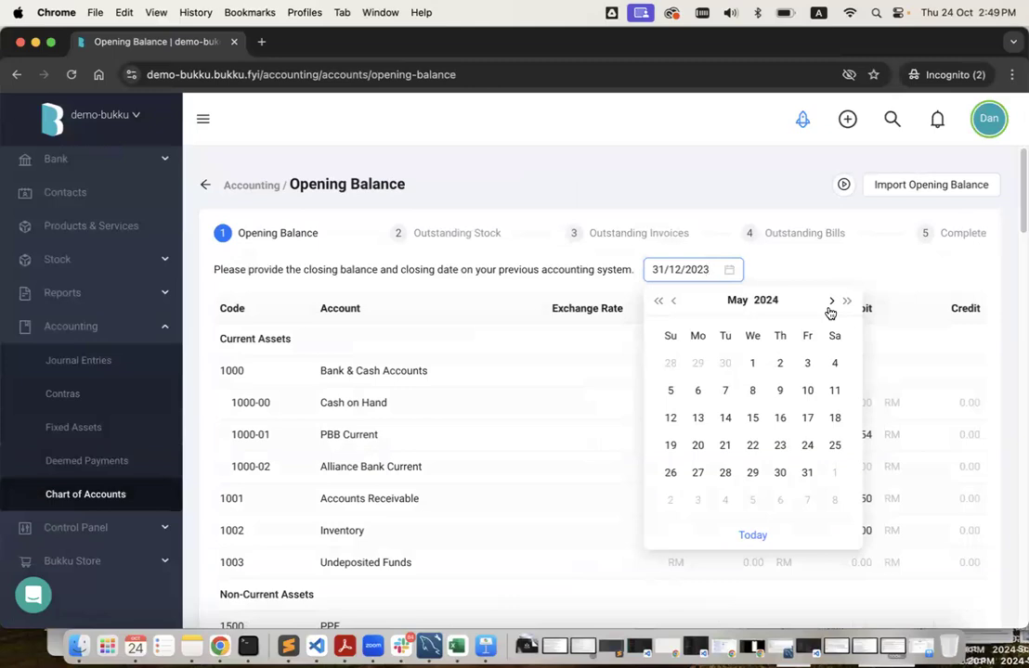
click(829, 312)
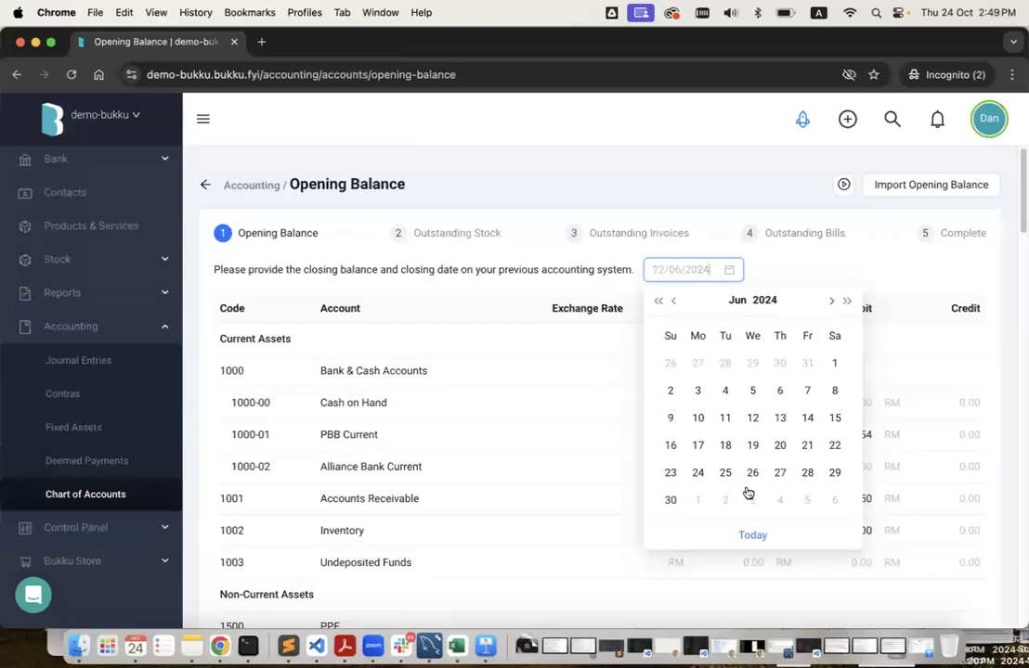
click(670, 500)
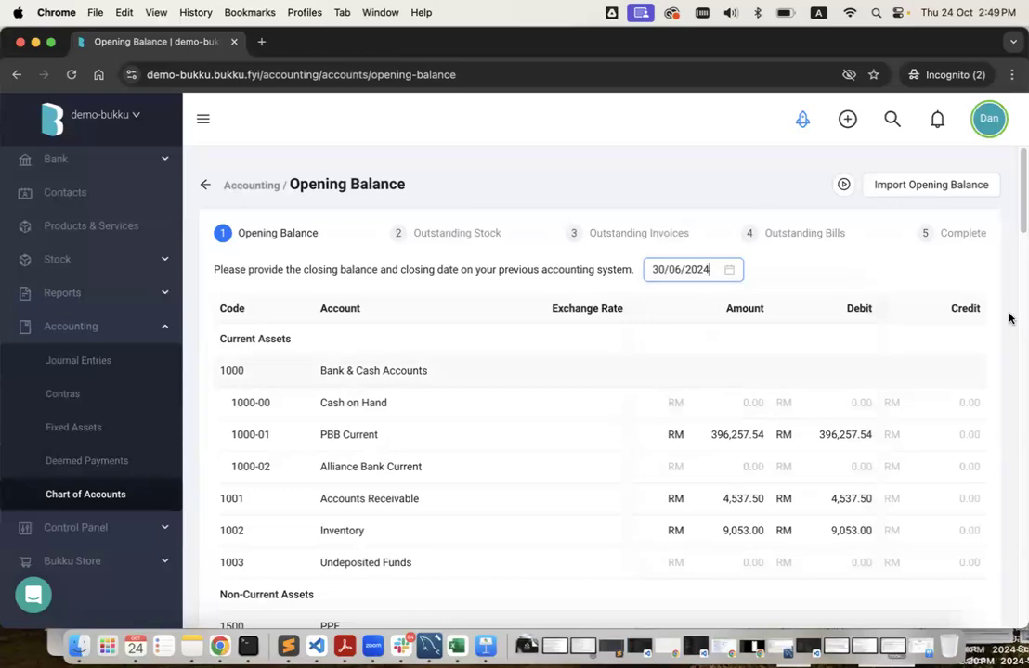
key(ctrl+Left)
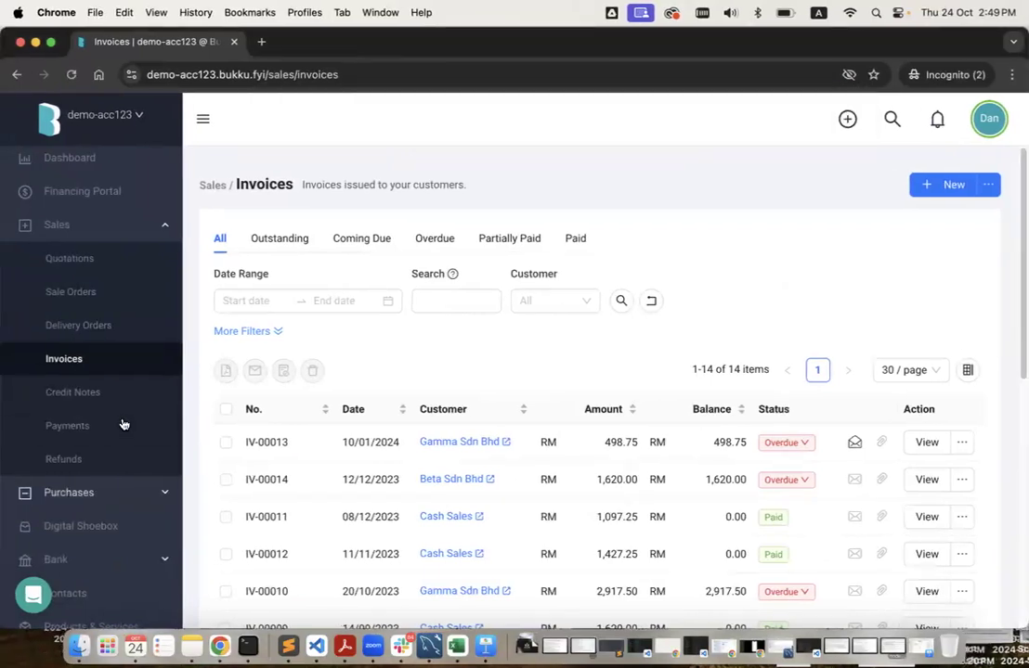
Open the Trial Balance report from Reports > All Reports.
scroll(122, 422, down, 5)
click(115, 443)
click(108, 442)
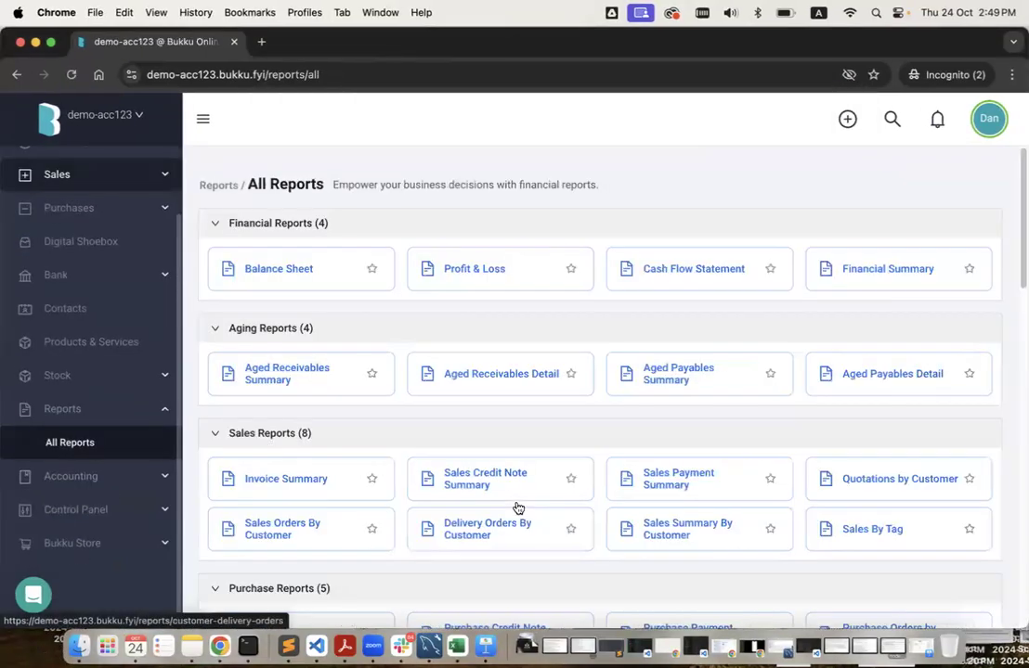
scroll(517, 508, down, 15)
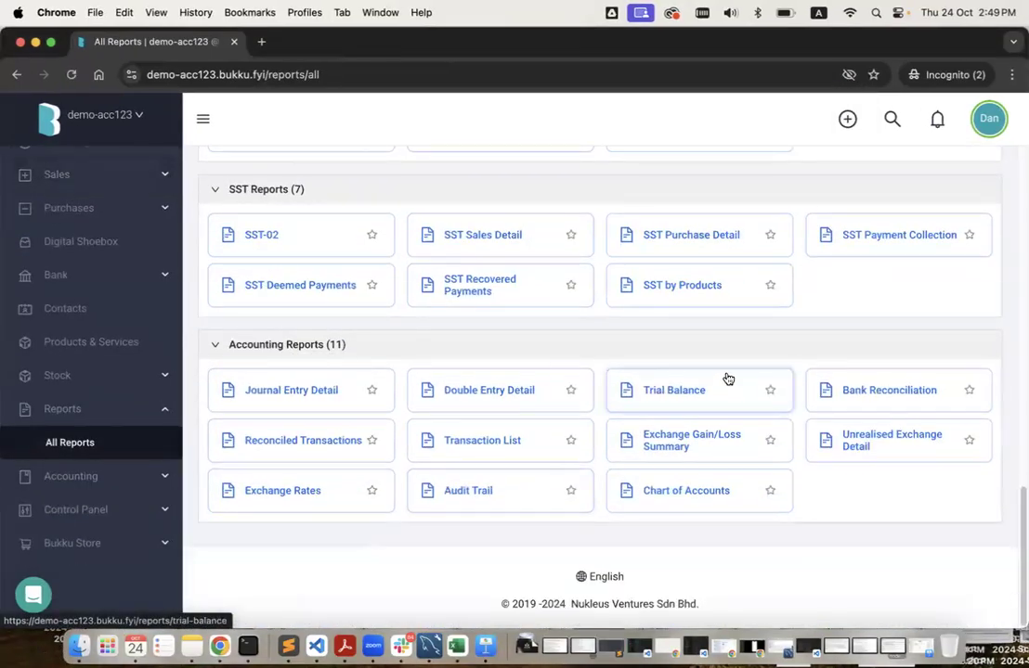
click(678, 394)
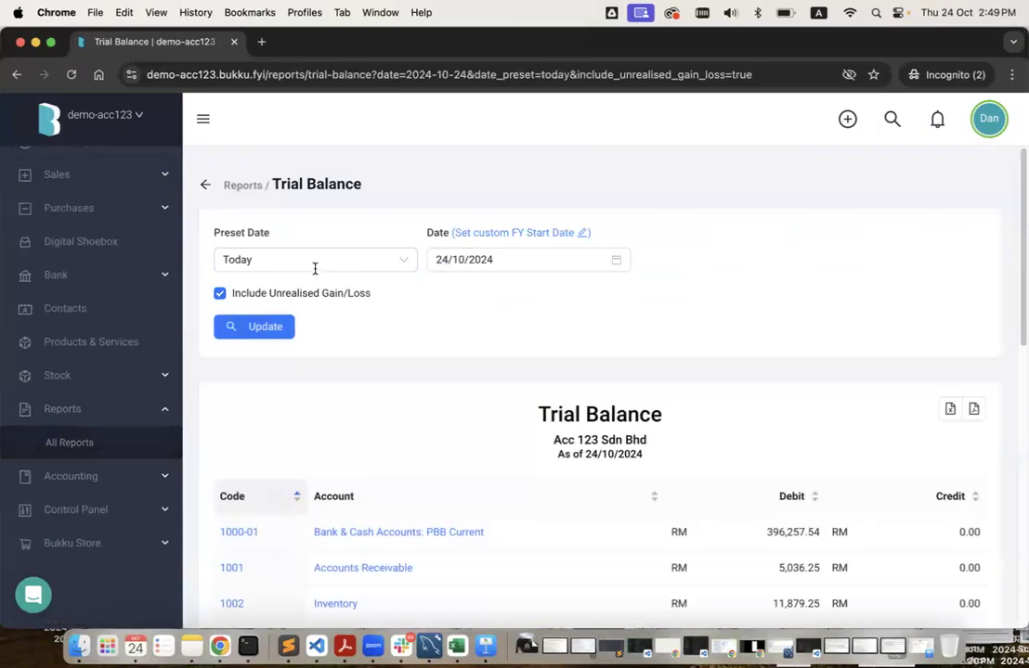
Run the Trial Balance as of 30/06/2024 (total 420,002.79), then return to Opening Balance.
click(315, 263)
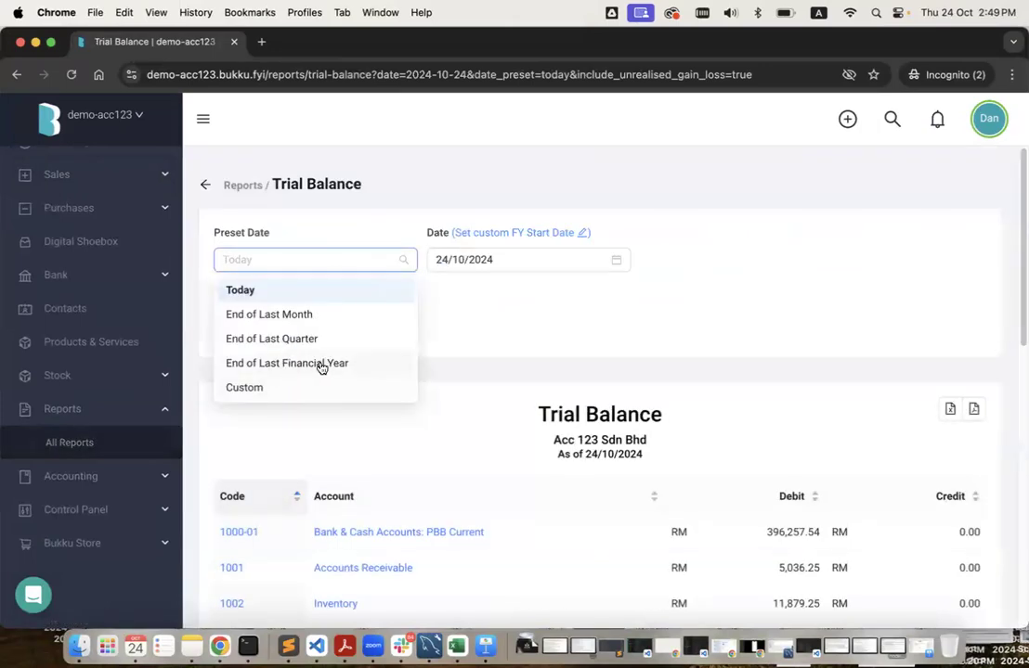
click(484, 273)
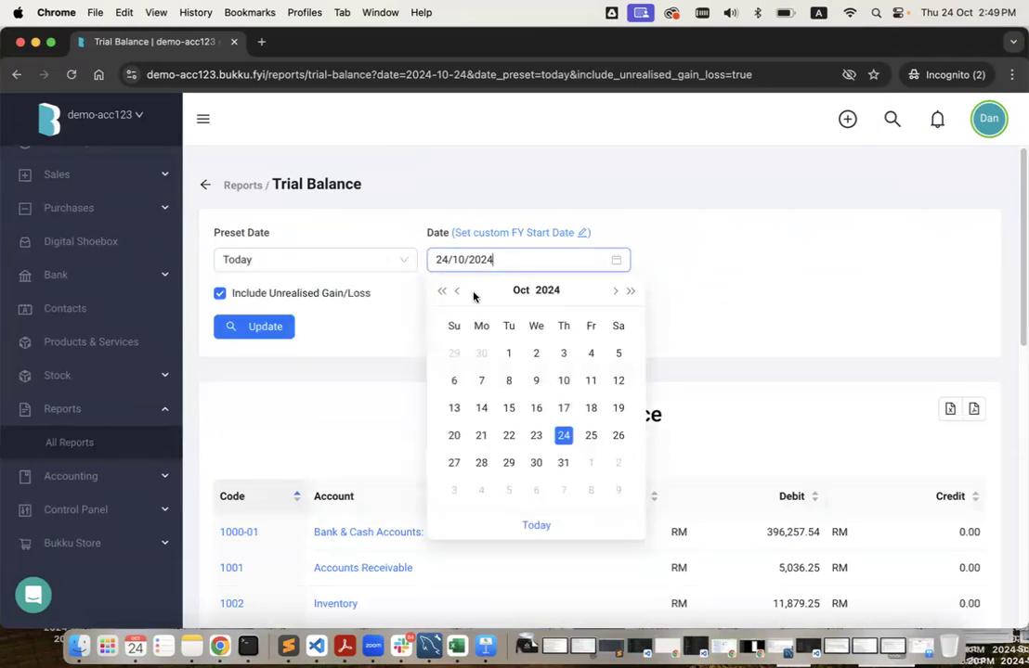
click(461, 293)
click(461, 293)
click(462, 292)
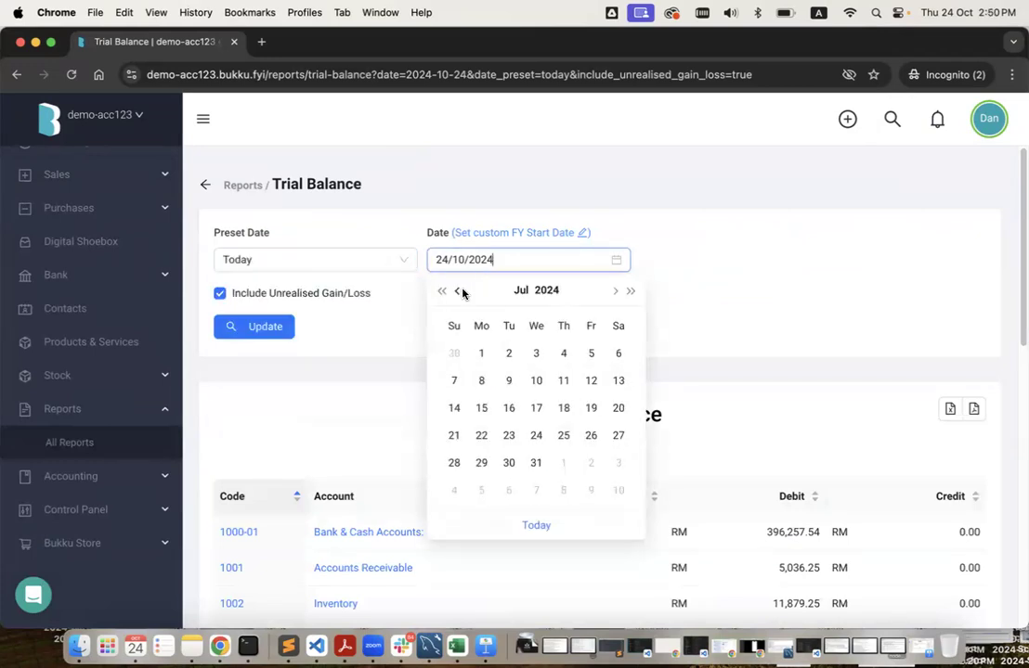
click(453, 354)
click(261, 327)
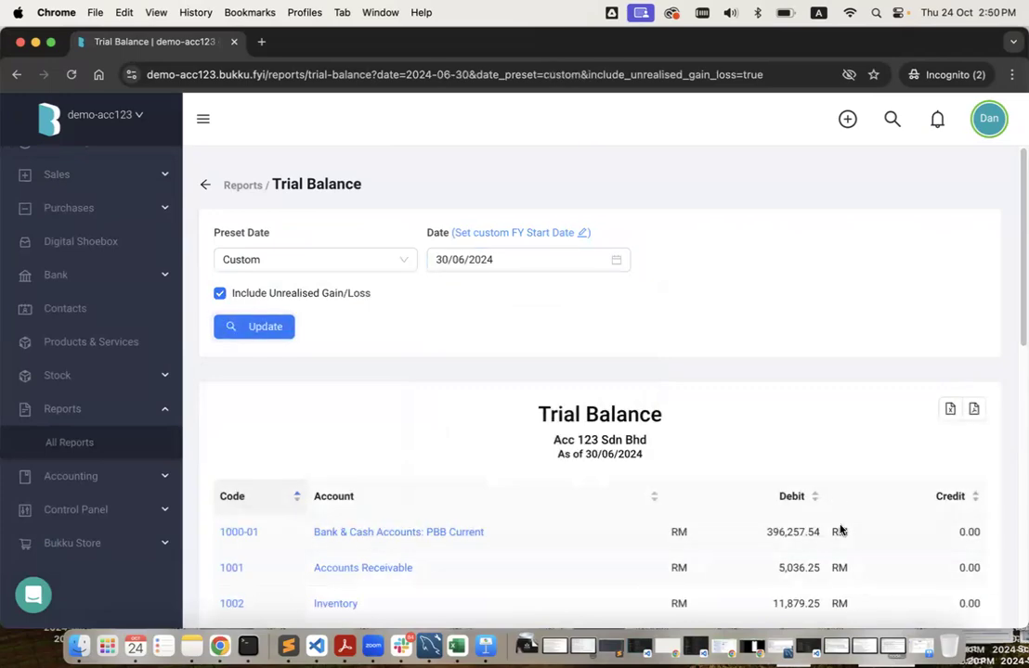
scroll(840, 525, down, 10)
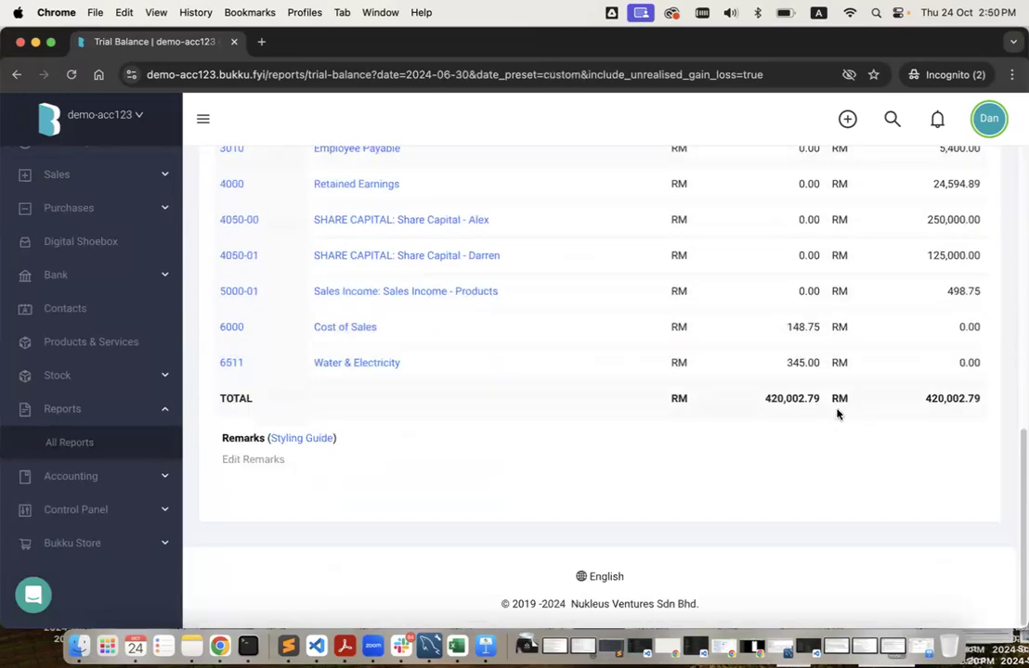
scroll(837, 414, up, 10)
key(ctrl+Right)
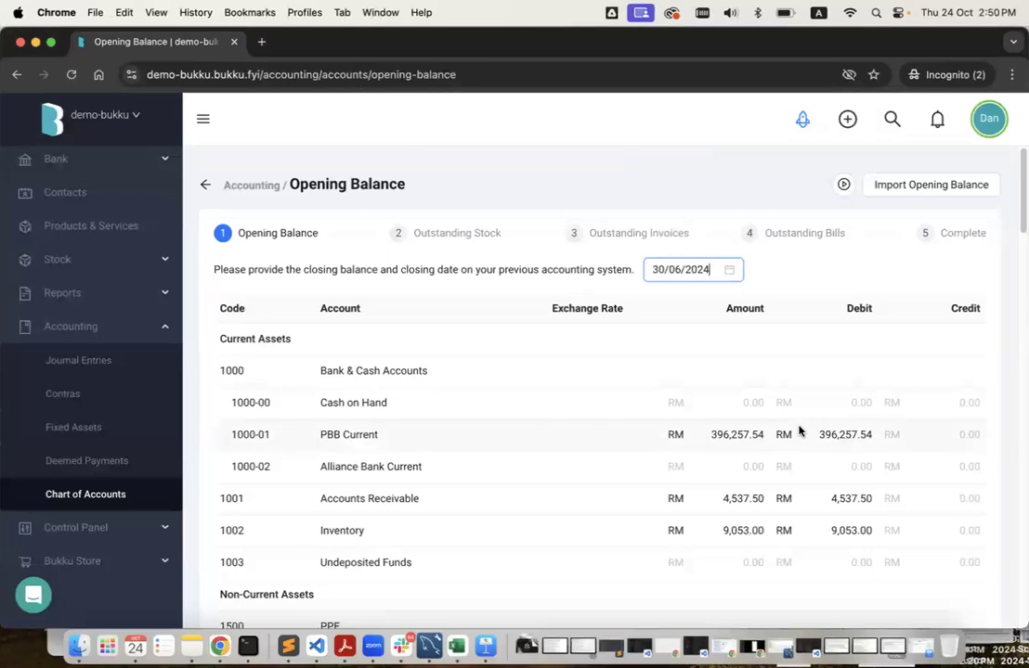
Scroll the opening balances down to the PPE rows, then go back to the Trial Balance.
scroll(798, 490, down, 1)
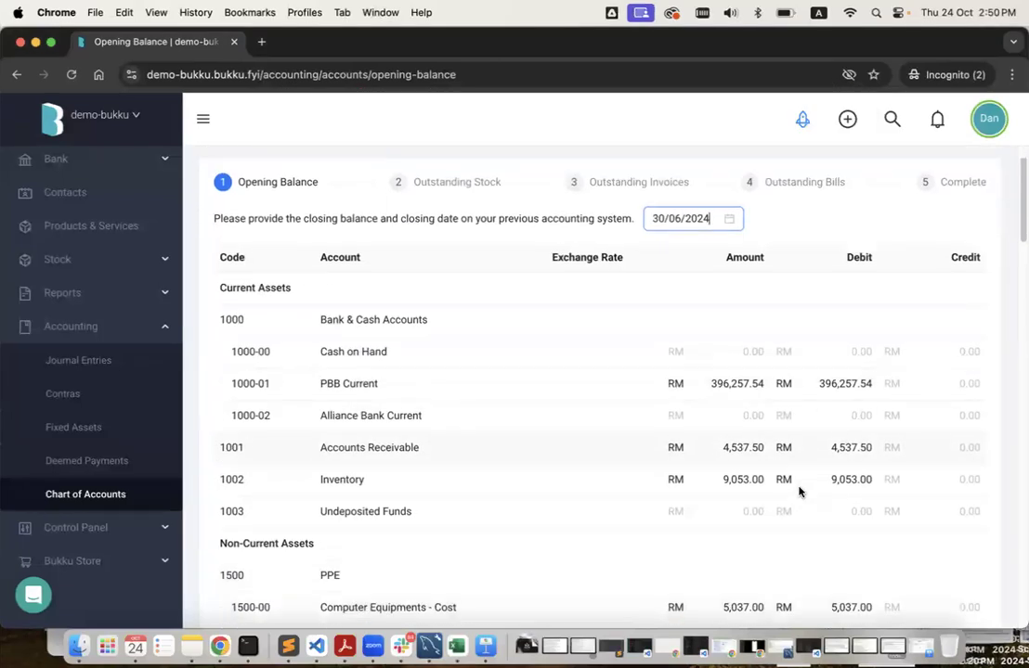
scroll(798, 490, down, 1)
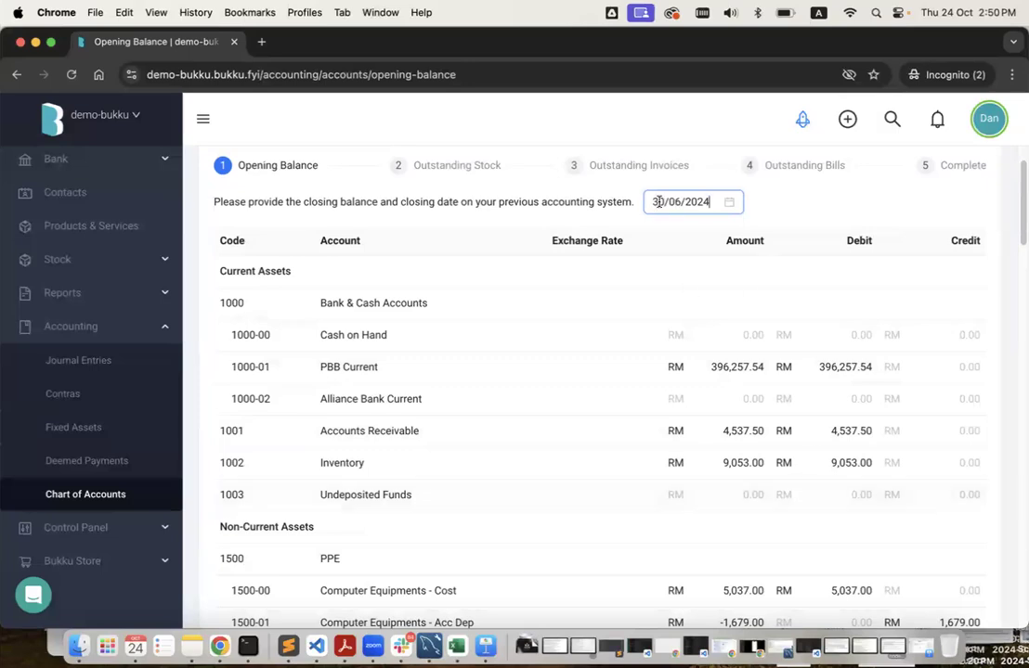
click(679, 226)
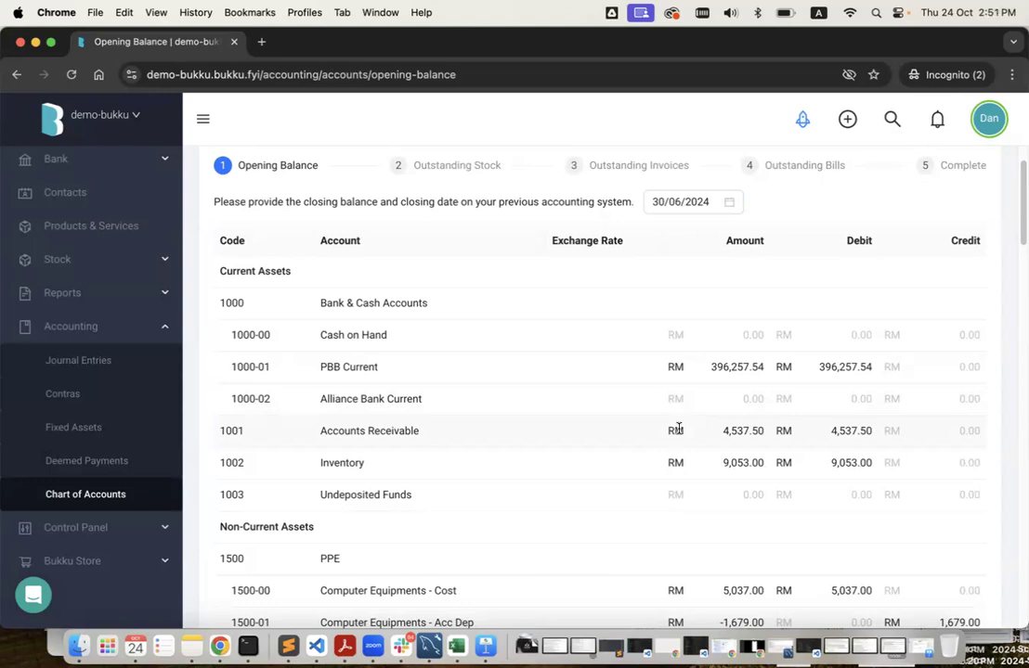
key(ctrl+Left)
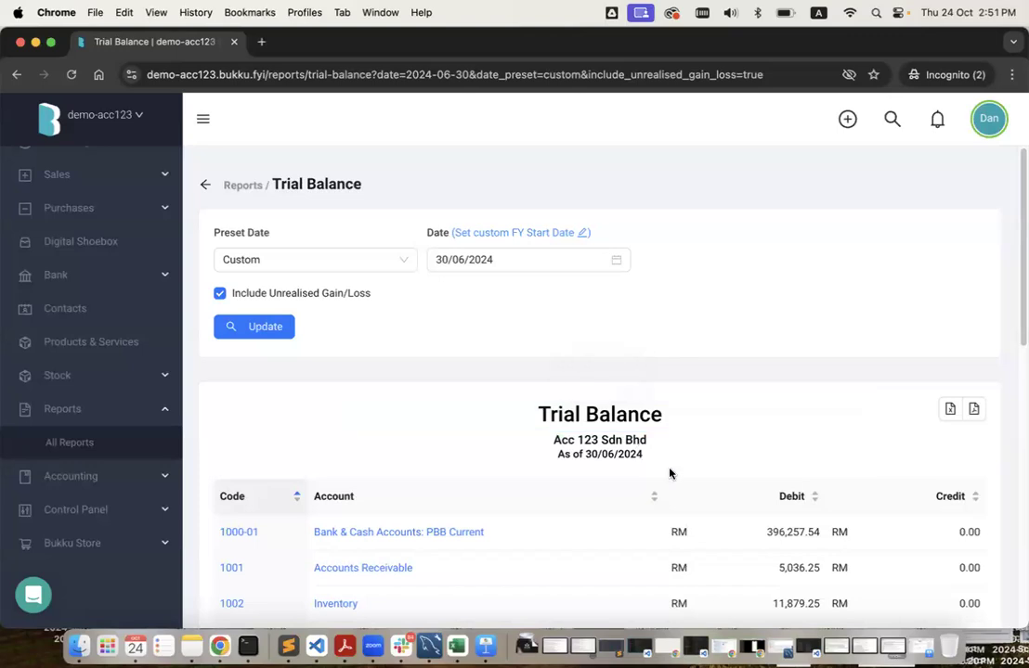
Set the Trial Balance preset date to End of Last Financial Year, 31/12/2023.
key(ctrl+Right)
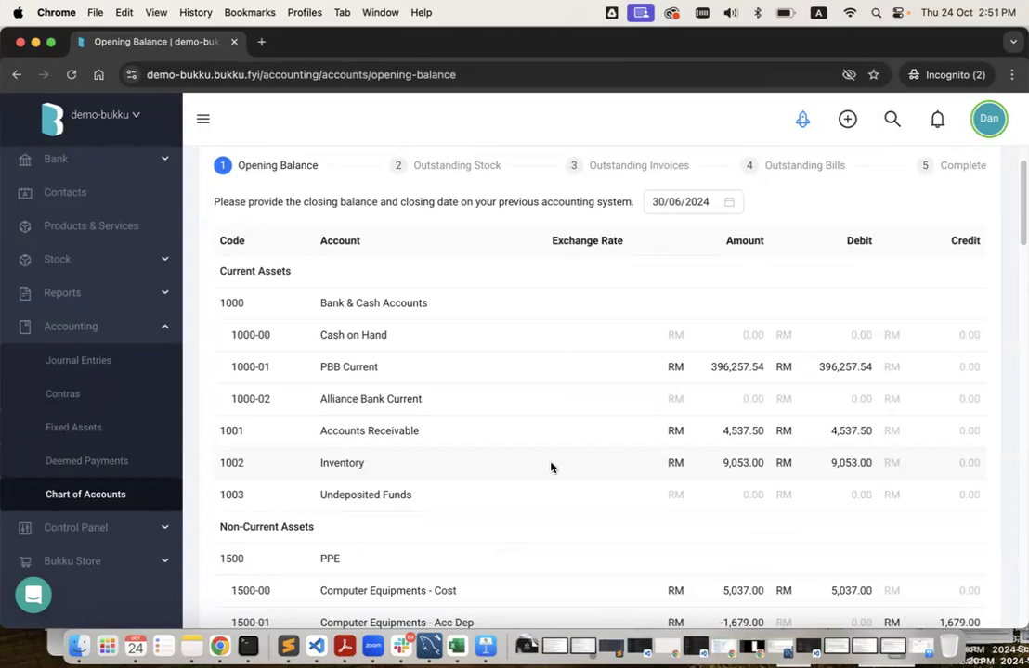
key(ctrl+Left)
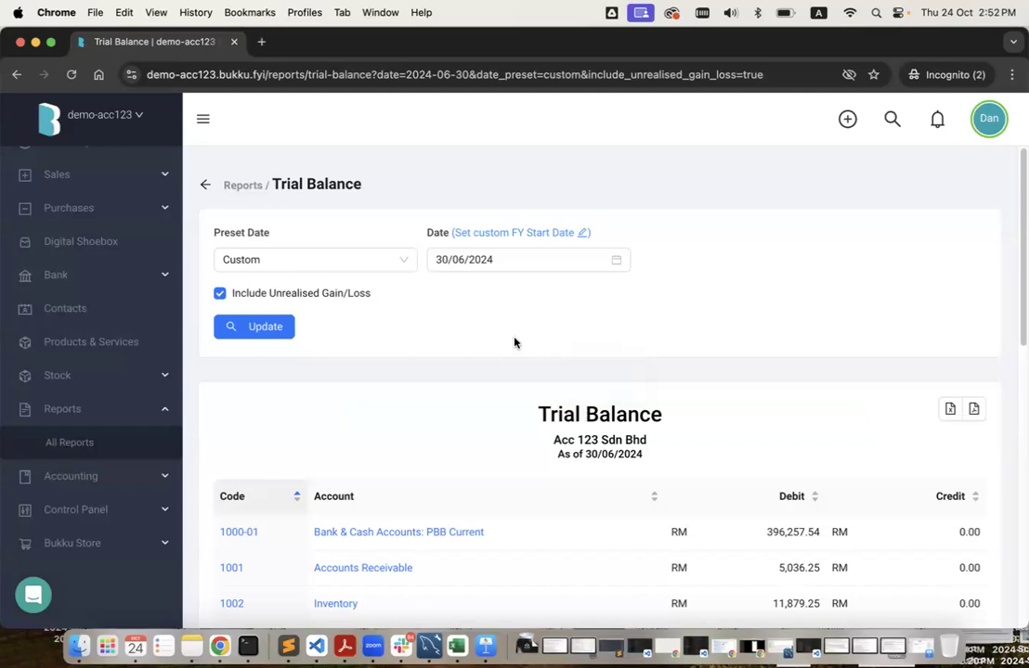
click(289, 253)
click(305, 364)
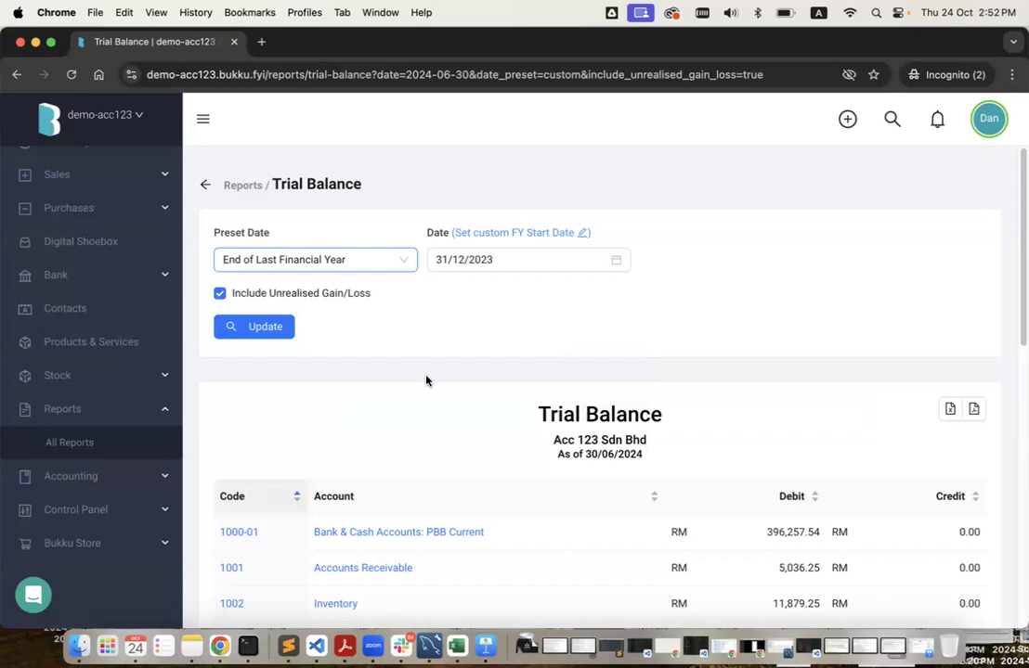
click(471, 259)
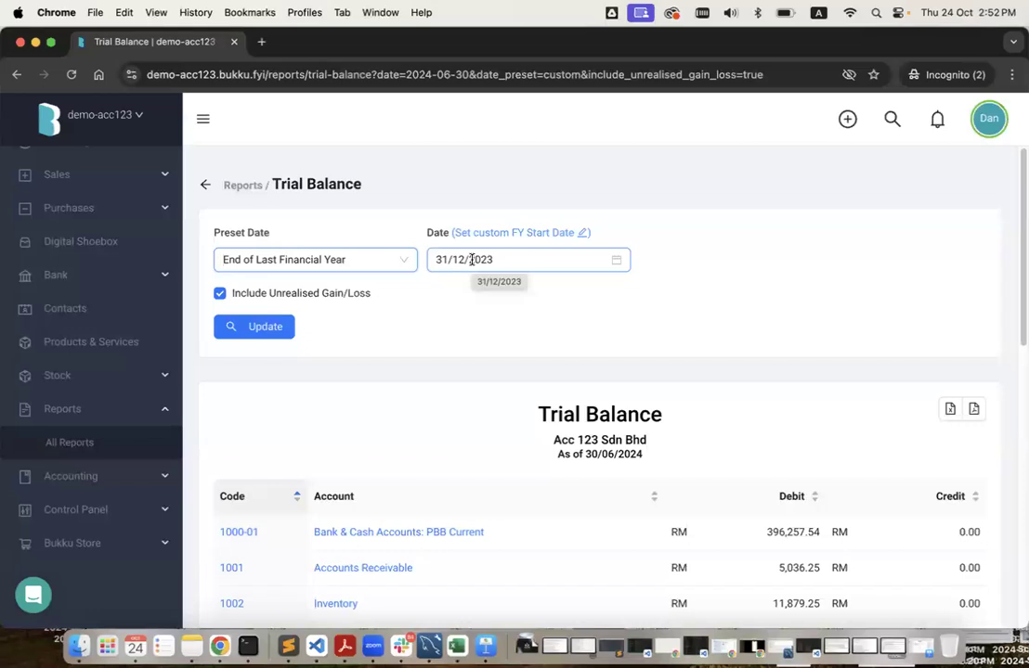
click(335, 337)
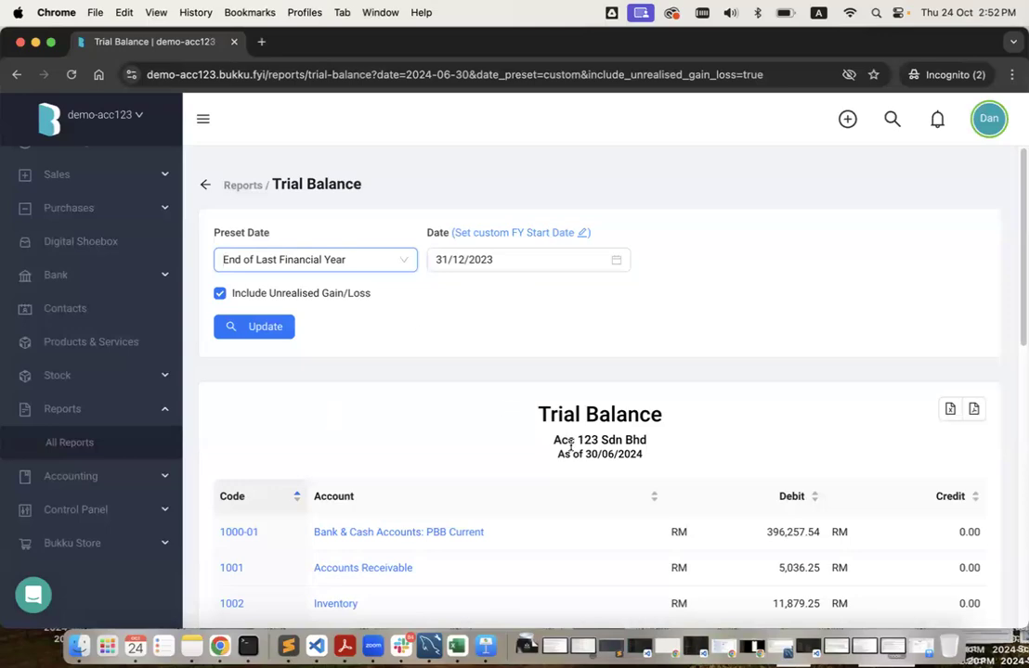
key(ctrl+Right)
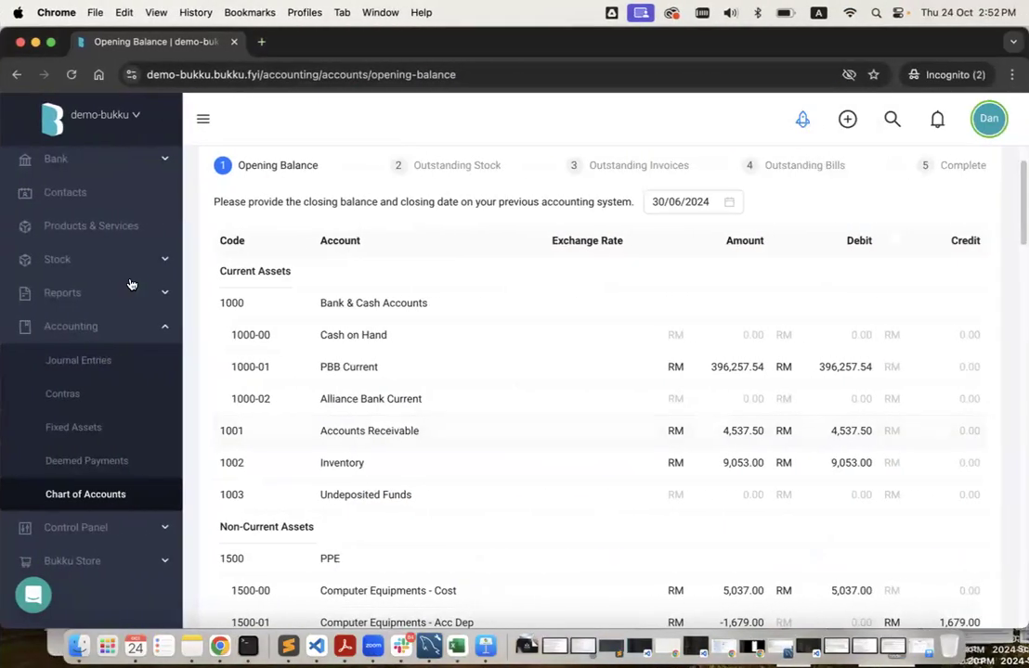
Go to Sales > Invoices, discarding the unsaved opening balance changes.
scroll(132, 260, up, 4)
click(127, 253)
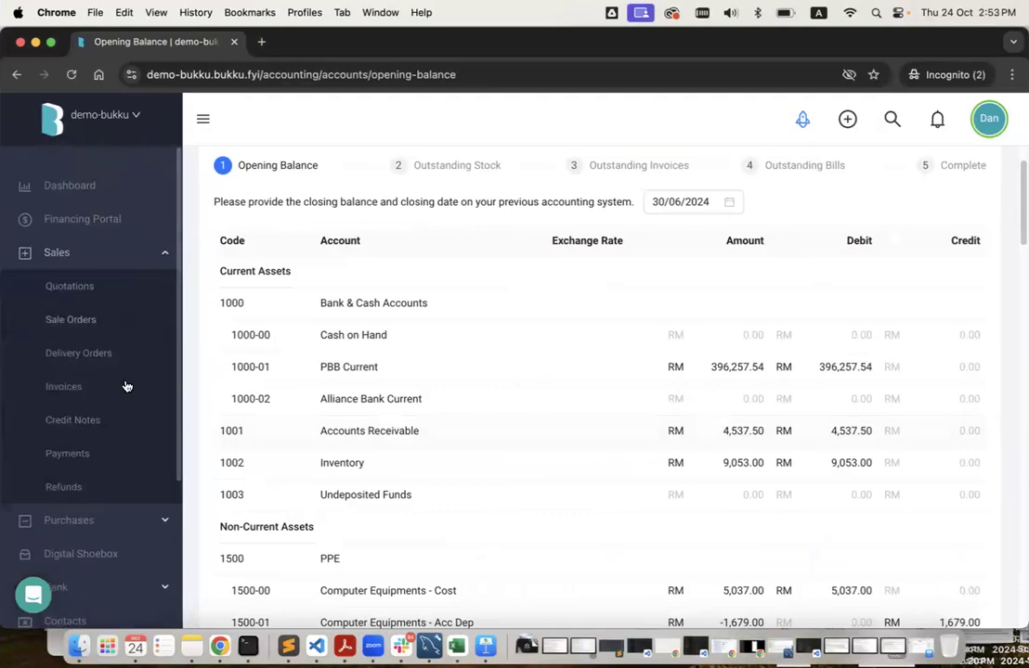
click(126, 392)
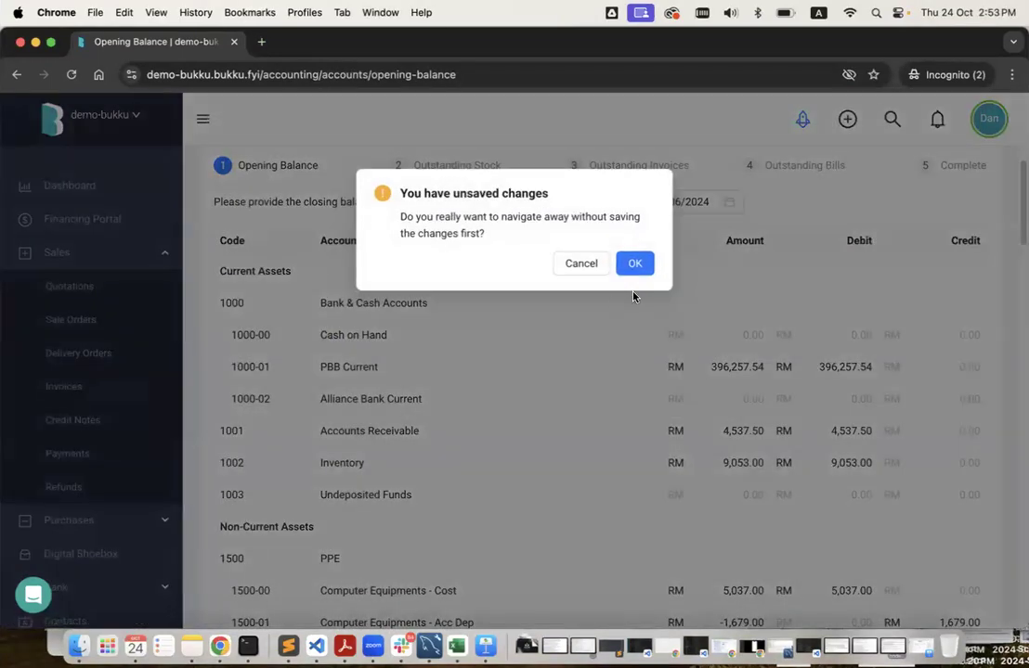
click(635, 269)
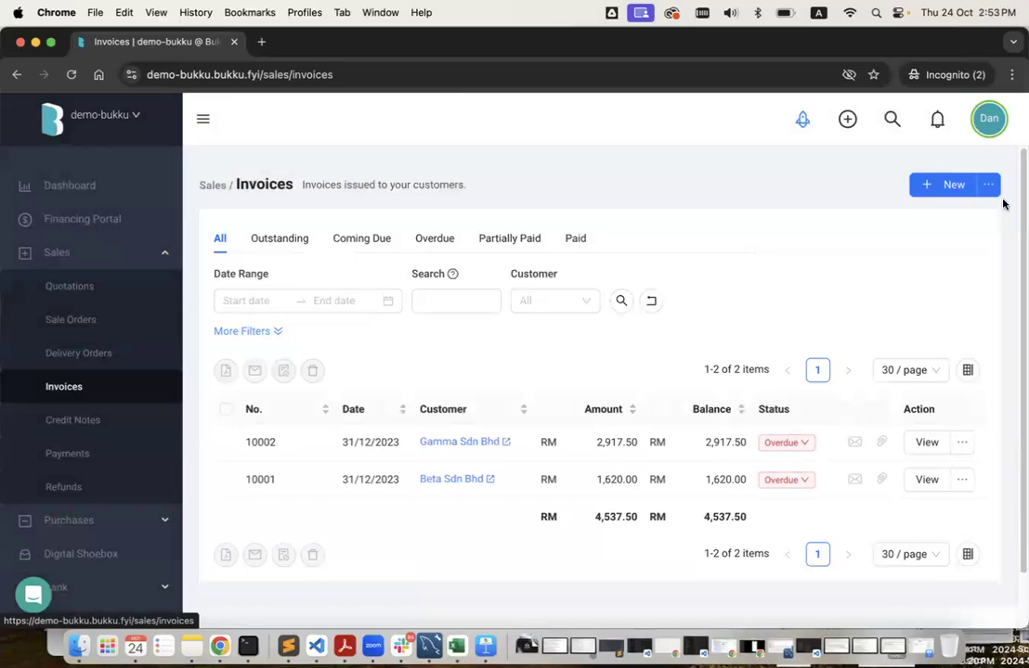
Start Batch Invoices and look over the Import File instructions.
click(988, 186)
click(965, 218)
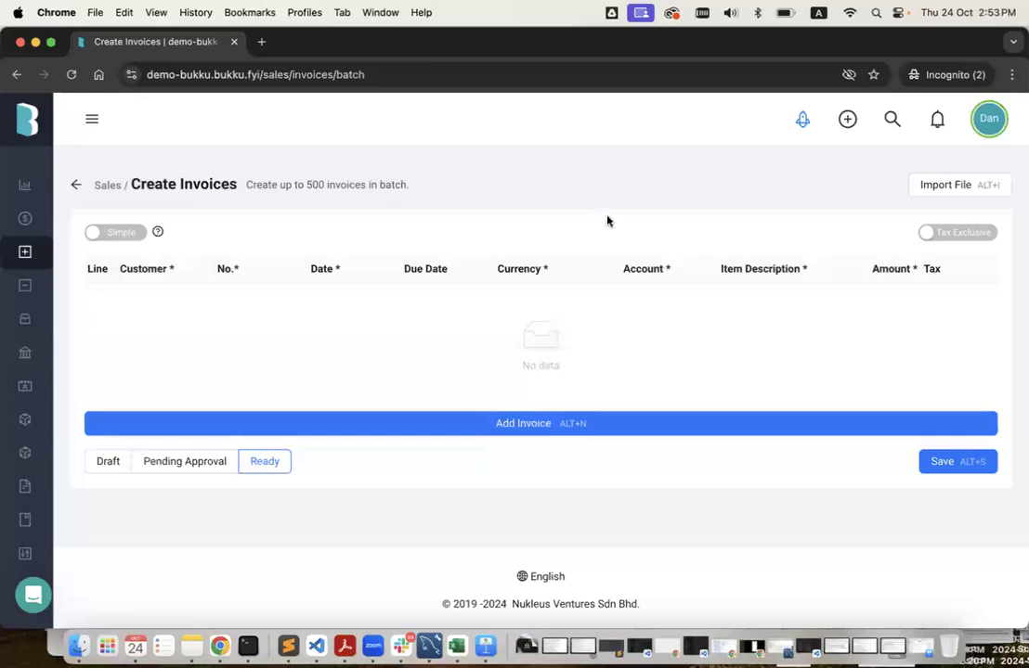
click(967, 192)
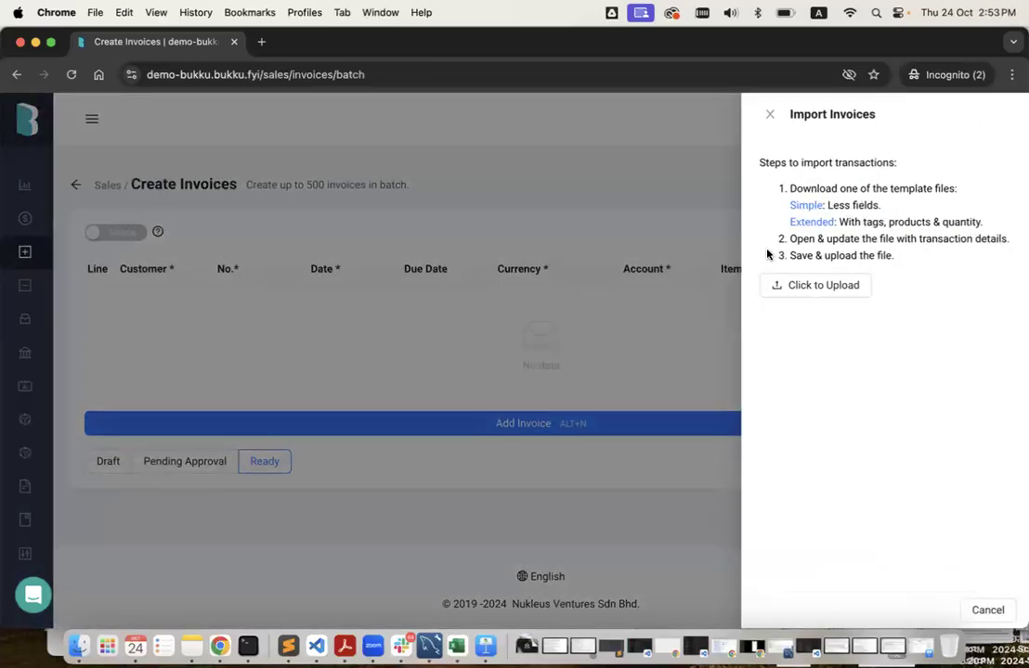
click(712, 241)
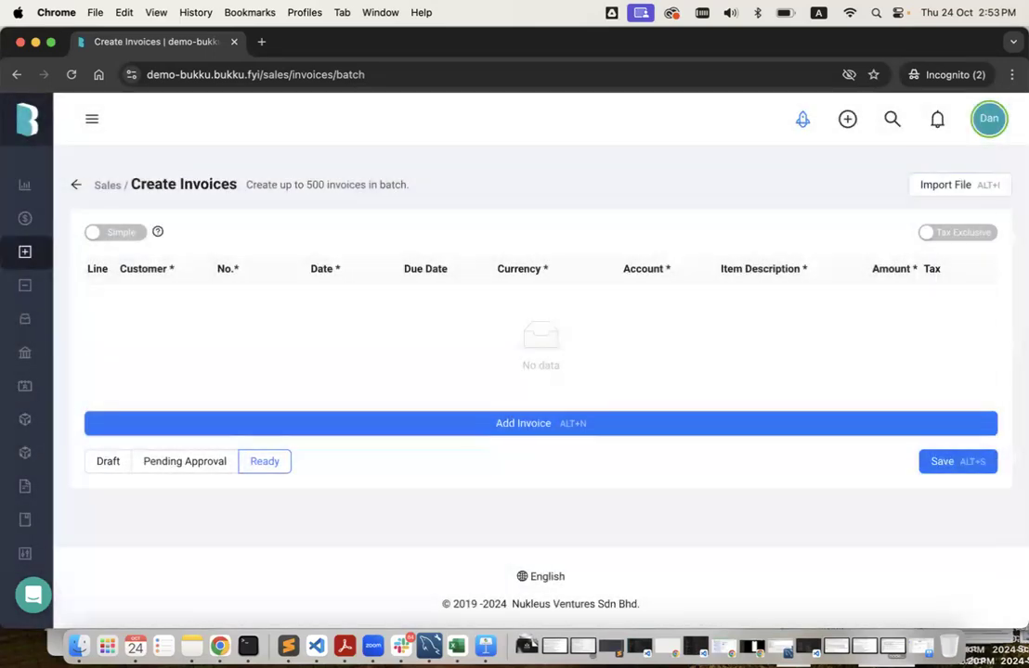
click(932, 194)
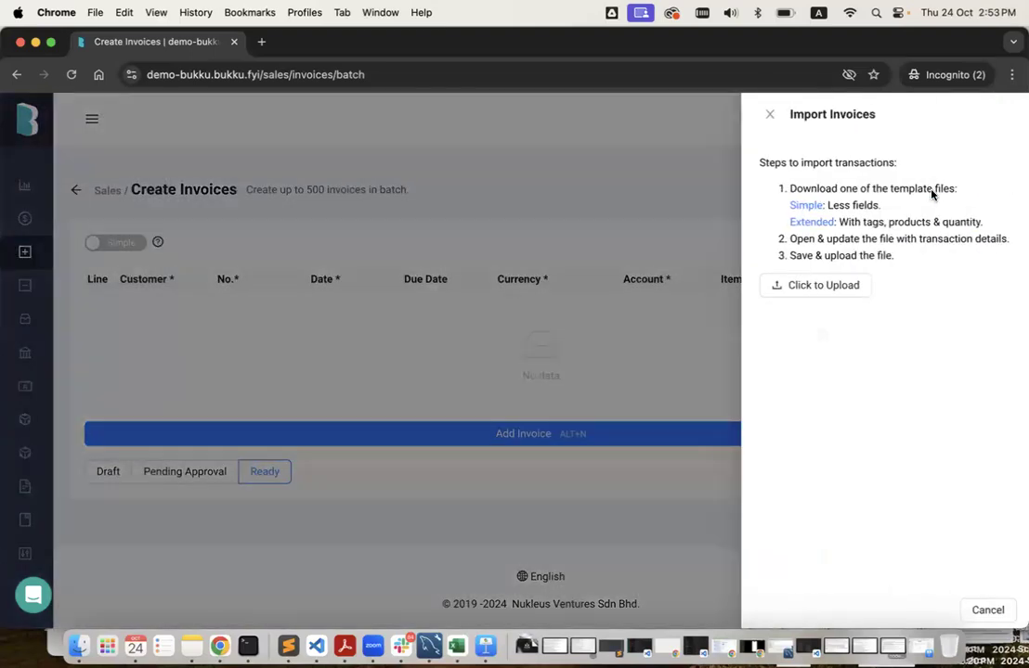
click(723, 191)
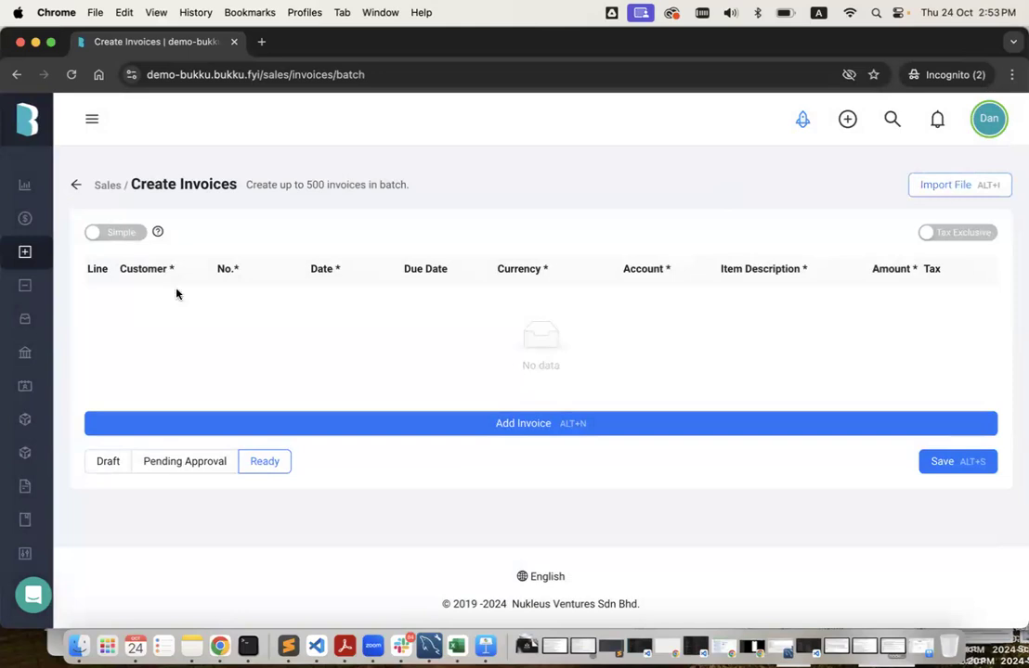
Open demo-bukku's Sales > Payments list, which holds no payments yet.
mouse_move(87, 285)
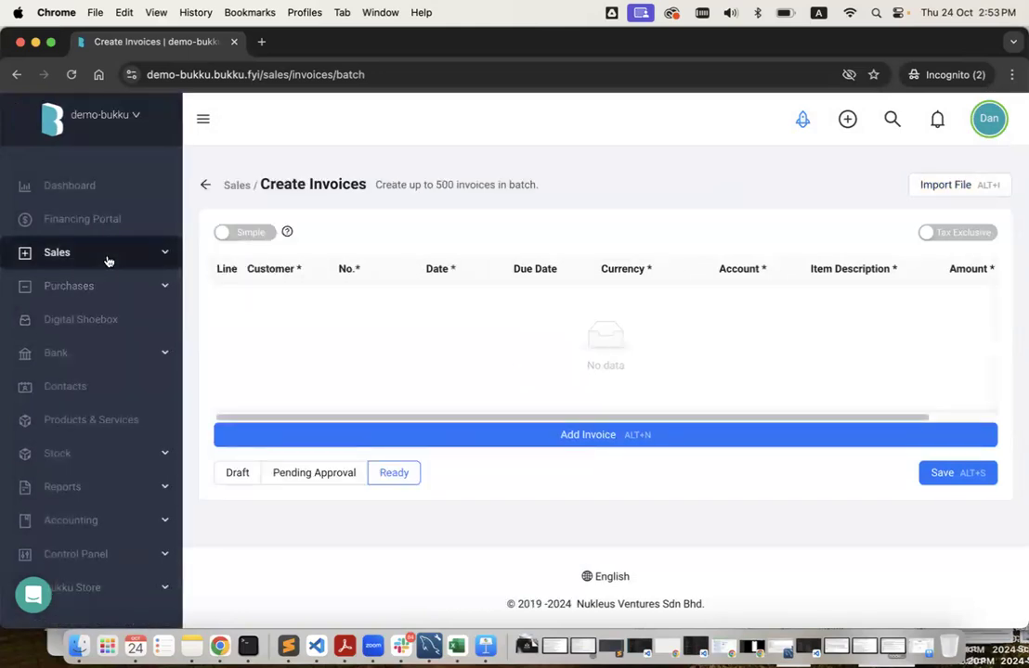
click(107, 261)
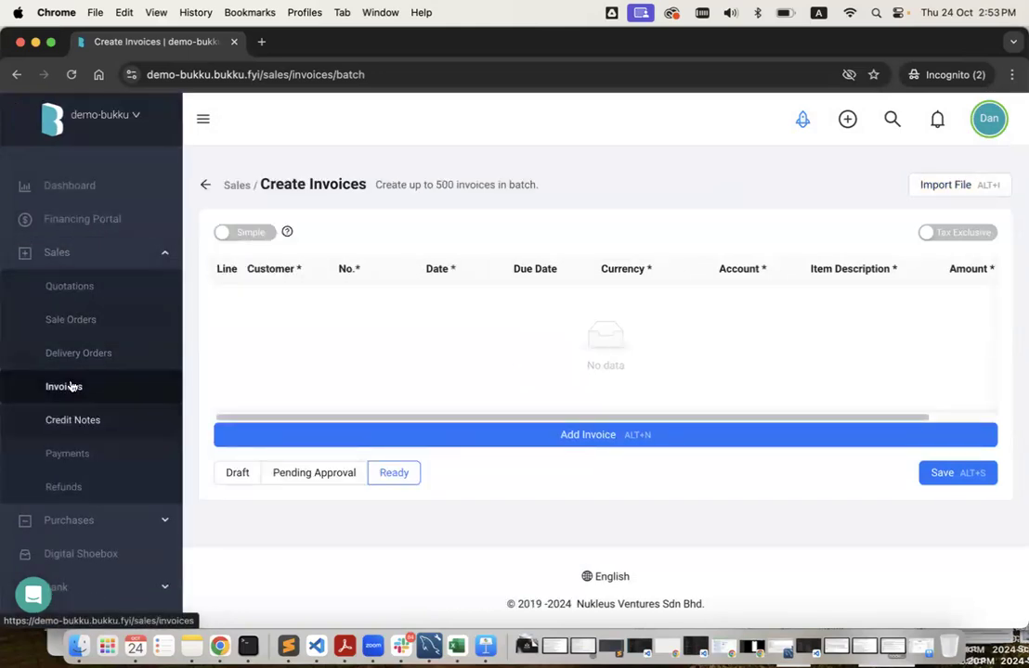
click(84, 456)
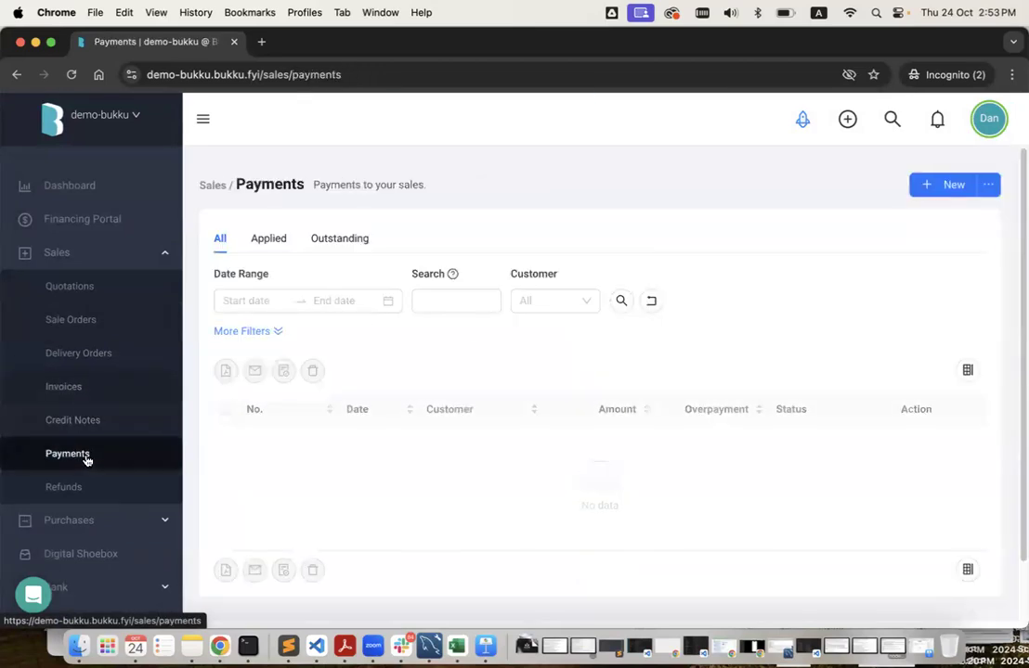
mouse_move(988, 185)
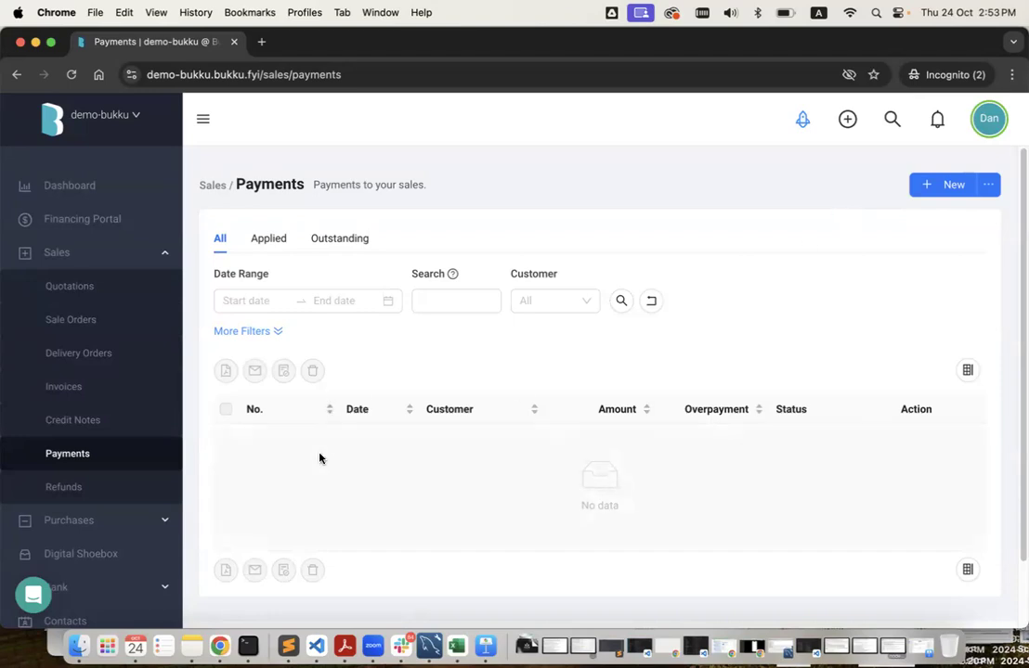
scroll(119, 509, down, 5)
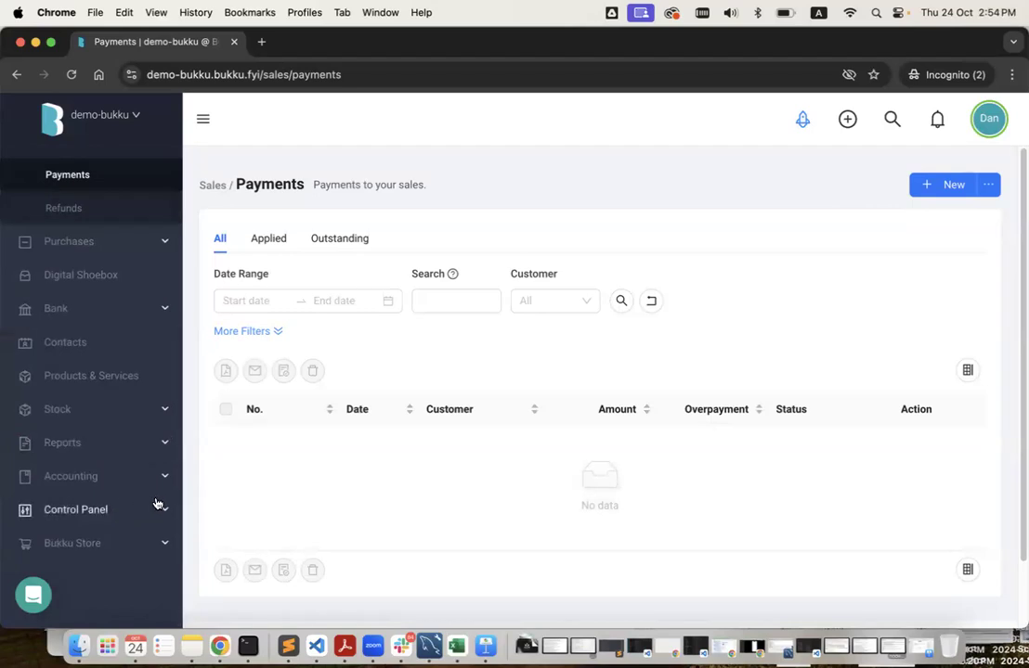
key(ctrl+Left)
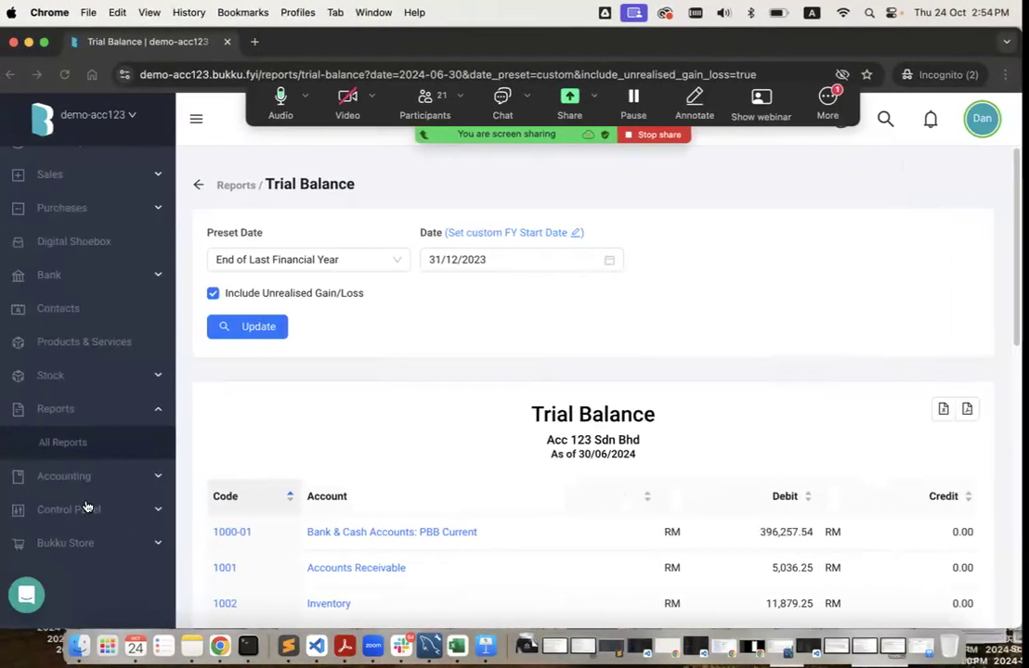
click(117, 483)
scroll(119, 509, down, 1)
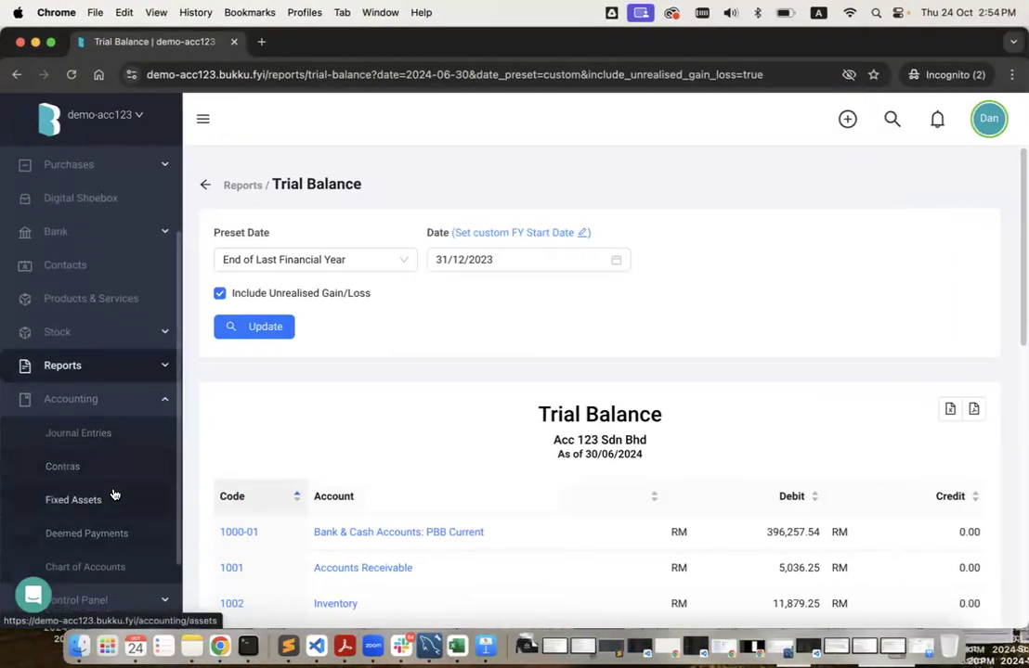
click(115, 494)
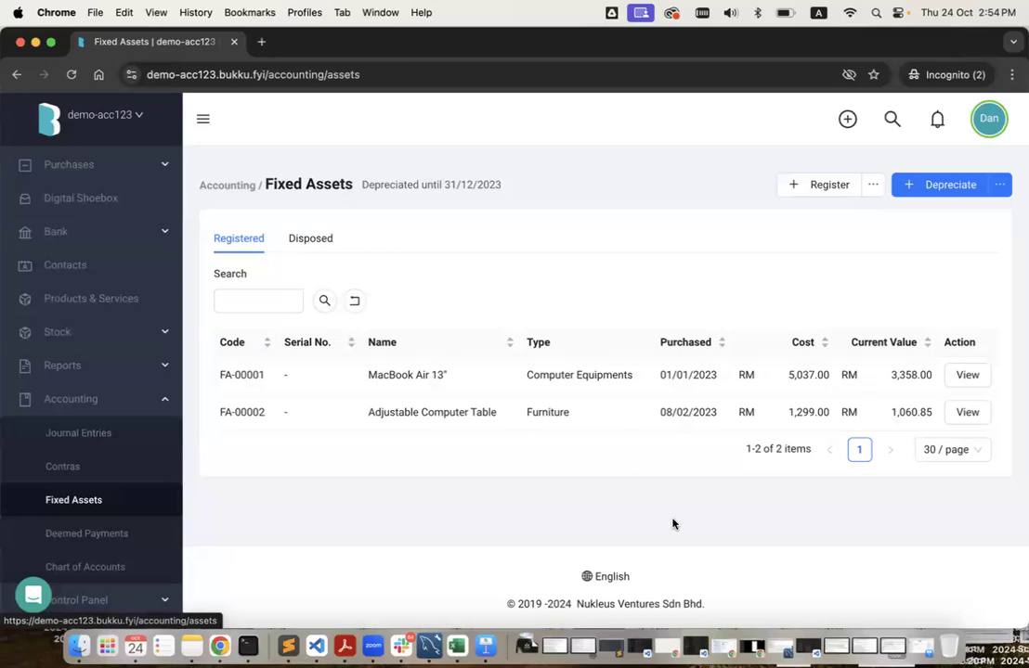
key(ctrl+Right)
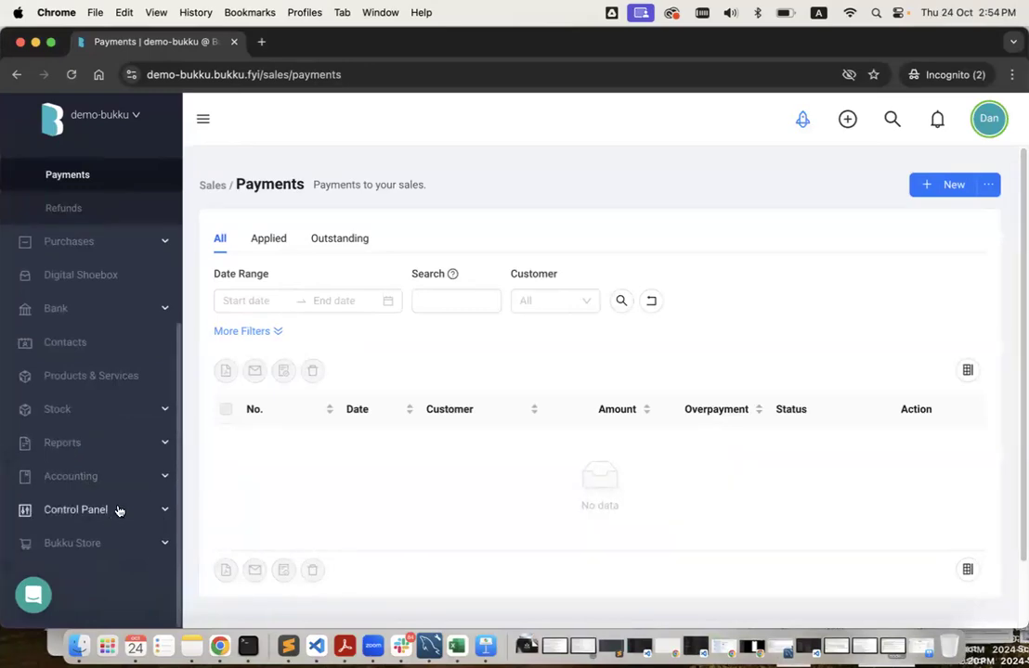
key(ctrl+Left)
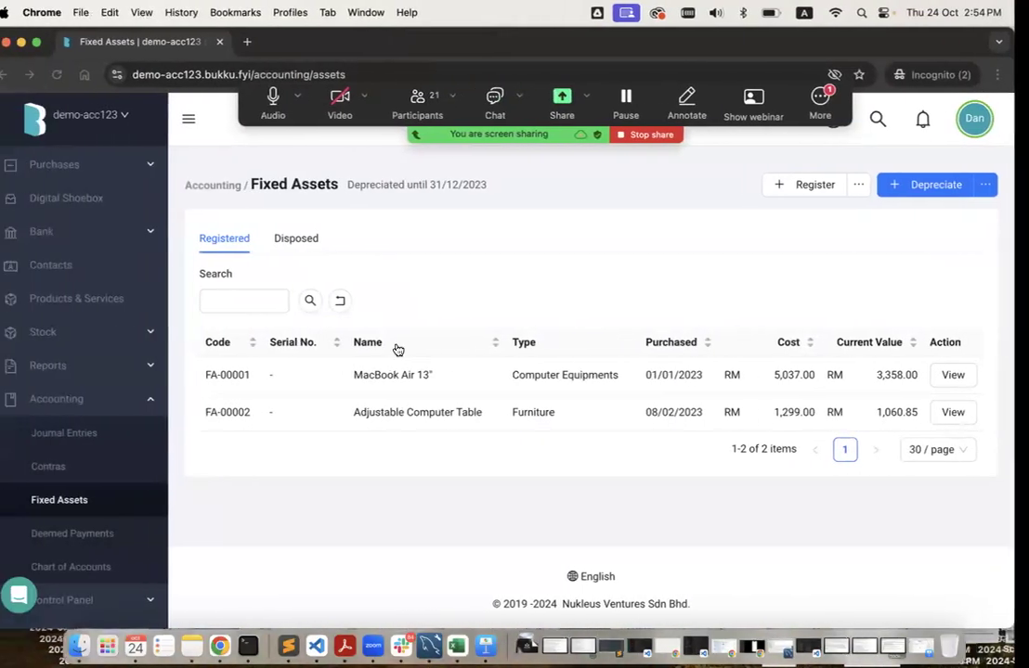
triple_click(547, 375)
double_click(549, 414)
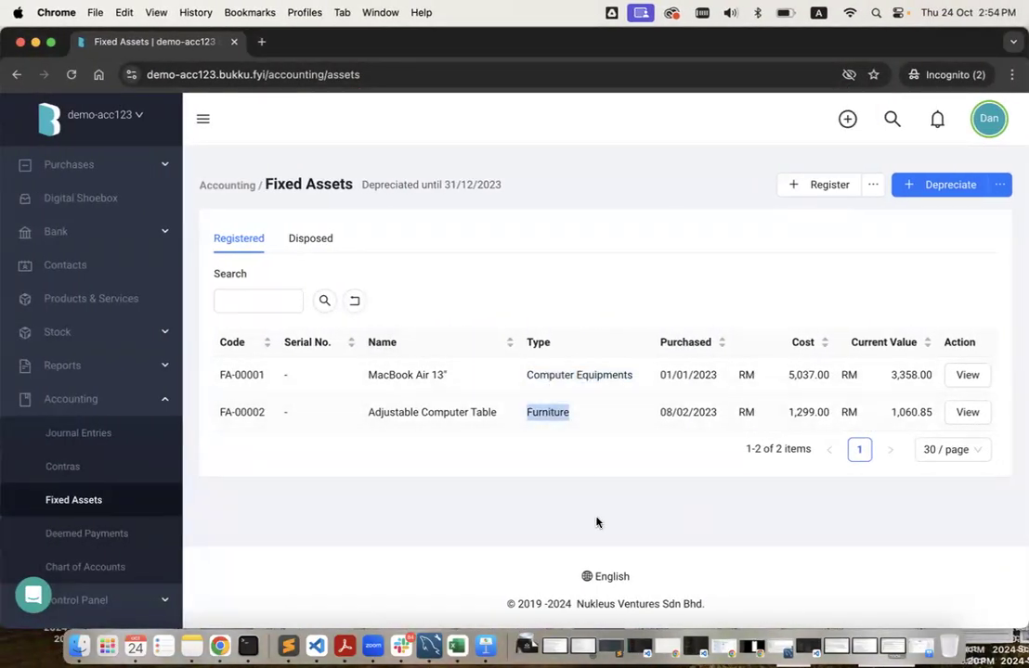
key(ctrl+Right)
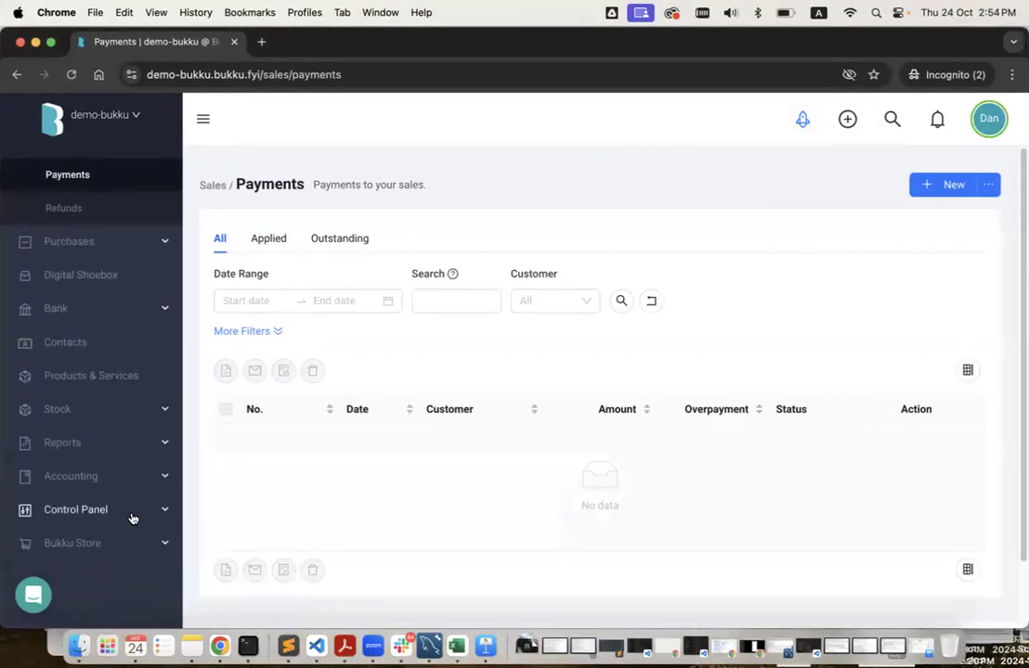
click(132, 518)
Start a new asset type named Computer Equipments, copying the name from demo-acc123.
scroll(131, 519, down, 5)
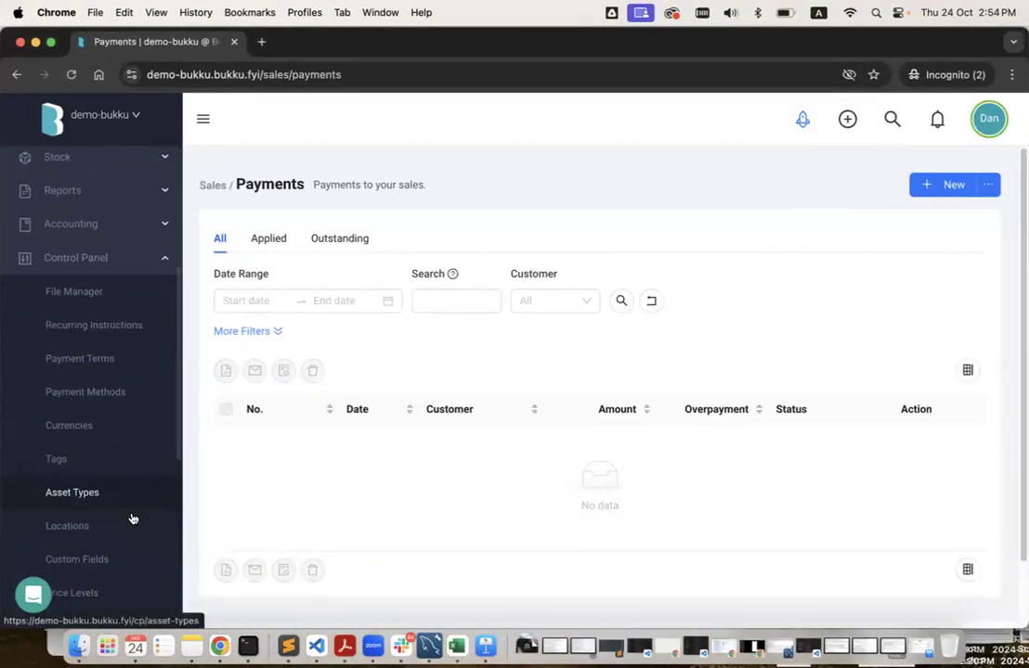
click(90, 486)
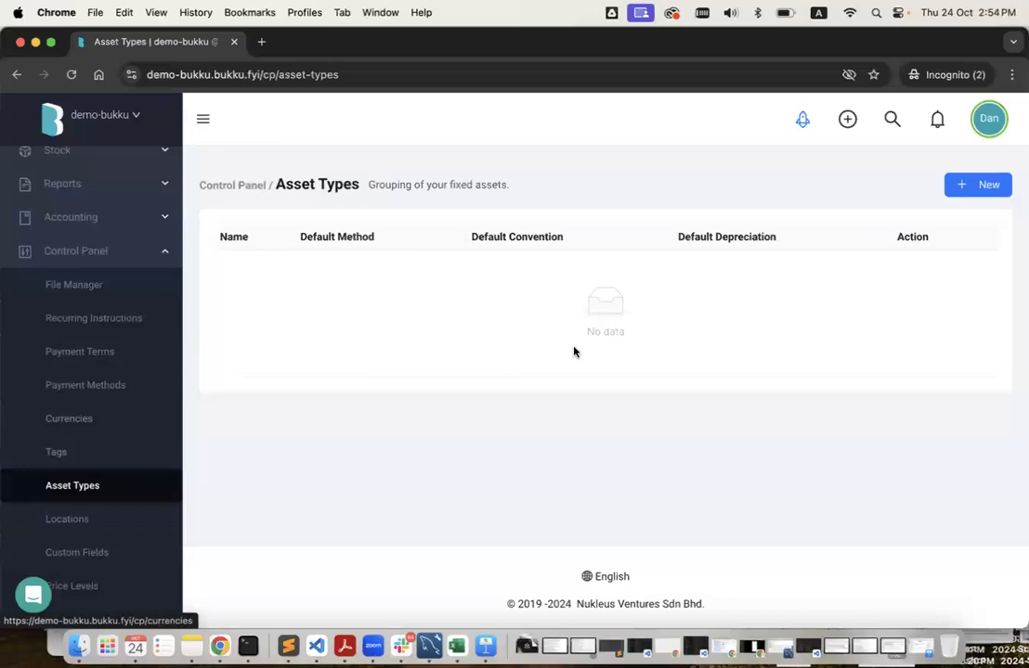
click(972, 189)
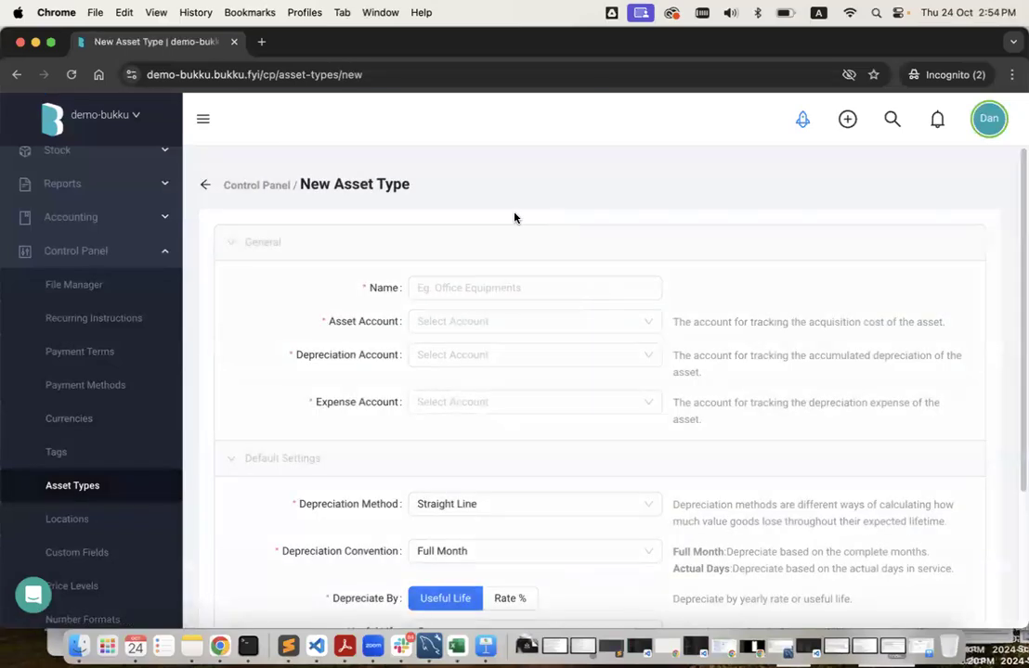
click(481, 292)
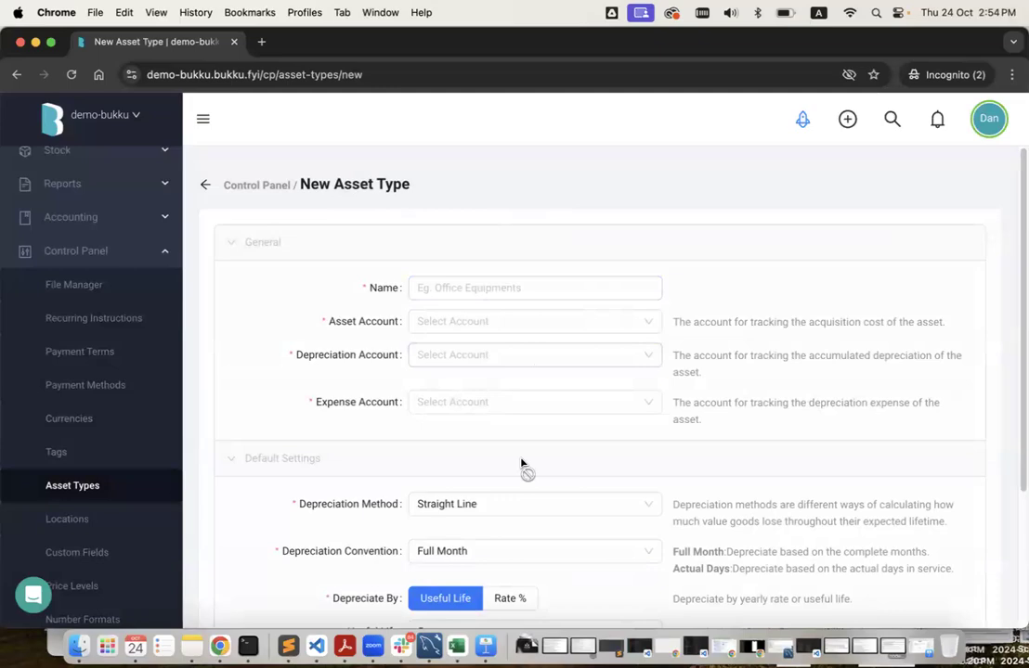
key(ctrl+Left)
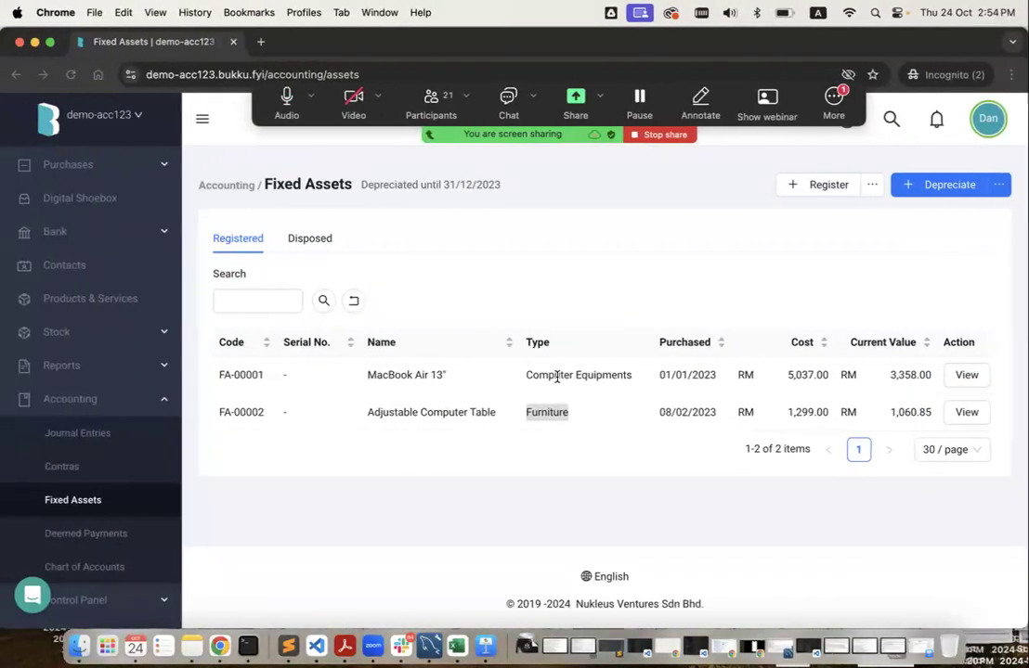
triple_click(557, 376)
key(super+c)
key(ctrl+Right)
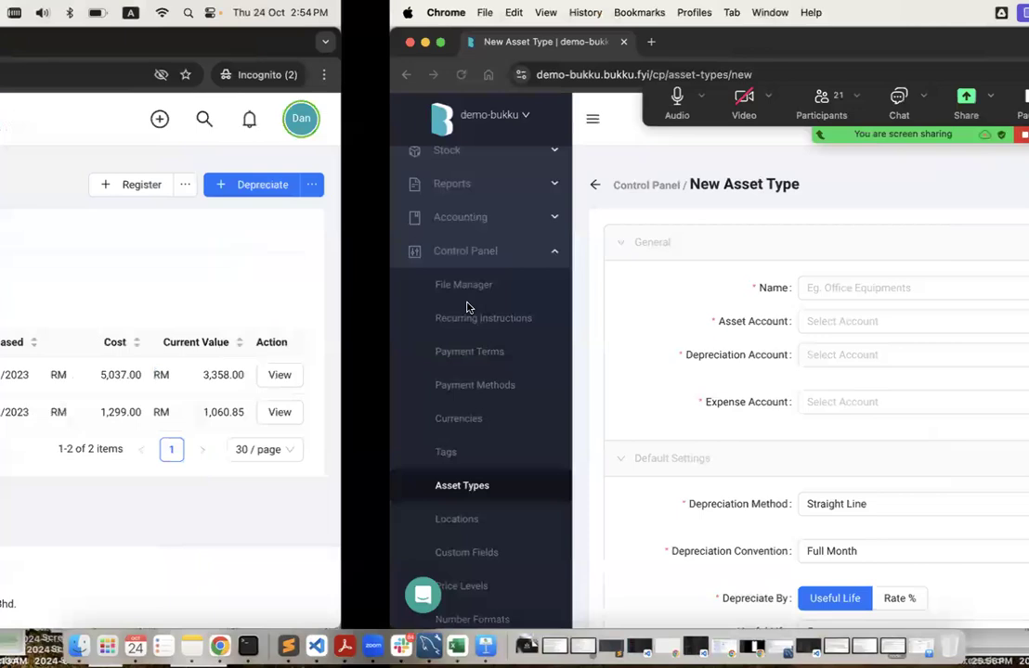
key(super+v)
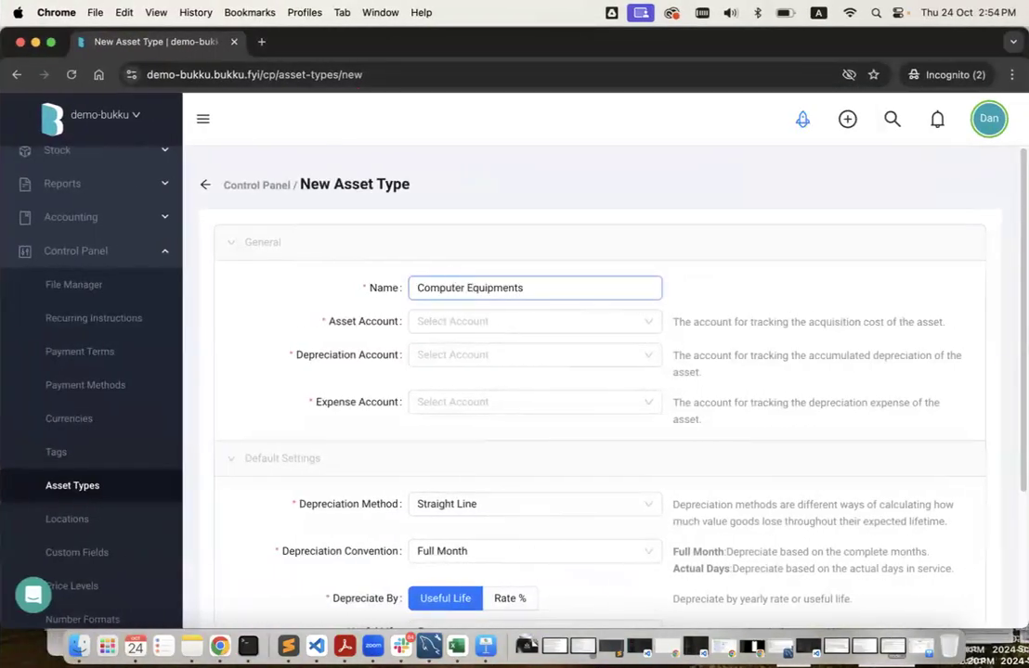
Link accounts 1500-00, 1500-01 and 6521, save the type, and begin another.
click(509, 324)
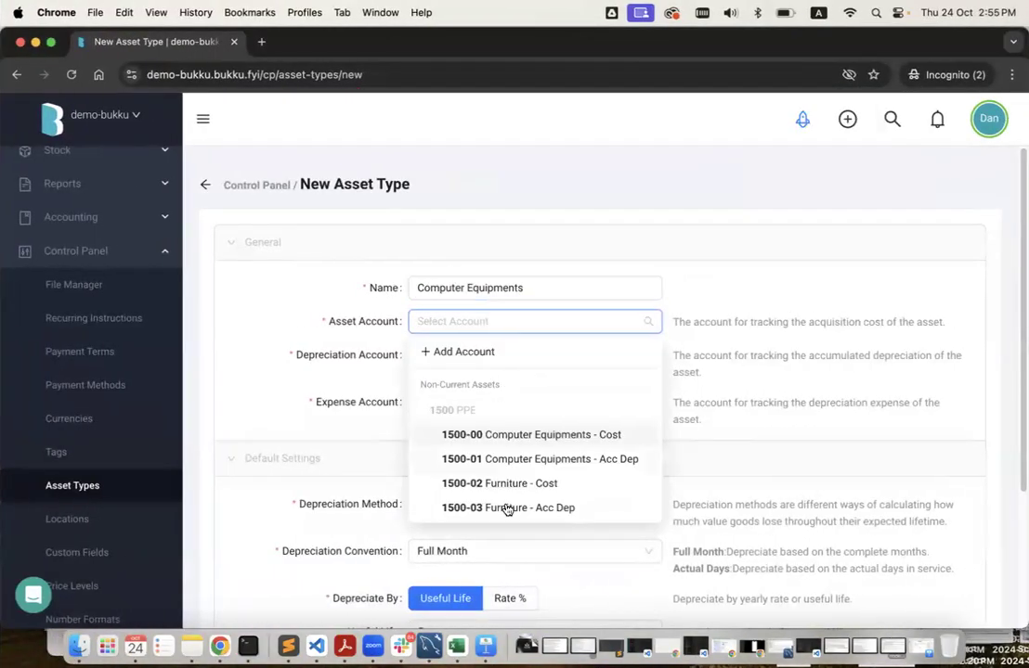
click(535, 435)
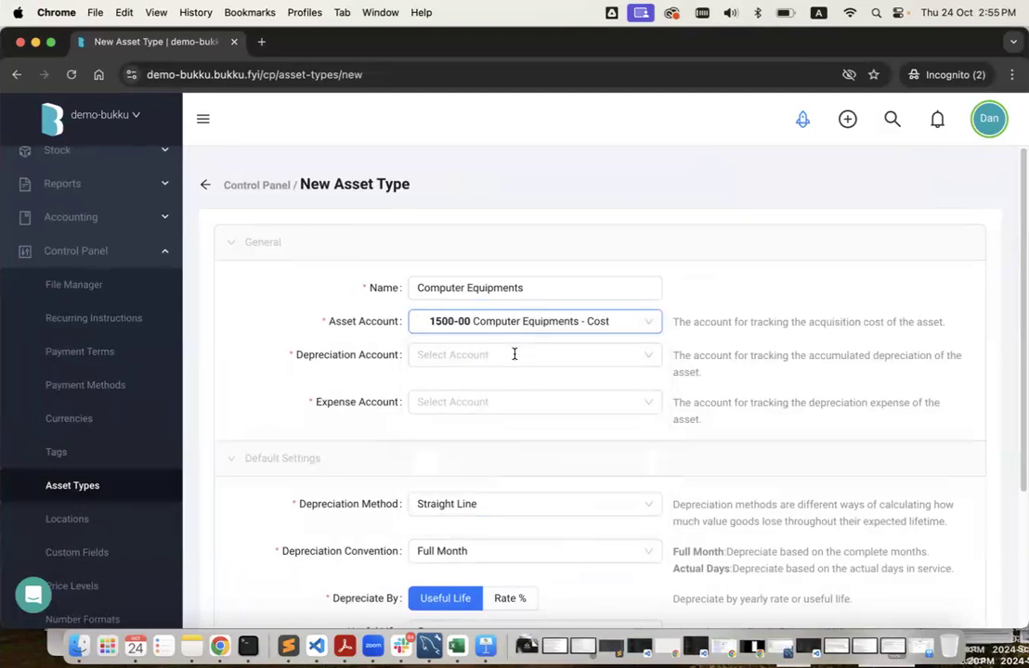
click(515, 354)
click(533, 492)
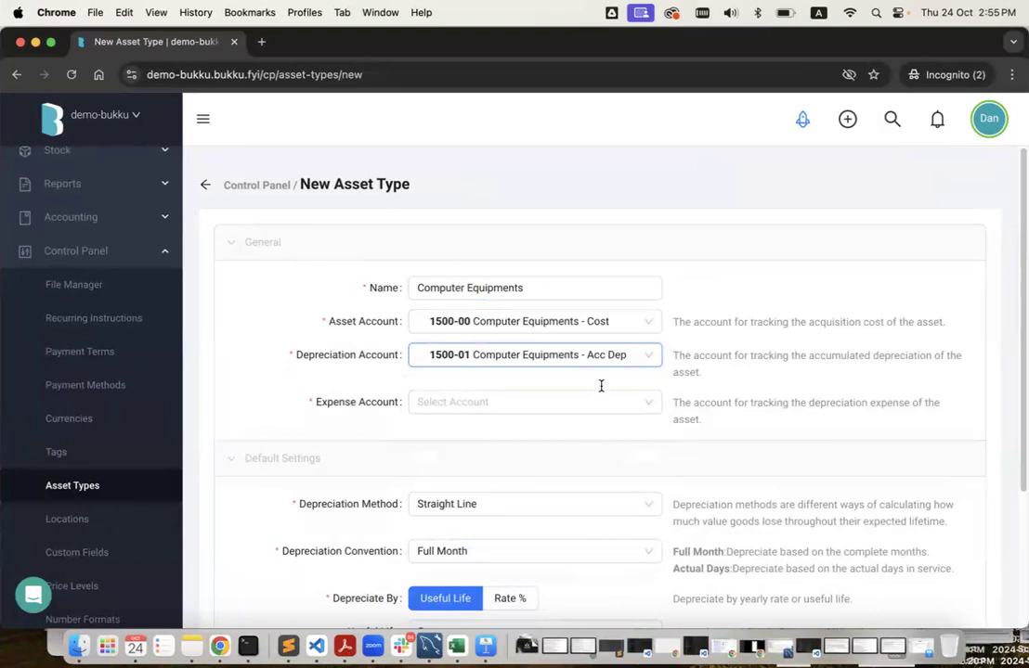
click(514, 403)
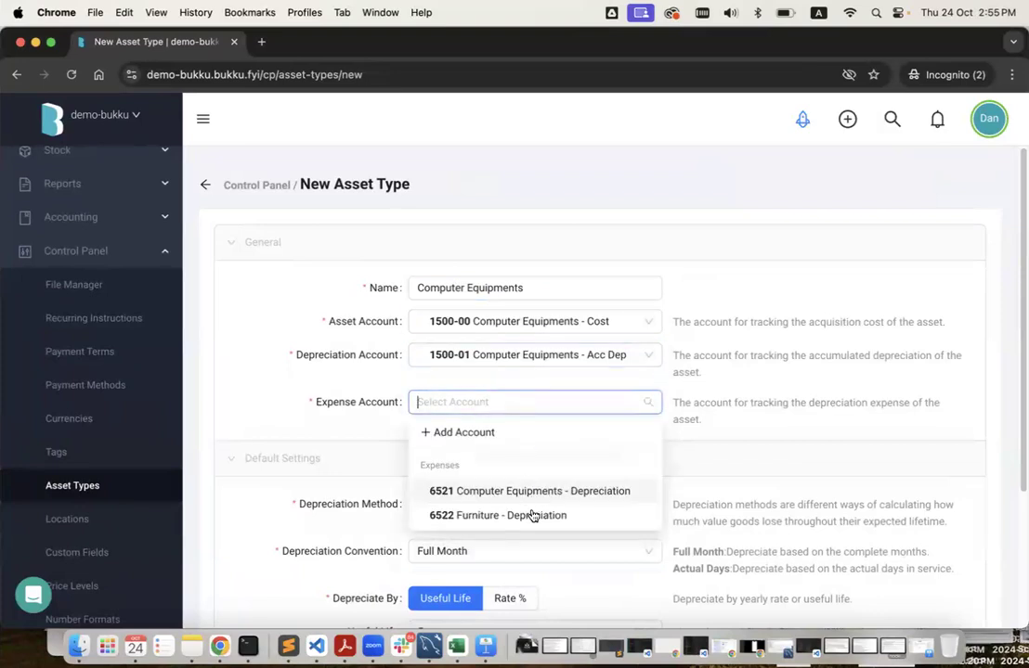
click(457, 490)
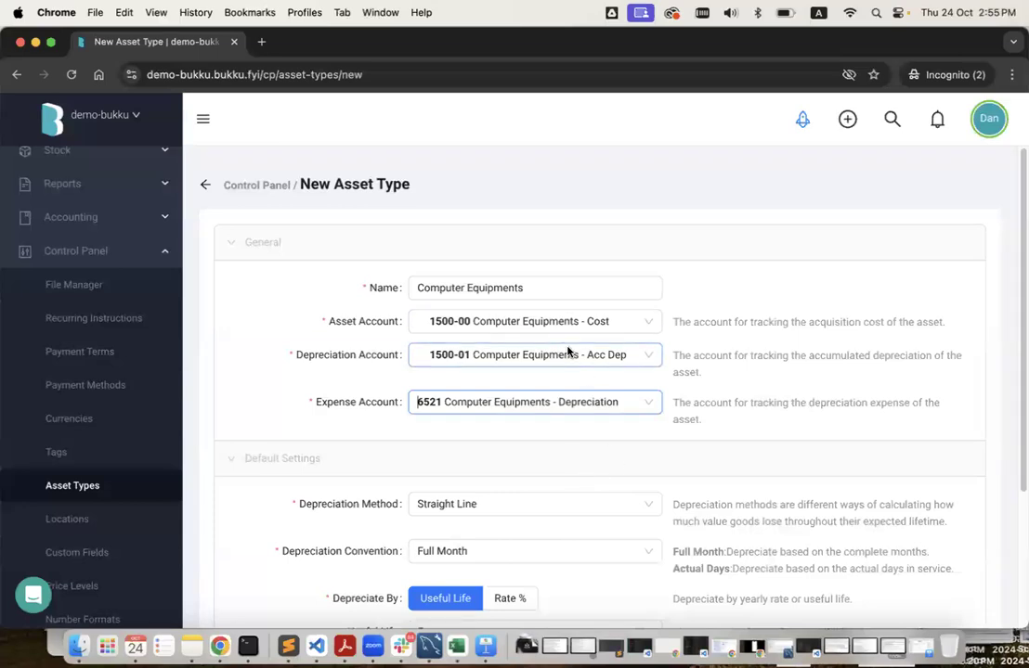
scroll(582, 474, down, 4)
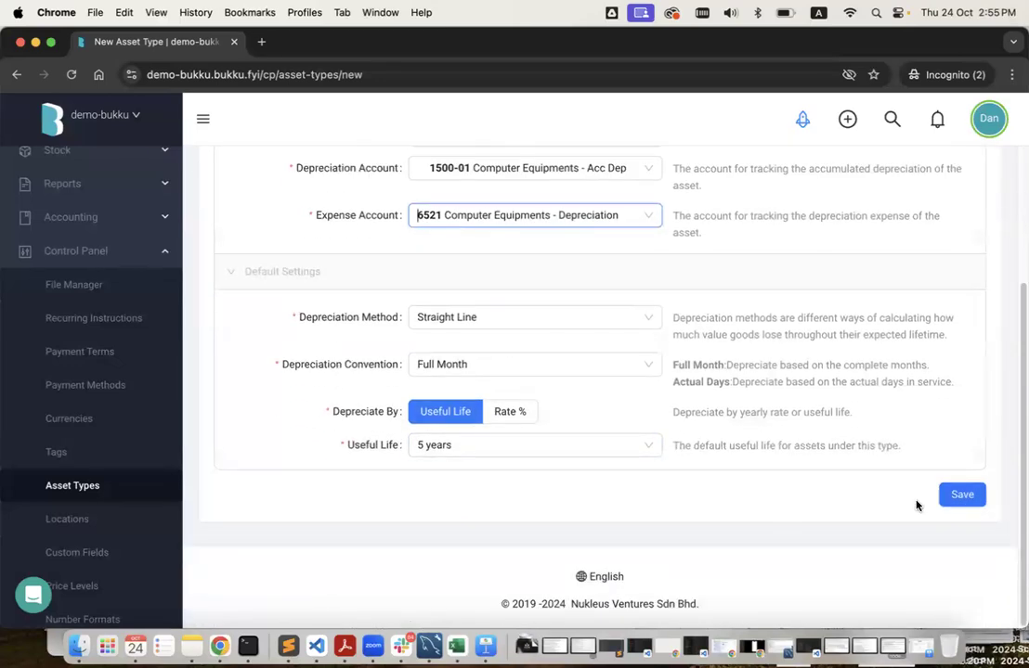
click(963, 495)
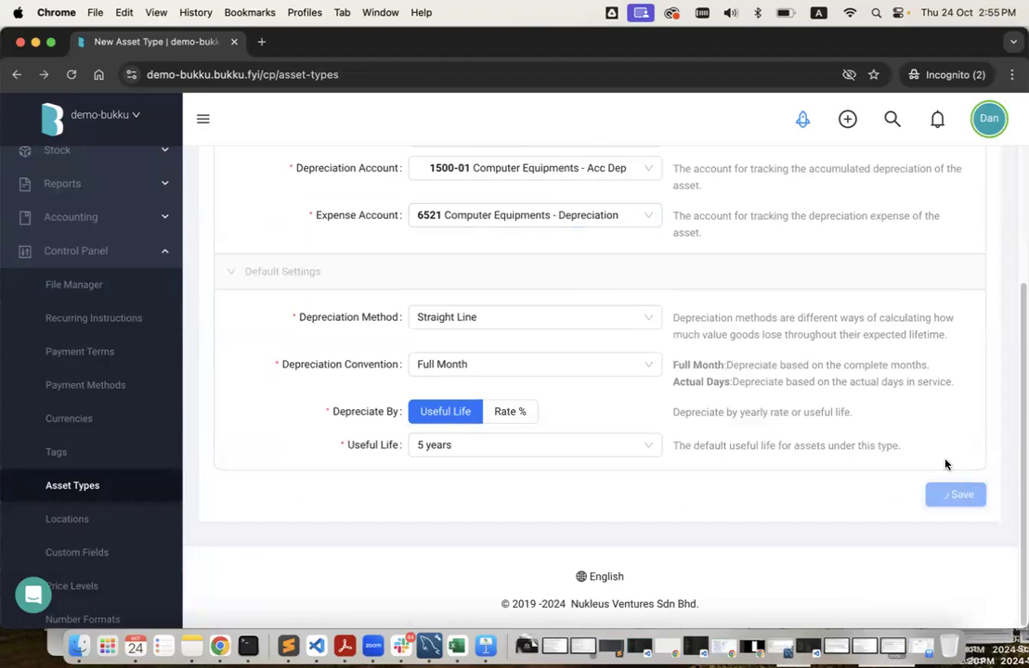
click(976, 191)
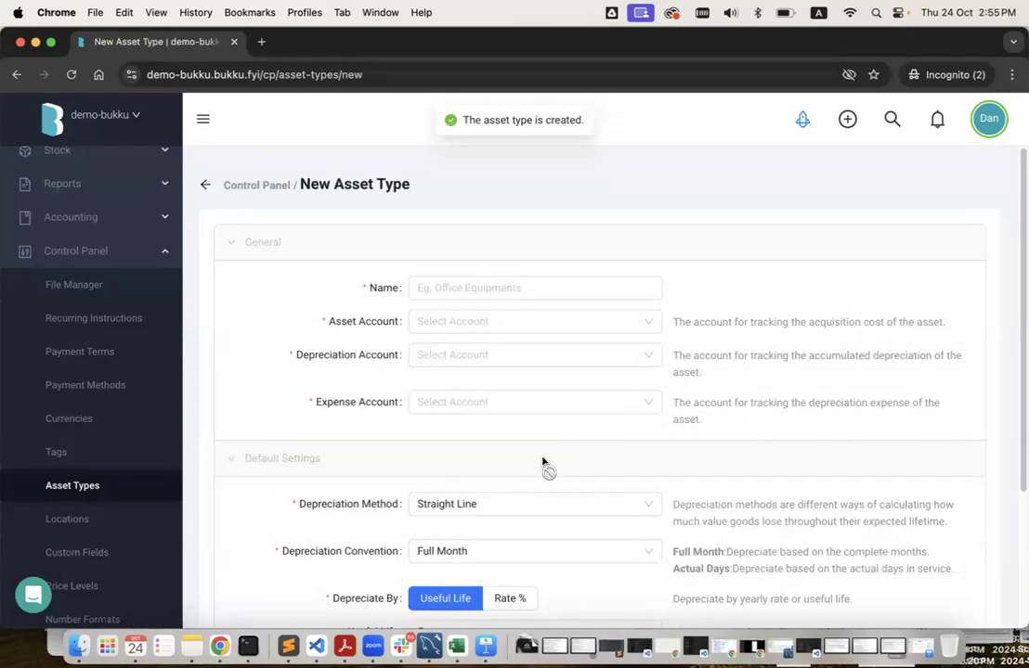
key(ctrl+Left)
Name the new asset type Furniture, copied from the demo-acc123 asset list.
double_click(544, 408)
key(super+c)
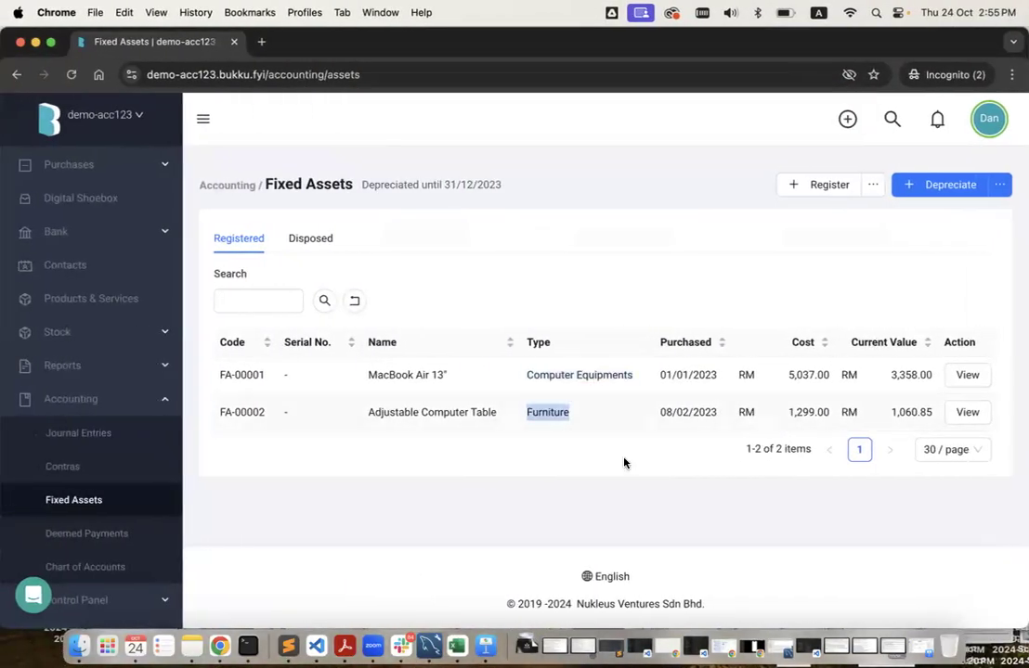
key(ctrl+Right)
click(474, 289)
key(super+v)
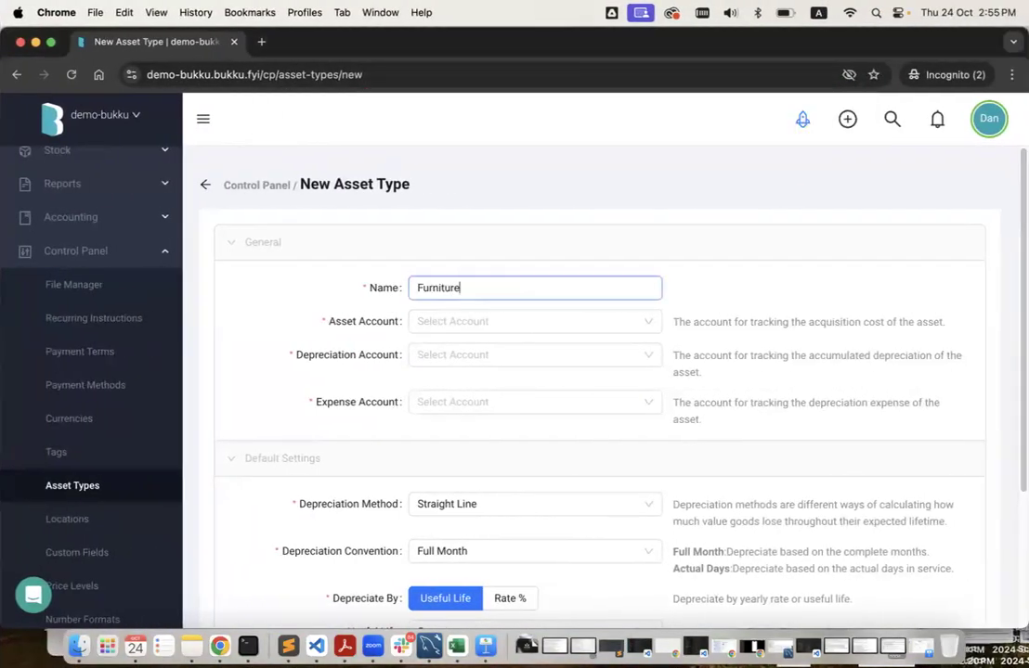
Assign accounts 1500-02, 1500-03 and 6522 and save the Furniture asset type.
click(511, 319)
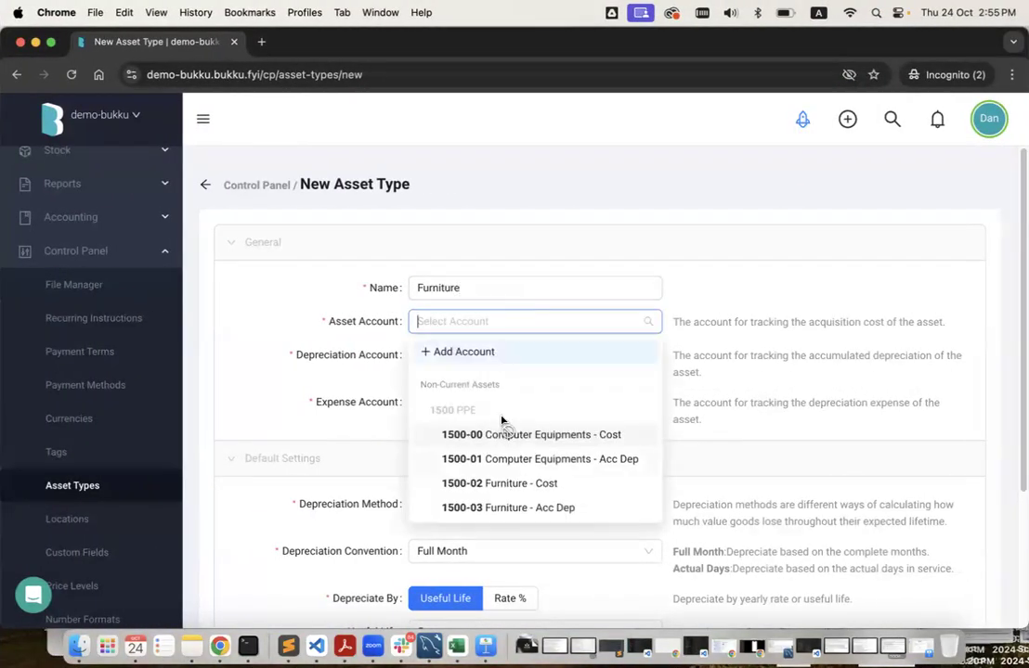
click(500, 484)
click(501, 354)
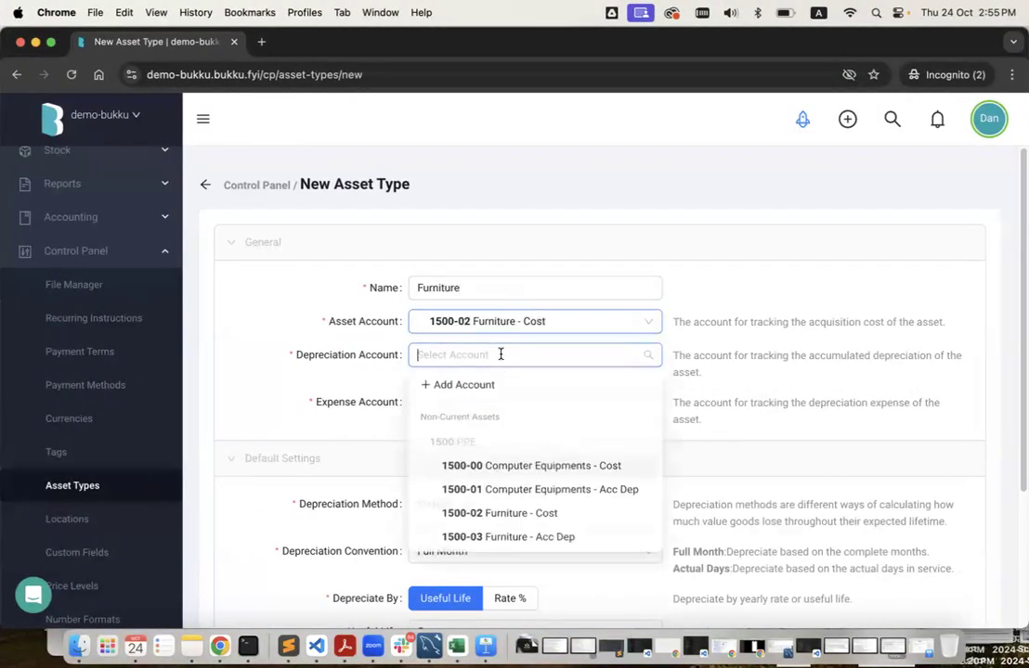
click(544, 544)
click(538, 406)
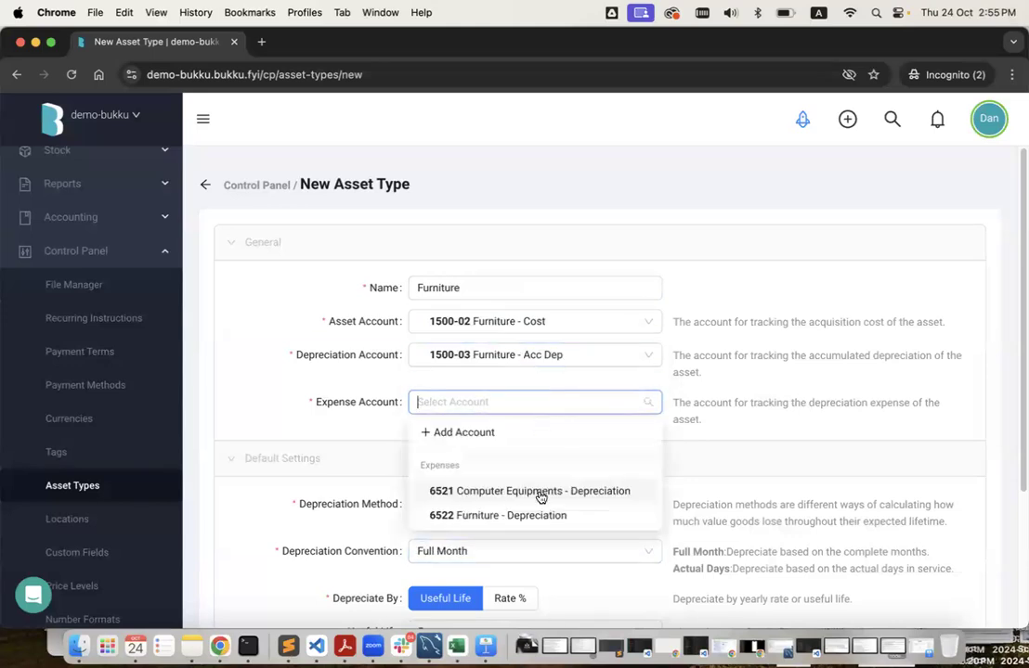
click(545, 516)
scroll(542, 521, down, 3)
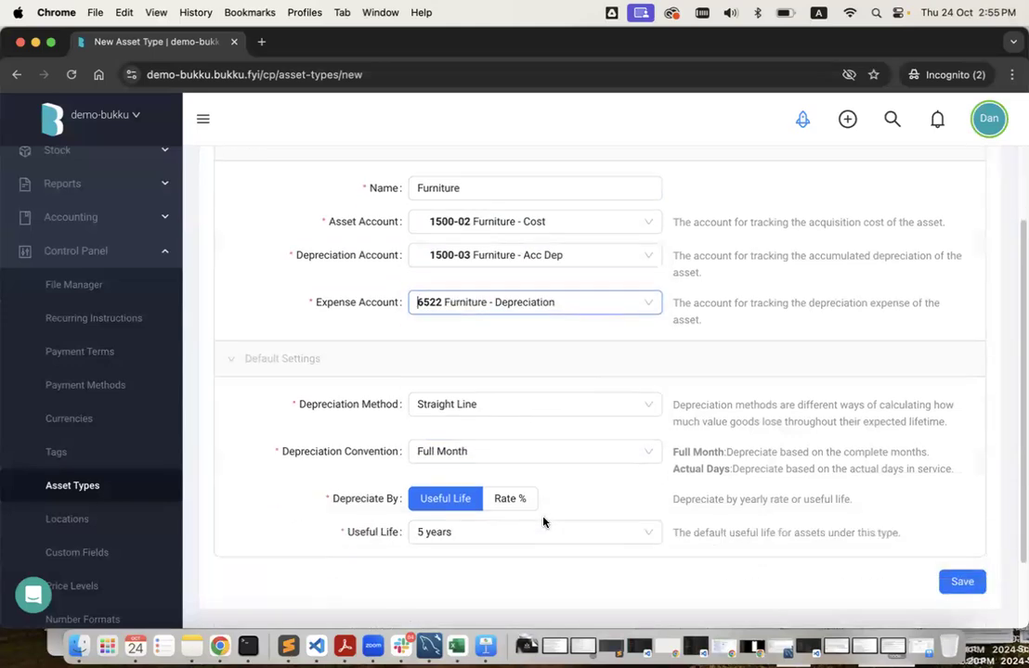
click(981, 490)
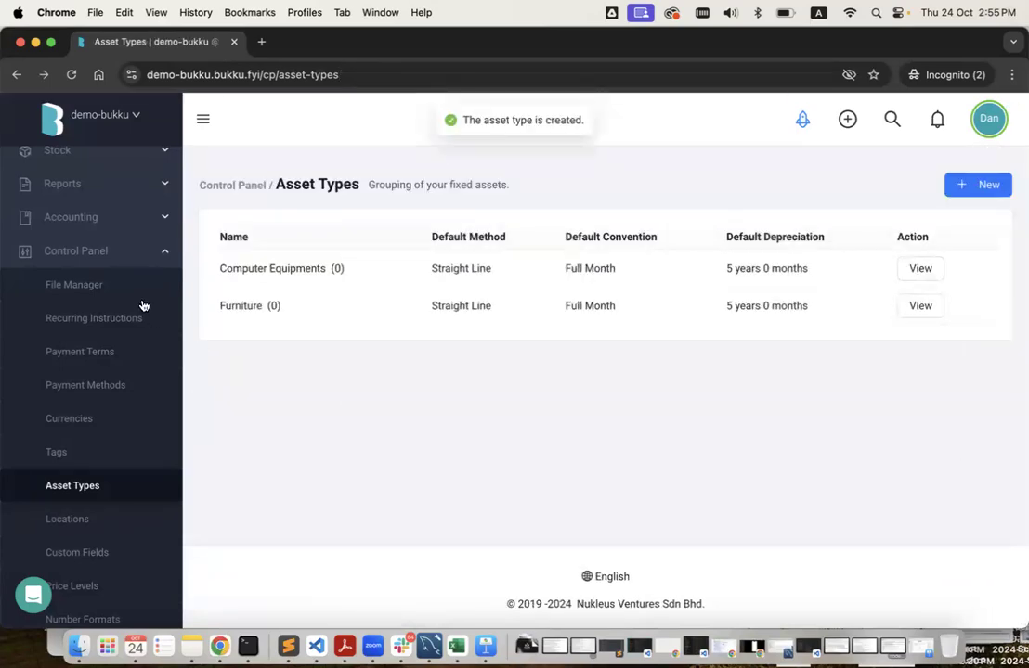
click(141, 227)
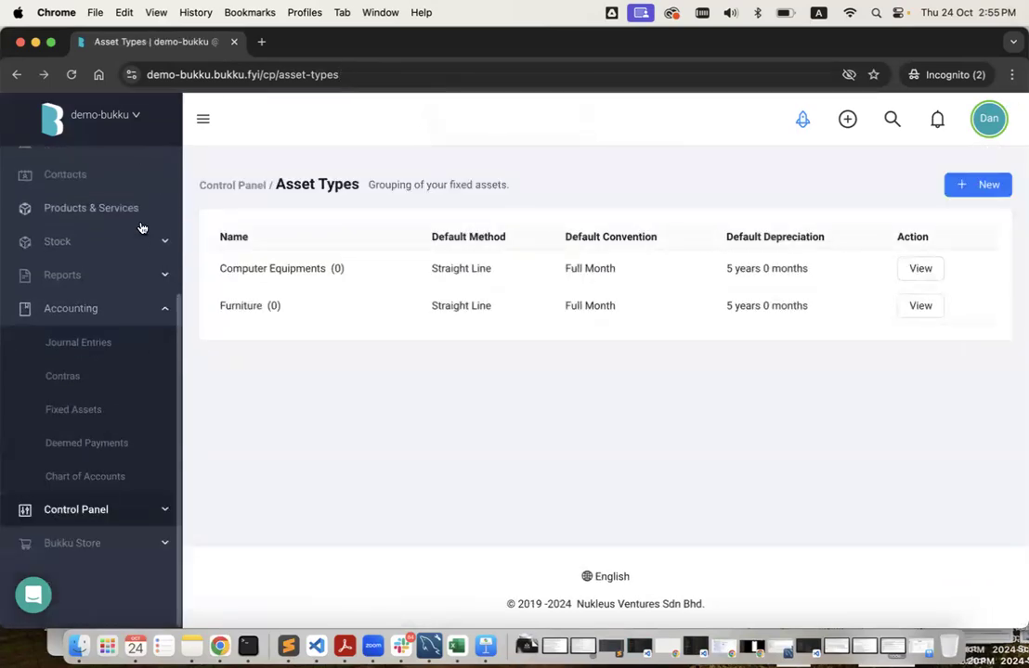
Open Fixed Assets > Batch Register and glance at the Import File panel.
click(126, 413)
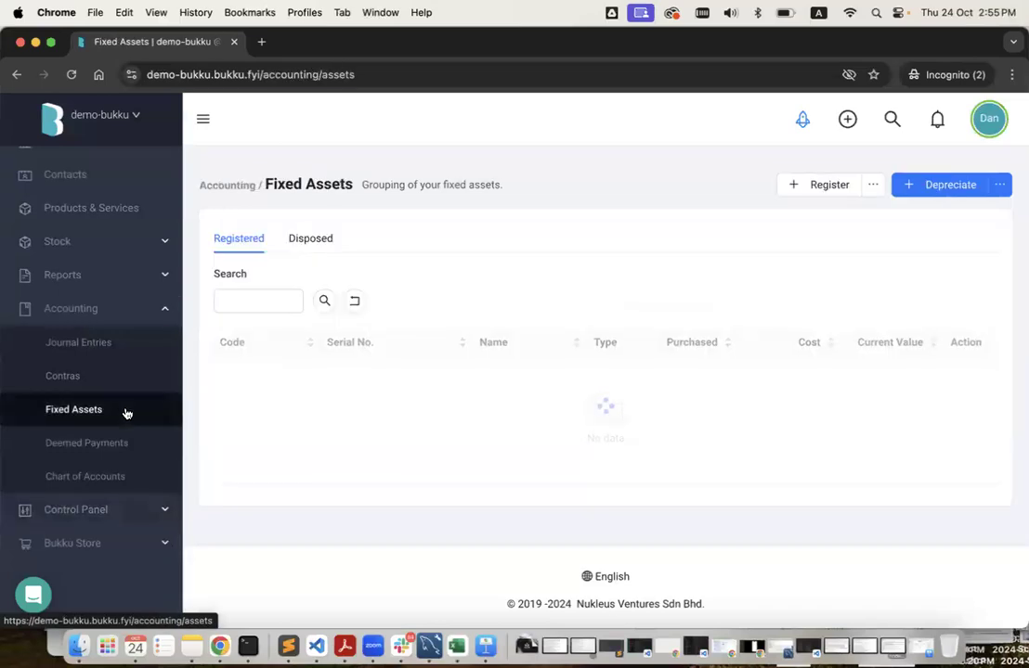
mouse_move(870, 189)
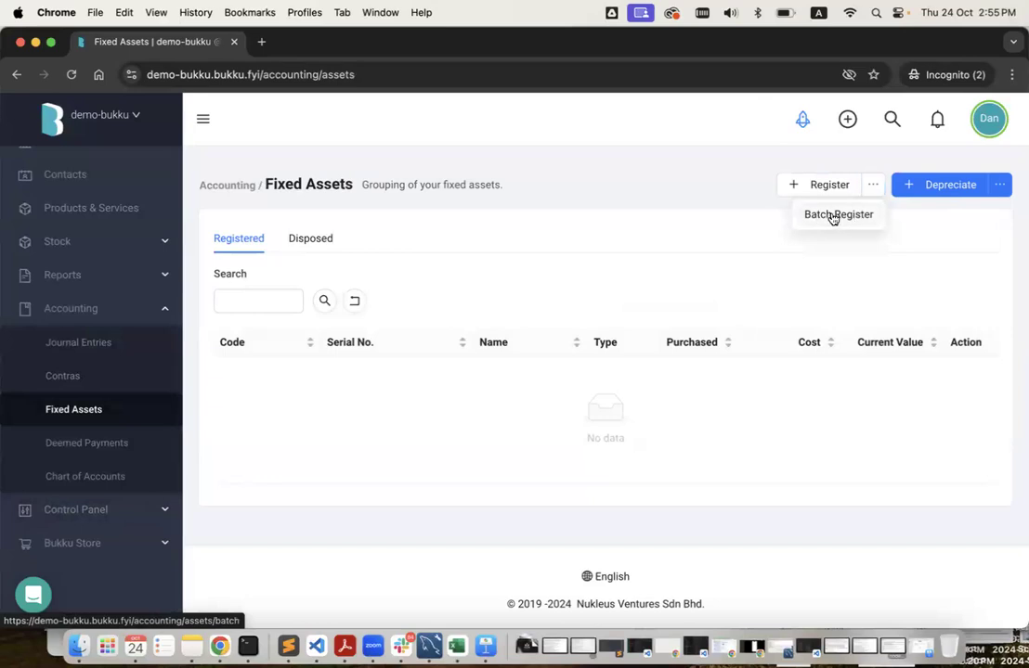
click(831, 219)
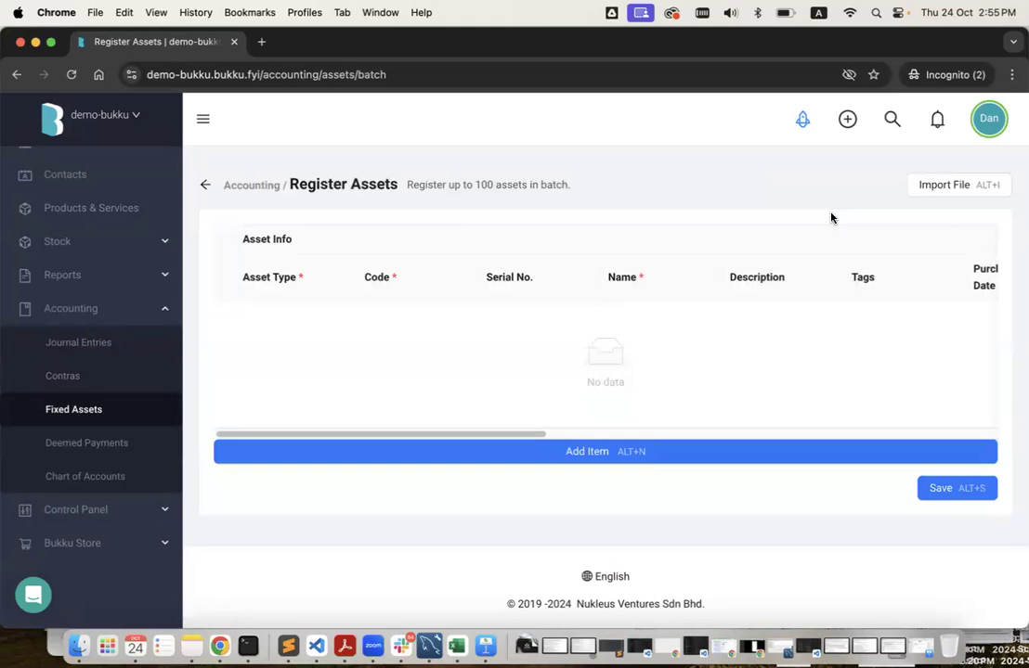
click(950, 191)
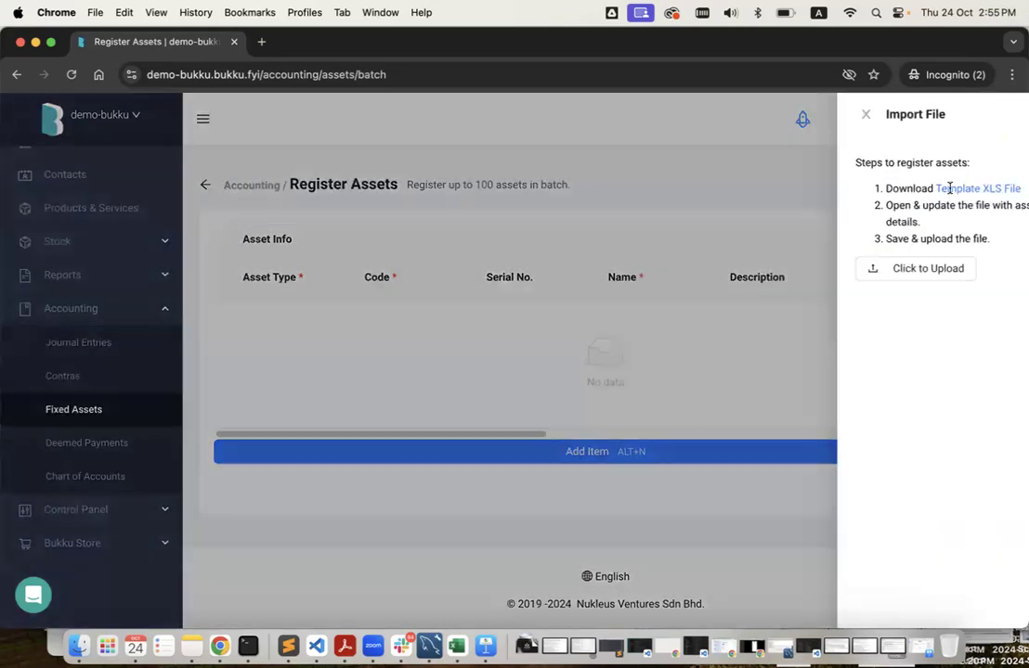
click(700, 289)
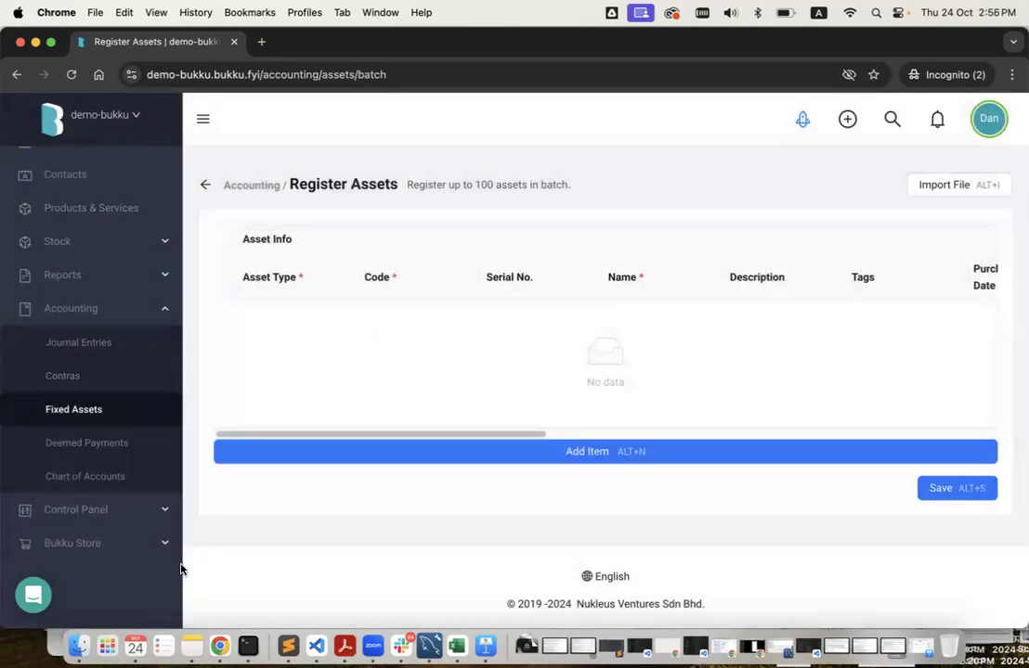
Open 20240403 - Assets.xlsx from Migration Training, showing assets FA-00001 and FA-00002.
click(78, 647)
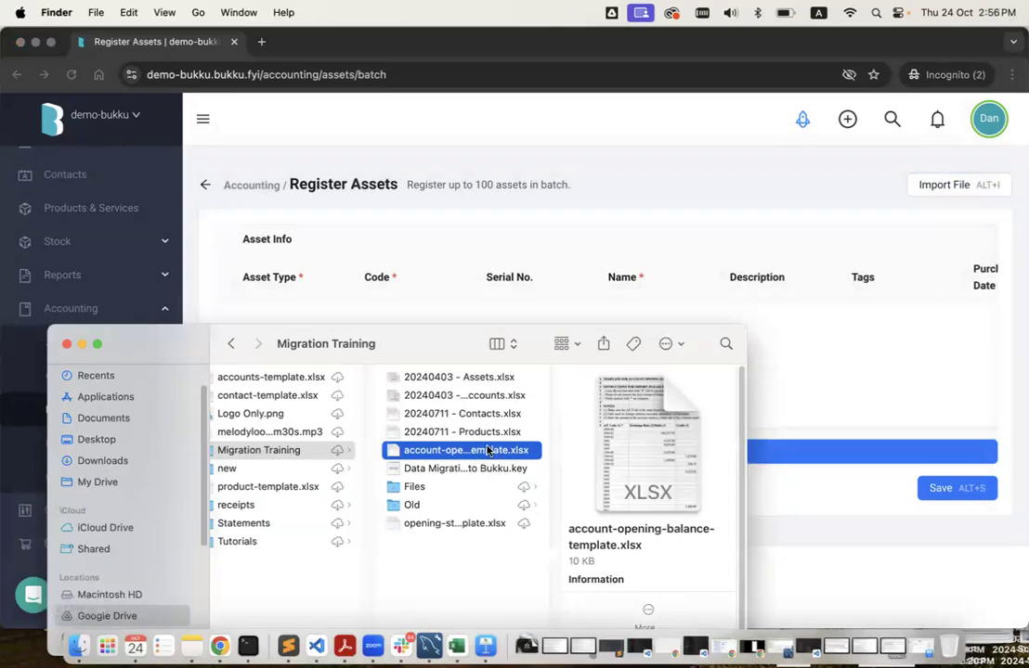
double_click(474, 381)
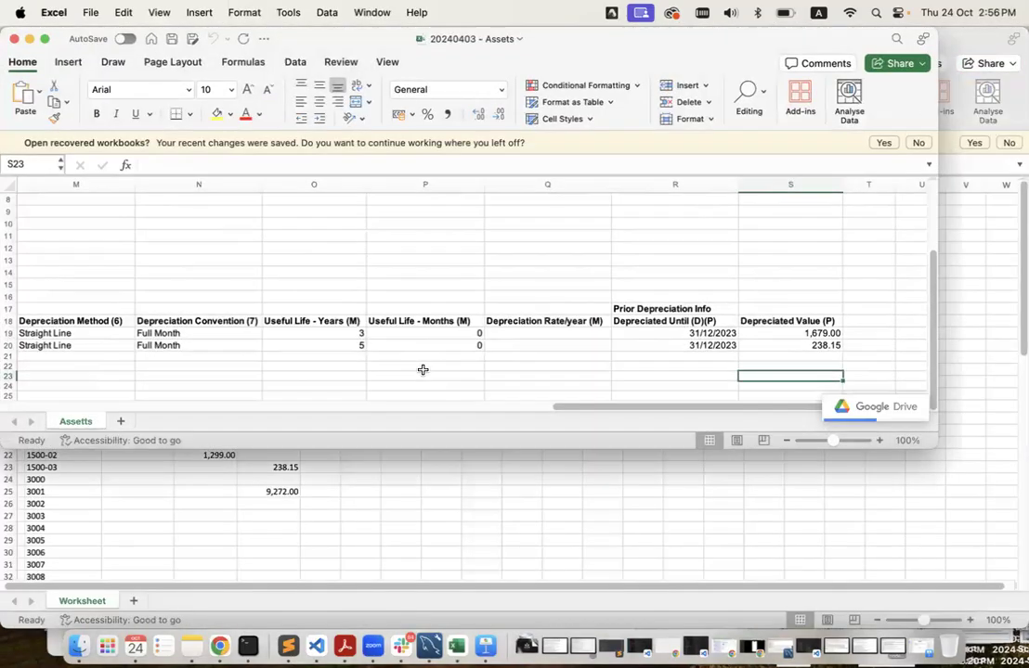
scroll(422, 368, left, 10)
scroll(213, 232, up, 3)
scroll(179, 300, down, 1)
Review the Computer Equipments and Furniture asset rows and their prior depreciation columns.
scroll(180, 299, down, 5)
click(121, 273)
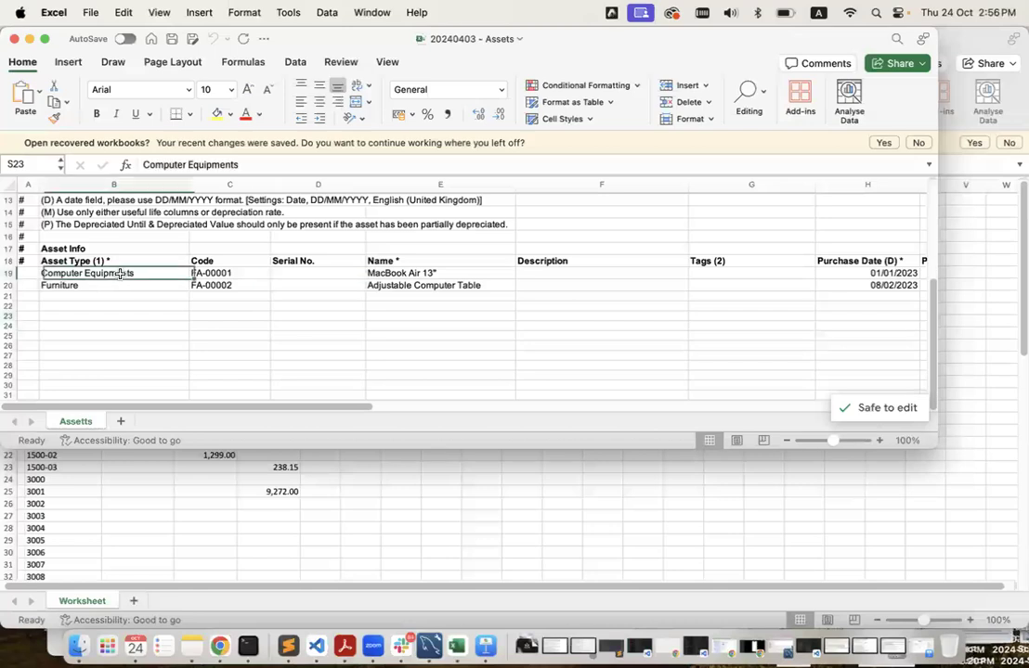
key(Down)
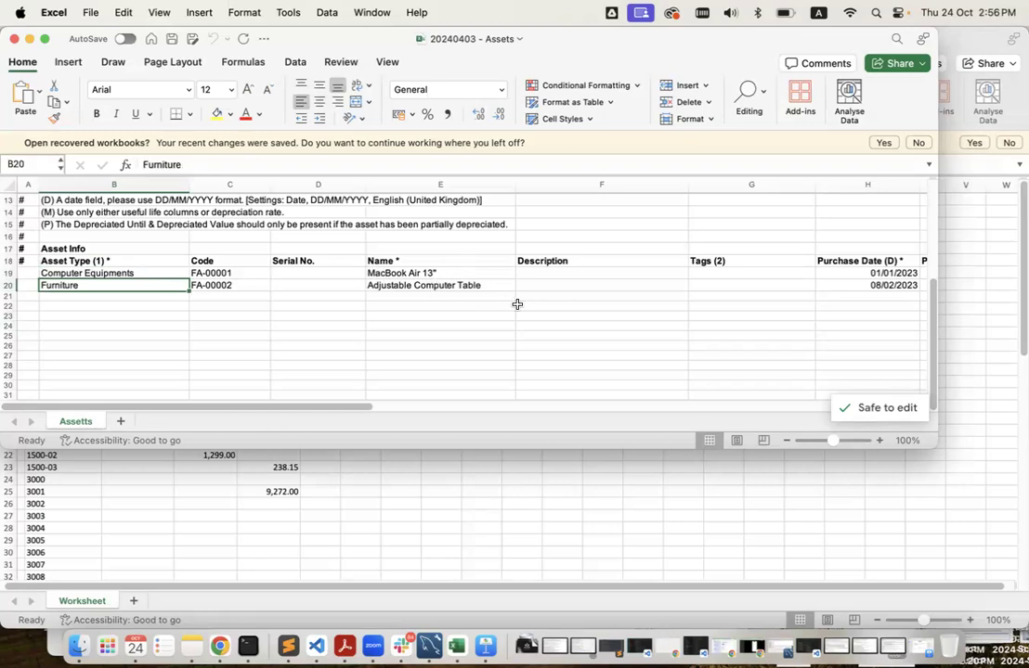
scroll(516, 303, right, 10)
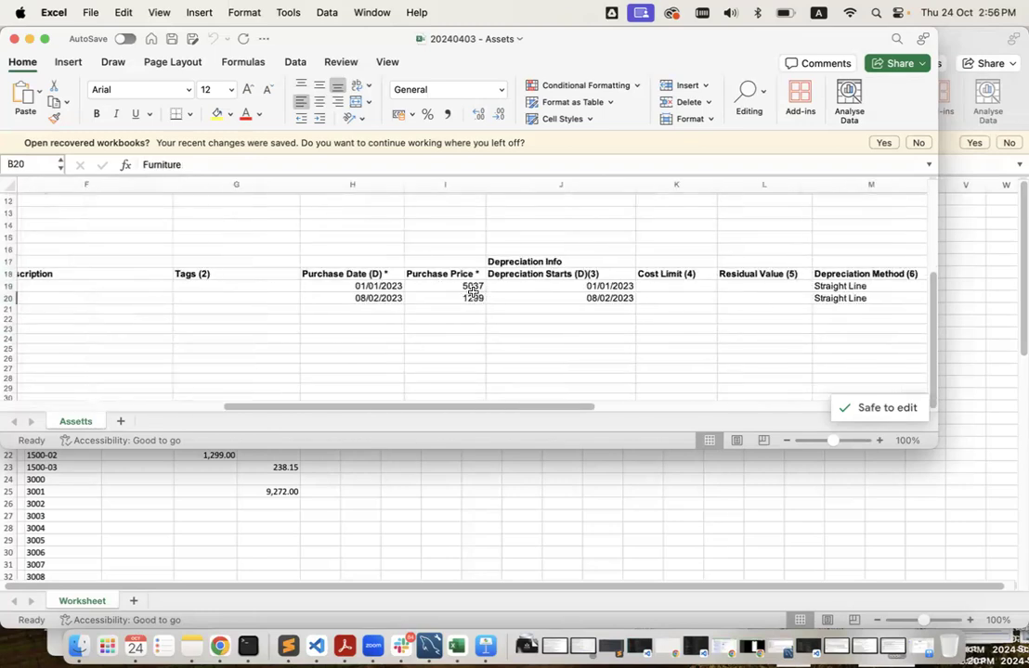
scroll(657, 299, right, 10)
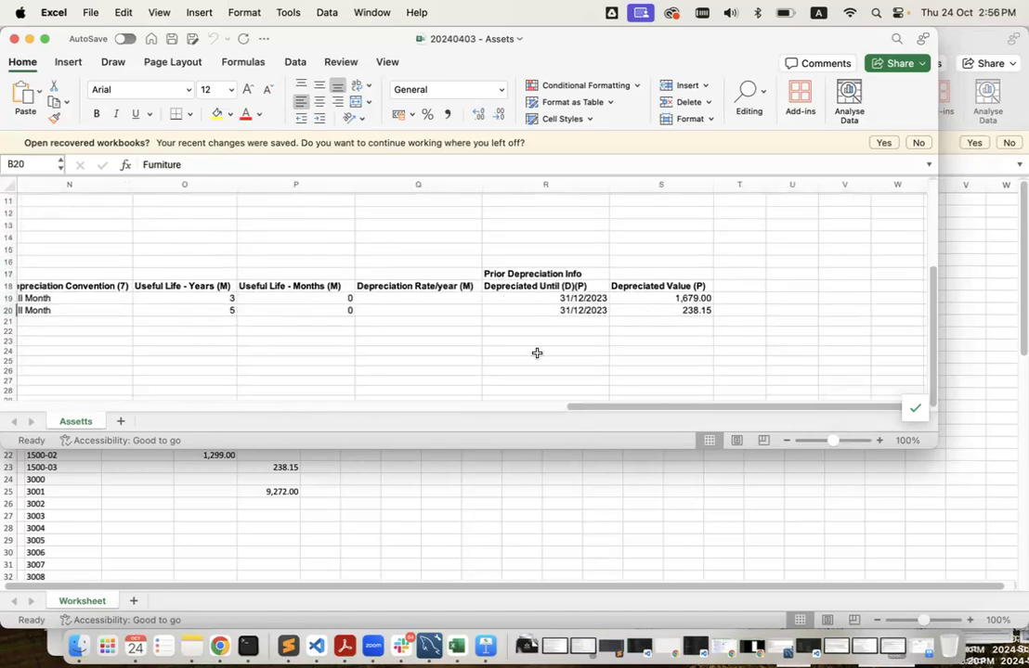
Compare the assets against the browser, then close the 20240403 - Assets workbook.
key(ctrl+Left)
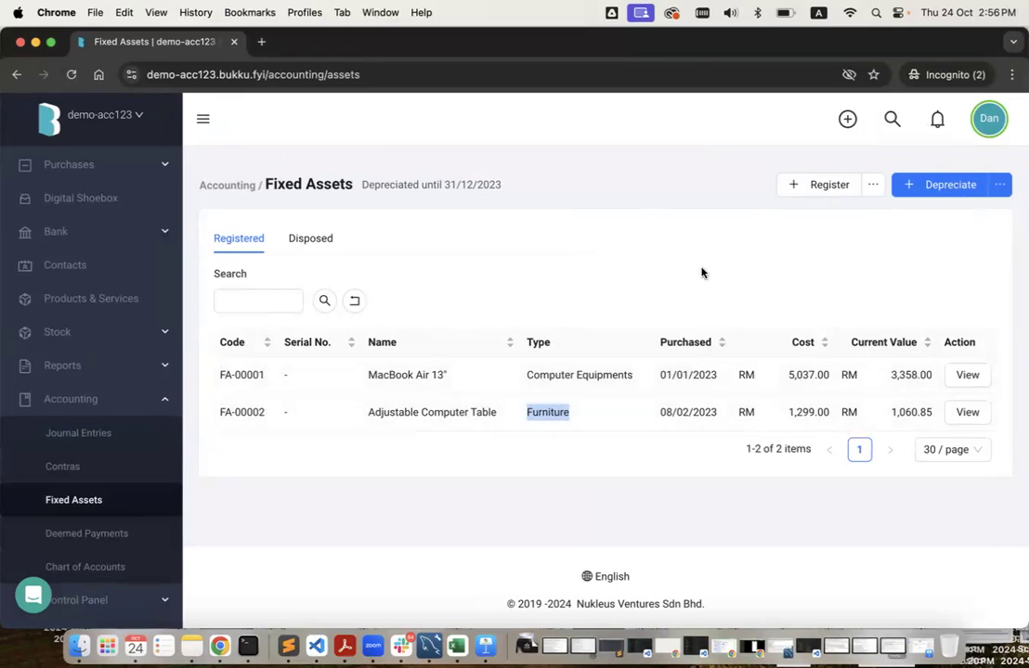
key(ctrl+Right)
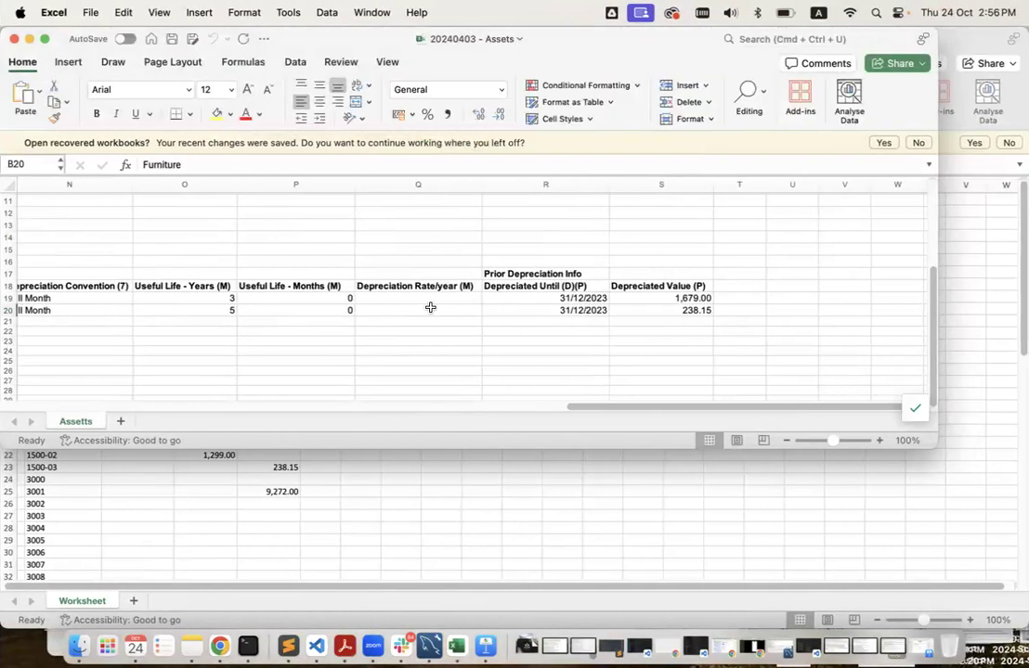
click(14, 39)
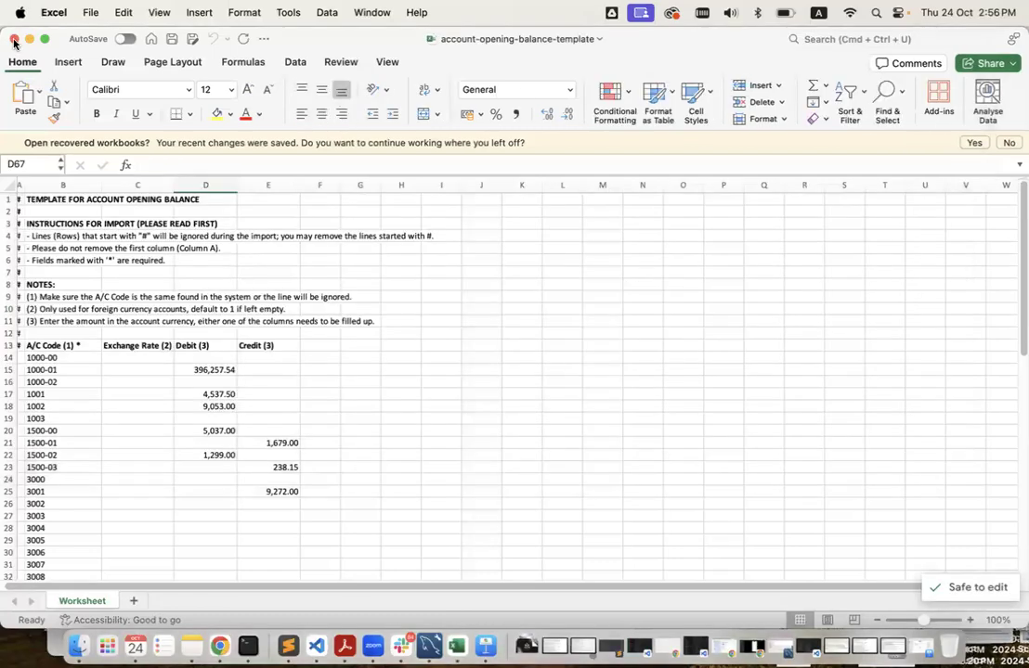
click(14, 39)
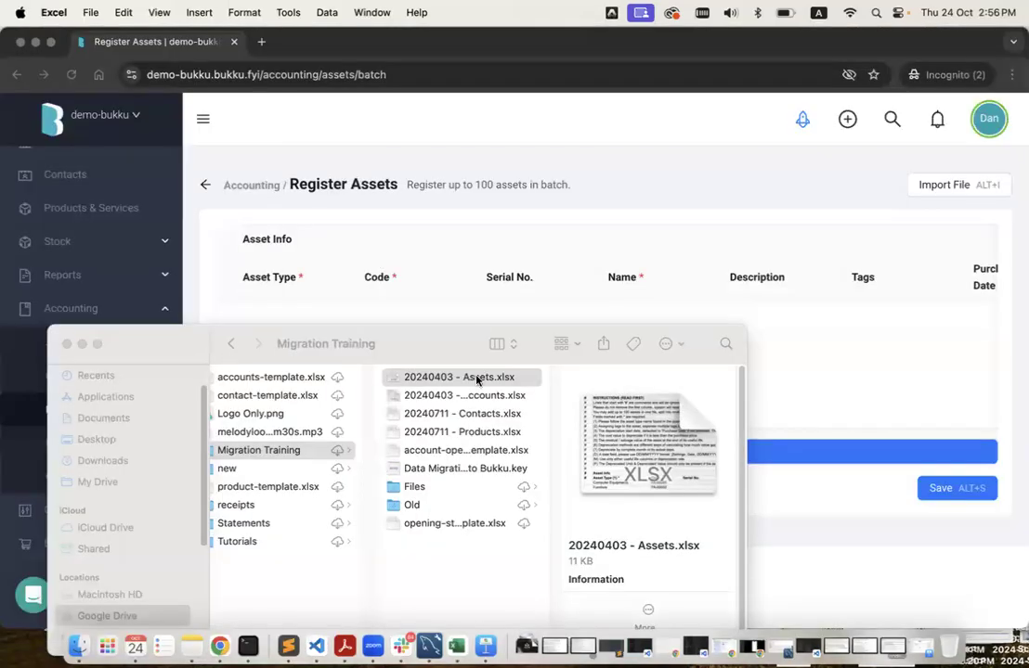
Upload 20240403 - Assets.xlsx into the batch table, review both rows, and register them.
click(840, 223)
click(943, 190)
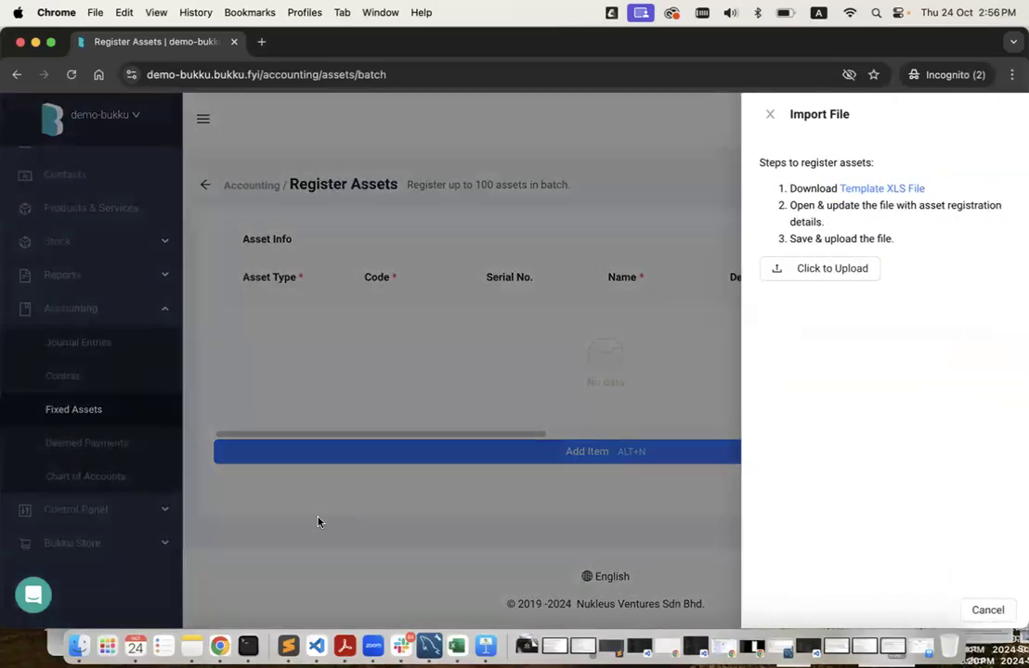
click(78, 646)
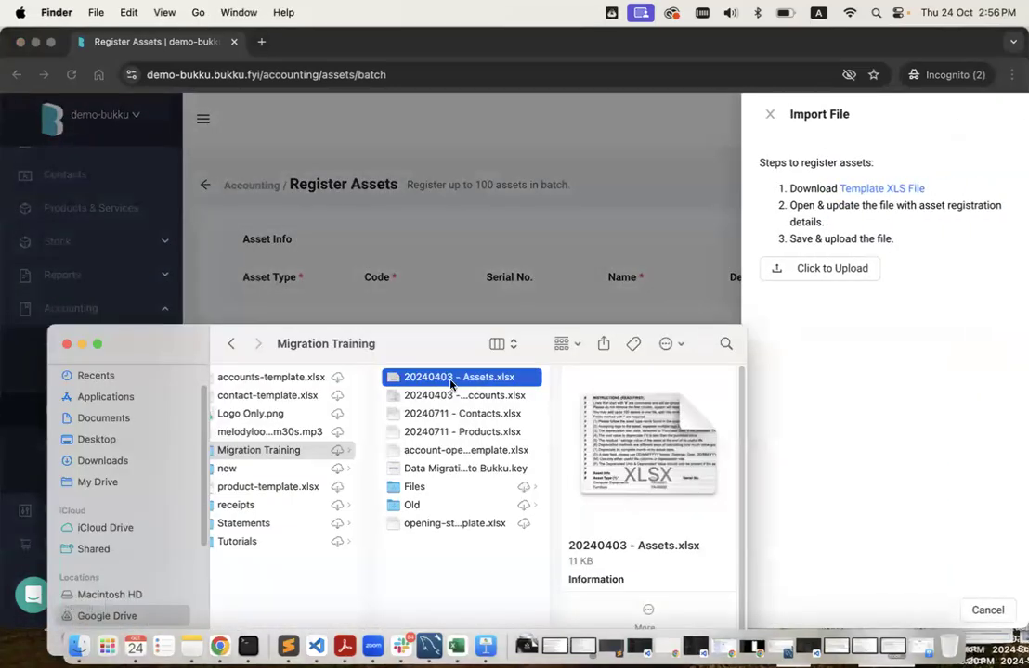
drag(450, 384, 842, 272)
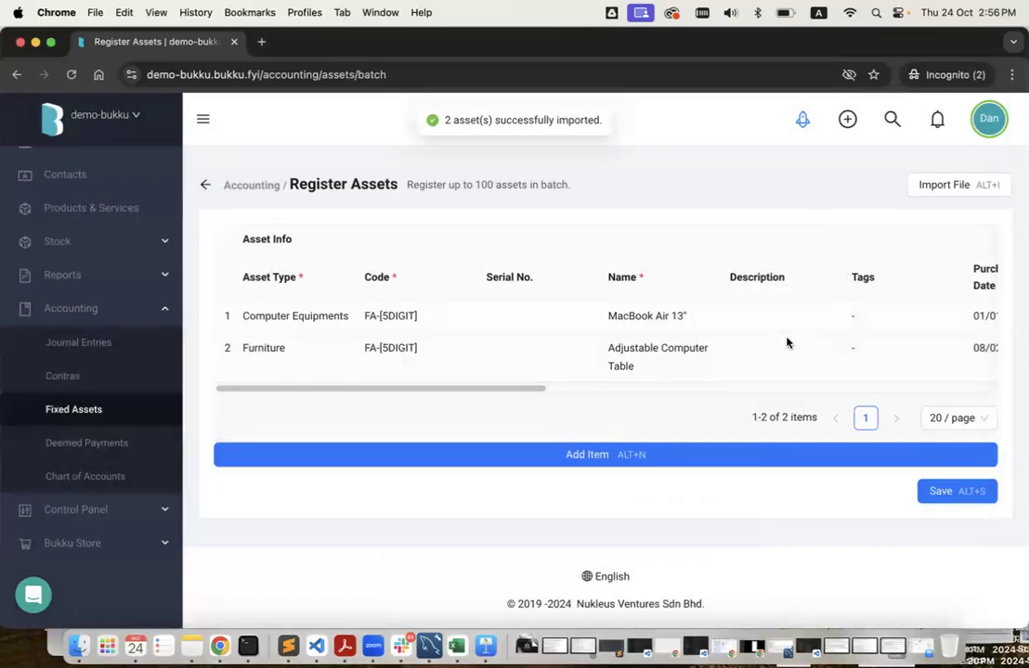
scroll(787, 344, right, 10)
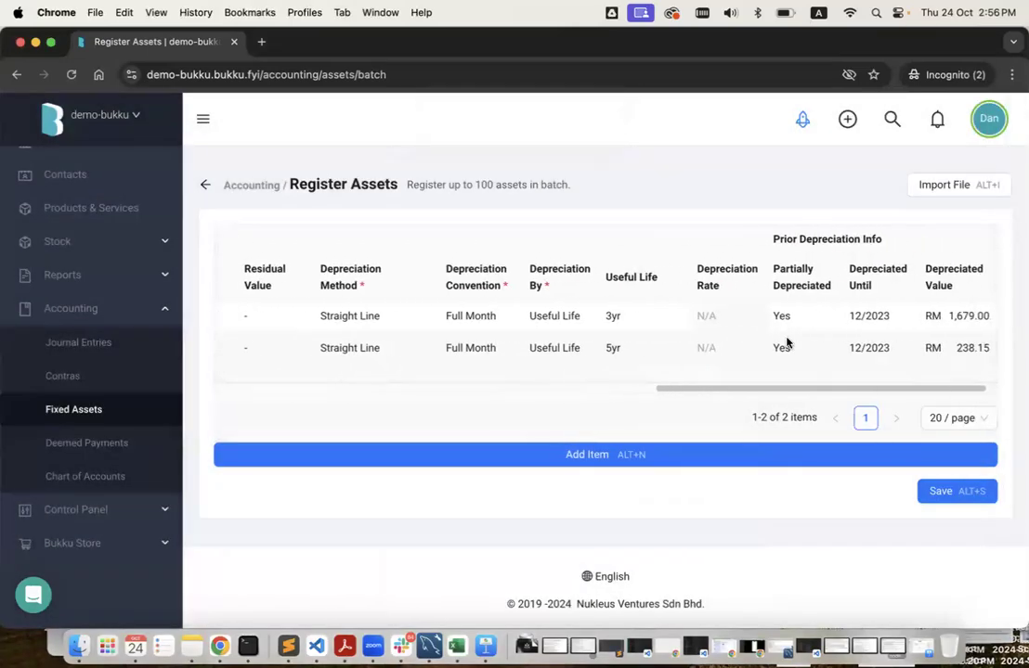
scroll(787, 343, right, 2)
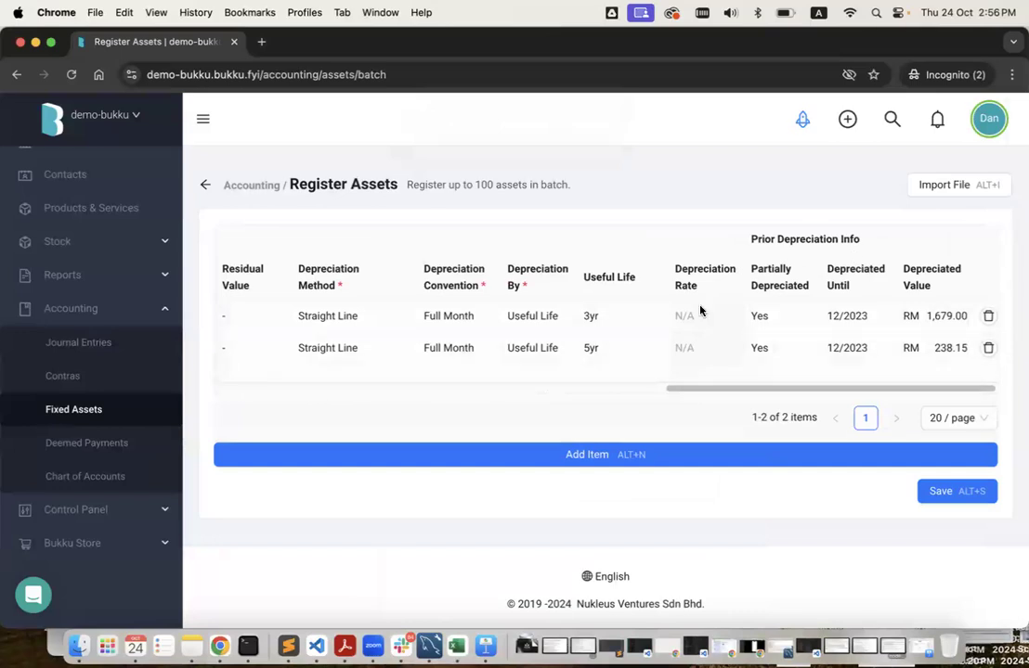
click(957, 493)
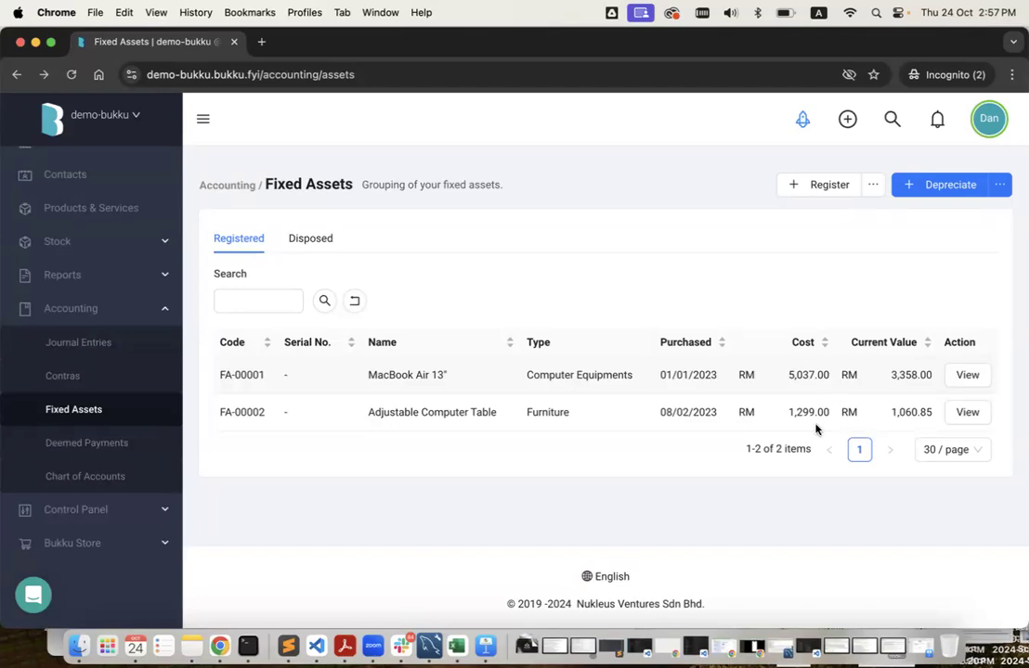
Check the other company's MacBook Air 13" schedule reaching RM3,358.00 by Dec 2023, then return.
key(ctrl+Left)
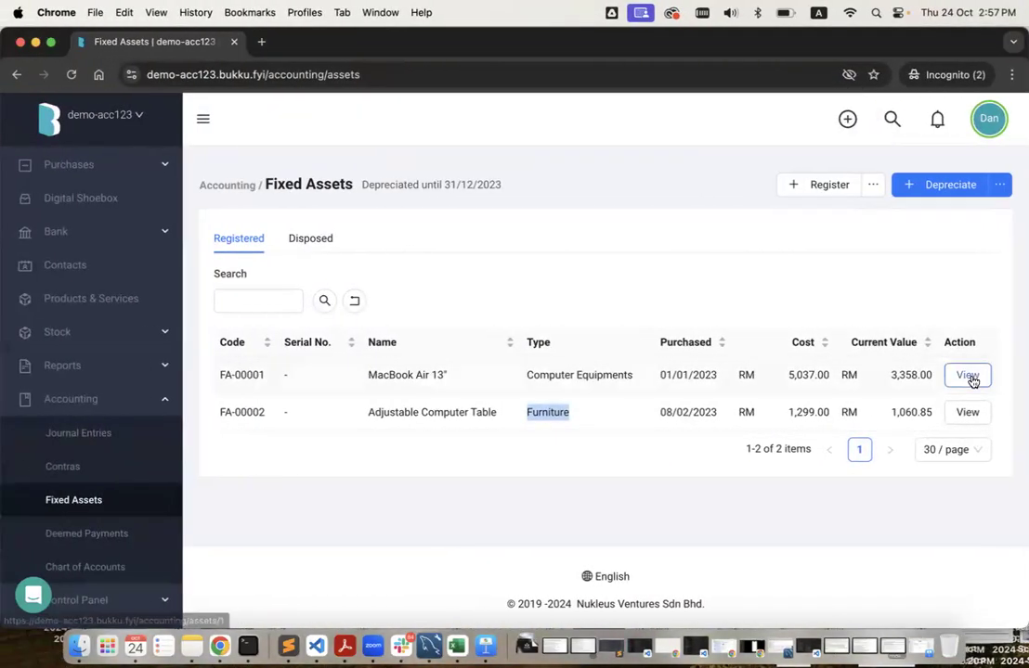
click(967, 376)
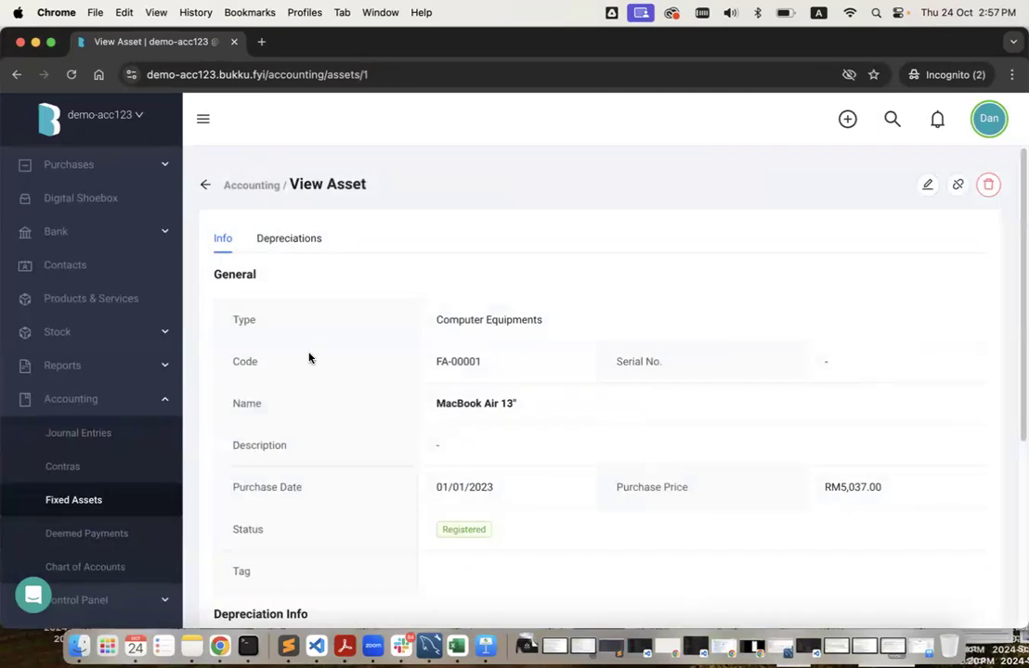
click(282, 241)
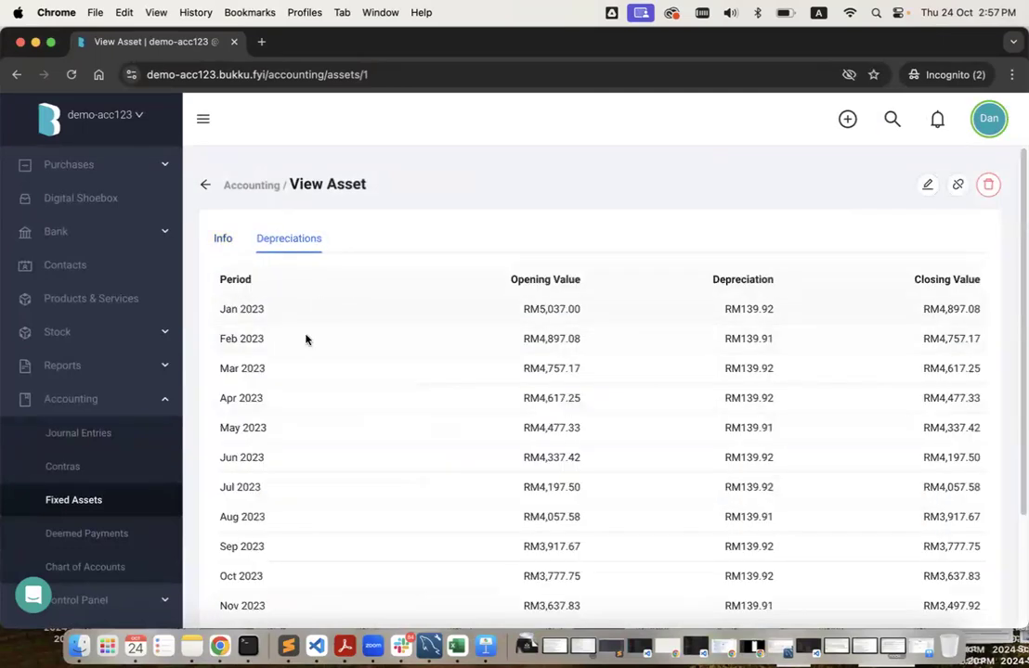
scroll(619, 461, down, 3)
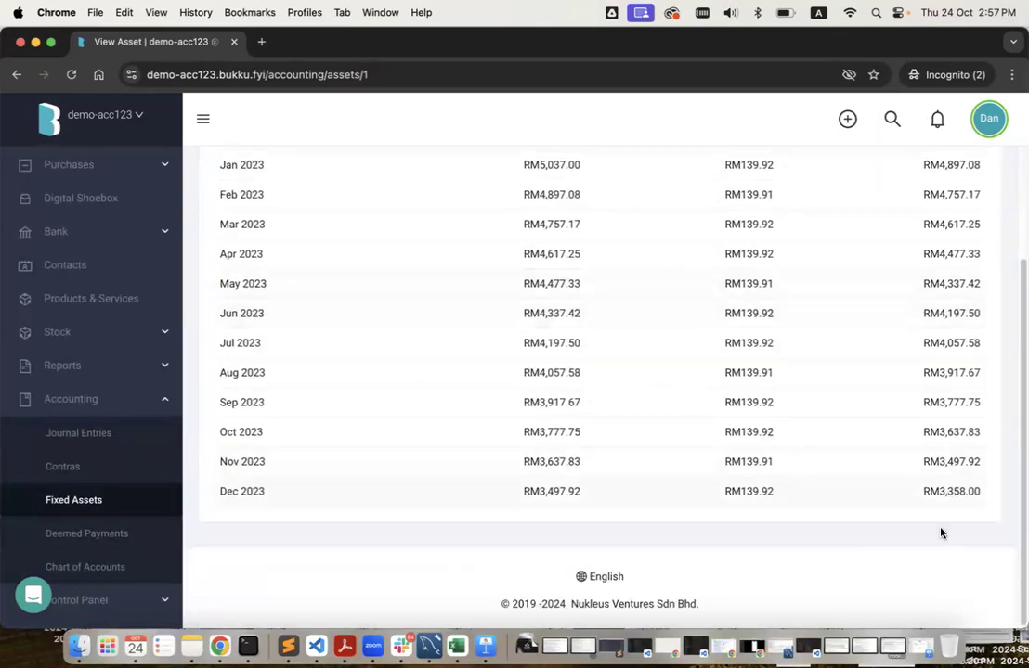
key(ctrl+Right)
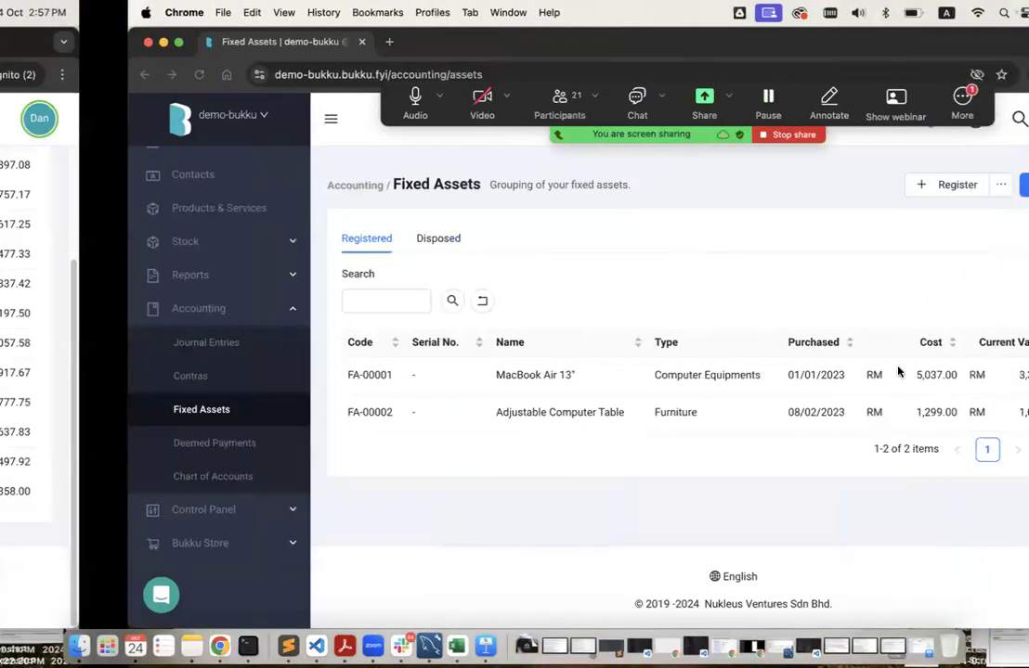
Run depreciation for both fixed assets through Jun 2024.
click(952, 186)
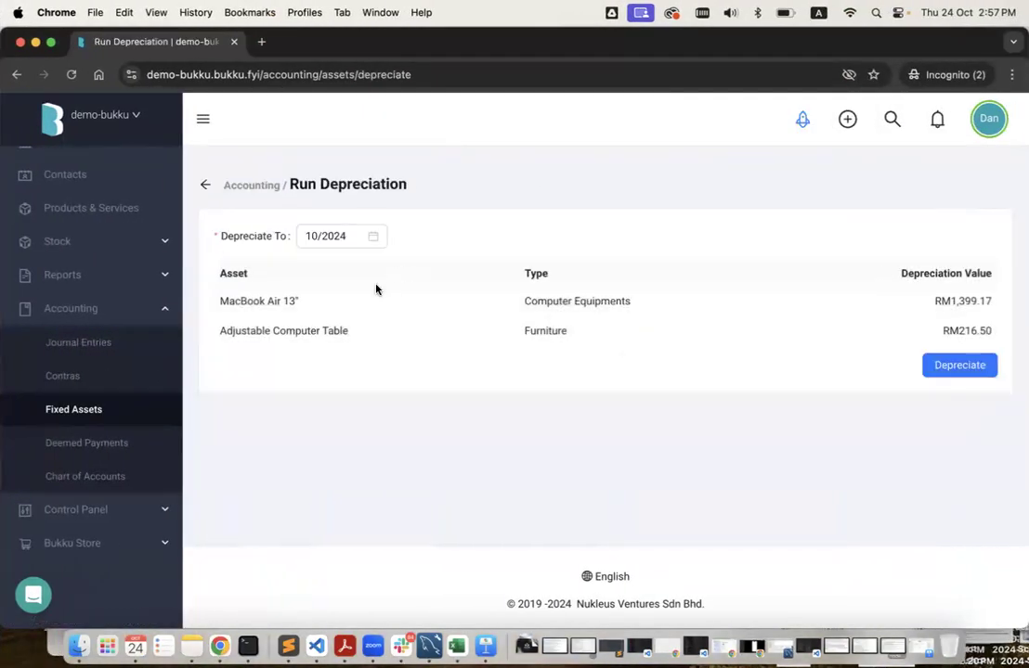
click(331, 236)
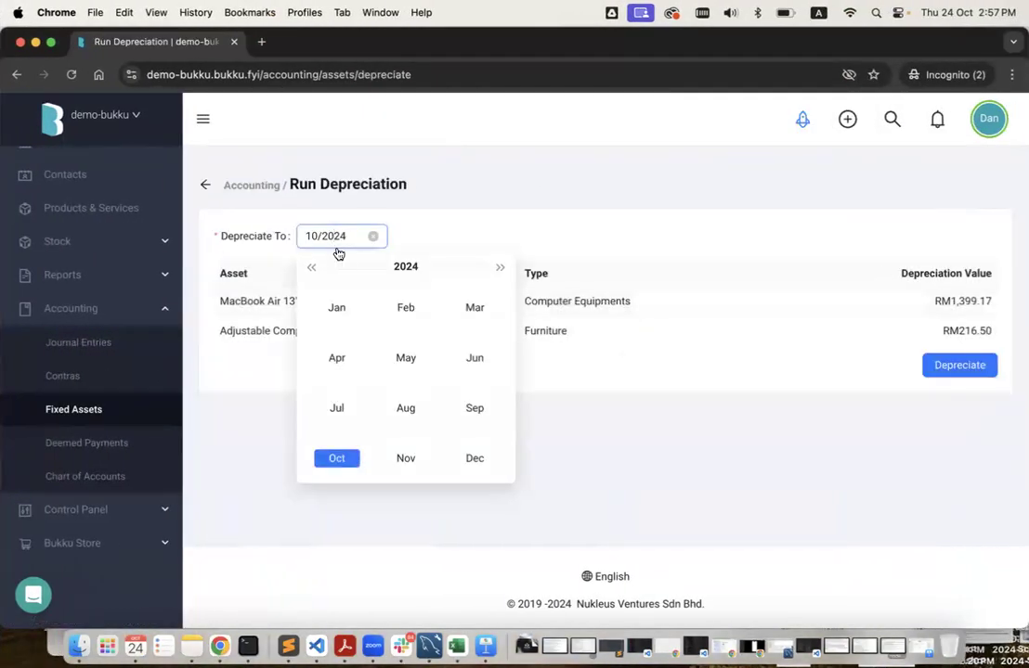
click(476, 359)
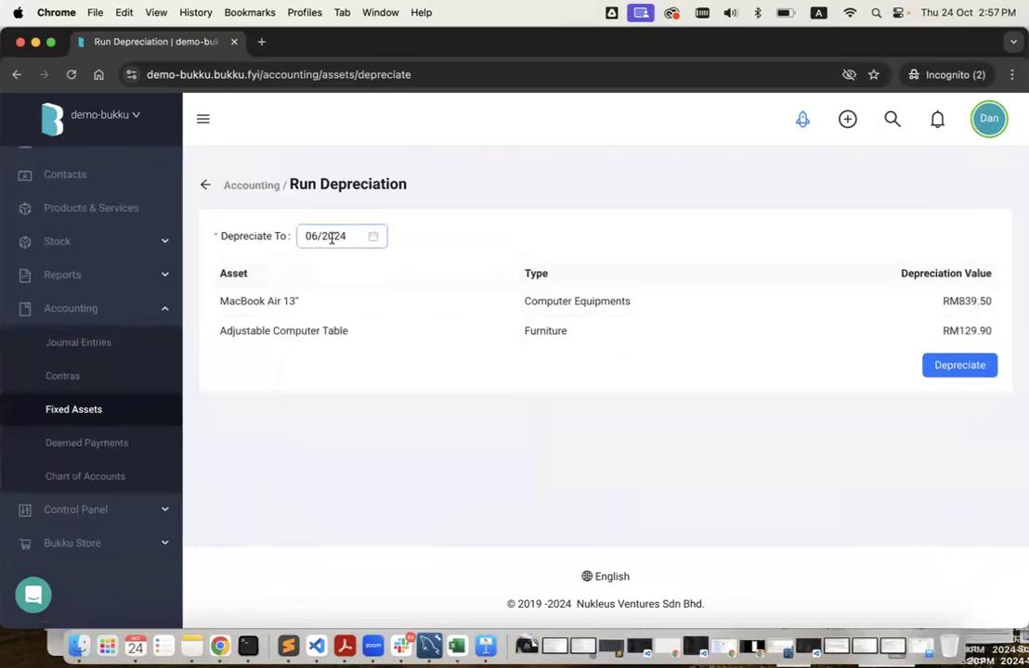
click(964, 366)
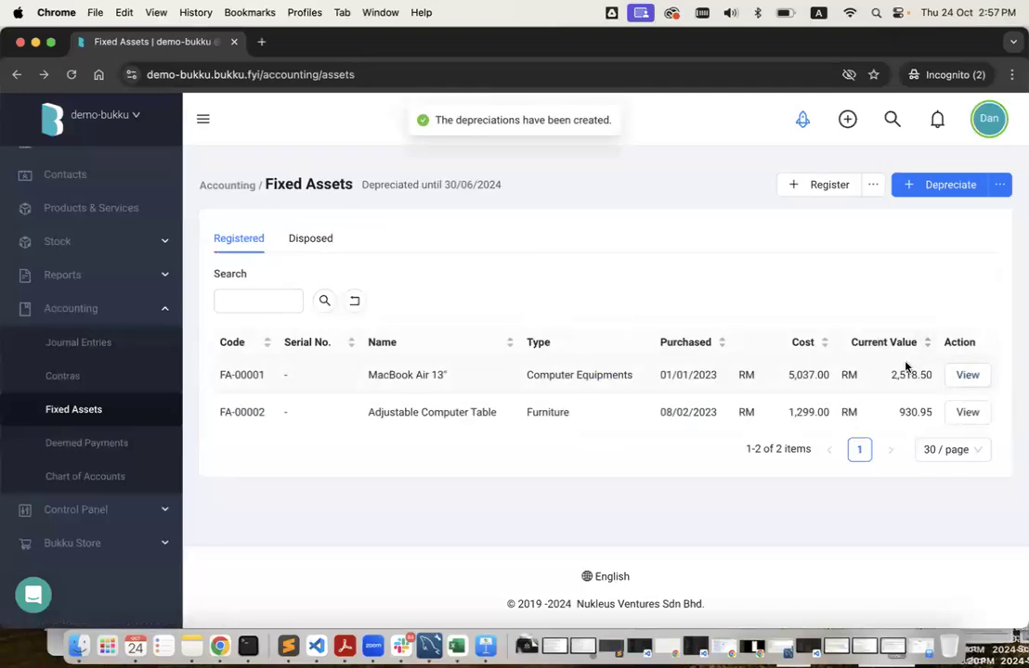
Compare FA-00001's Jan–Jun 2024 depreciation, closing at RM2,518.50, with the other company's 2023 schedule.
click(966, 375)
click(317, 238)
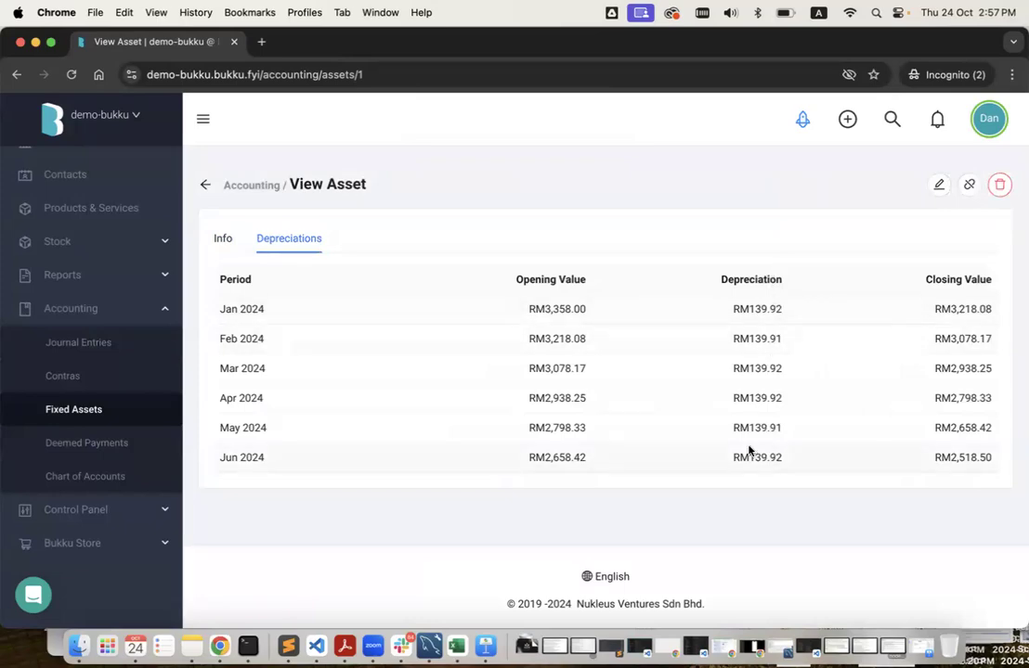
key(ctrl+Left)
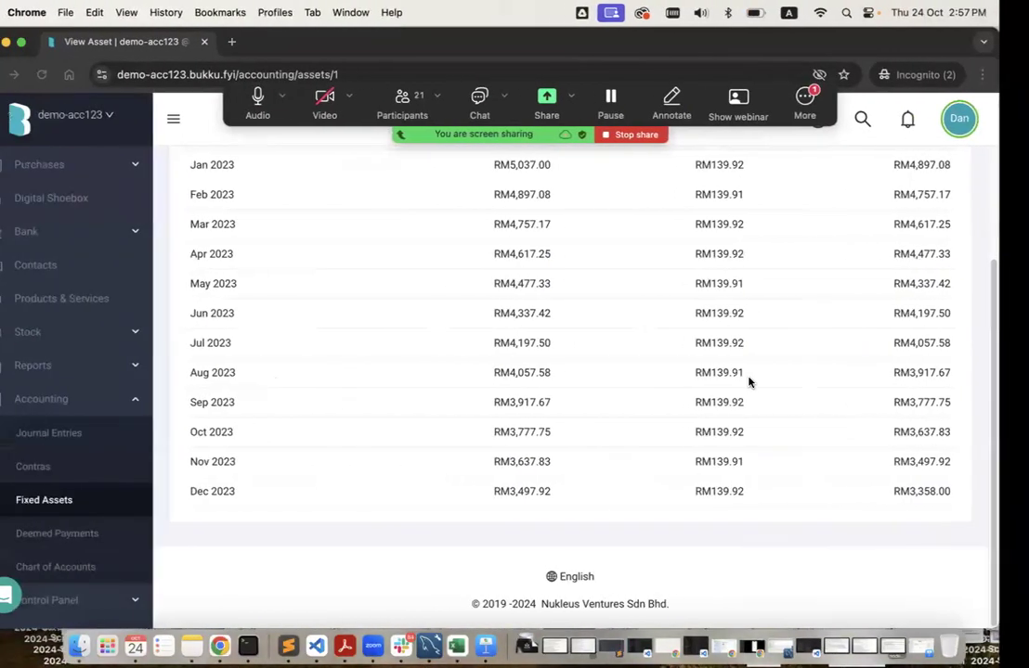
scroll(757, 303, up, 2)
scroll(757, 569, down, 3)
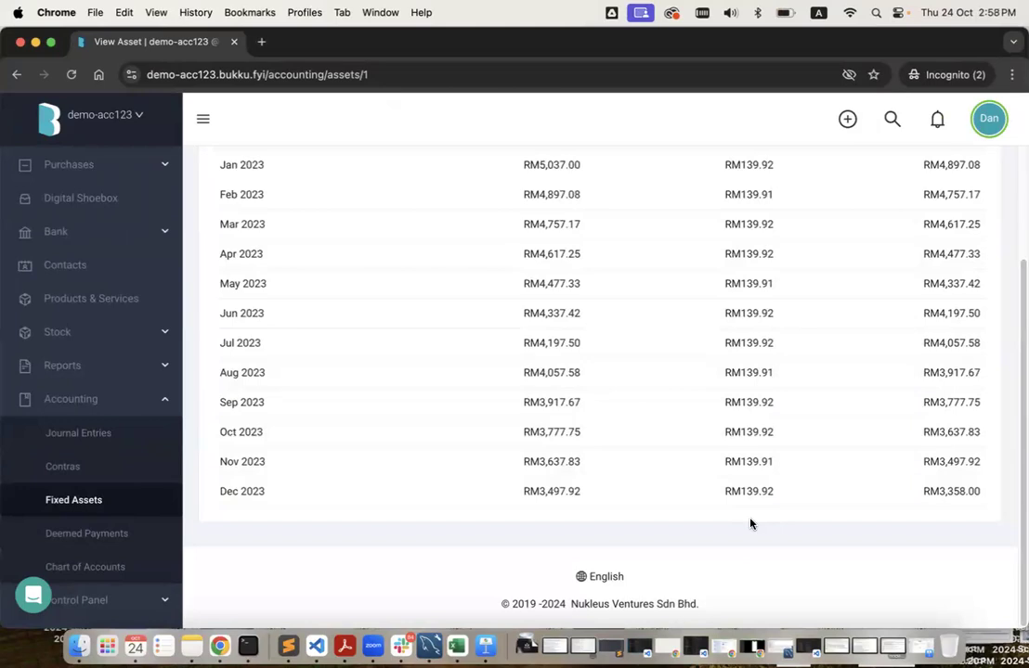
scroll(750, 524, up, 3)
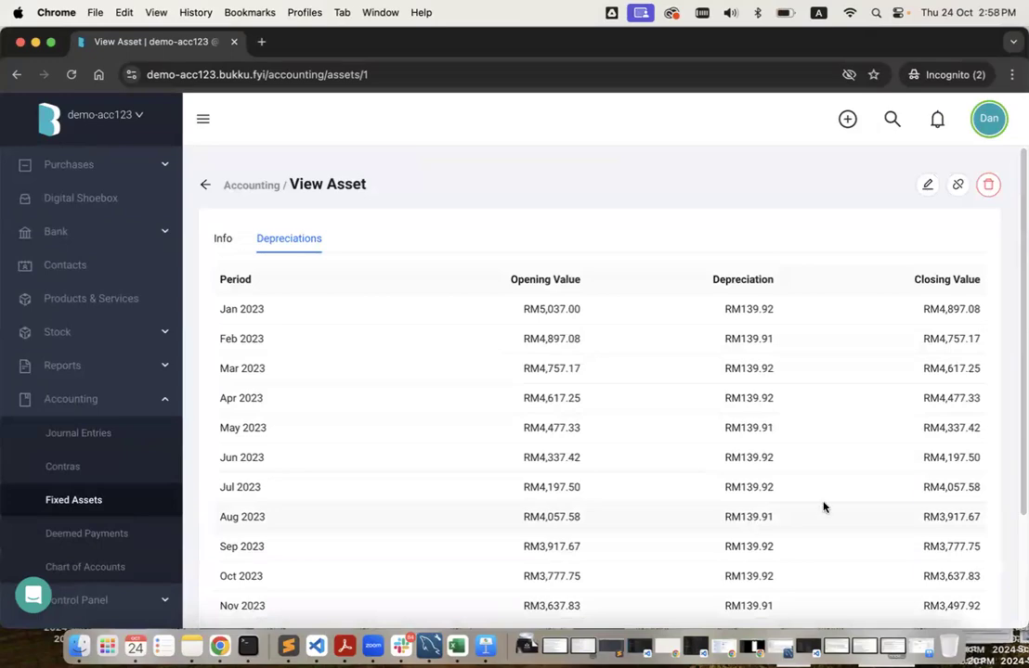
key(ctrl+Right)
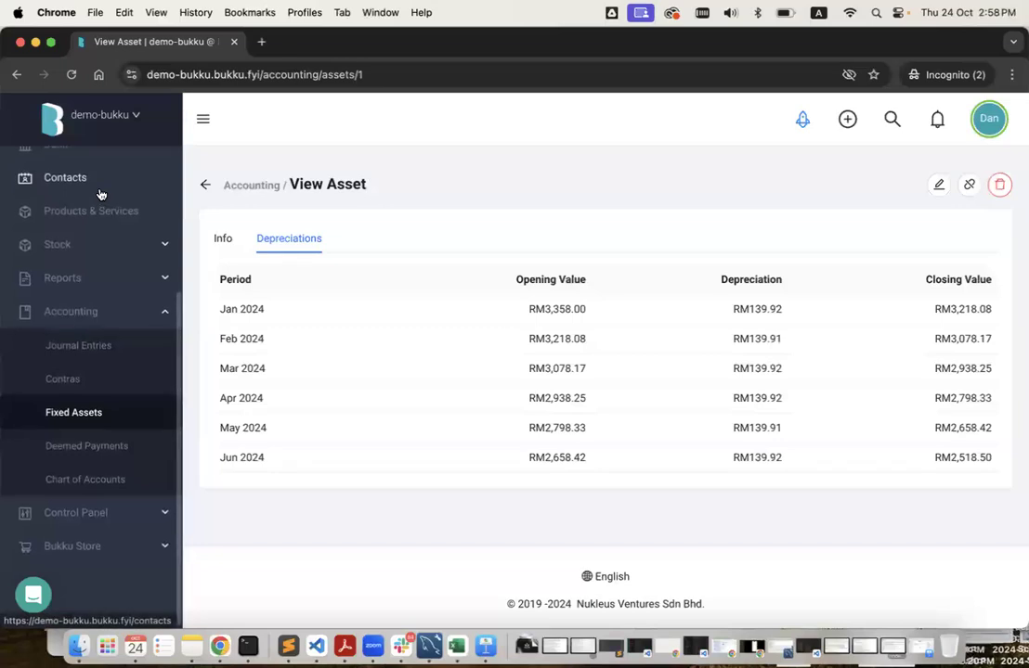
scroll(104, 278, up, 5)
Generate the Balance Sheet as at 31/12/2023 using the End of Last Financial Year preset.
click(115, 356)
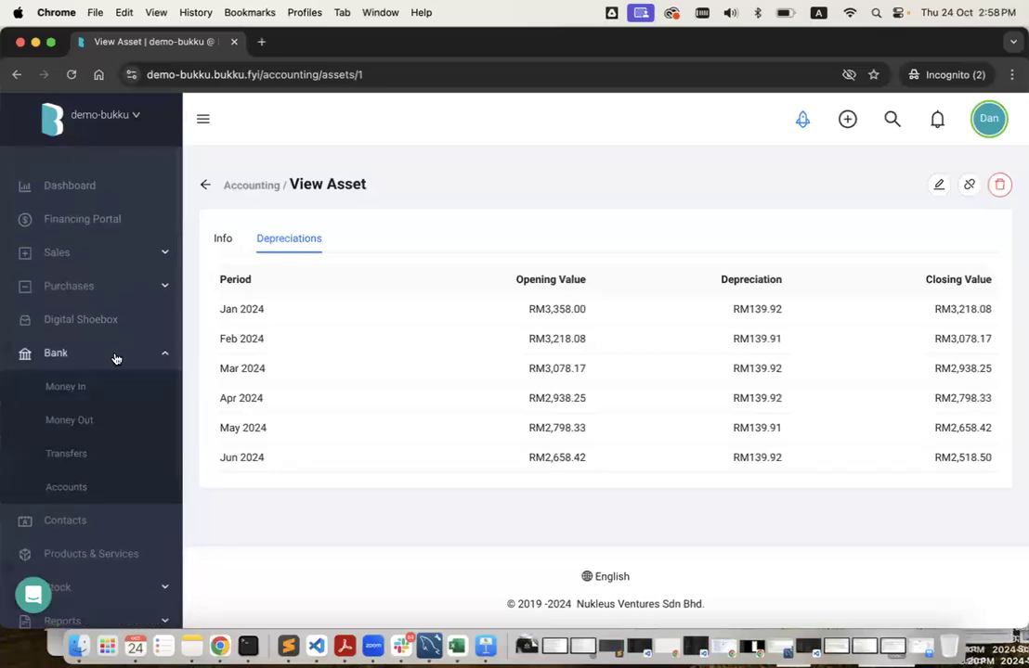
click(113, 490)
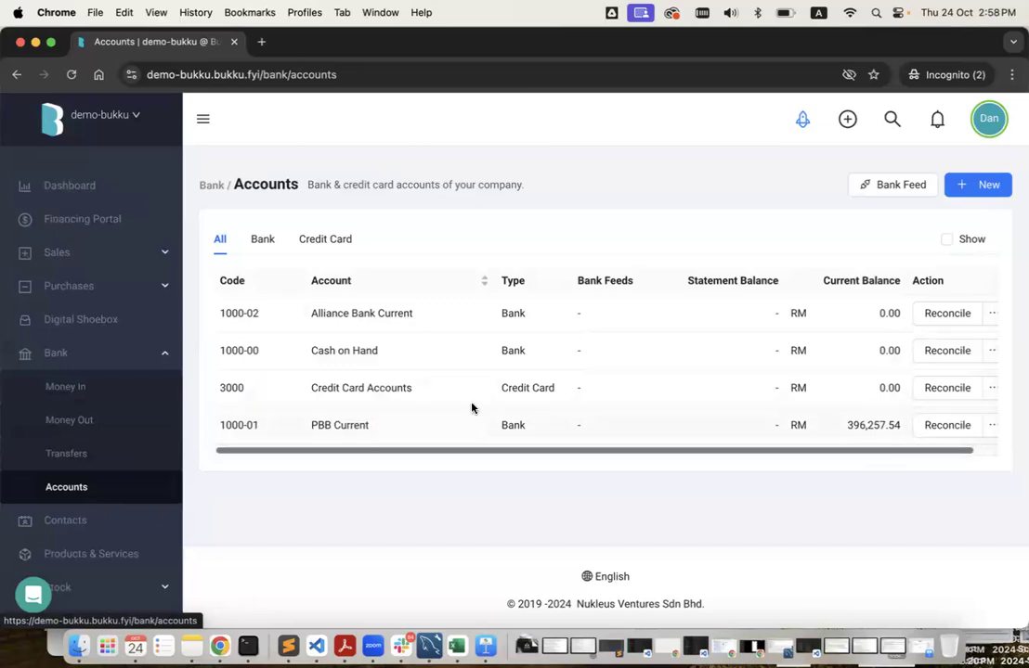
scroll(120, 413, down, 4)
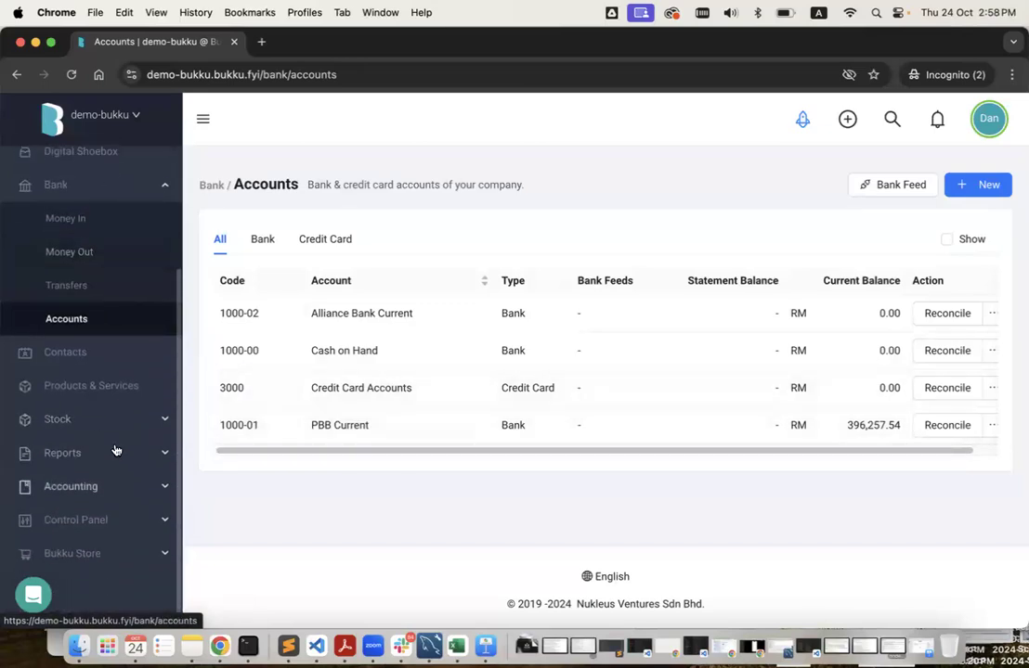
click(115, 451)
click(112, 435)
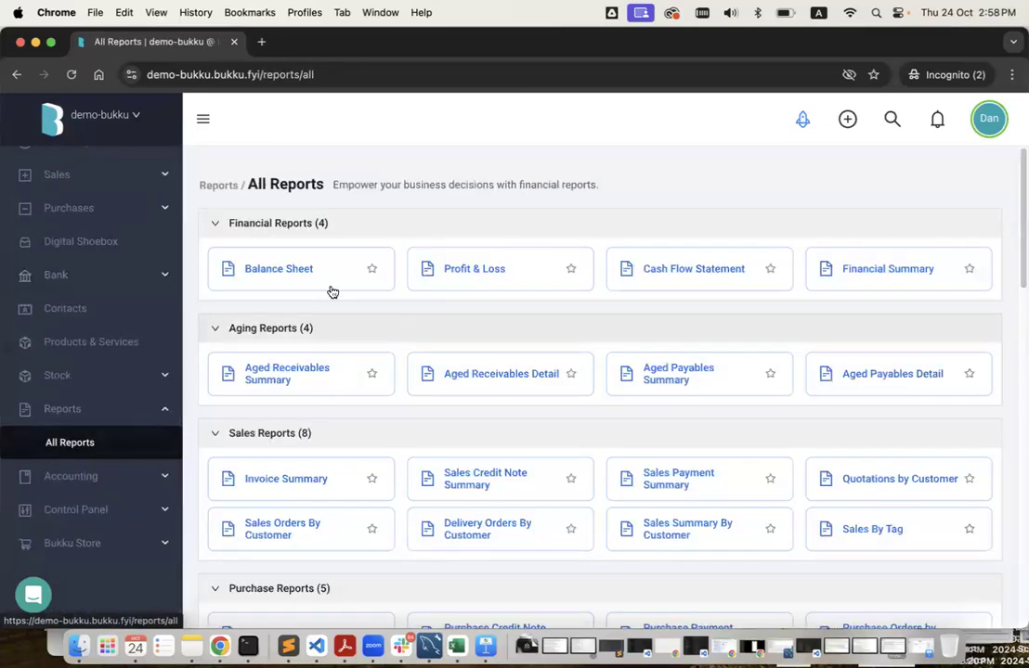
click(345, 281)
click(370, 259)
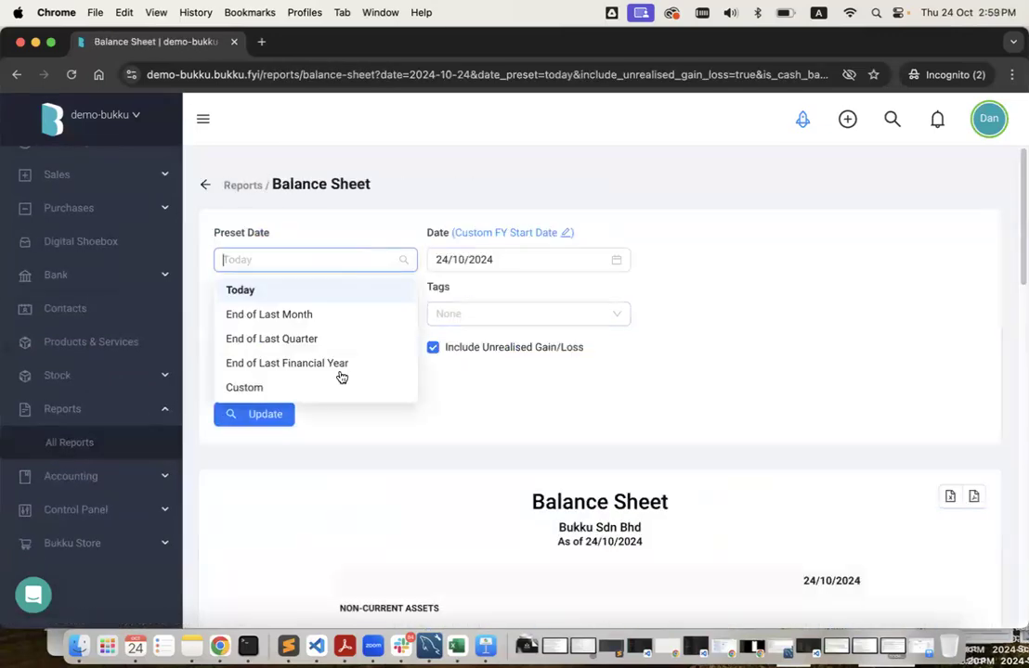
click(335, 363)
click(269, 414)
Copy the PBB Current balance 396,257.54 and return to the bank accounts list.
scroll(446, 452, down, 5)
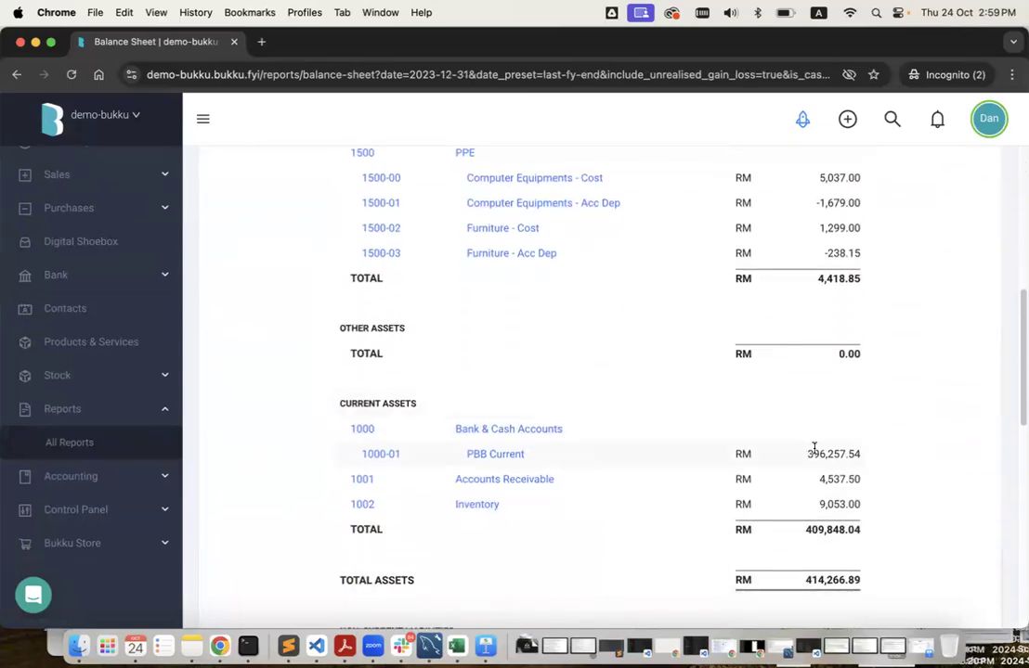
double_click(829, 450)
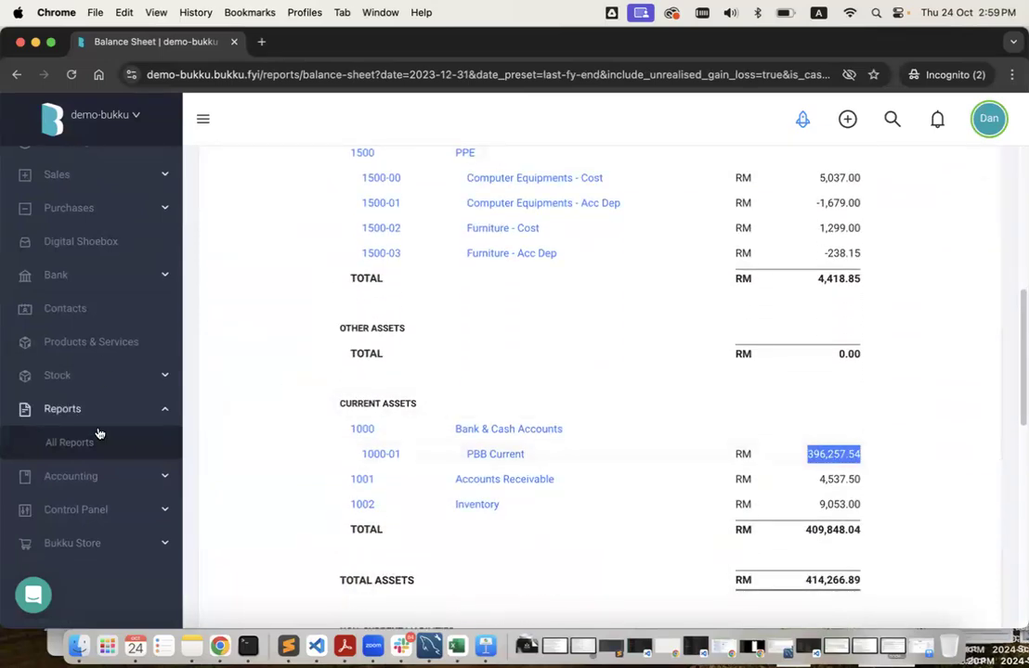
click(151, 278)
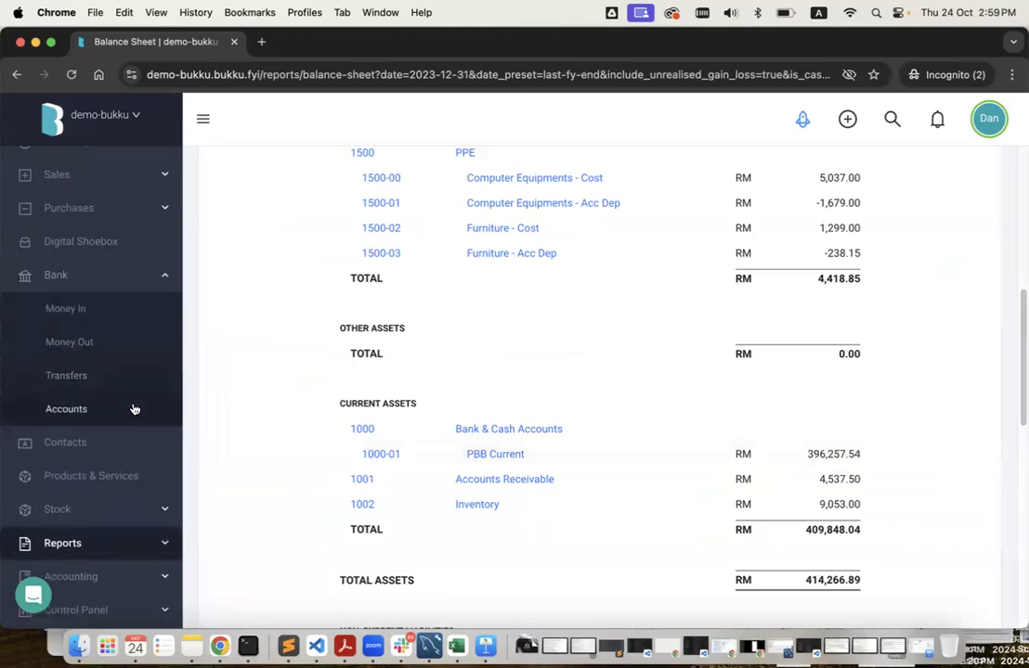
click(133, 409)
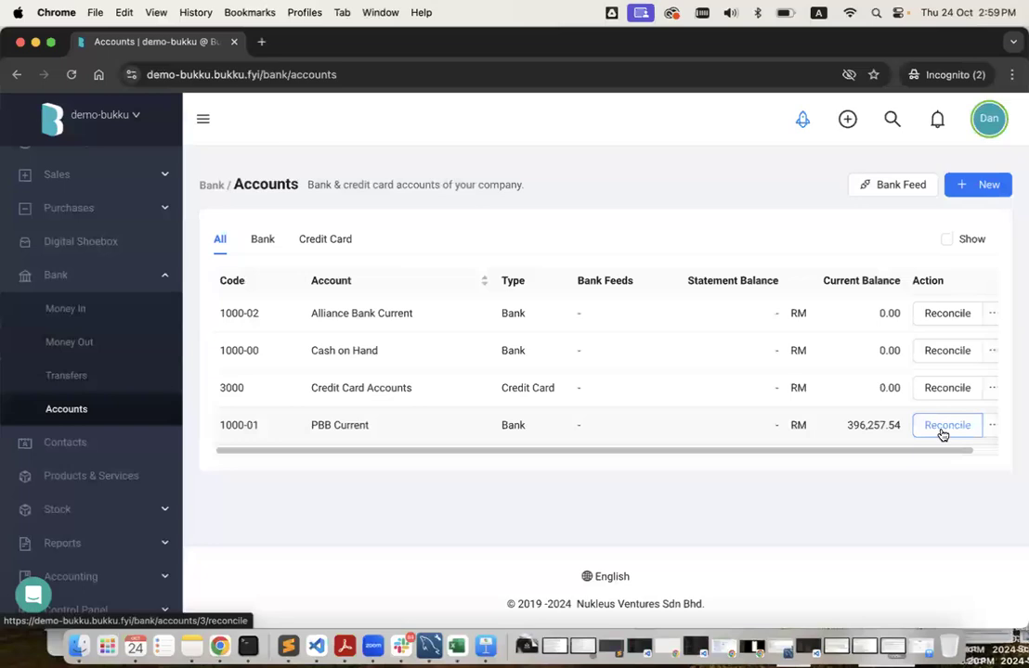
Start a manual reconciliation of PBB Current with statement date 31/12/2023.
click(941, 431)
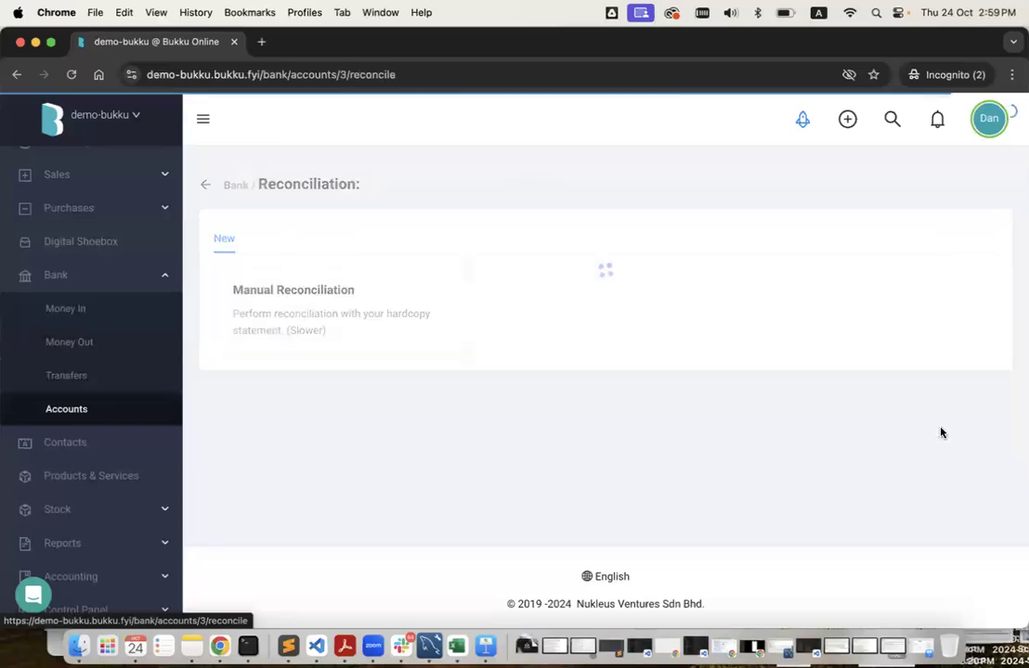
scroll(573, 444, down, 3)
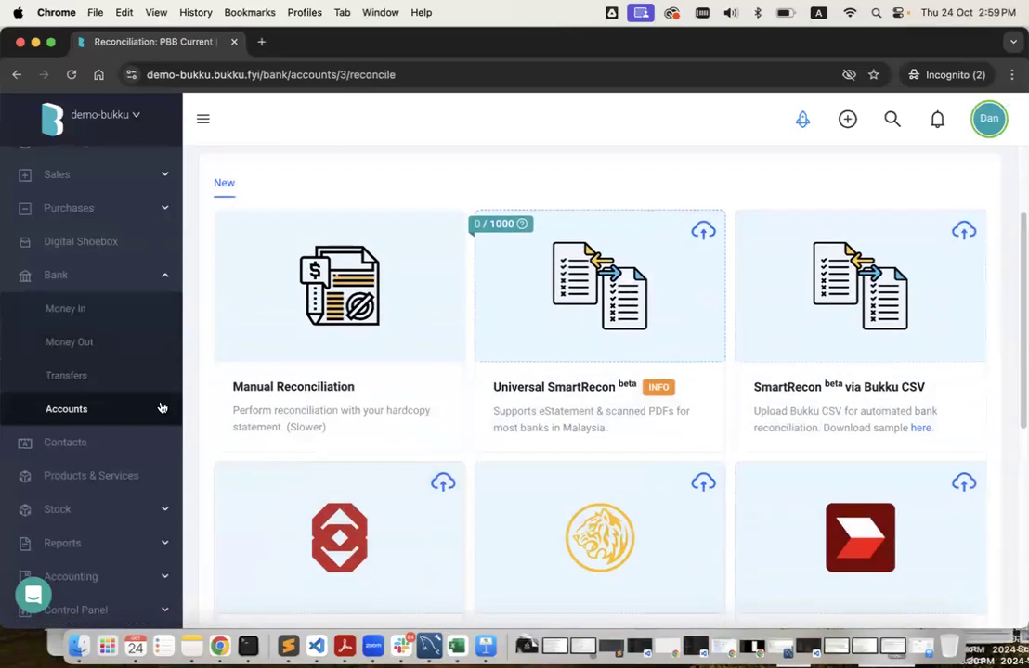
click(340, 319)
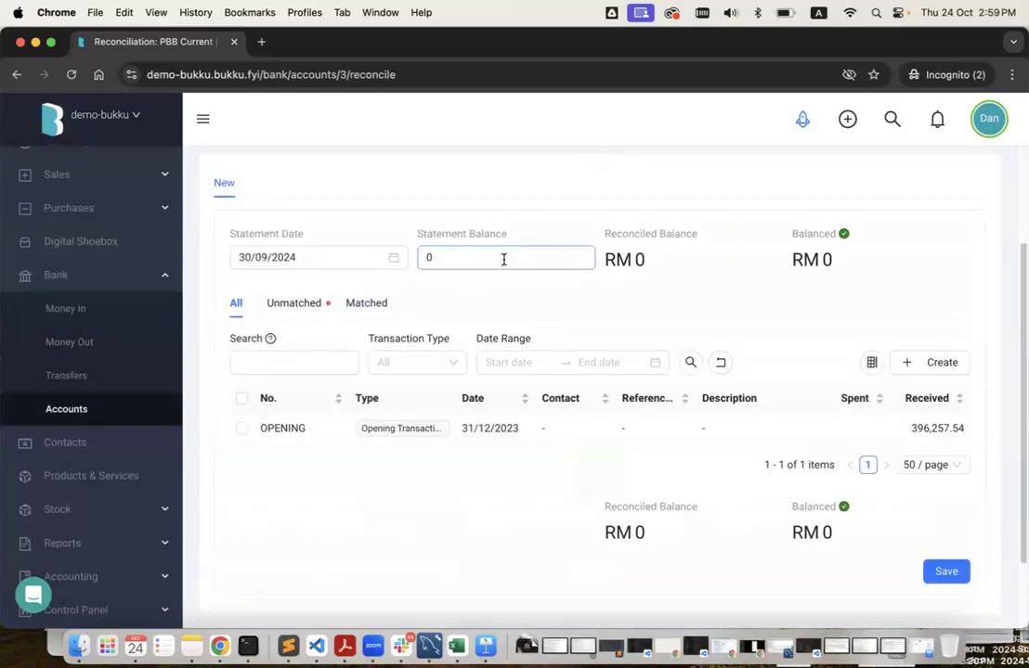
click(286, 257)
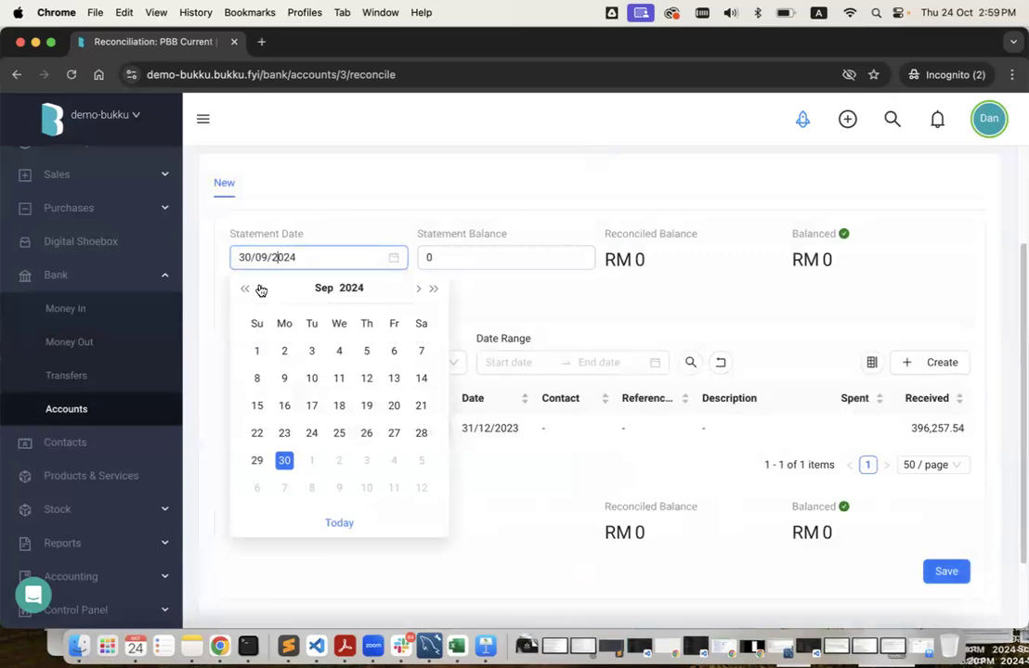
click(260, 290)
click(259, 291)
click(260, 290)
click(259, 290)
click(260, 289)
click(260, 289)
click(260, 289)
click(260, 290)
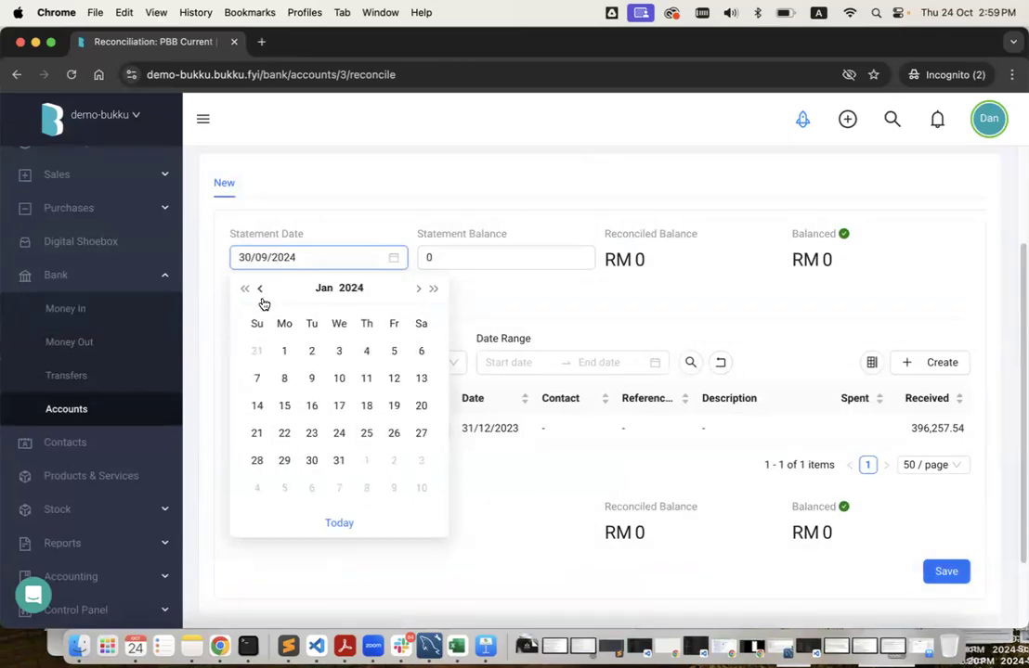
click(258, 352)
Enter 396,257.54 as the statement balance, tick the OPENING transaction, and save.
click(471, 252)
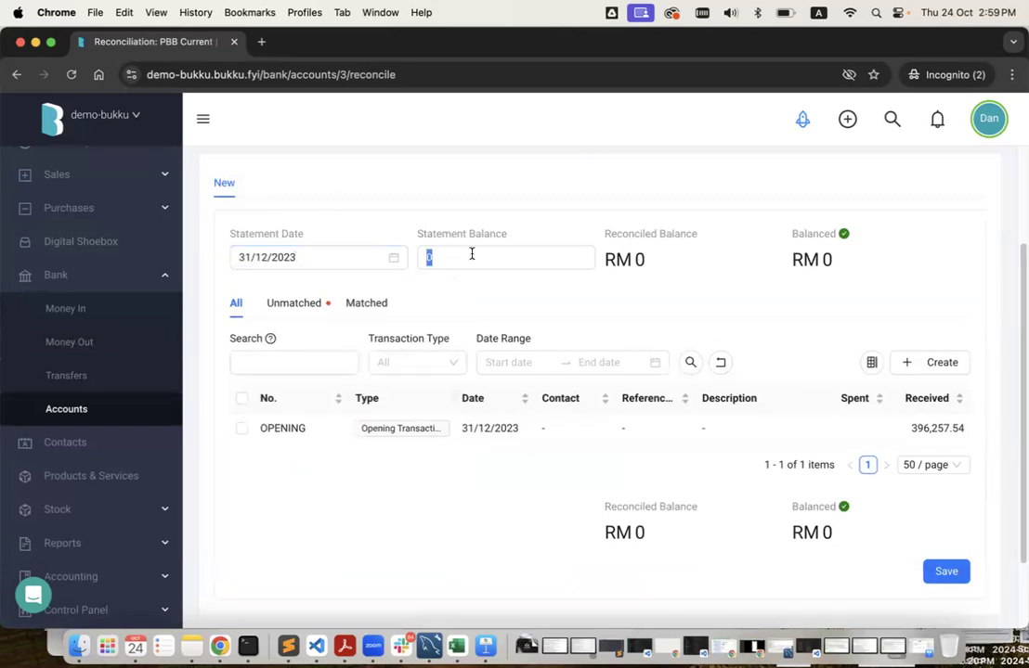
click(910, 432)
double_click(910, 431)
key(super+c)
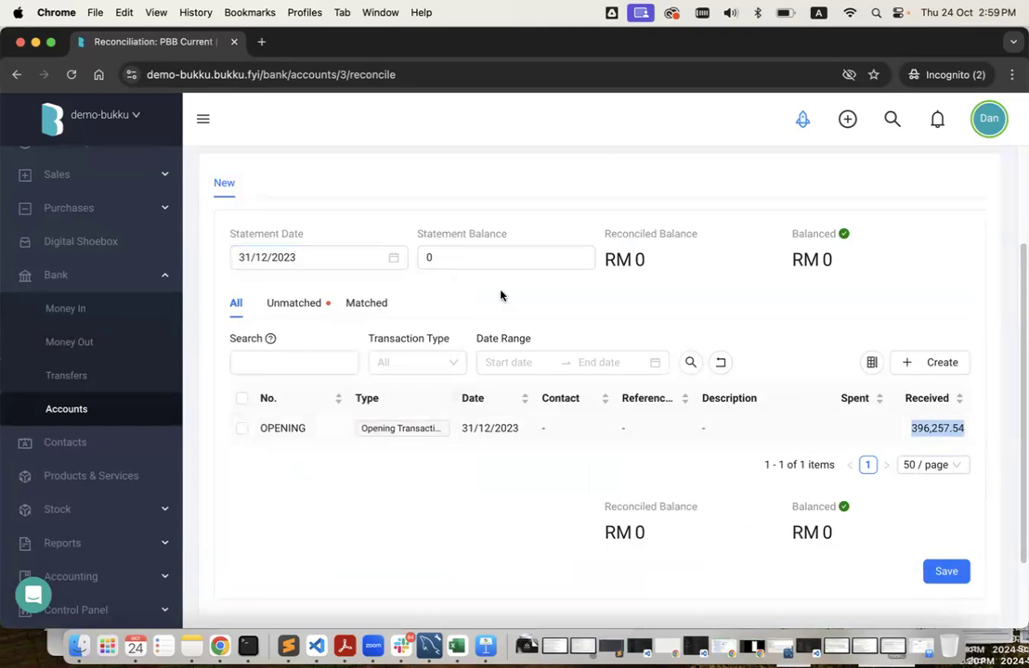
click(477, 257)
key(super+v)
click(481, 289)
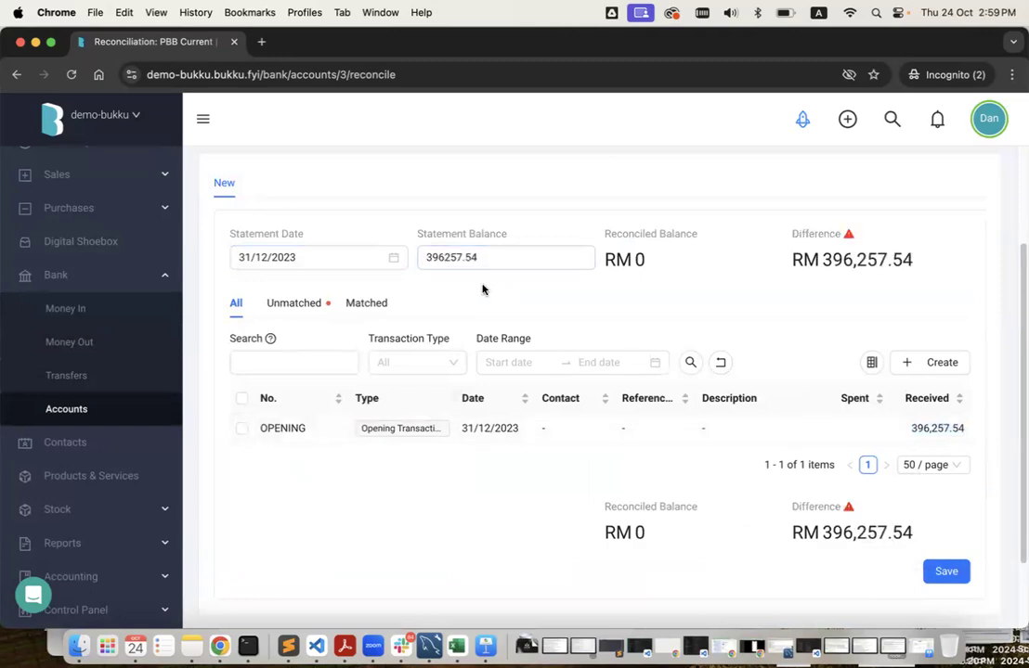
click(242, 430)
click(242, 430)
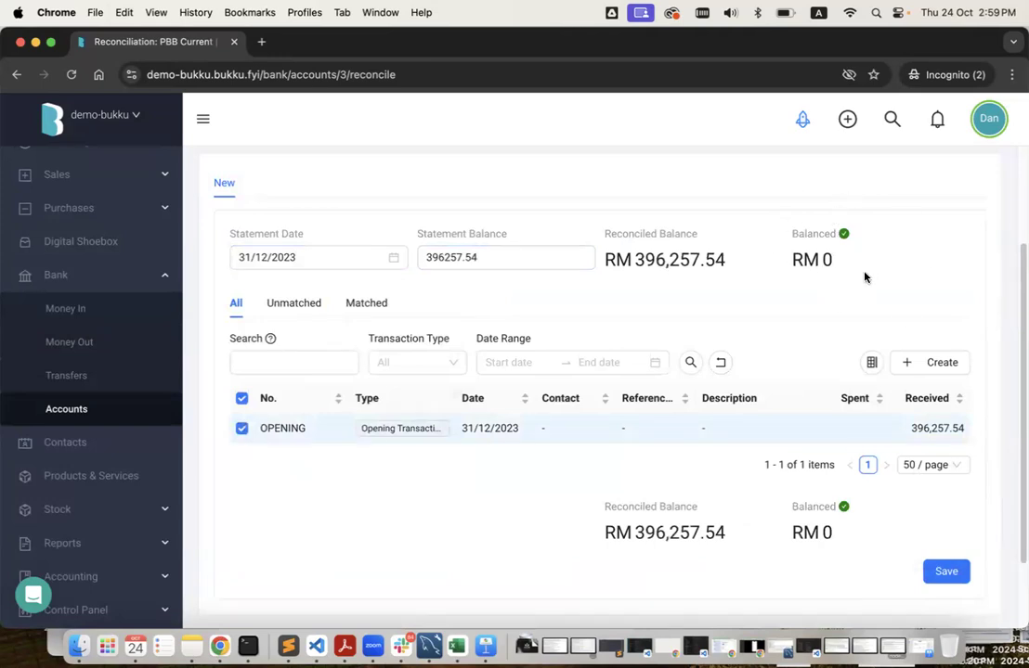
click(947, 572)
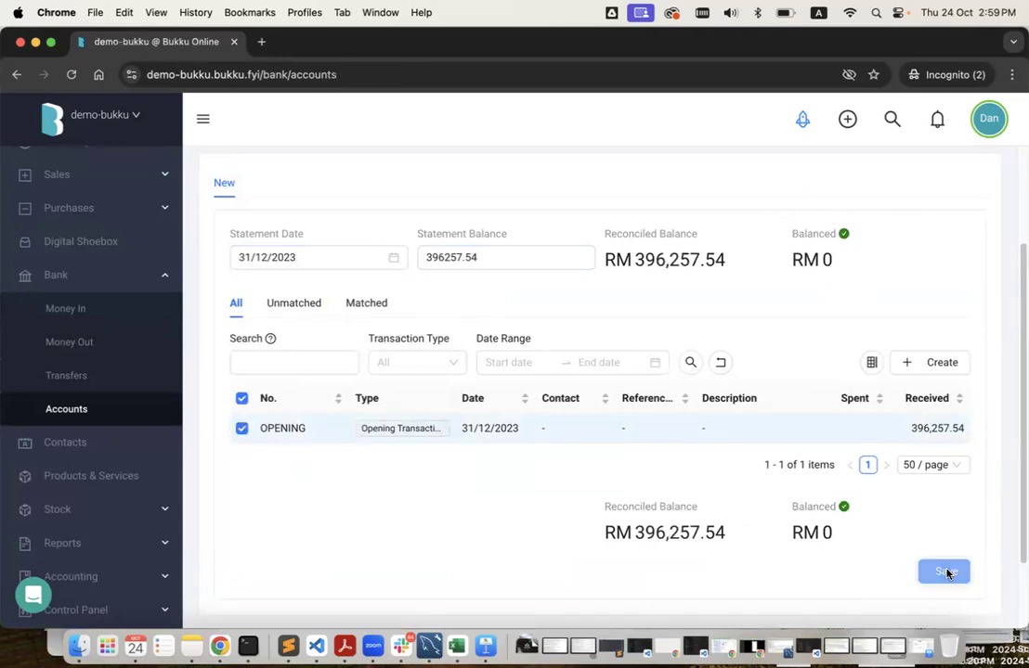
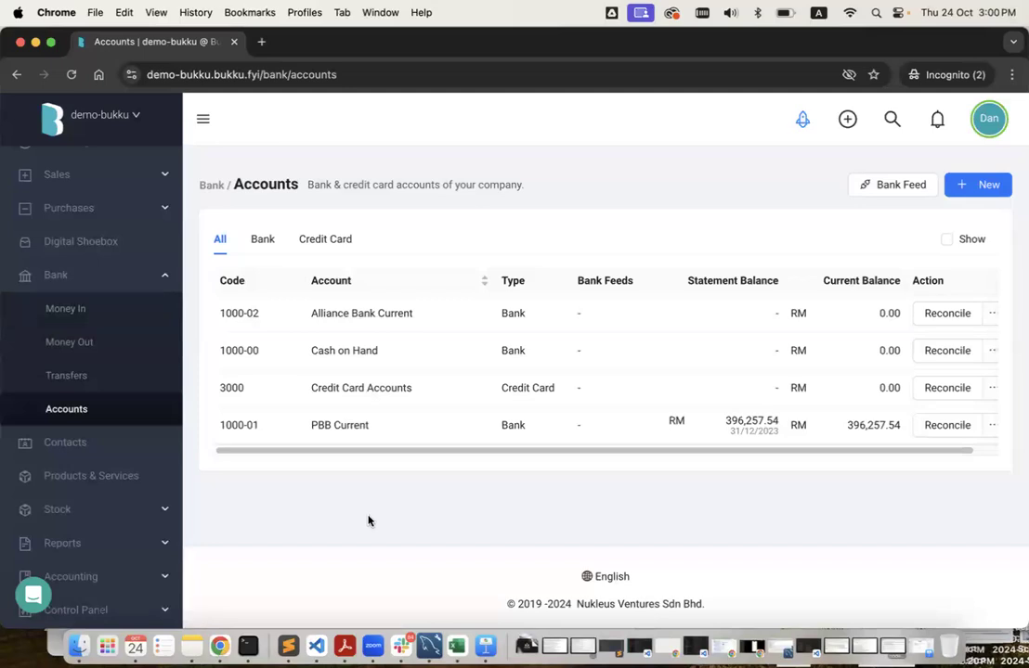
Open the demo company's Balance Sheet from All Reports.
click(147, 544)
click(135, 447)
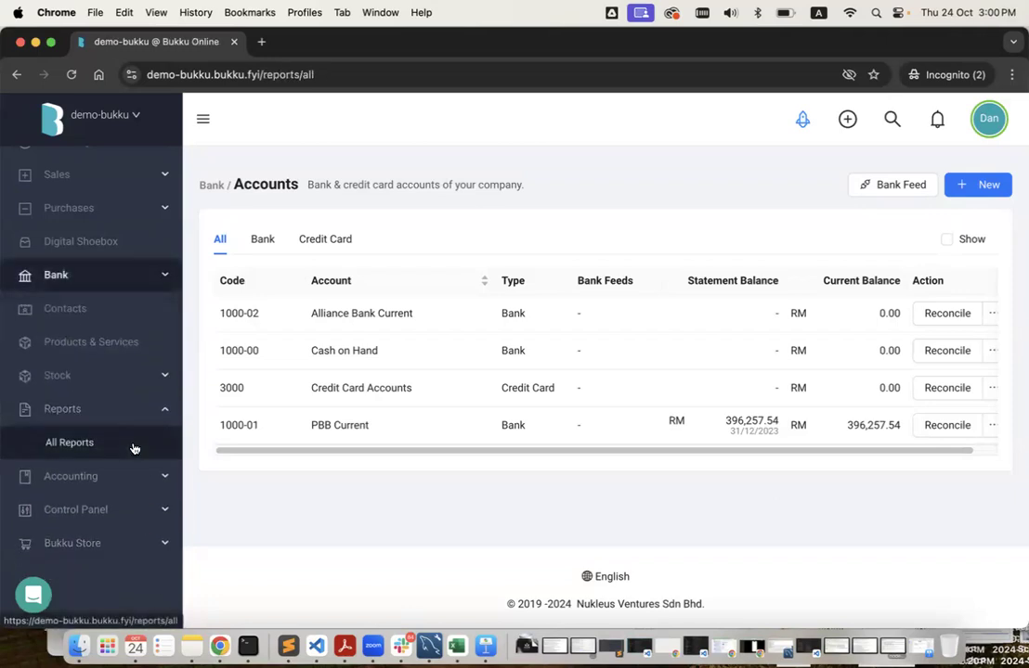
click(321, 271)
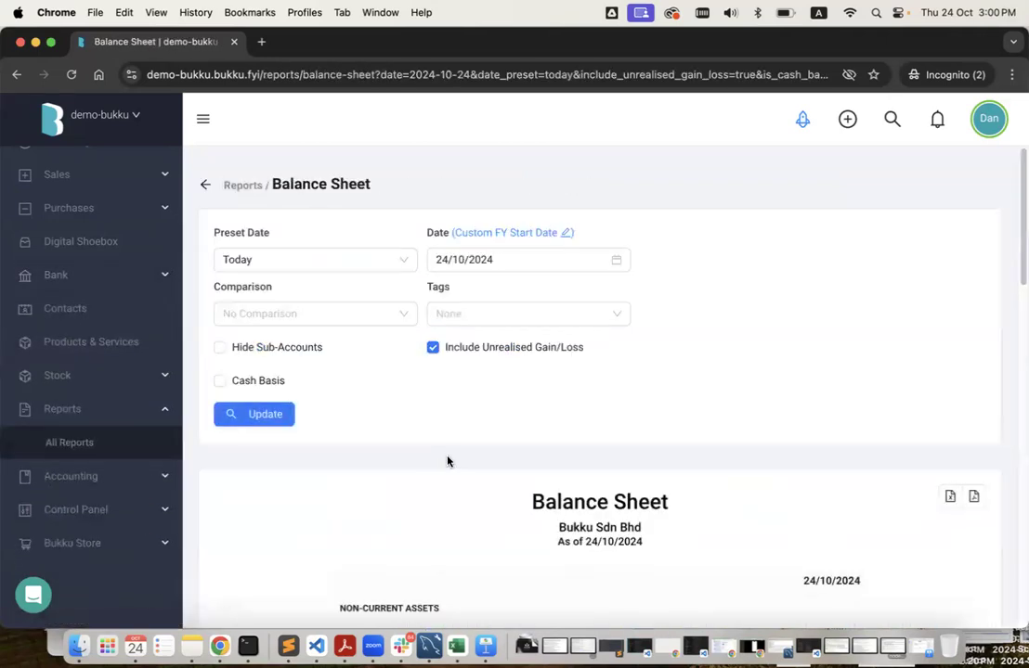
Open Acc 123's Balance Sheet as at end of last financial year, 31/12/2023.
key(ctrl+Left)
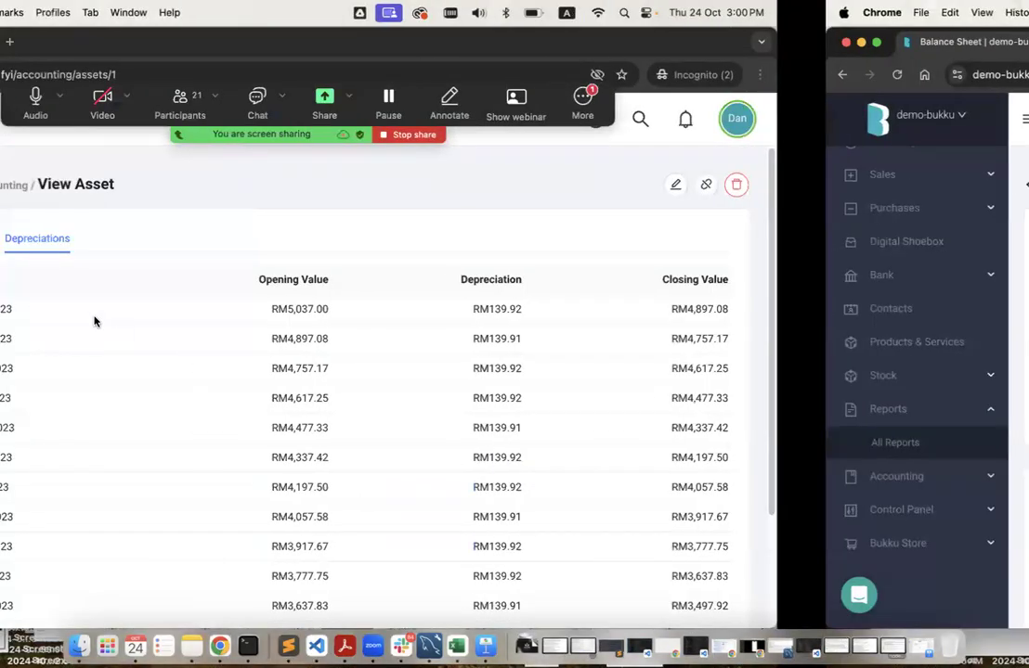
key(super+bracketright)
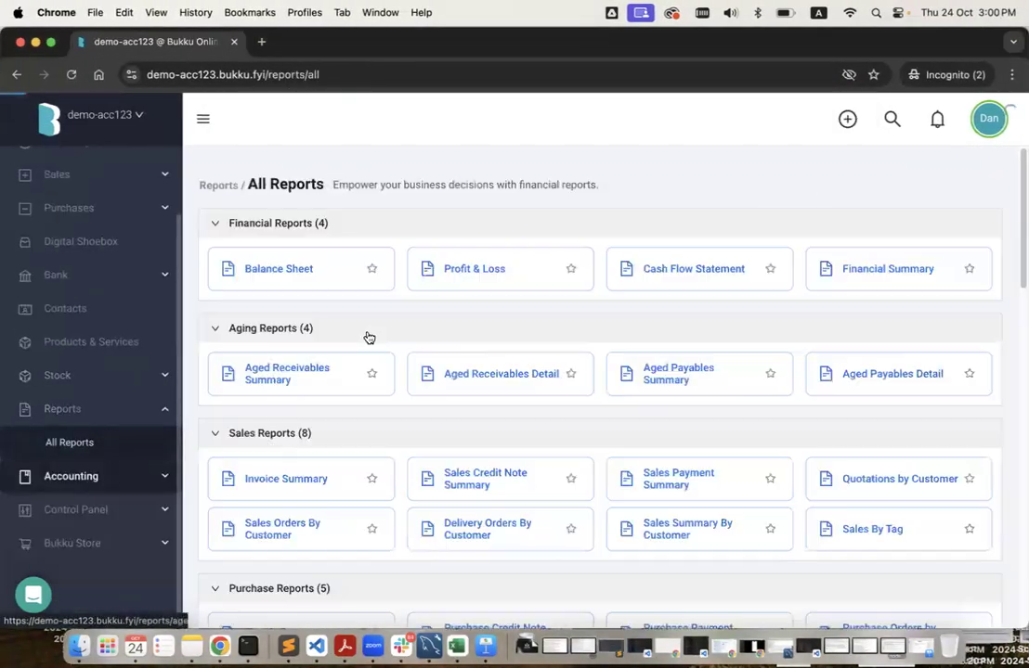
click(323, 276)
click(322, 258)
click(312, 370)
click(269, 416)
scroll(574, 472, down, 5)
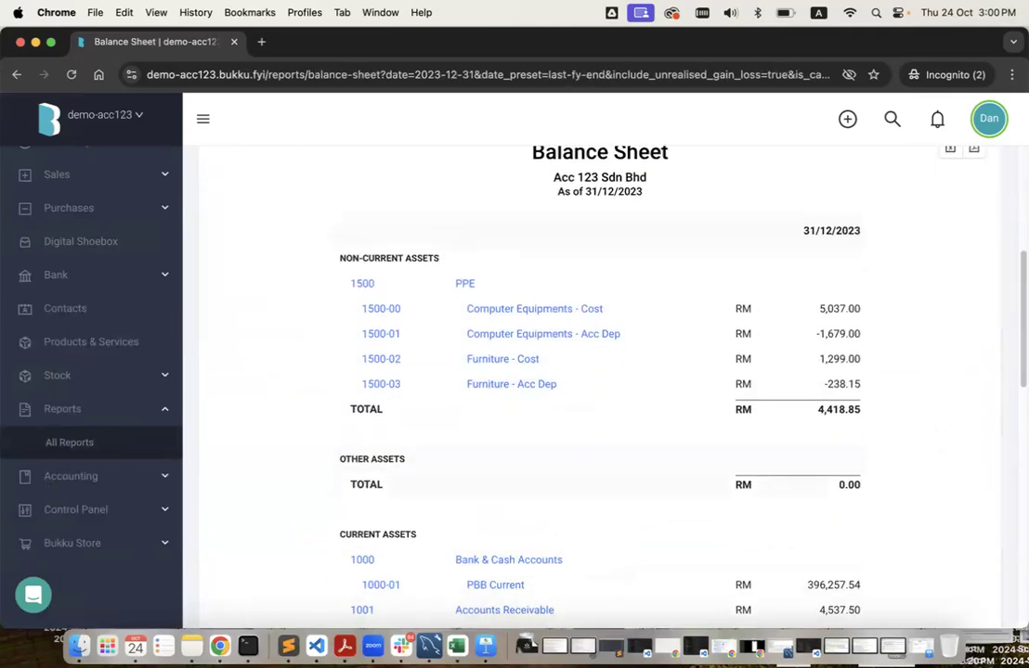
Tile the two Balance Sheet windows side by side on one desktop.
key(ctrl+alt+Left)
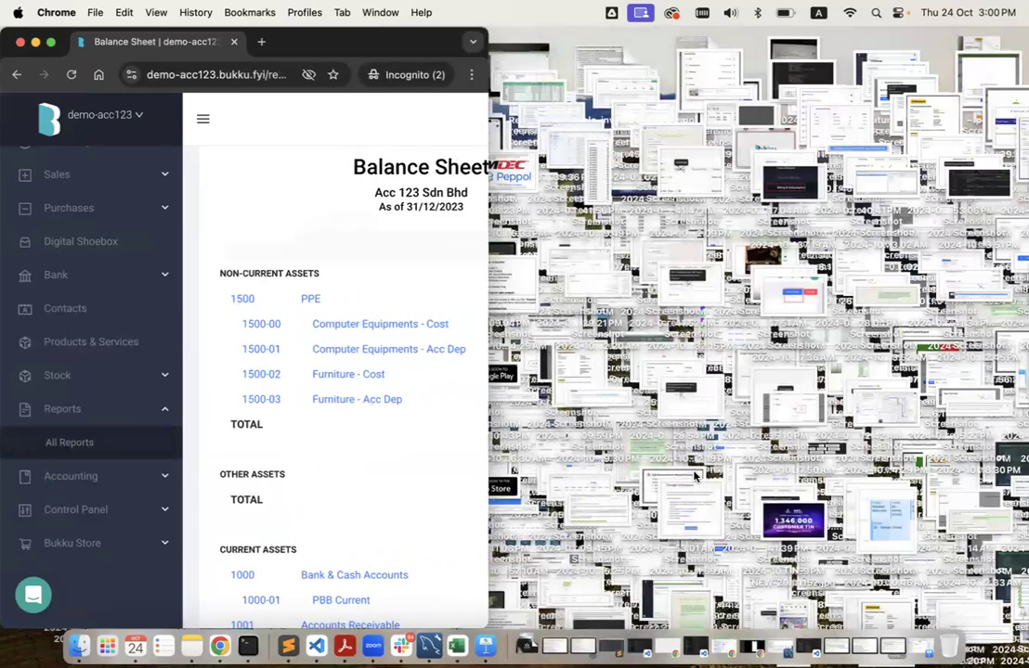
key(ctrl+Up)
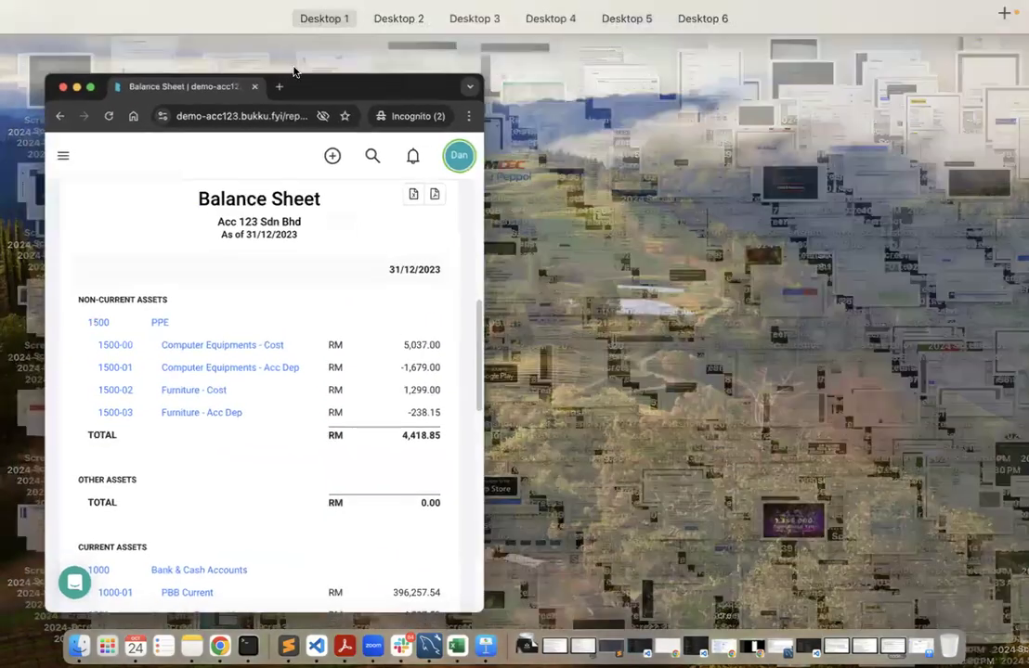
mouse_move(218, 69)
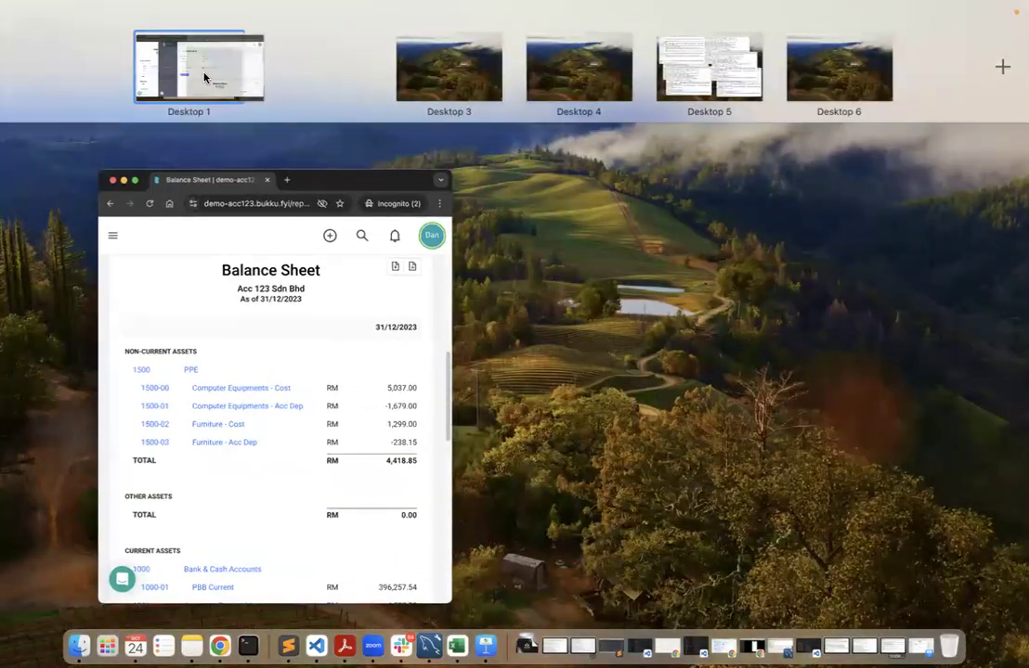
drag(204, 77, 341, 80)
click(341, 81)
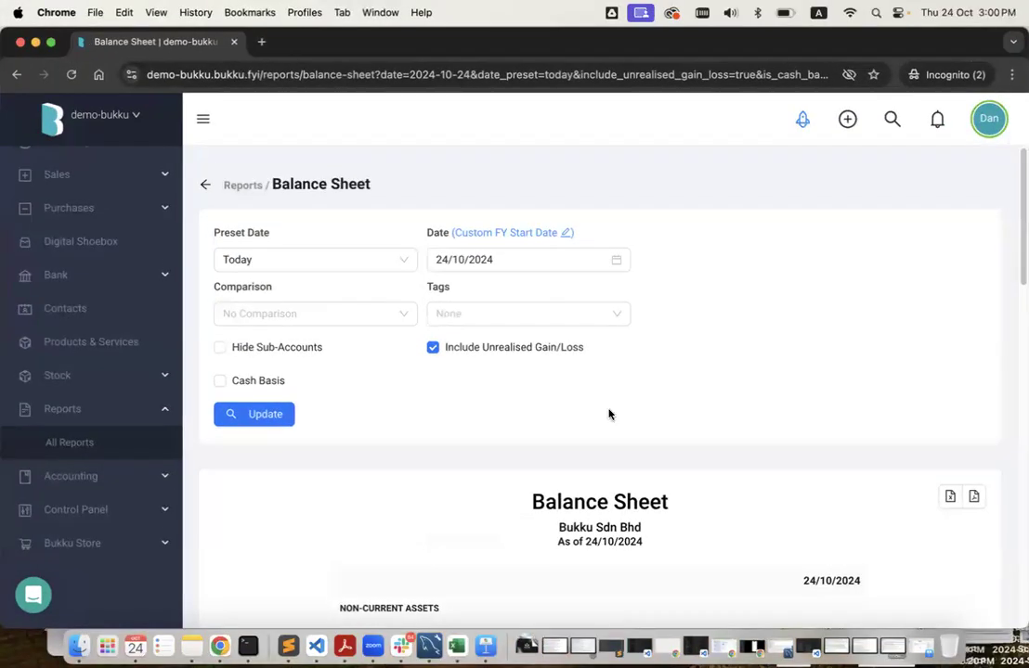
key(ctrl+Up)
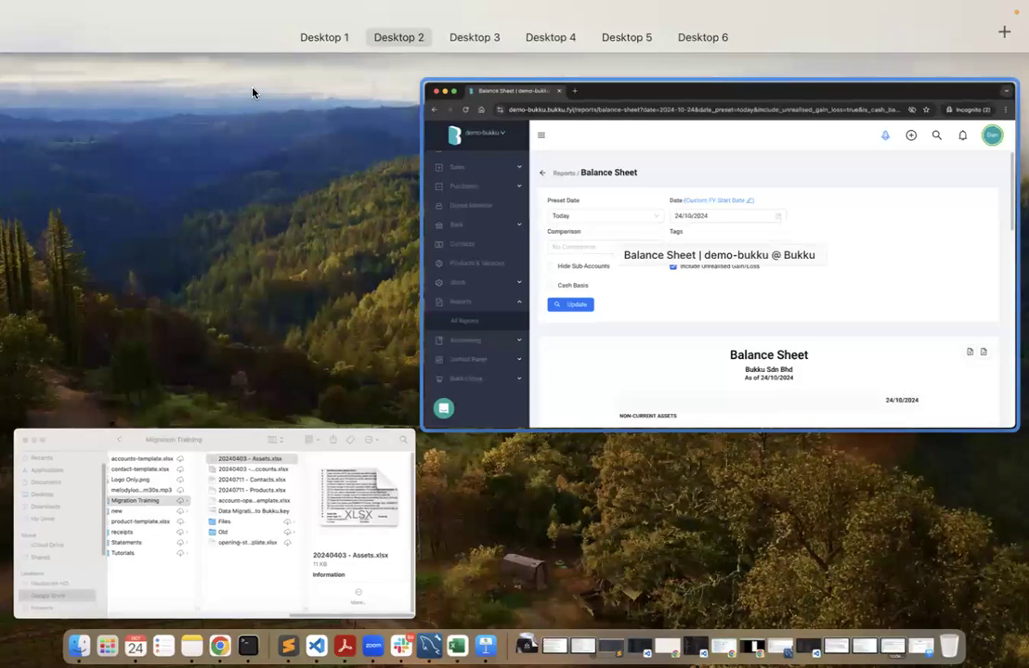
click(211, 86)
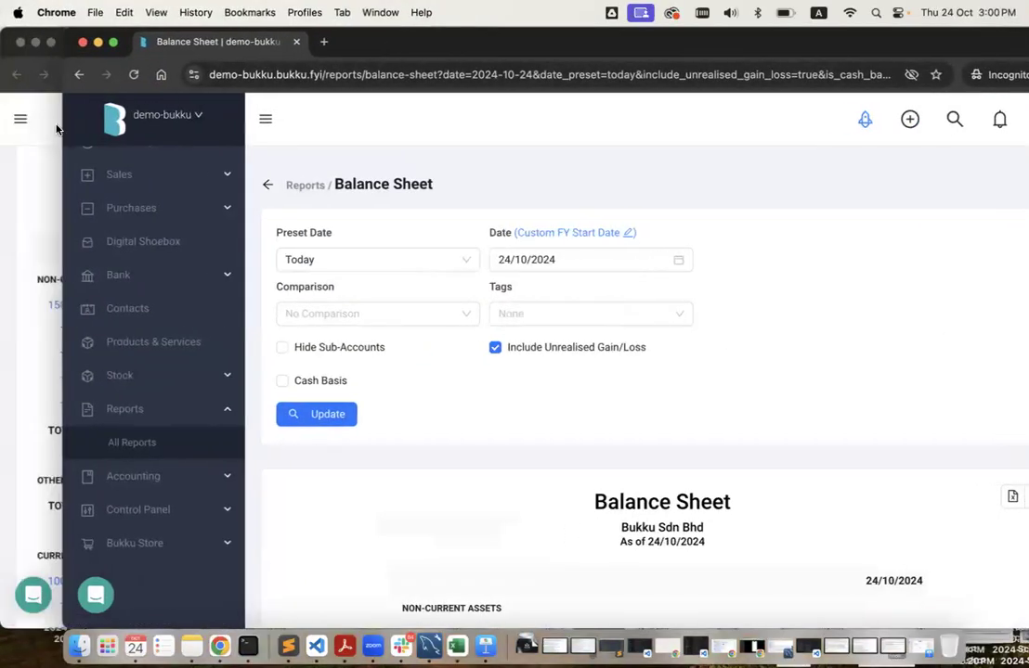
drag(59, 126, 496, 126)
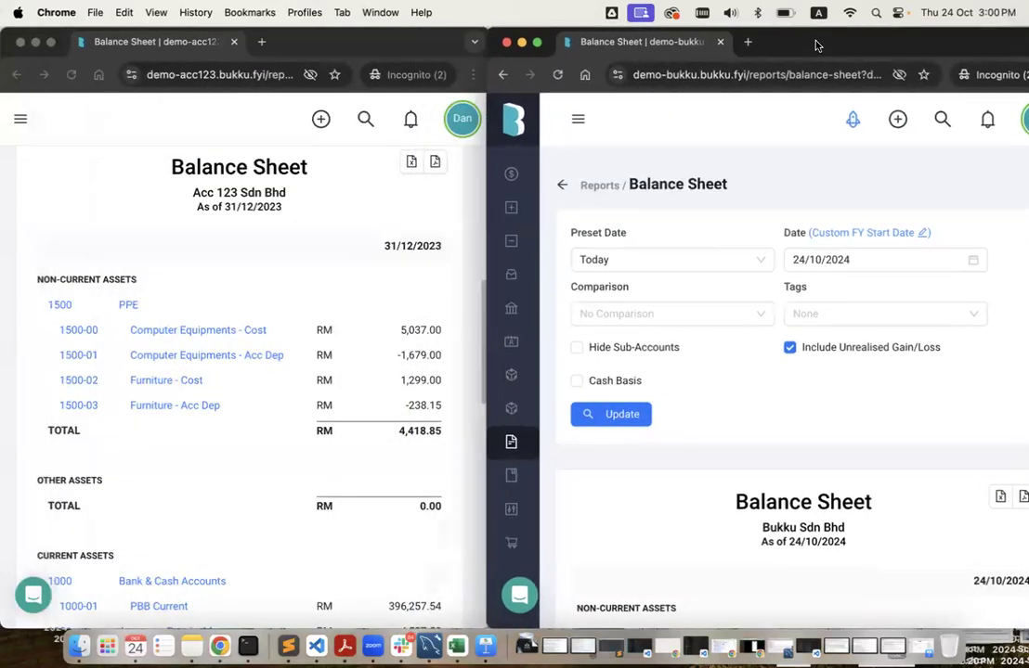
Re-date the demo company's Balance Sheet to end of last financial year, 31/12/2023.
scroll(714, 363, down, 5)
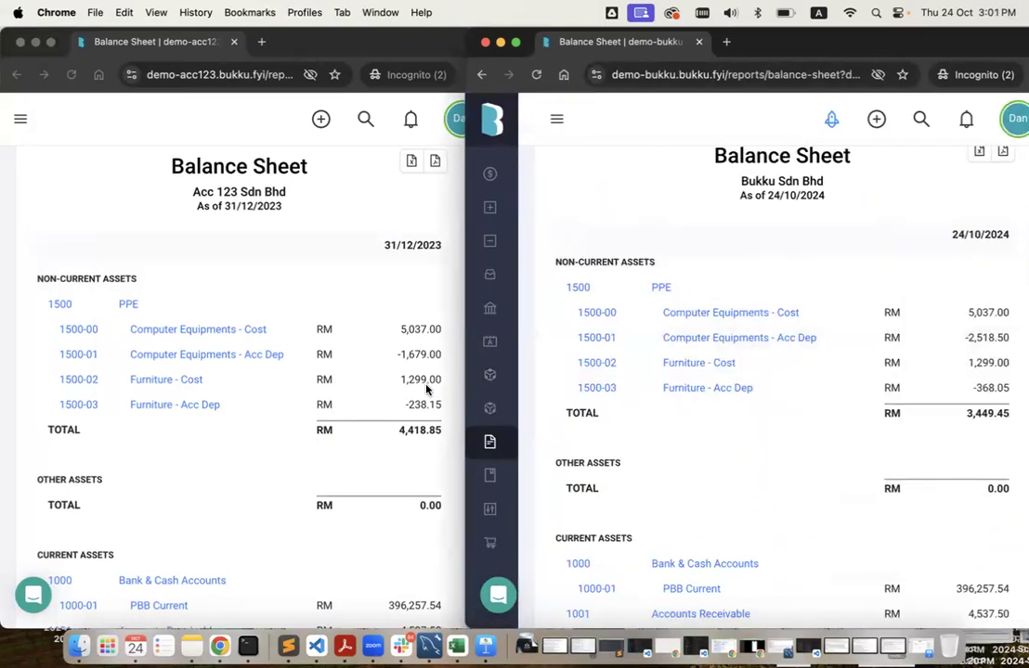
scroll(793, 474, down, 1)
scroll(795, 475, up, 2)
scroll(796, 475, up, 5)
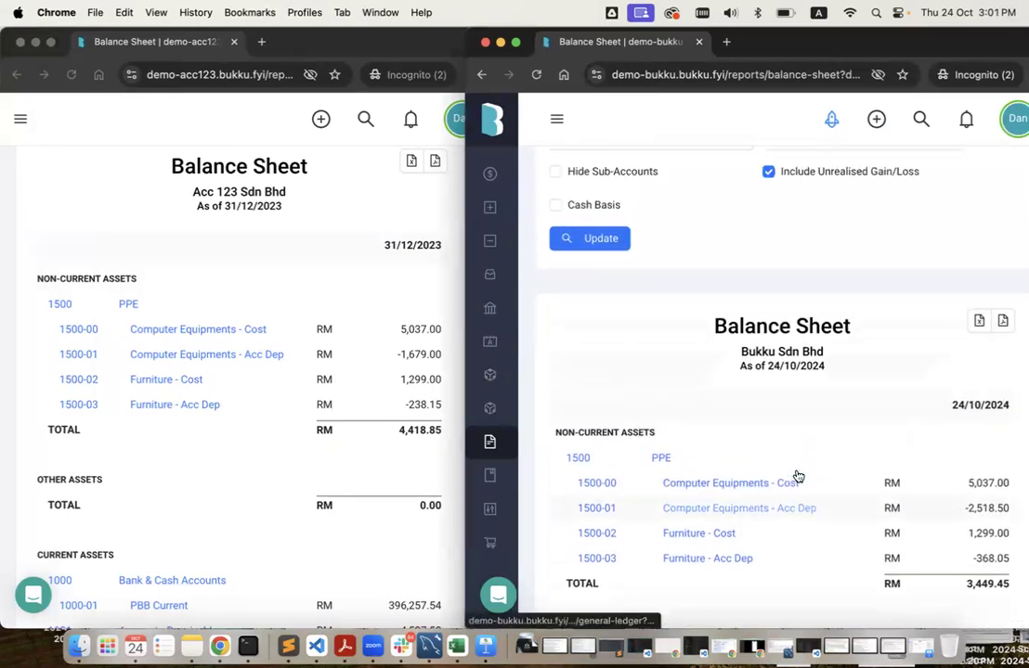
click(650, 213)
click(635, 312)
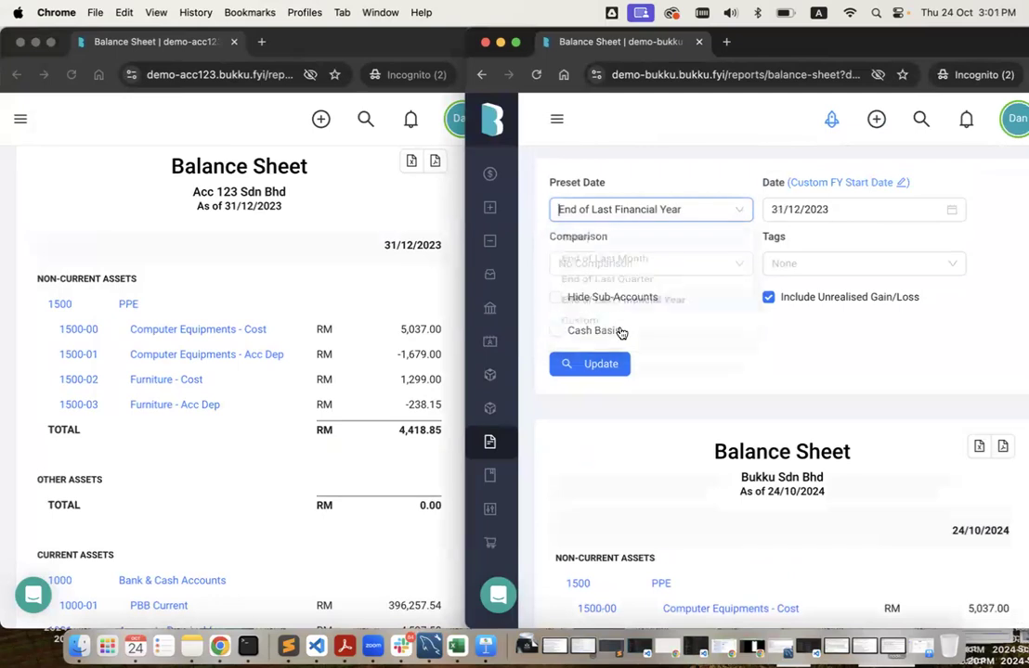
click(597, 365)
Compare both balance sheets down to the 414,266.89 total, then go back to All Reports.
scroll(772, 379, down, 3)
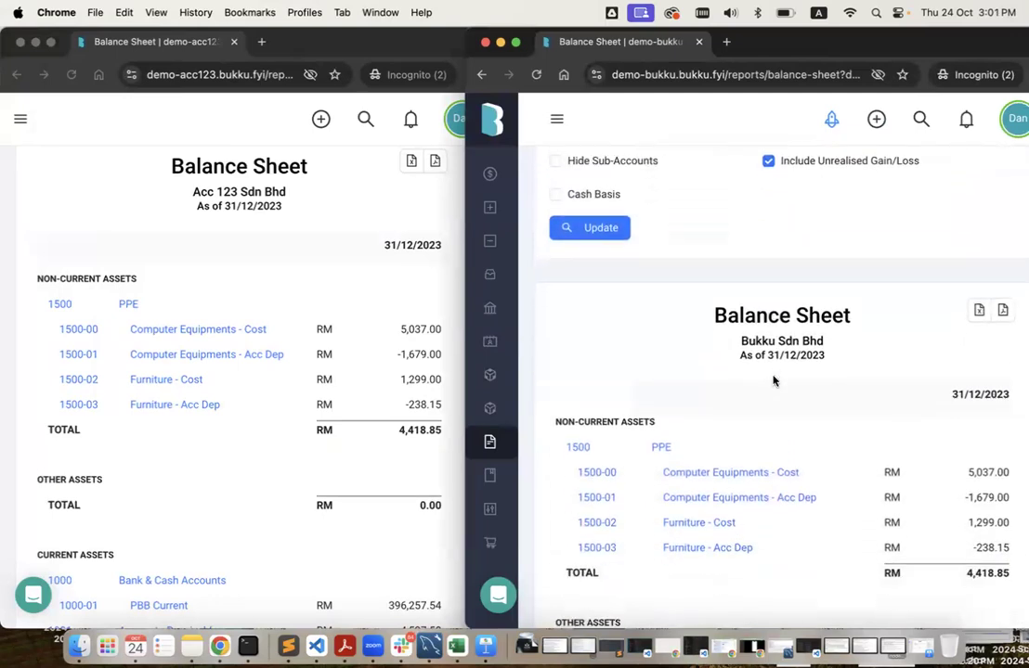
scroll(772, 386, down, 2)
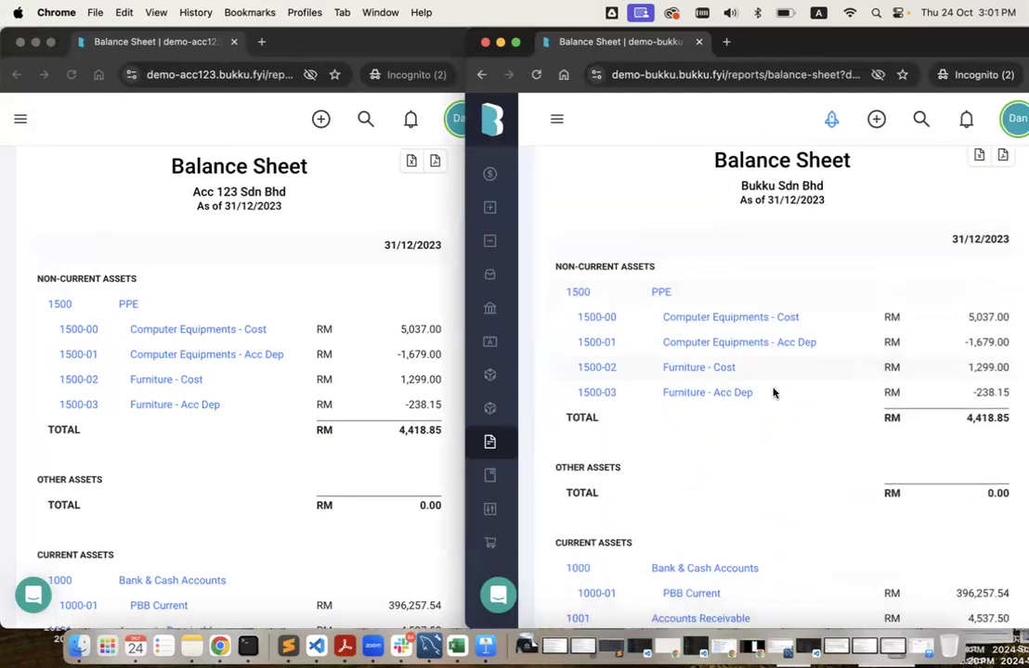
scroll(772, 391, down, 1)
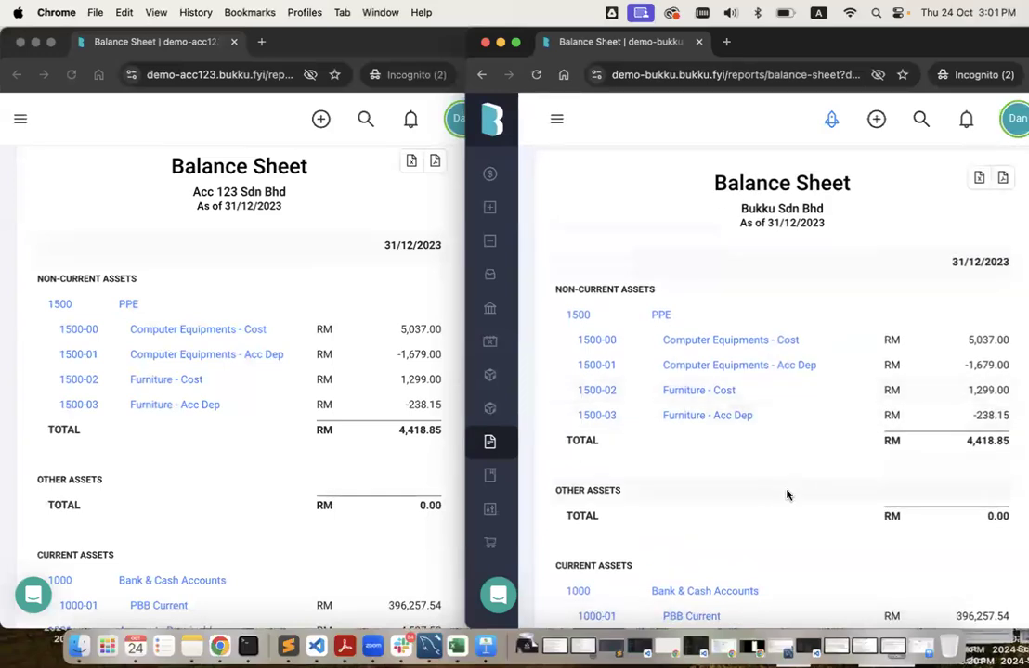
scroll(787, 495, down, 3)
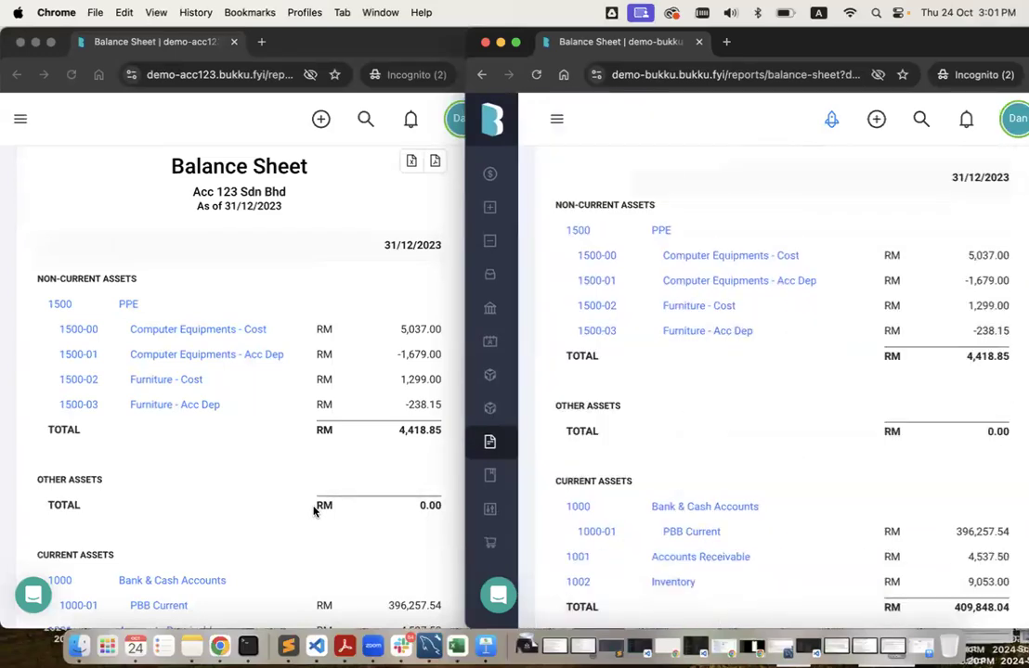
scroll(314, 510, down, 5)
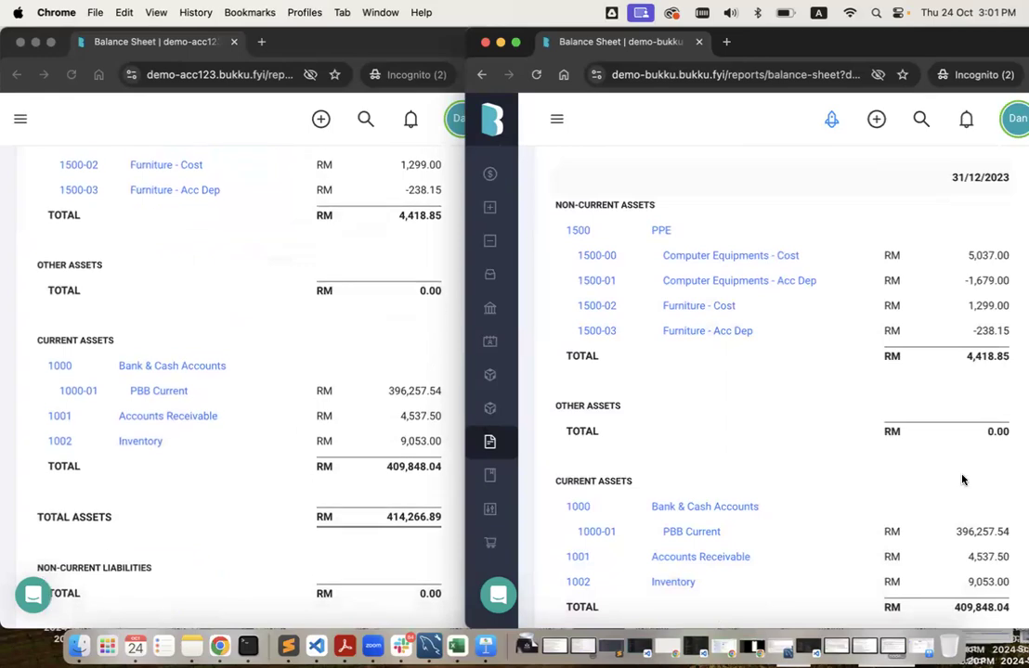
scroll(896, 477, down, 5)
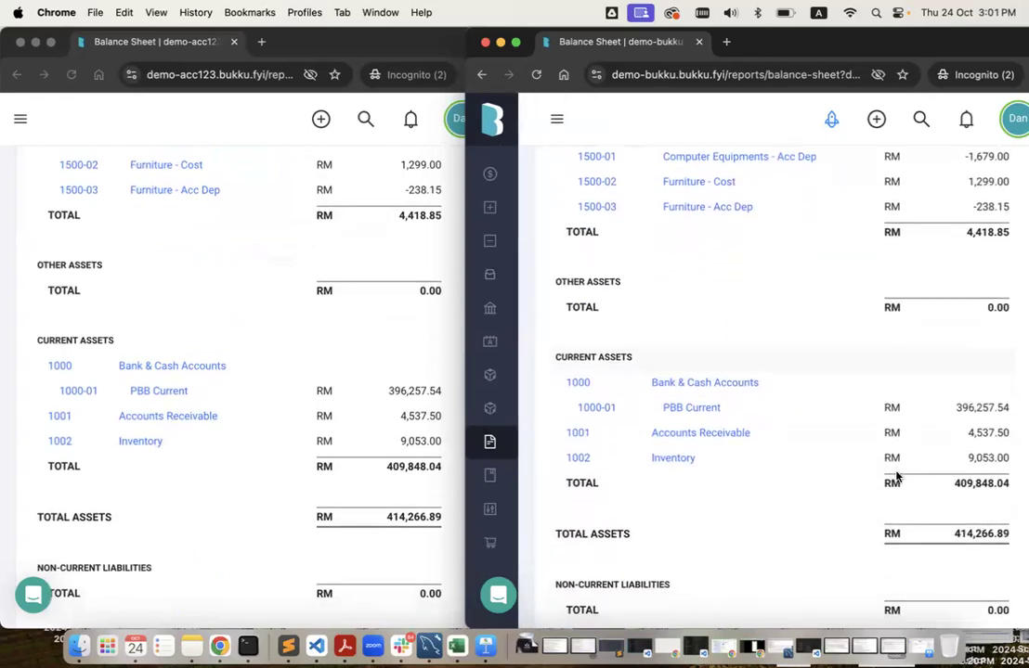
scroll(895, 477, down, 3)
scroll(896, 476, down, 3)
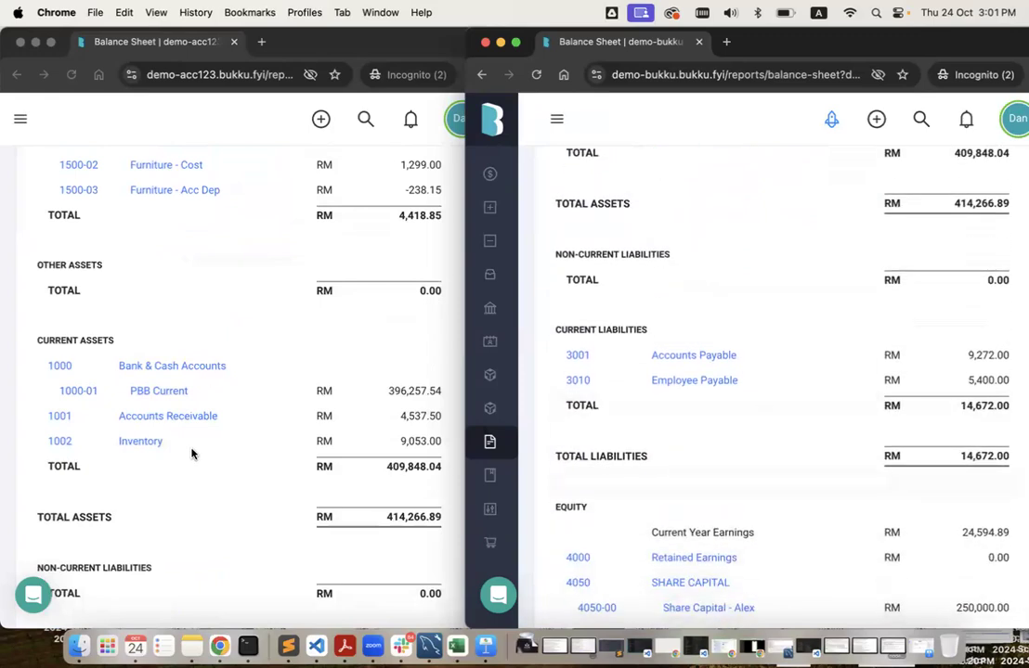
scroll(190, 452, down, 5)
scroll(191, 453, down, 2)
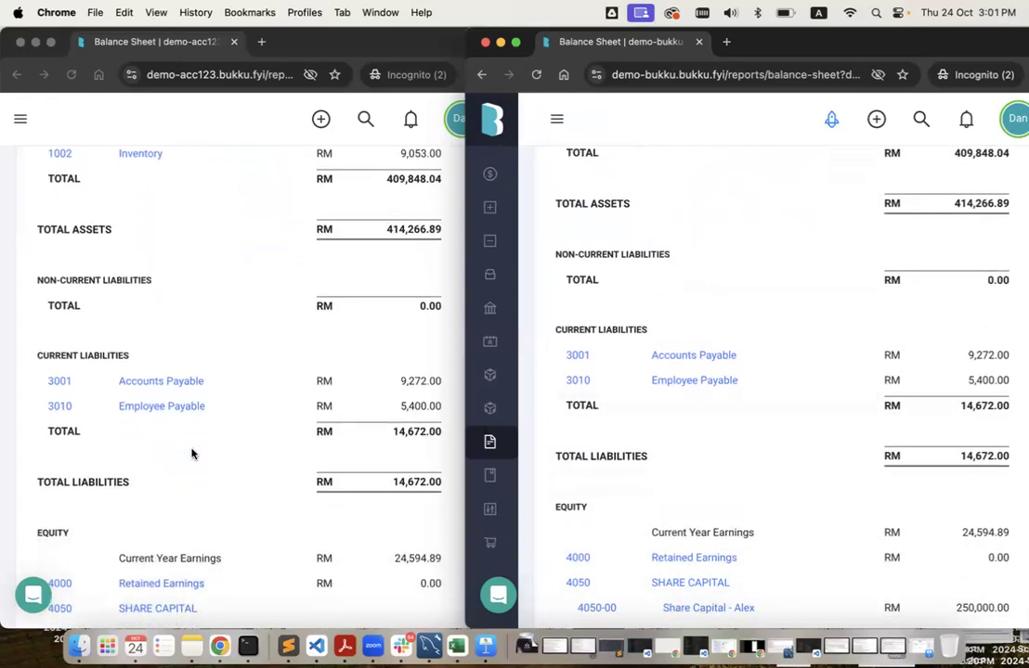
scroll(191, 453, down, 3)
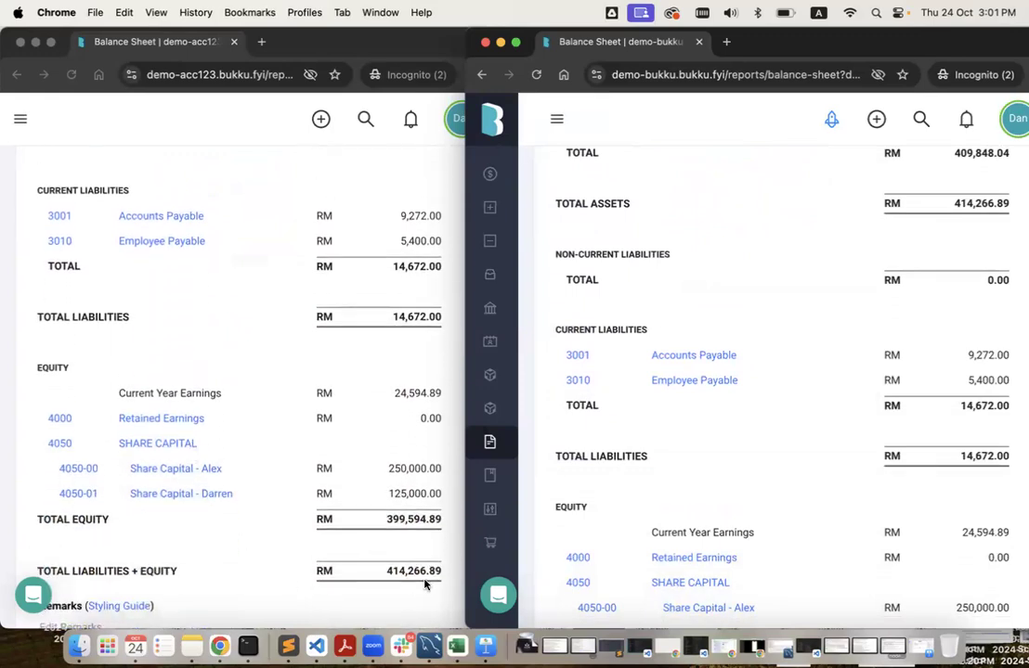
scroll(914, 568, down, 4)
scroll(929, 529, down, 1)
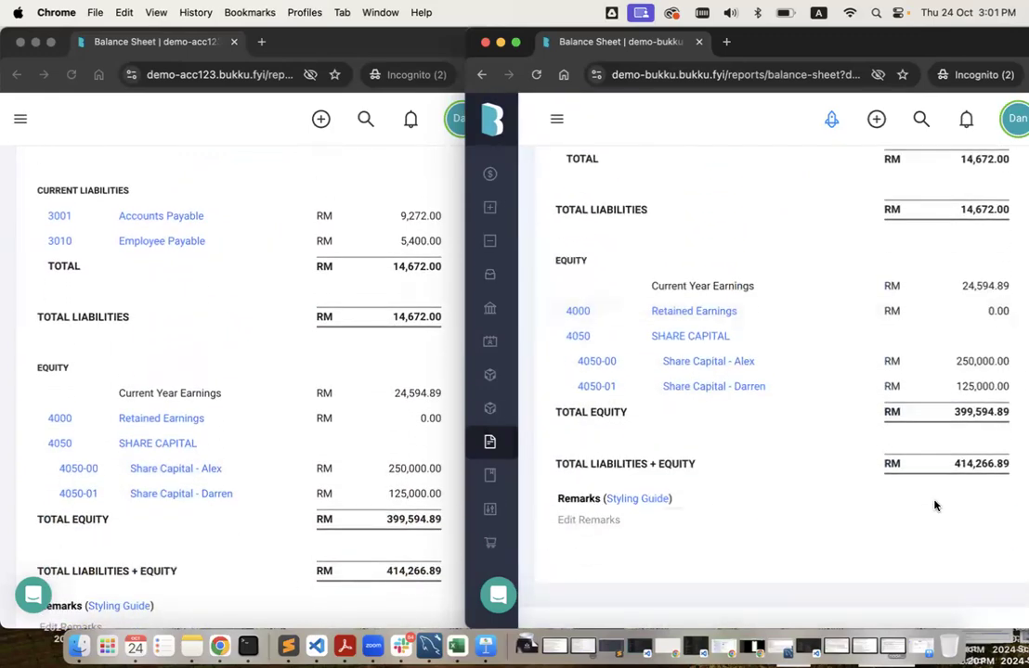
scroll(768, 419, up, 15)
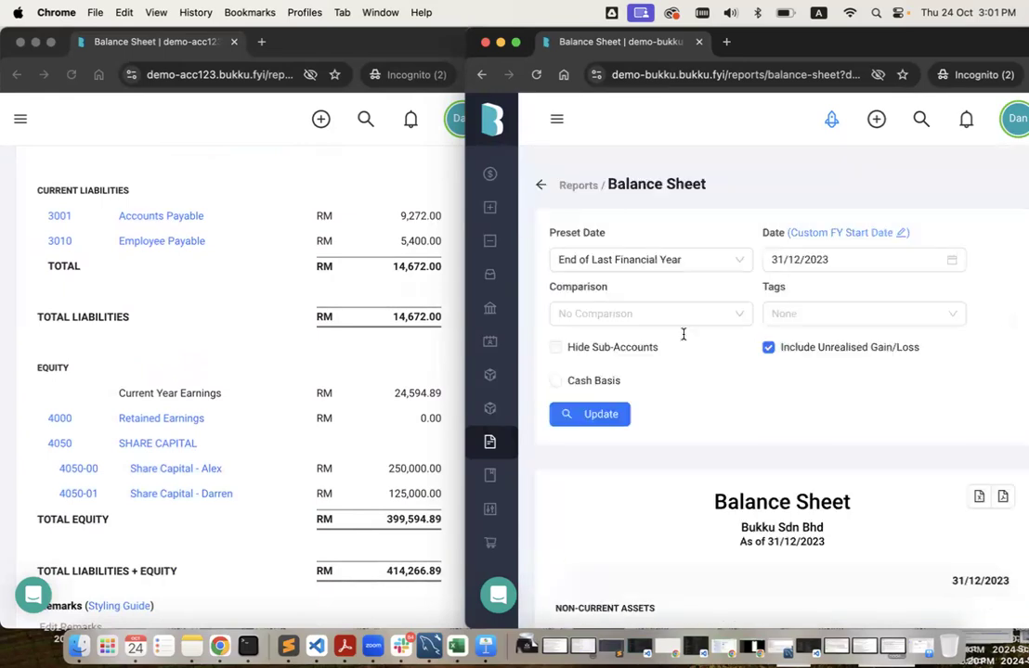
click(540, 184)
Open the demo company's Profit & Loss for the last financial year, 2023.
click(854, 271)
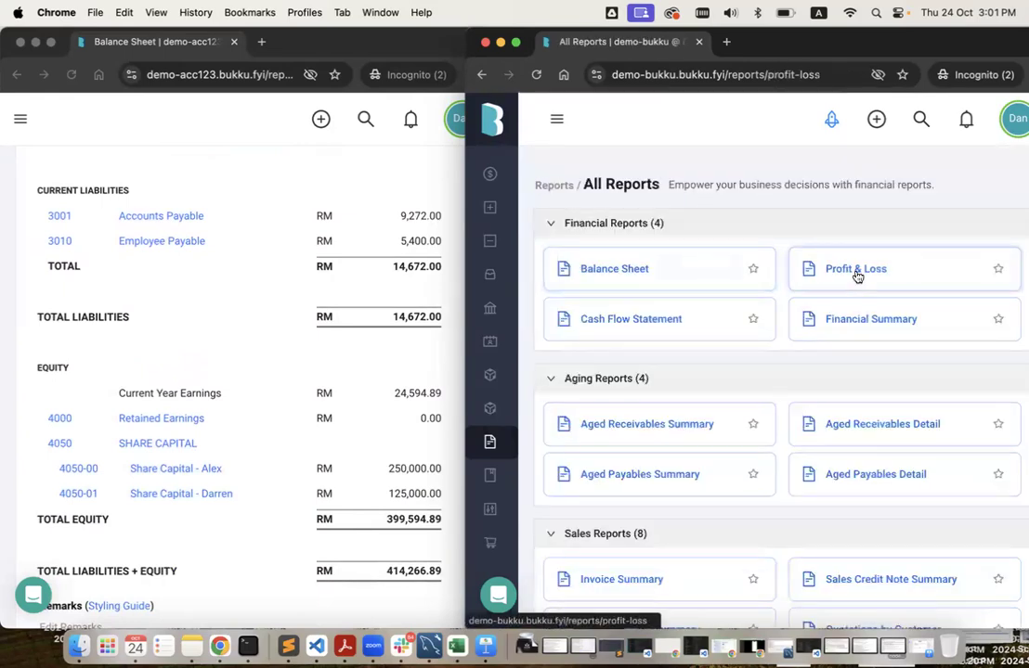
click(661, 259)
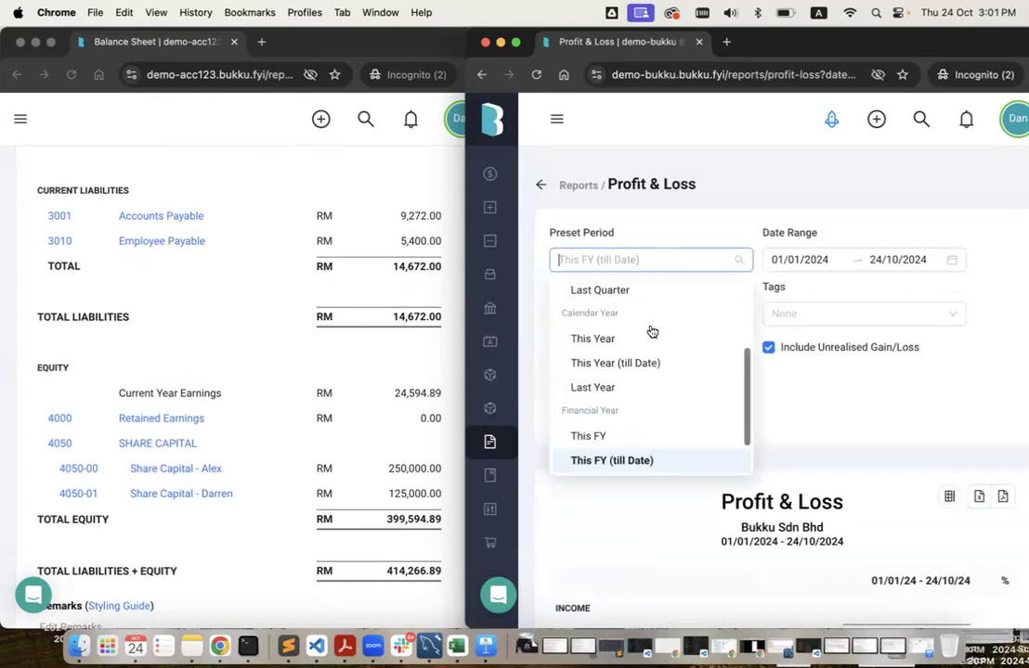
scroll(638, 453, down, 1)
click(638, 452)
click(601, 414)
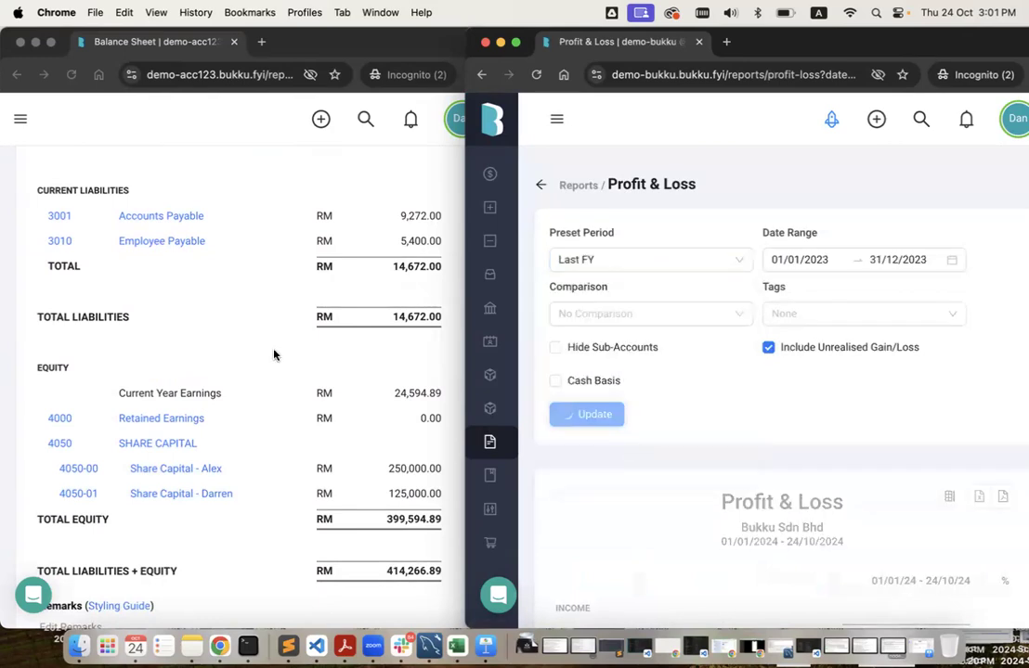
Open Acc 123's Profit & Loss for the last financial year, 2023.
click(273, 354)
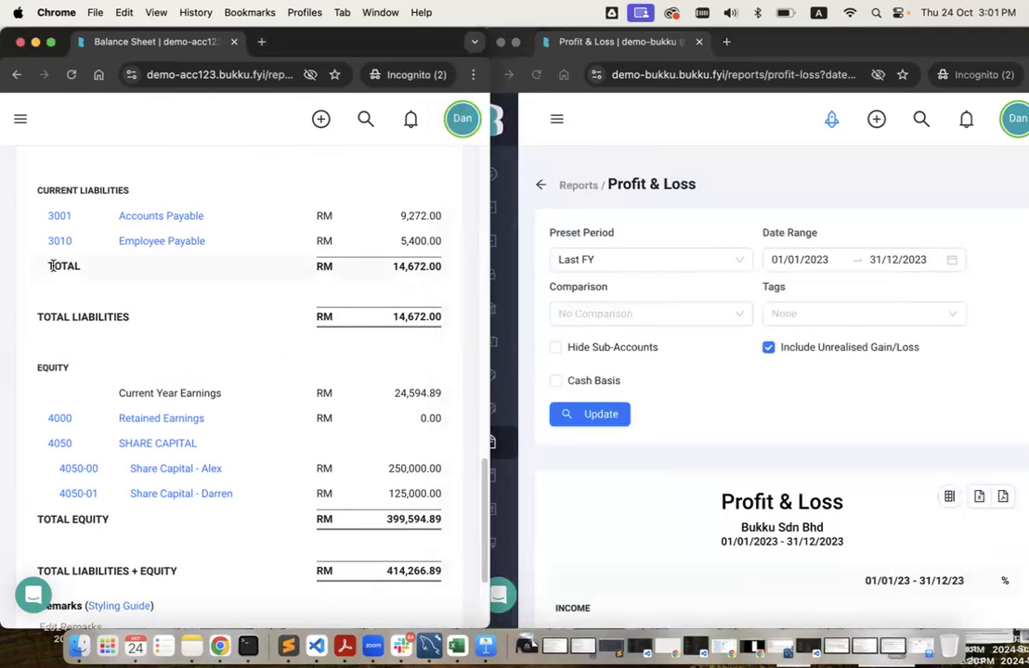
click(20, 116)
click(110, 467)
click(445, 289)
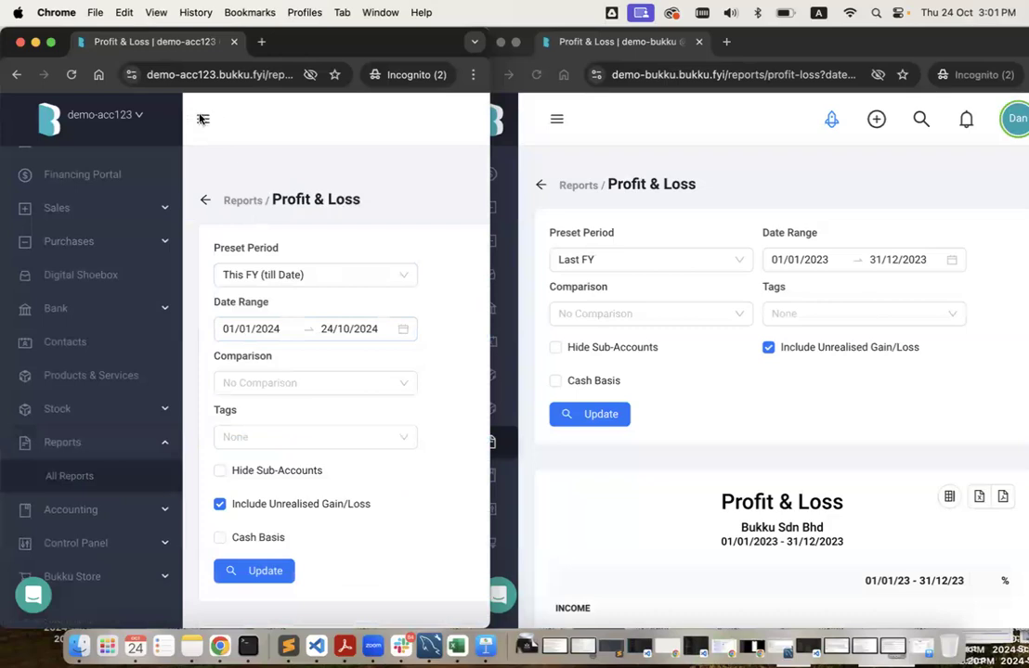
click(202, 118)
scroll(213, 385, down, 2)
click(131, 225)
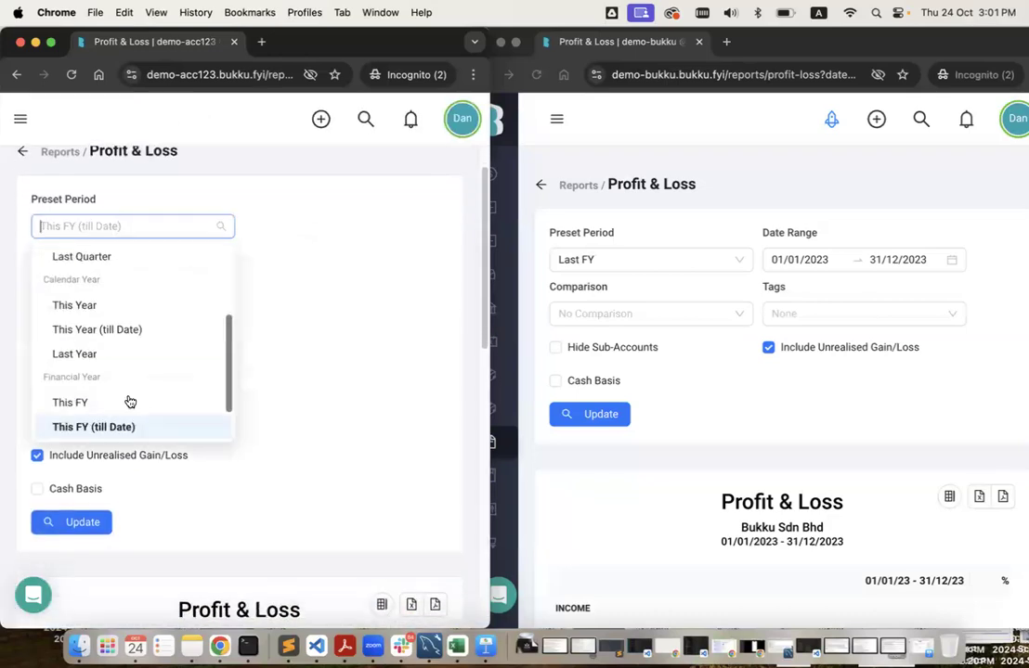
scroll(129, 400, down, 2)
click(111, 376)
click(96, 527)
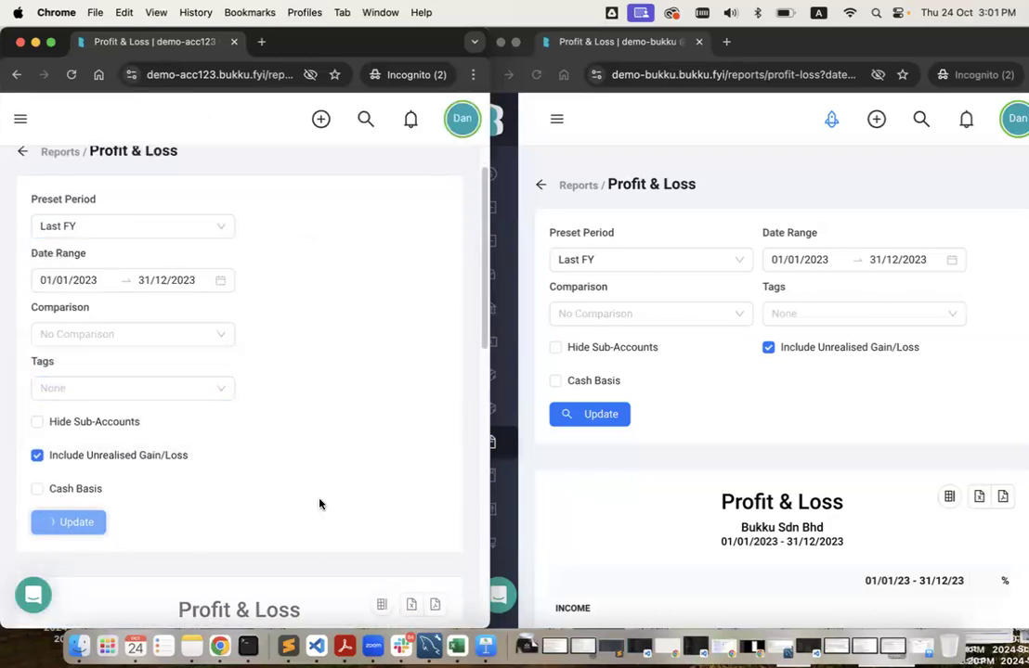
Scroll Acc 123's Profit & Loss down to expenses 9,803.15 and net profit 24,594.89.
scroll(319, 504, down, 5)
scroll(736, 462, down, 2)
scroll(735, 462, down, 2)
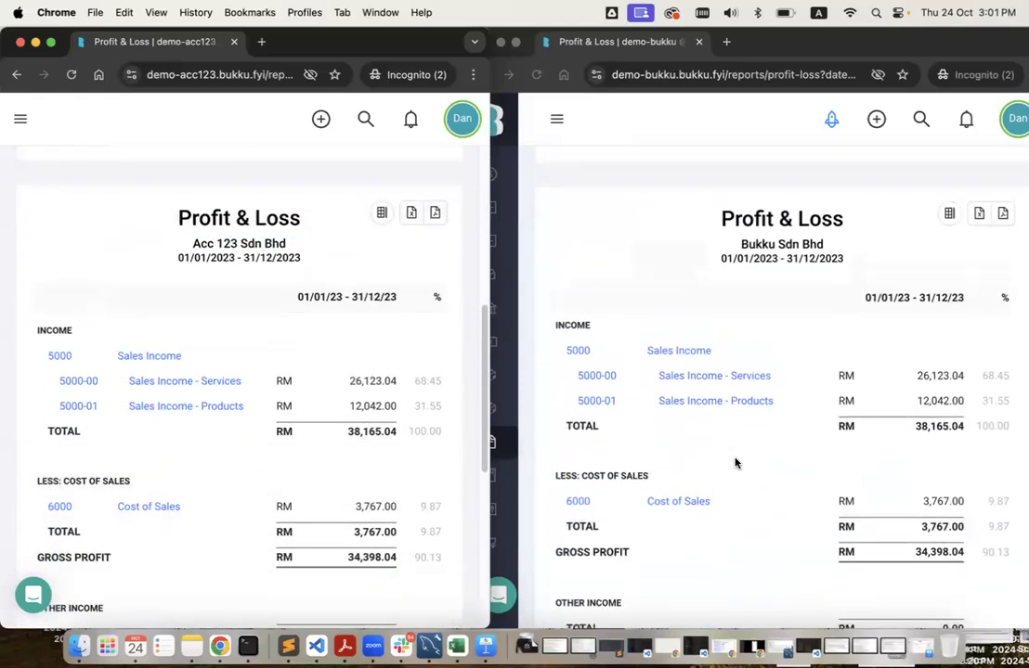
scroll(278, 481, down, 5)
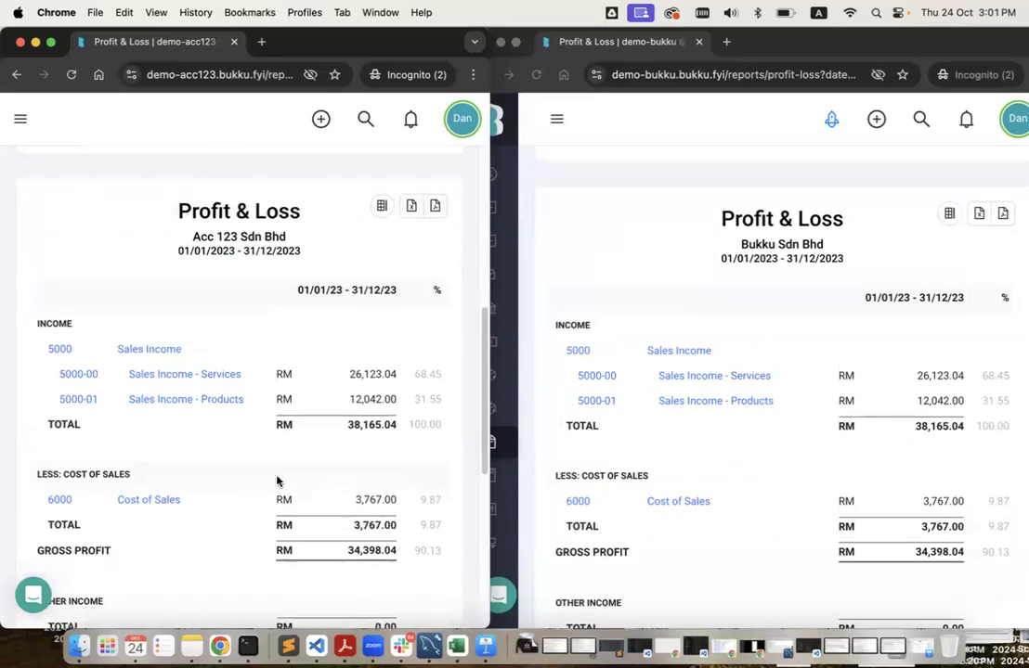
scroll(703, 417, down, 5)
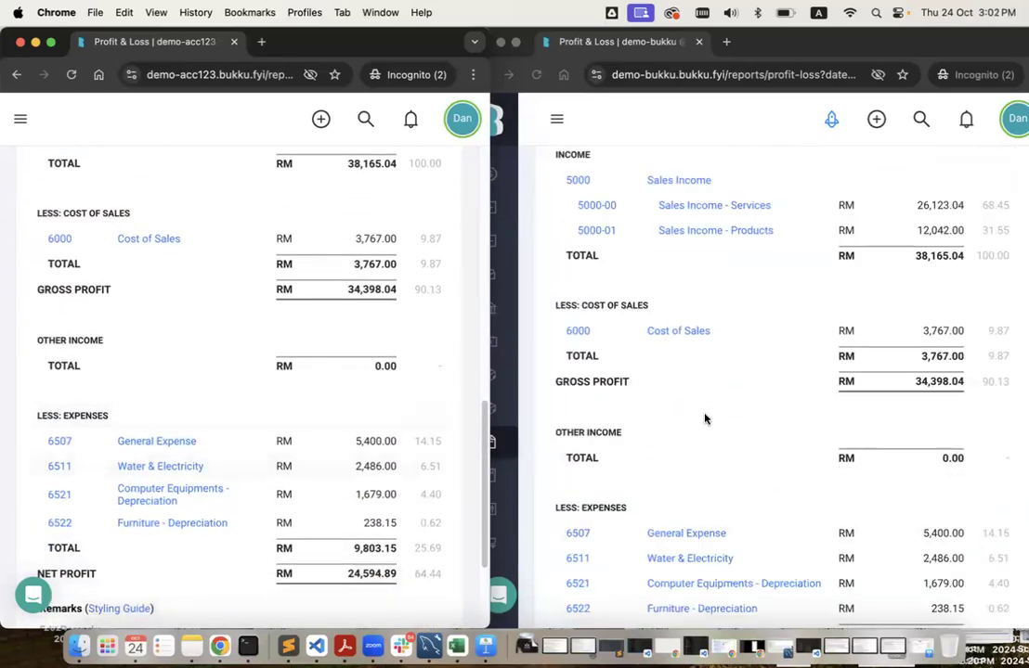
scroll(184, 408, down, 3)
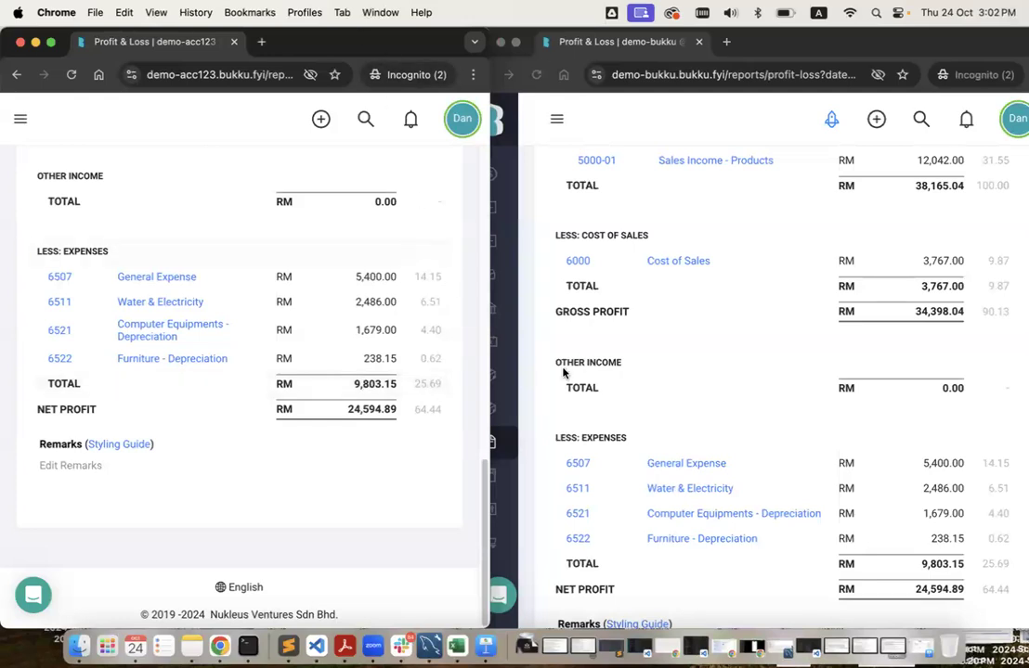
Move the demo-bukku Profit & Loss window to its own desktop and maximise it.
key(ctrl+Up)
drag(557, 97, 310, 76)
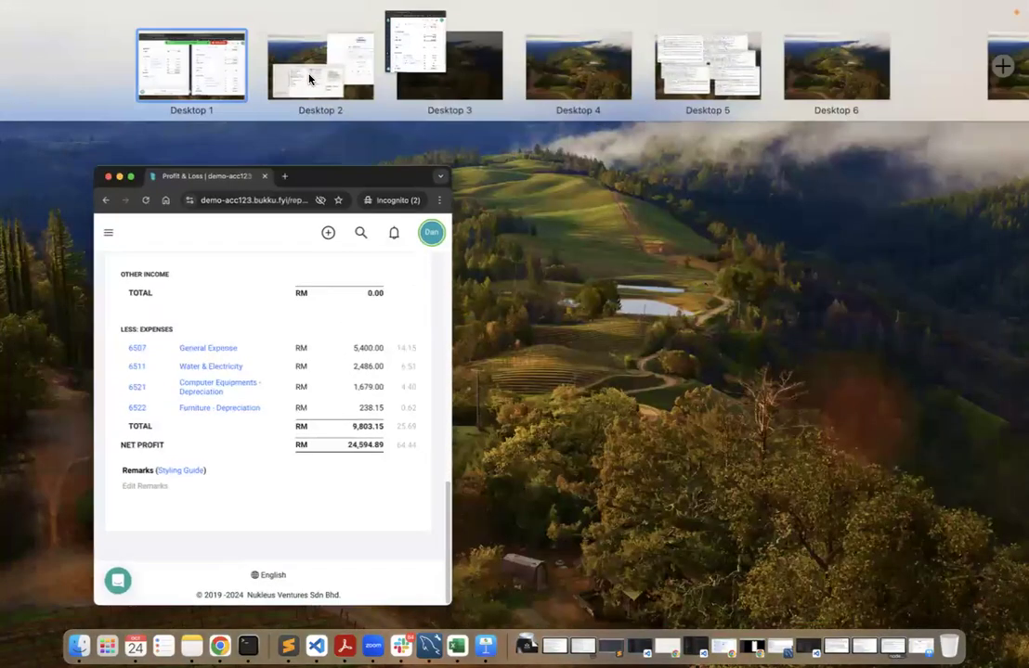
click(312, 83)
double_click(715, 39)
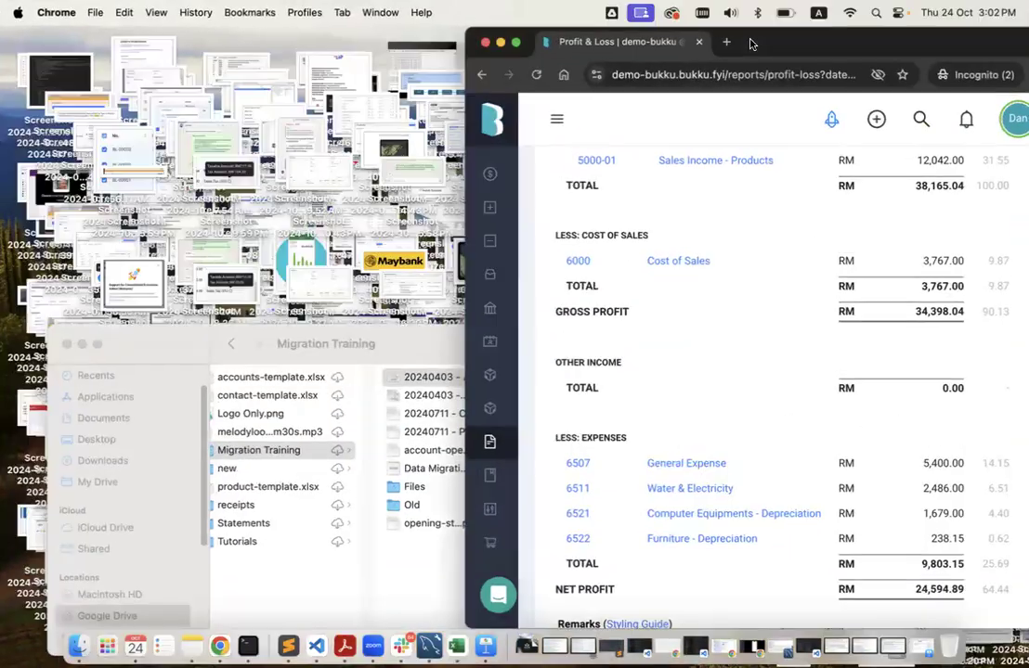
Widen demo-acc123's Profit & Loss to full width, then return to demo-bukku's report.
key(ctrl+Up)
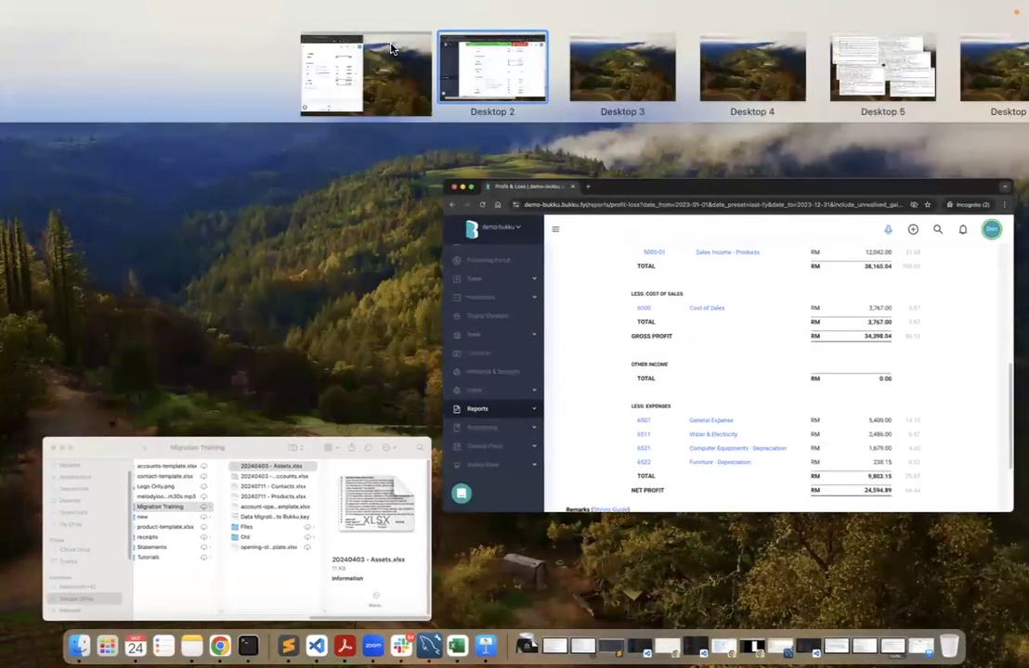
click(390, 48)
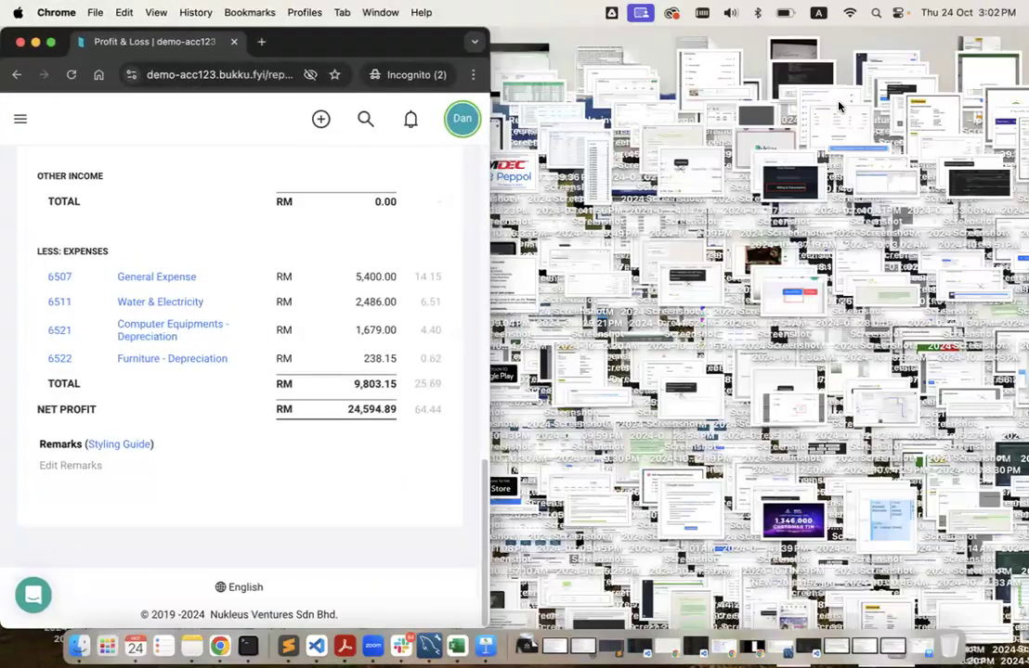
key(ctrl+alt+Return)
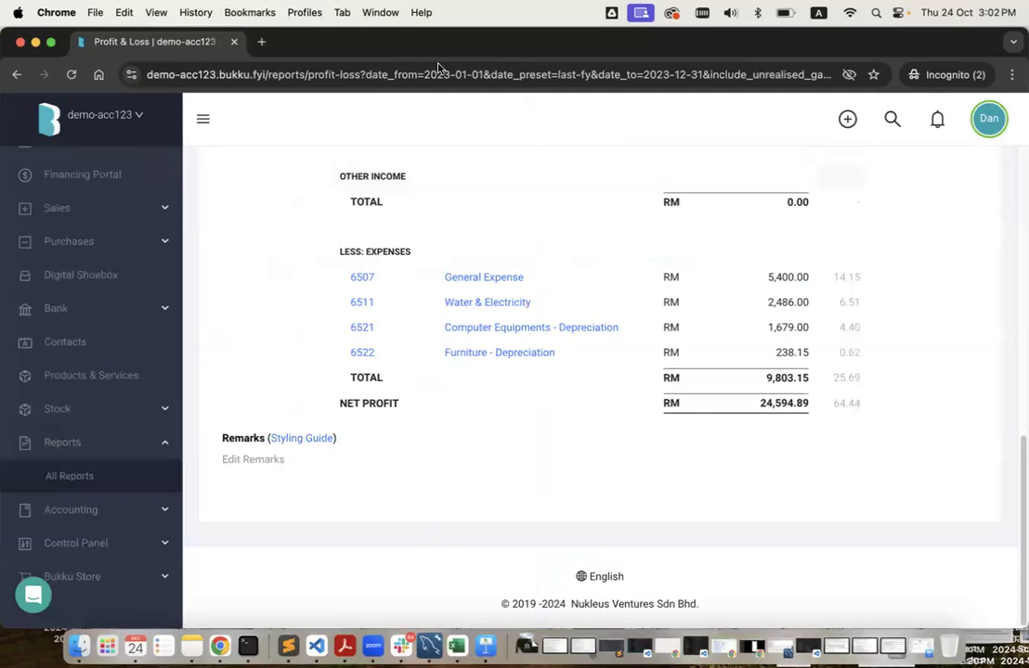
click(438, 74)
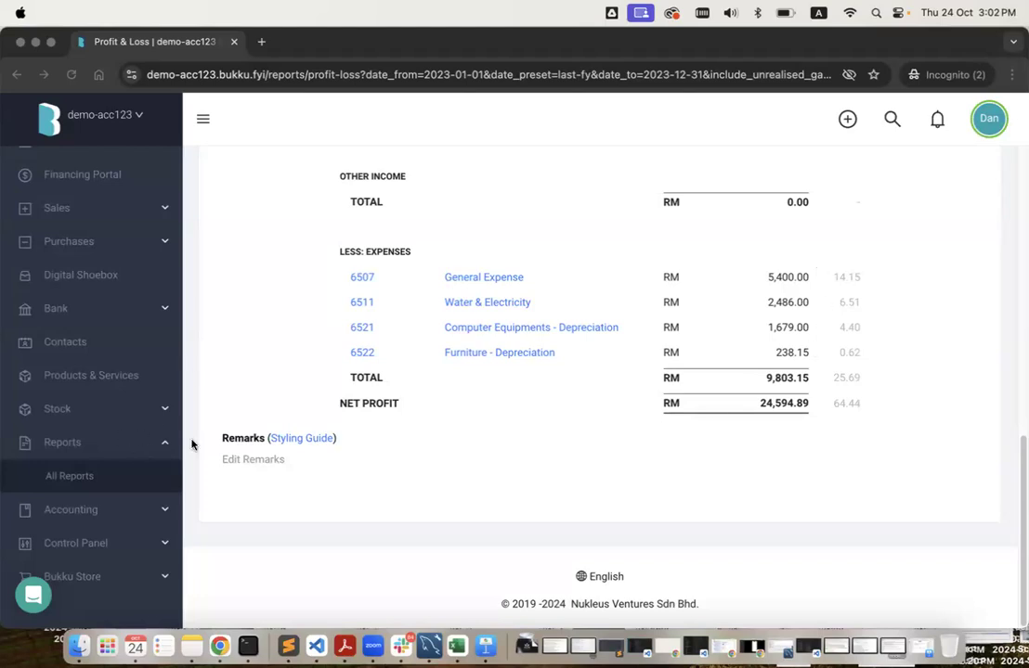
key(ctrl+Right)
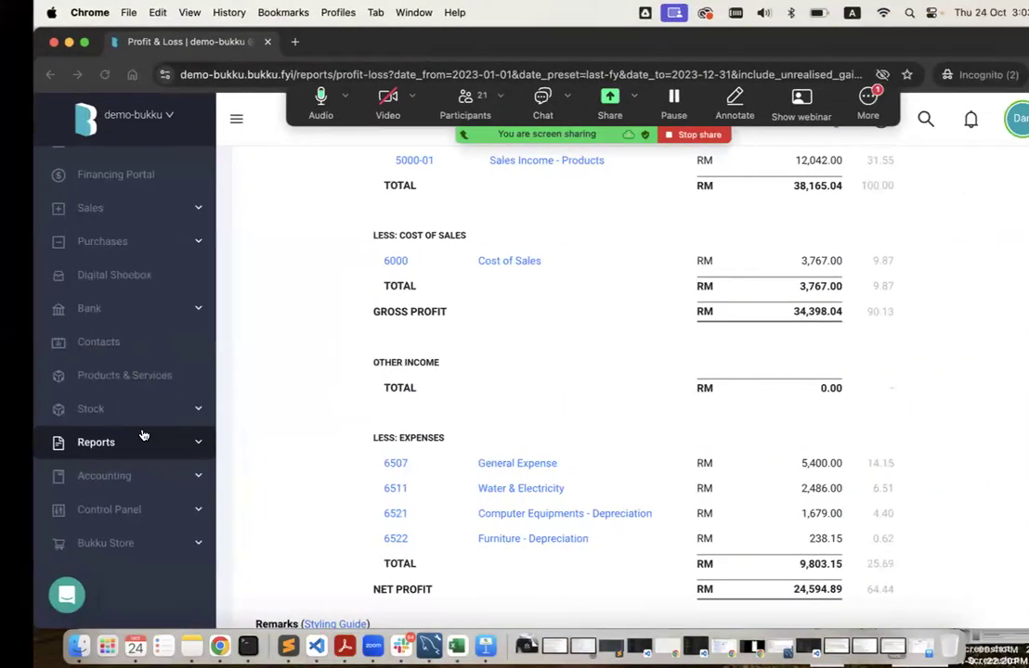
Open demo-bukku's Chart of Accounts and look over its current and non-current asset accounts.
click(142, 472)
scroll(137, 512, down, 3)
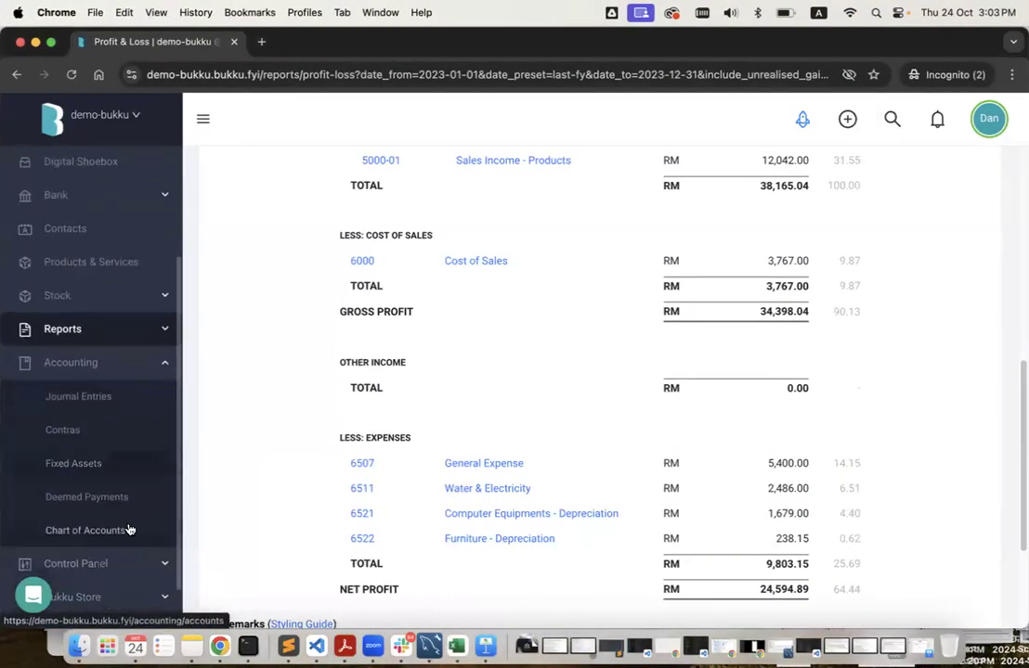
click(130, 531)
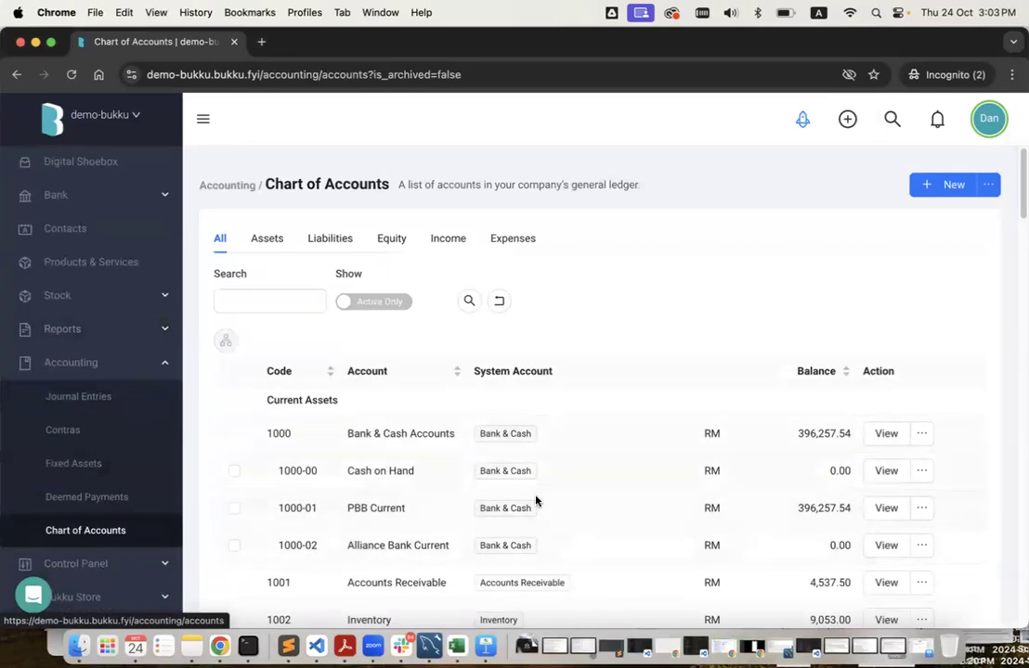
scroll(534, 501, down, 5)
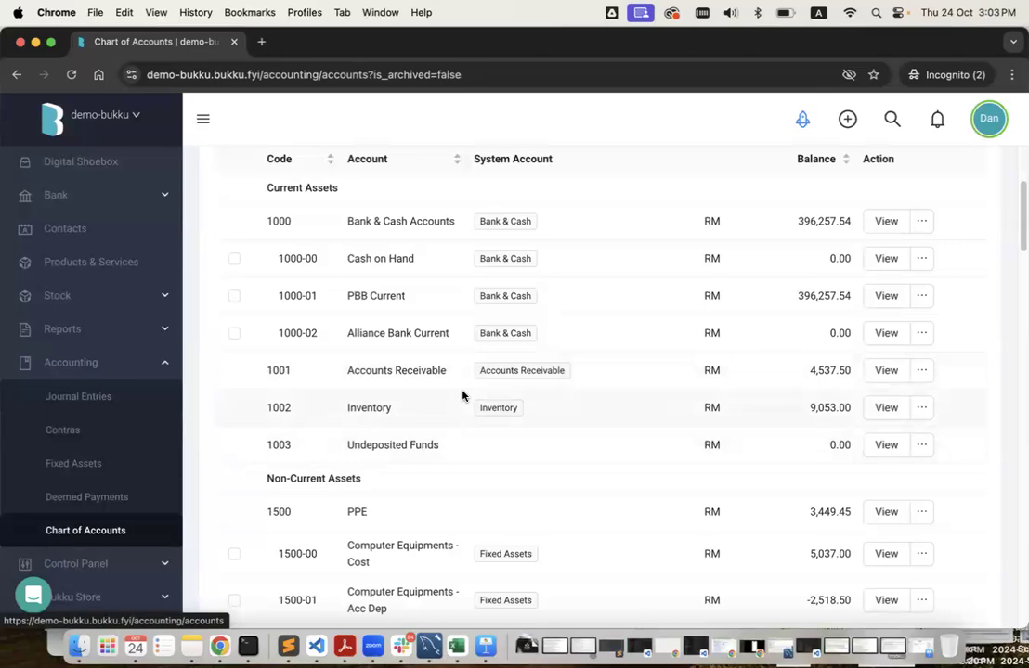
scroll(462, 396, up, 3)
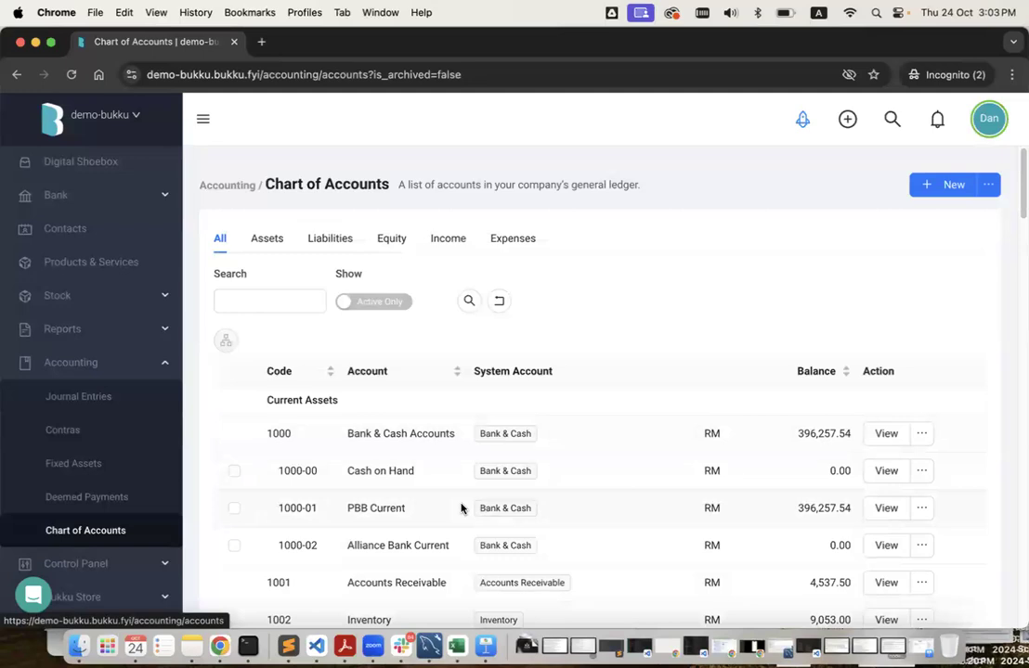
scroll(461, 508, down, 3)
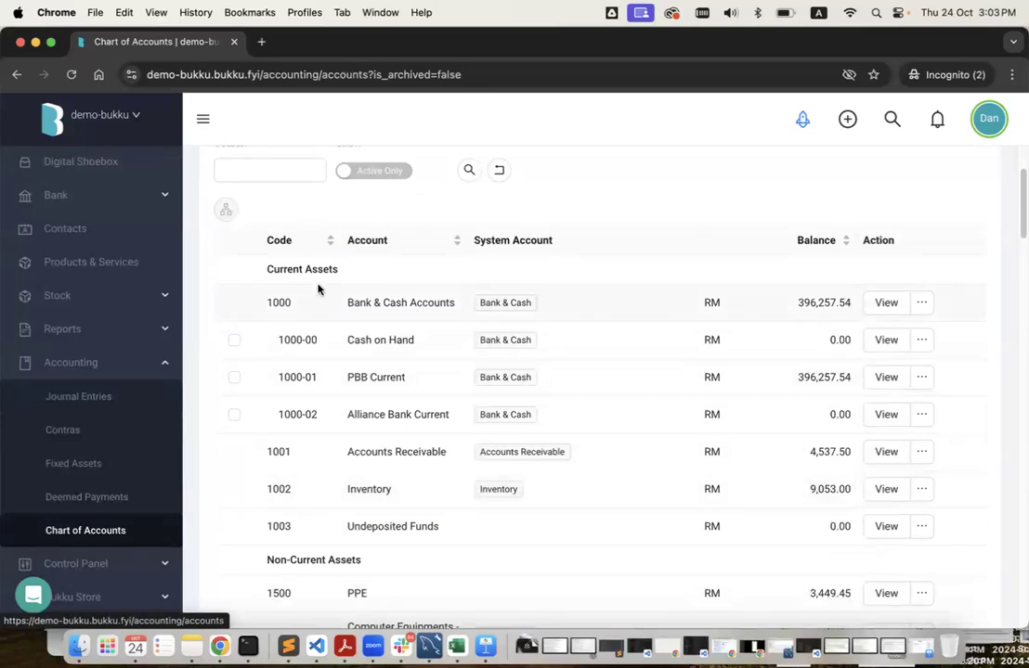
scroll(320, 306, down, 2)
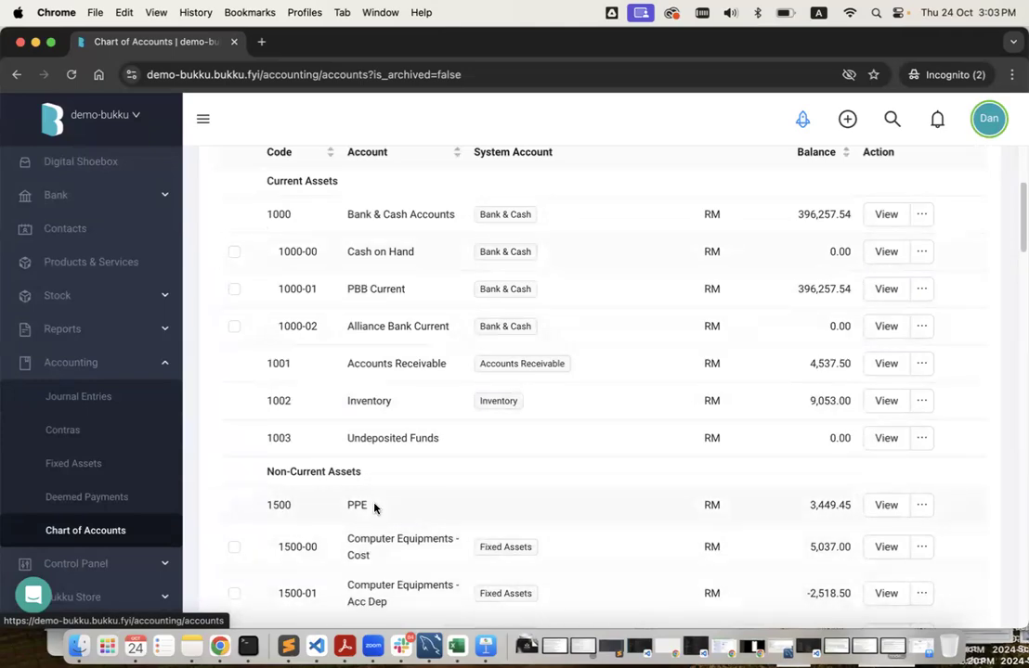
key(ctrl+Left)
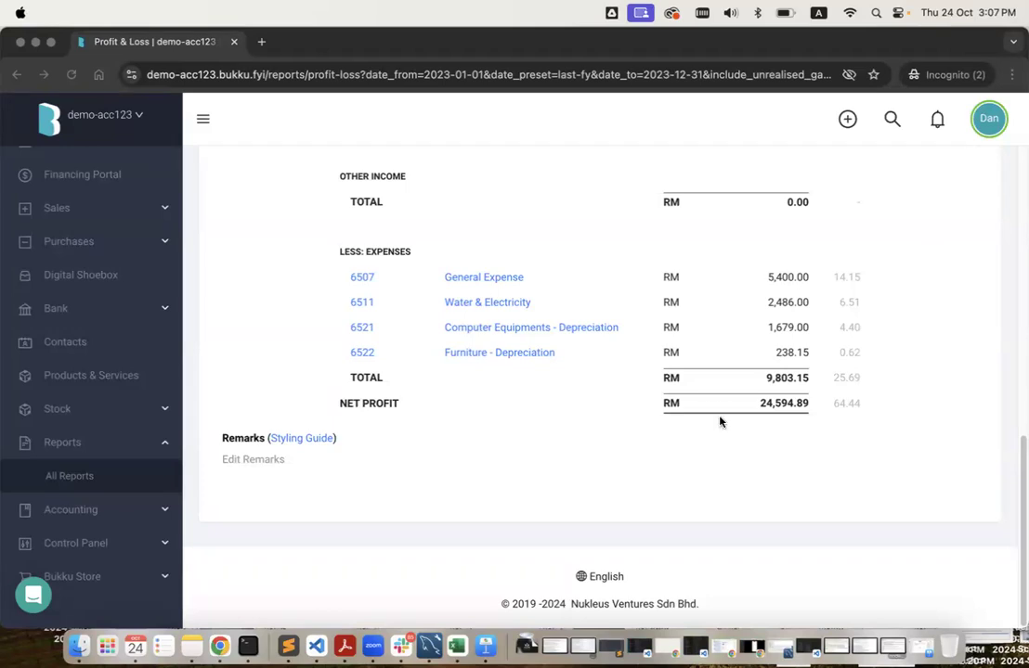
Open demo-acc123's Chart of Accounts, showing Bank & Cash Accounts at RM 396,257.54.
scroll(609, 447, up, 10)
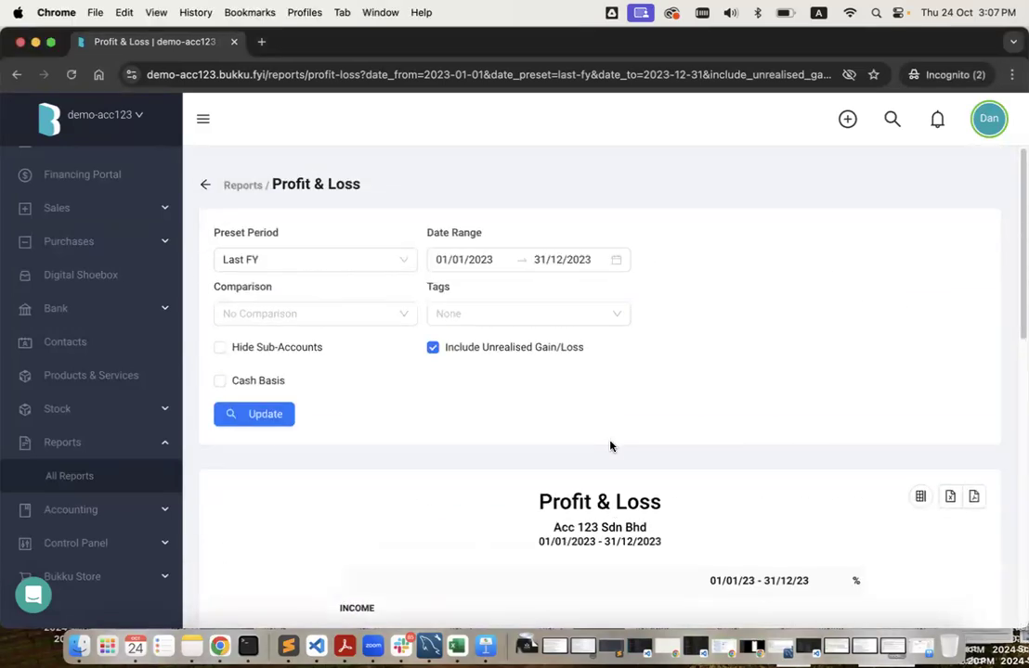
click(142, 511)
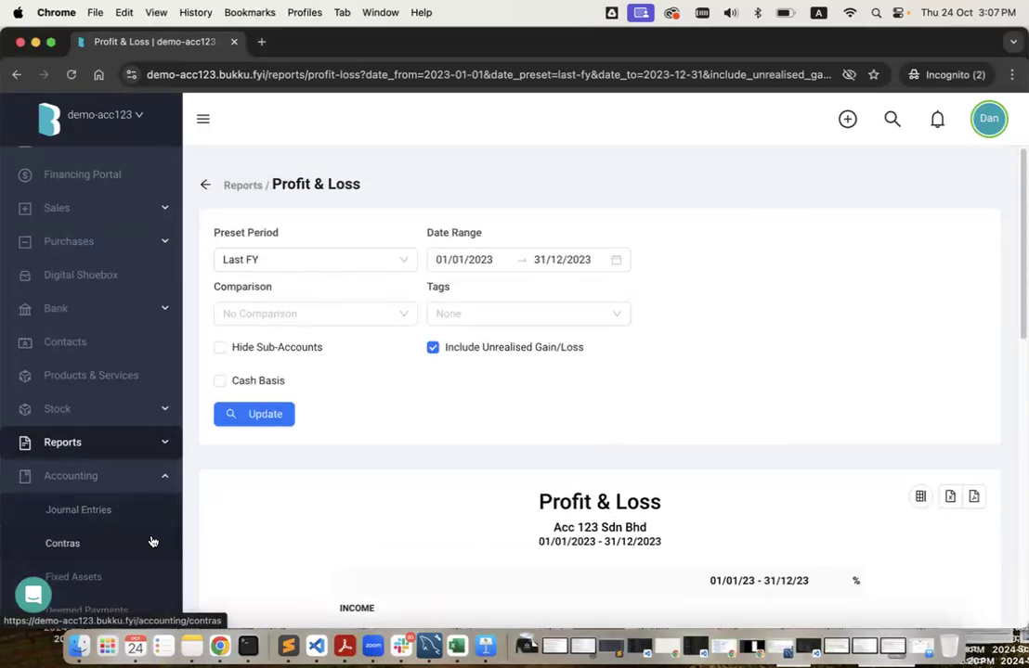
scroll(148, 520, down, 4)
click(140, 478)
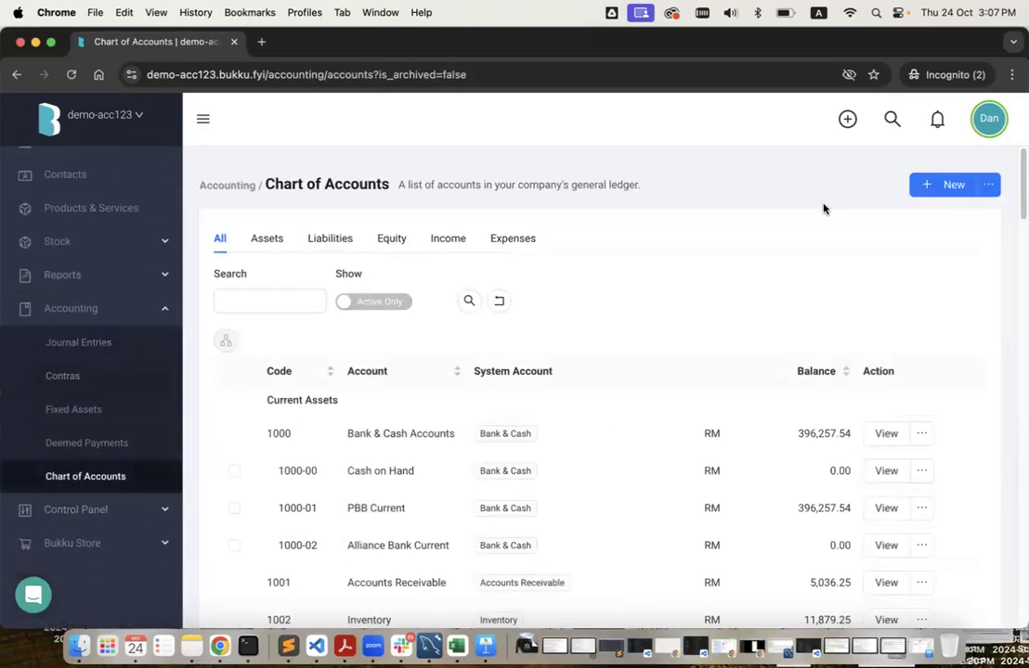
Start a new account for demo-acc123 with account code 0000/1234.
click(937, 185)
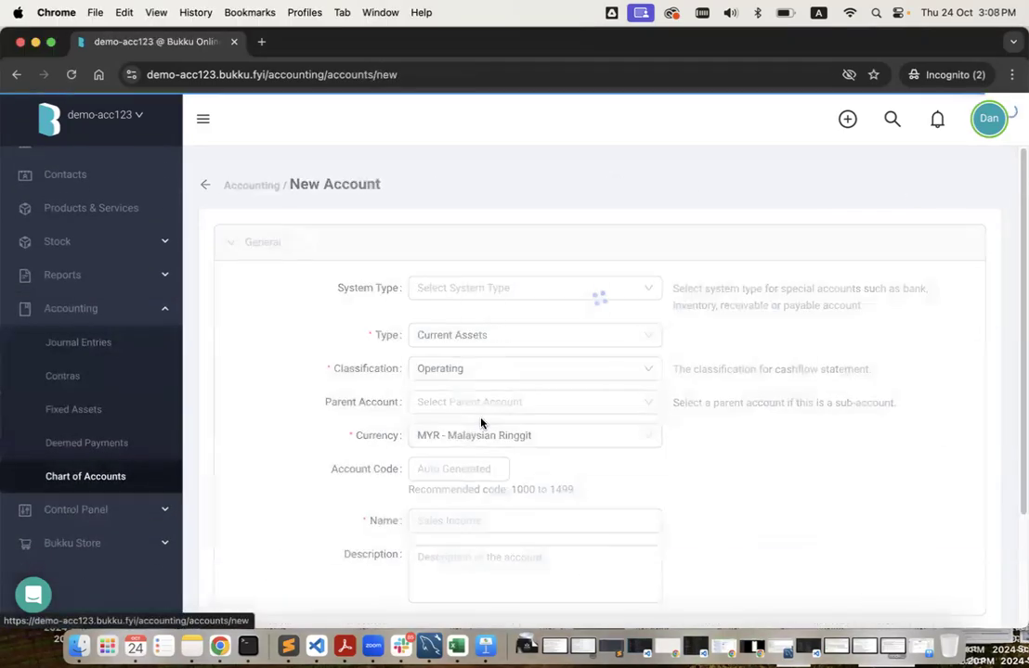
scroll(479, 419, down, 1)
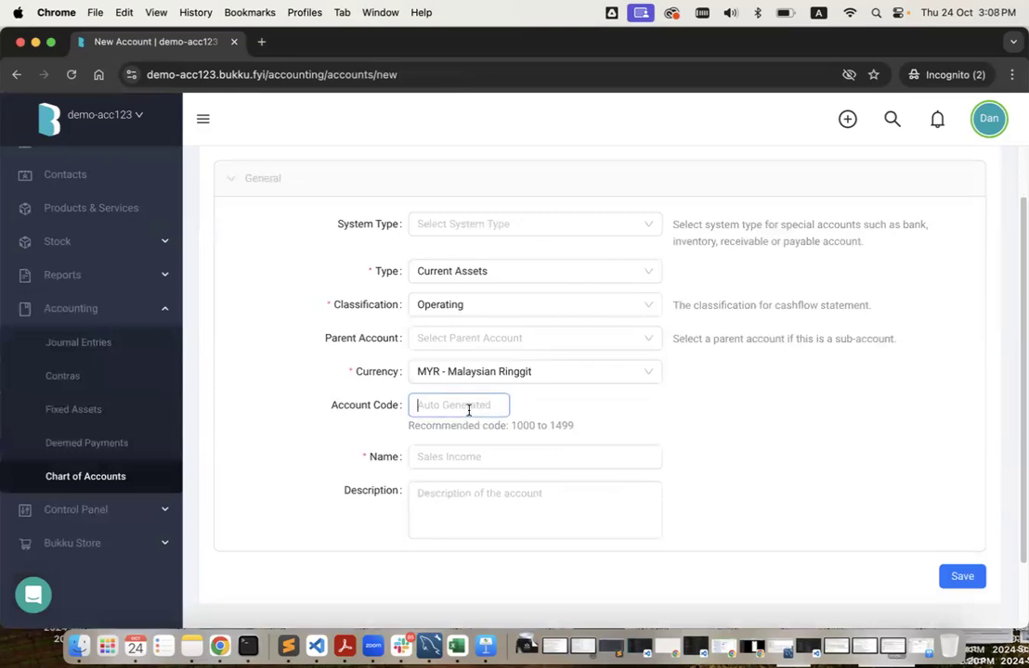
text(0000/1234)
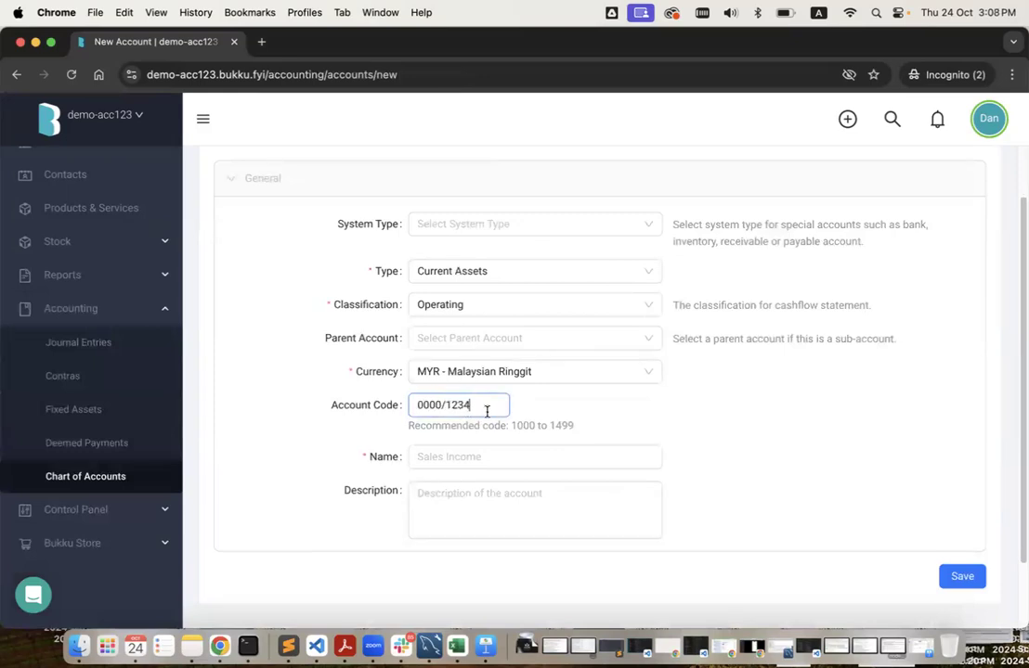